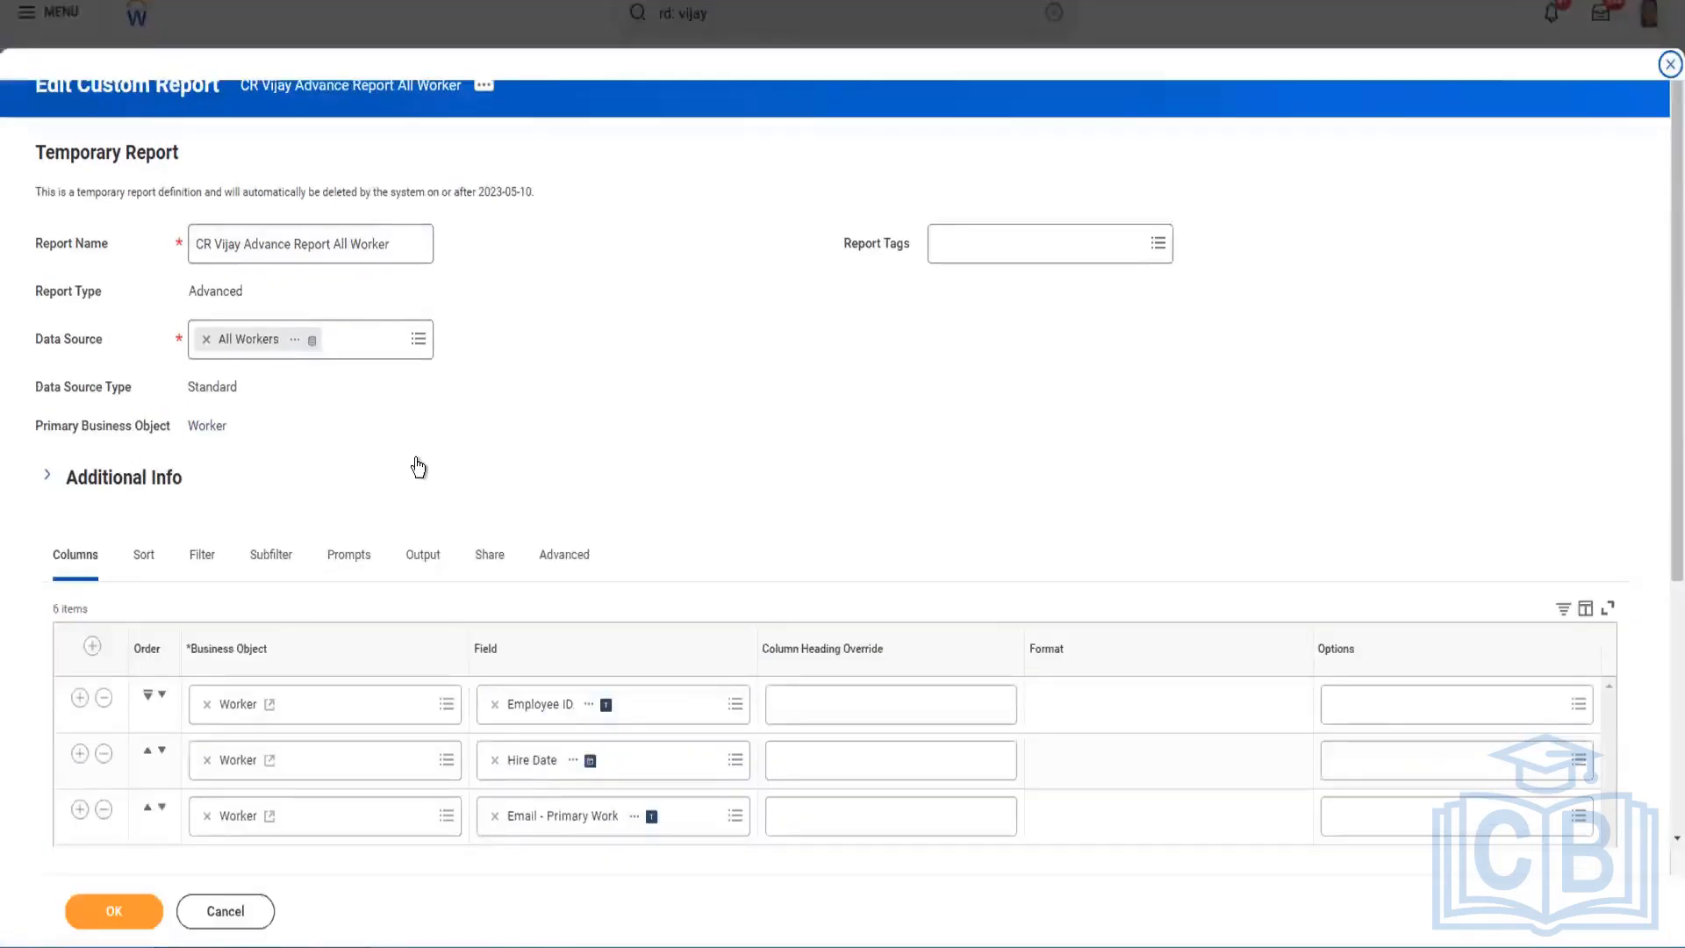
Step: Open the report's prompt settings and review the runtime date prompts and the prompt defaults table
scroll(372, 437, "down", 3)
left_click(355, 325)
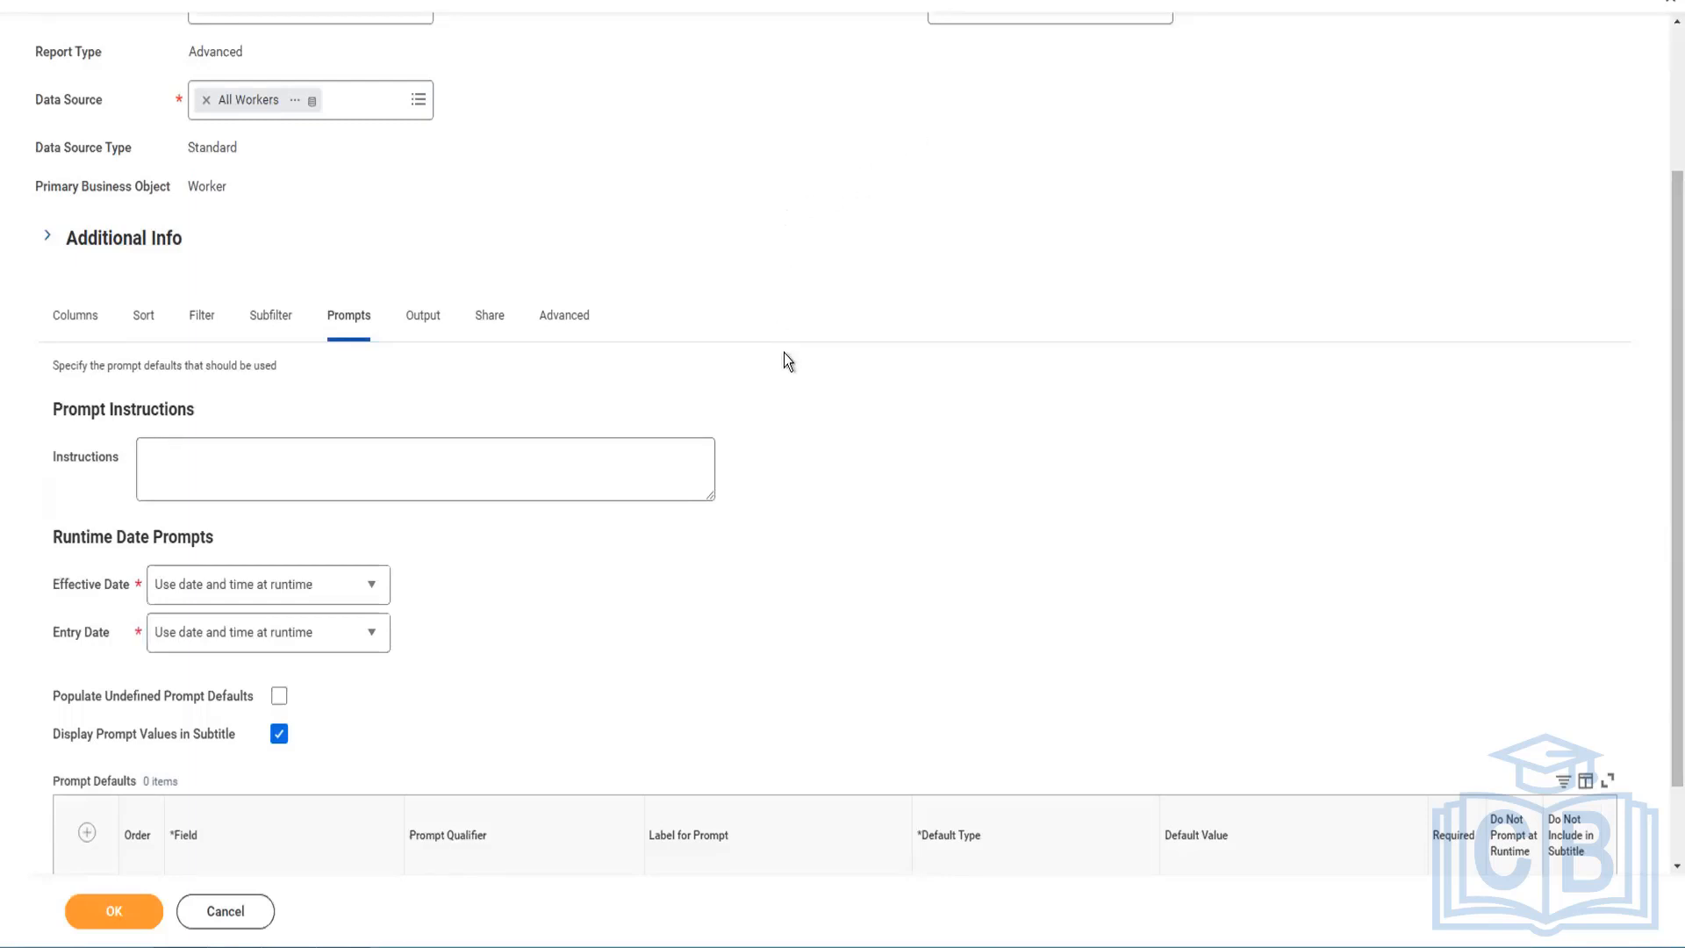
scroll(784, 353, "down", 1)
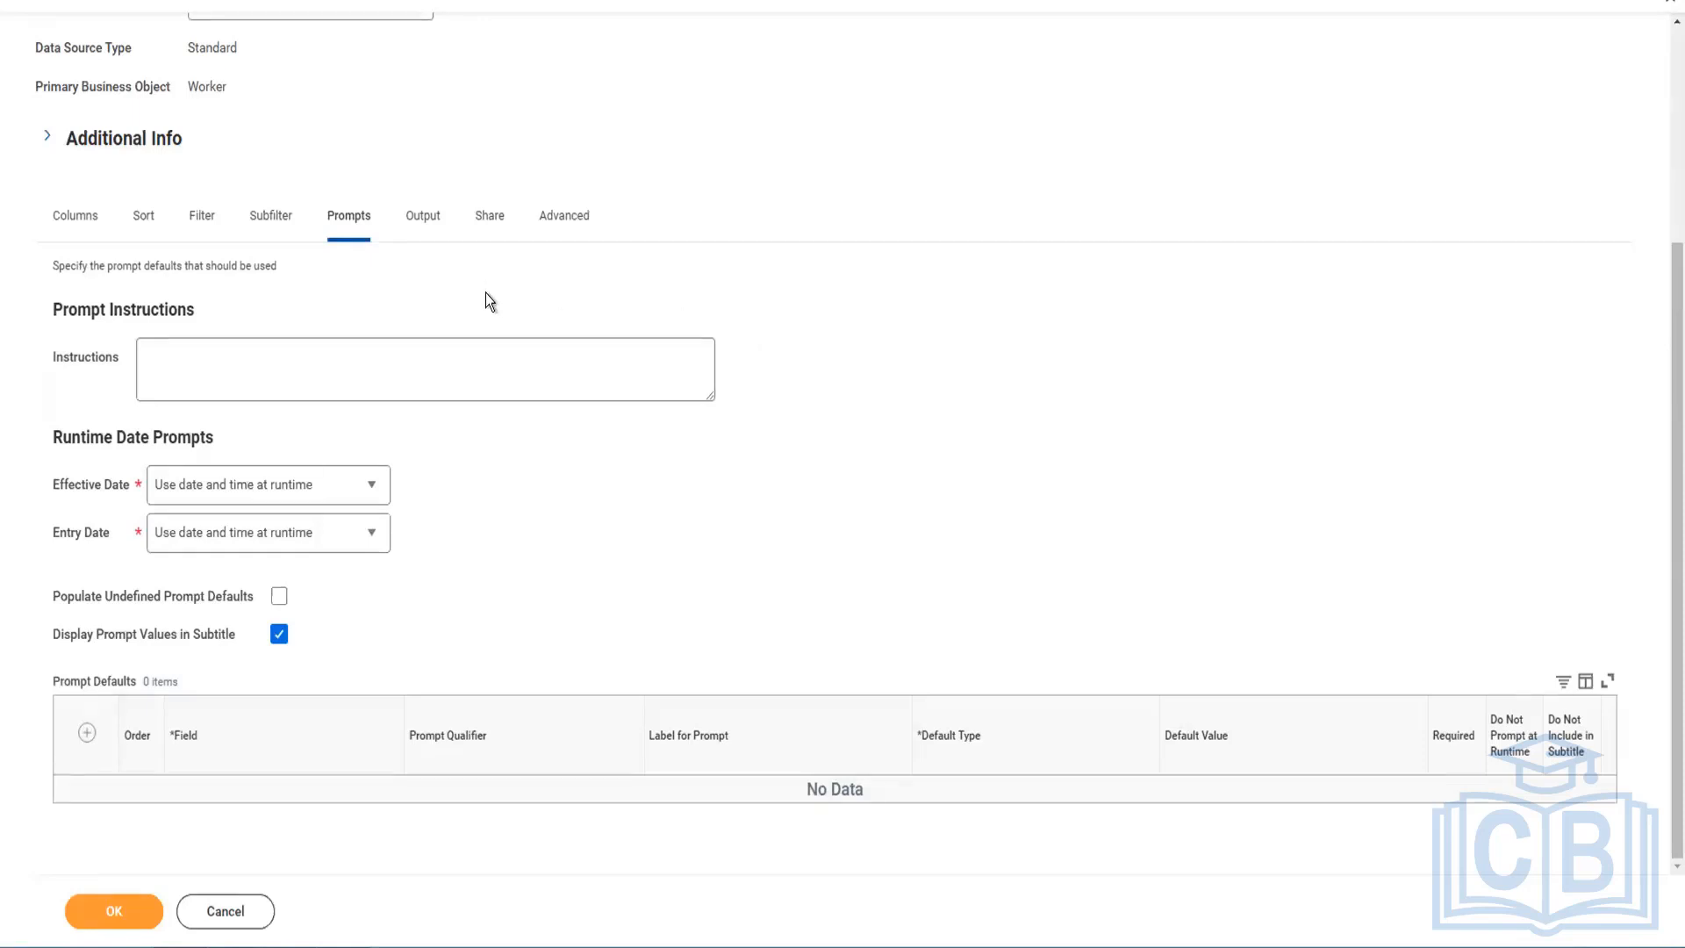
scroll(488, 293, "up", 3)
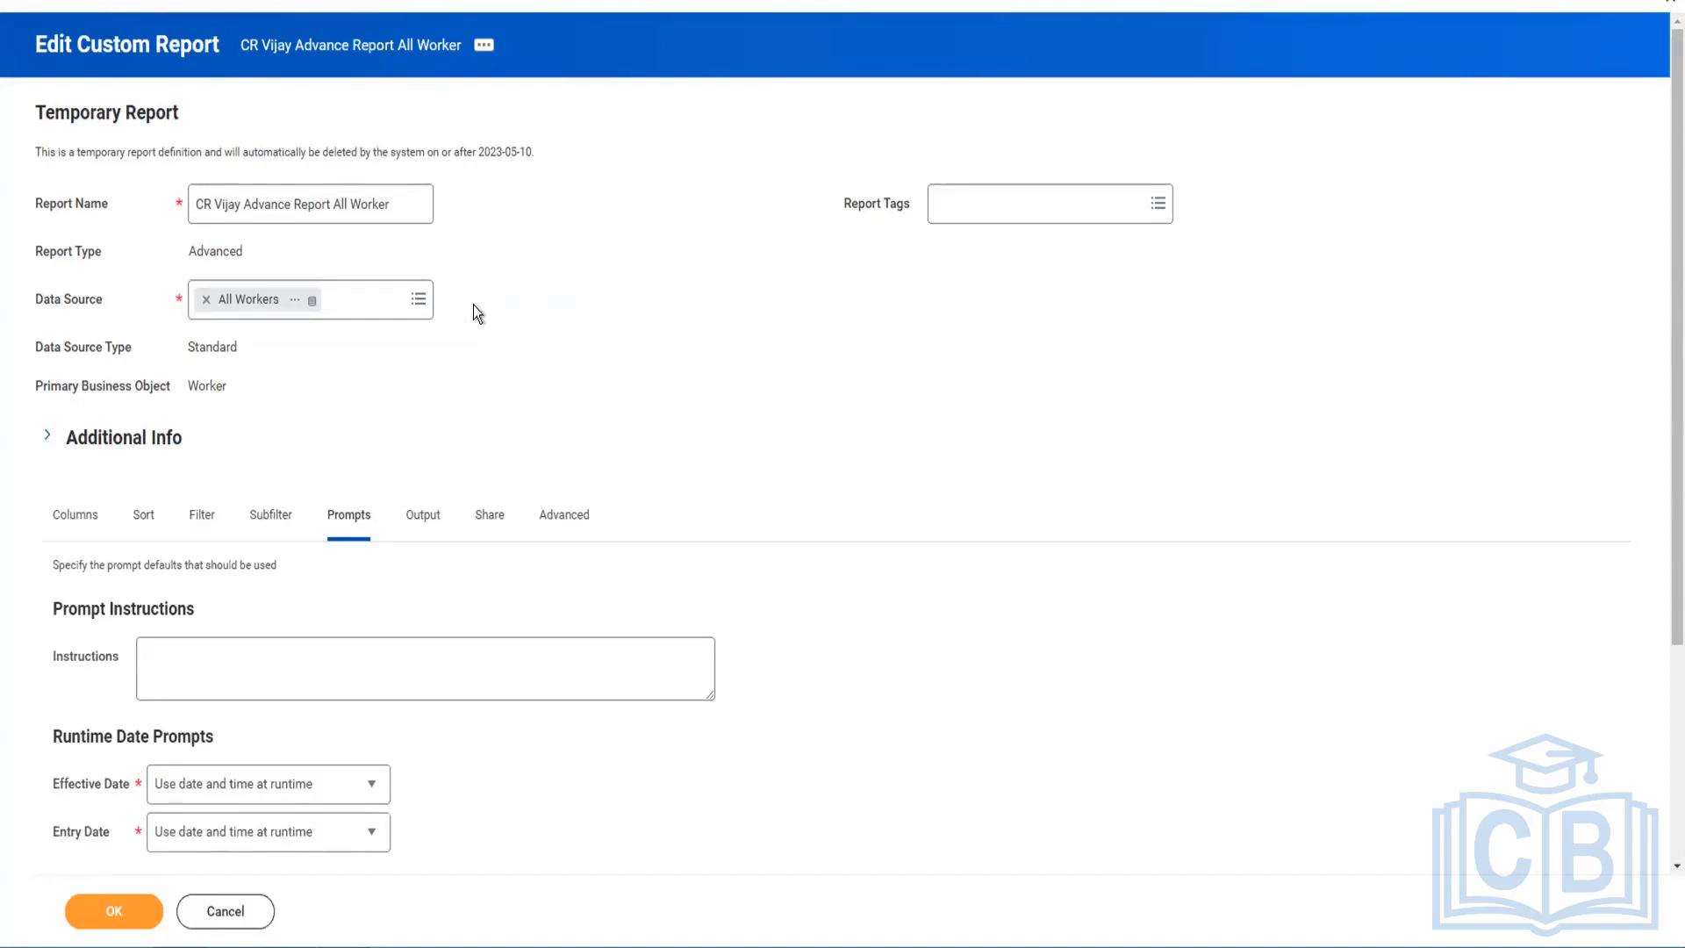
Step: View the All Workers data source details and check the description for built-in prompts
left_click(295, 308)
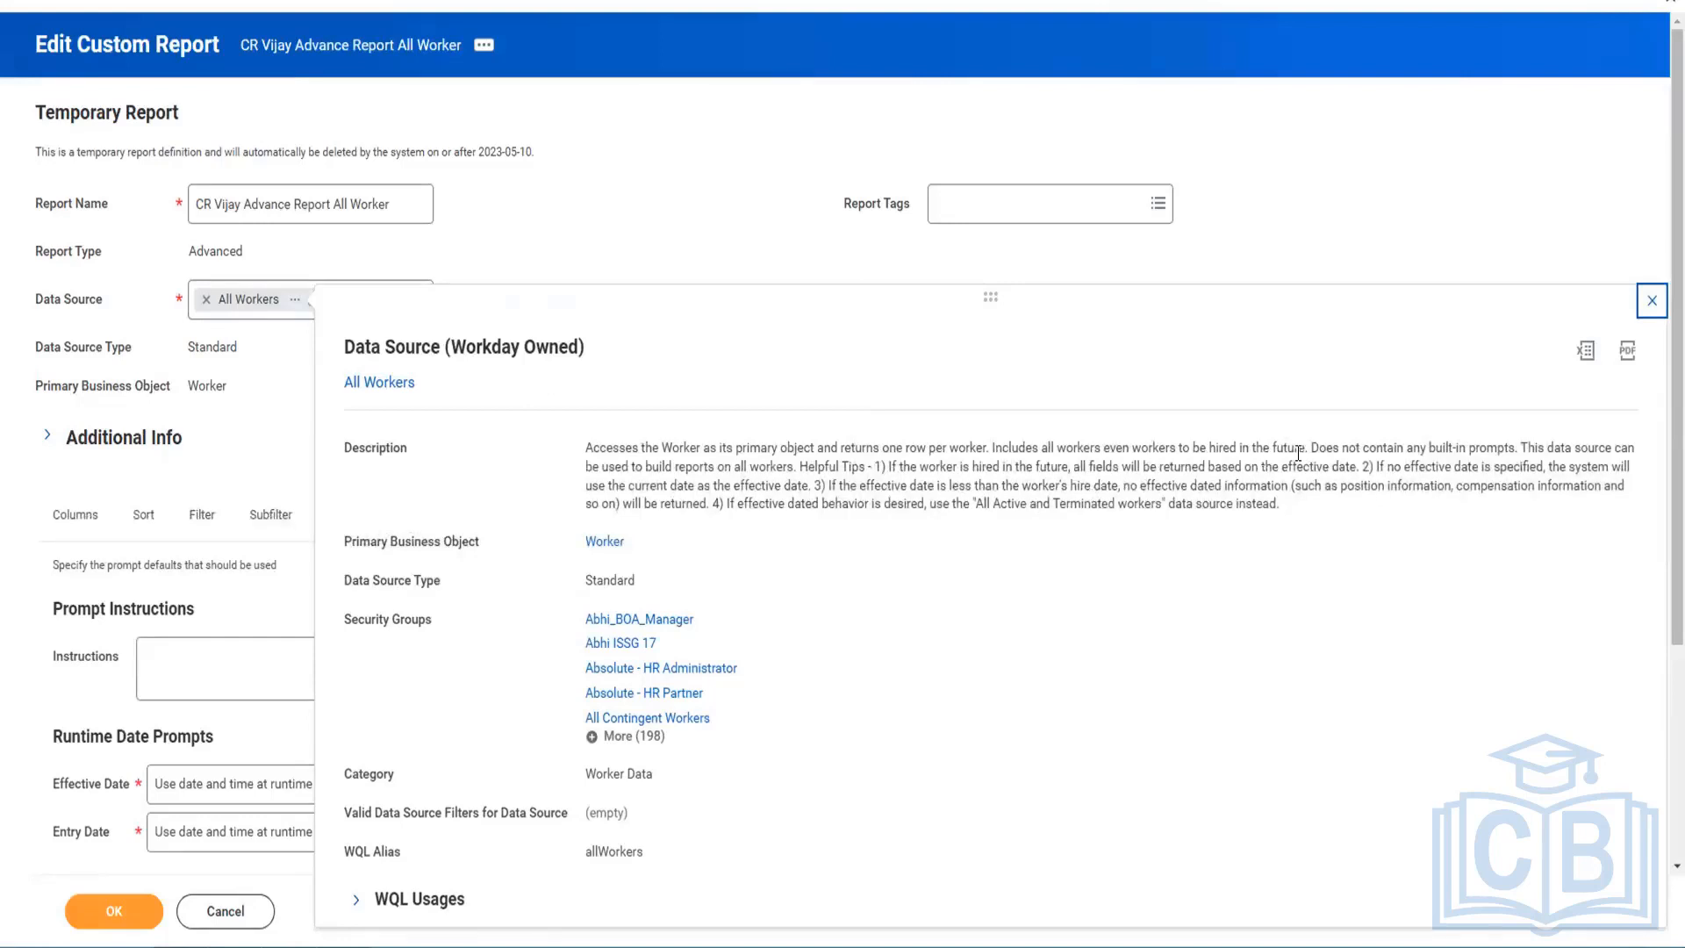
left_click_drag(1311, 448, 1517, 448)
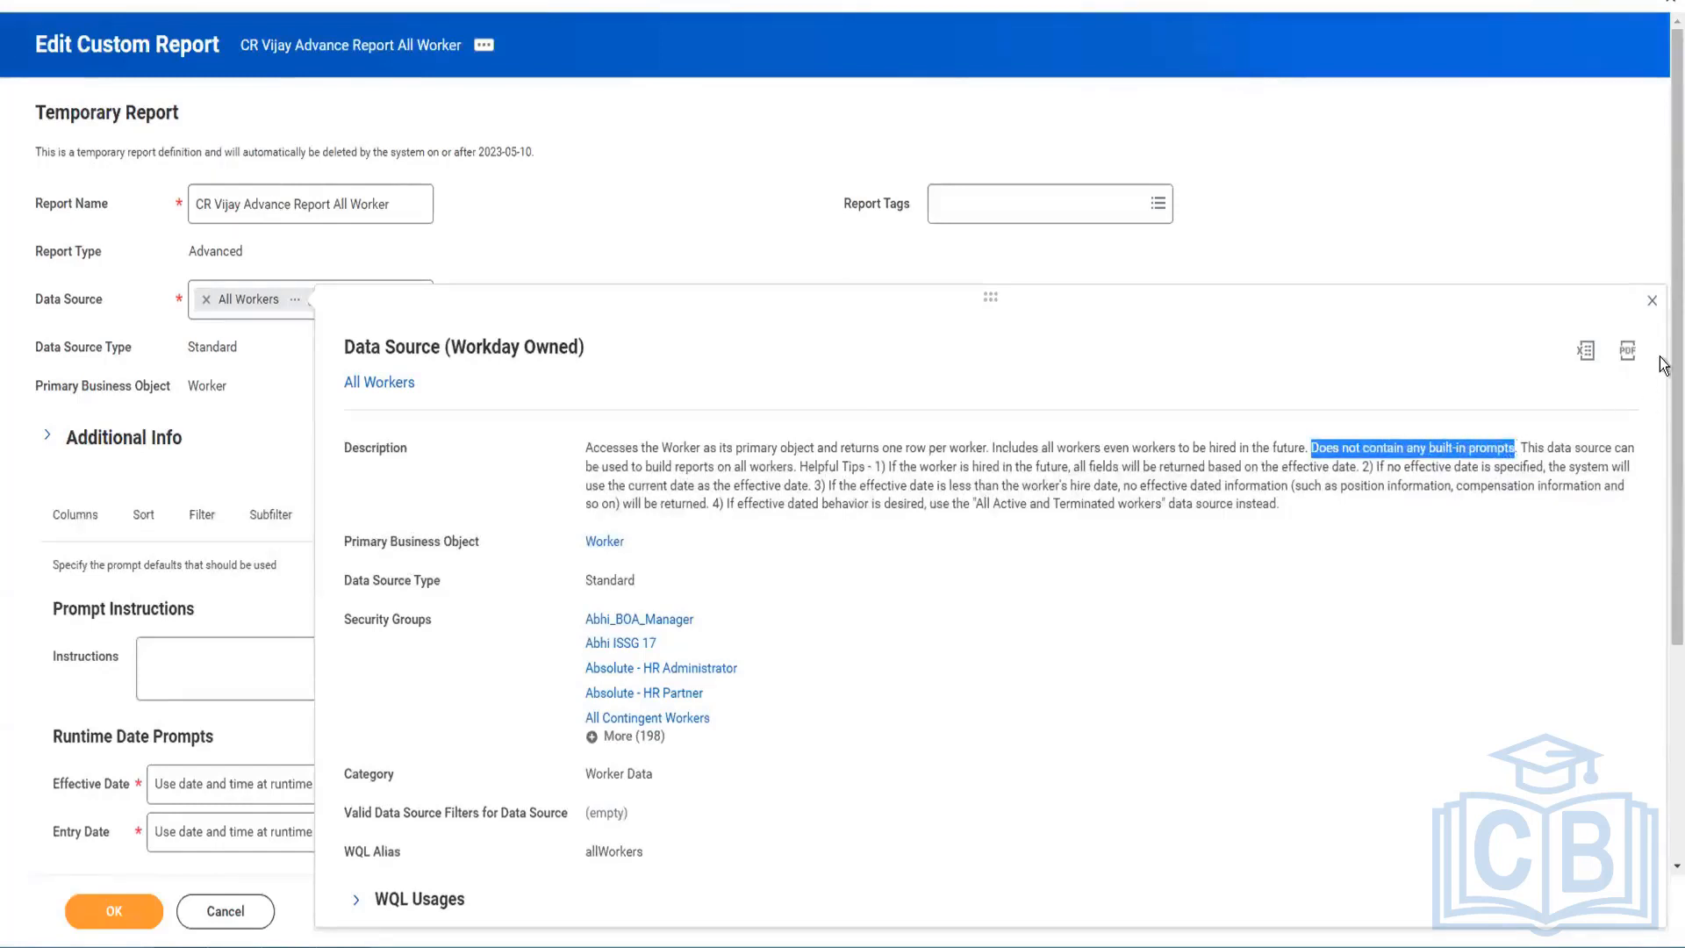
left_click(1651, 300)
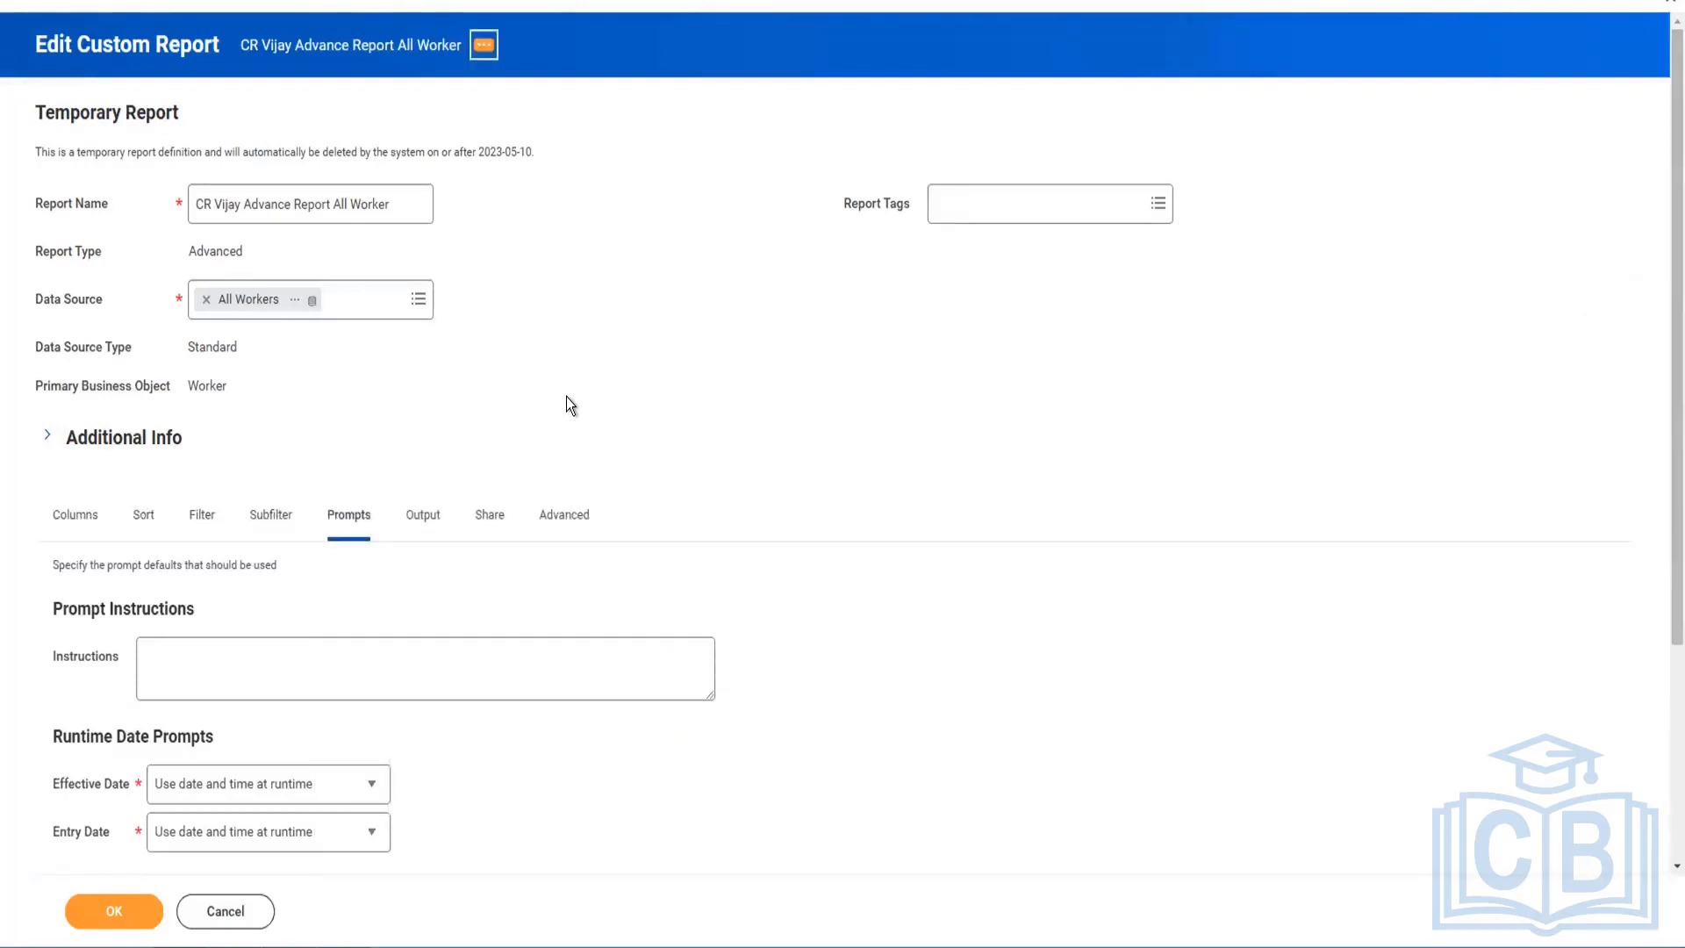
Step: Try to populate the undefined prompt defaults with the All Workers data source
scroll(566, 404, "down", 2)
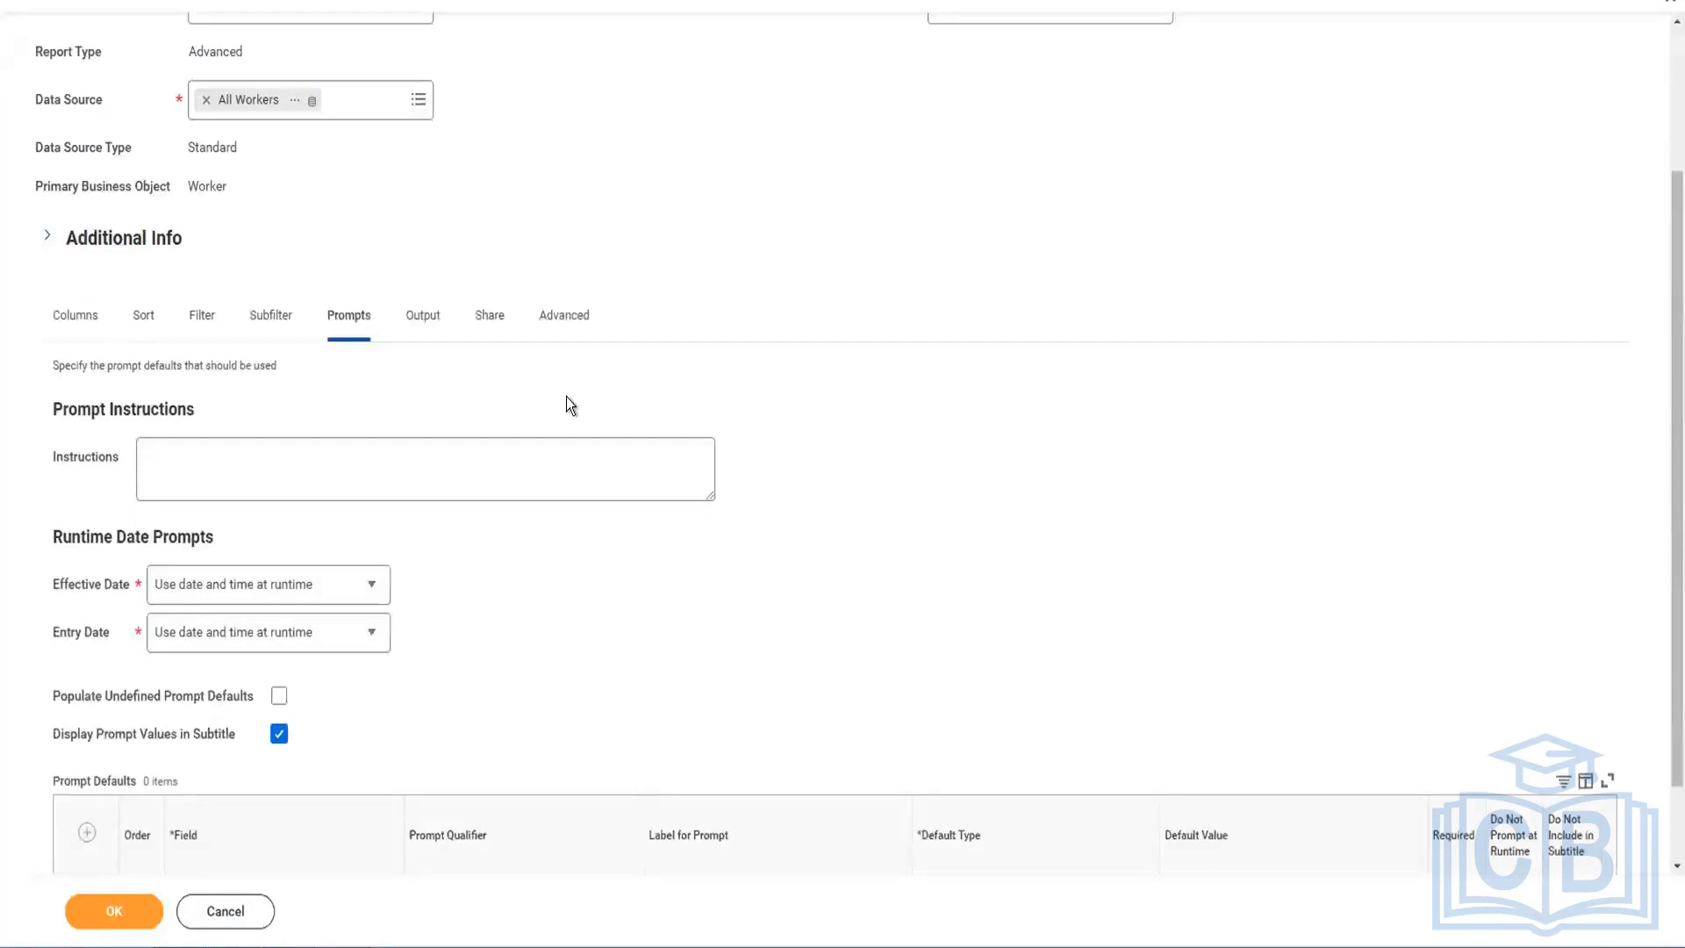
scroll(441, 550, "down", 1)
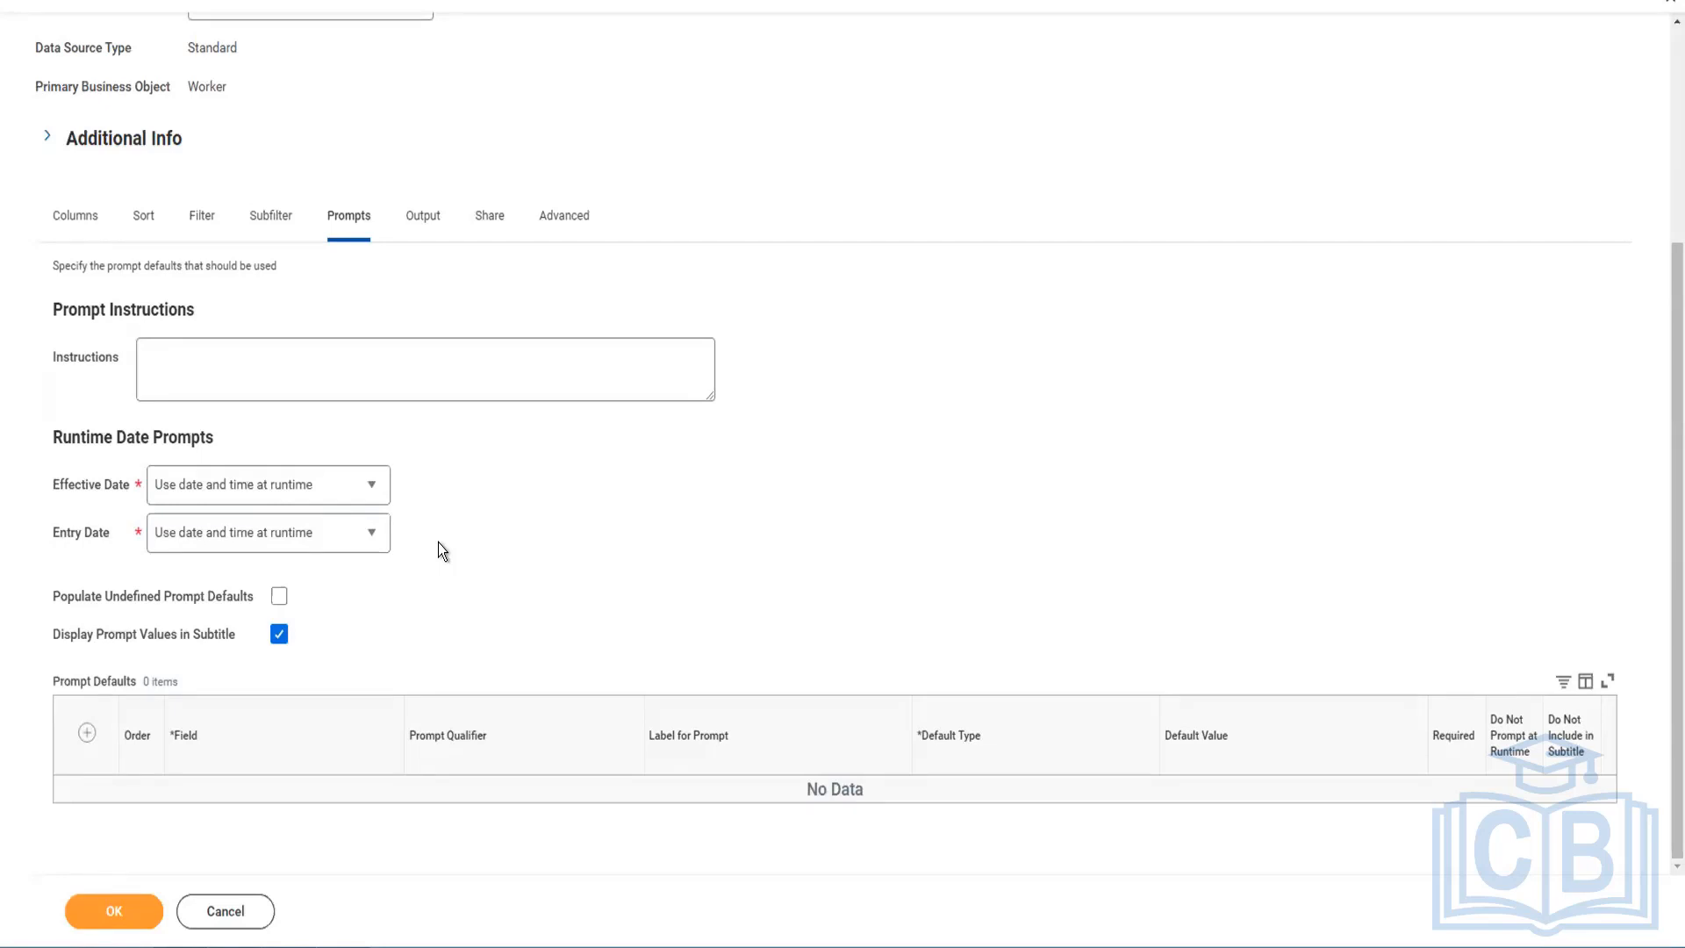
scroll(421, 395, "up", 3)
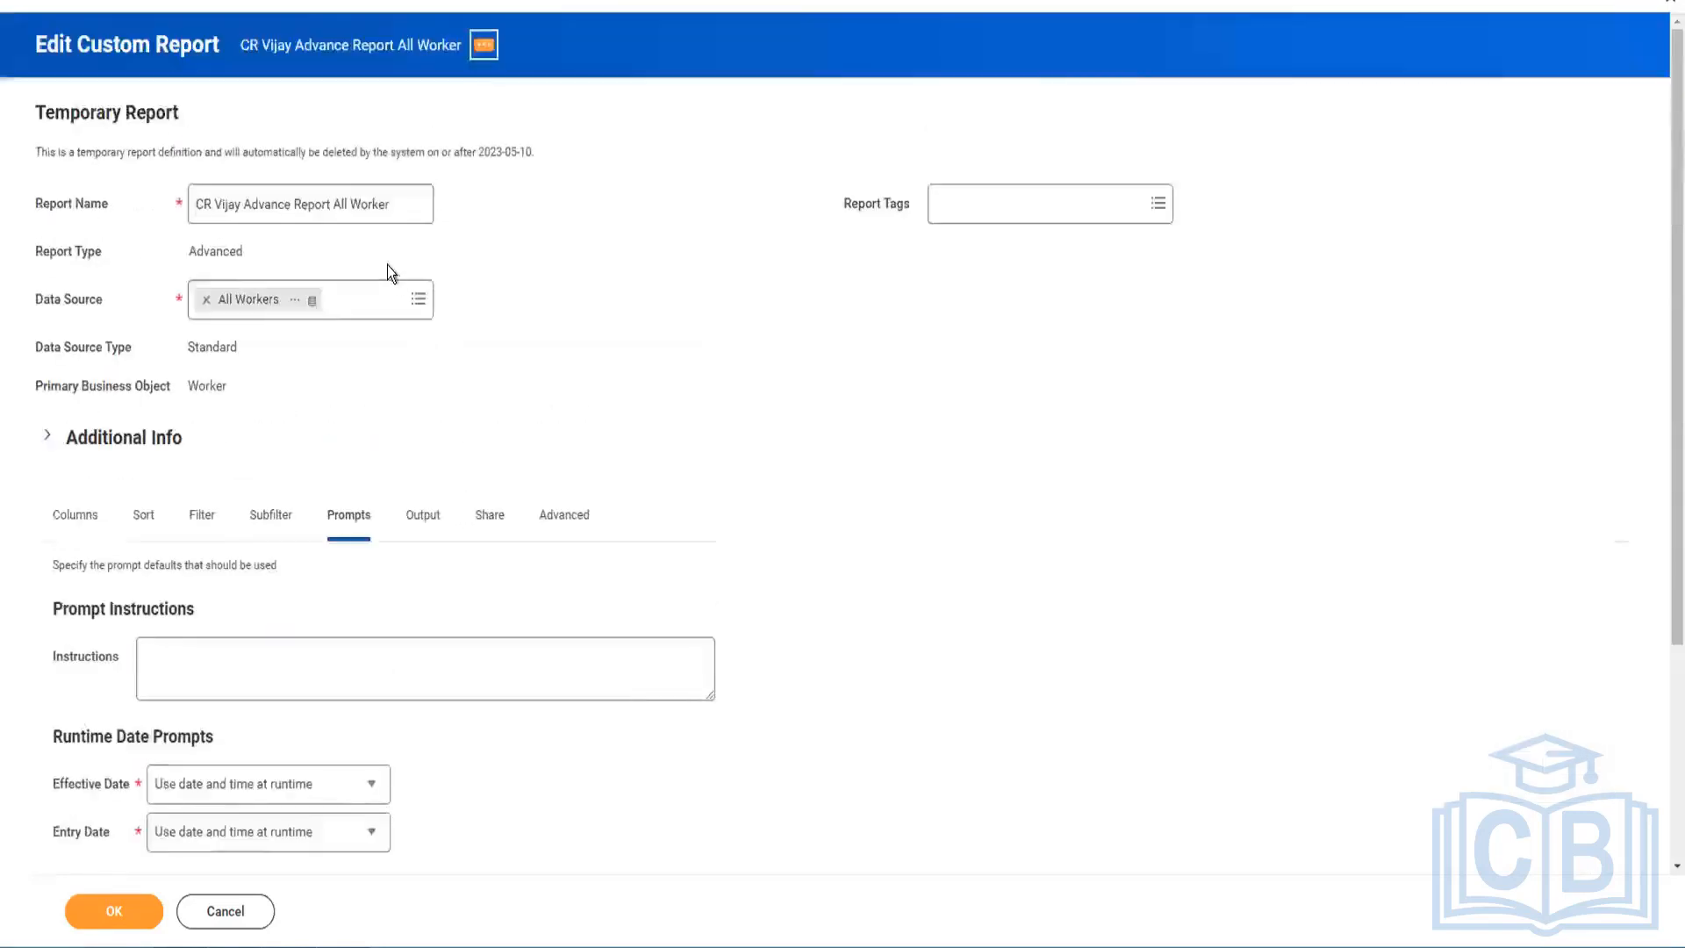
scroll(344, 369, "down", 3)
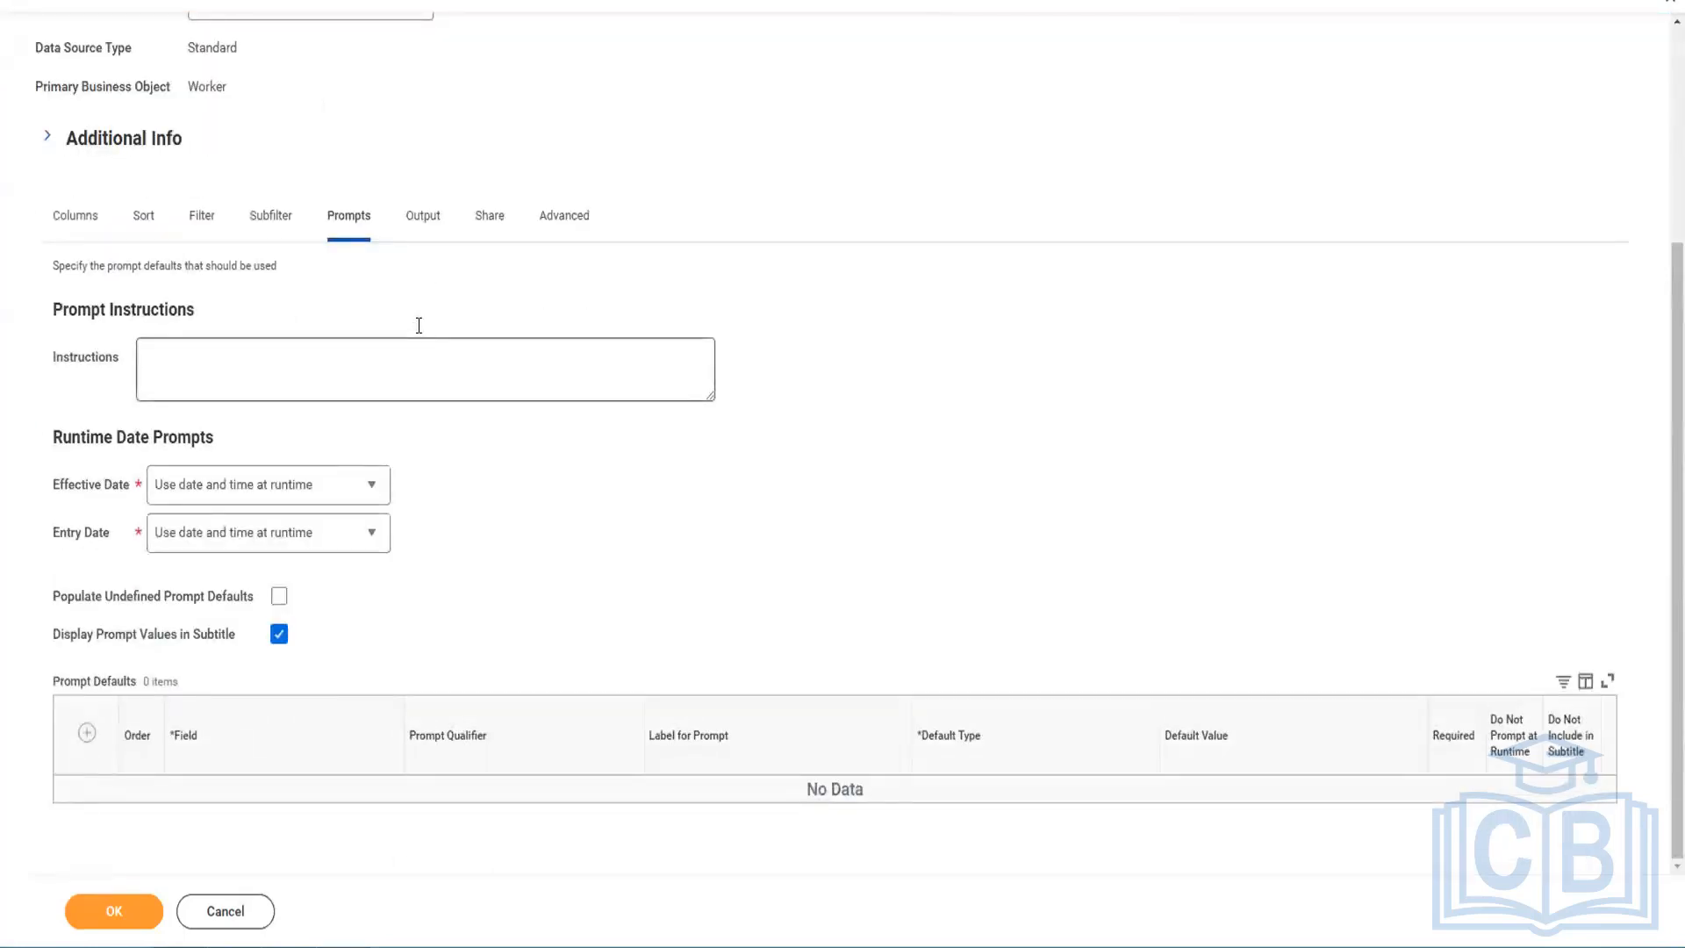
left_click(280, 601)
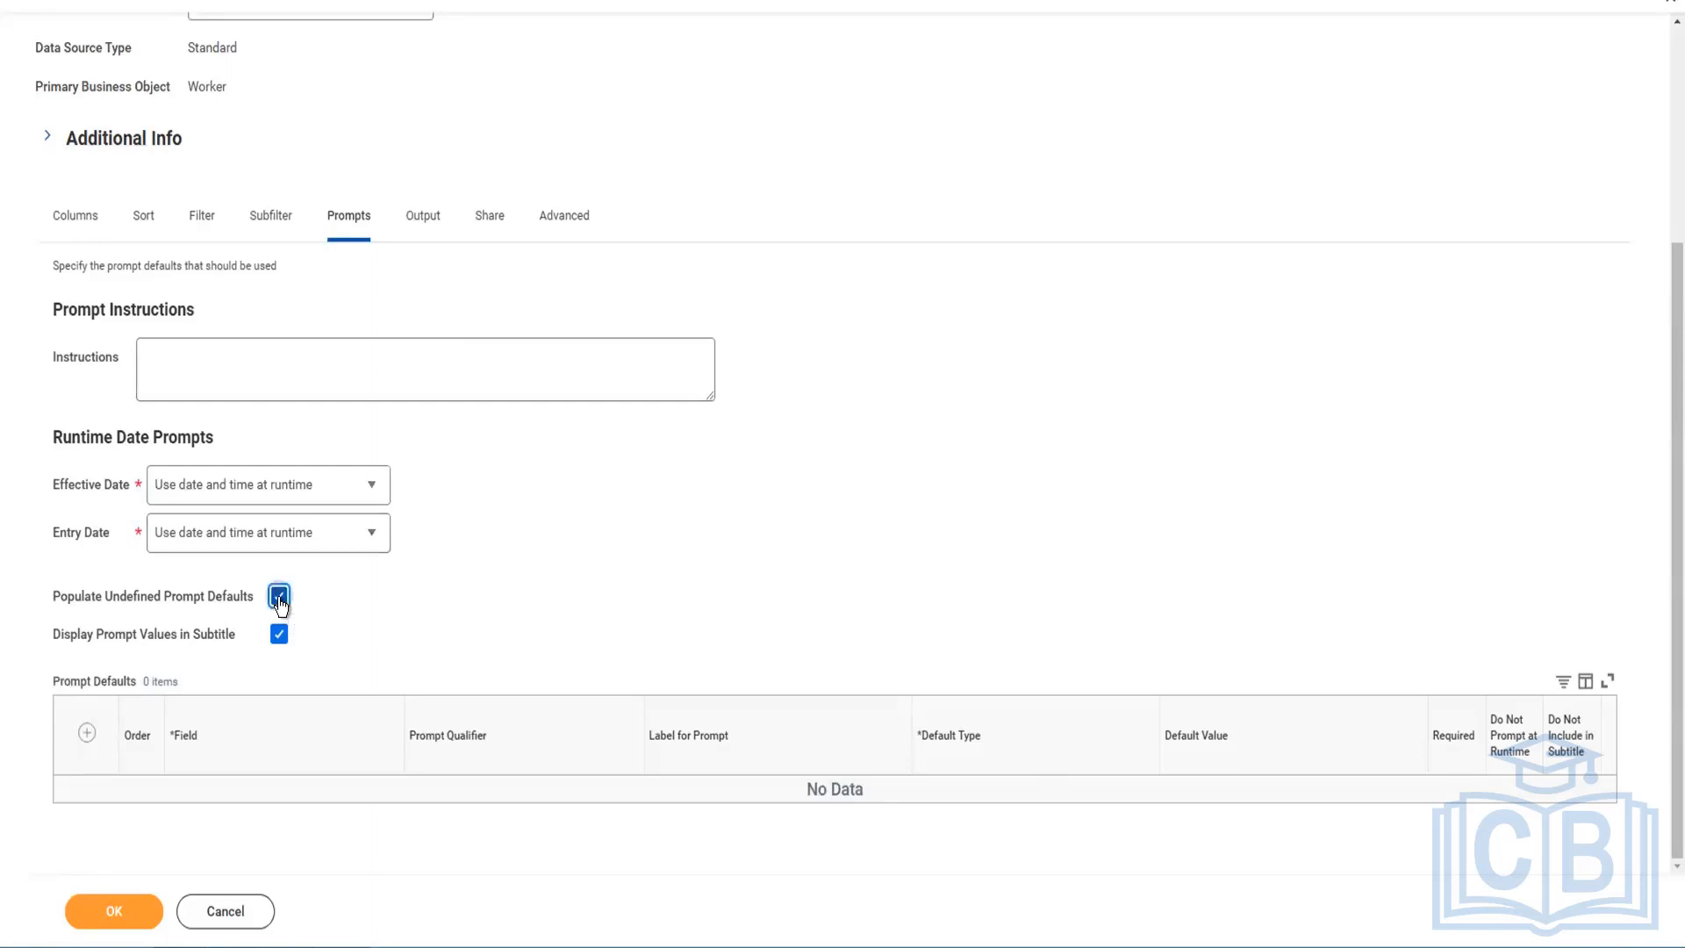
left_click(280, 601)
left_click(280, 602)
scroll(329, 281, "up", 3)
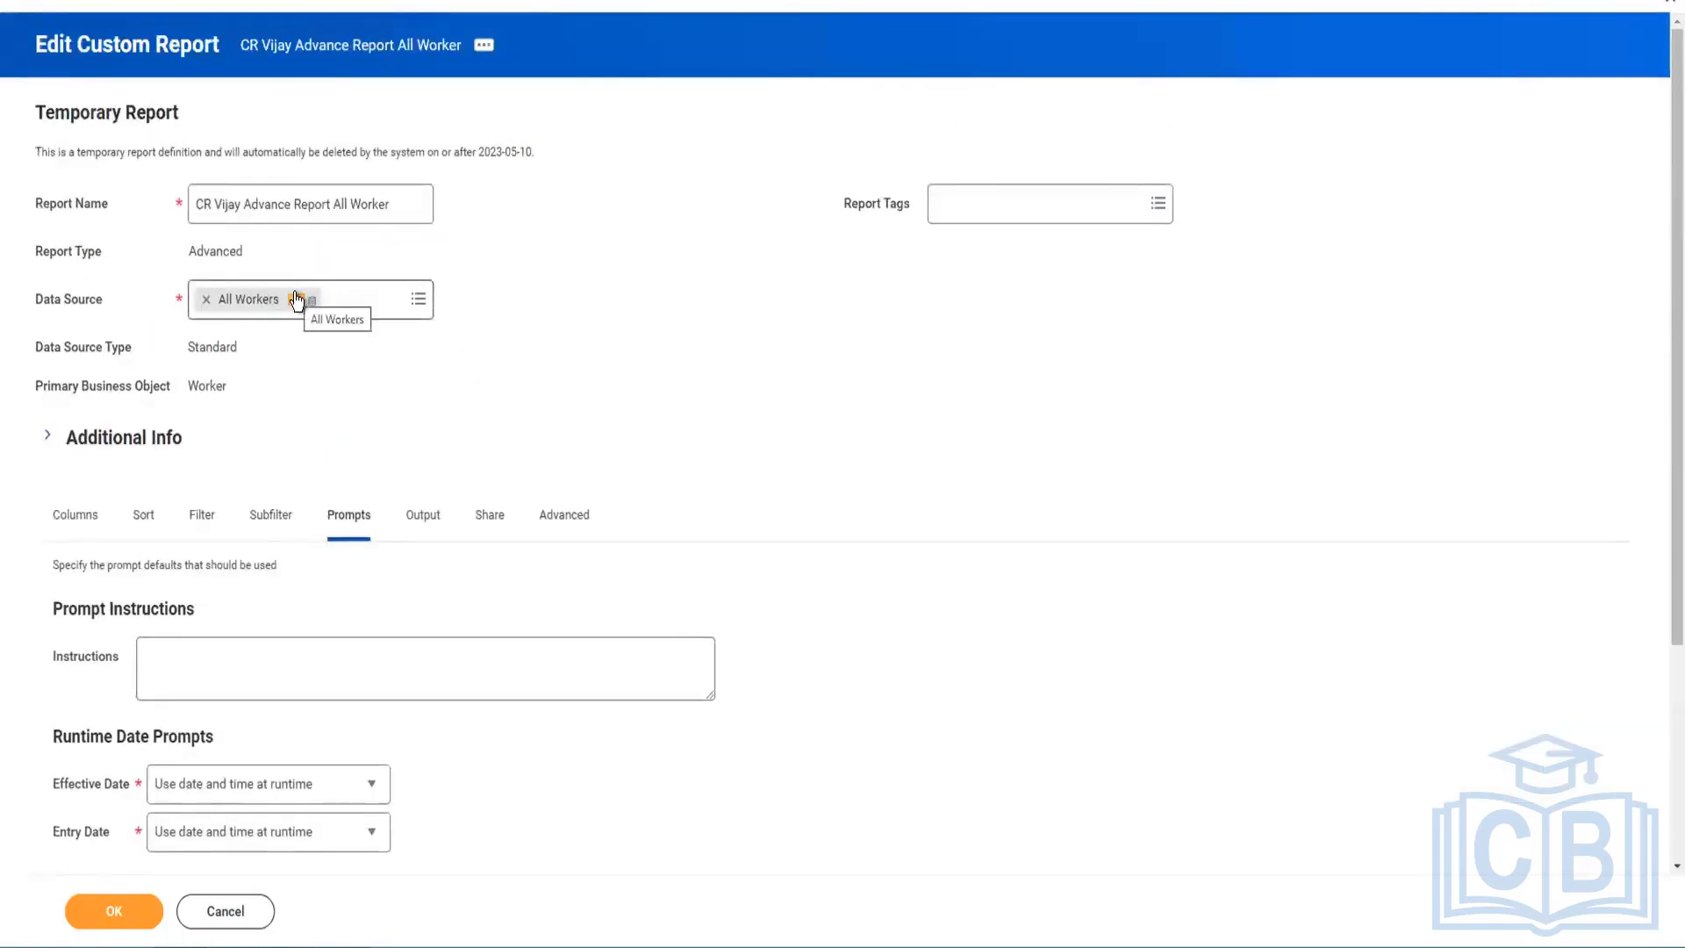
scroll(387, 535, "down", 3)
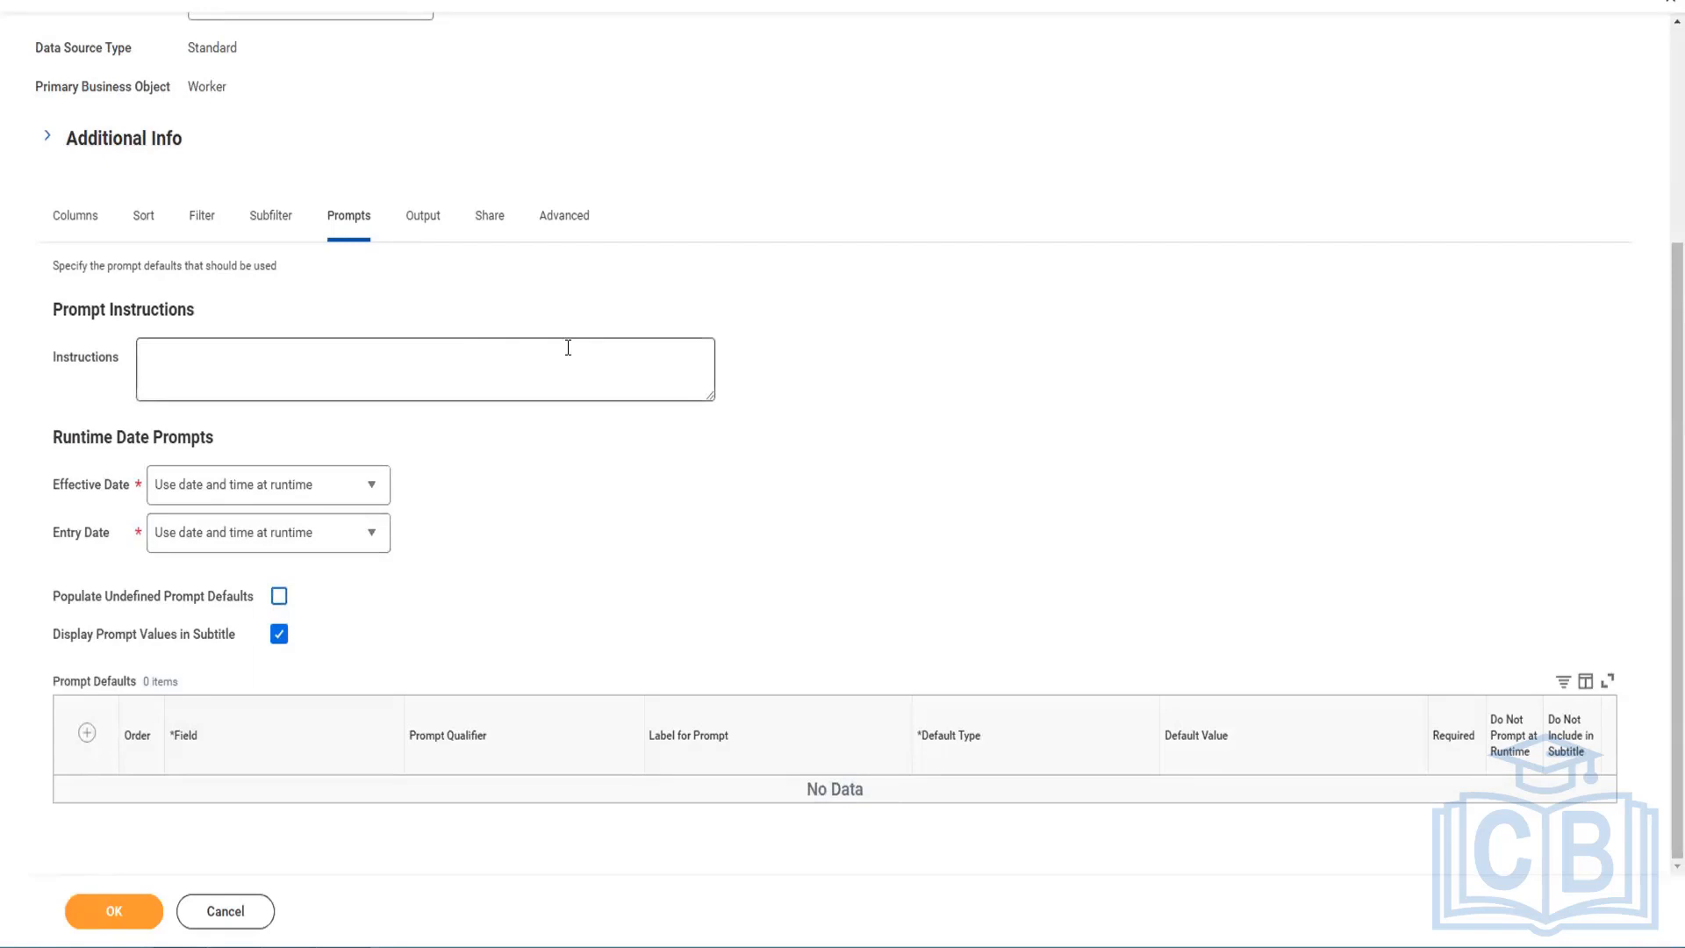
Step: Browse the available data sources and view the details of Indexed All Workers
scroll(523, 333, "up", 3)
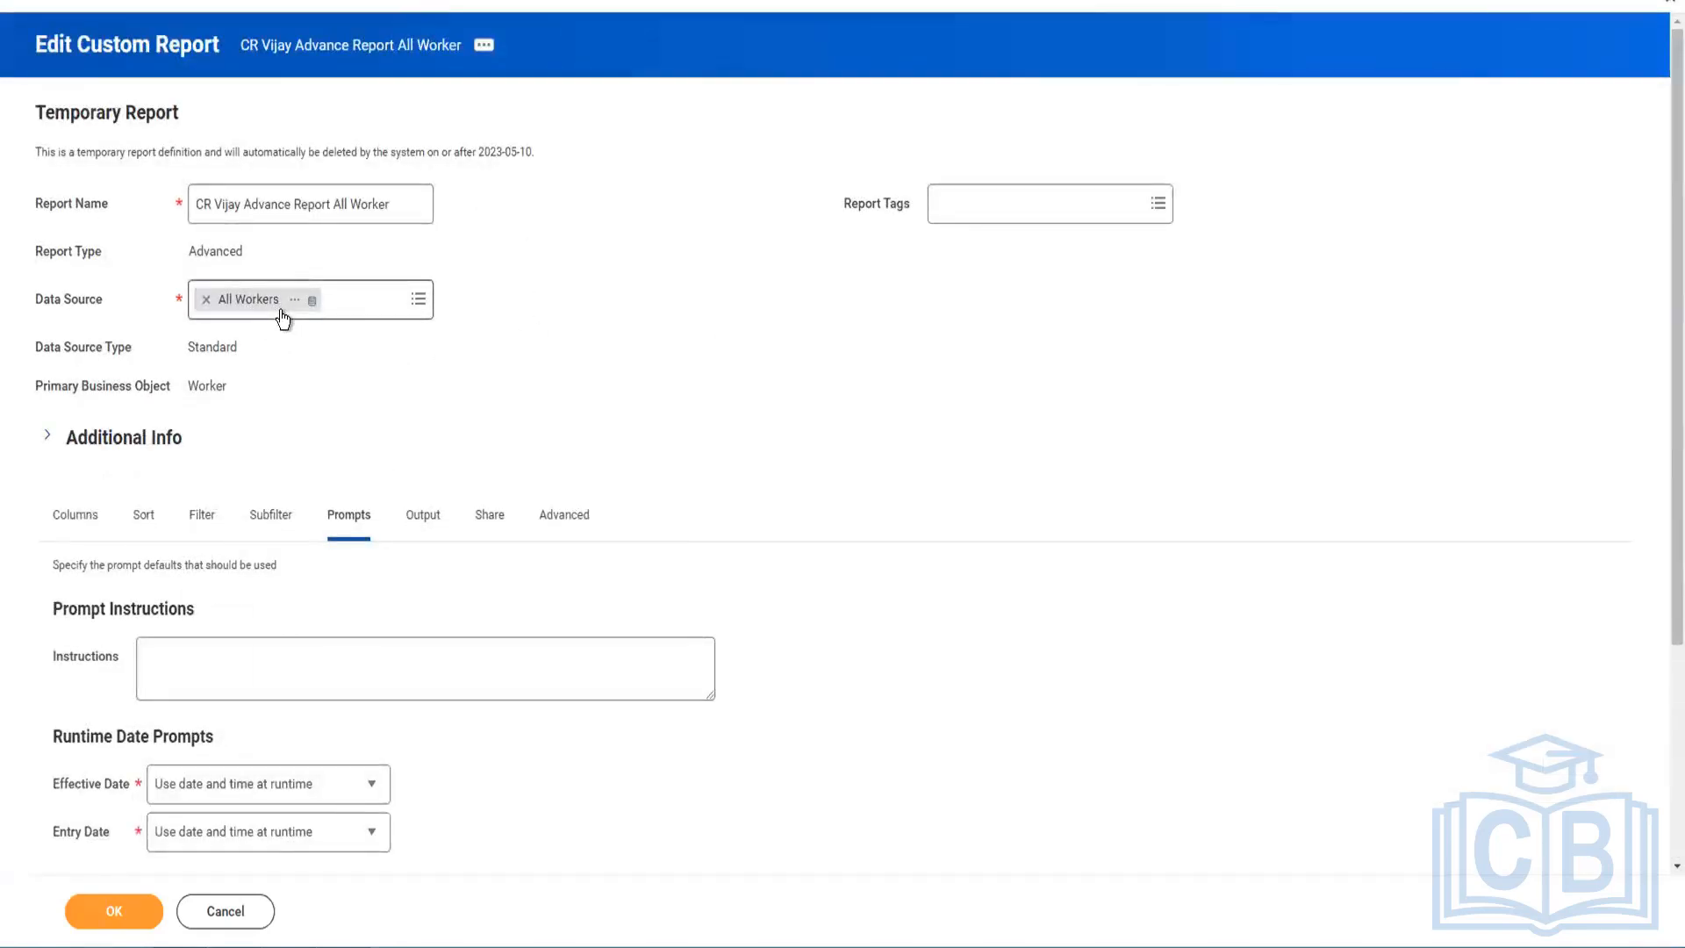
left_click(377, 299)
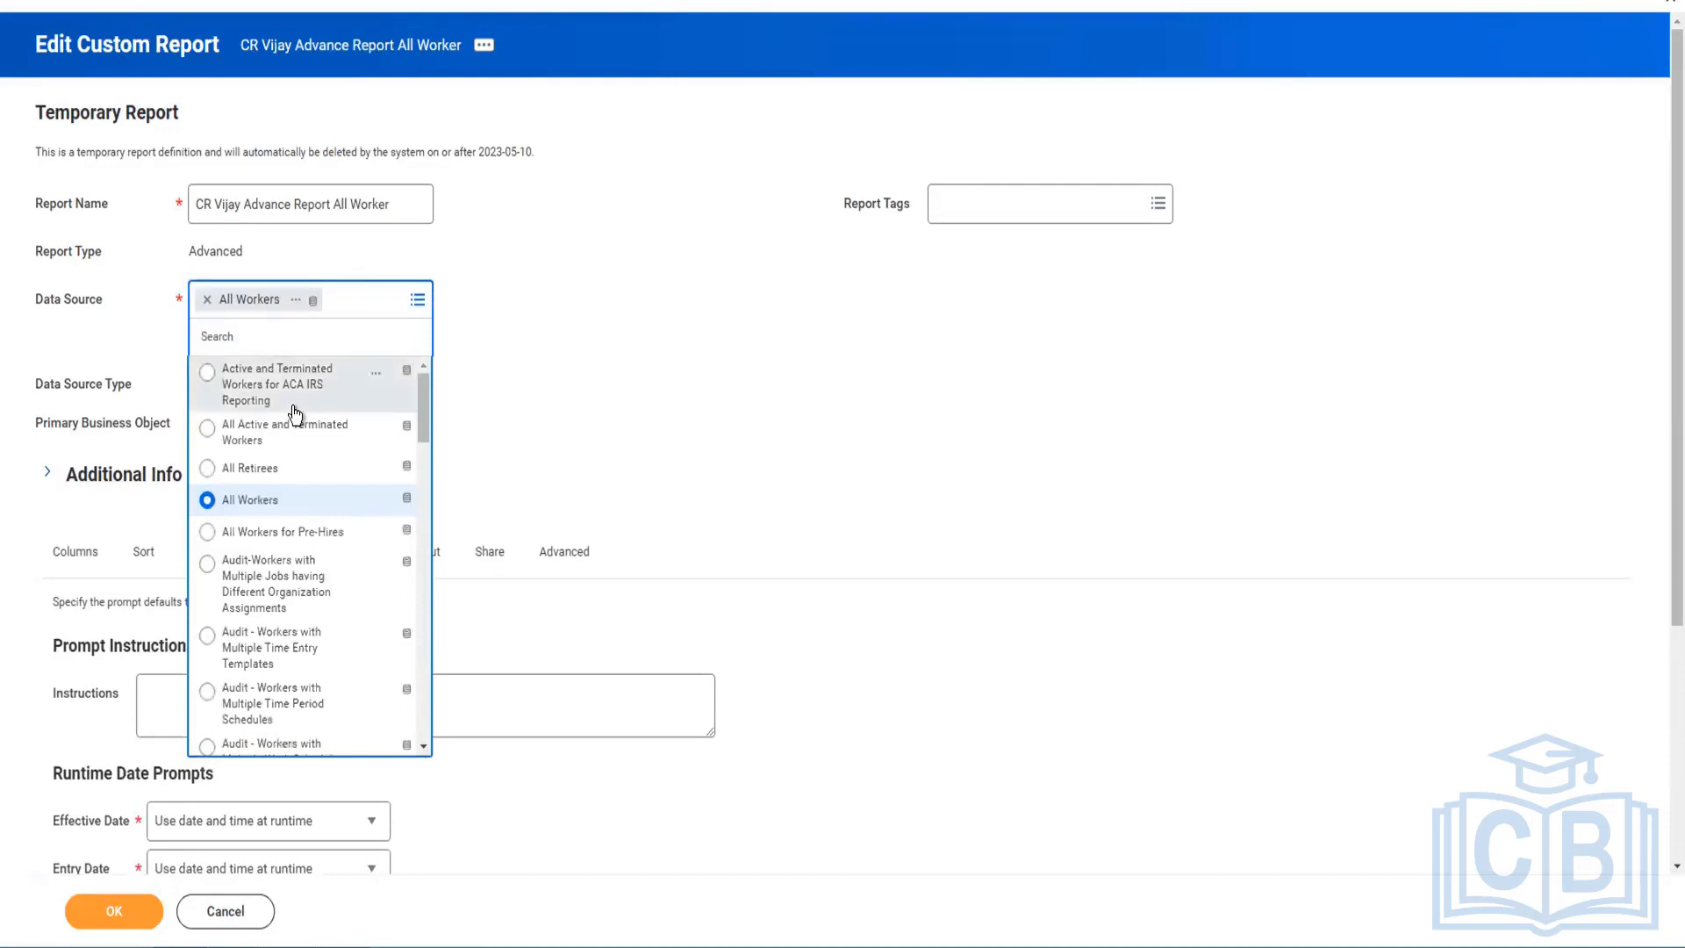
scroll(292, 408, "down", 8)
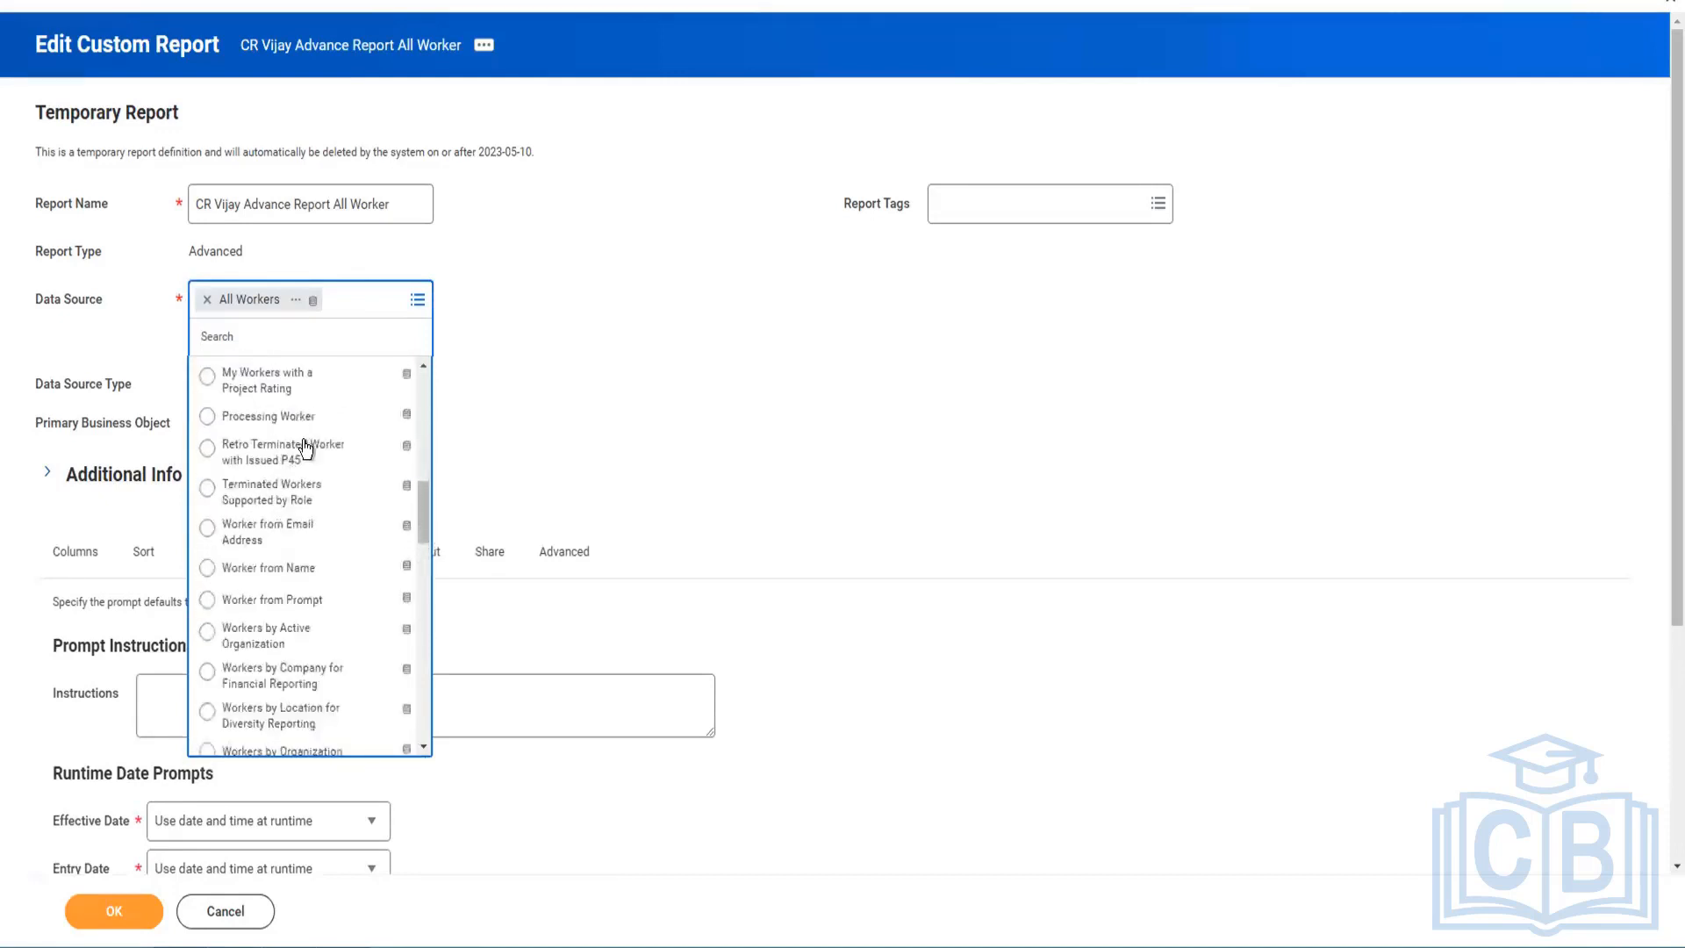
scroll(303, 444, "up", 2)
scroll(305, 446, "up", 3)
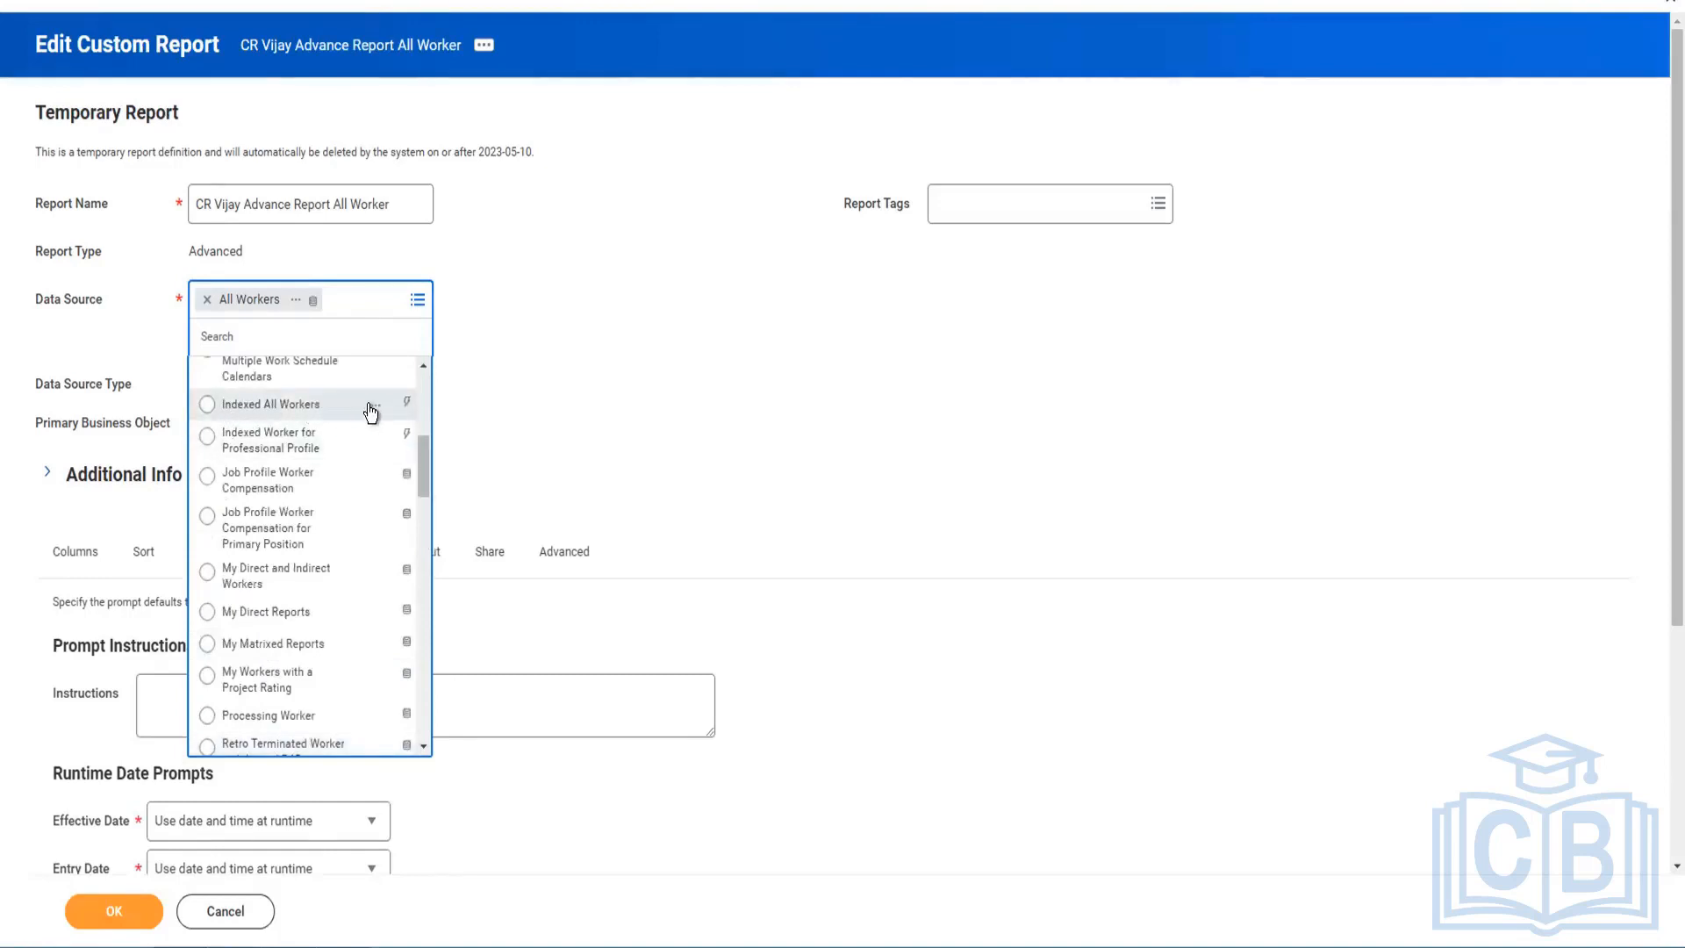
left_click(375, 408)
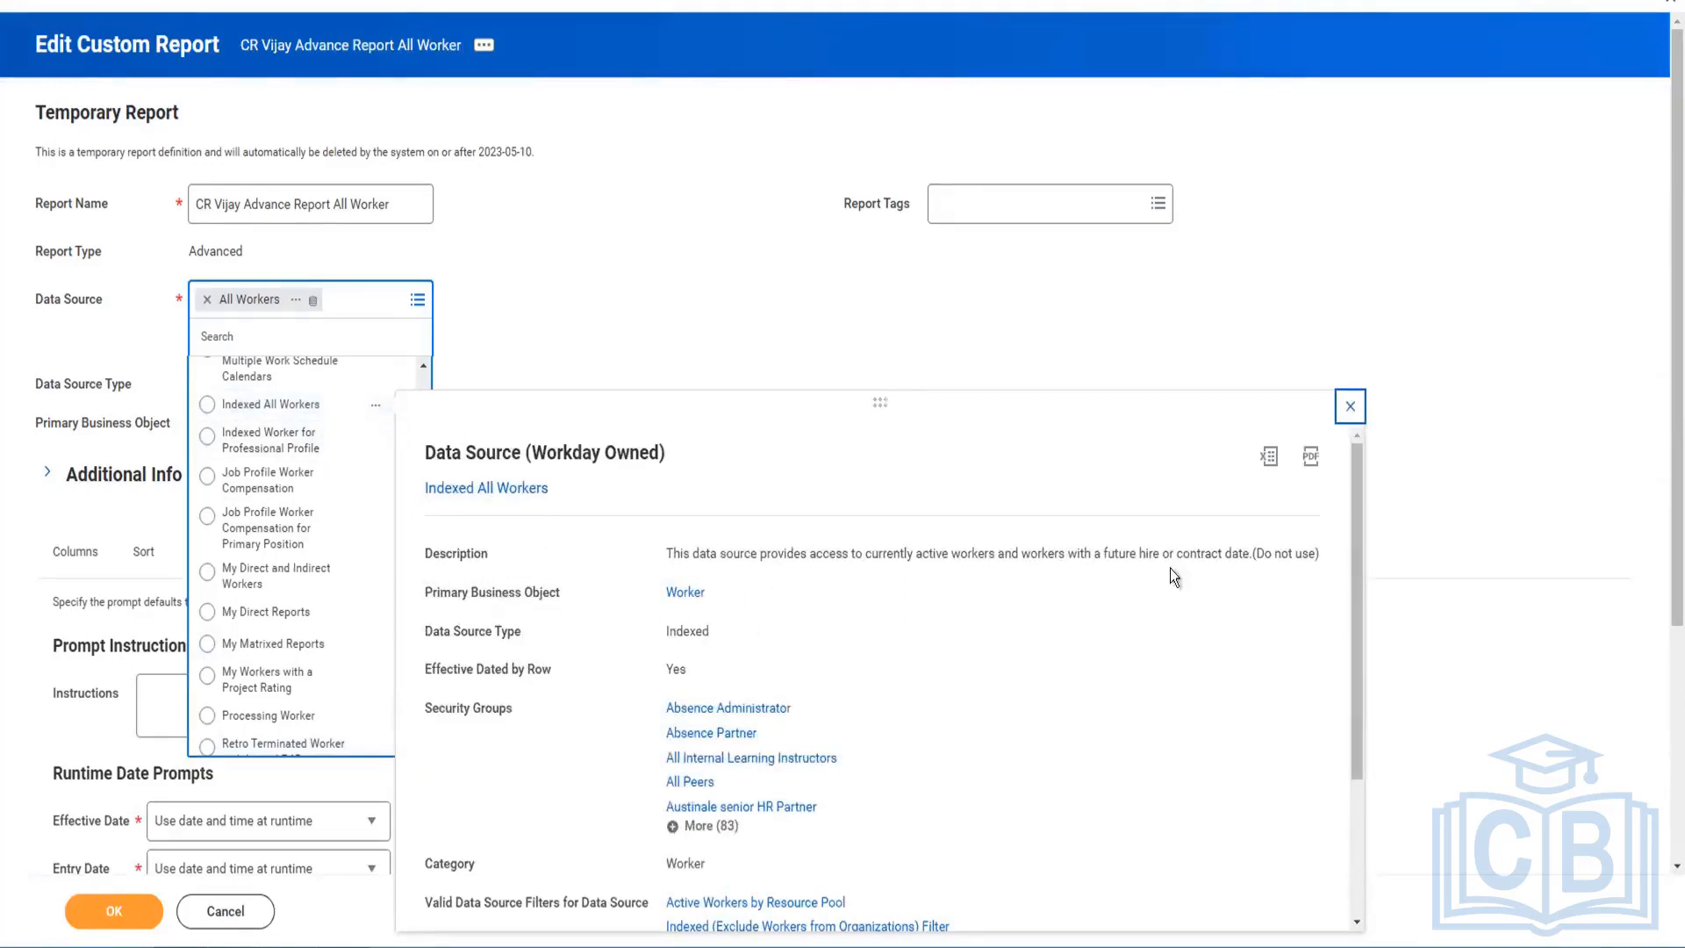
Step: Search the data sources for "hcm worker" and set the report's data source to Workers for HCM Reporting
left_click(271, 336)
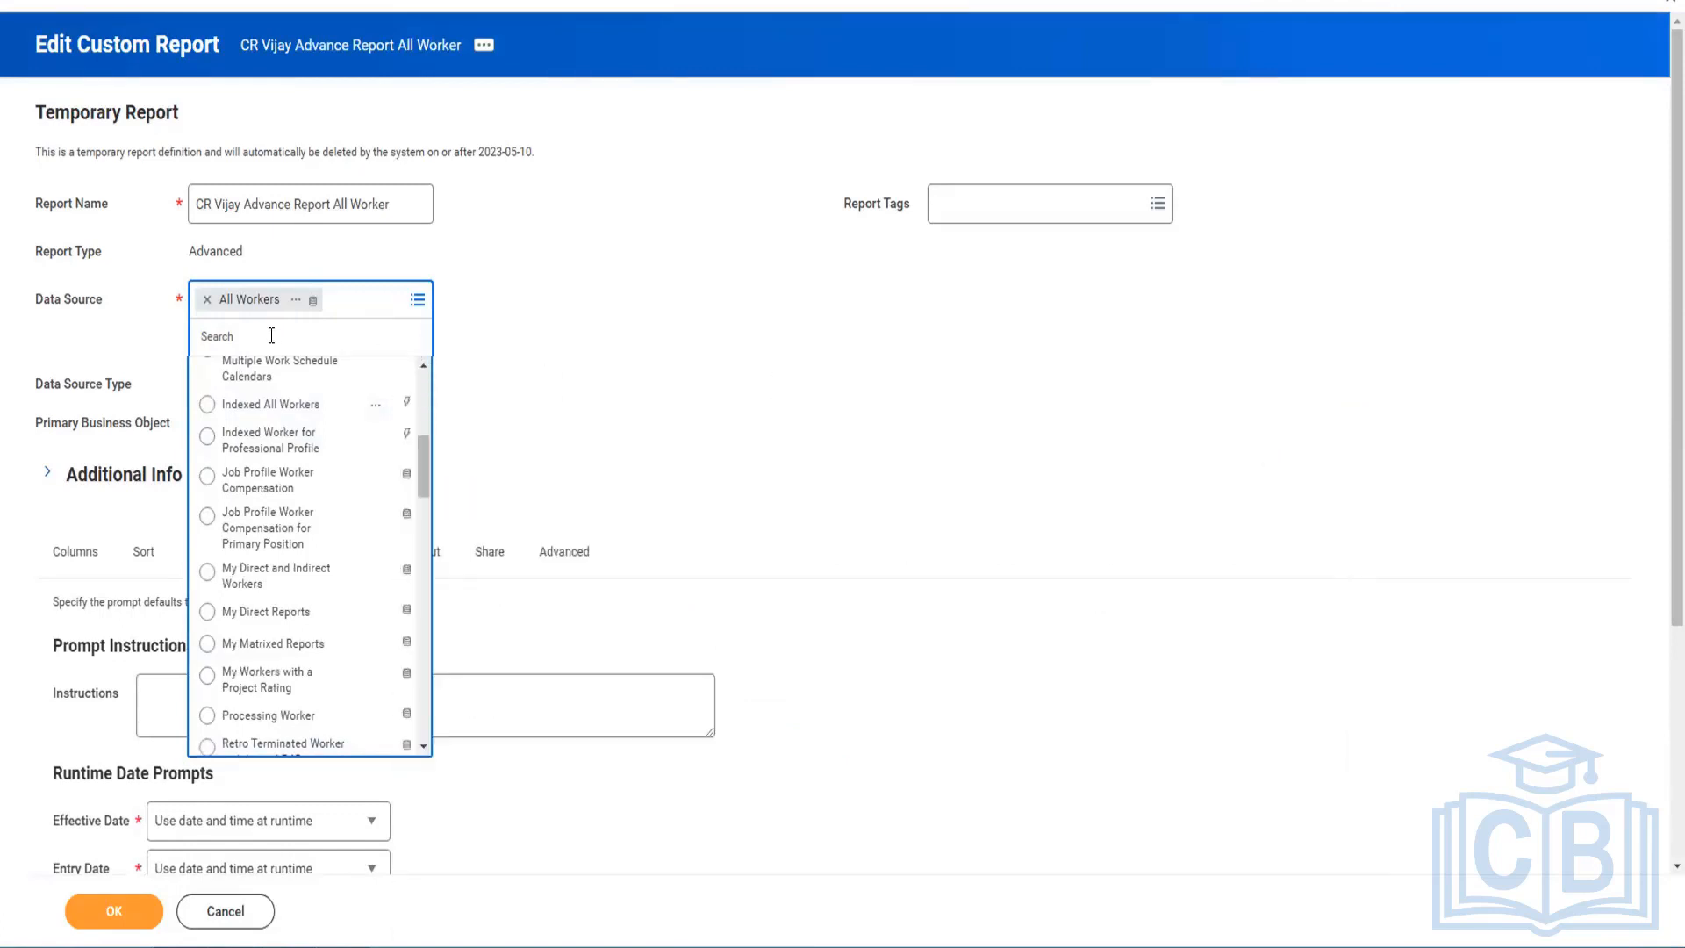
type("hcm worker")
key("Return")
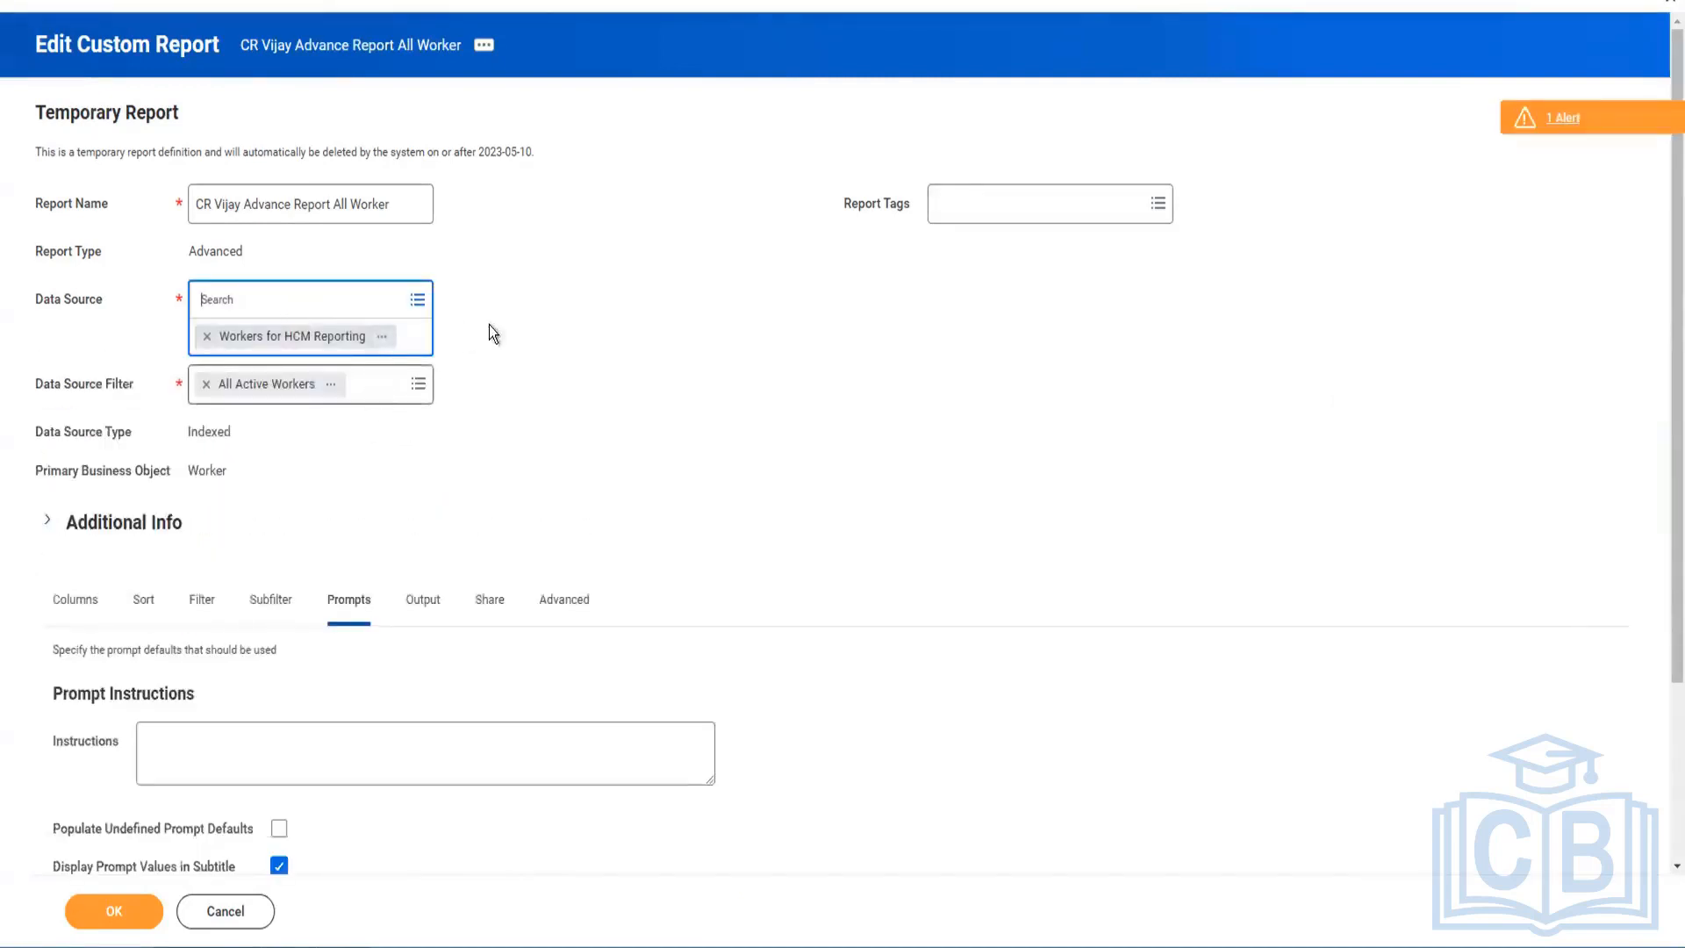
Step: View the Workers for HCM Reporting data source details, including its description and valid data source filters
left_click(381, 336)
left_click(377, 303)
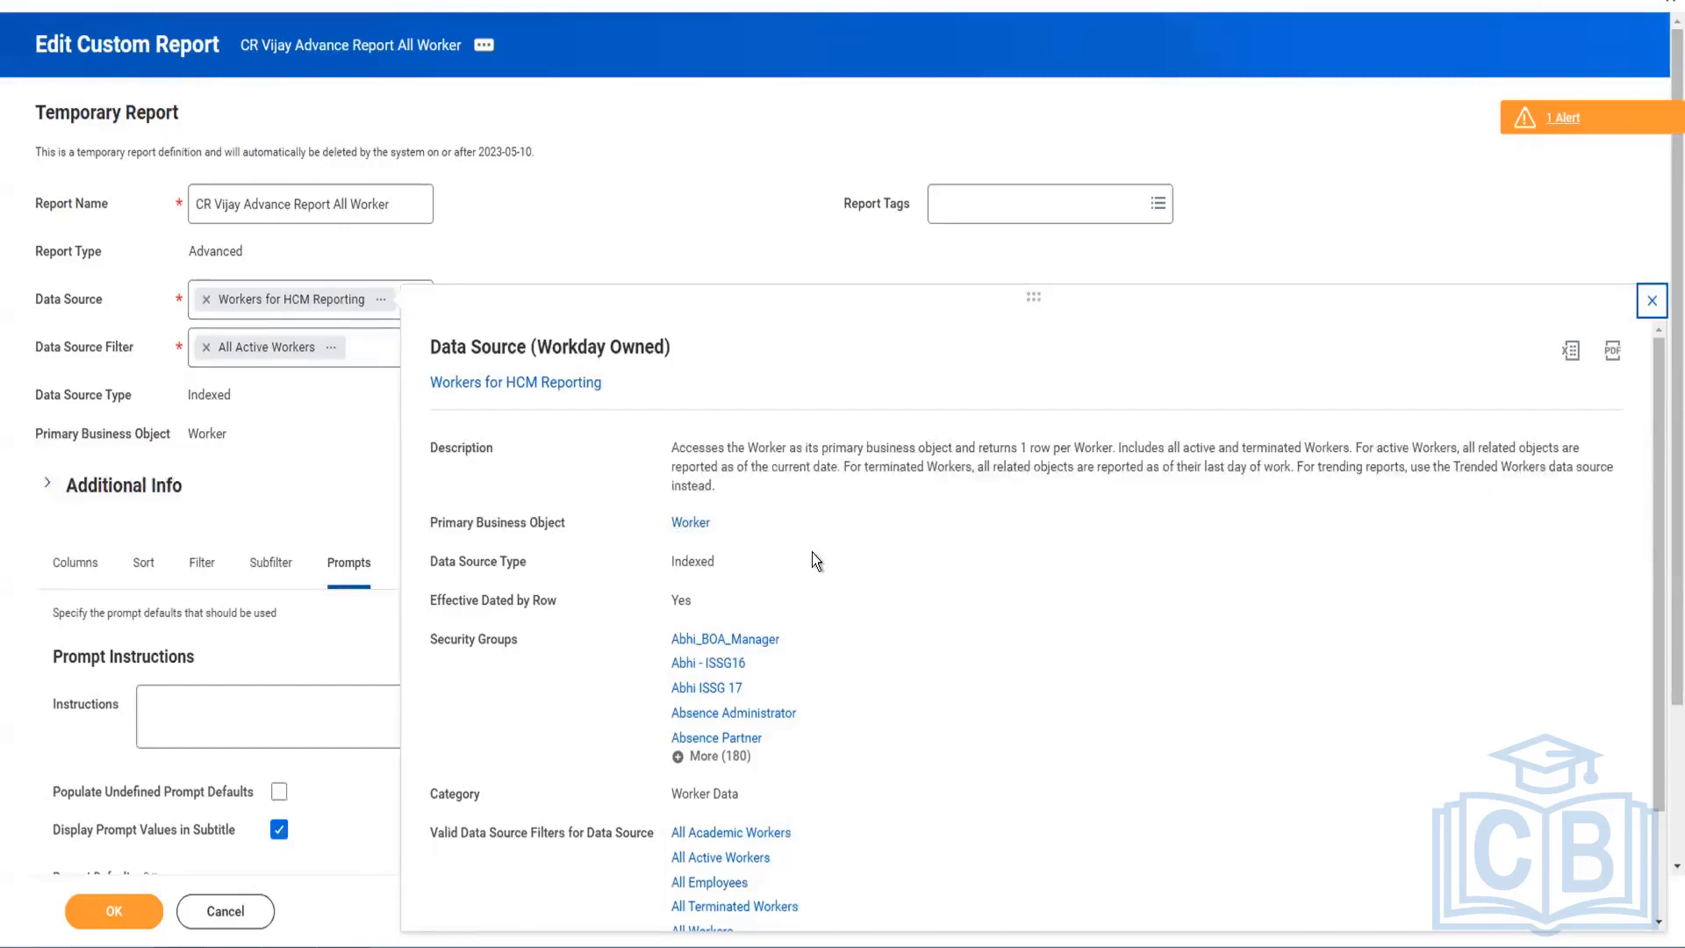
scroll(813, 560, "down", 2)
scroll(830, 551, "up", 2)
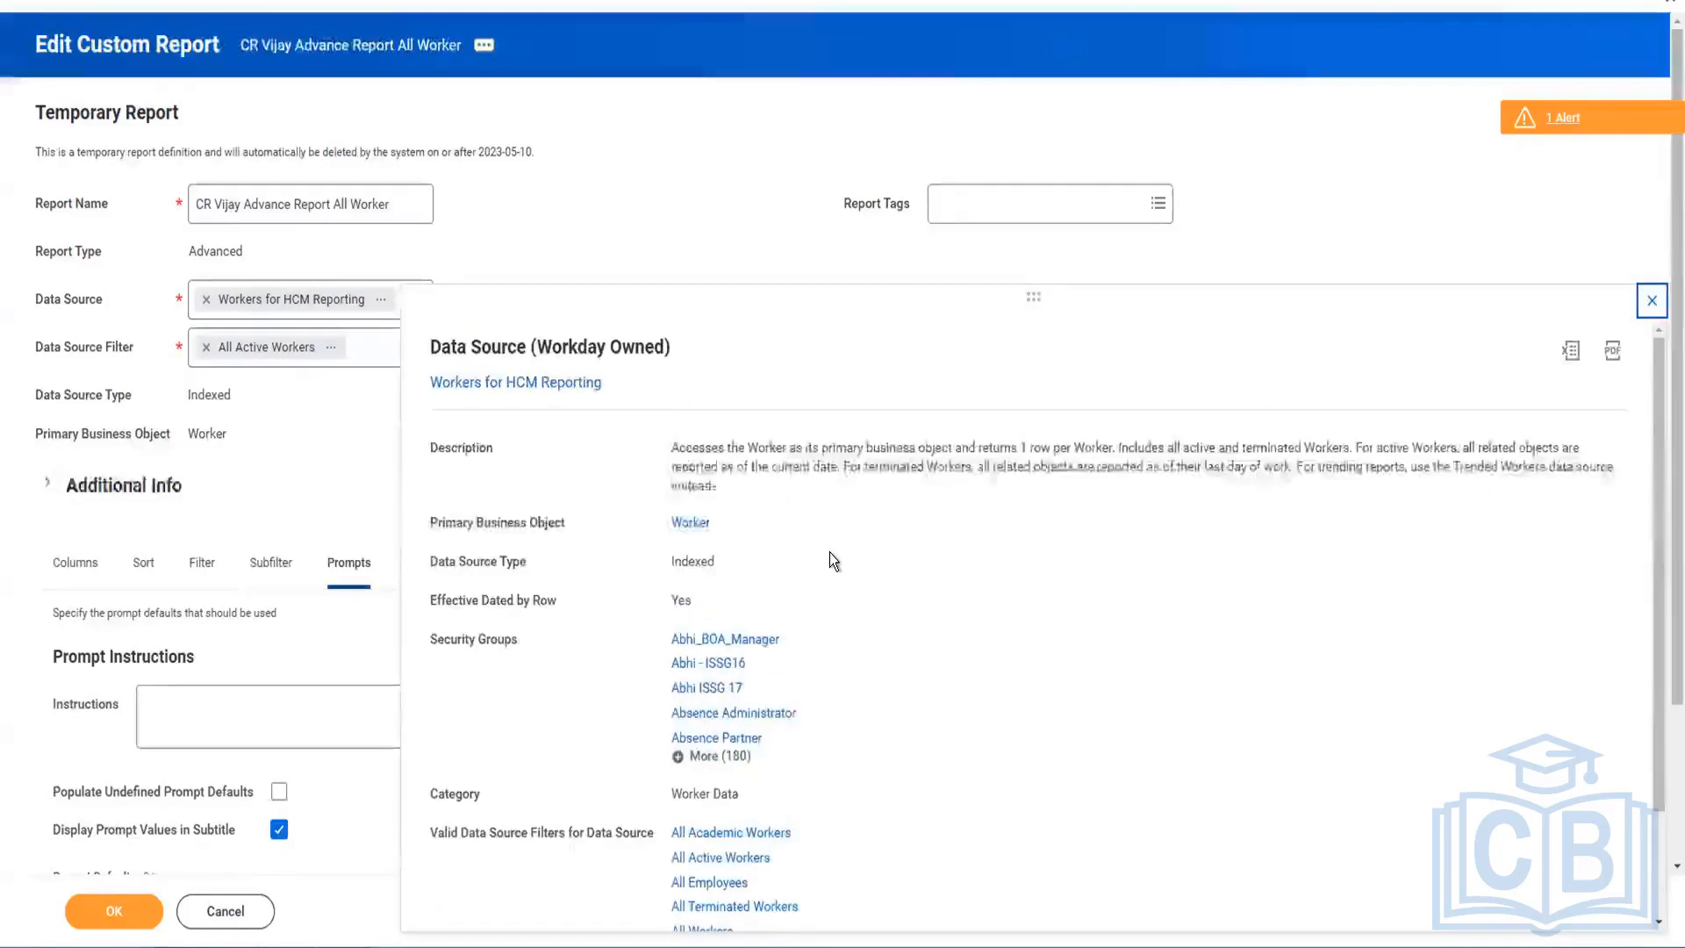
scroll(829, 551, "down", 2)
scroll(834, 531, "up", 2)
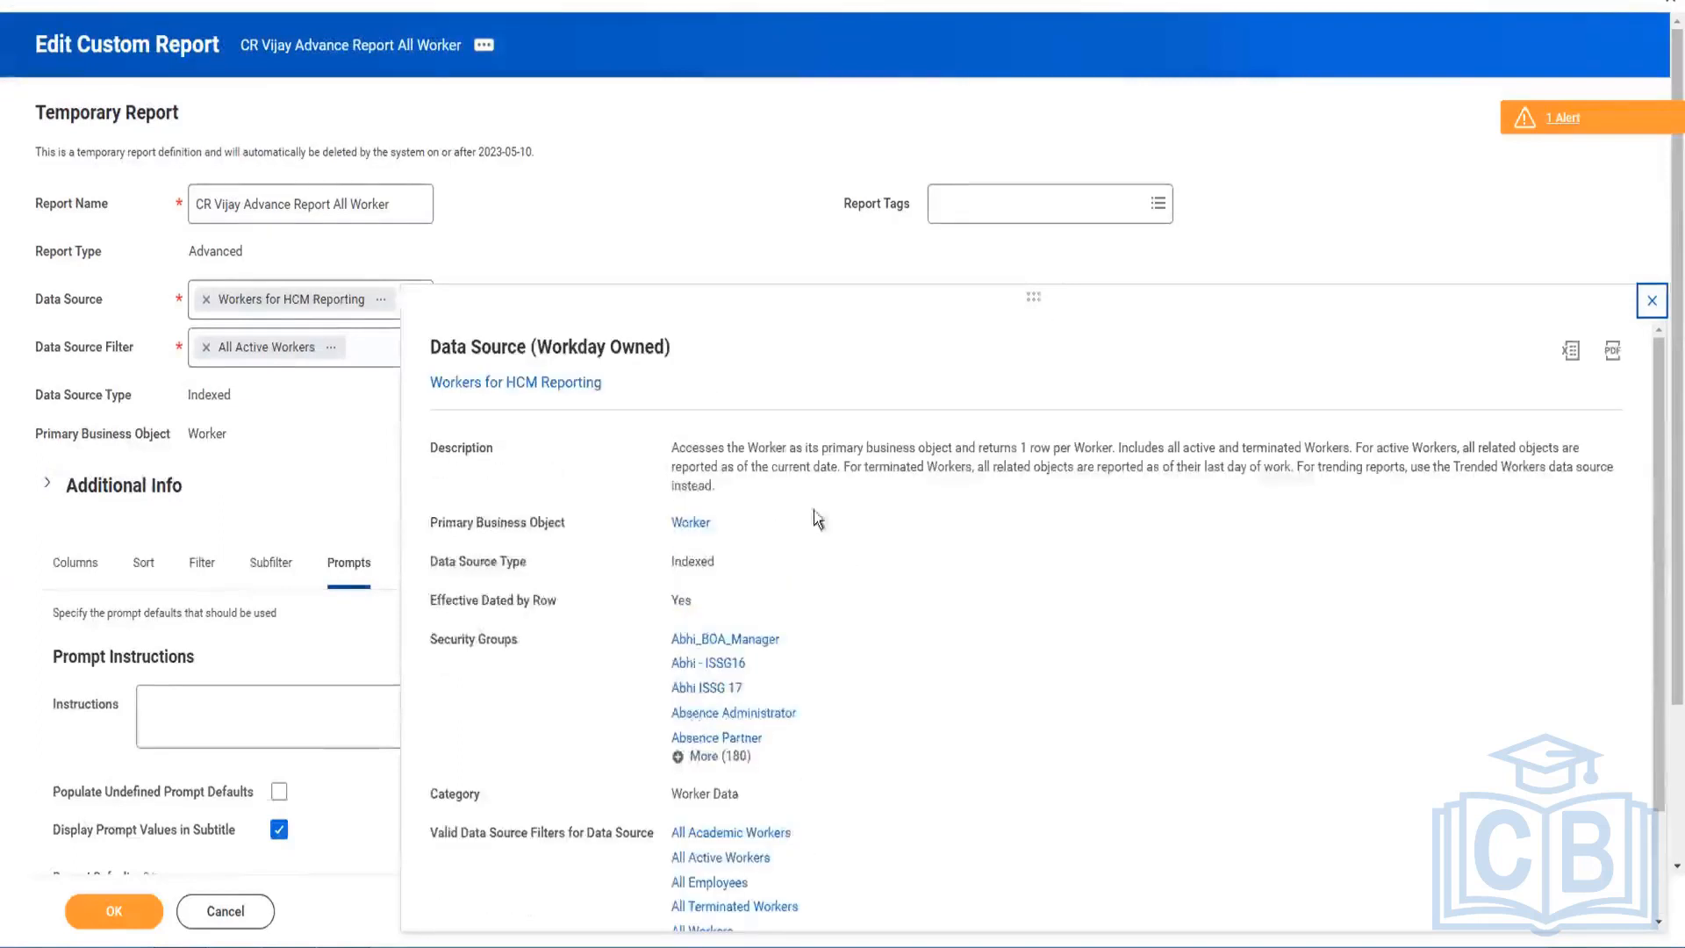
left_click(1659, 304)
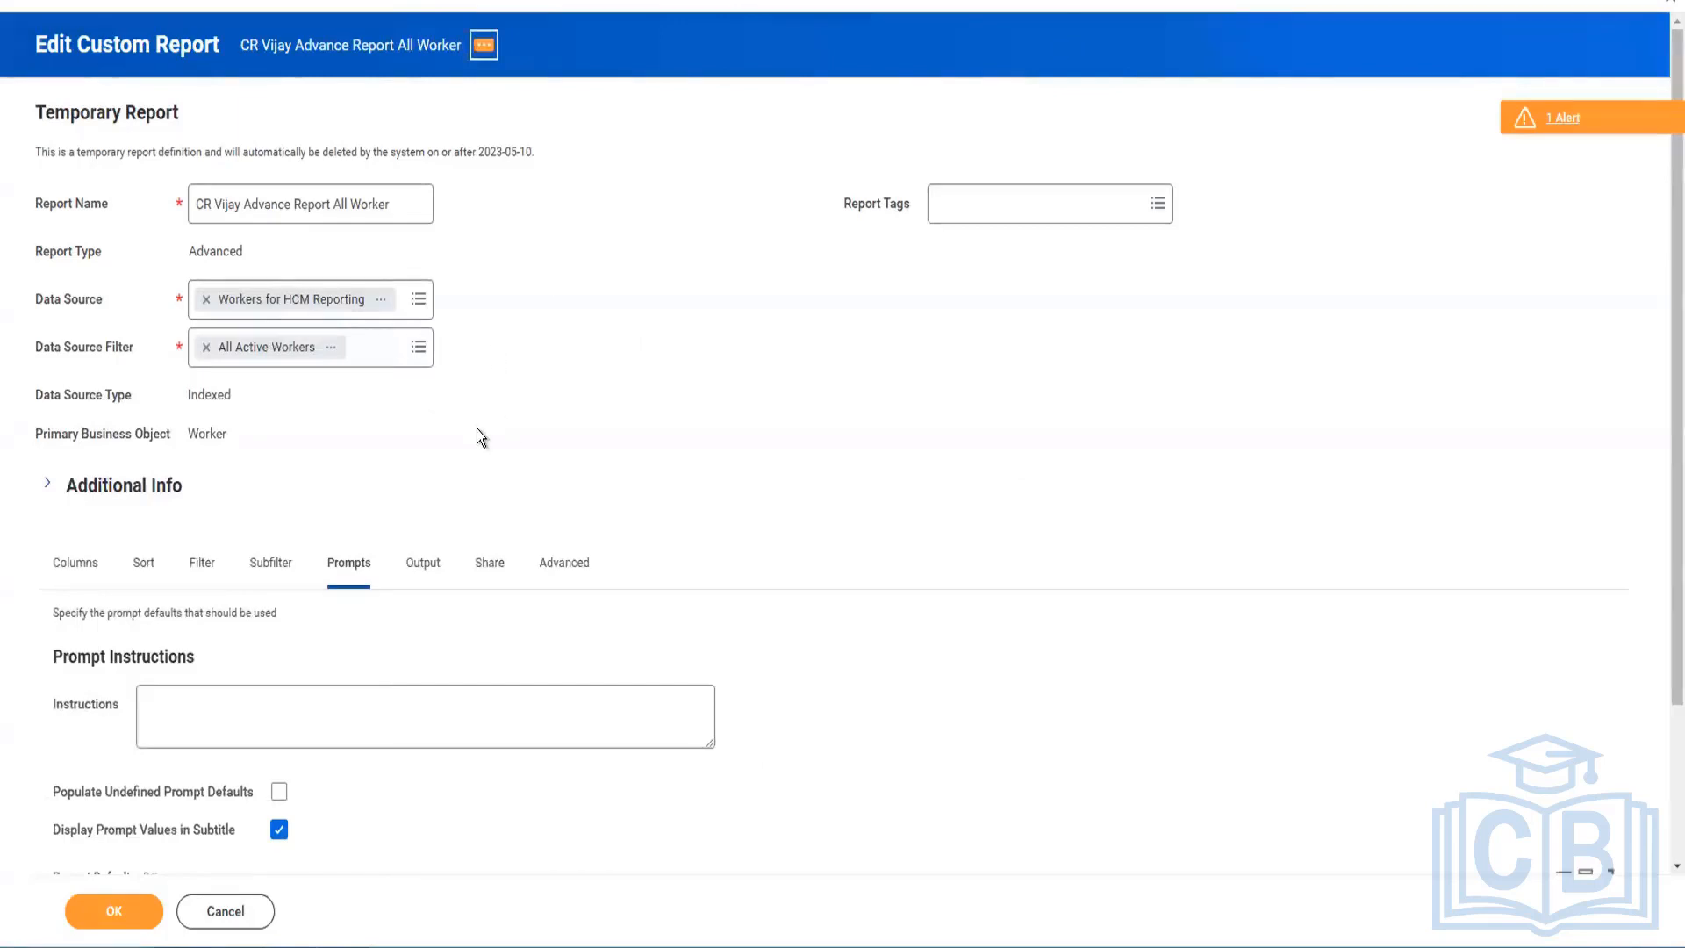
Step: Populate the undefined prompt defaults for the Workers for HCM Reporting data source
scroll(476, 436, "down", 2)
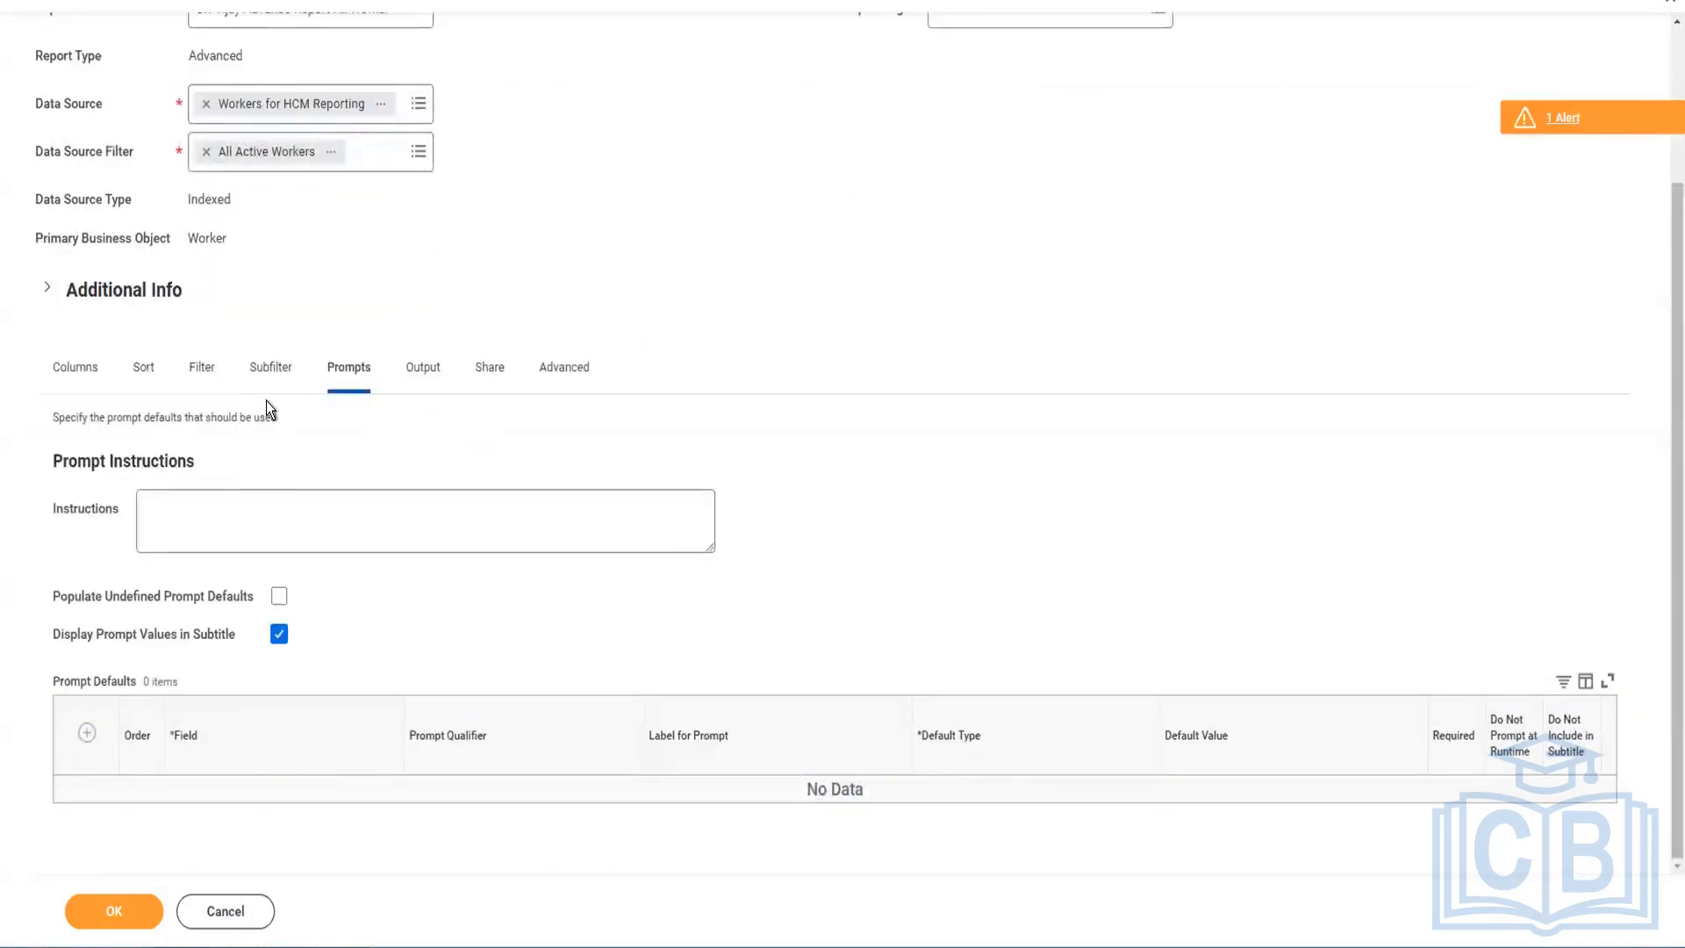
left_click(279, 597)
scroll(420, 609, "down", 2)
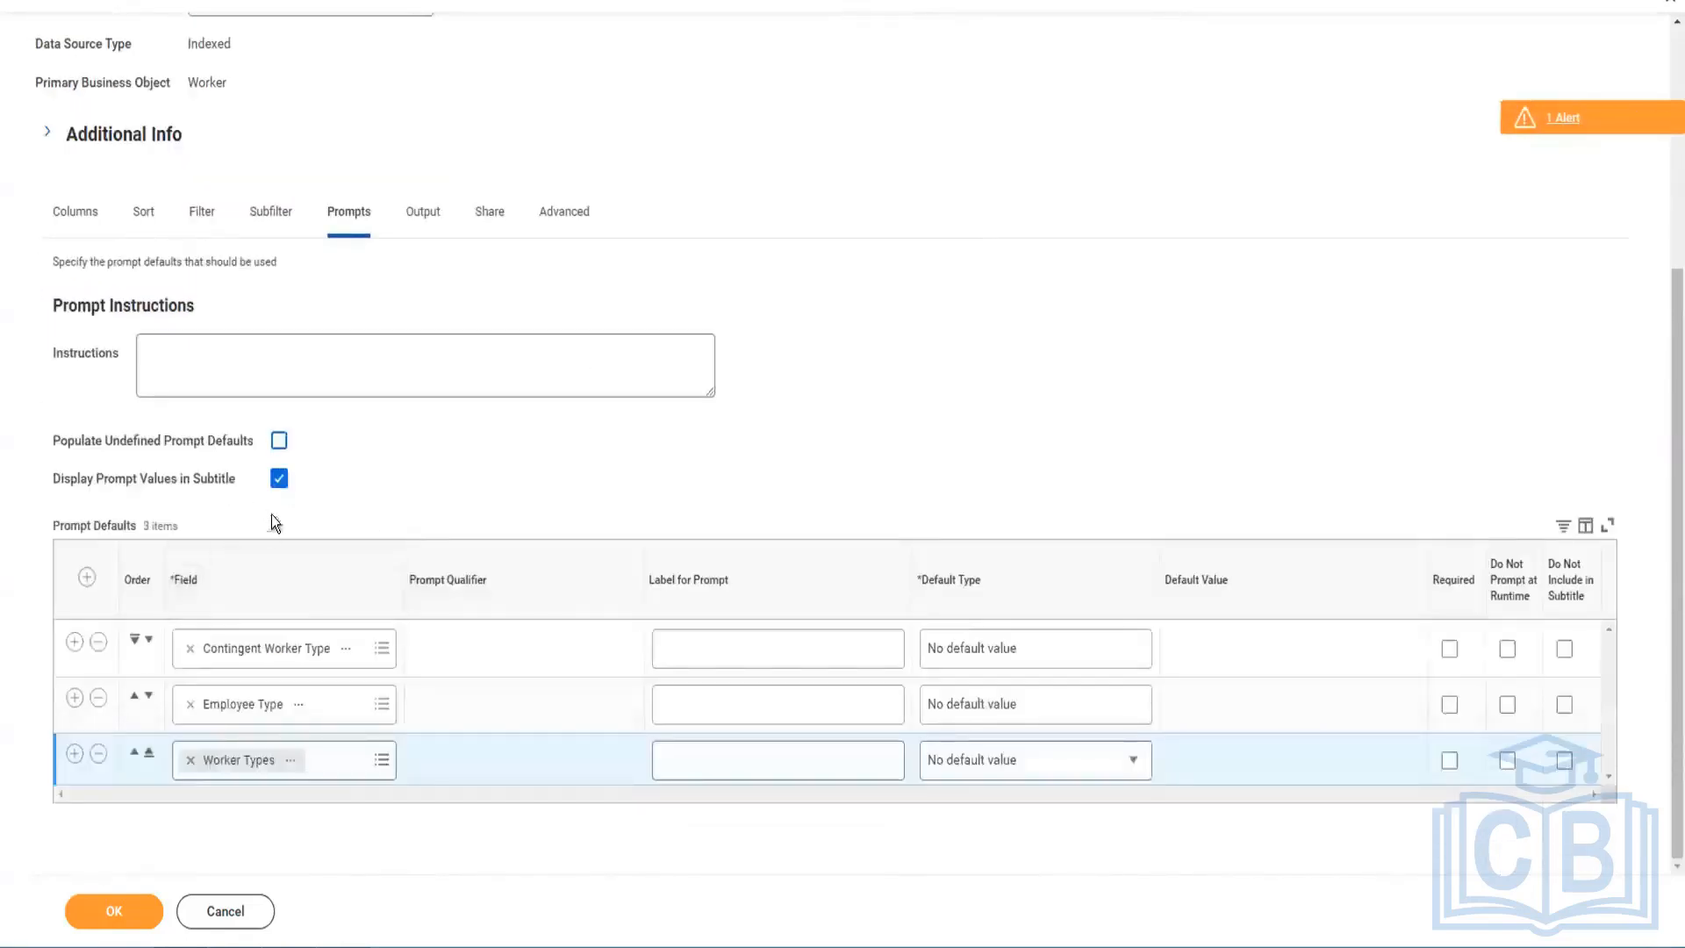
Step: Compare the populated prompt default fields with the report's data source and data source filter
scroll(339, 329, "up", 4)
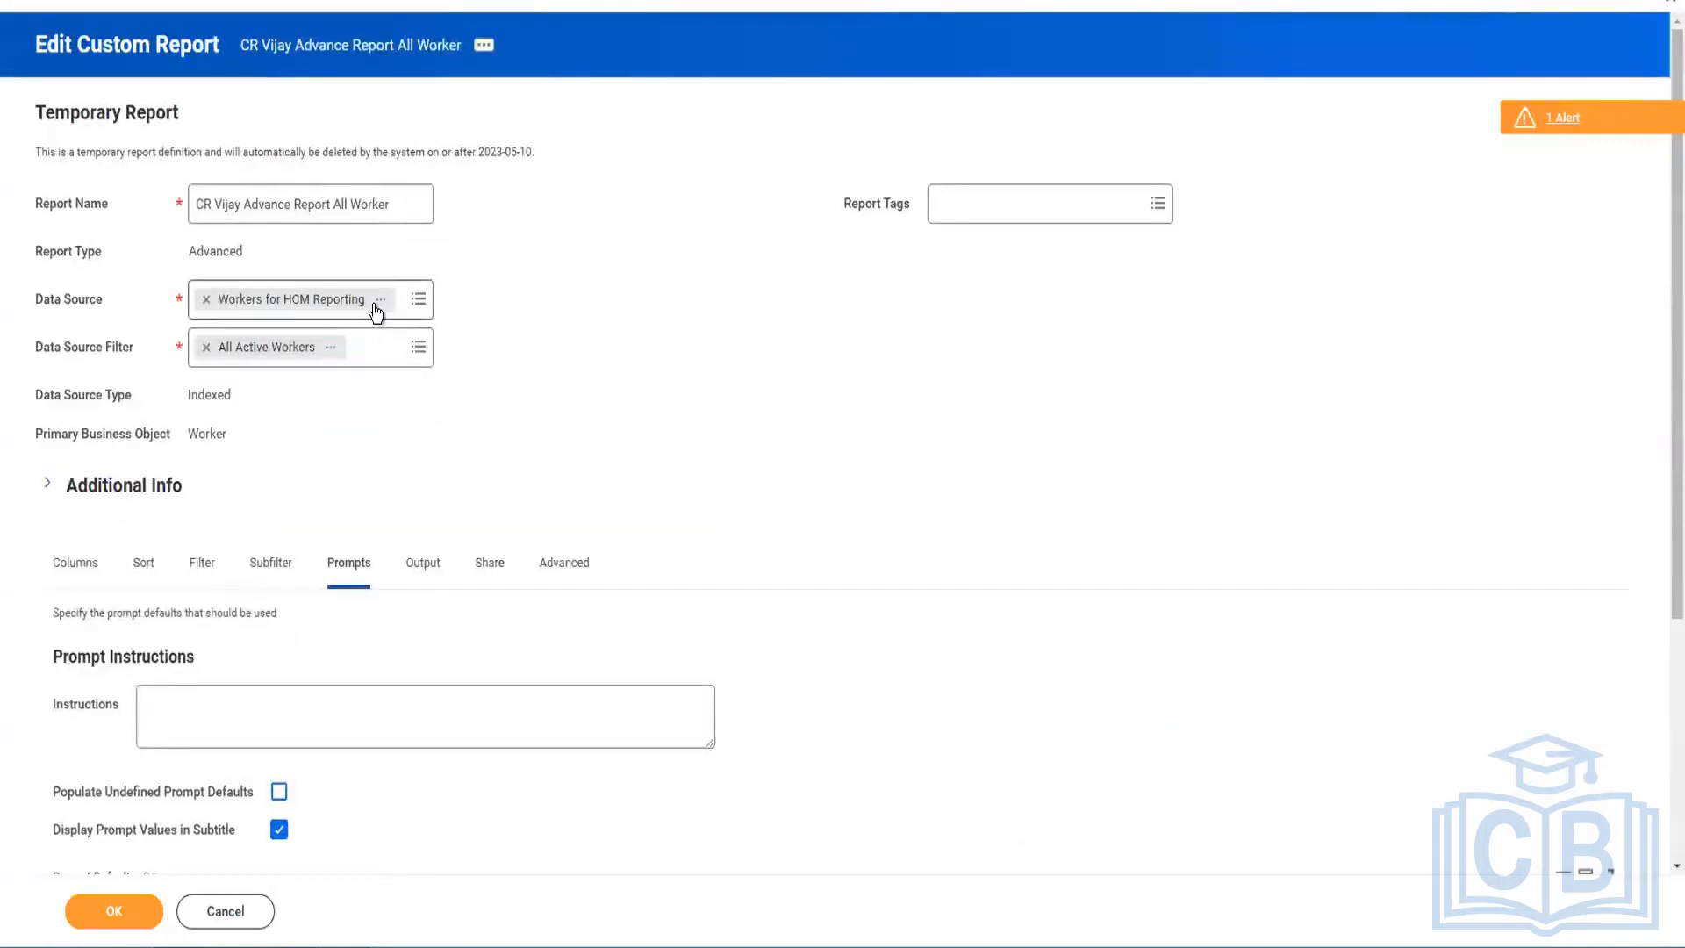
scroll(391, 417, "down", 4)
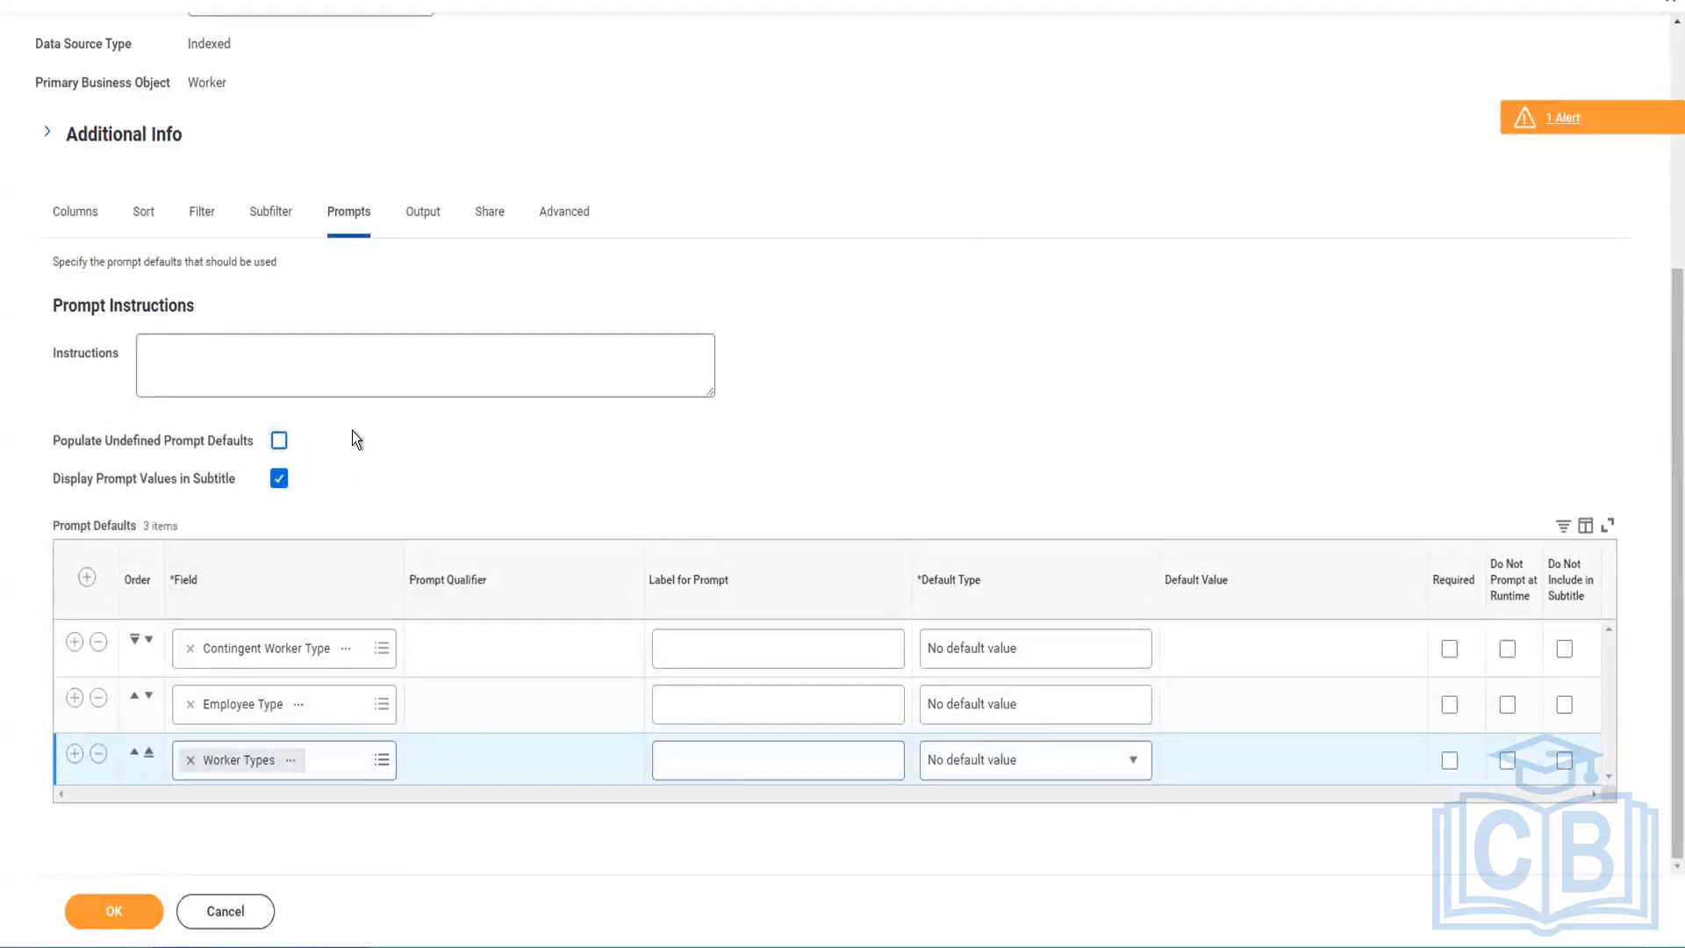
scroll(289, 622, "up", 4)
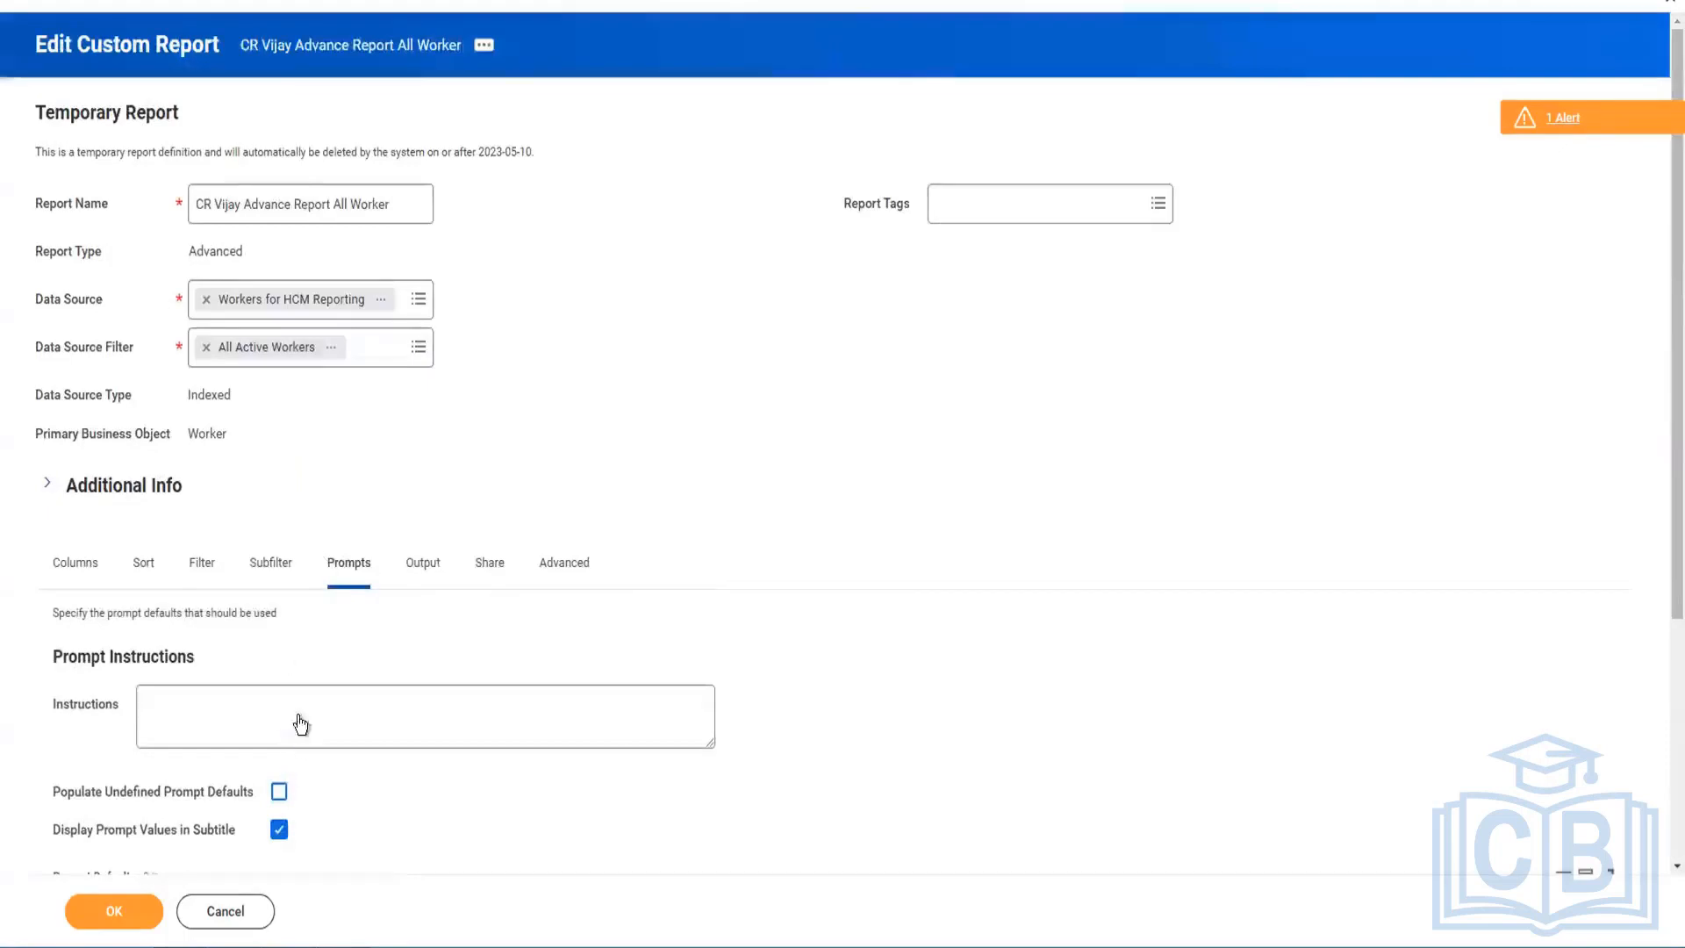
scroll(294, 728, "down", 4)
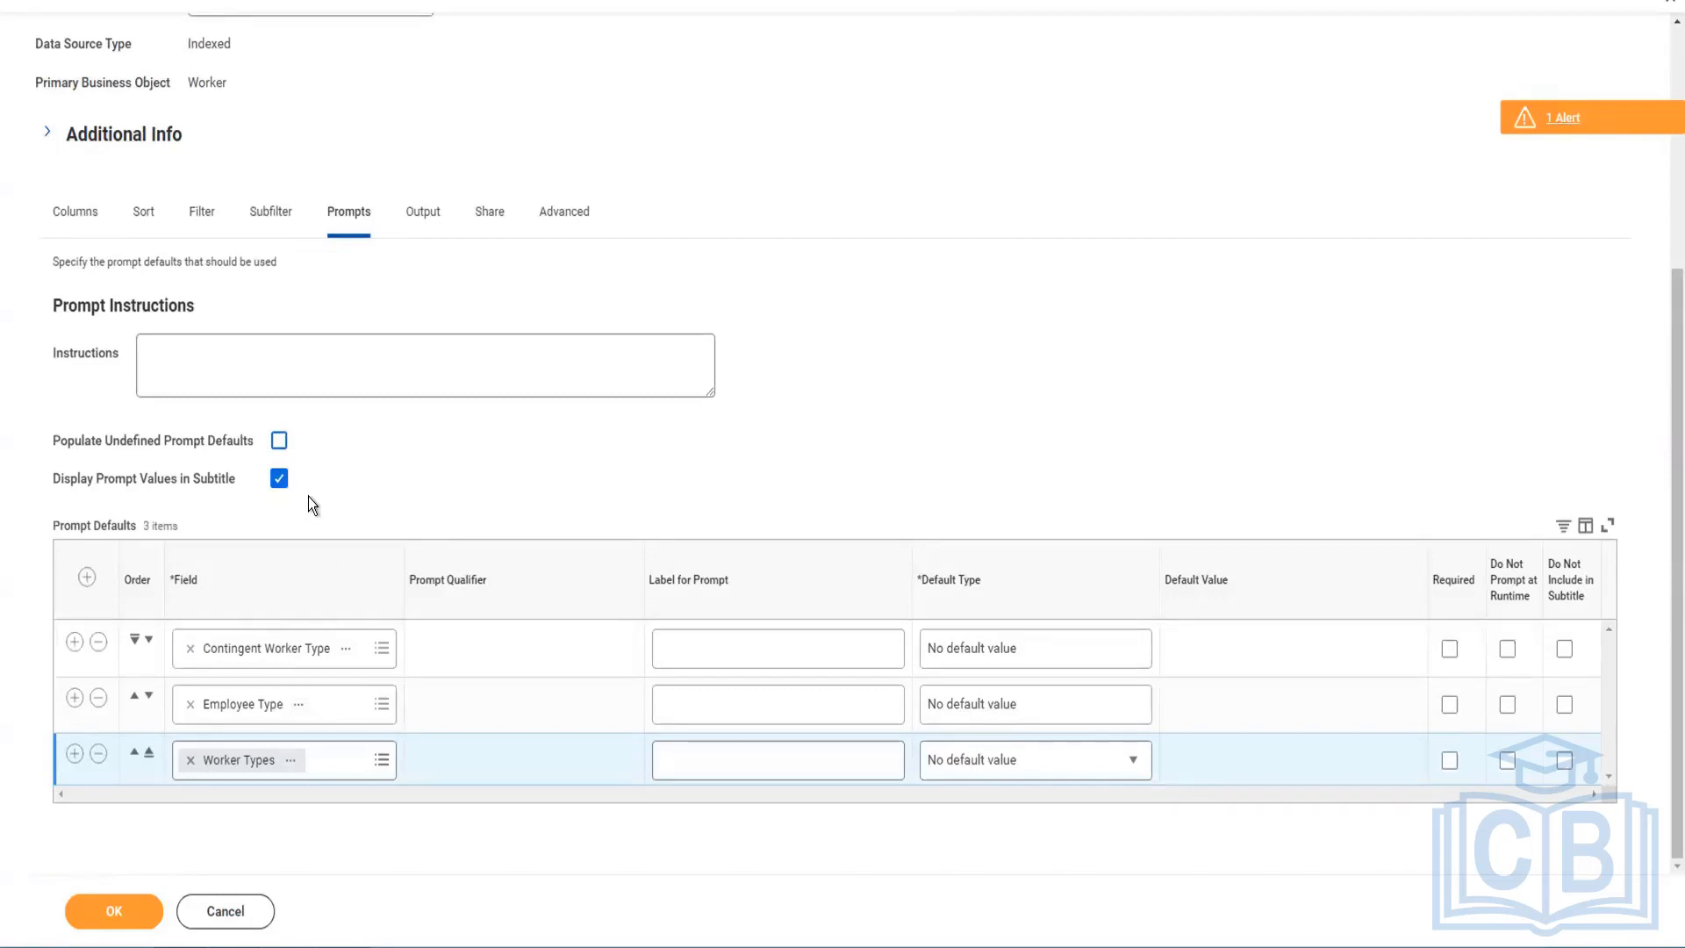
scroll(308, 496, "up", 4)
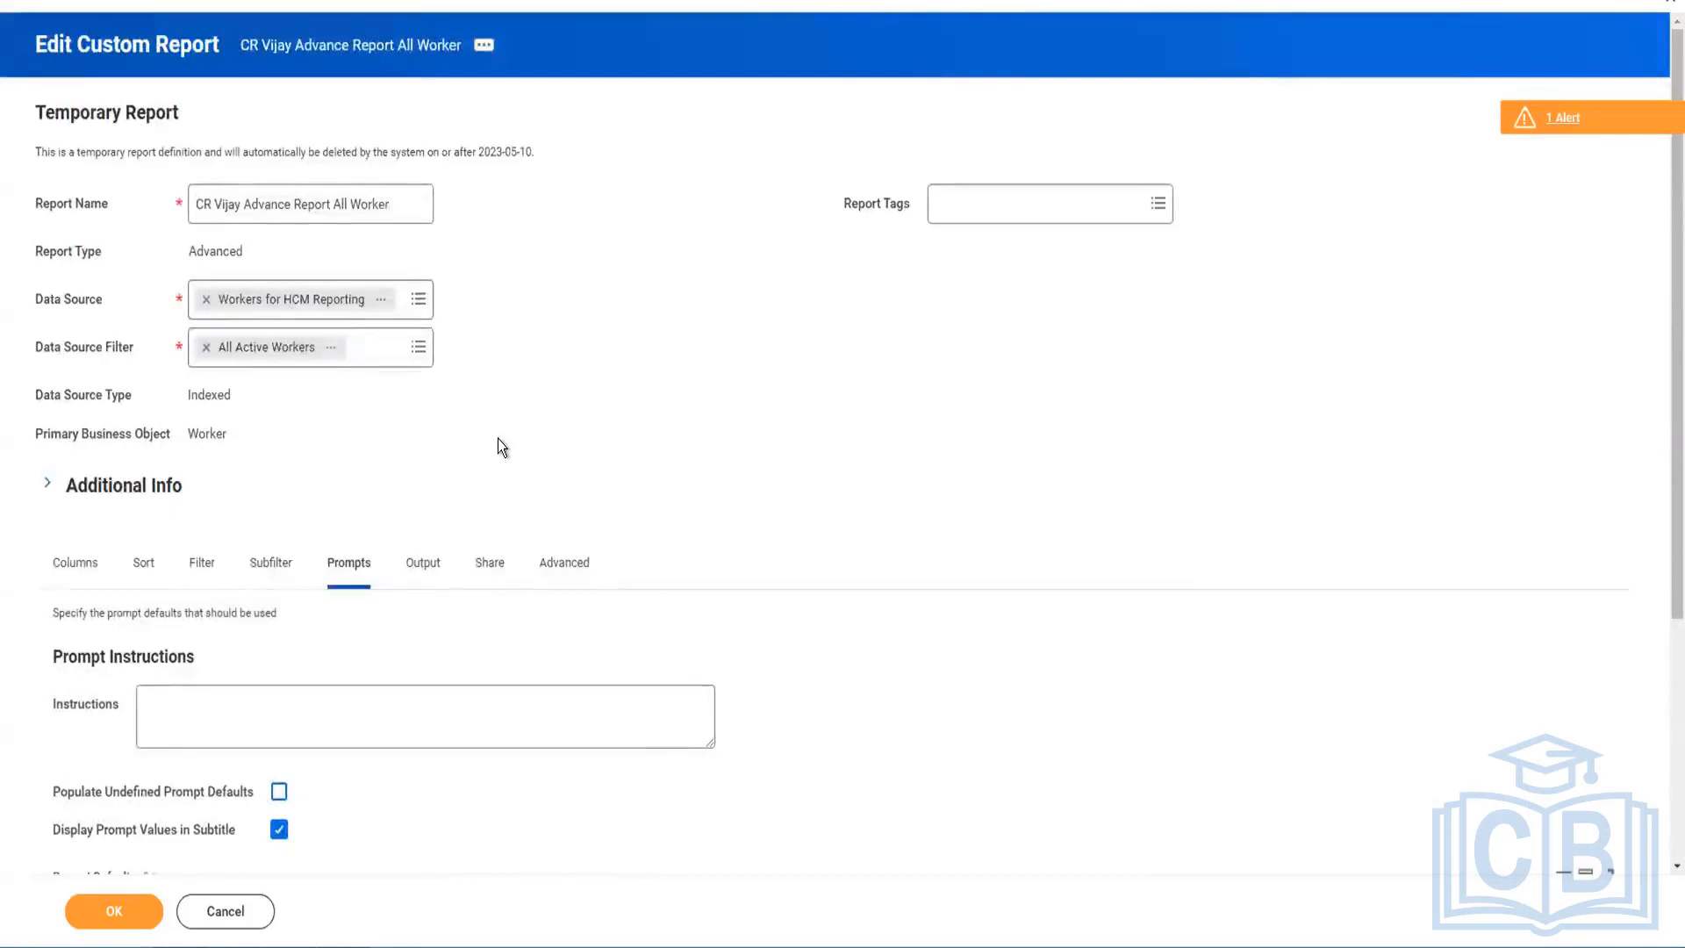
scroll(498, 443, "down", 4)
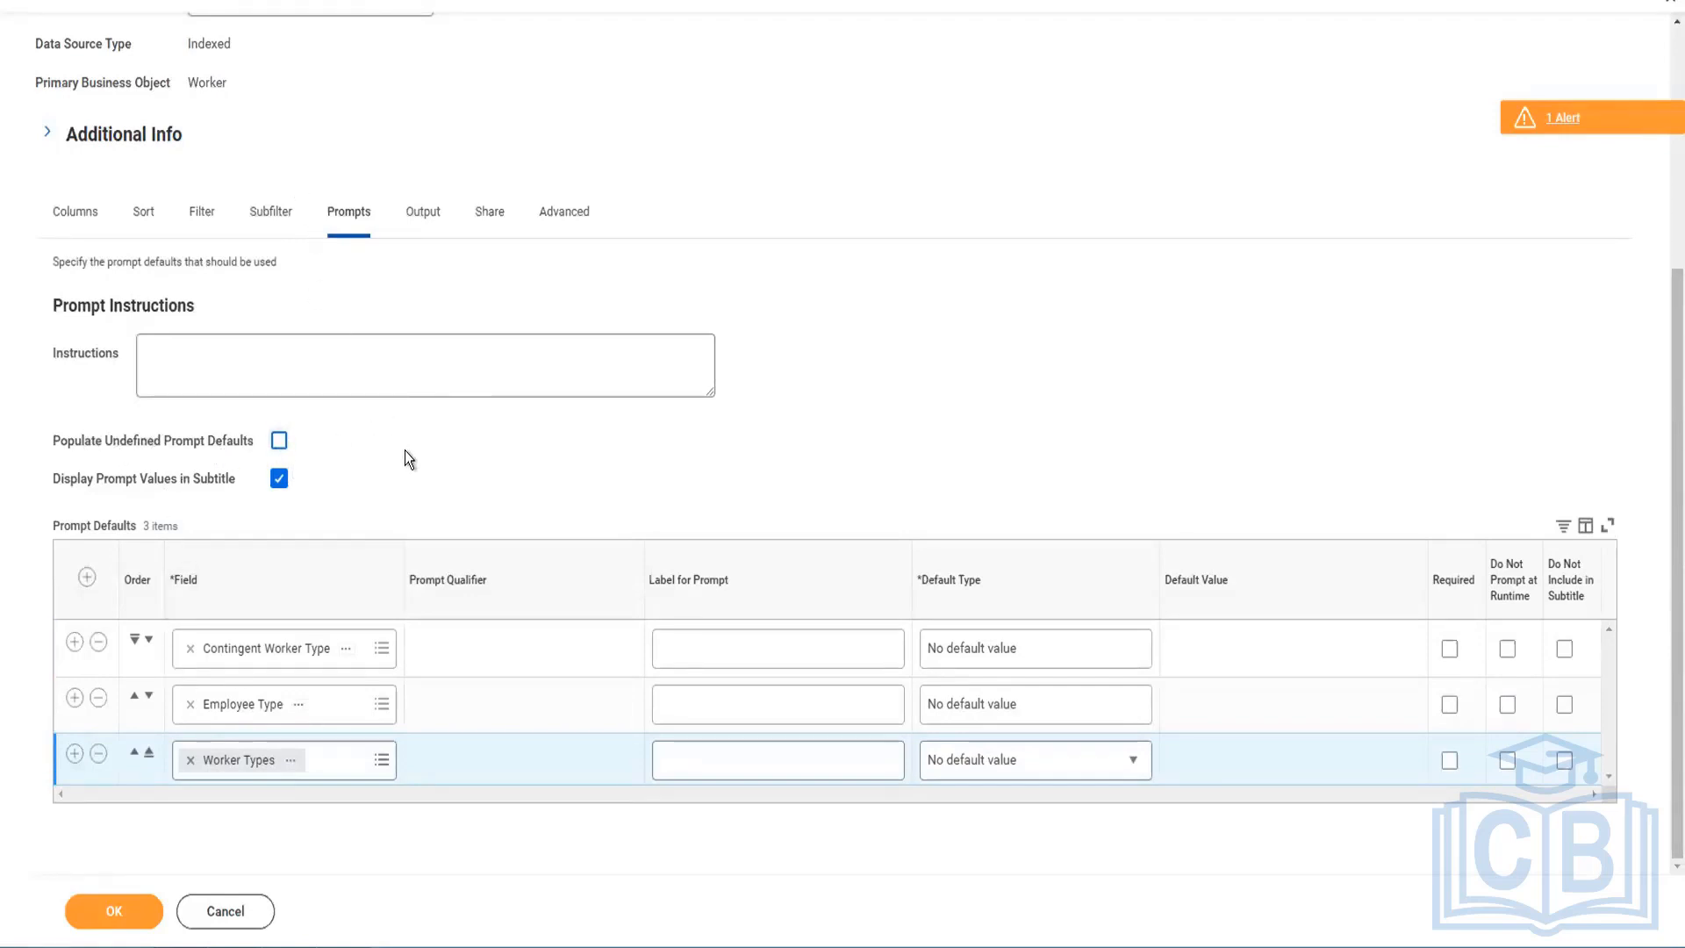
scroll(140, 614, "up", 2)
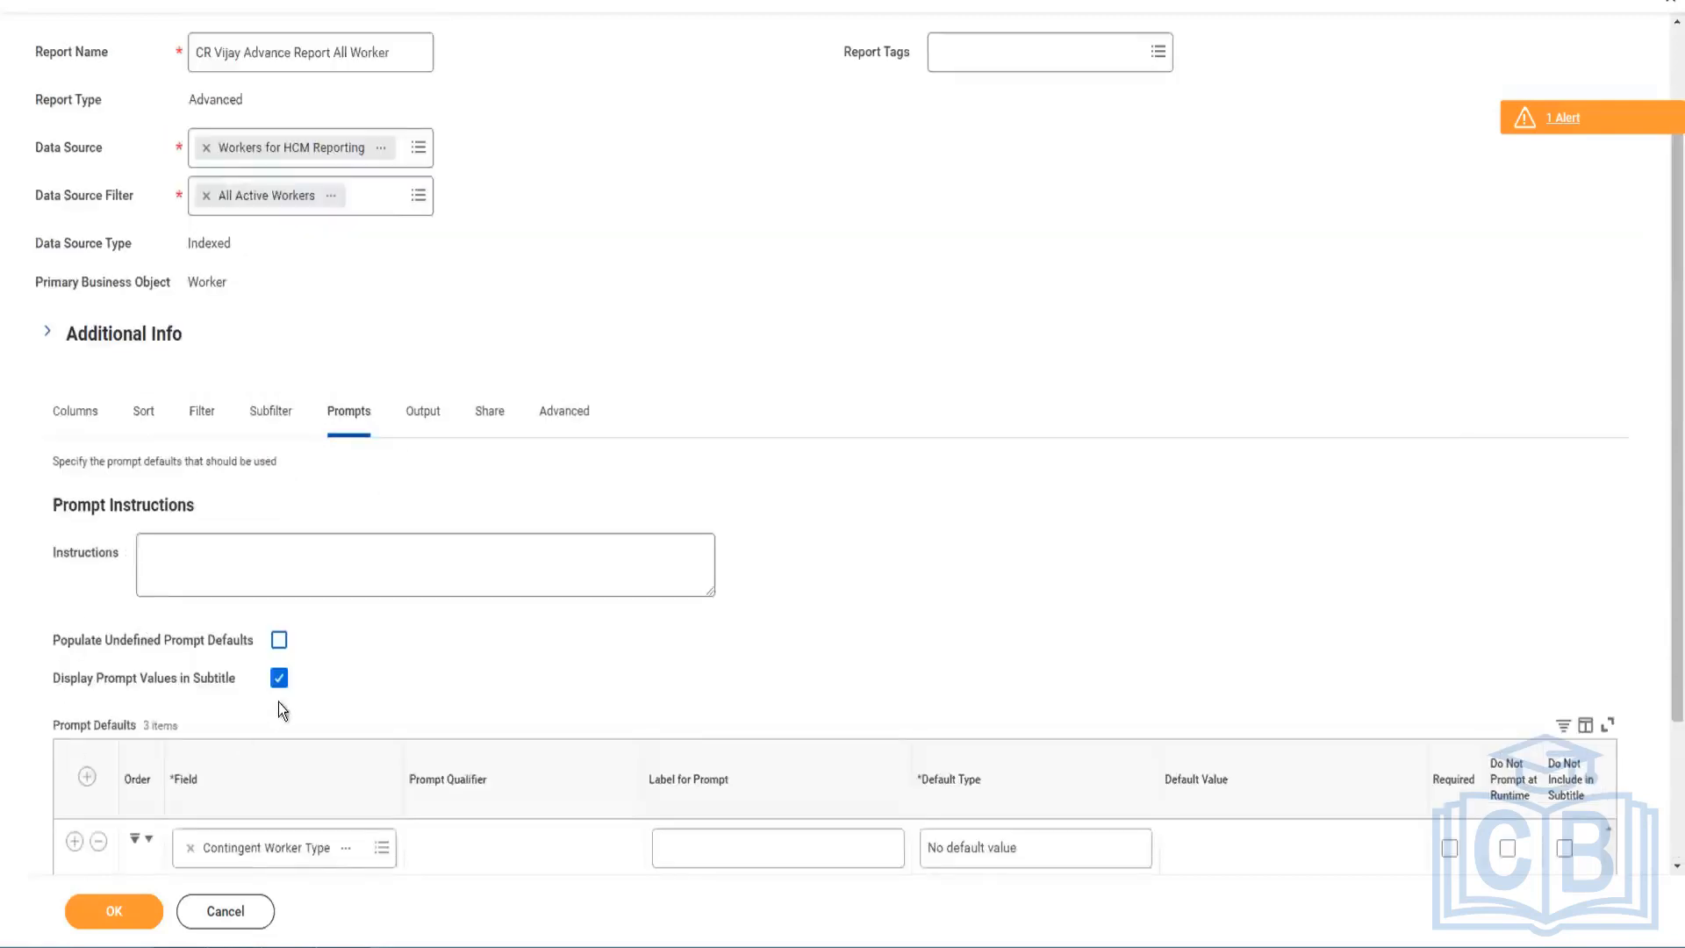
Step: Open the default type choices for the Contingent Worker Type prompt
scroll(280, 702, "down", 2)
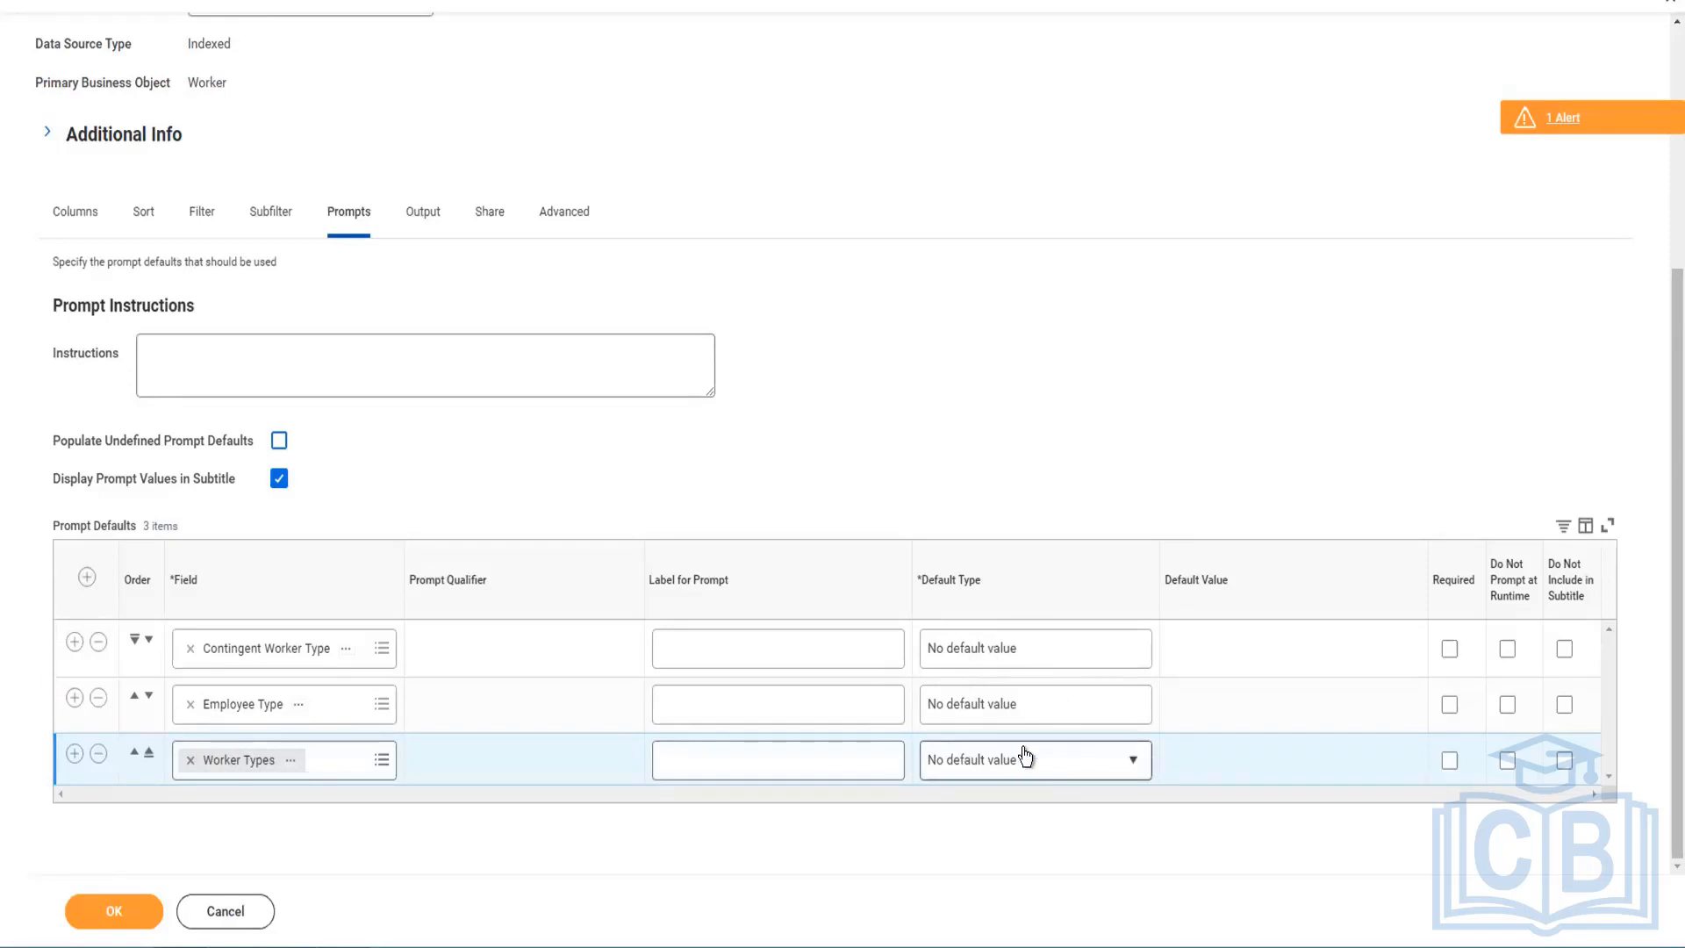
left_click(1045, 651)
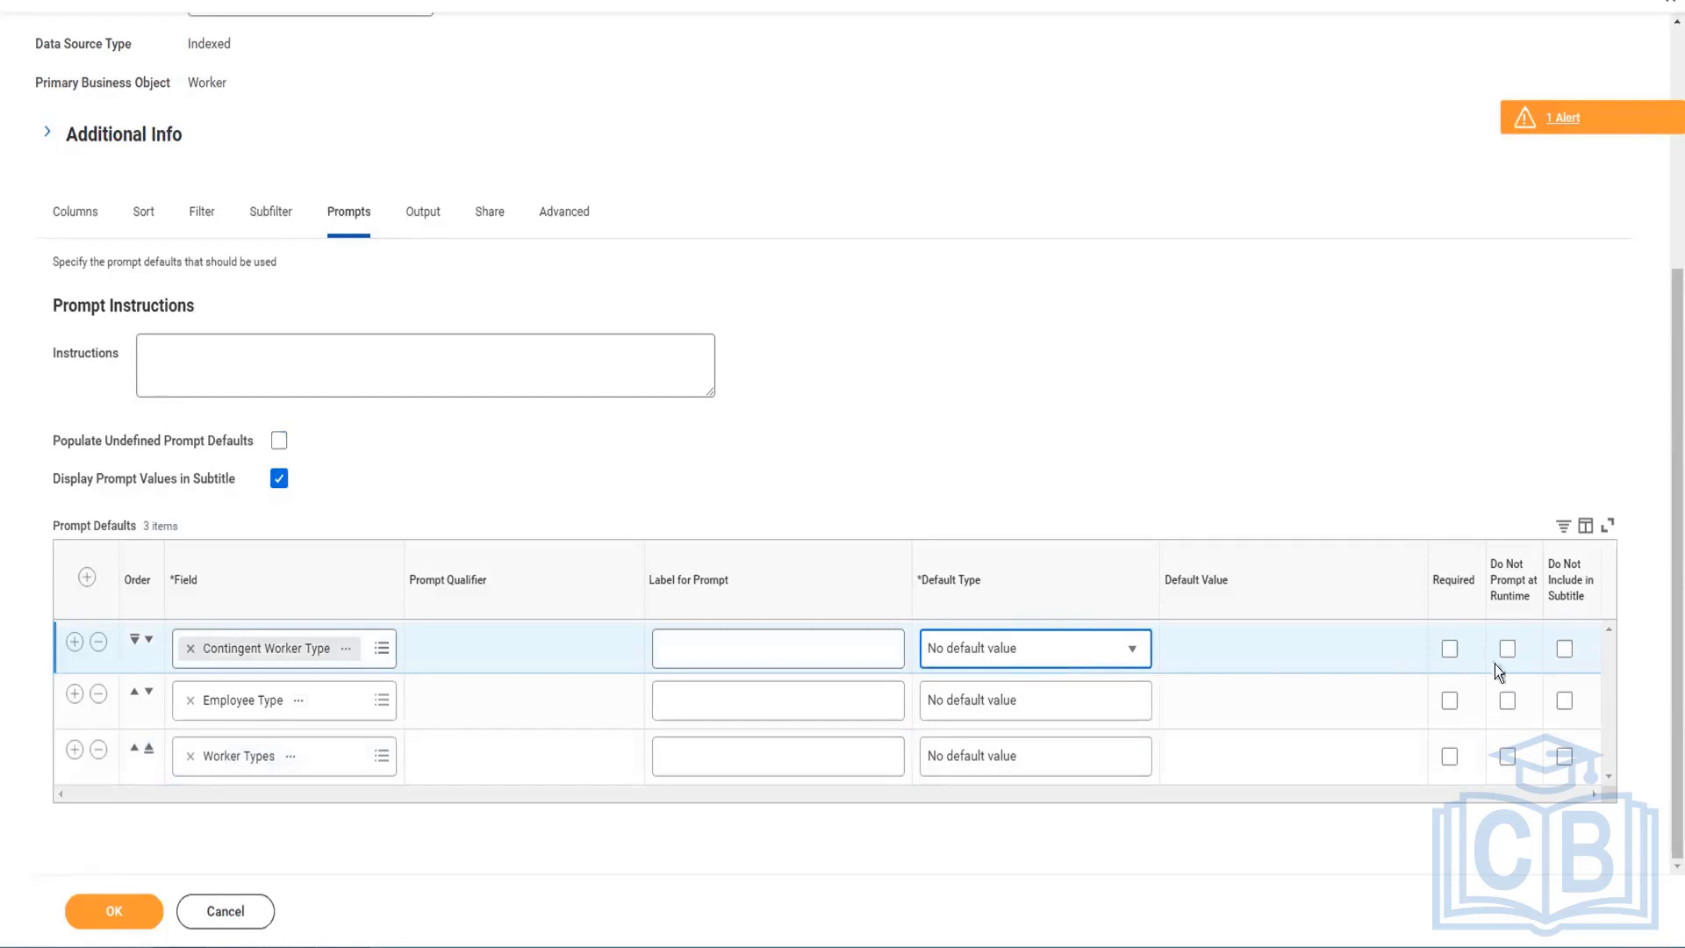
Step: Save the report and run it to examine the Contingent Worker Type, Employee Type and Worker Types prompts, then cancel the run
left_click(103, 914)
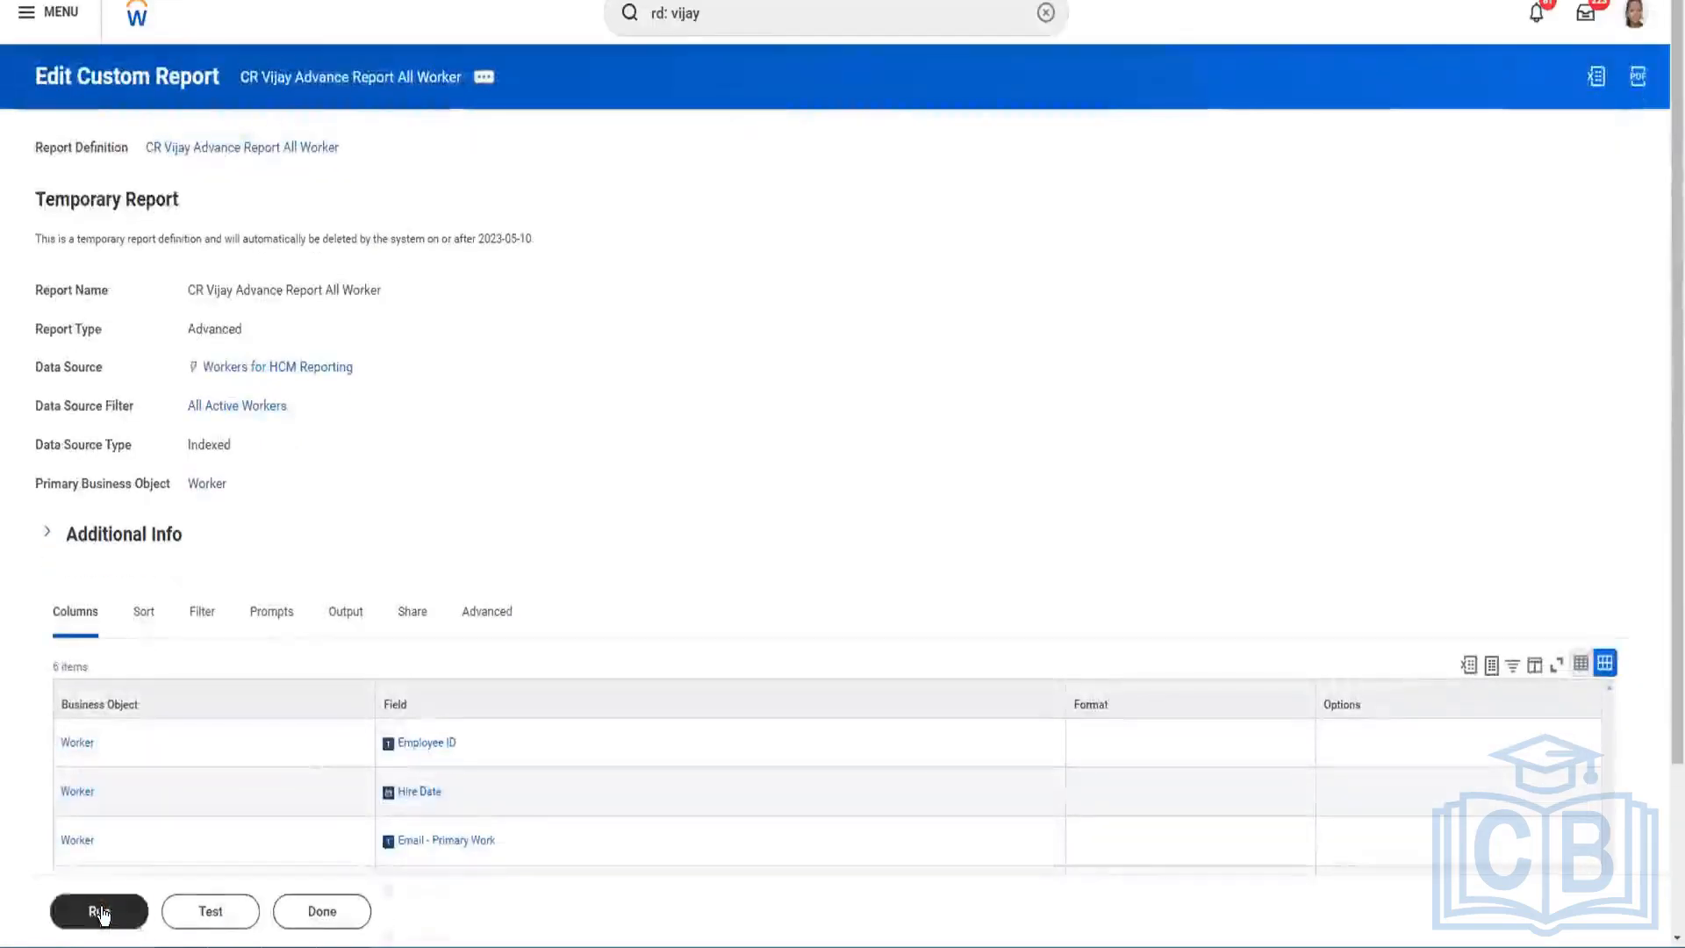
left_click(101, 913)
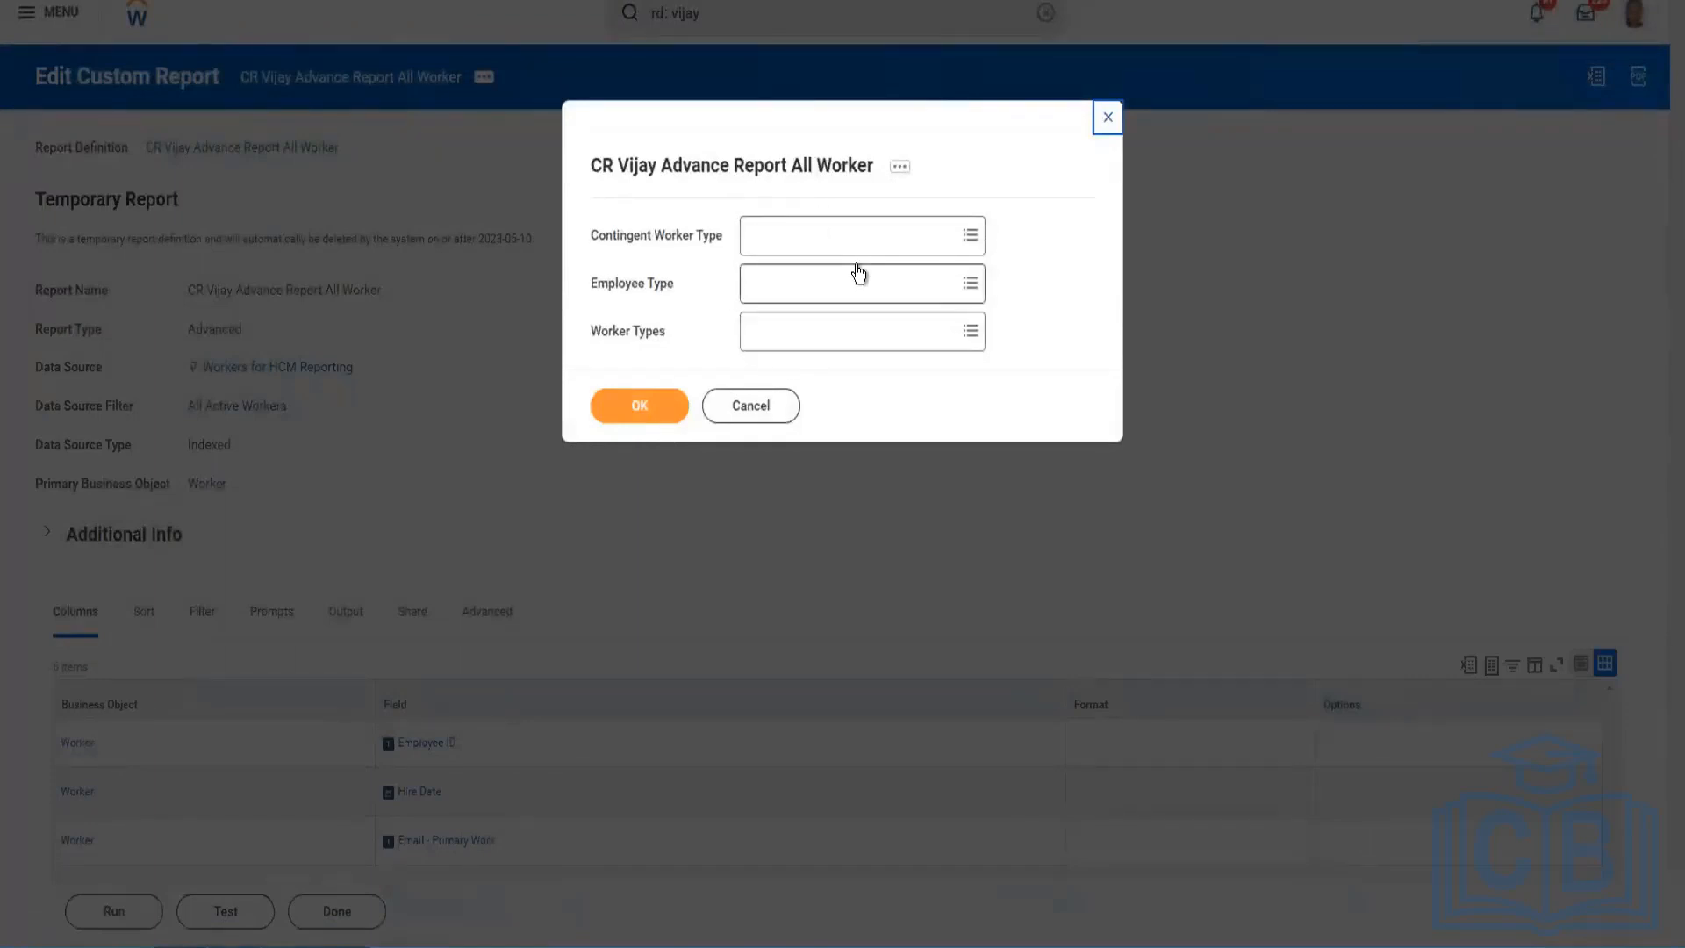
left_click(827, 250)
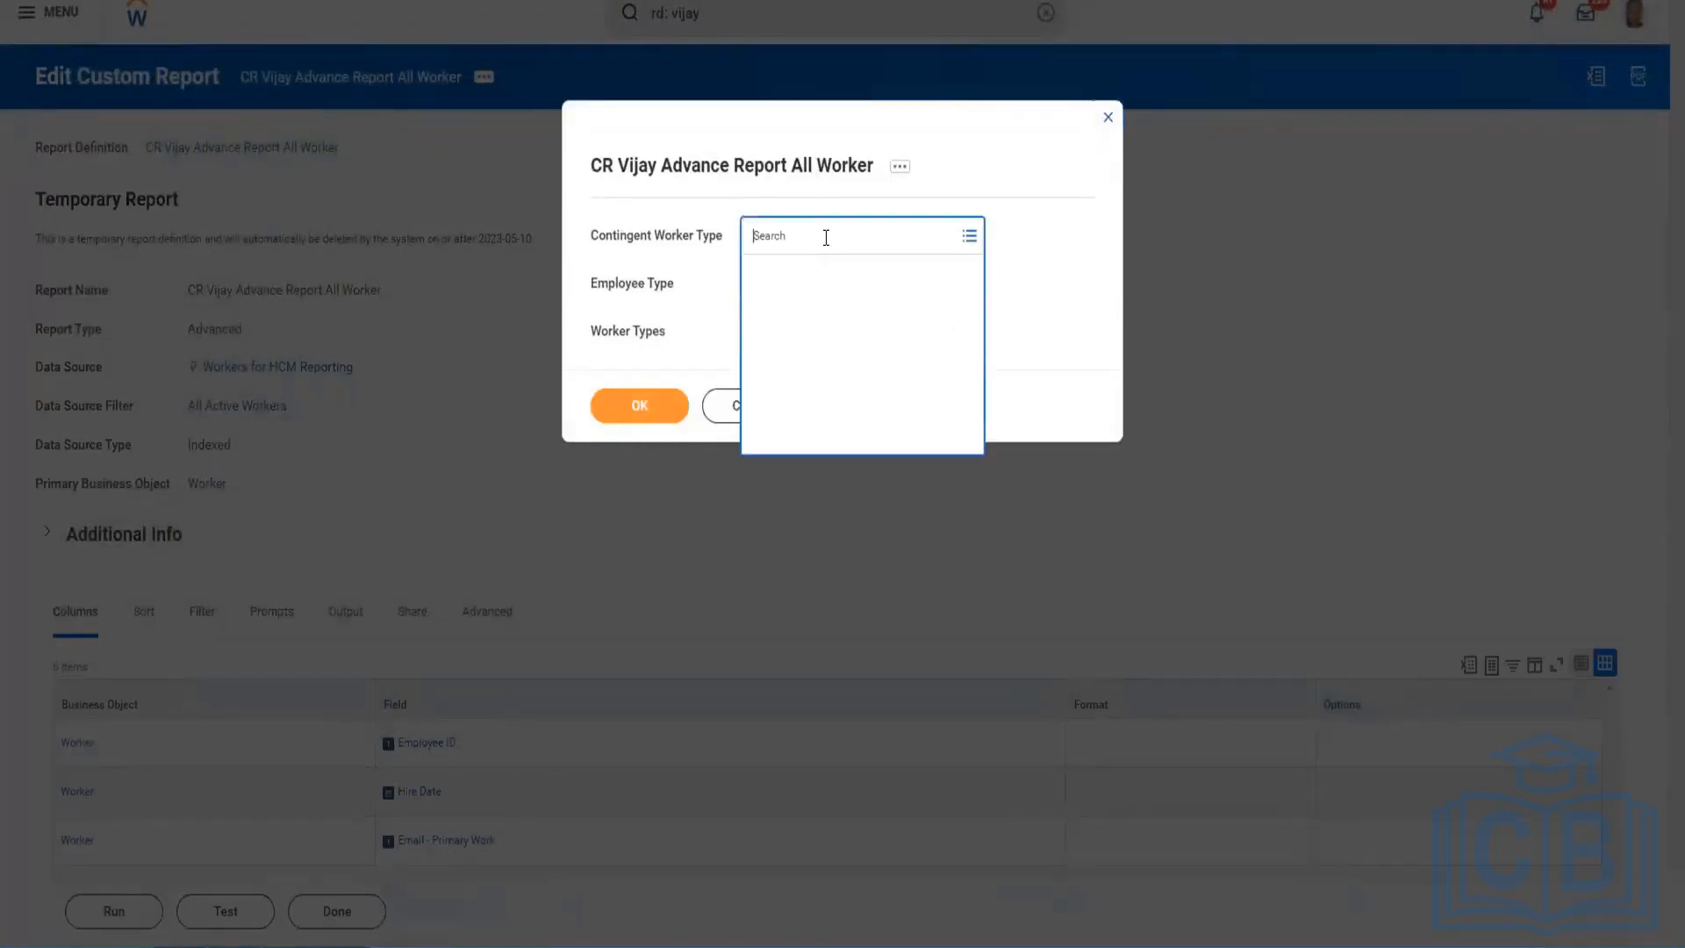
left_click(715, 279)
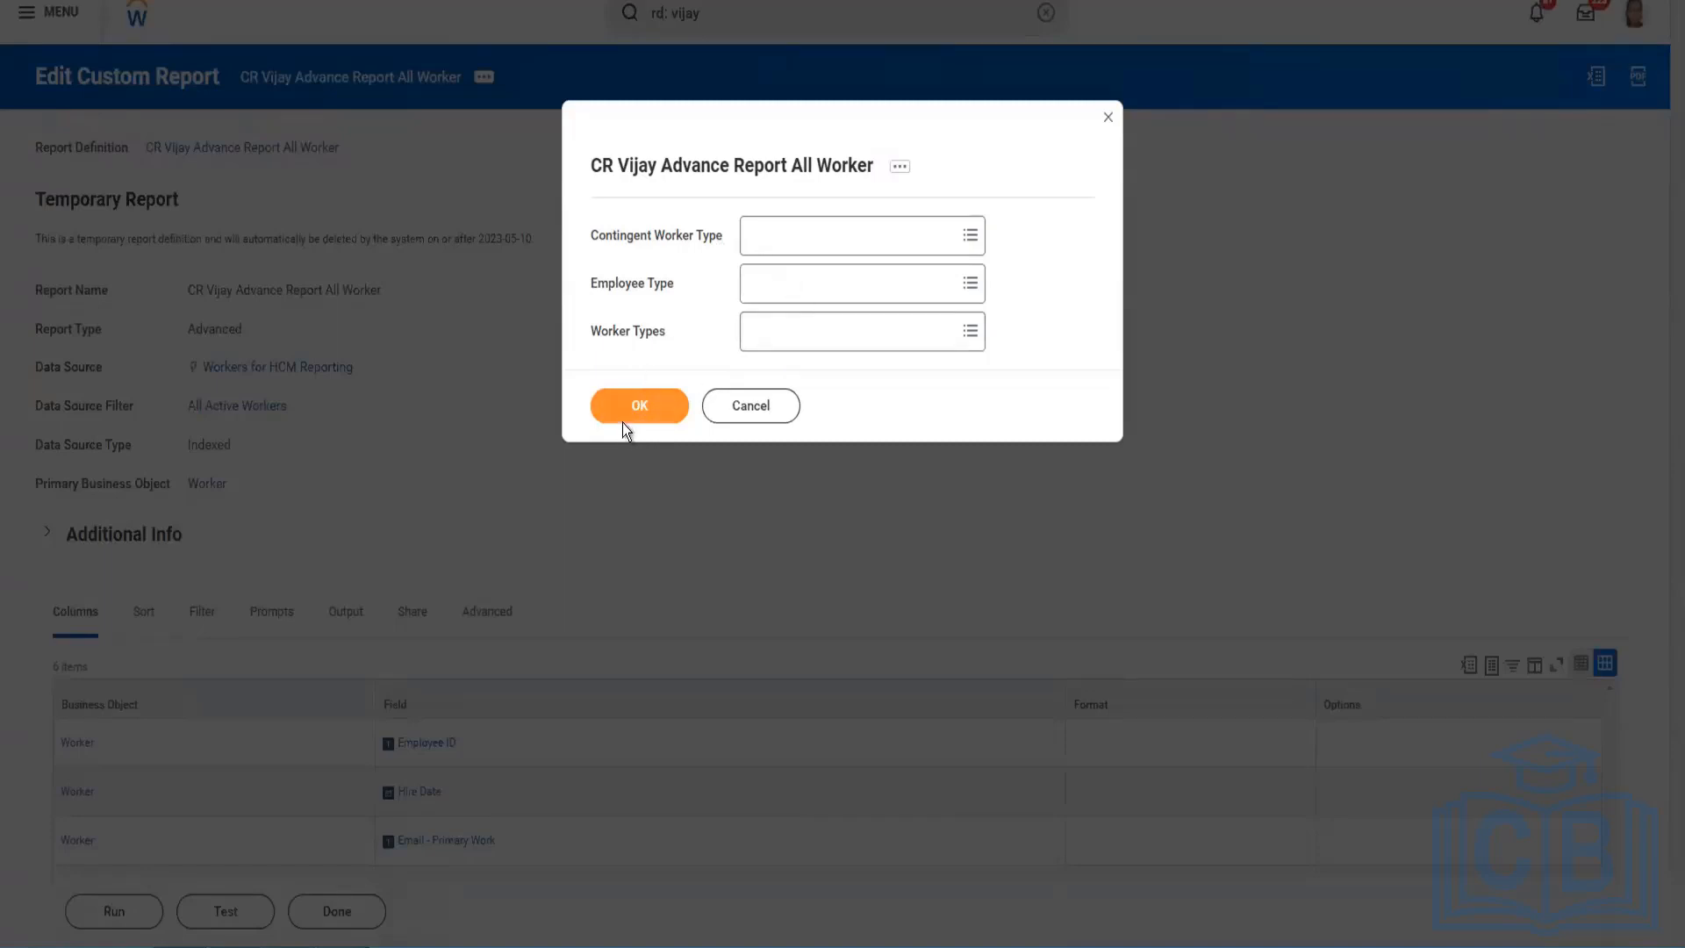
left_click(814, 286)
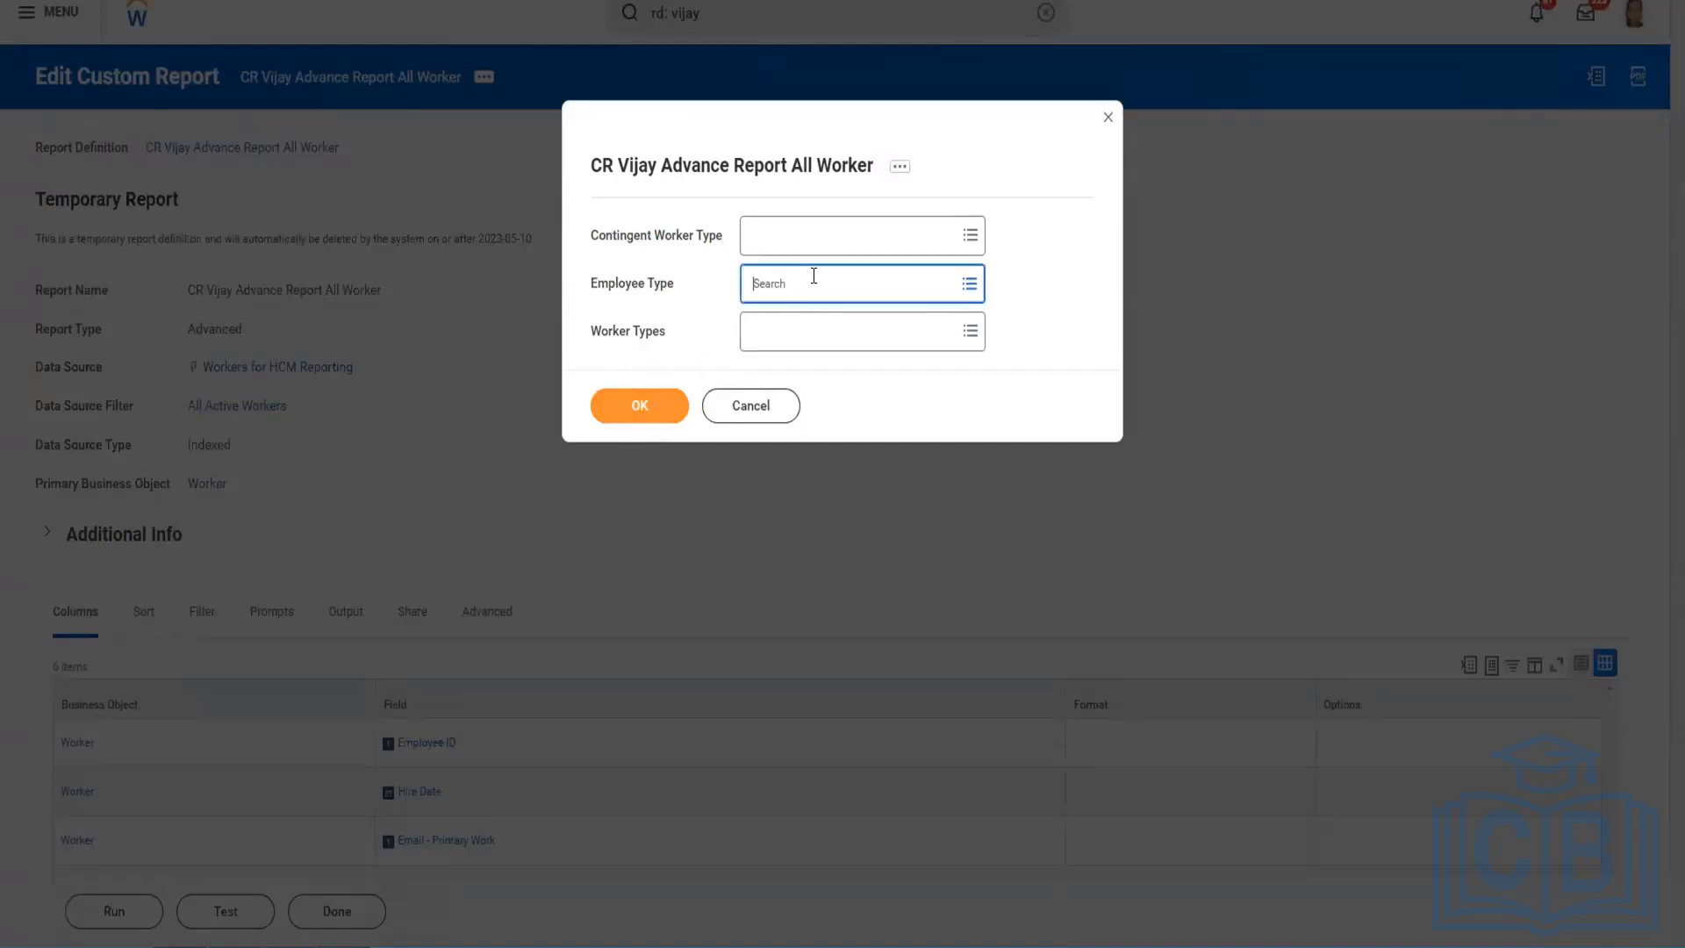
left_click(689, 291)
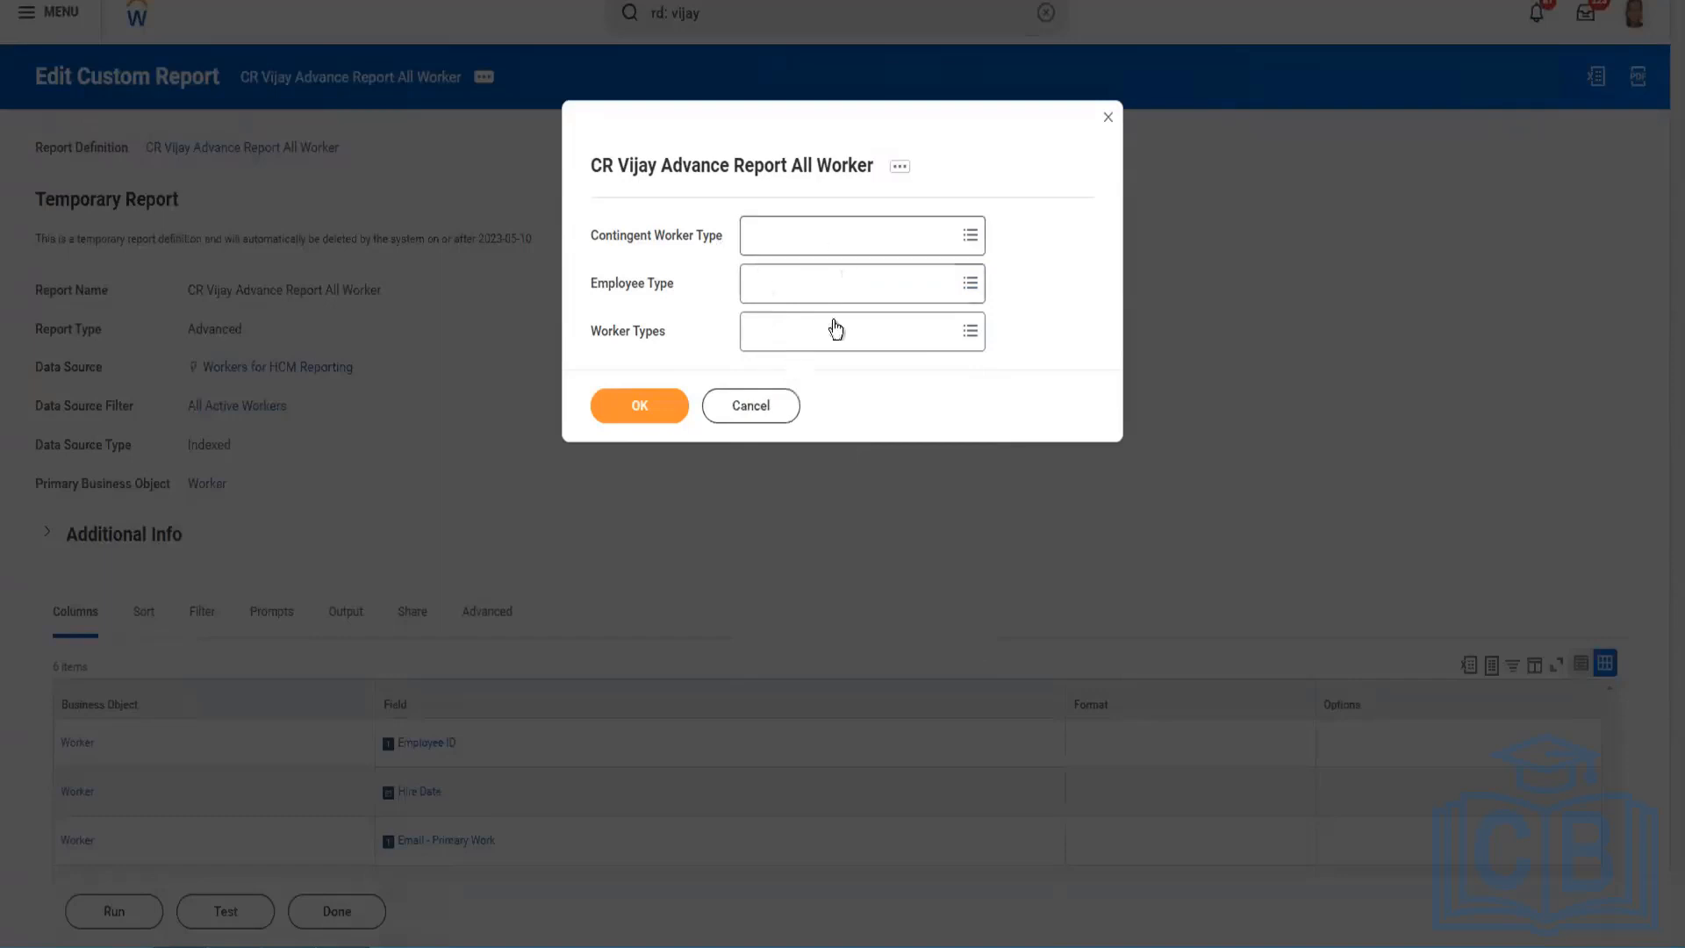
left_click(735, 426)
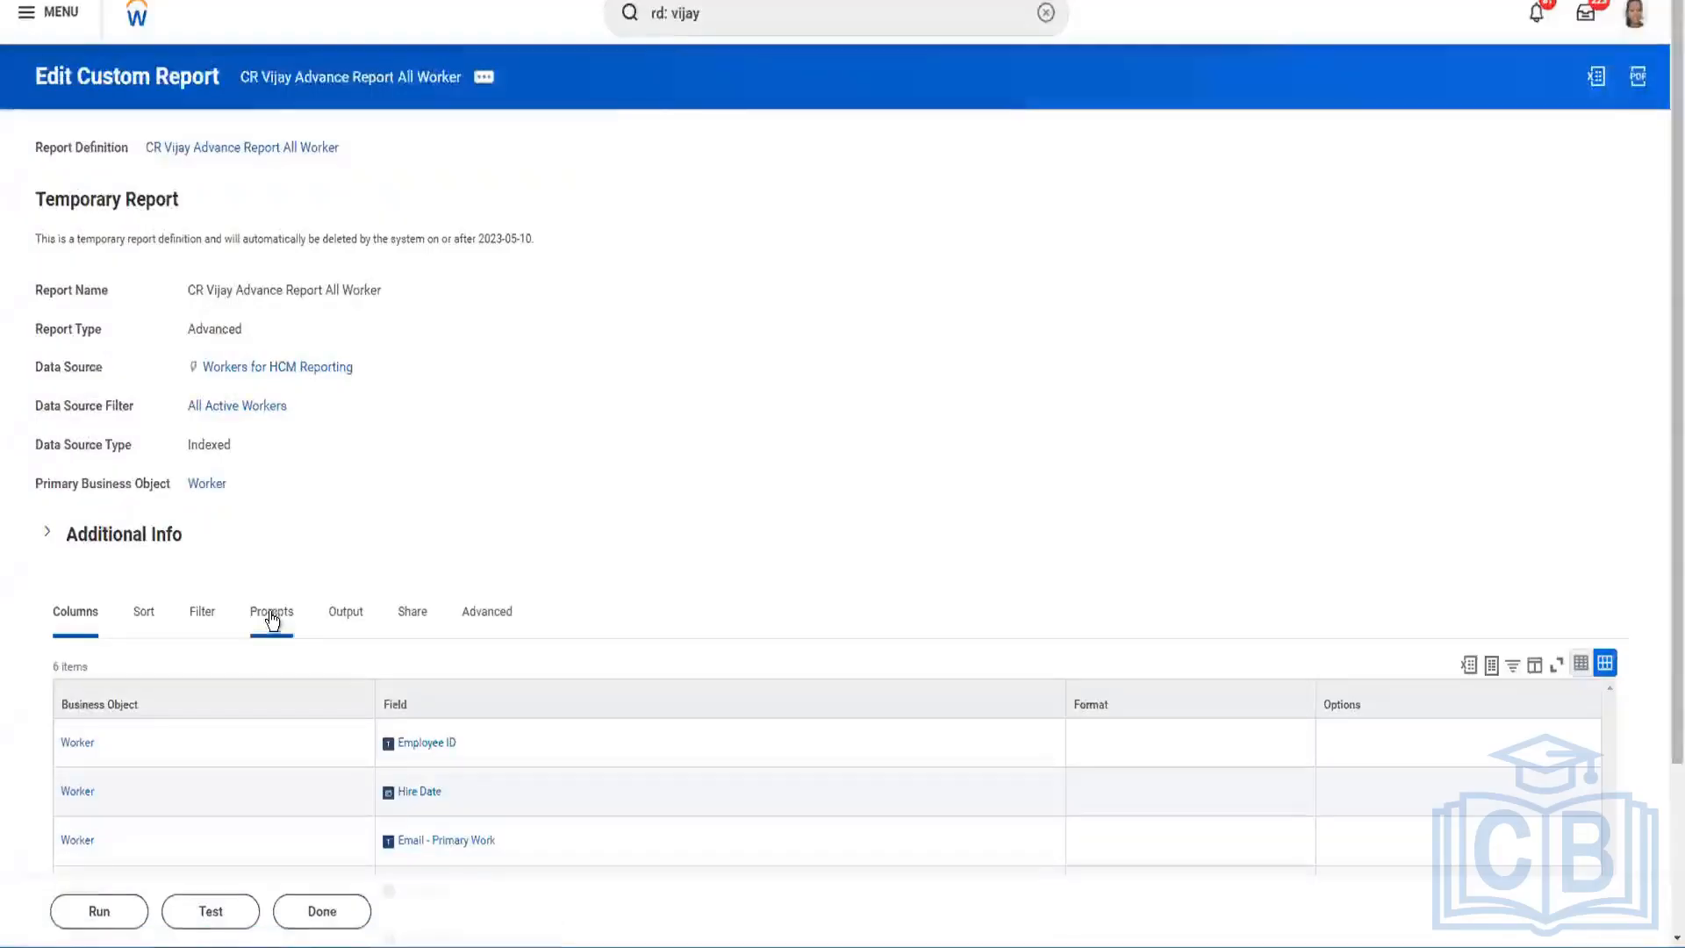
Step: Reopen the report's prompt defaults and specify Temporary as the default value for Contingent Worker Type
left_click(272, 617)
scroll(499, 507, "down", 3)
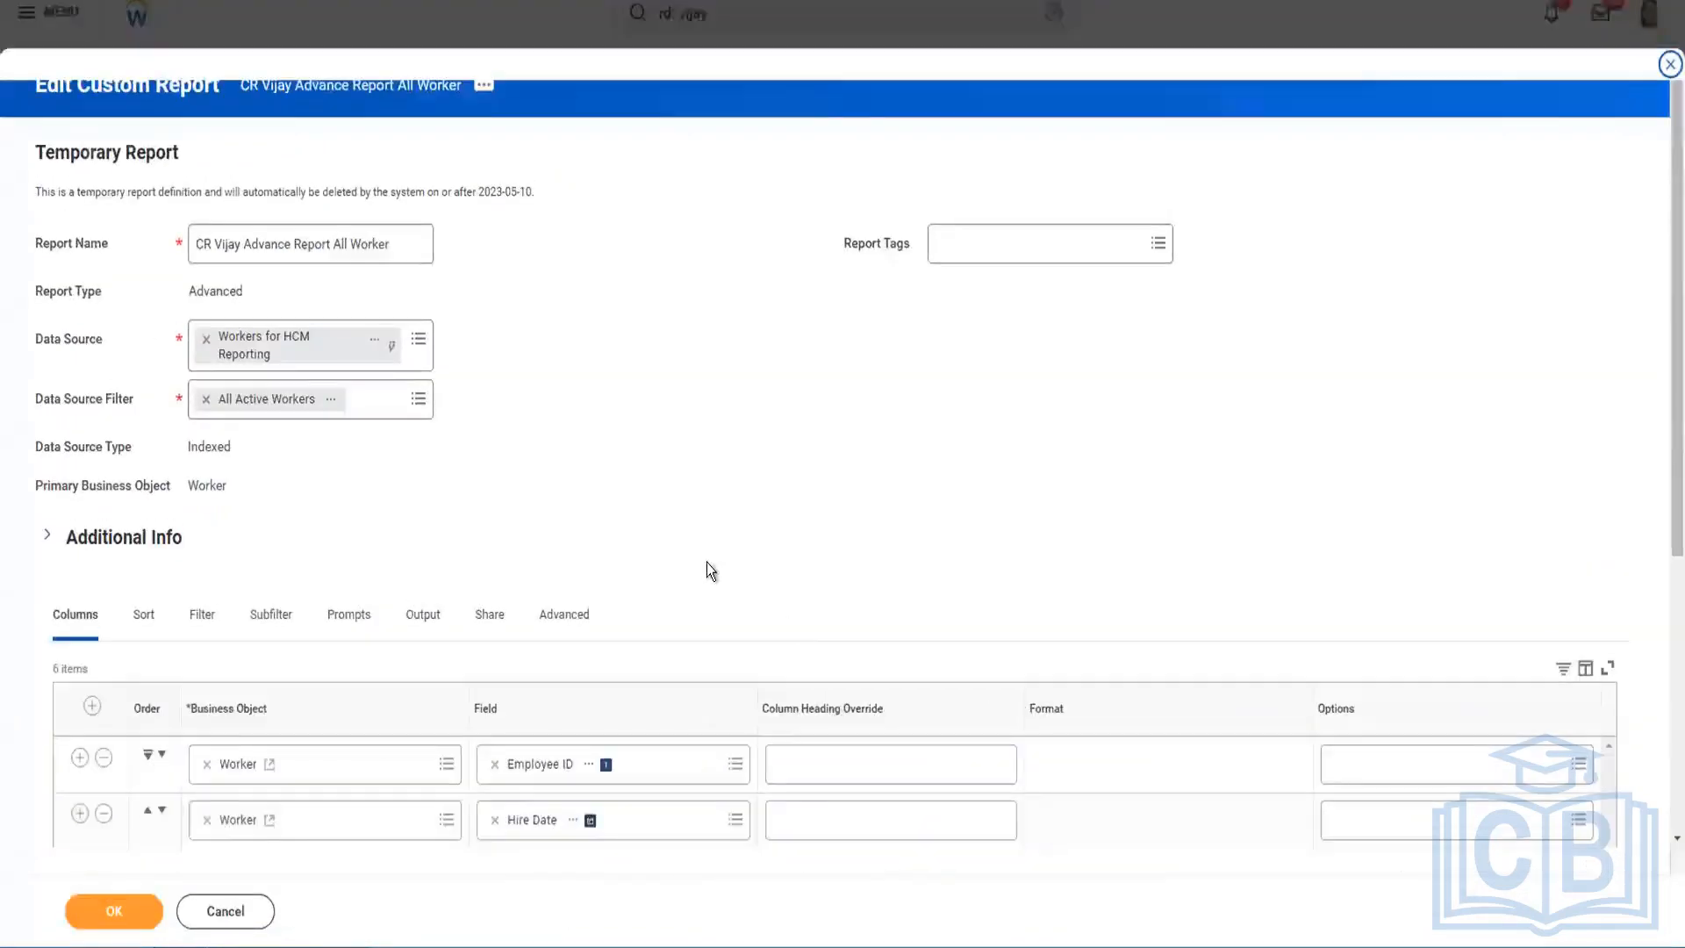
scroll(708, 566, "down", 5)
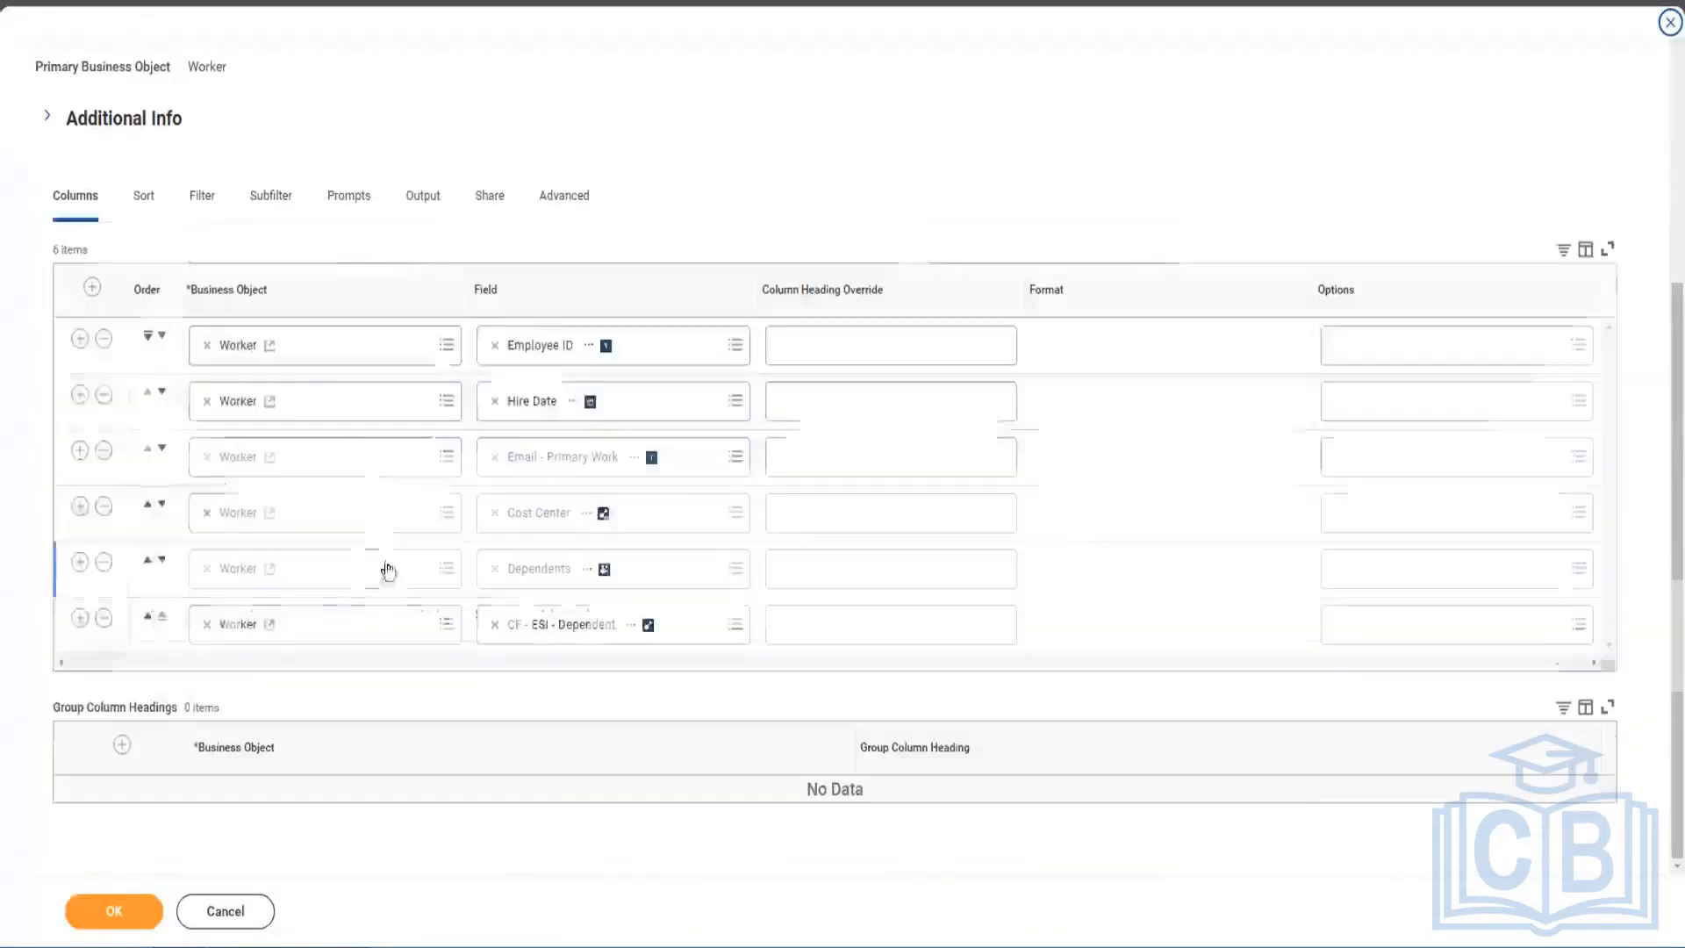
left_click(347, 211)
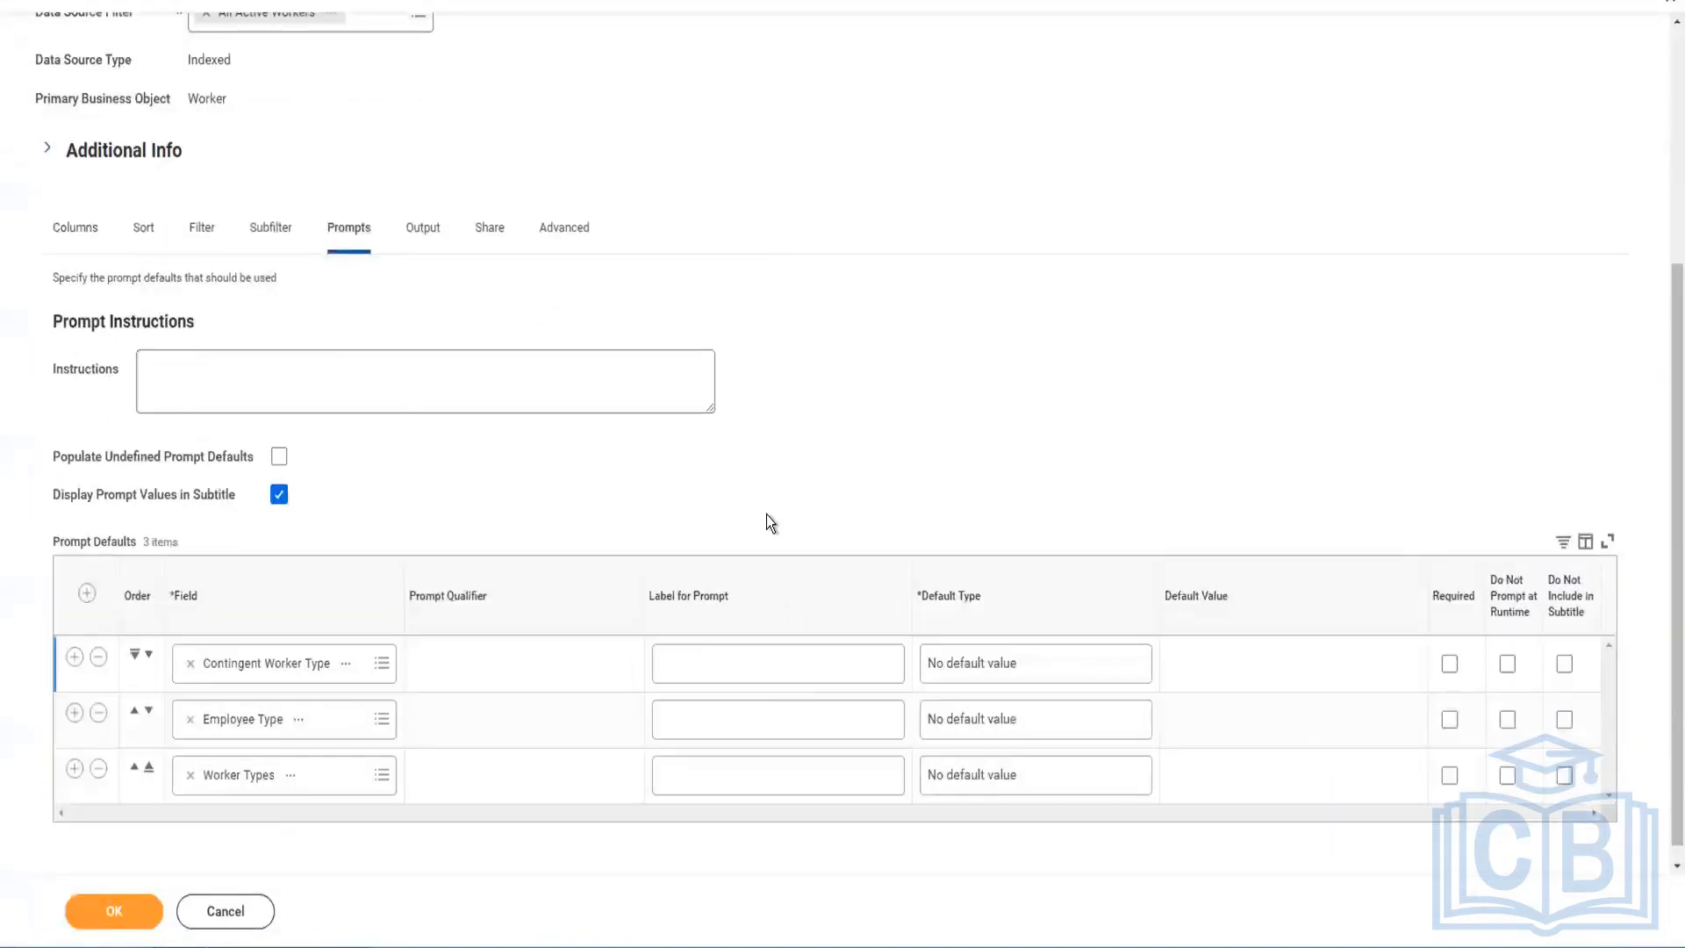
scroll(769, 517, "down", 1)
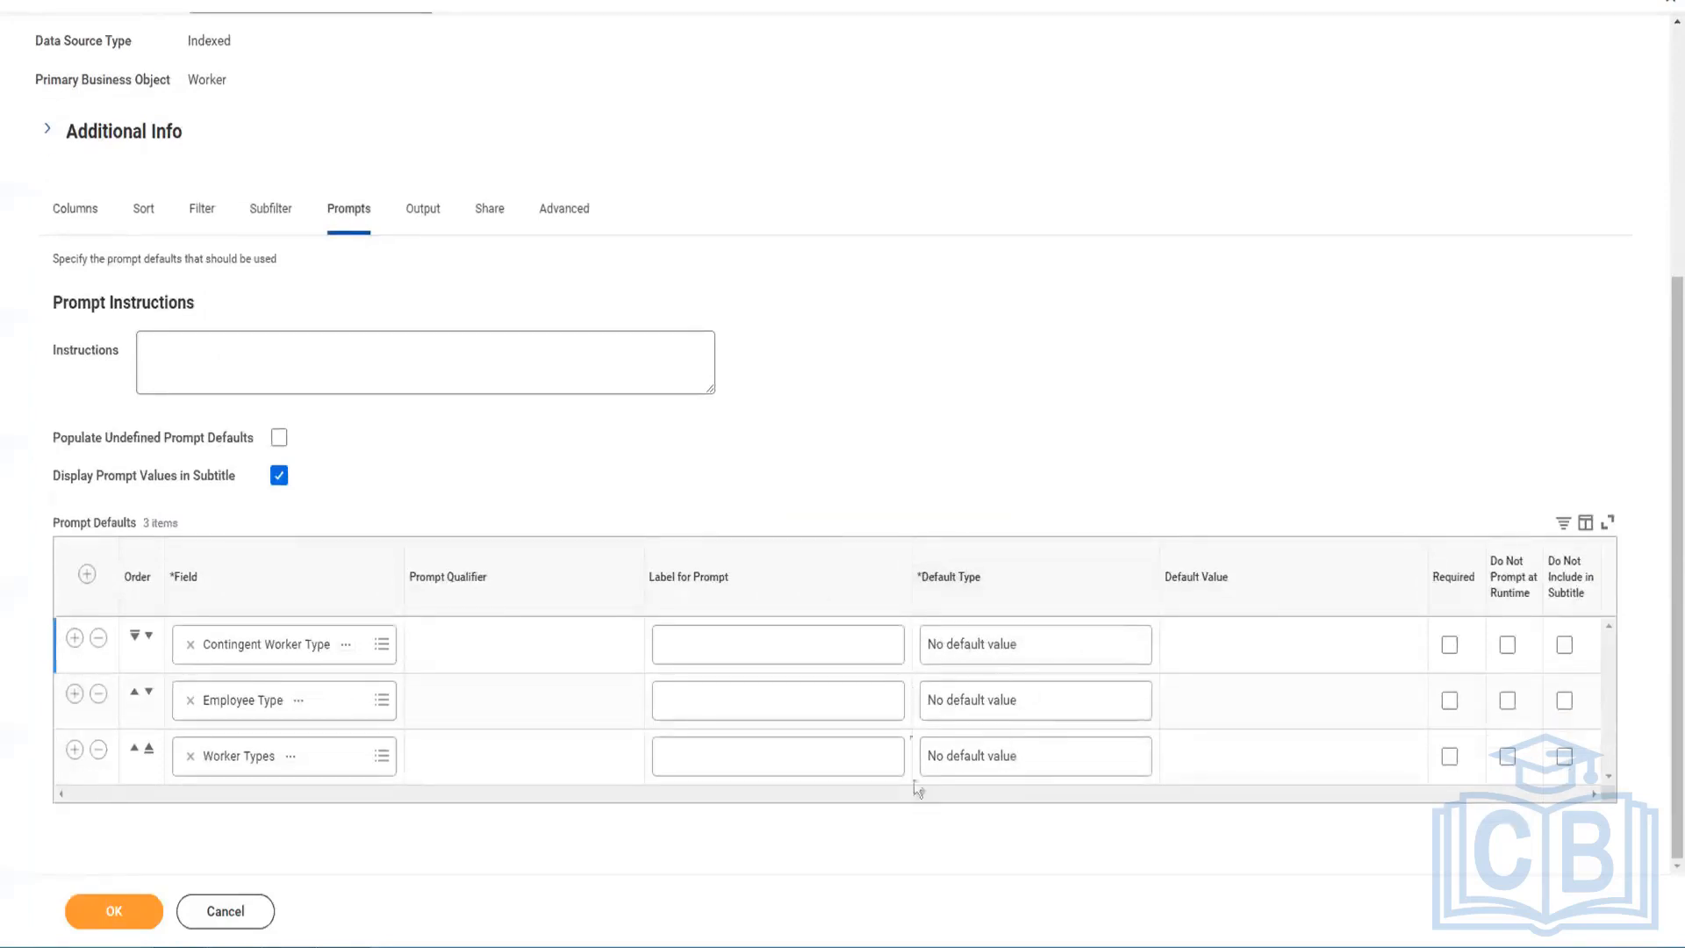
left_click(1029, 650)
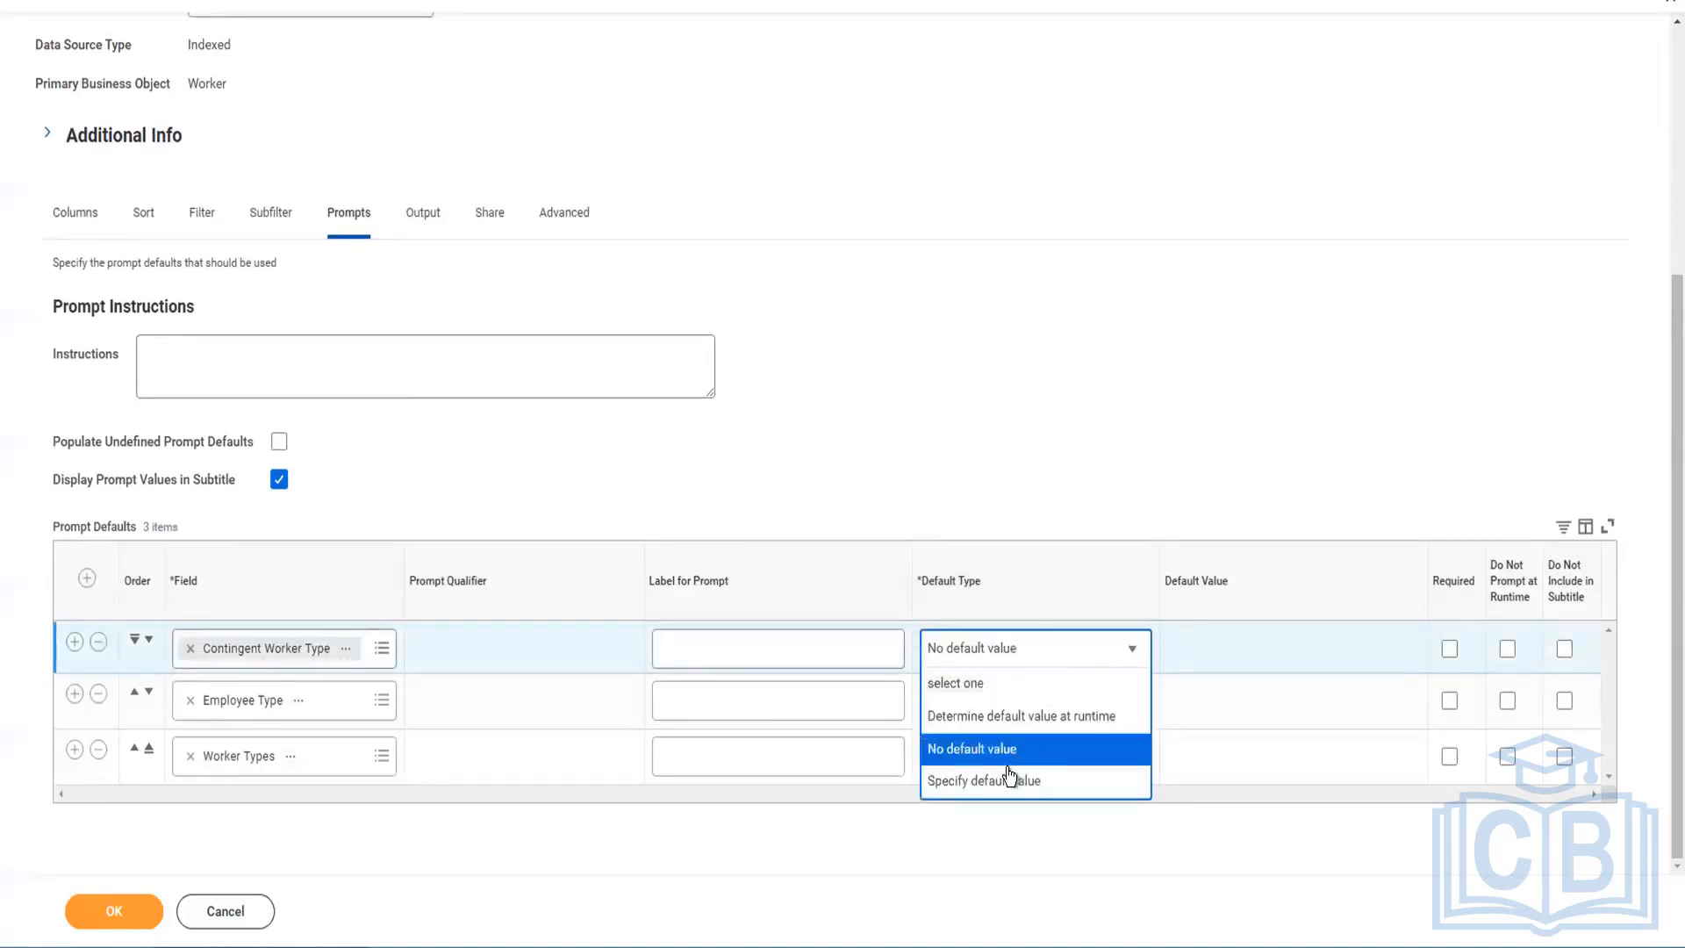
left_click(981, 784)
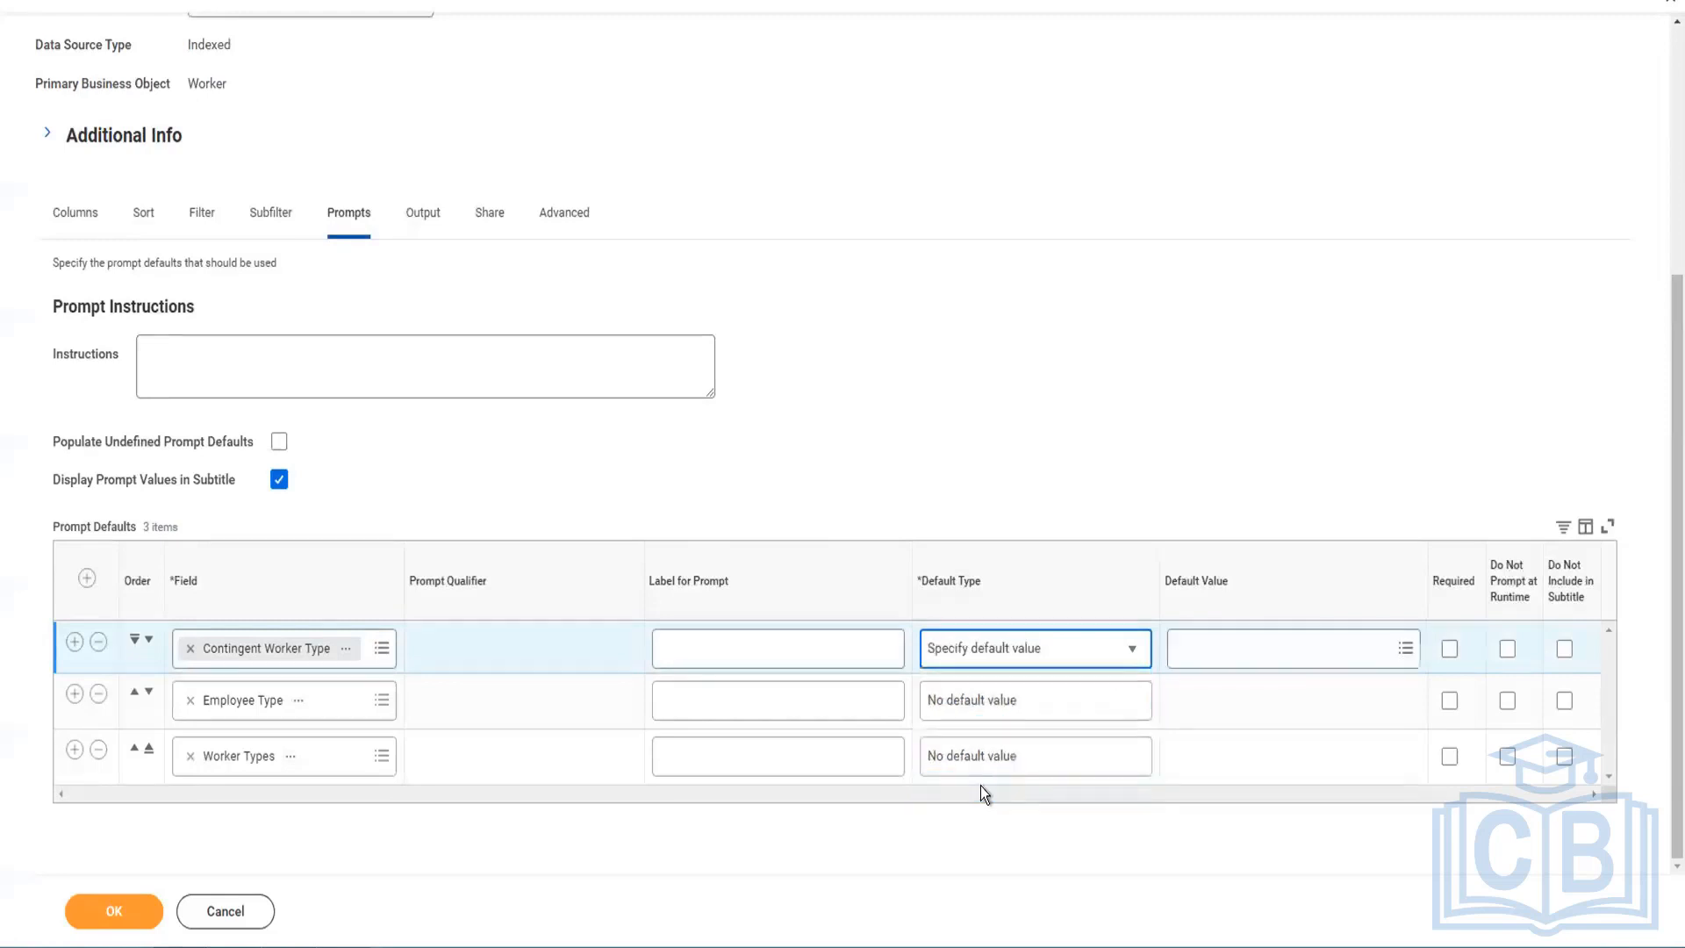
left_click(1282, 650)
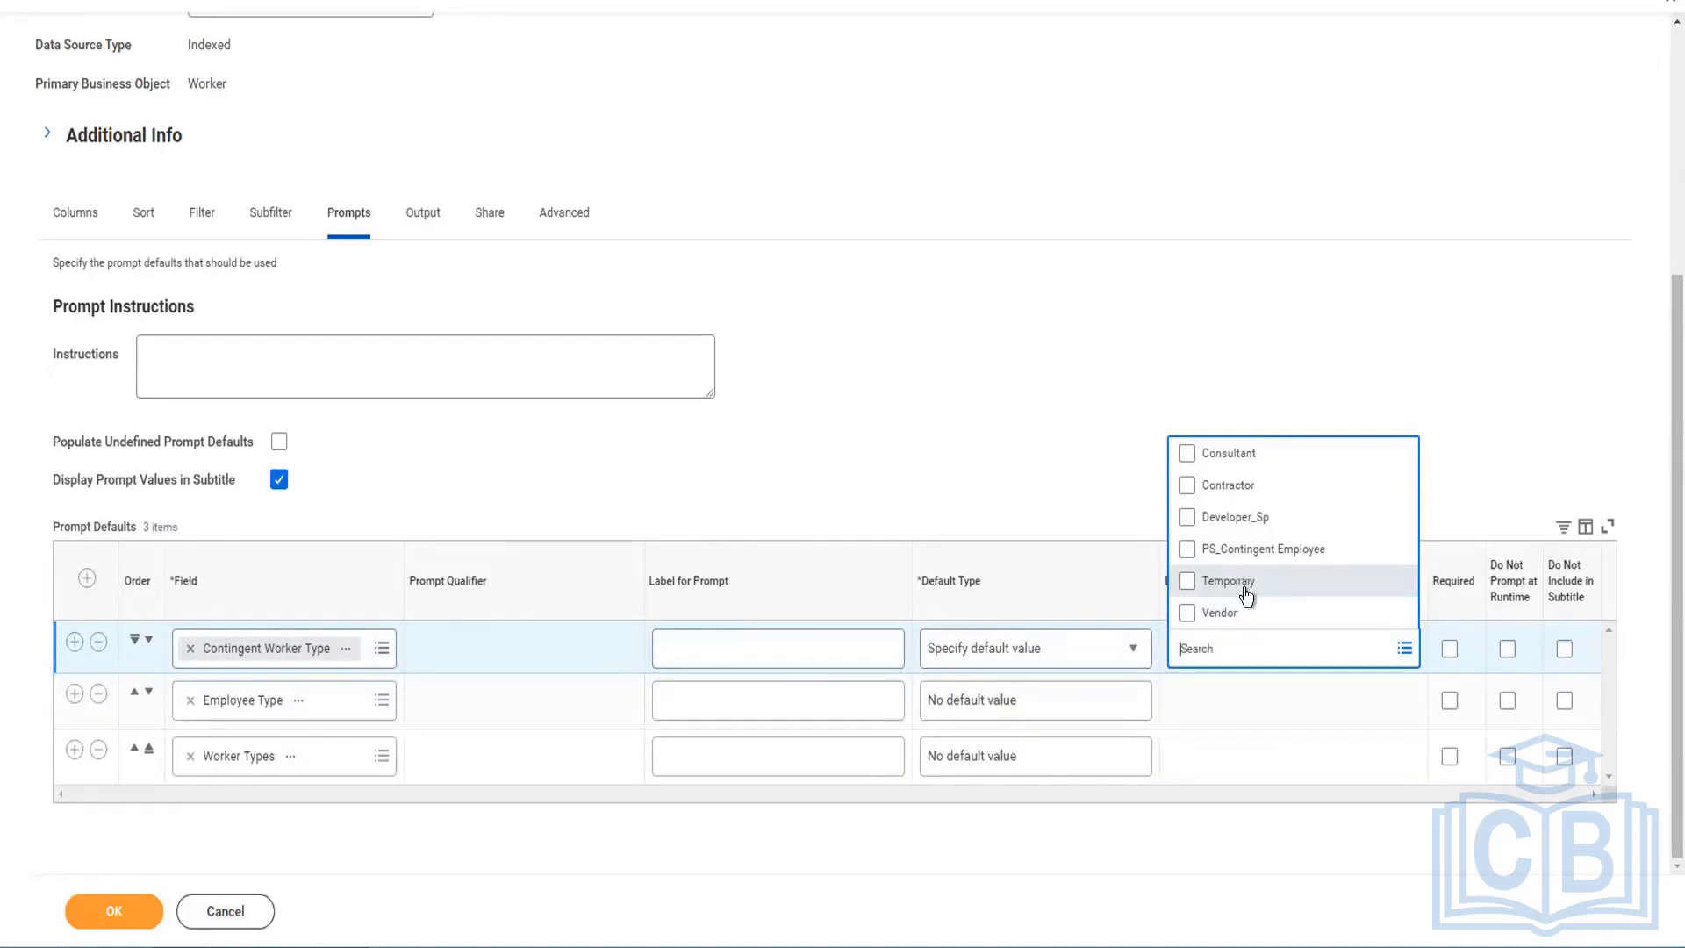
left_click(1188, 583)
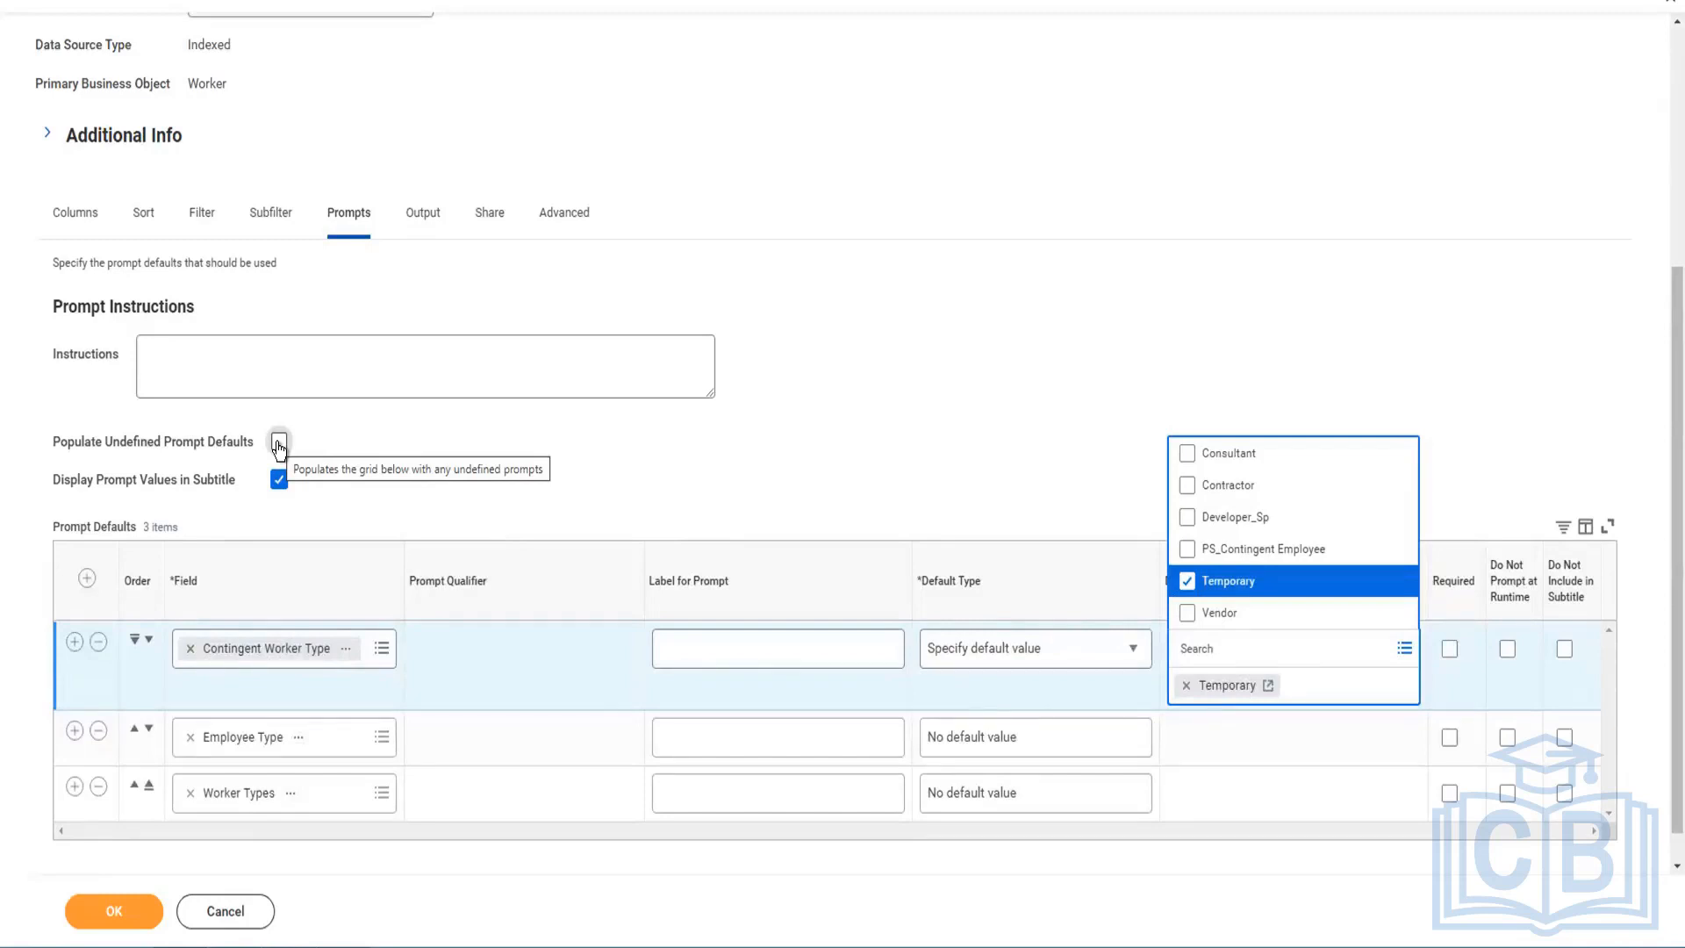
left_click(177, 705)
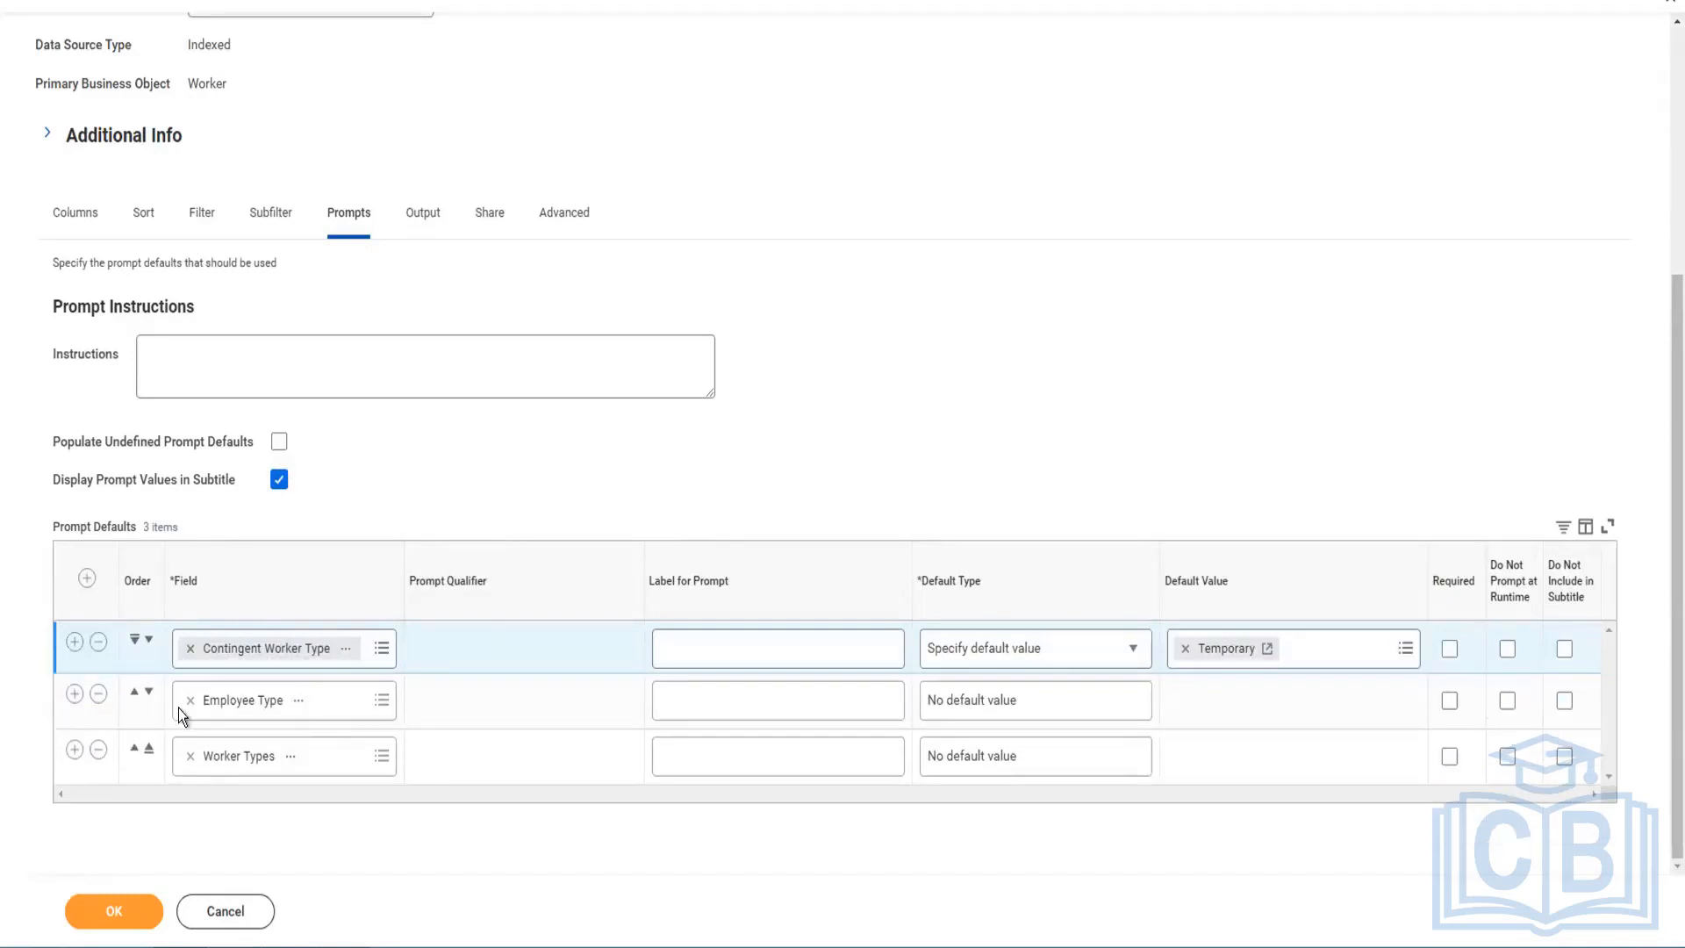
Step: Remove the Contingent Worker Type, Employee Type and Worker Types rows from the prompt defaults and save the report
left_click(98, 645)
left_click(100, 697)
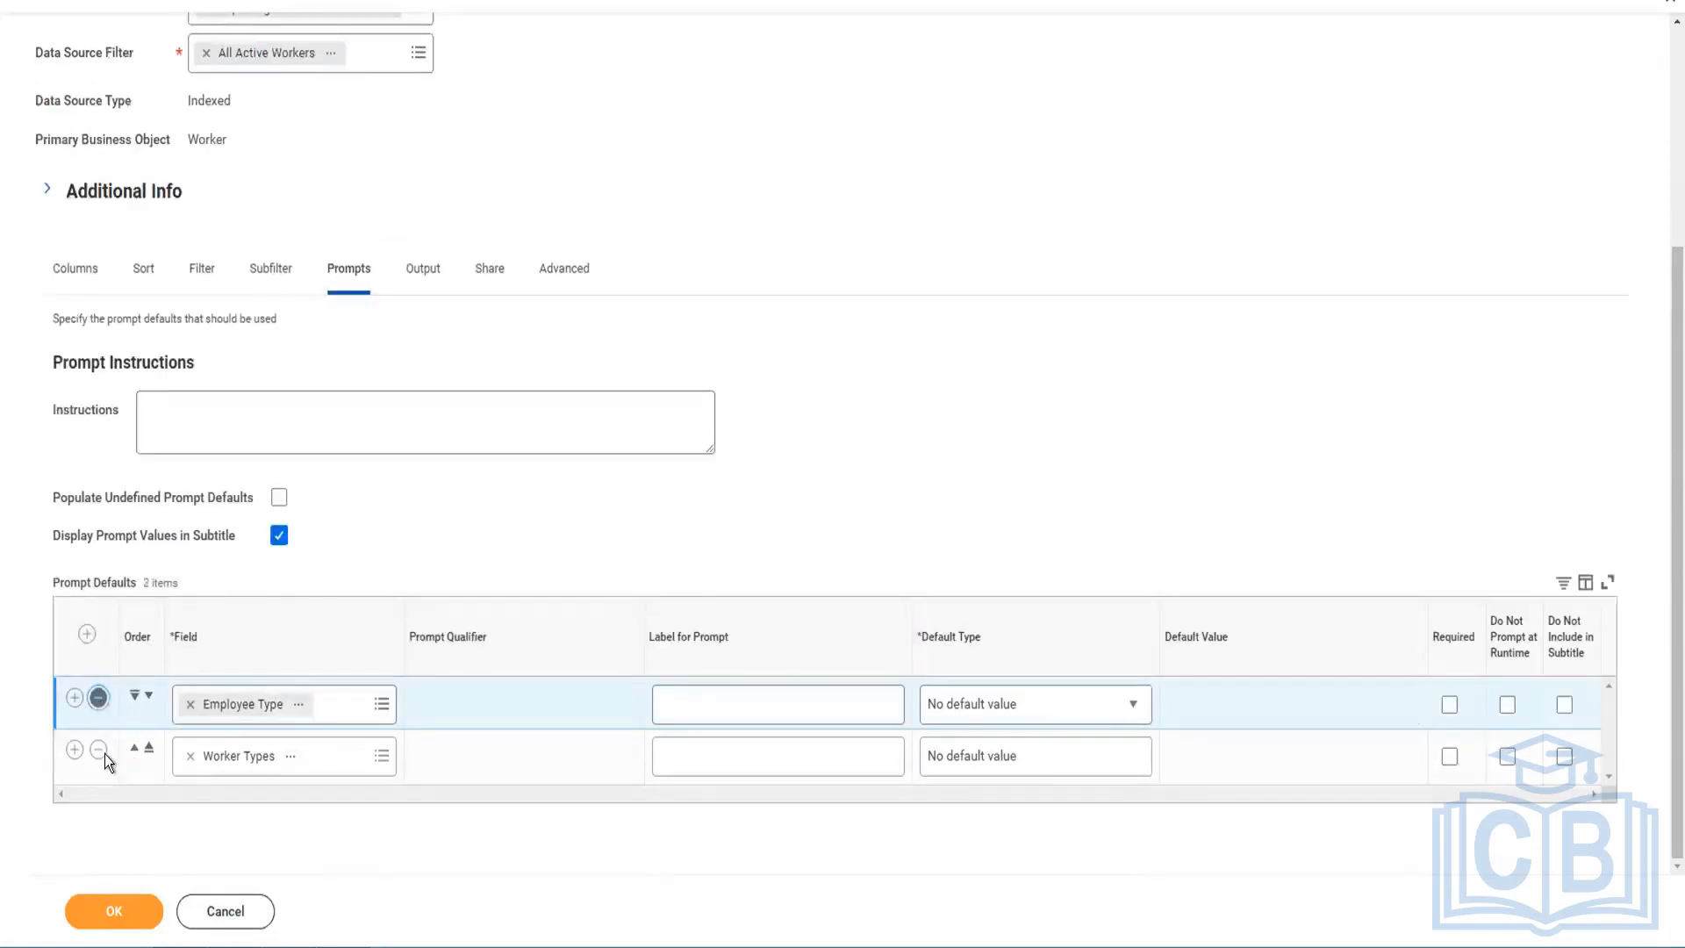
left_click(99, 755)
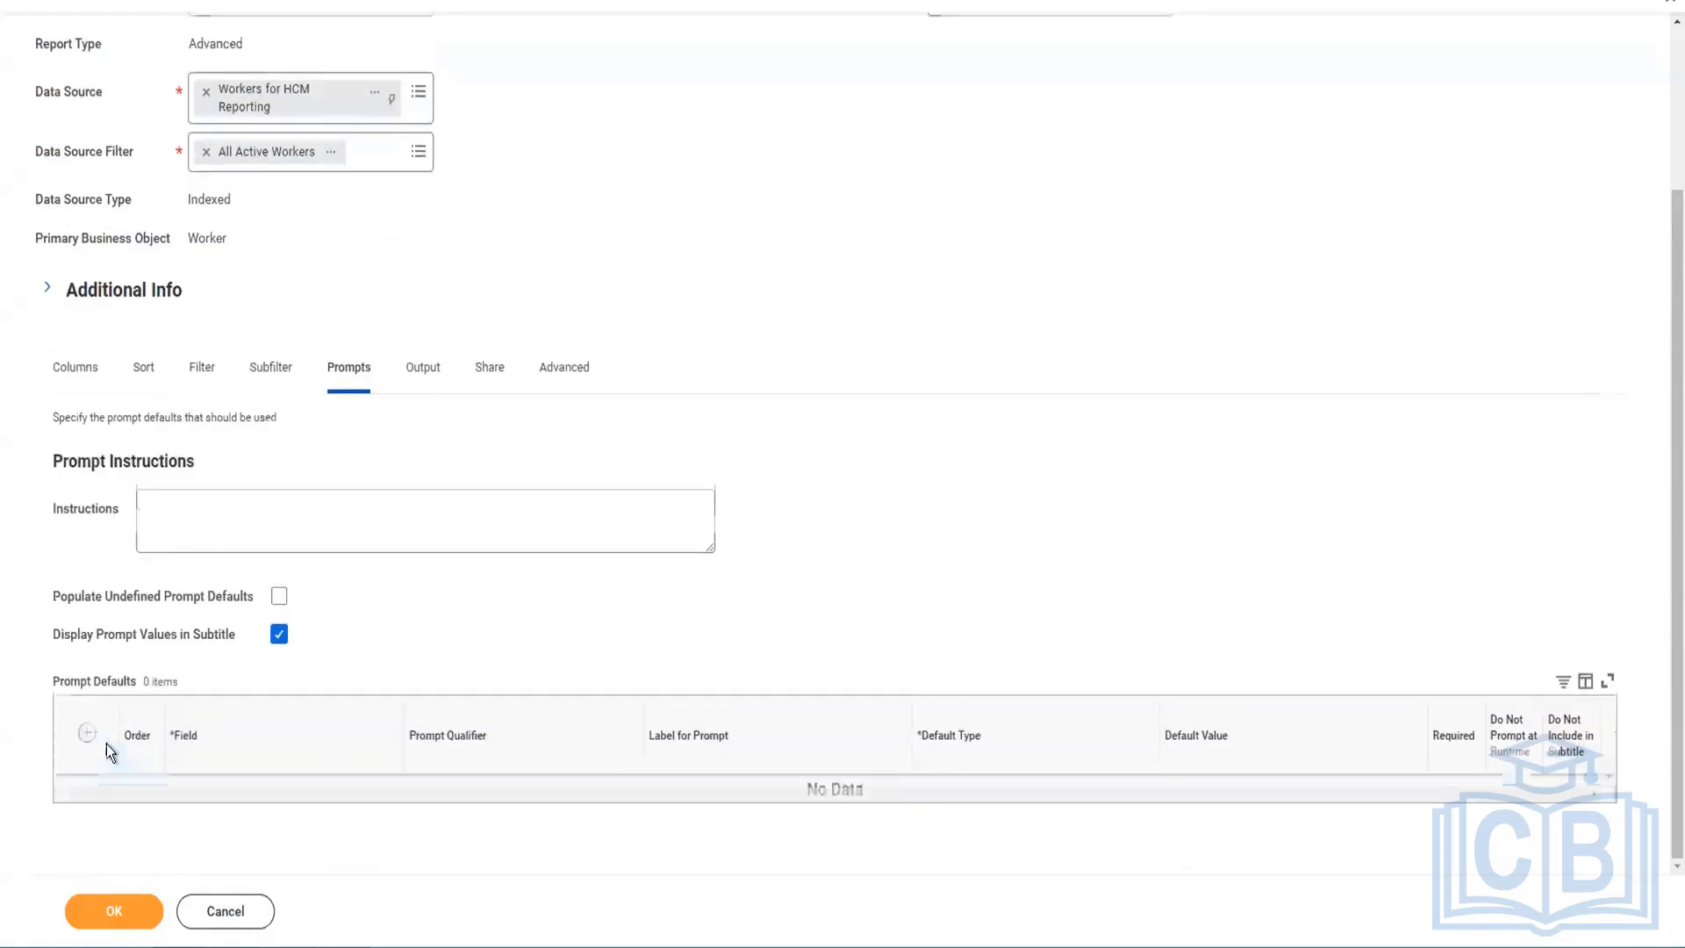
left_click(112, 913)
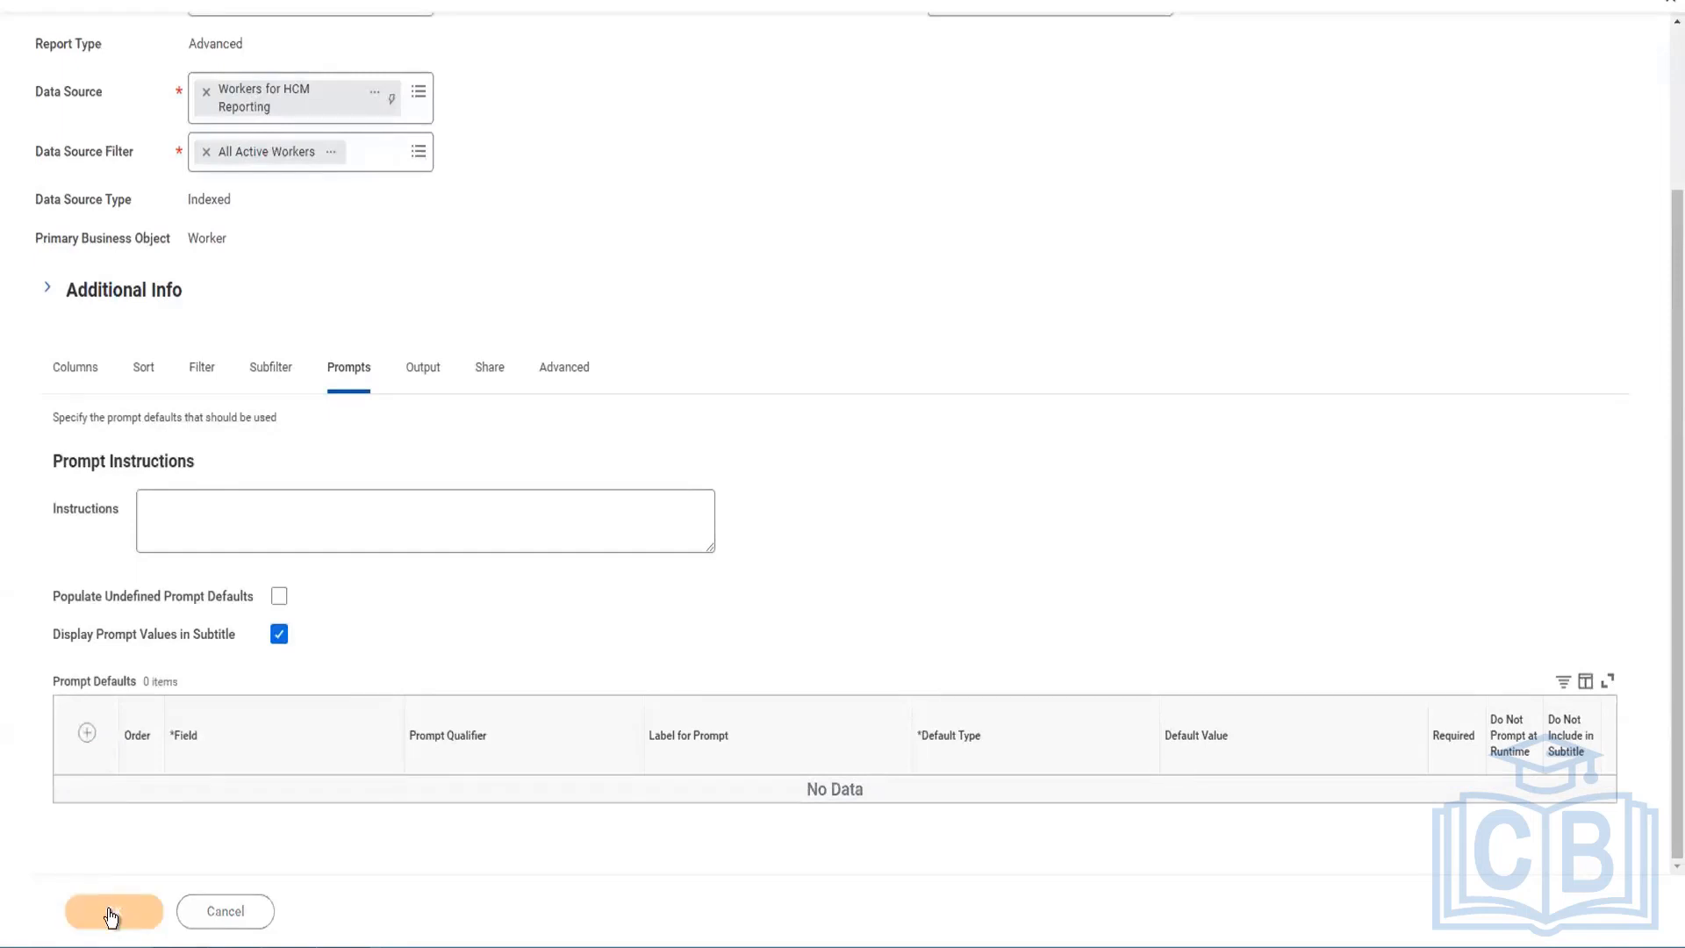
left_click(110, 917)
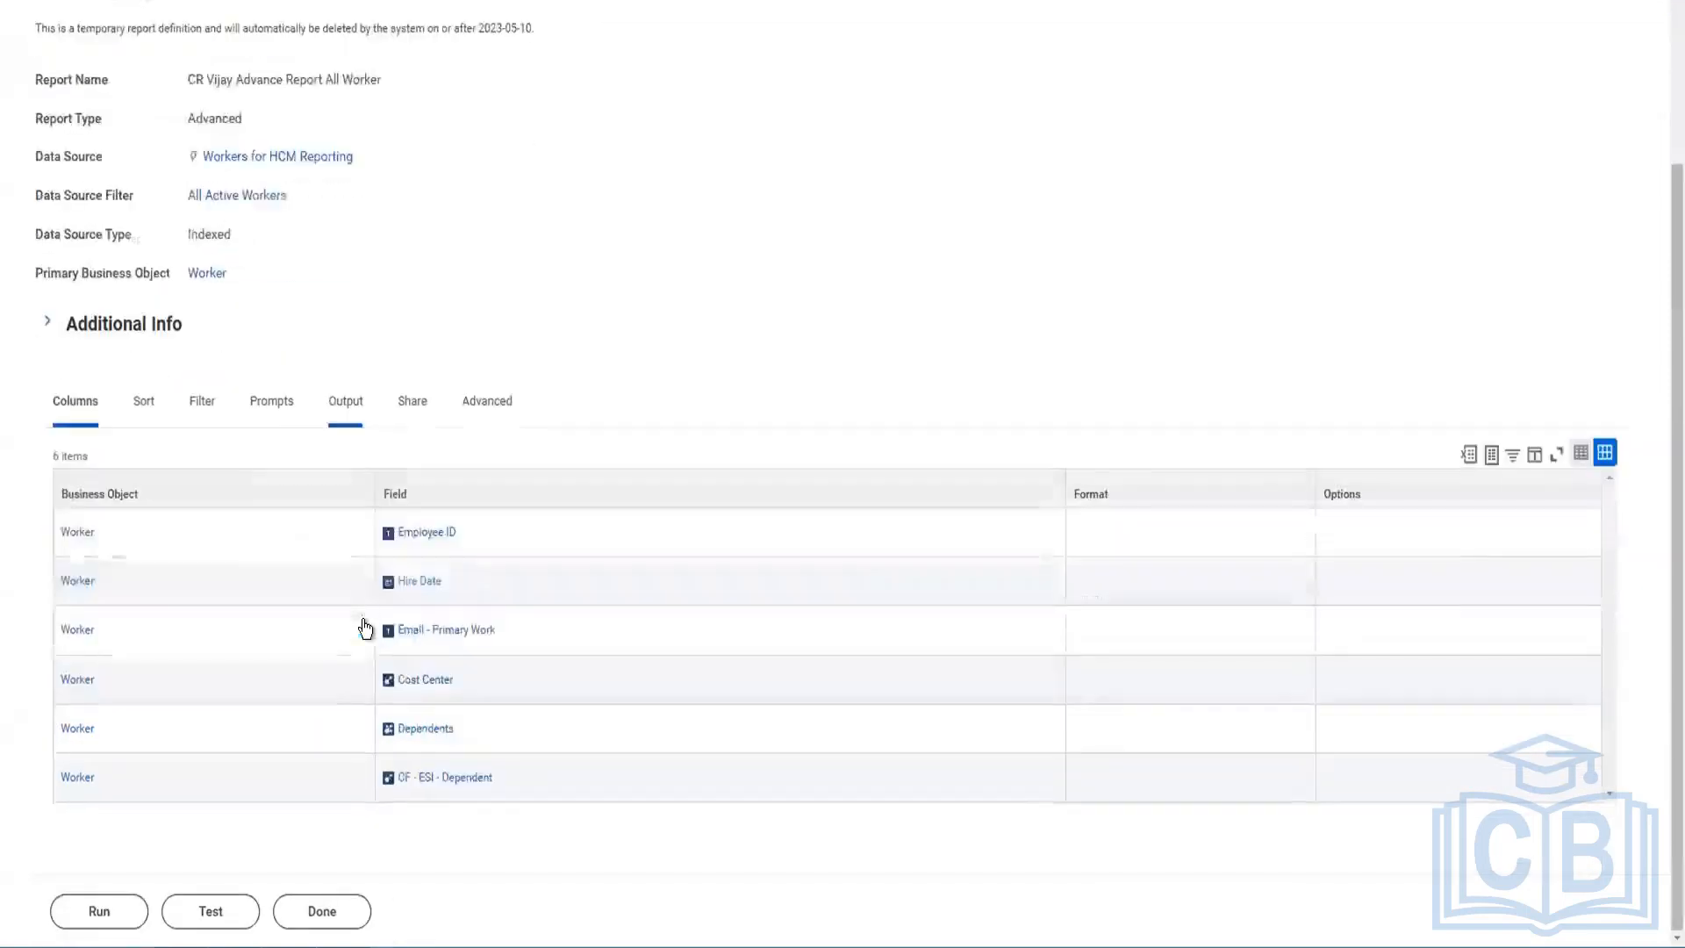
Step: Run the report to view its runtime prompts with no prompt defaults defined, and cancel the run
scroll(350, 625, "up", 3)
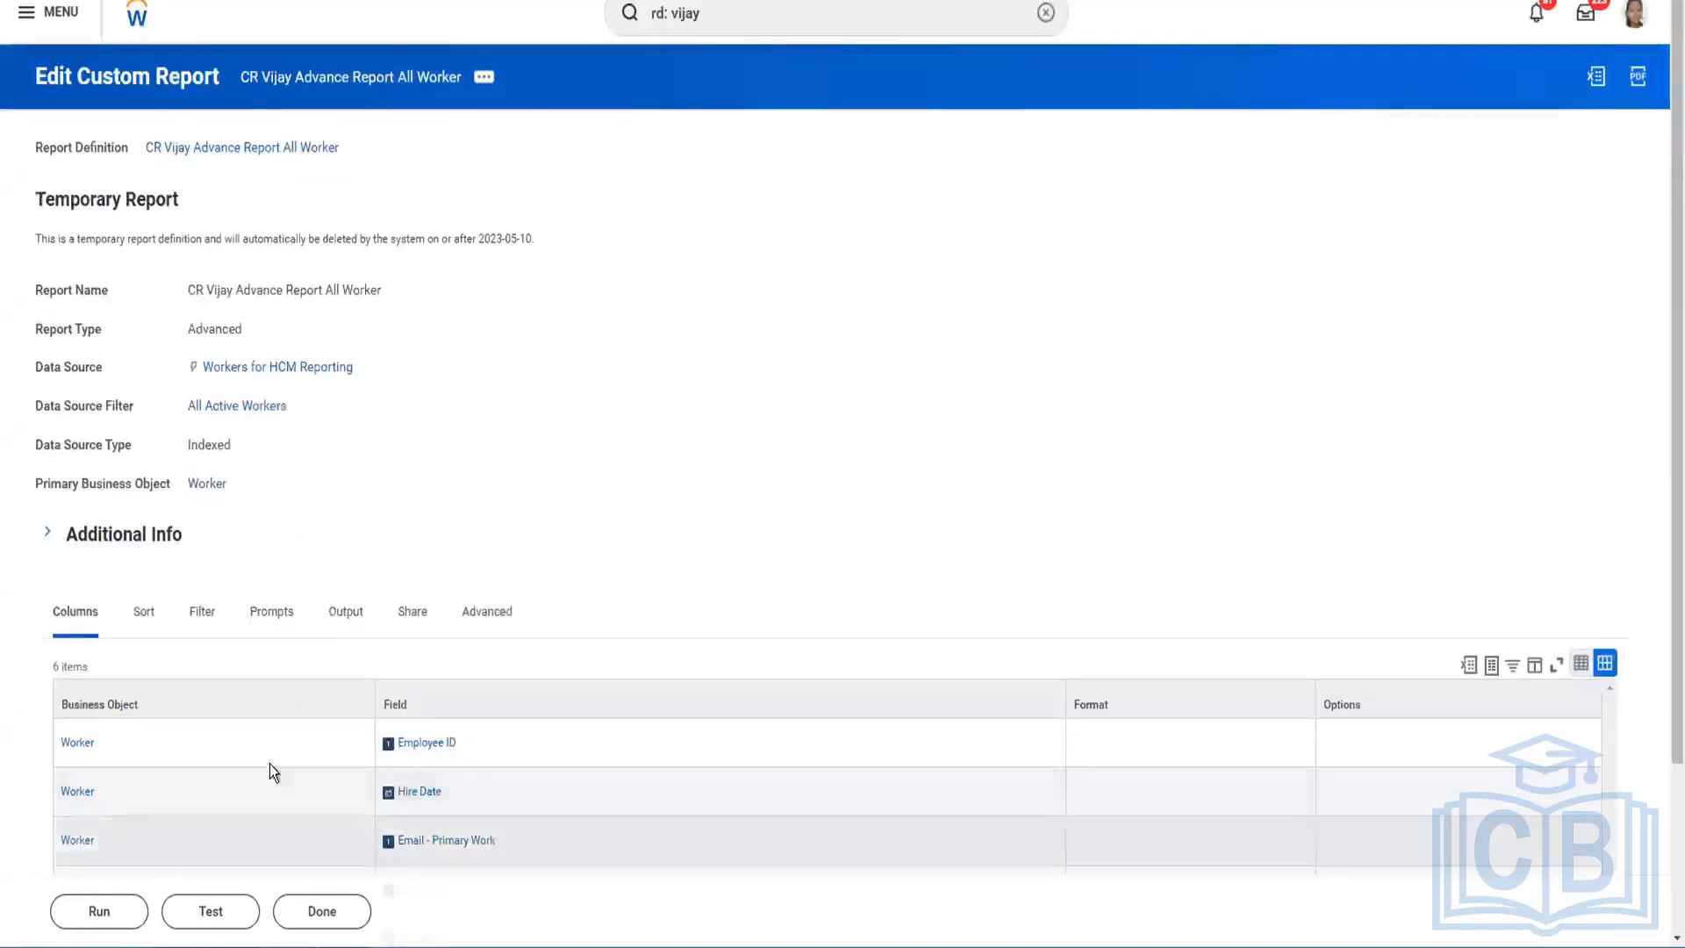
left_click(99, 913)
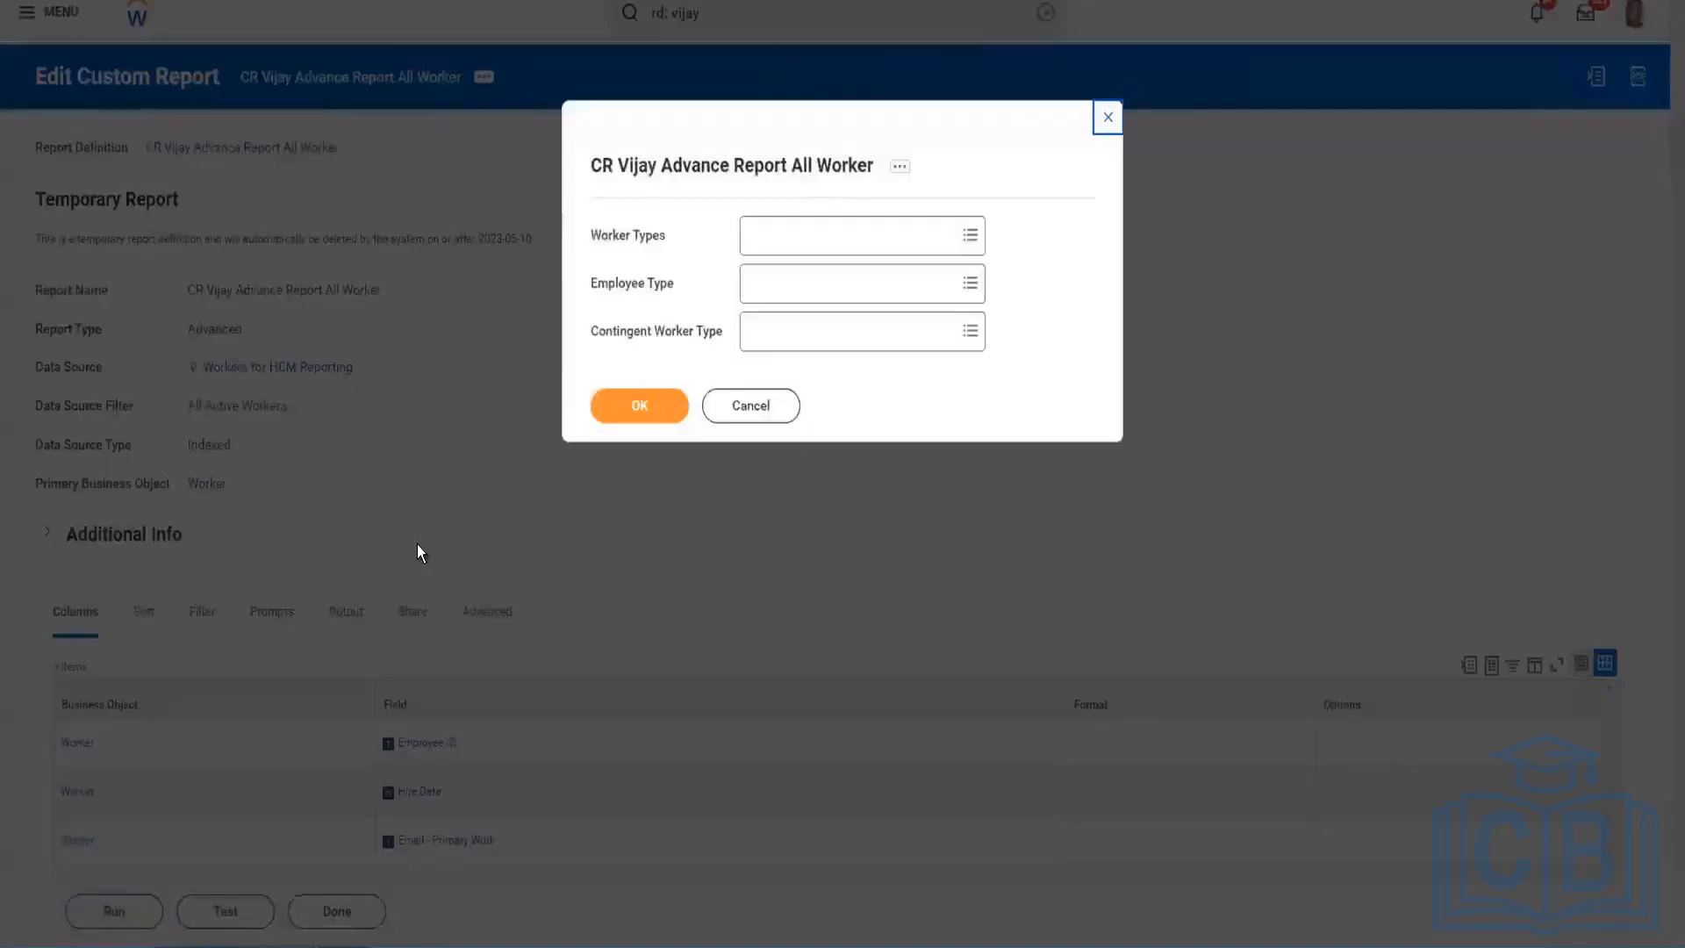
left_click(739, 408)
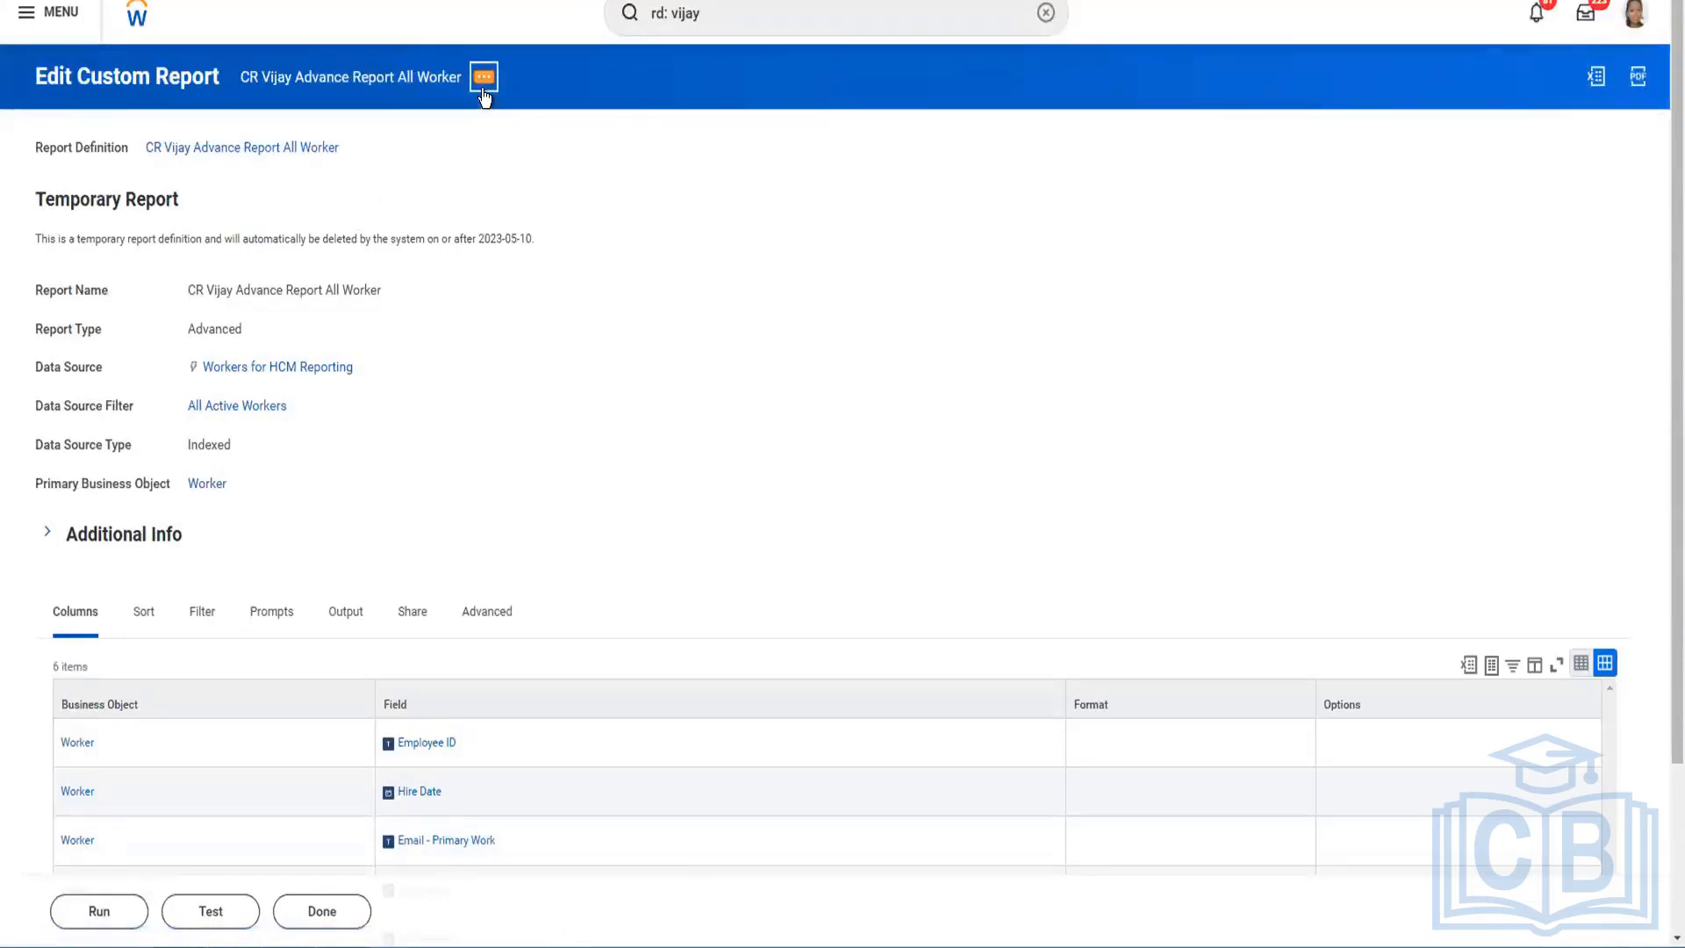
Step: Reopen the report for editing and populate its undefined prompt defaults again
left_click(484, 95)
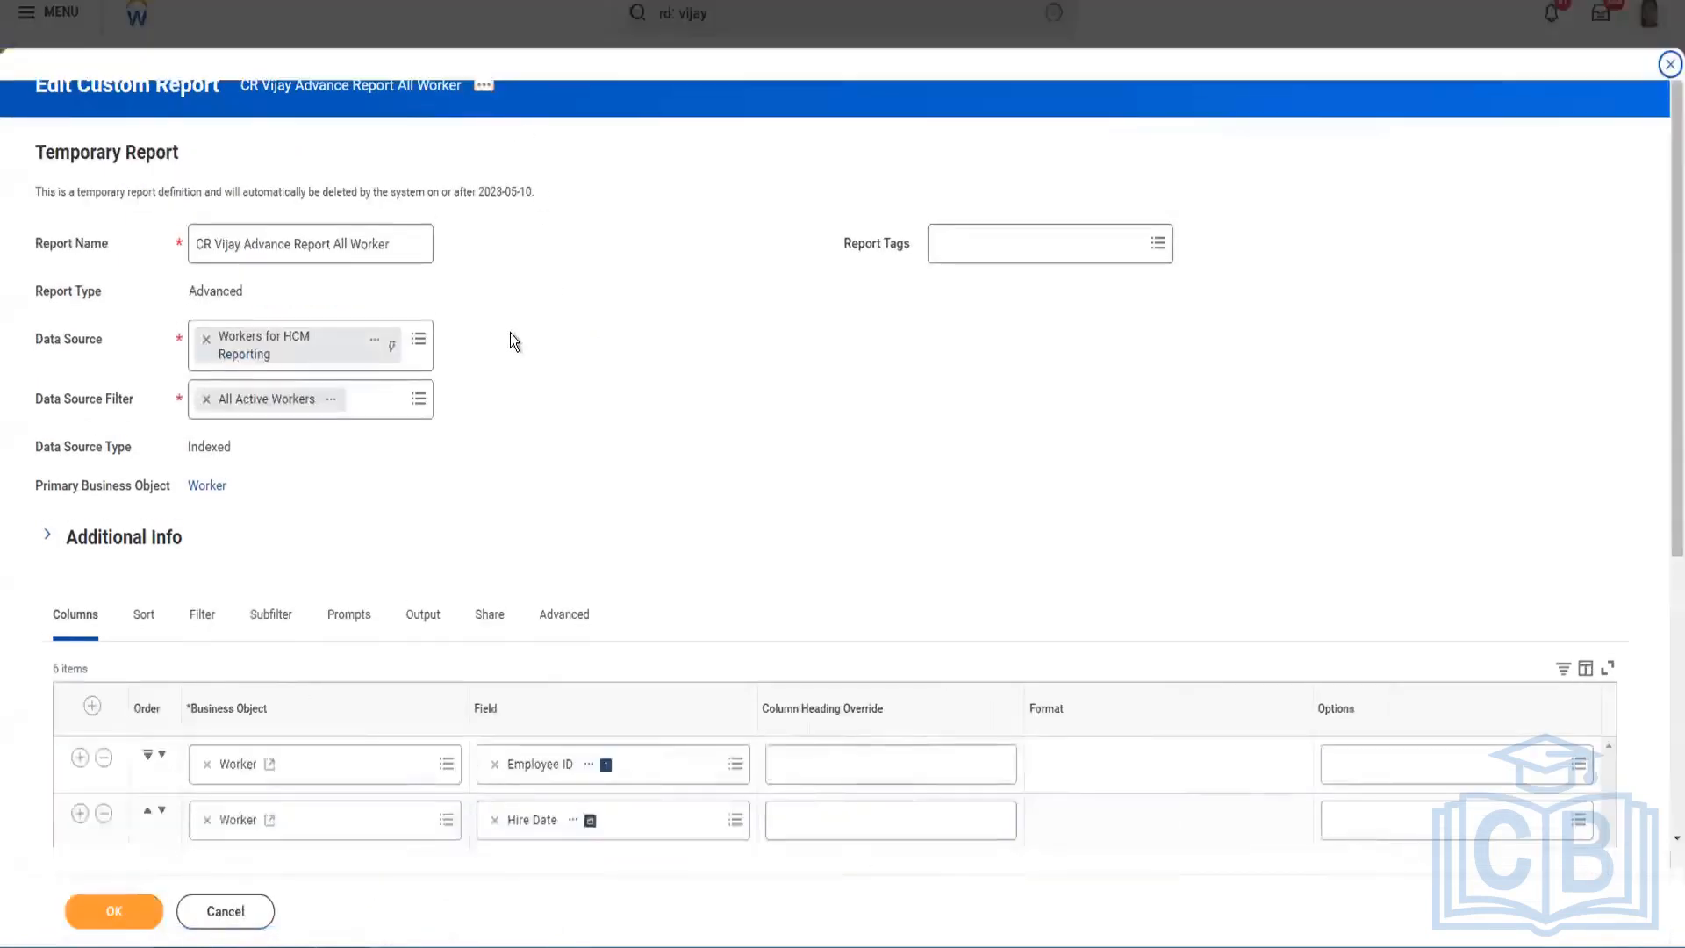
scroll(509, 334, "down", 5)
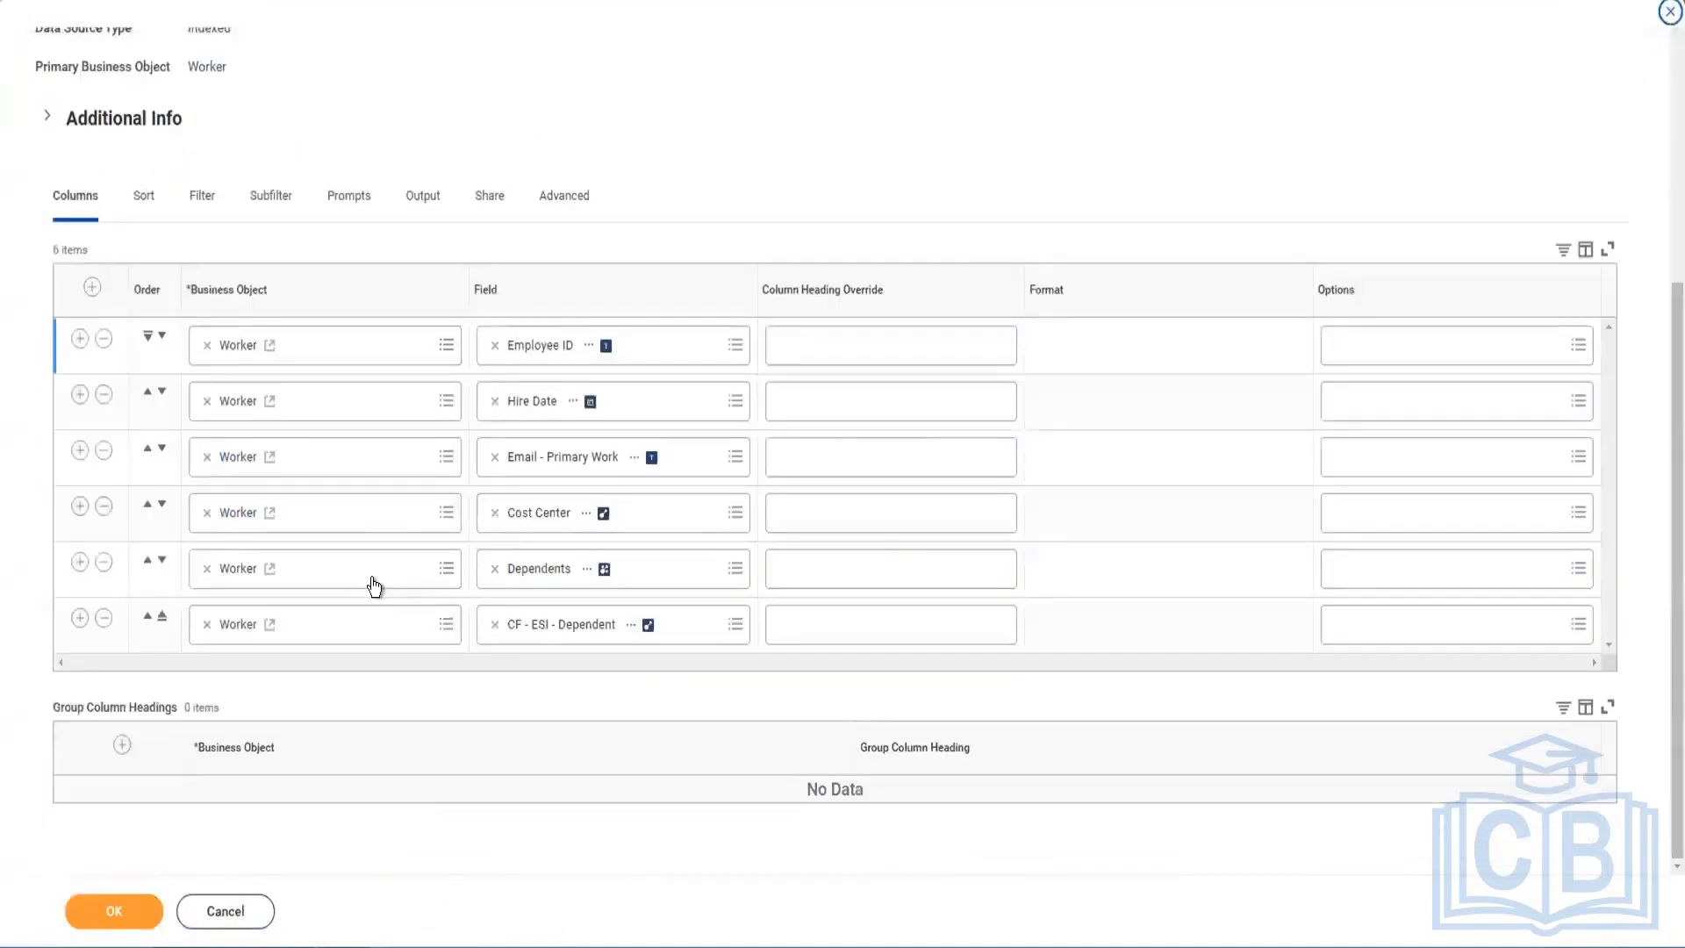
left_click(349, 197)
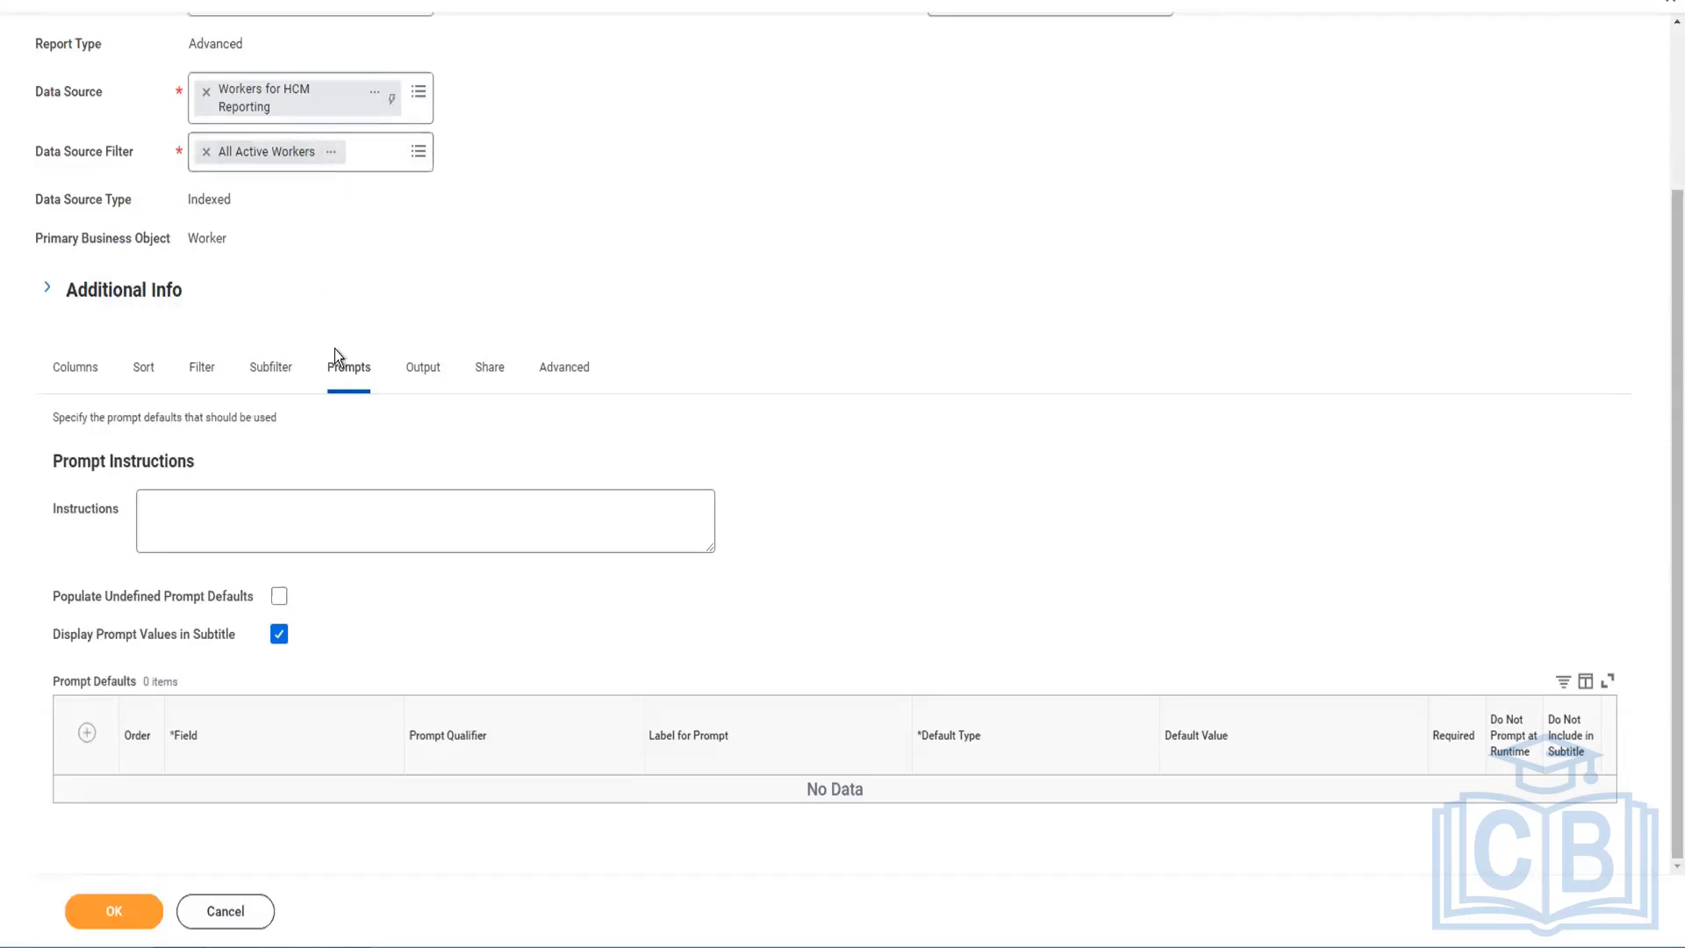
left_click(279, 597)
scroll(392, 589, "down", 2)
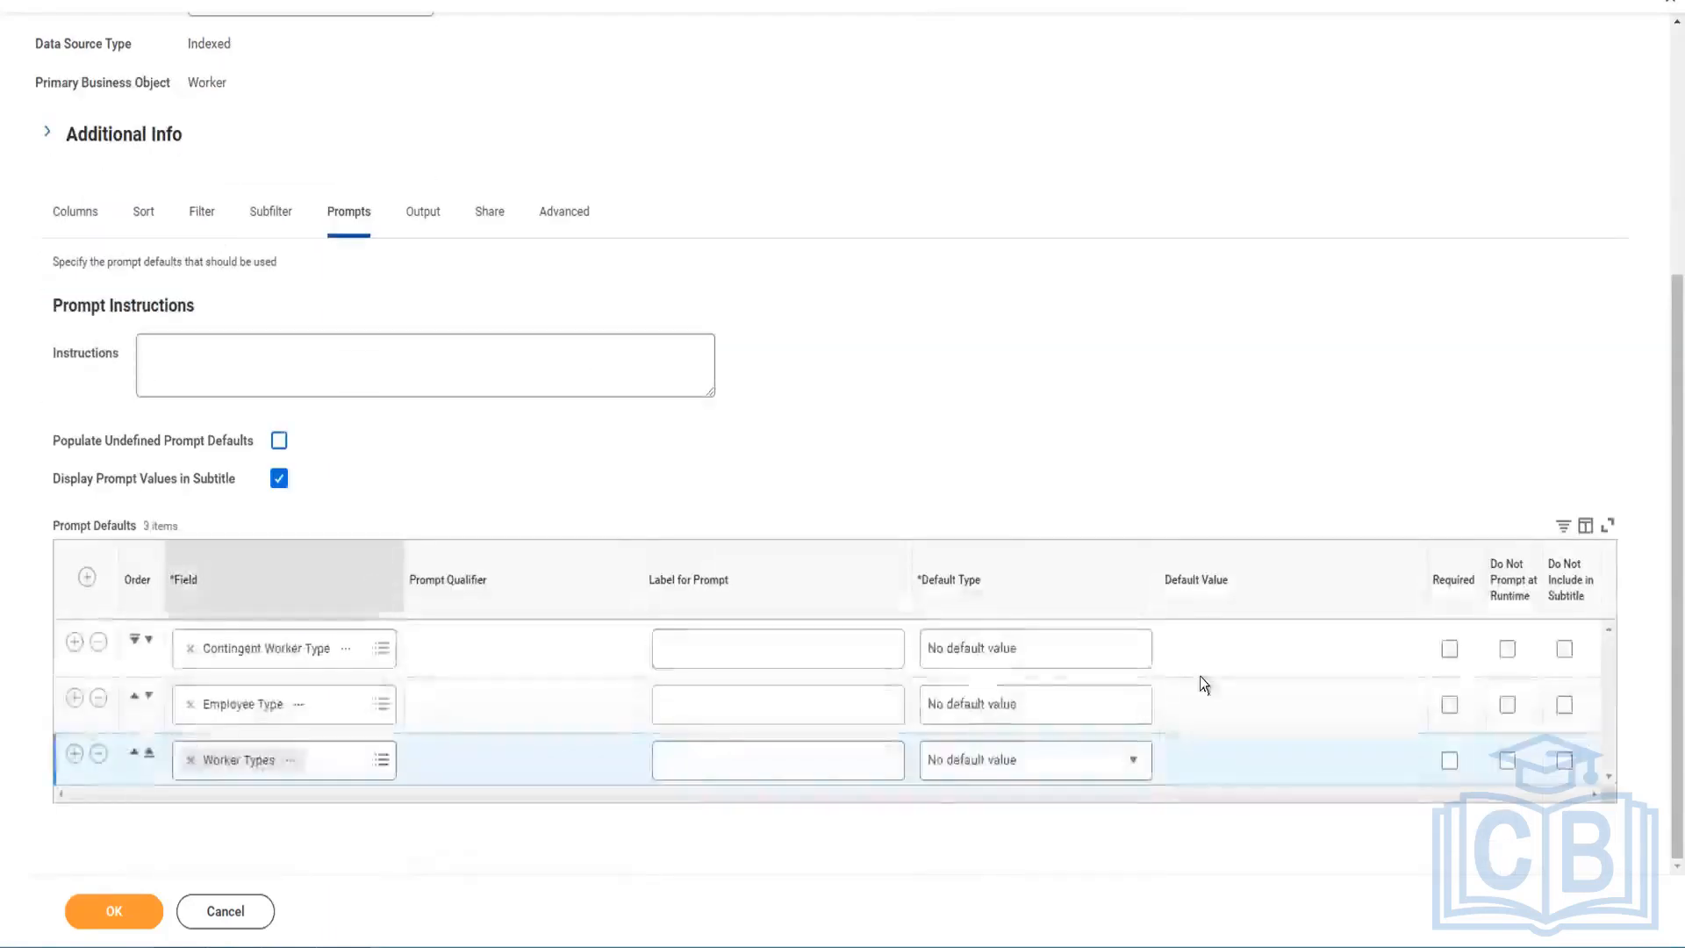
Step: Set the Contingent Worker Type prompt to Specify default value, with Vendor and Temporary as its defaults
left_click(1036, 647)
left_click(1035, 649)
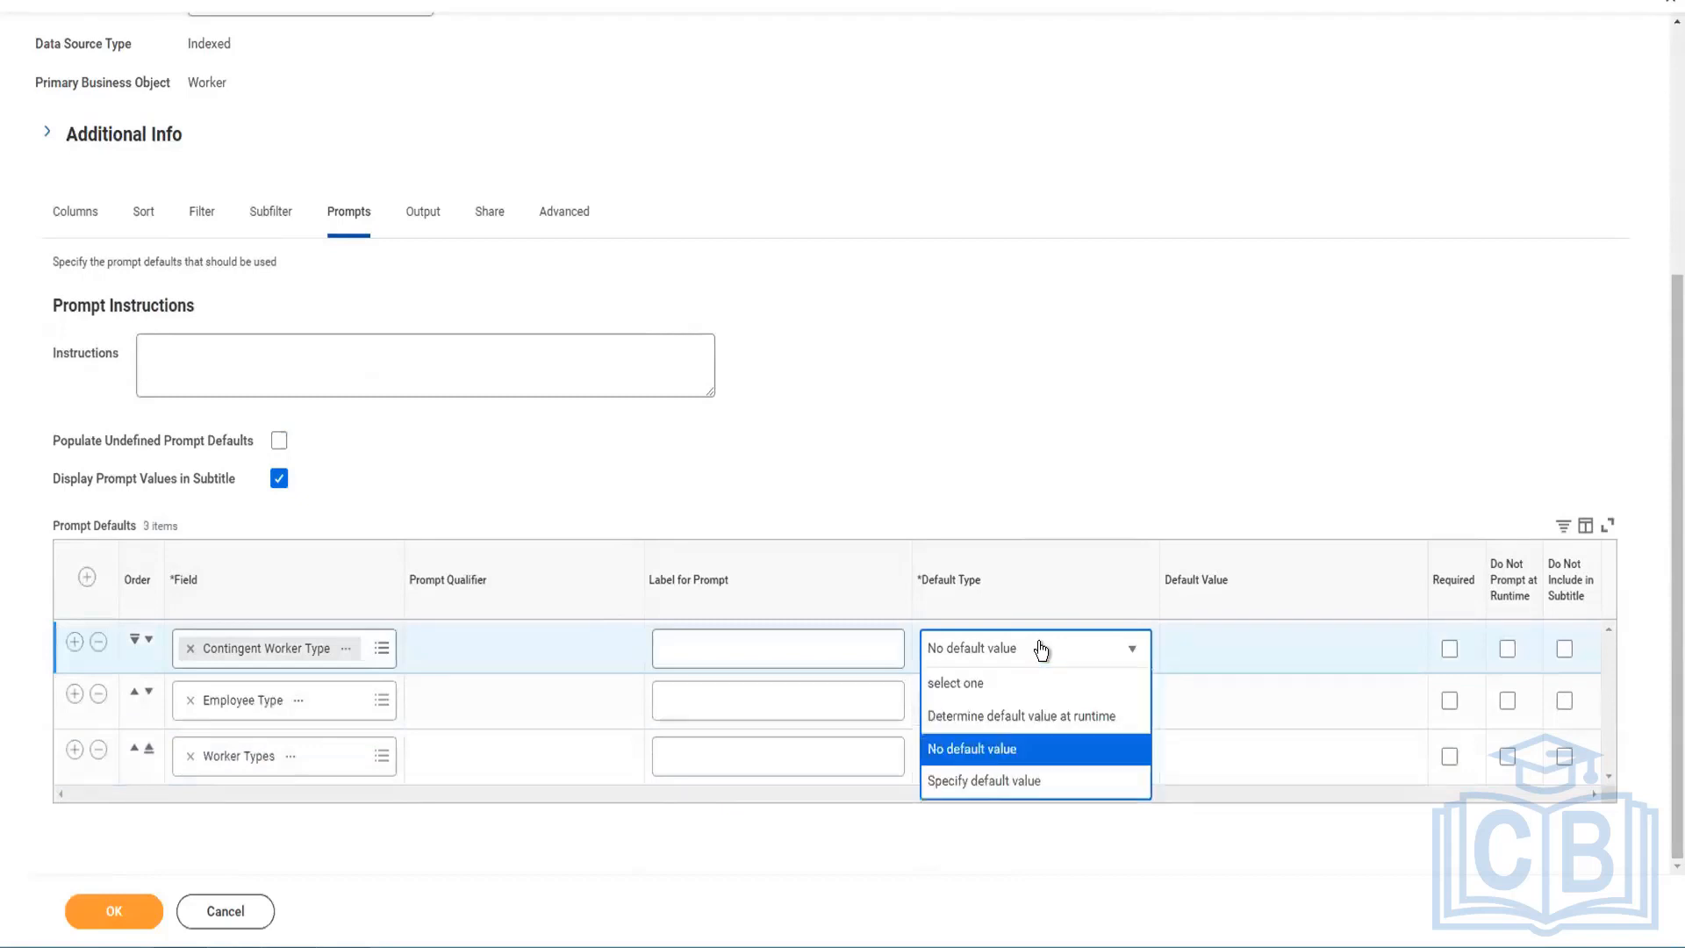
left_click(990, 781)
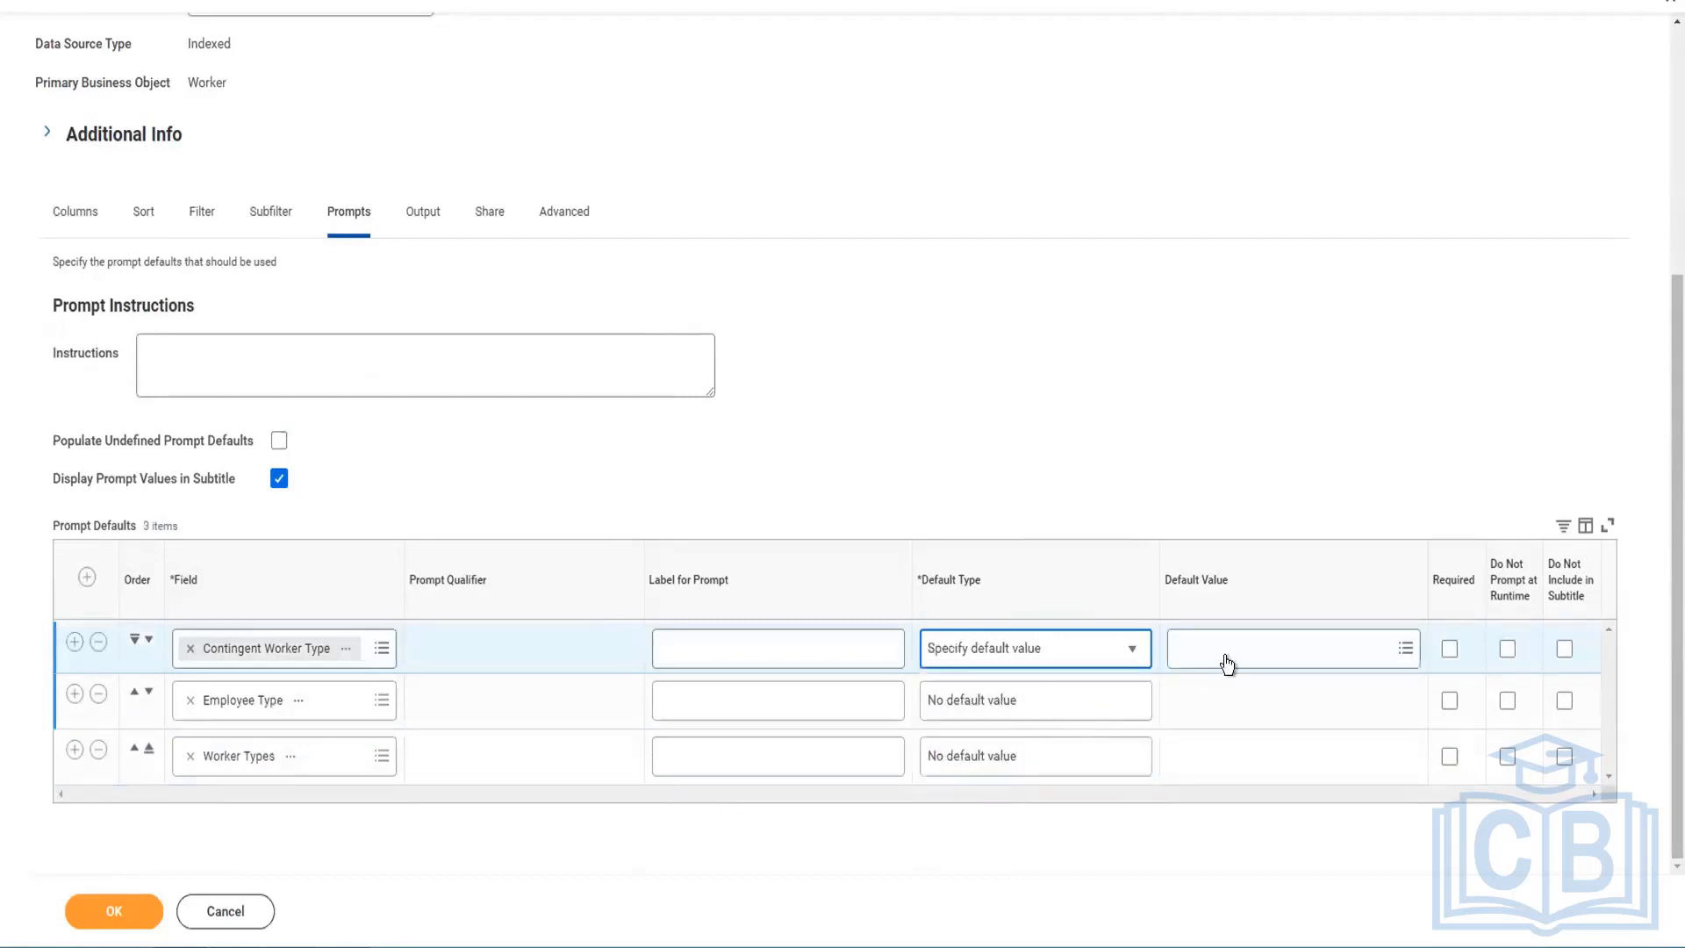
left_click(1225, 650)
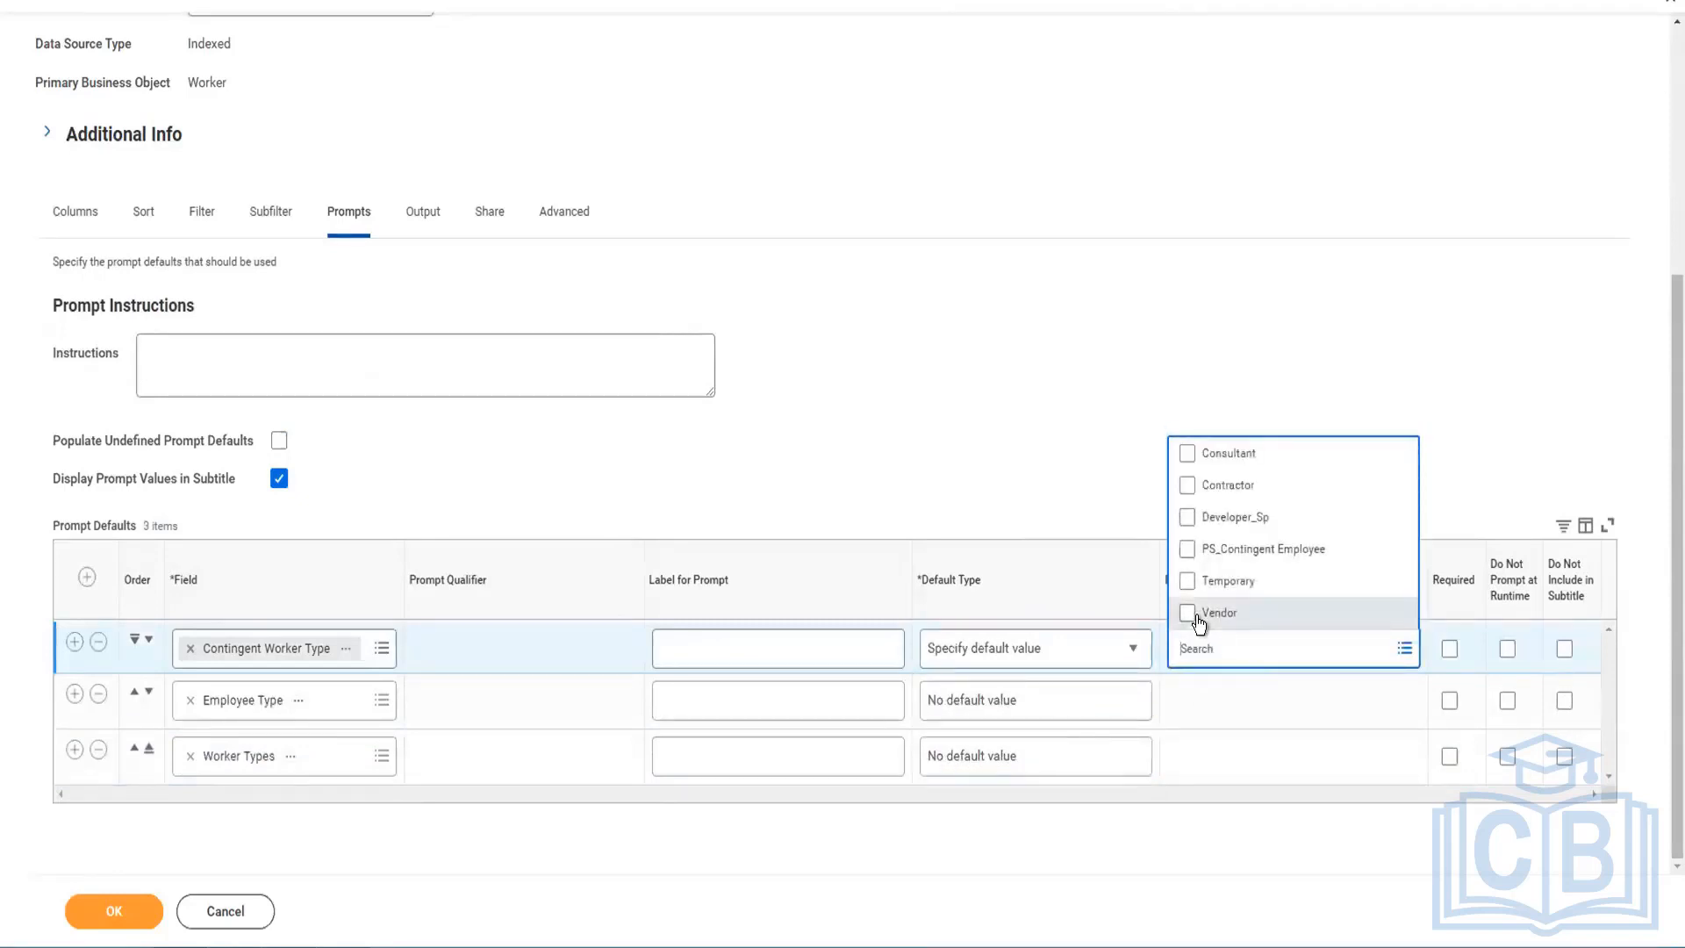
left_click(1198, 618)
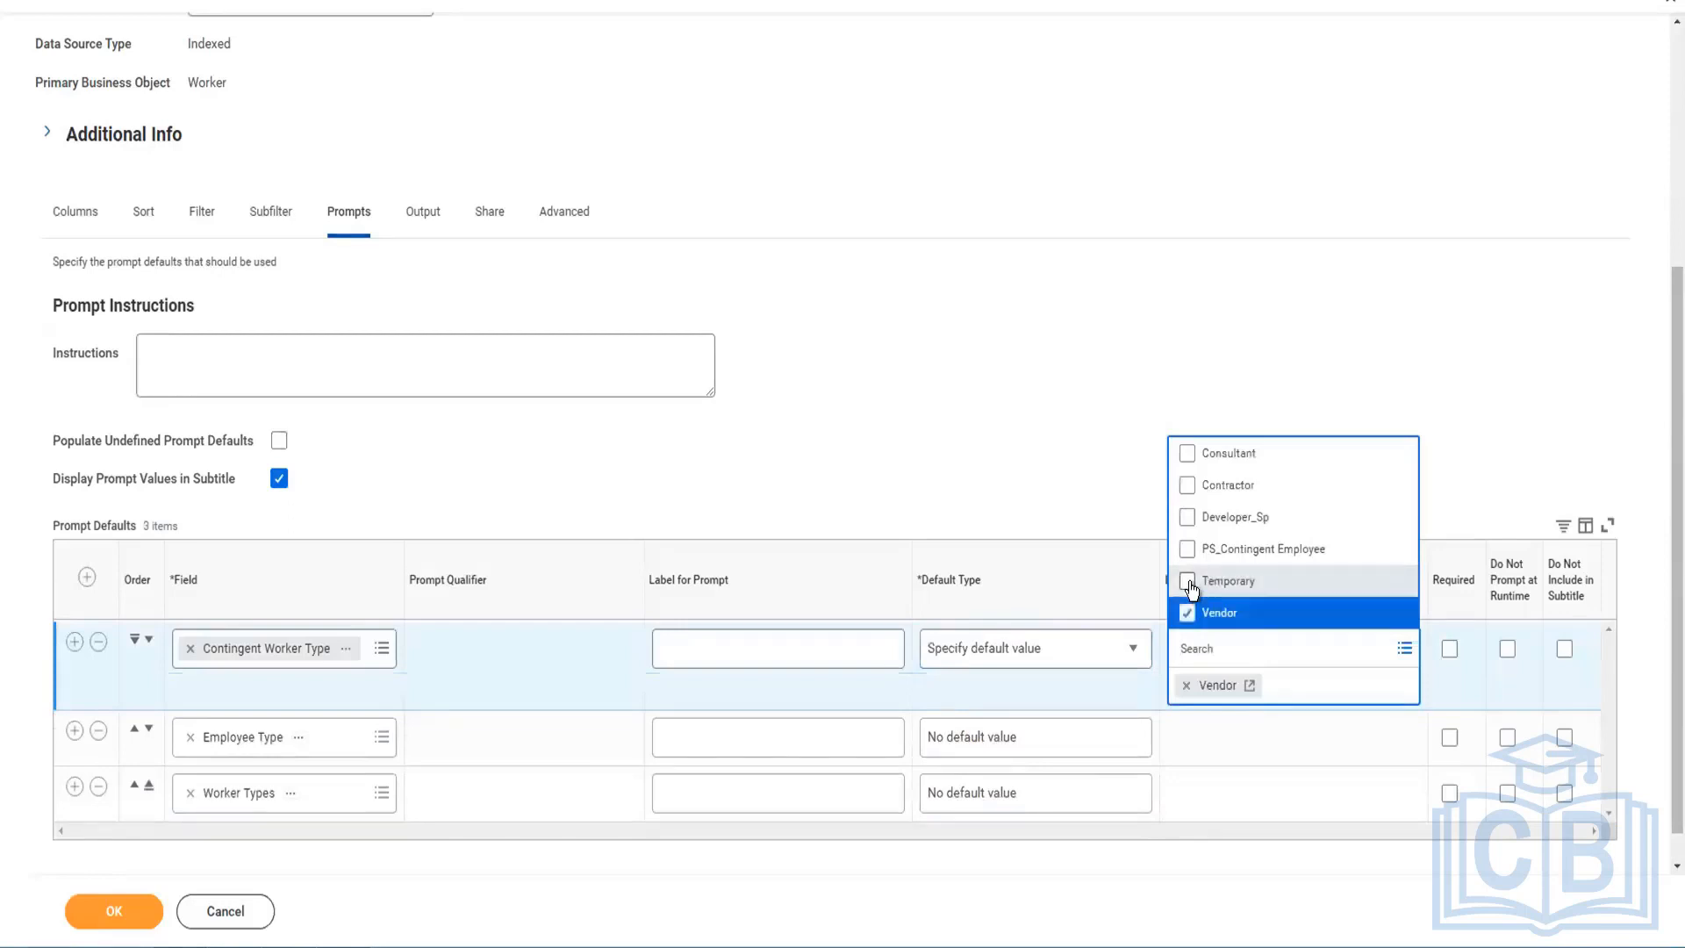
left_click(1189, 582)
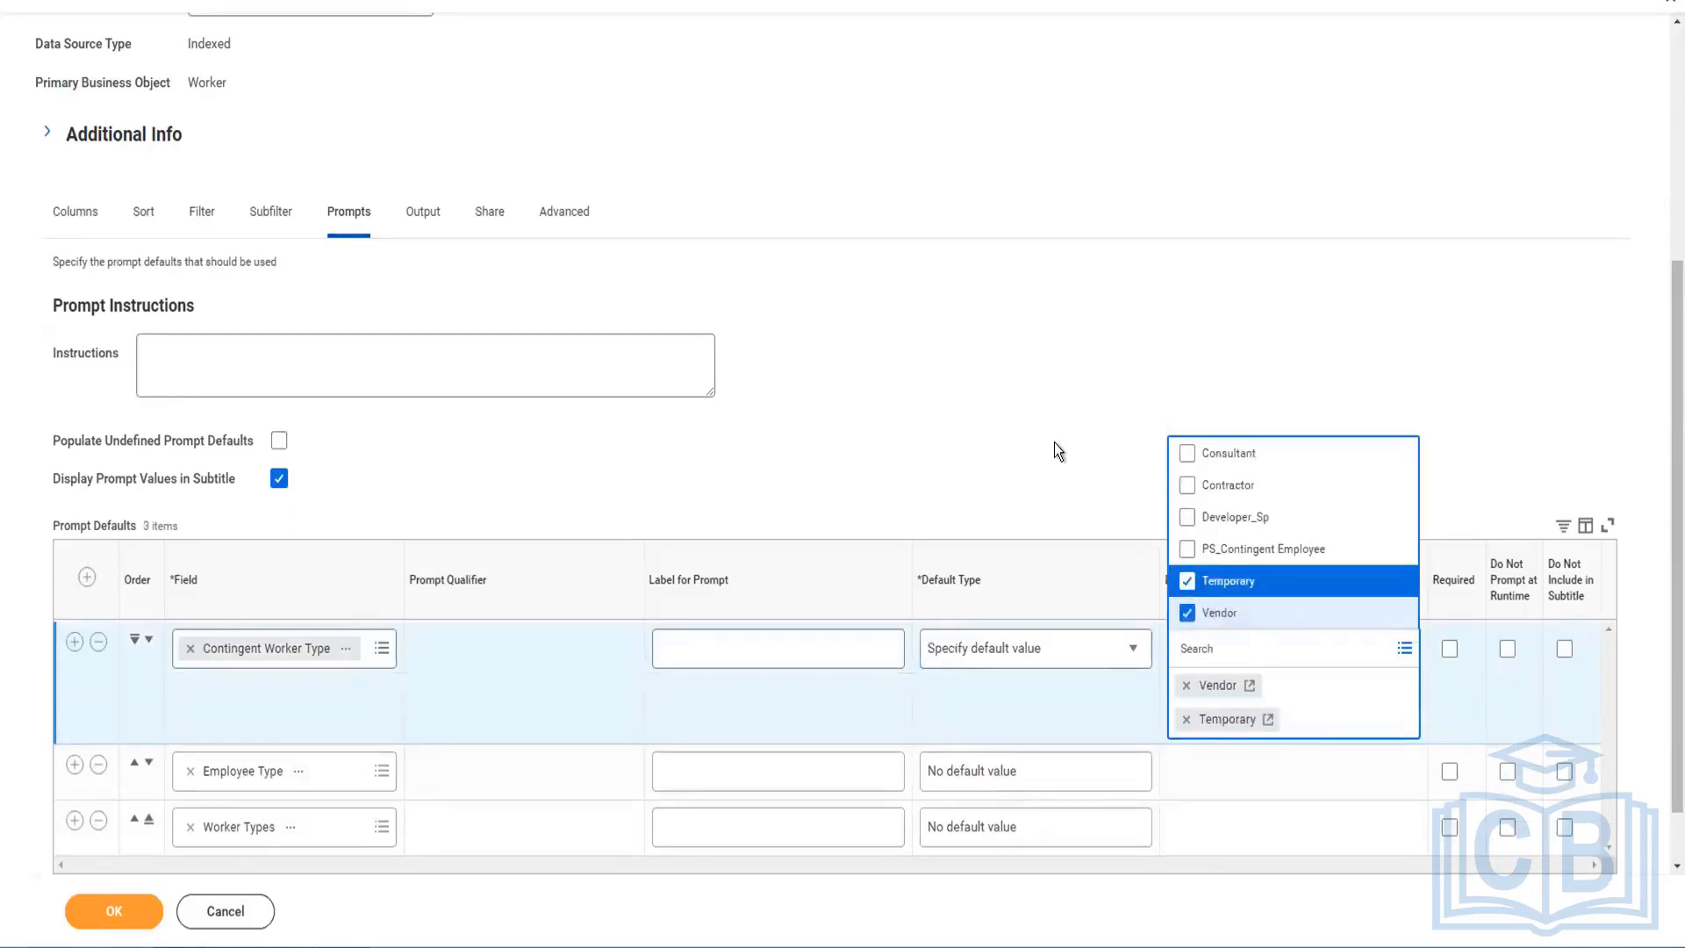
left_click(1055, 442)
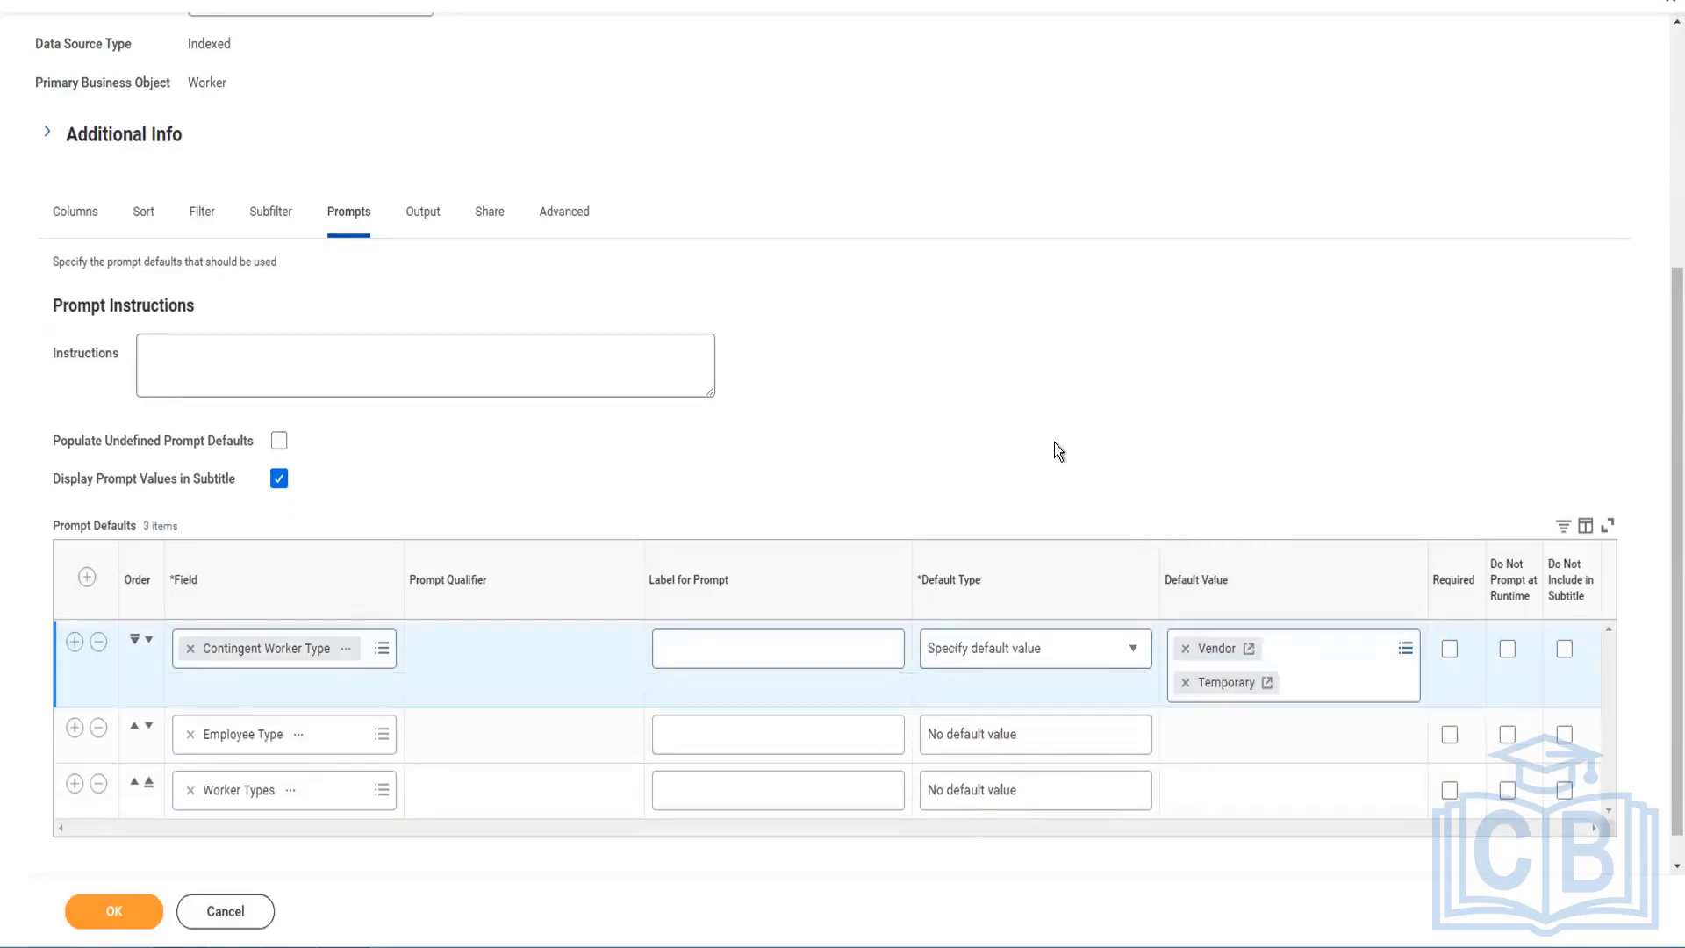
Step: Save the report and run it with the Contingent Worker Type prompt's default Temporary and Vendor values
left_click(110, 915)
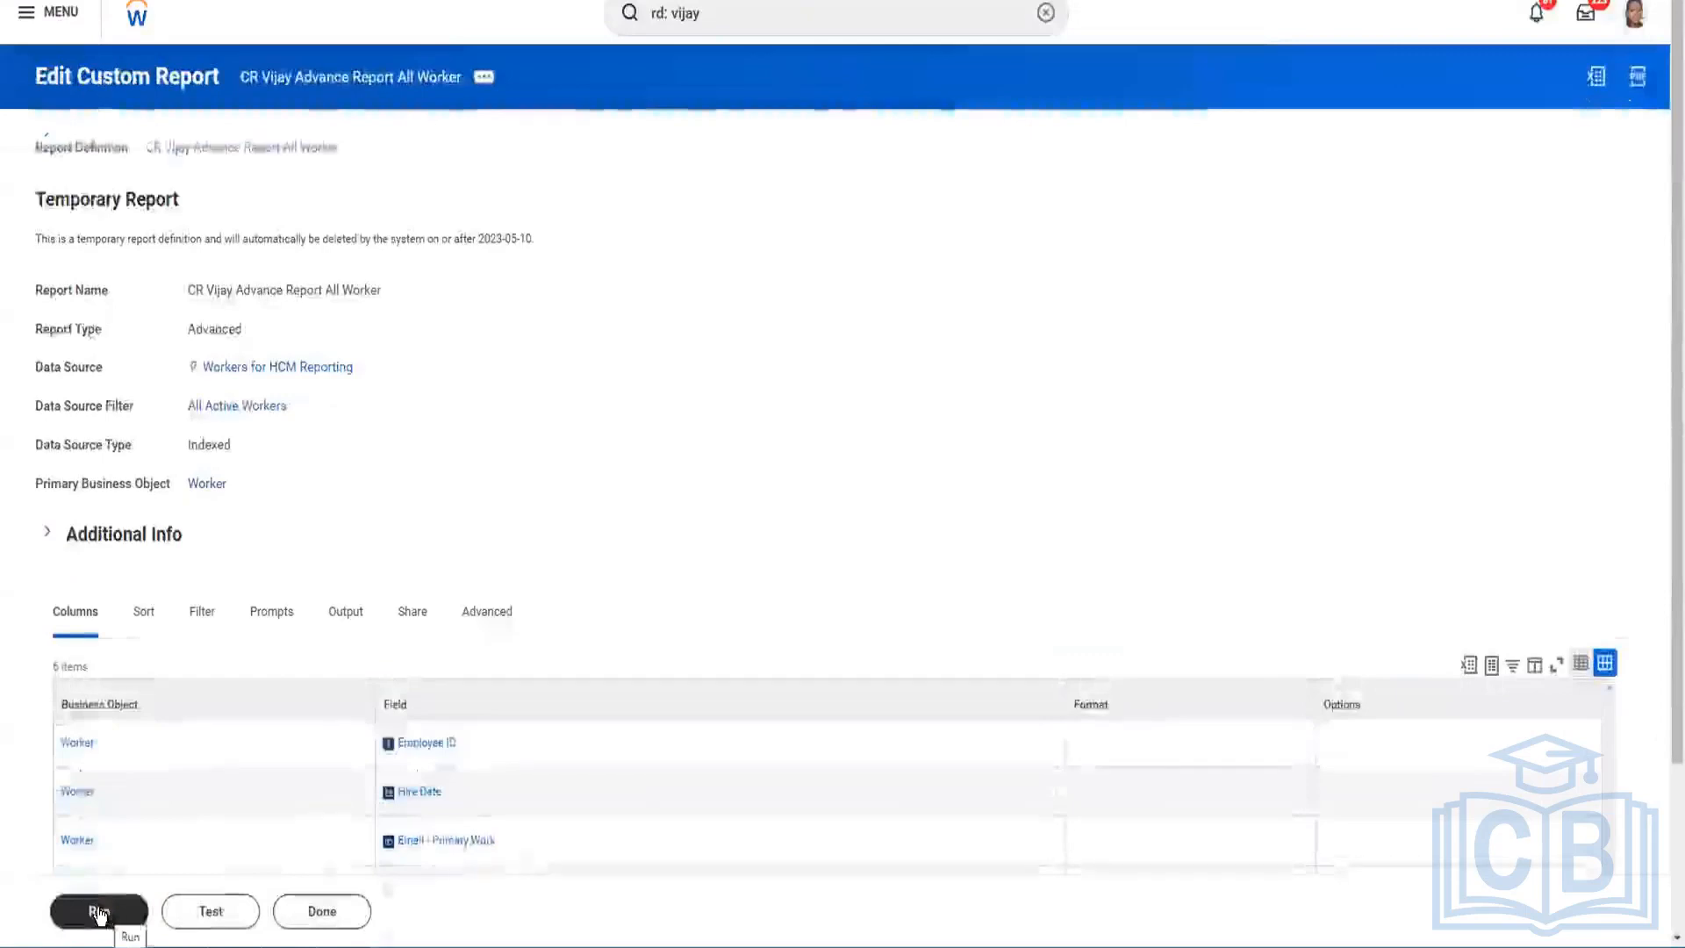
left_click(98, 913)
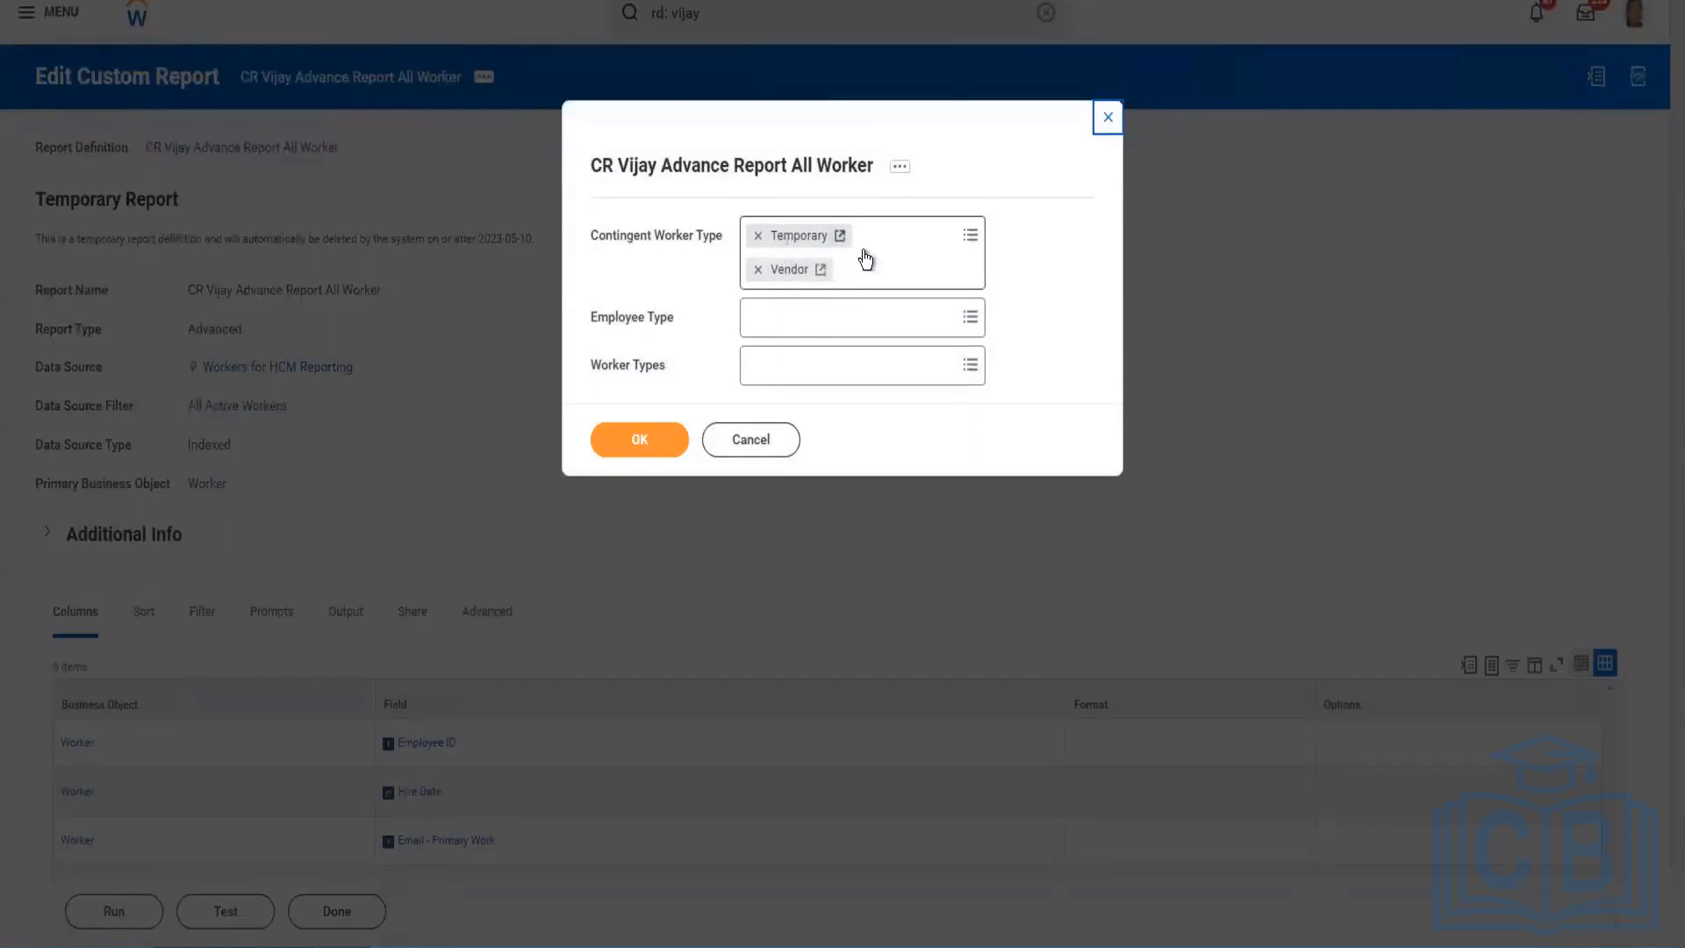
left_click(970, 244)
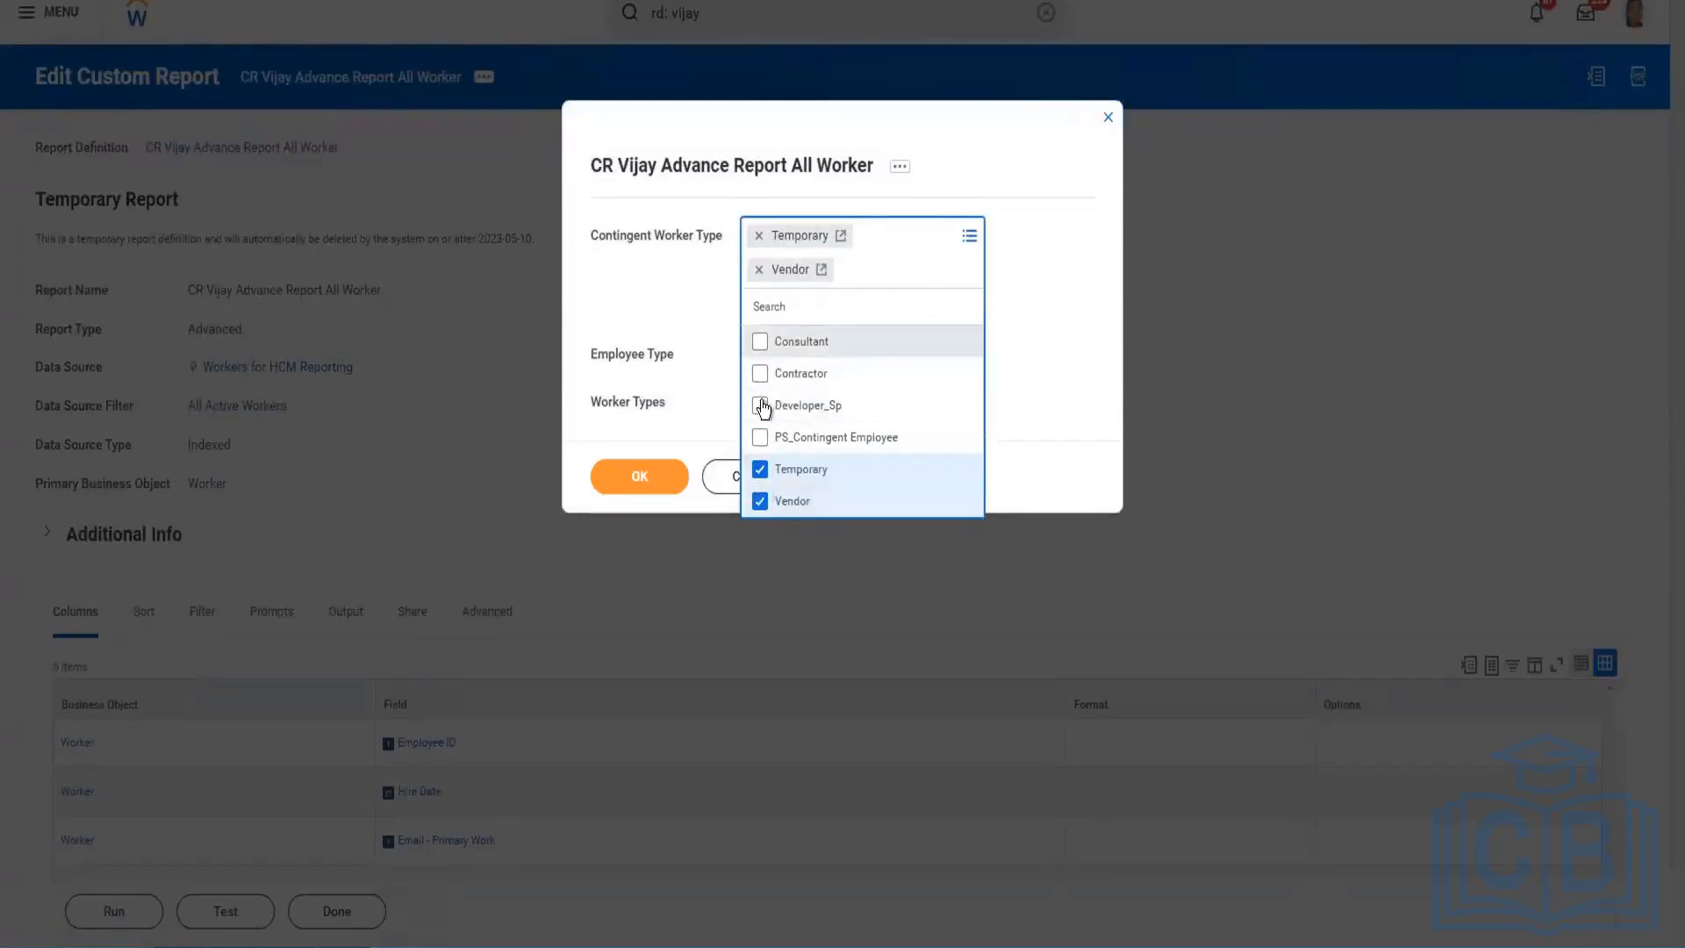
left_click(676, 280)
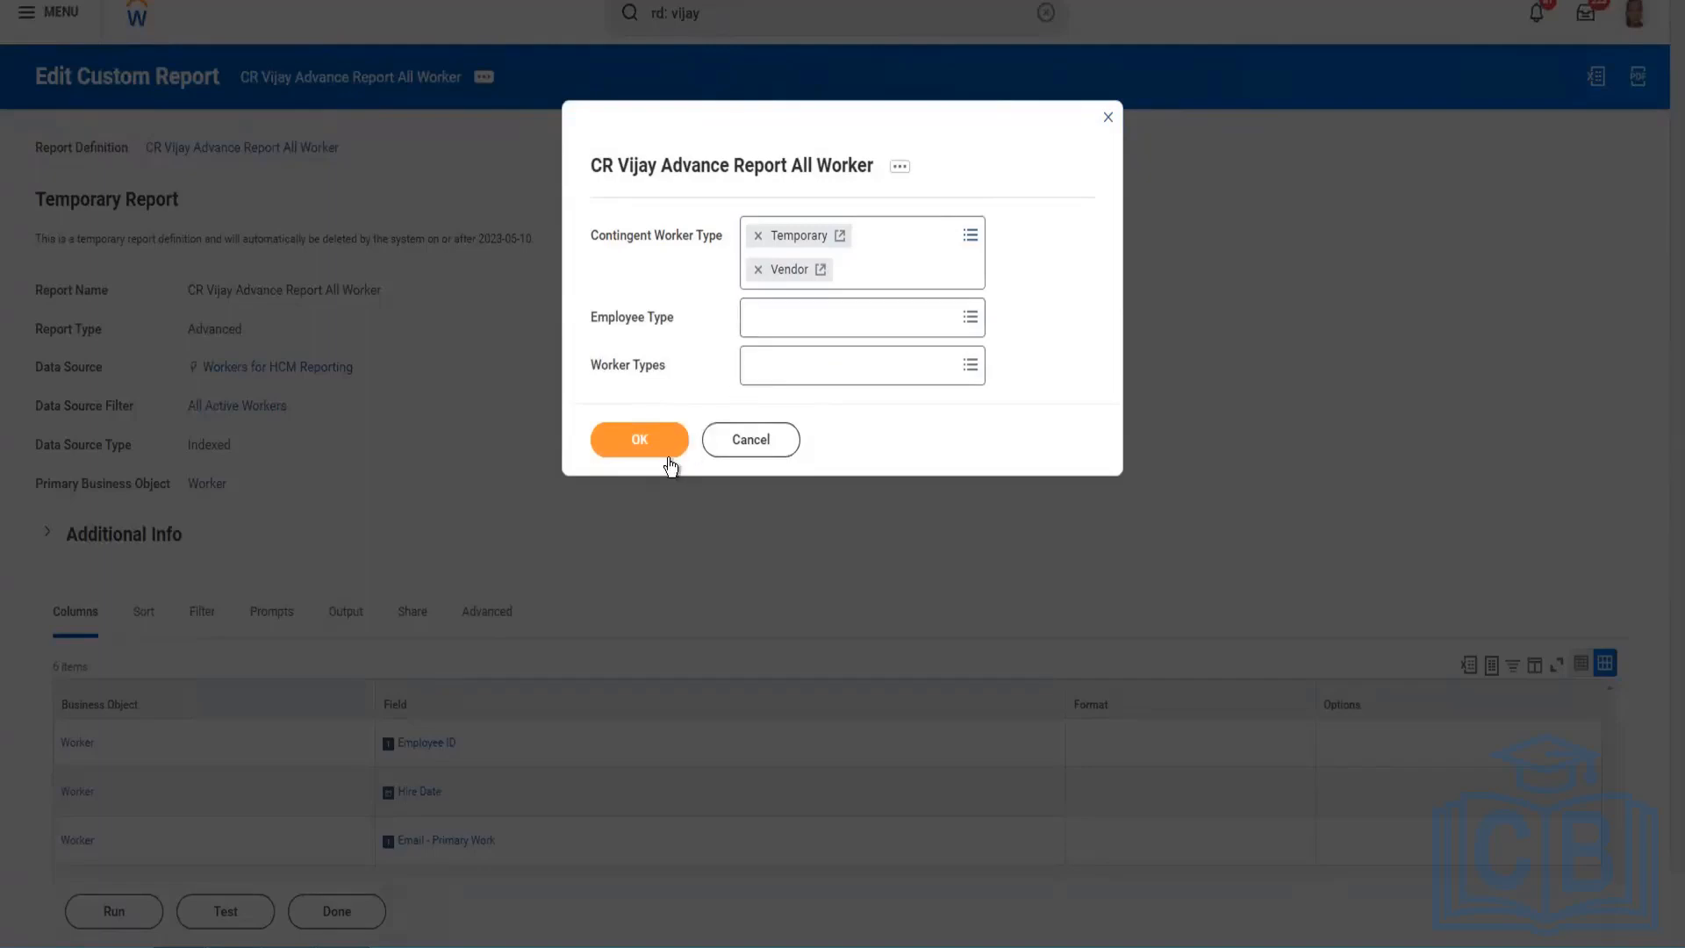
left_click(636, 443)
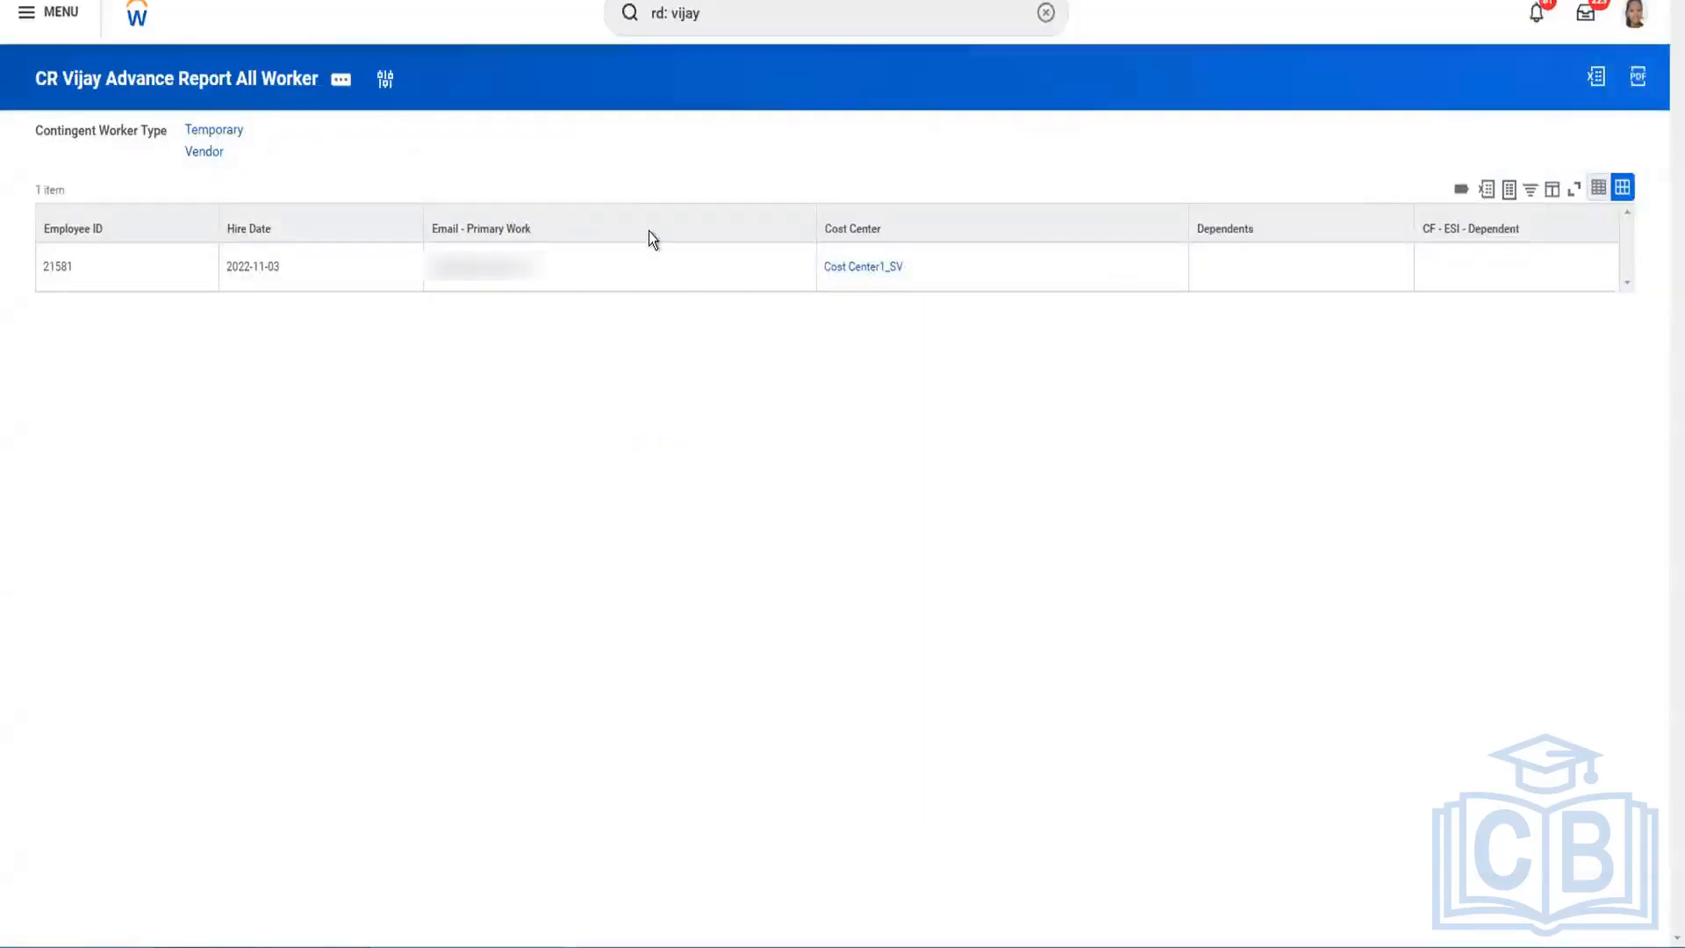
Step: Reopen the runtime prompts from the results, clear Vendor and Temporary from Contingent Worker Type, and rerun the report
left_click(382, 86)
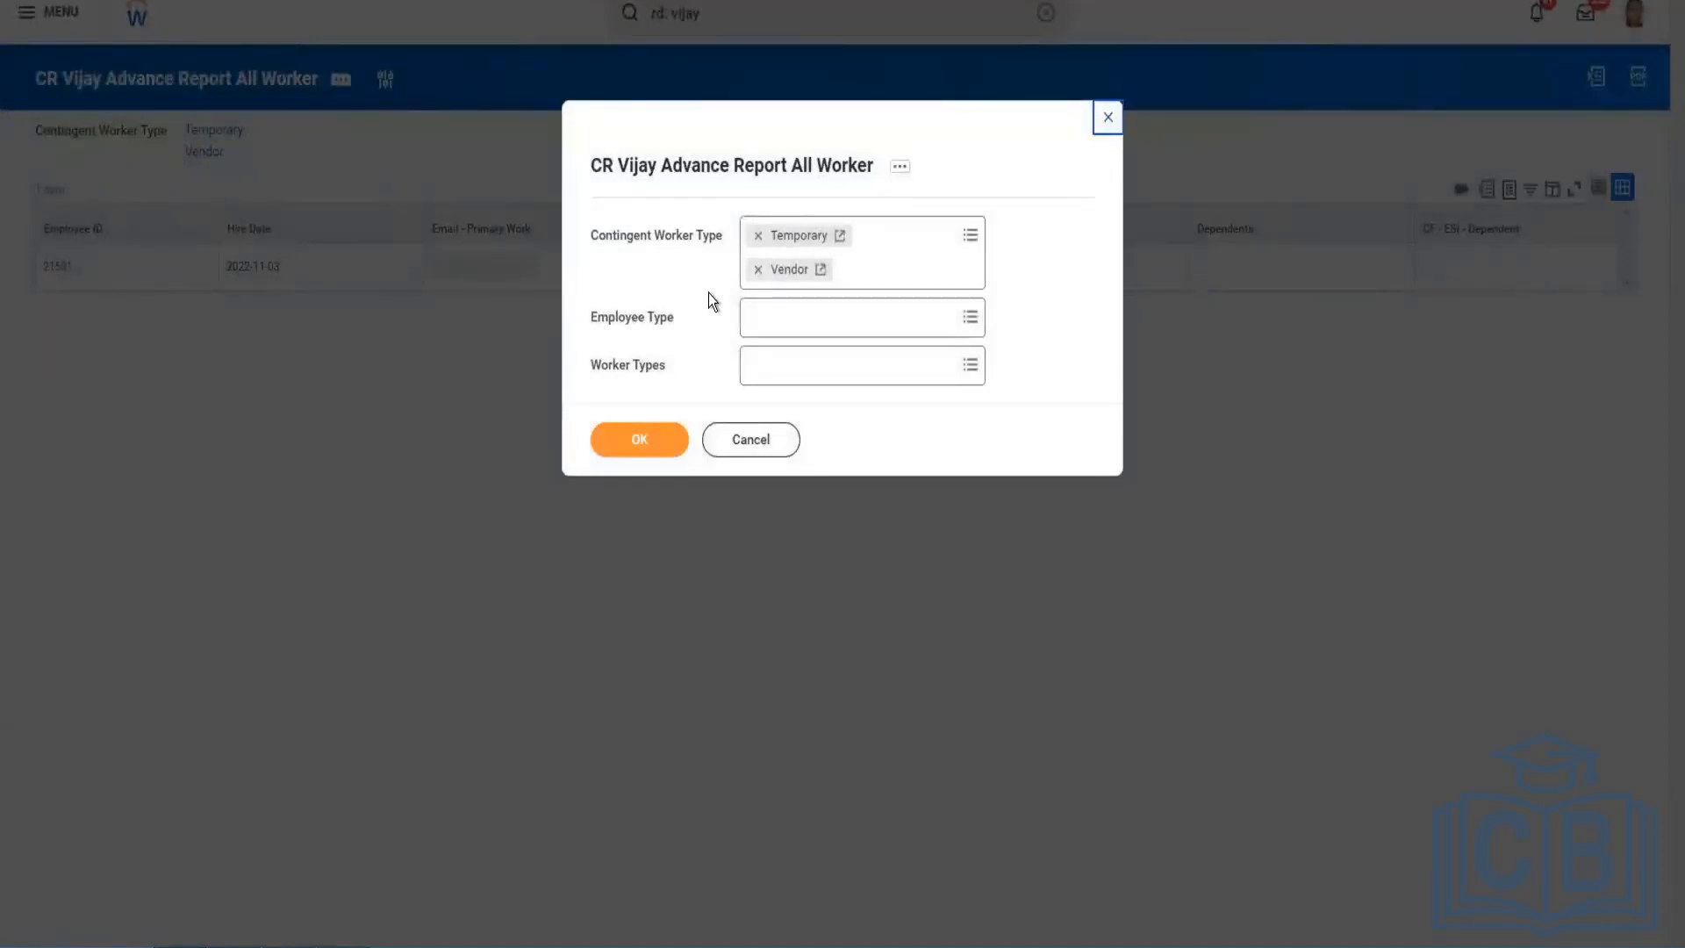
left_click(758, 270)
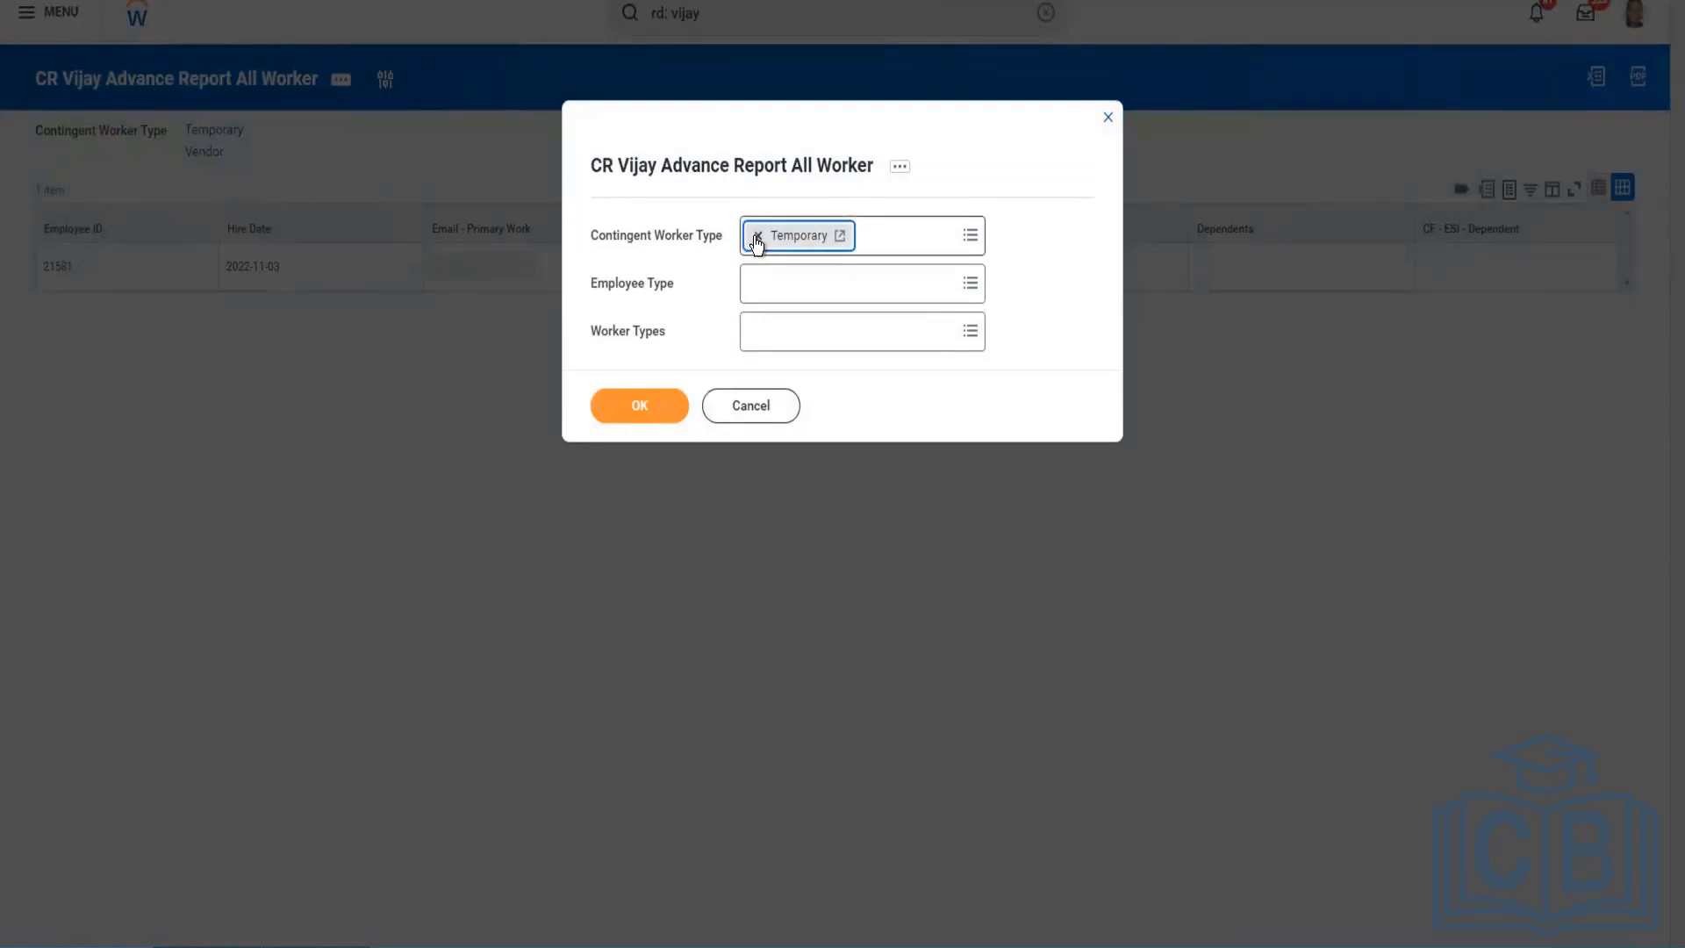
left_click(757, 237)
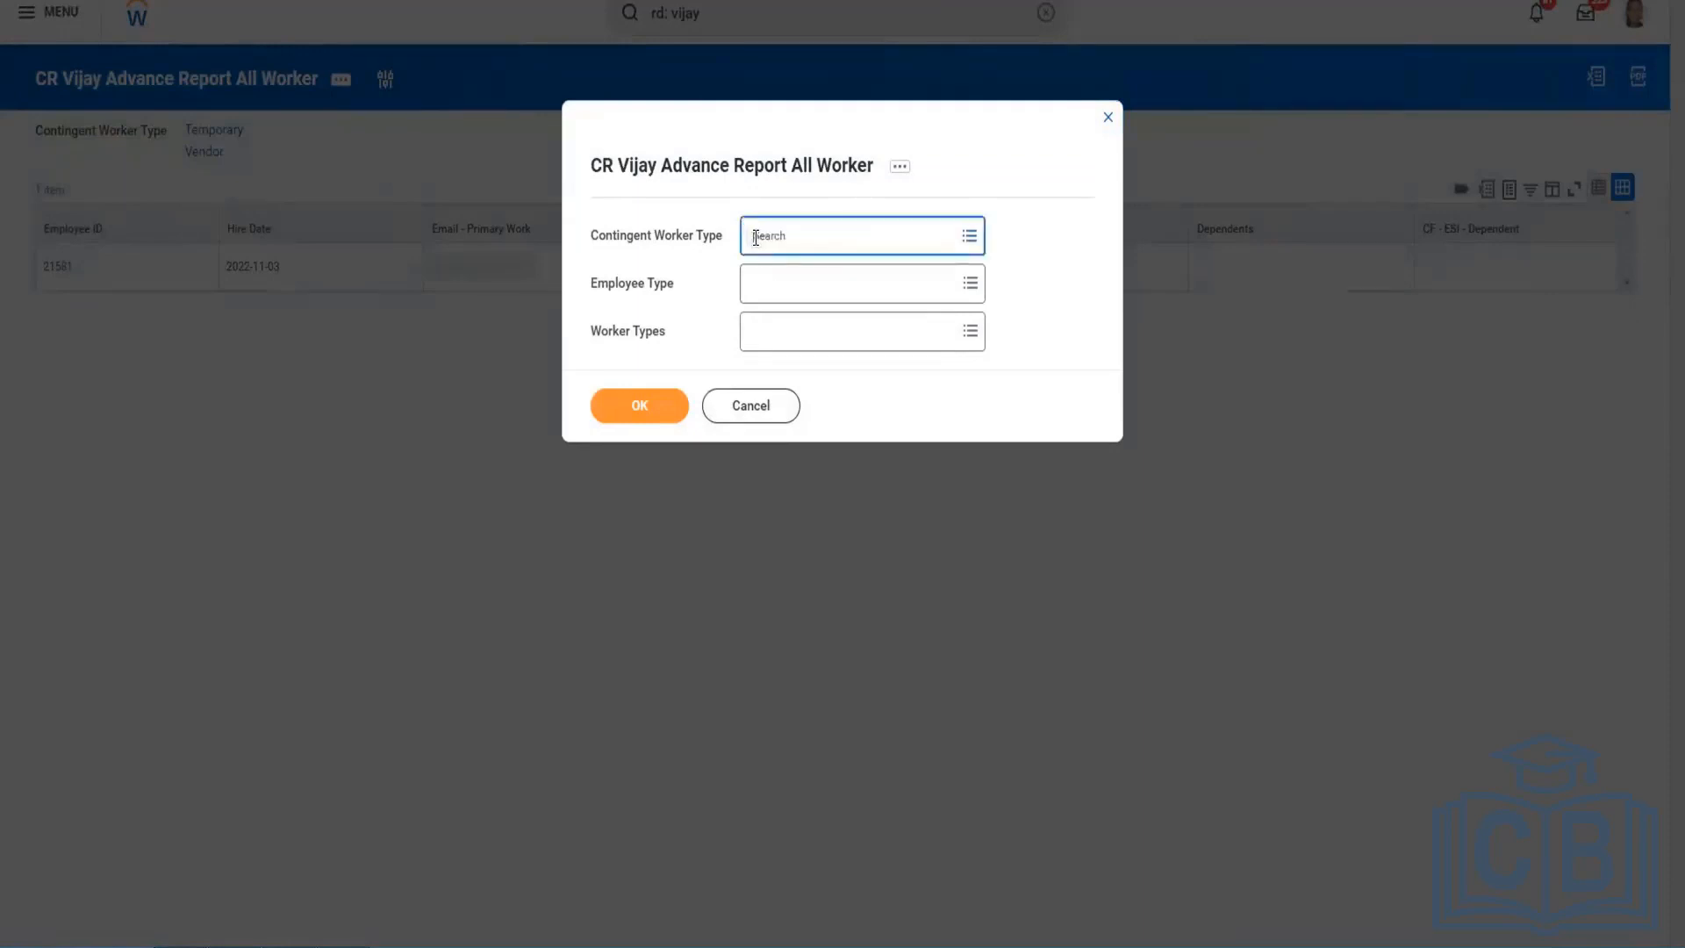
left_click(640, 406)
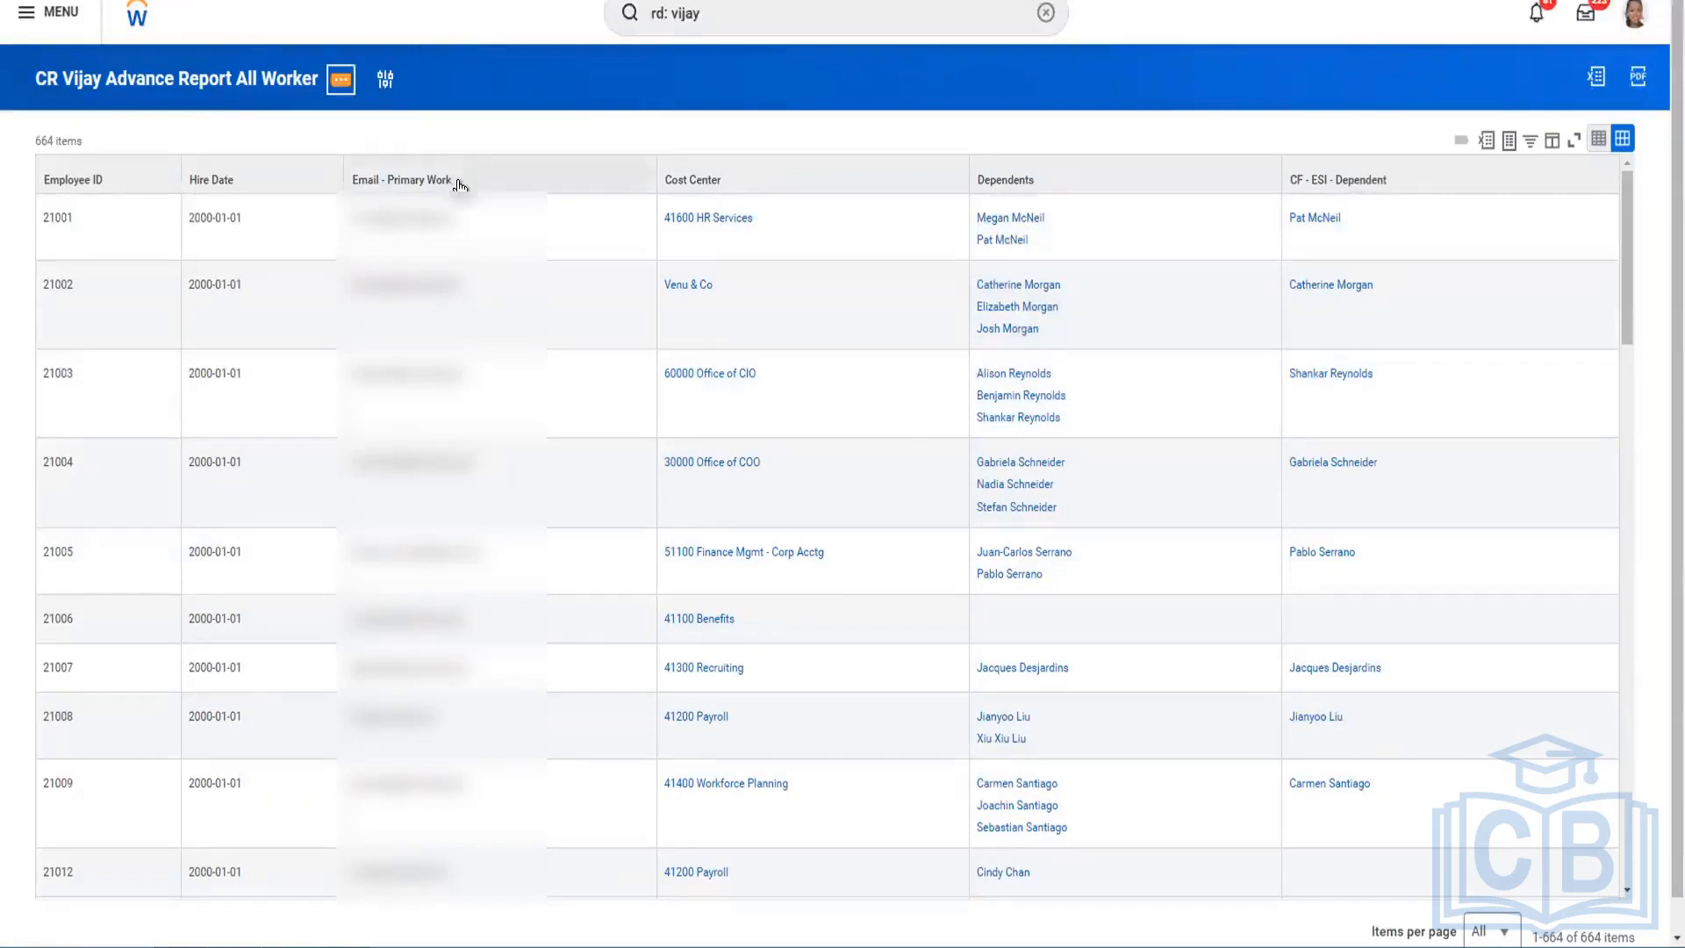
Step: Reopen the report for editing and remove Temporary and Vendor from the Contingent Worker Type prompt's default values
mouse_move(457, 161)
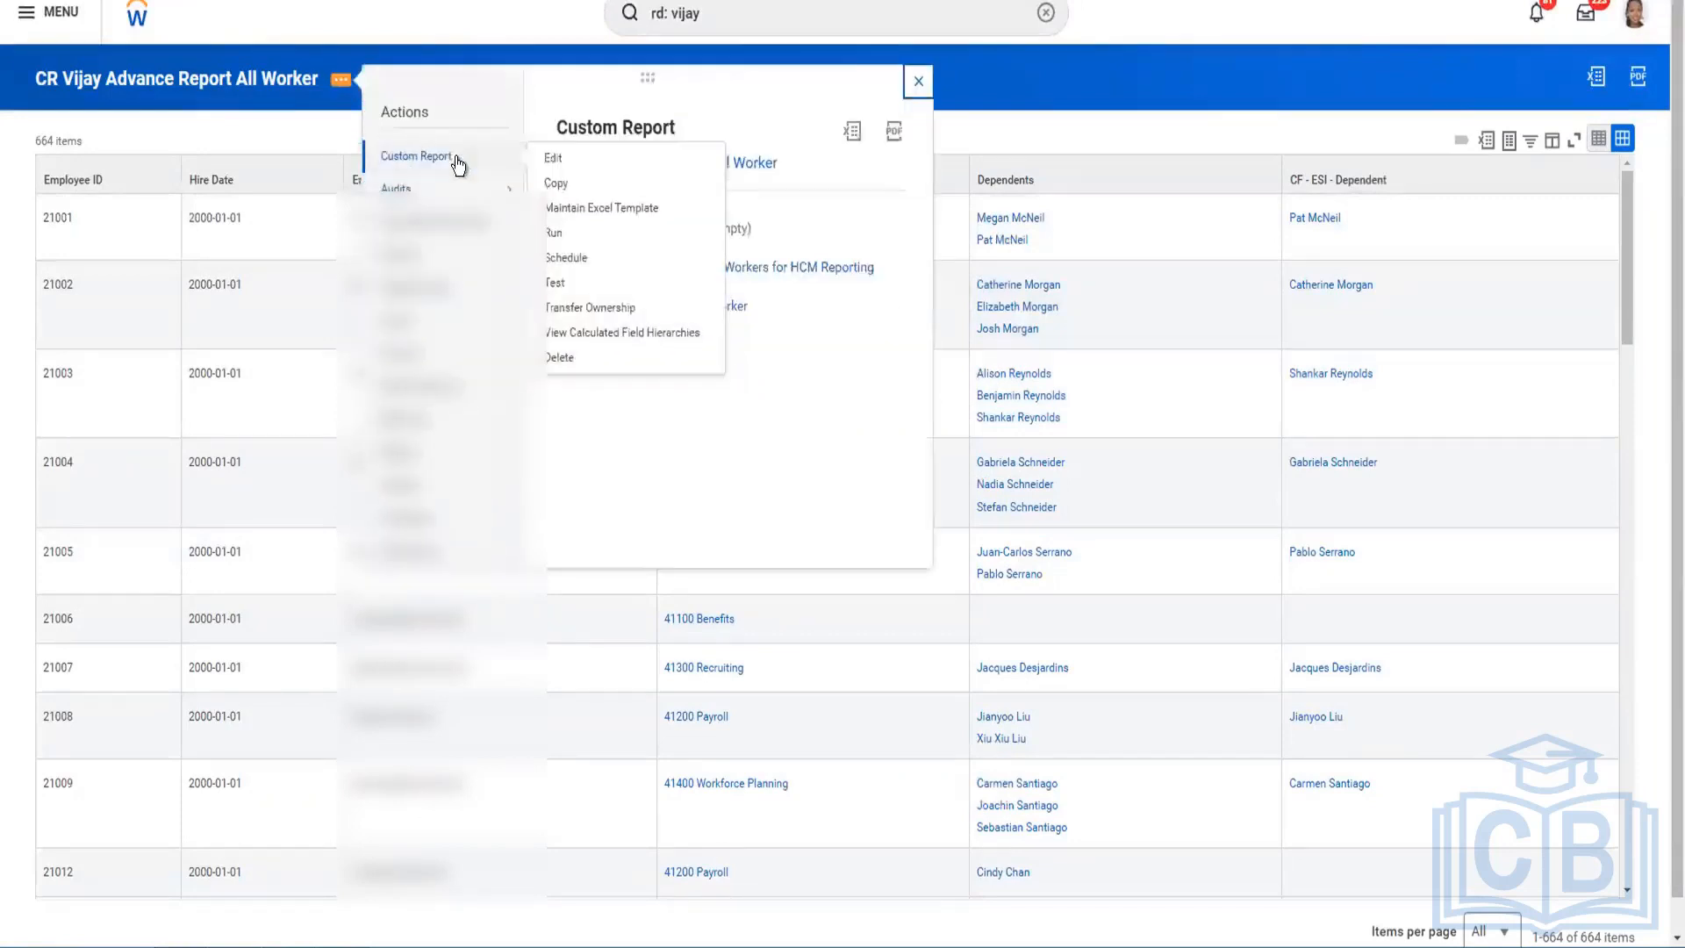
left_click(554, 160)
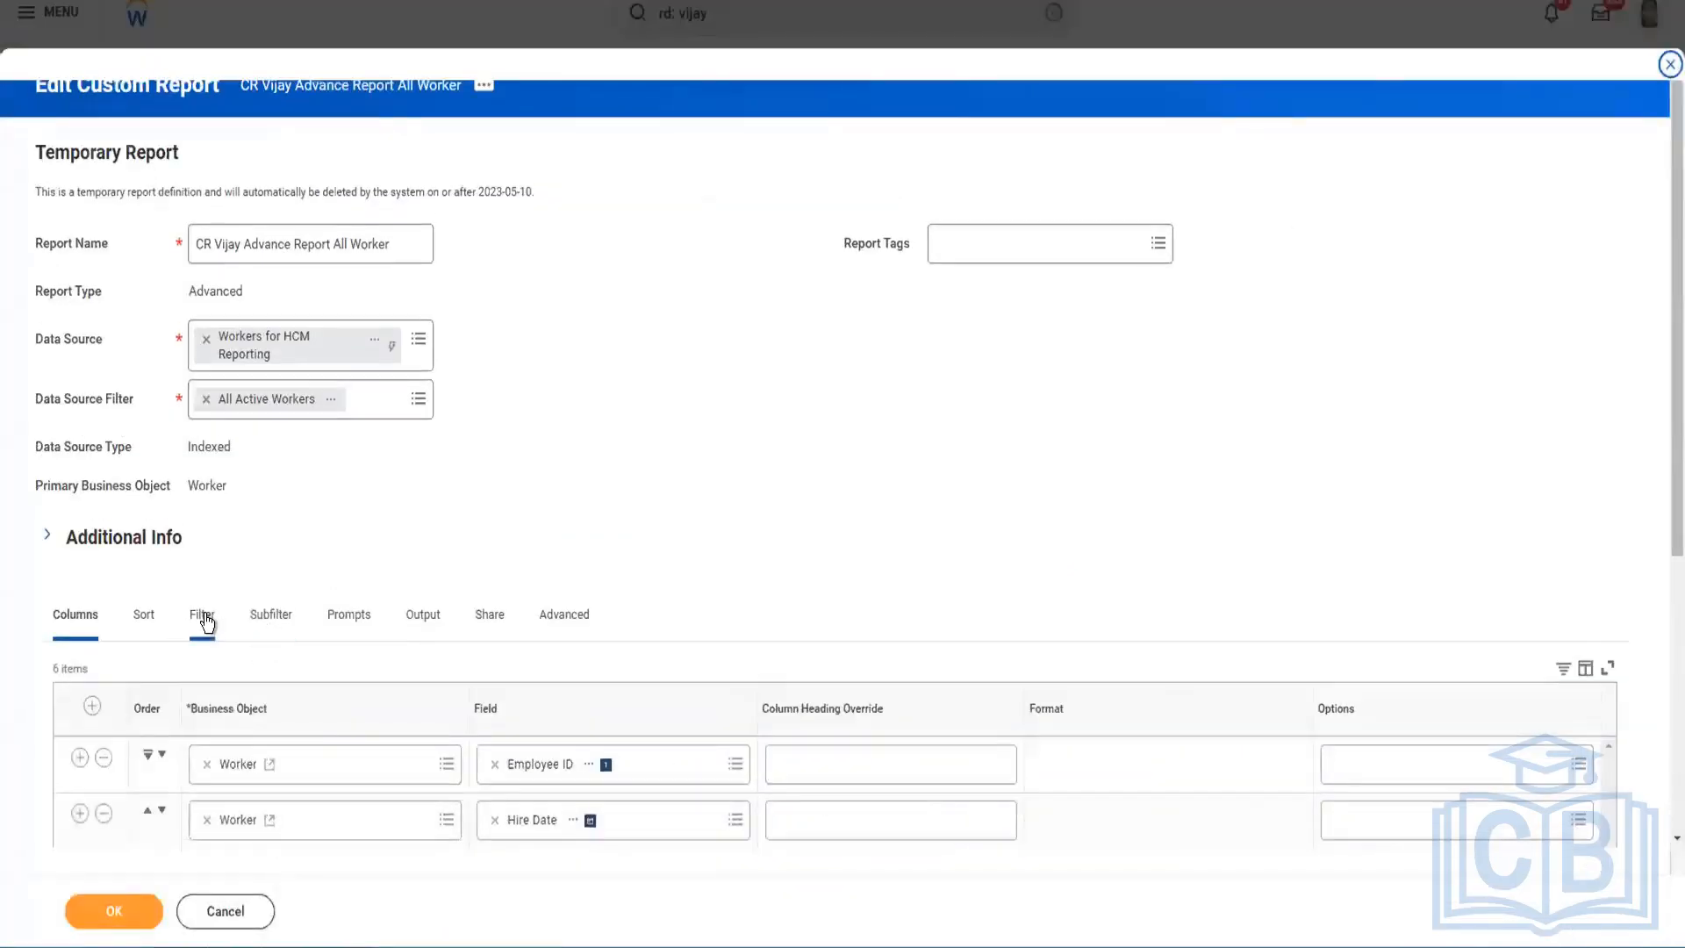
left_click(203, 616)
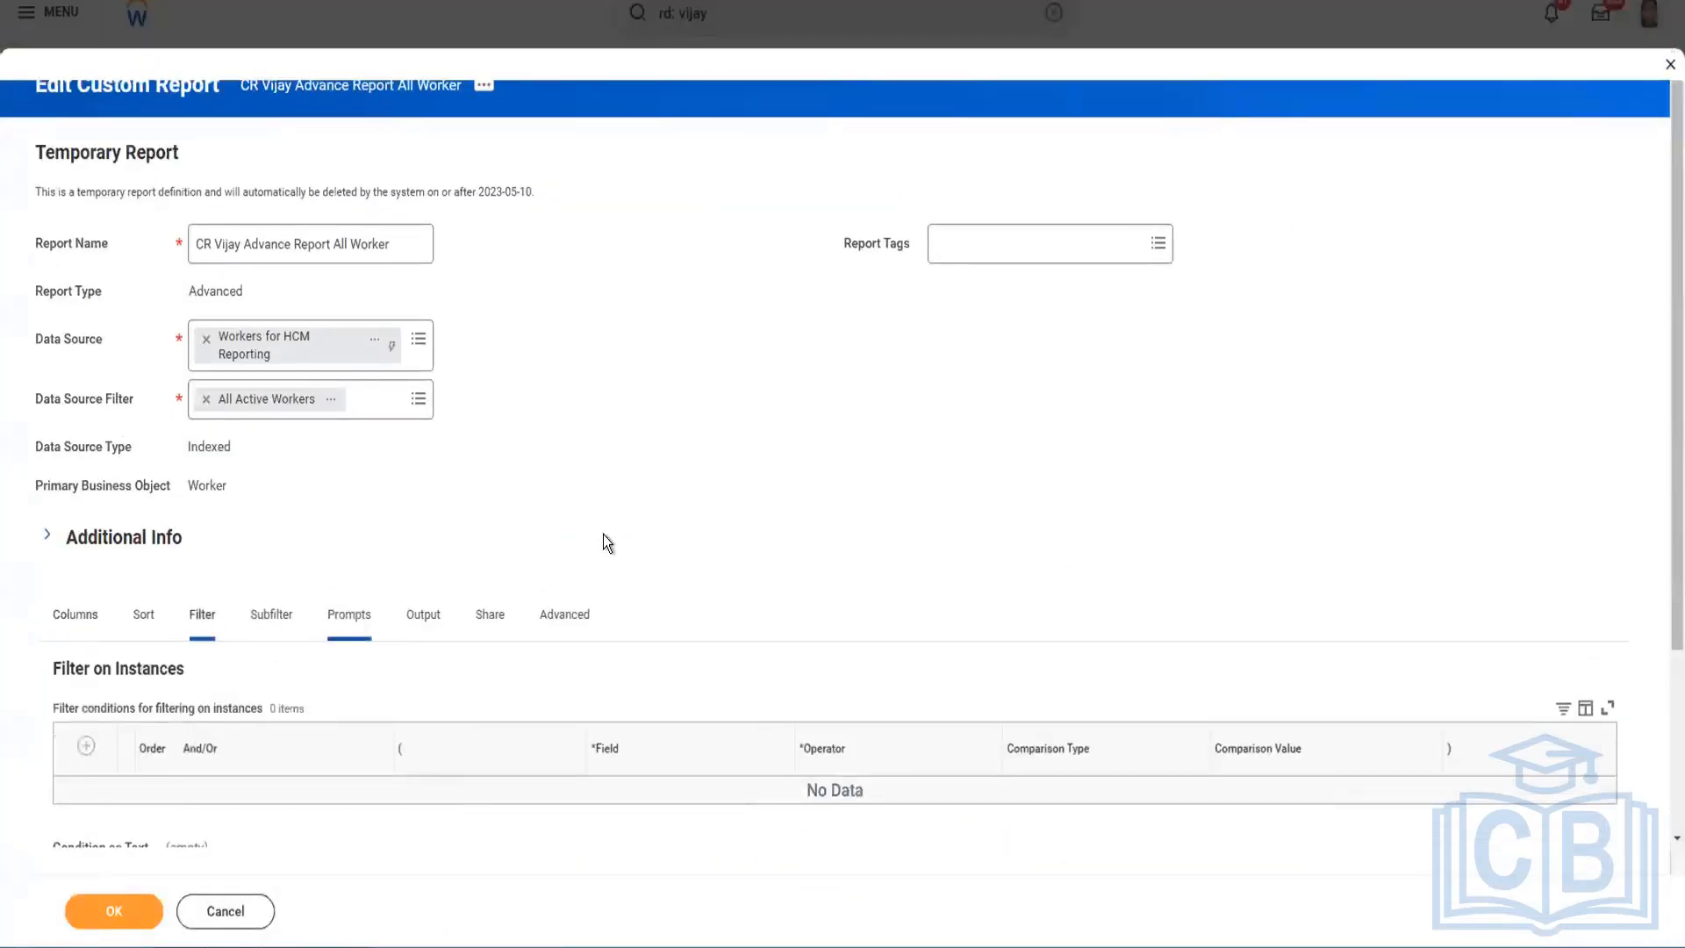
scroll(602, 538, "down", 5)
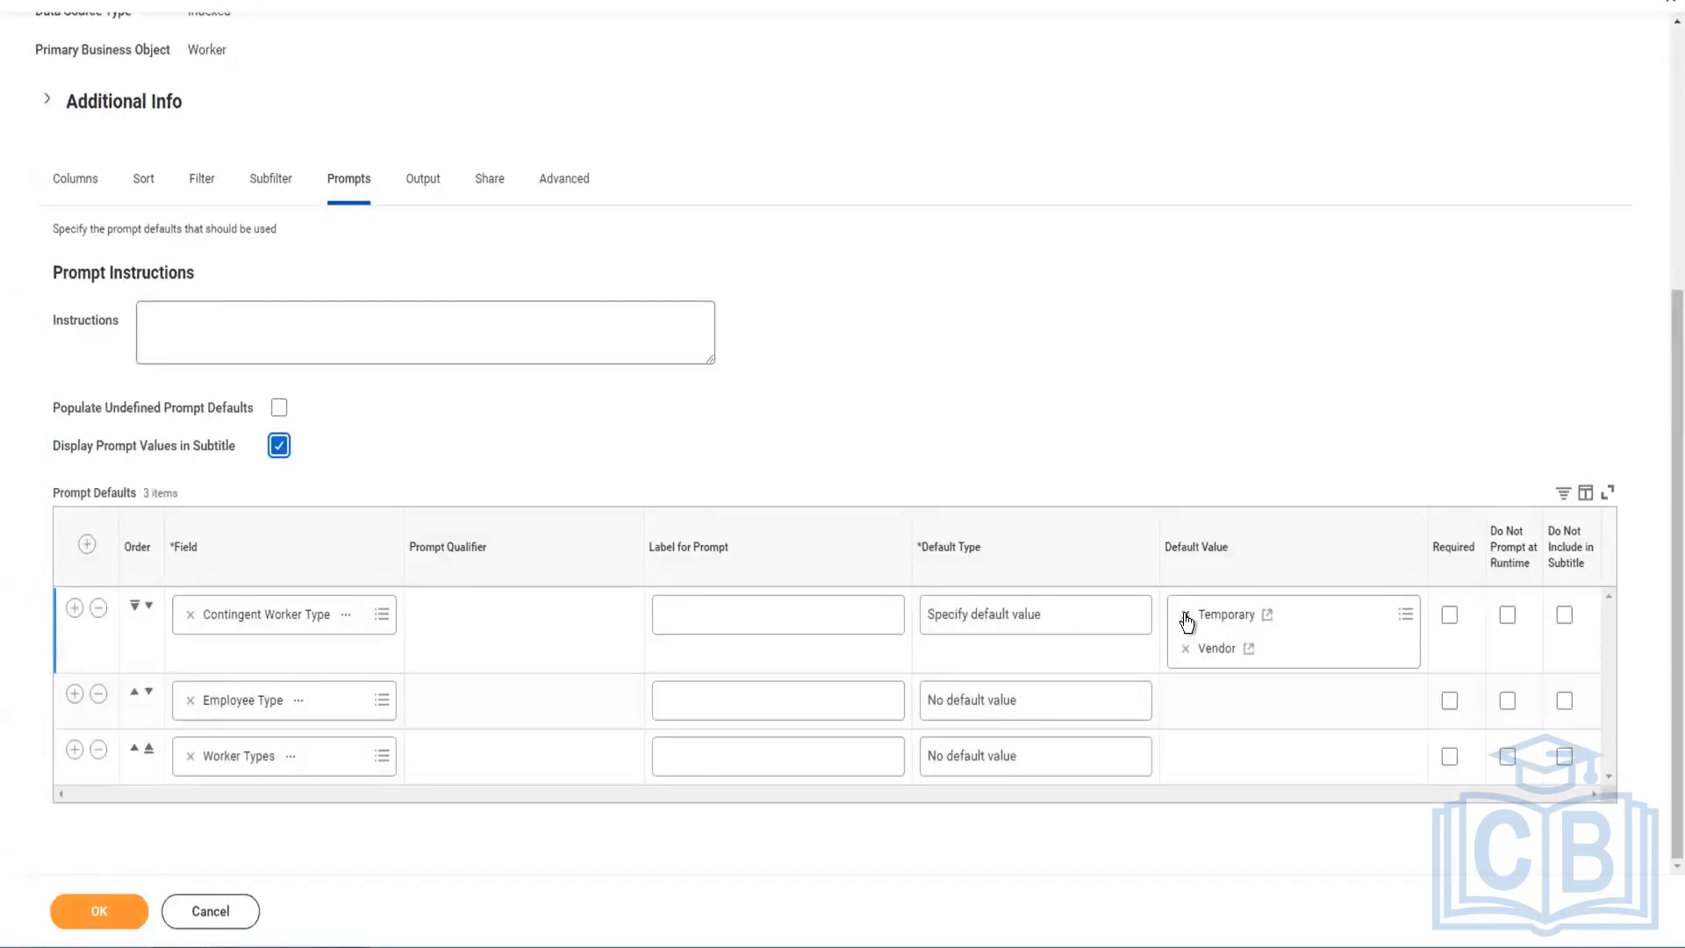
left_click(1187, 622)
left_click(1184, 644)
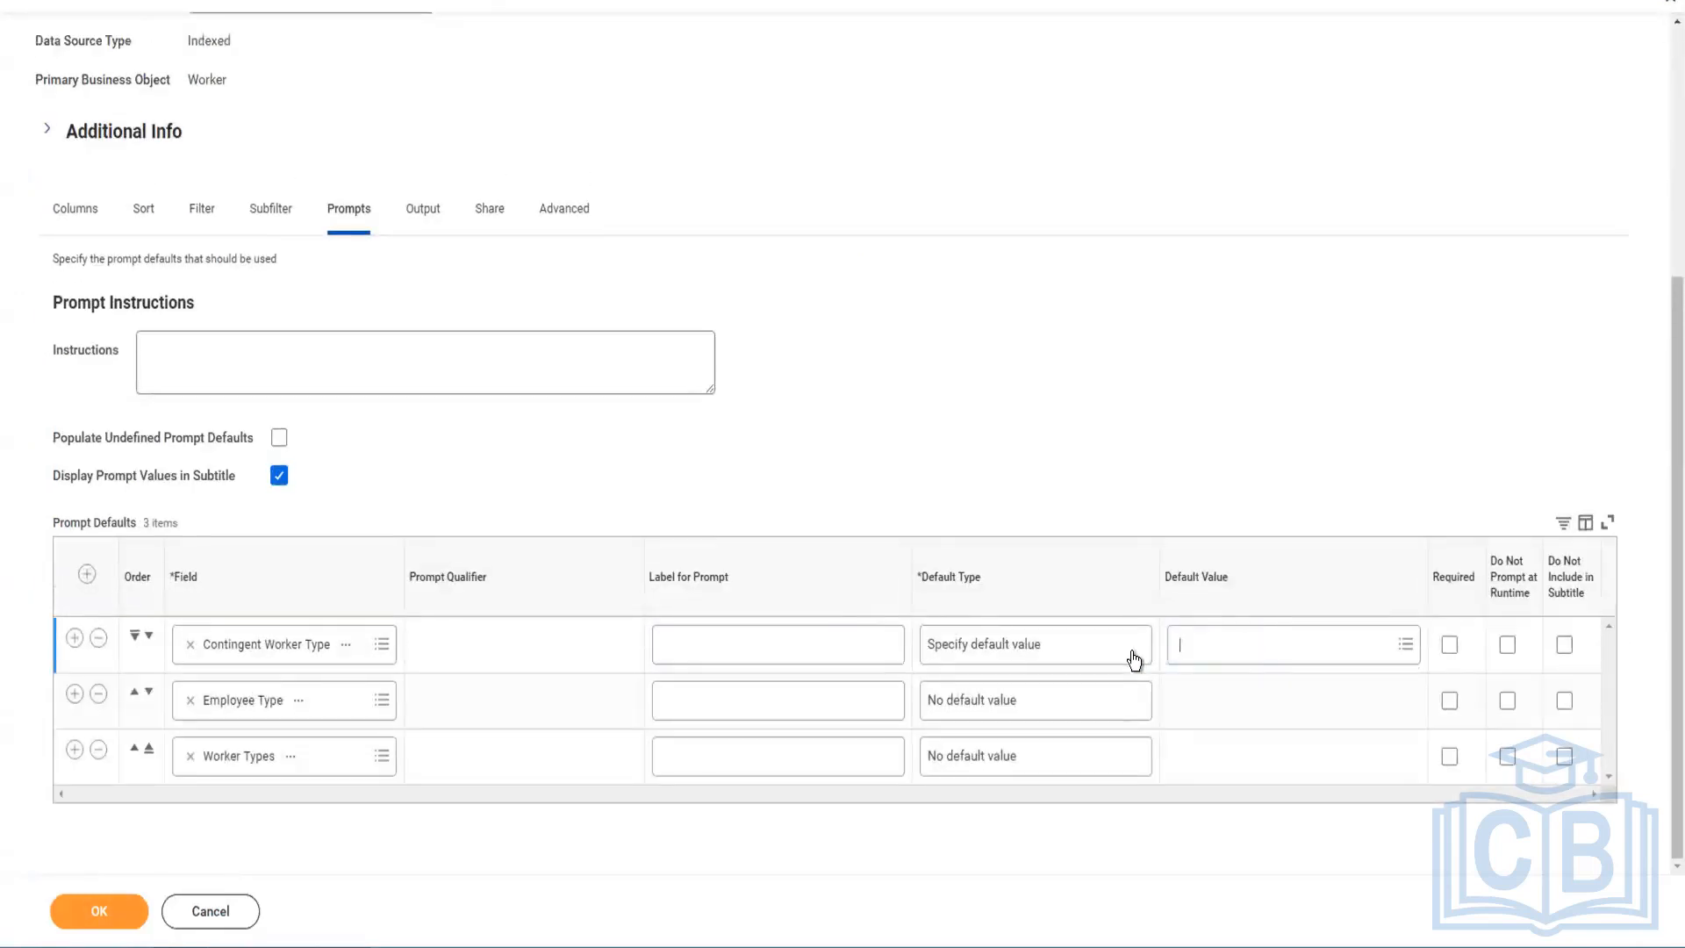
Step: Try Determine default value at runtime for the Contingent Worker Type prompt and open its default value choices
left_click(1105, 645)
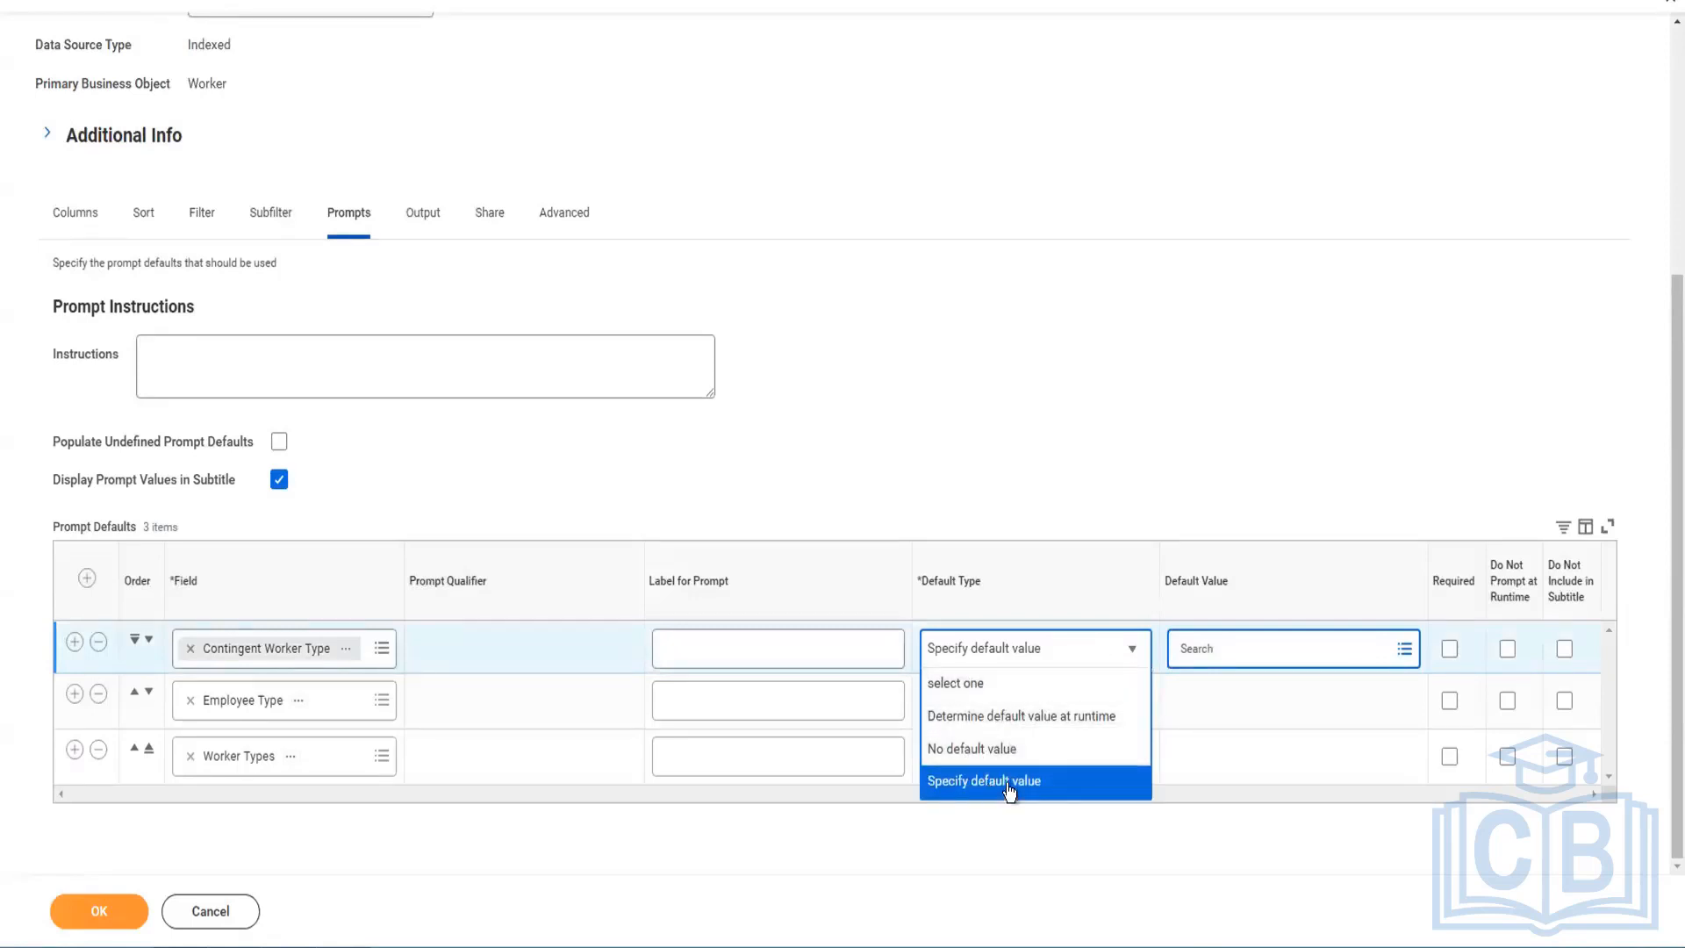
left_click(974, 718)
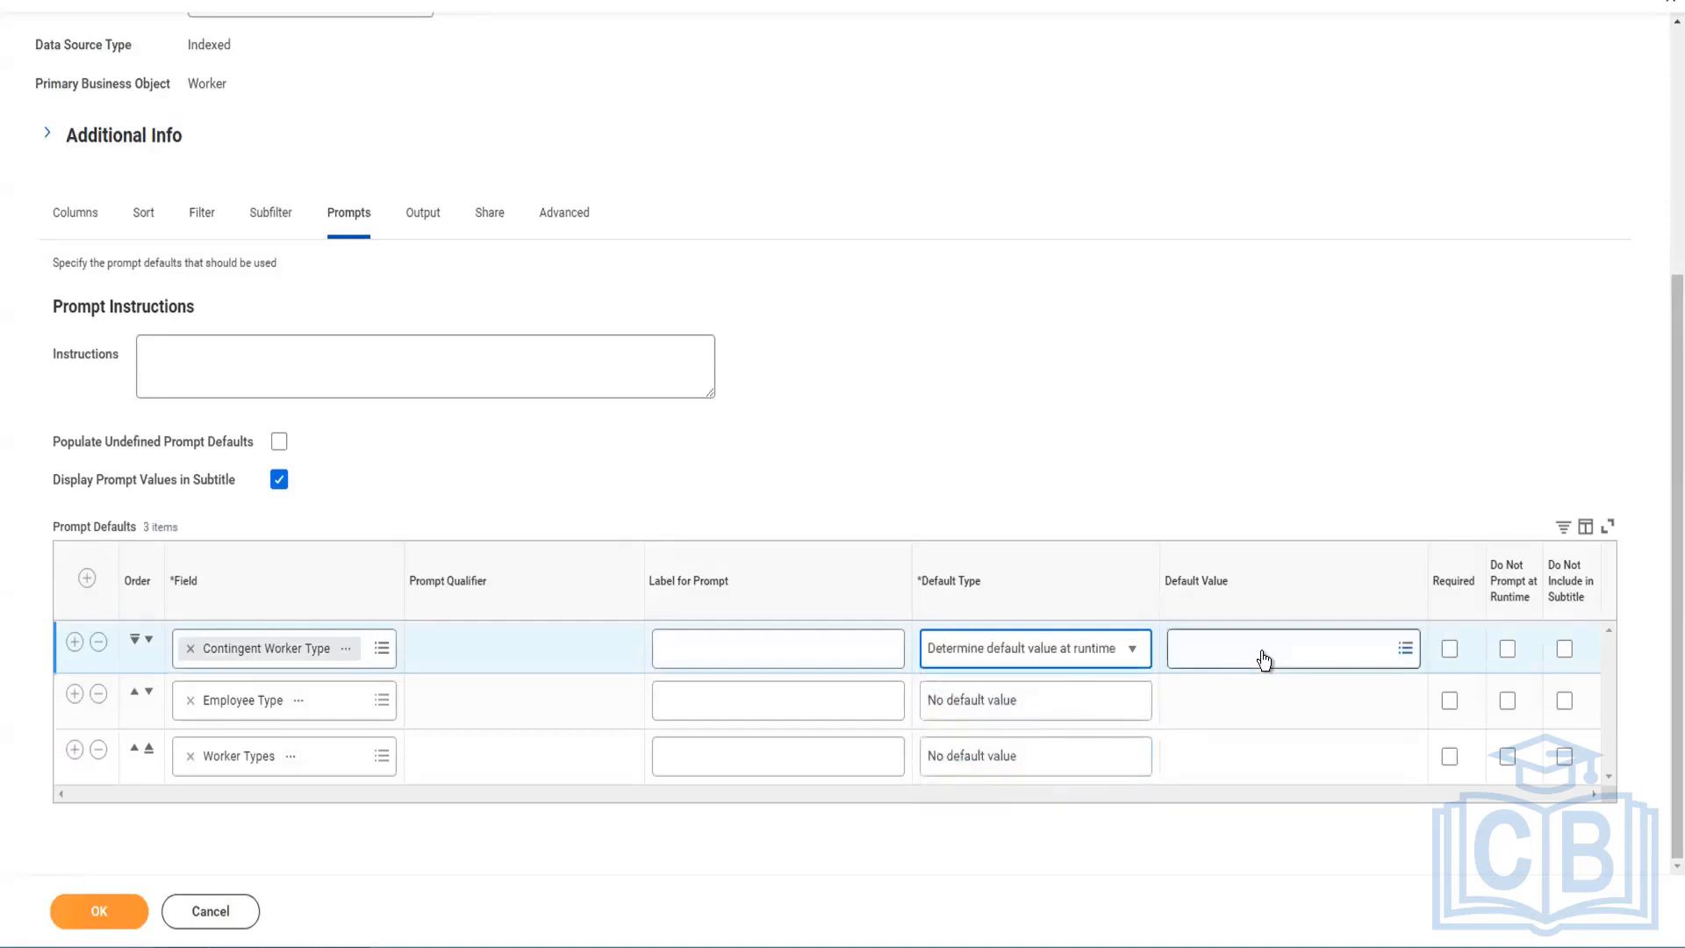
left_click(1216, 656)
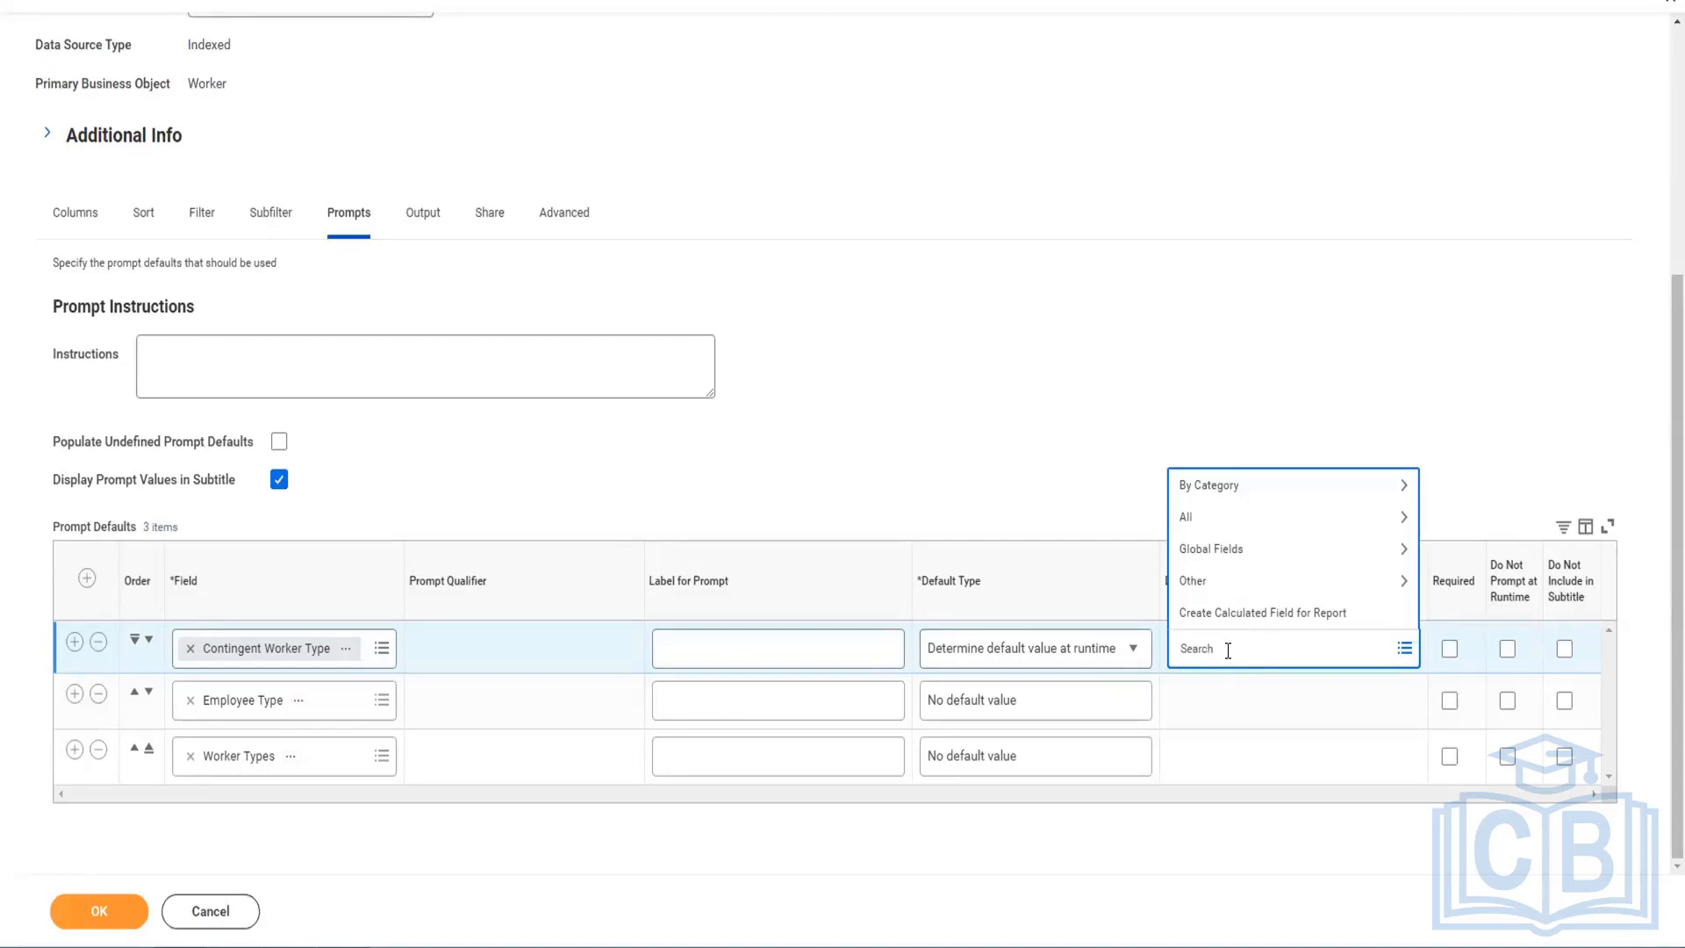
Step: Set the Contingent Worker Type prompt's default type to No default value and mark it as required
left_click(1131, 649)
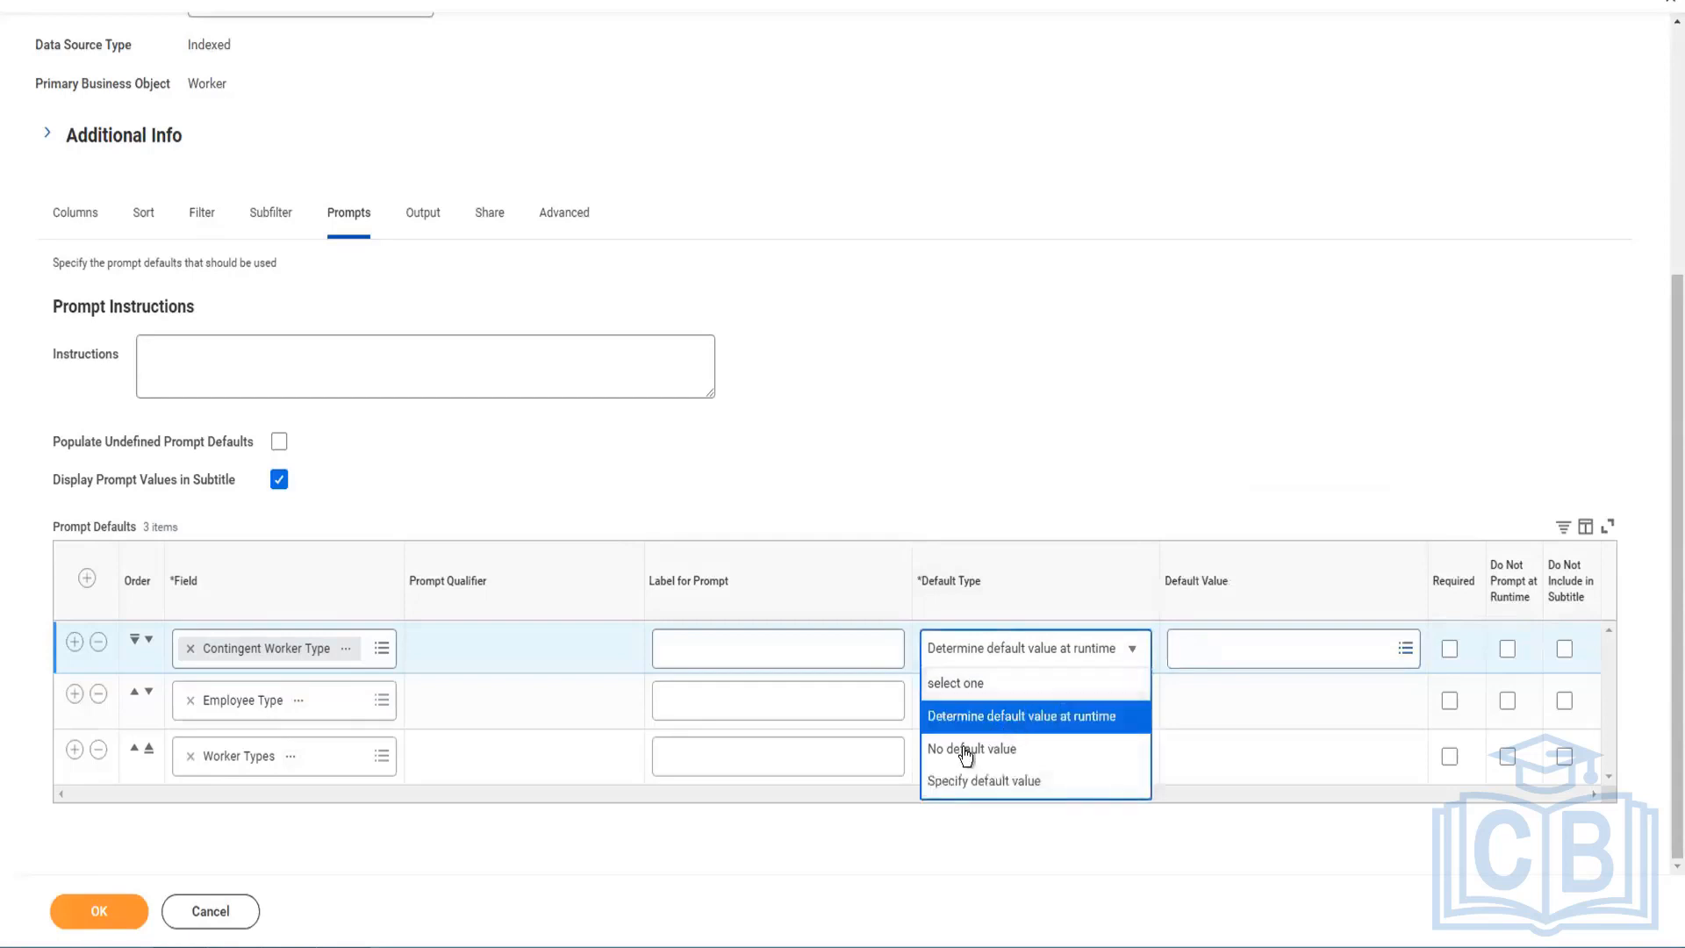
left_click(962, 747)
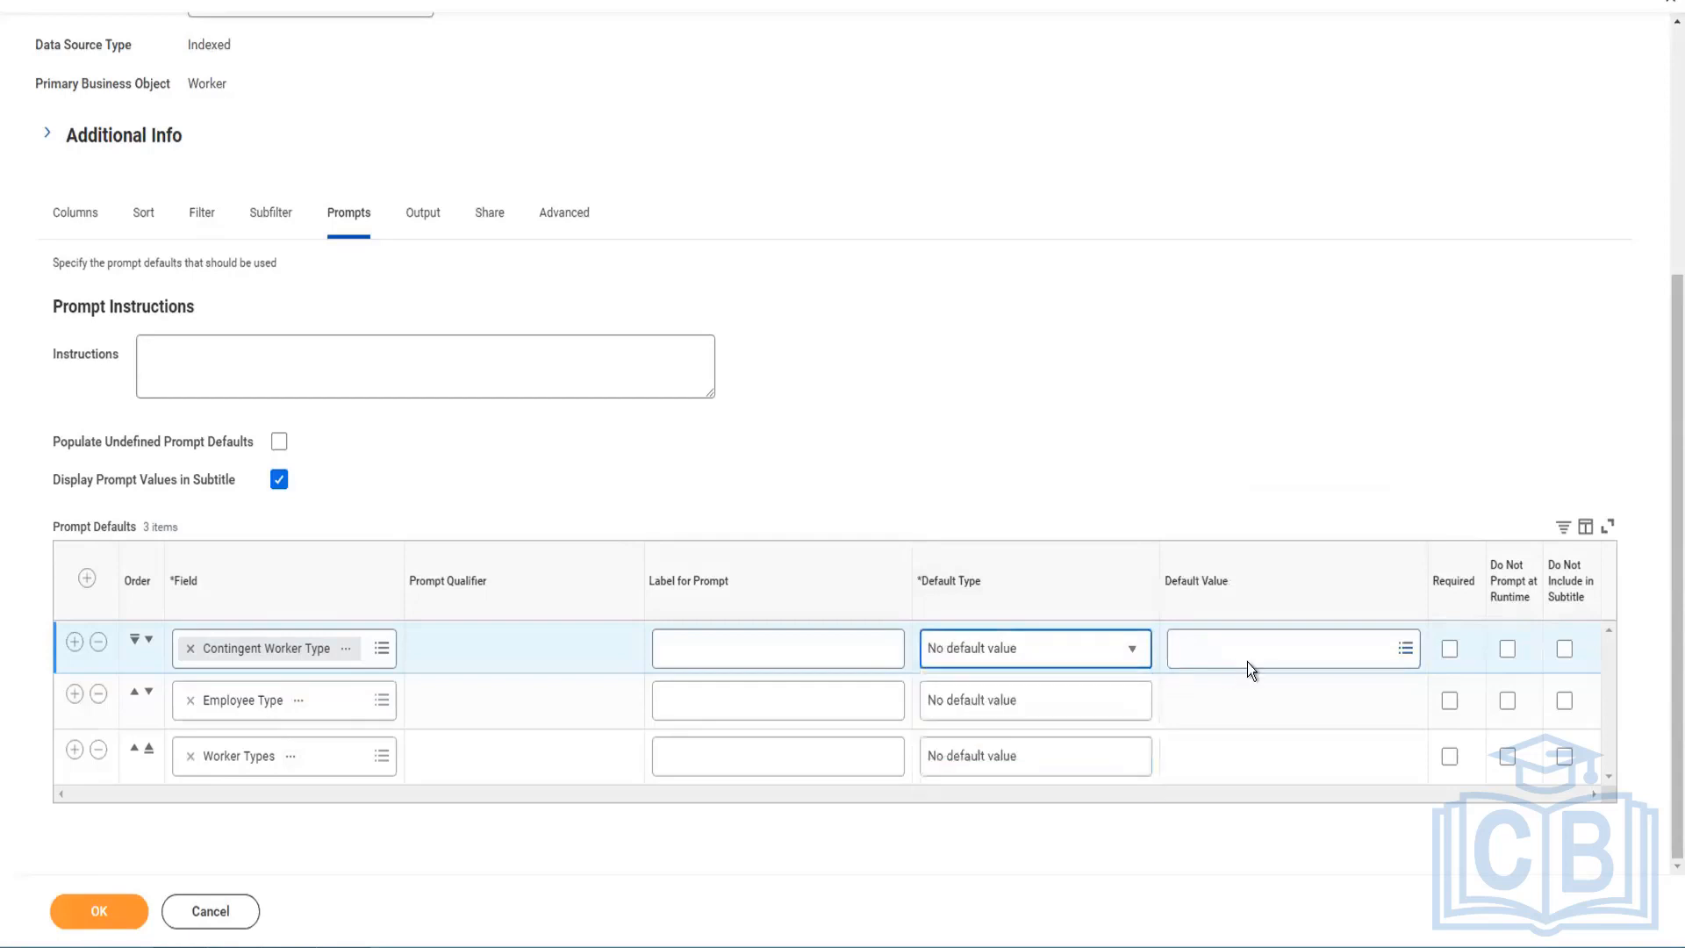
left_click(1450, 650)
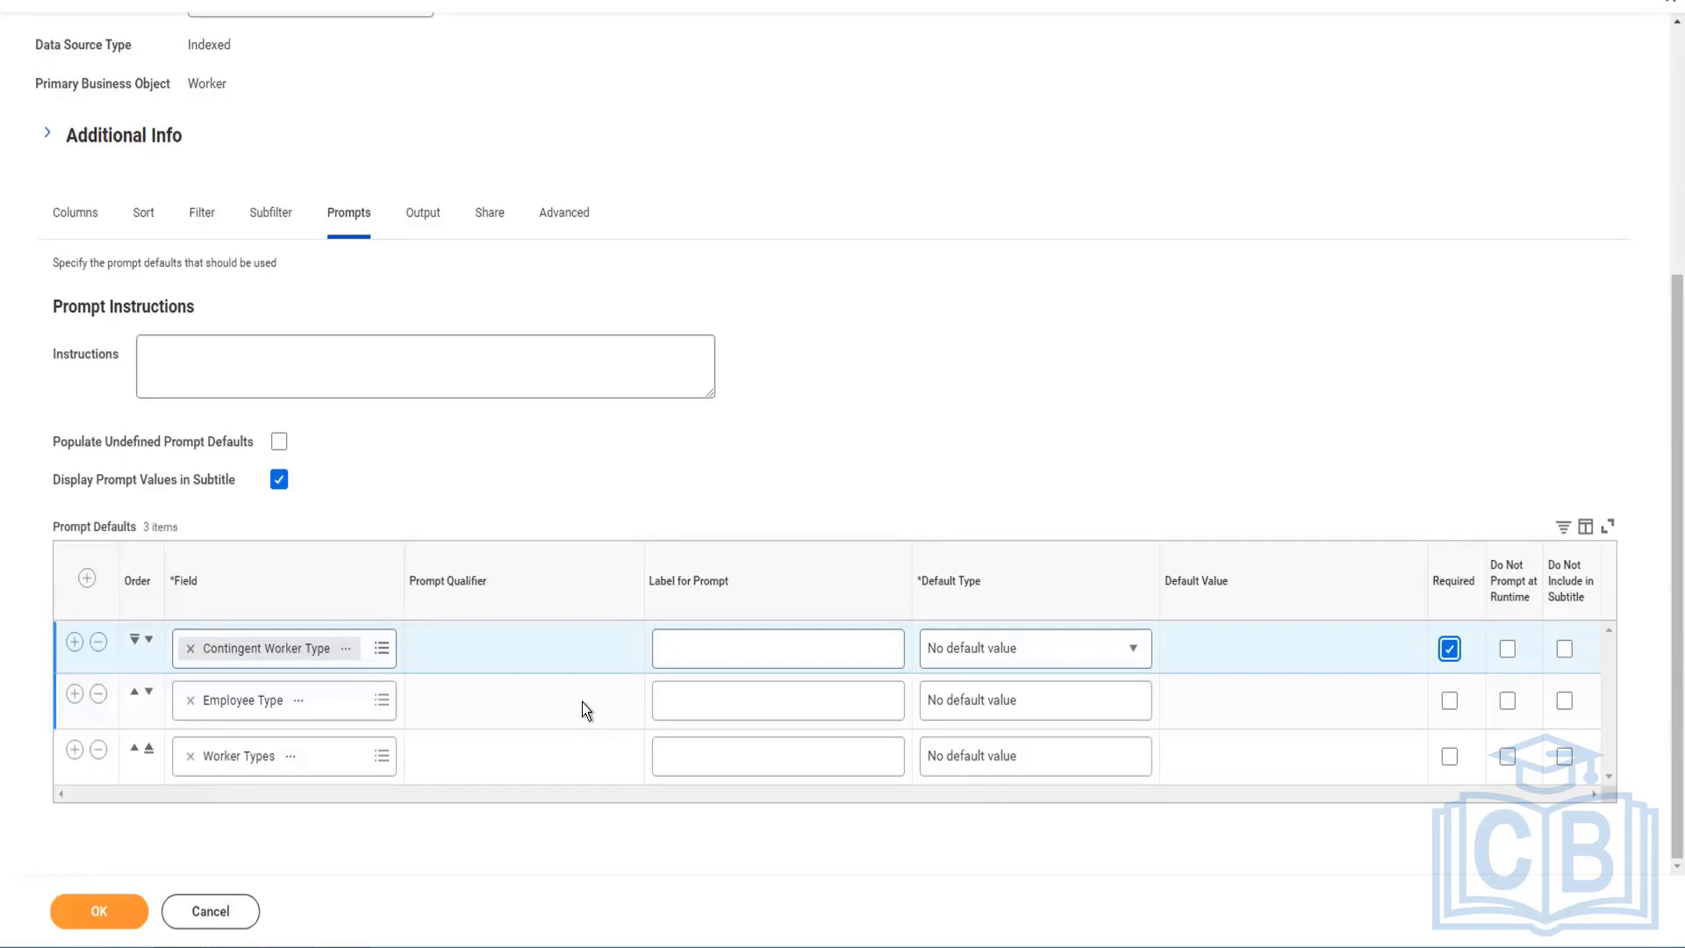
Step: Turn on Do Not Prompt at Runtime for the Employee Type prompt and save the report
left_click(1507, 649)
left_click(1507, 650)
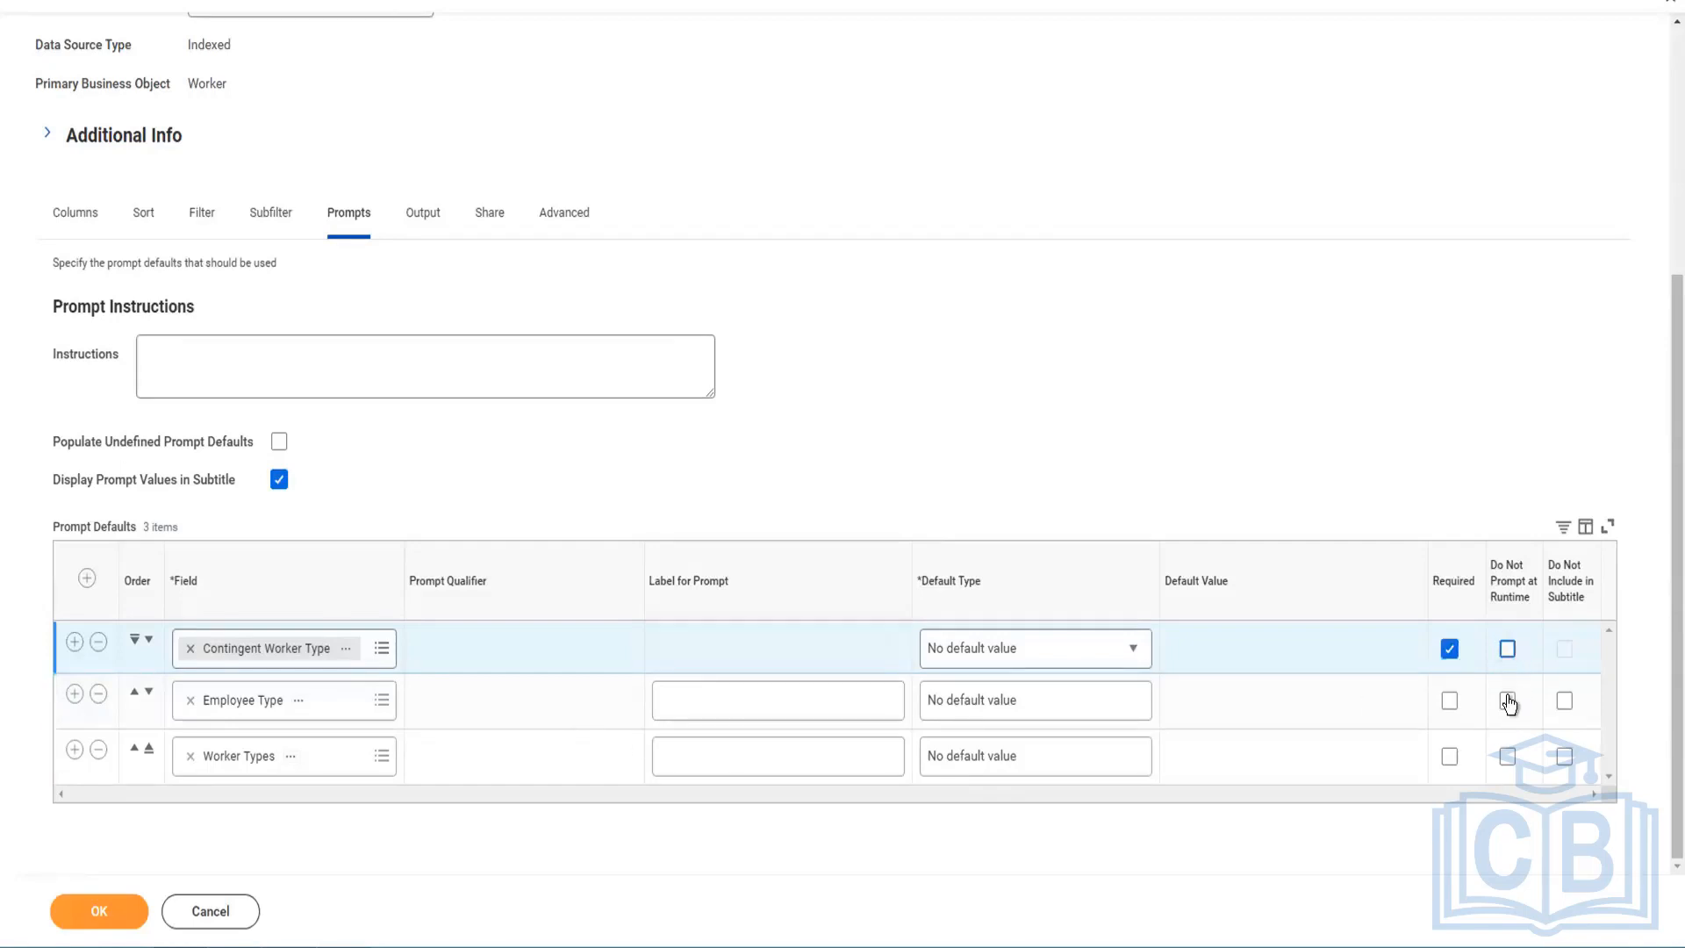
left_click(1508, 702)
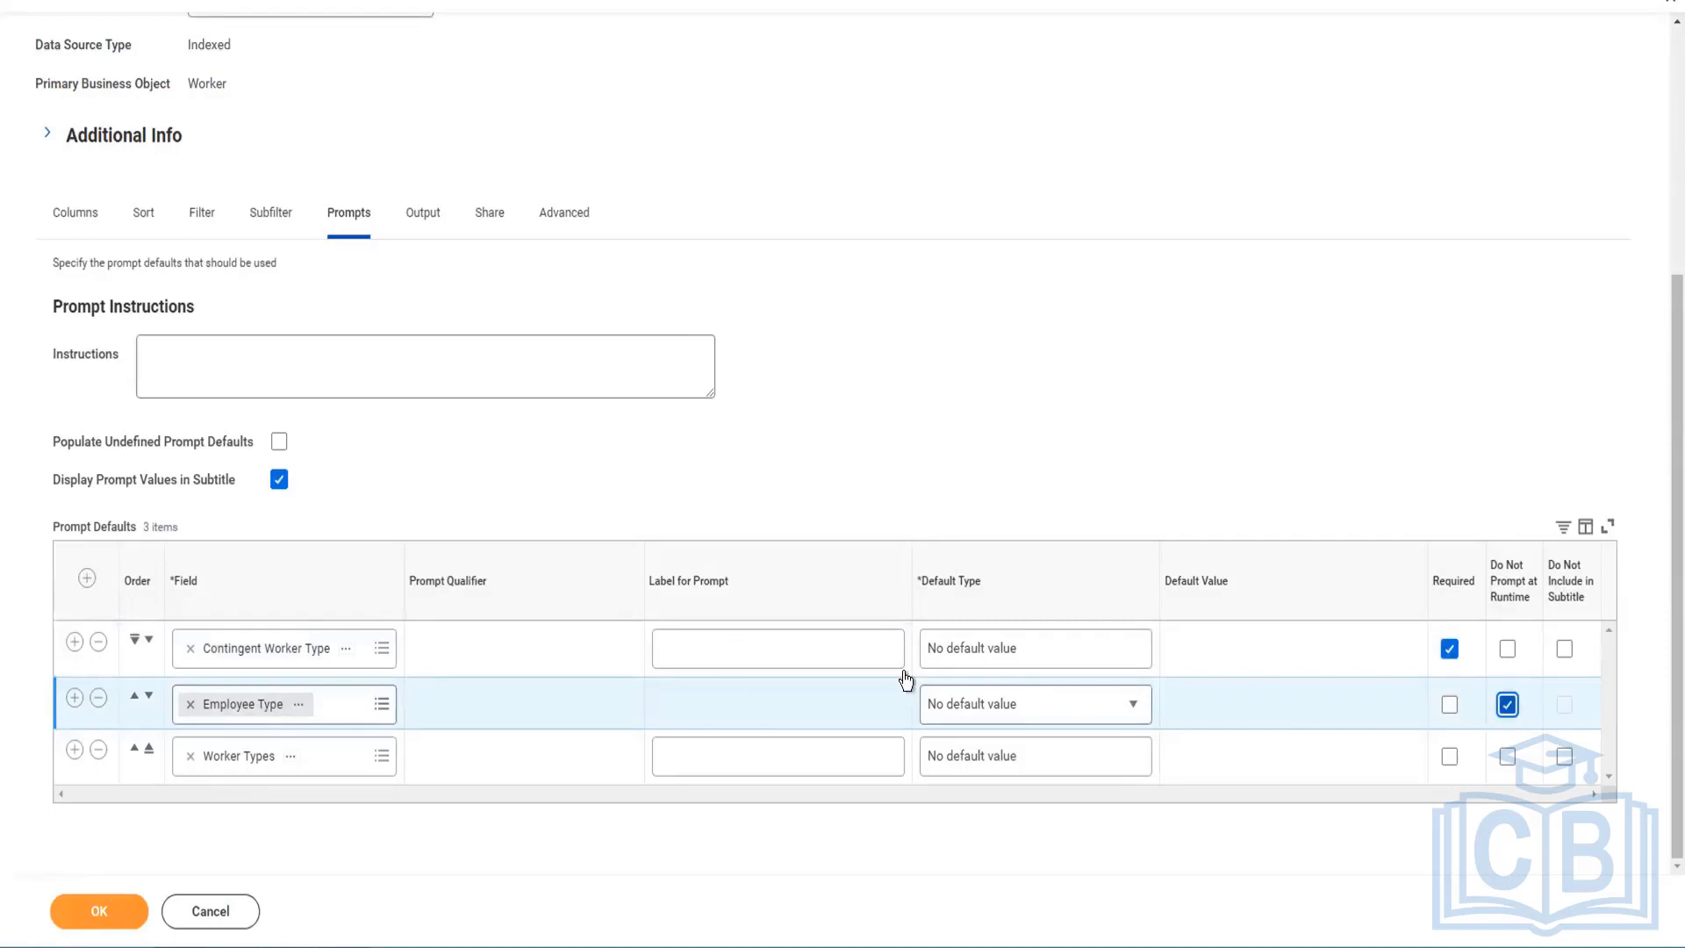
left_click(107, 909)
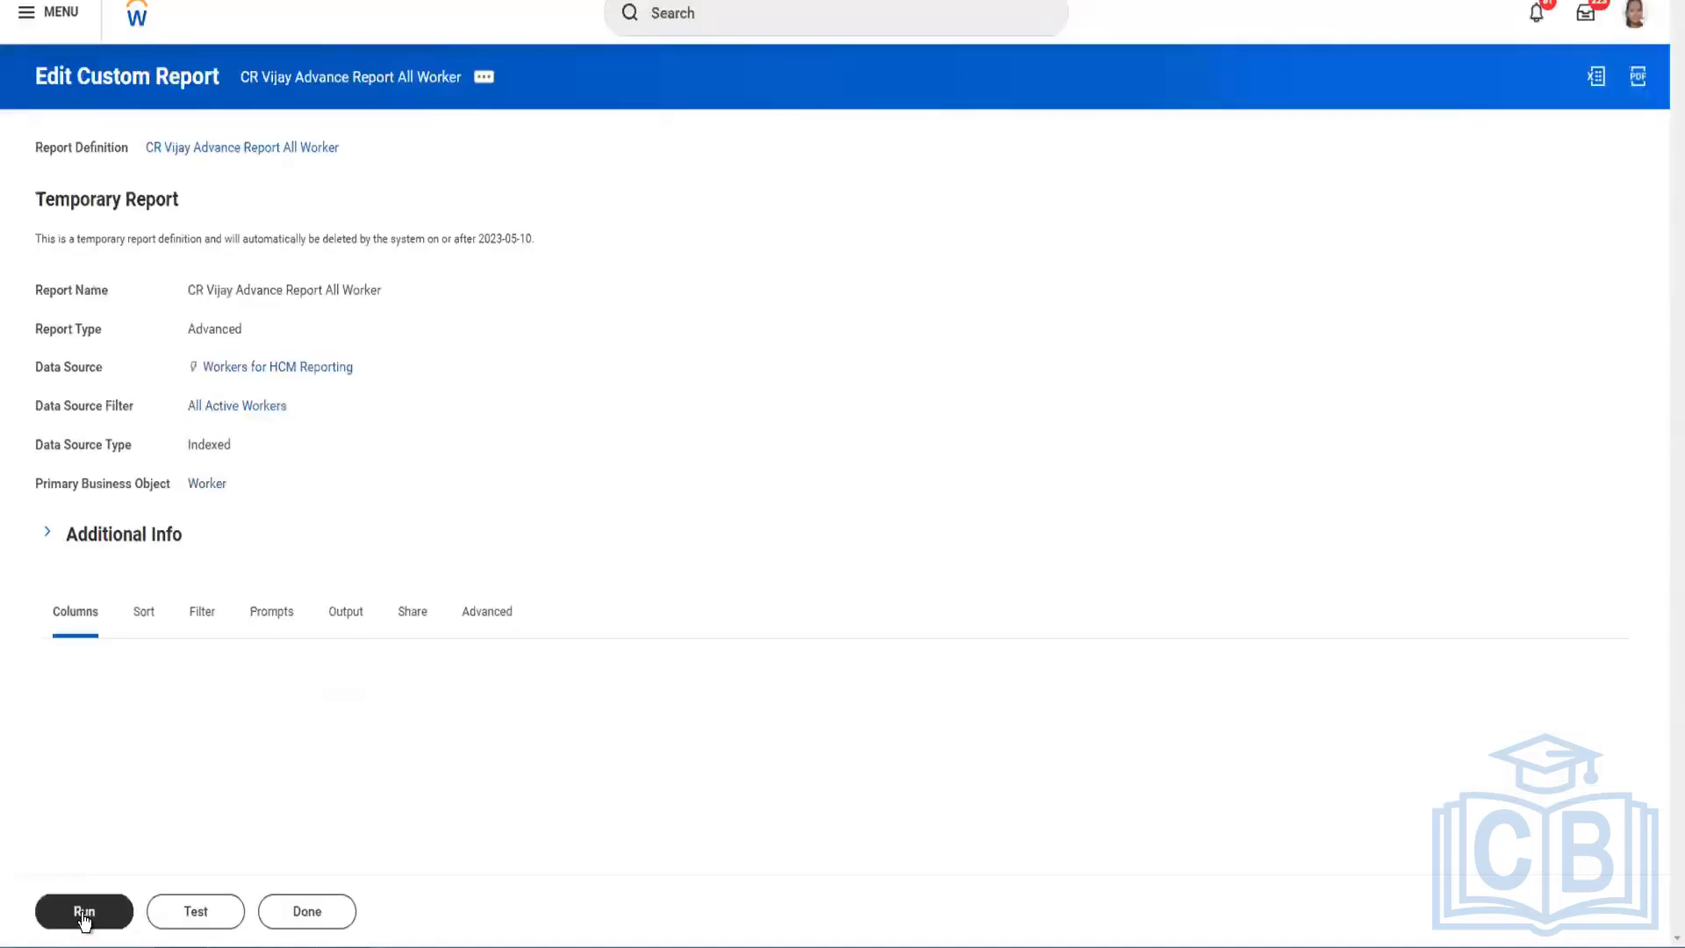
Step: Try to run the report with Contingent Worker Type and Worker Types left blank, and cancel the run
left_click(84, 913)
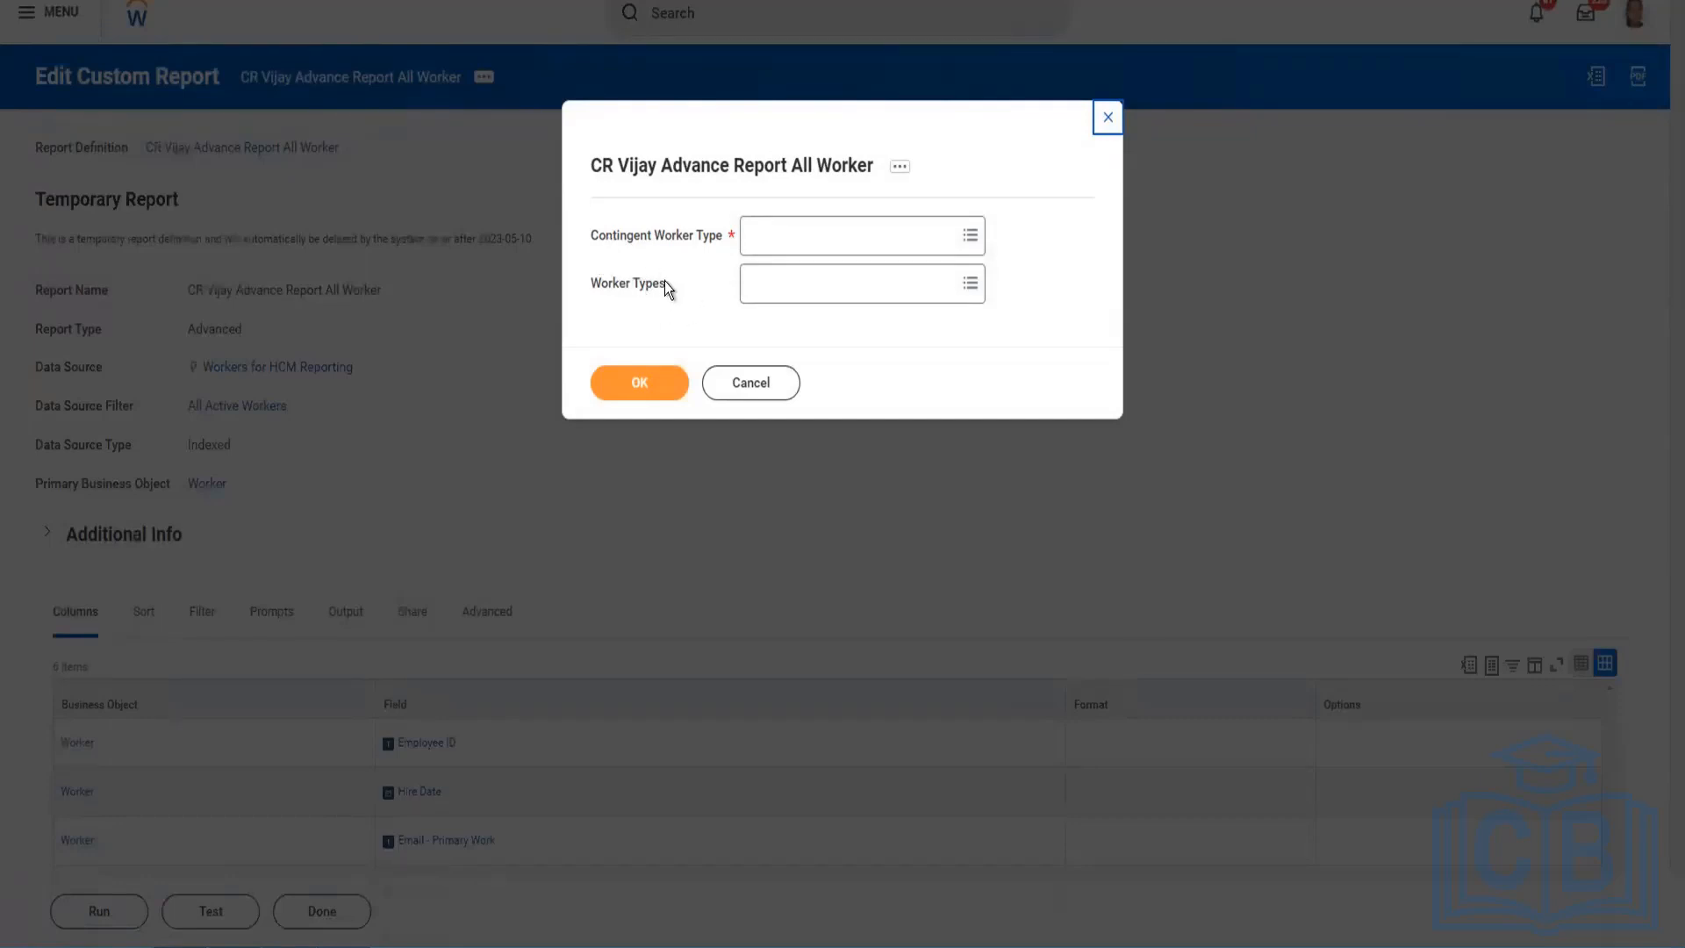
left_click(805, 286)
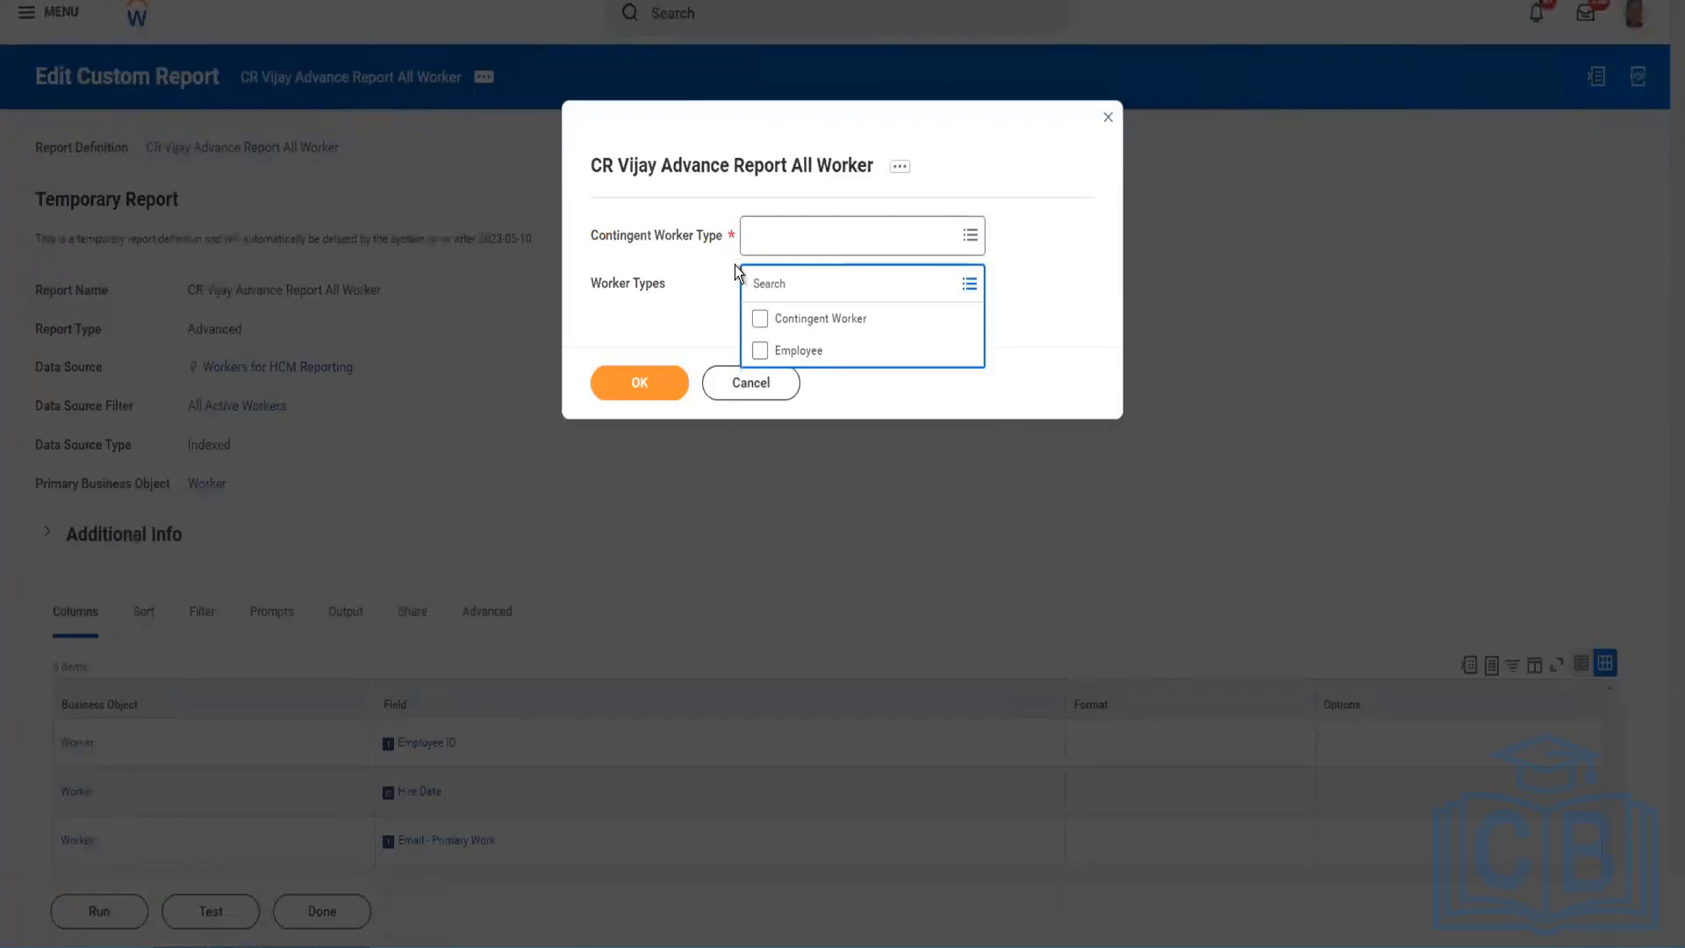
left_click(681, 279)
left_click(636, 382)
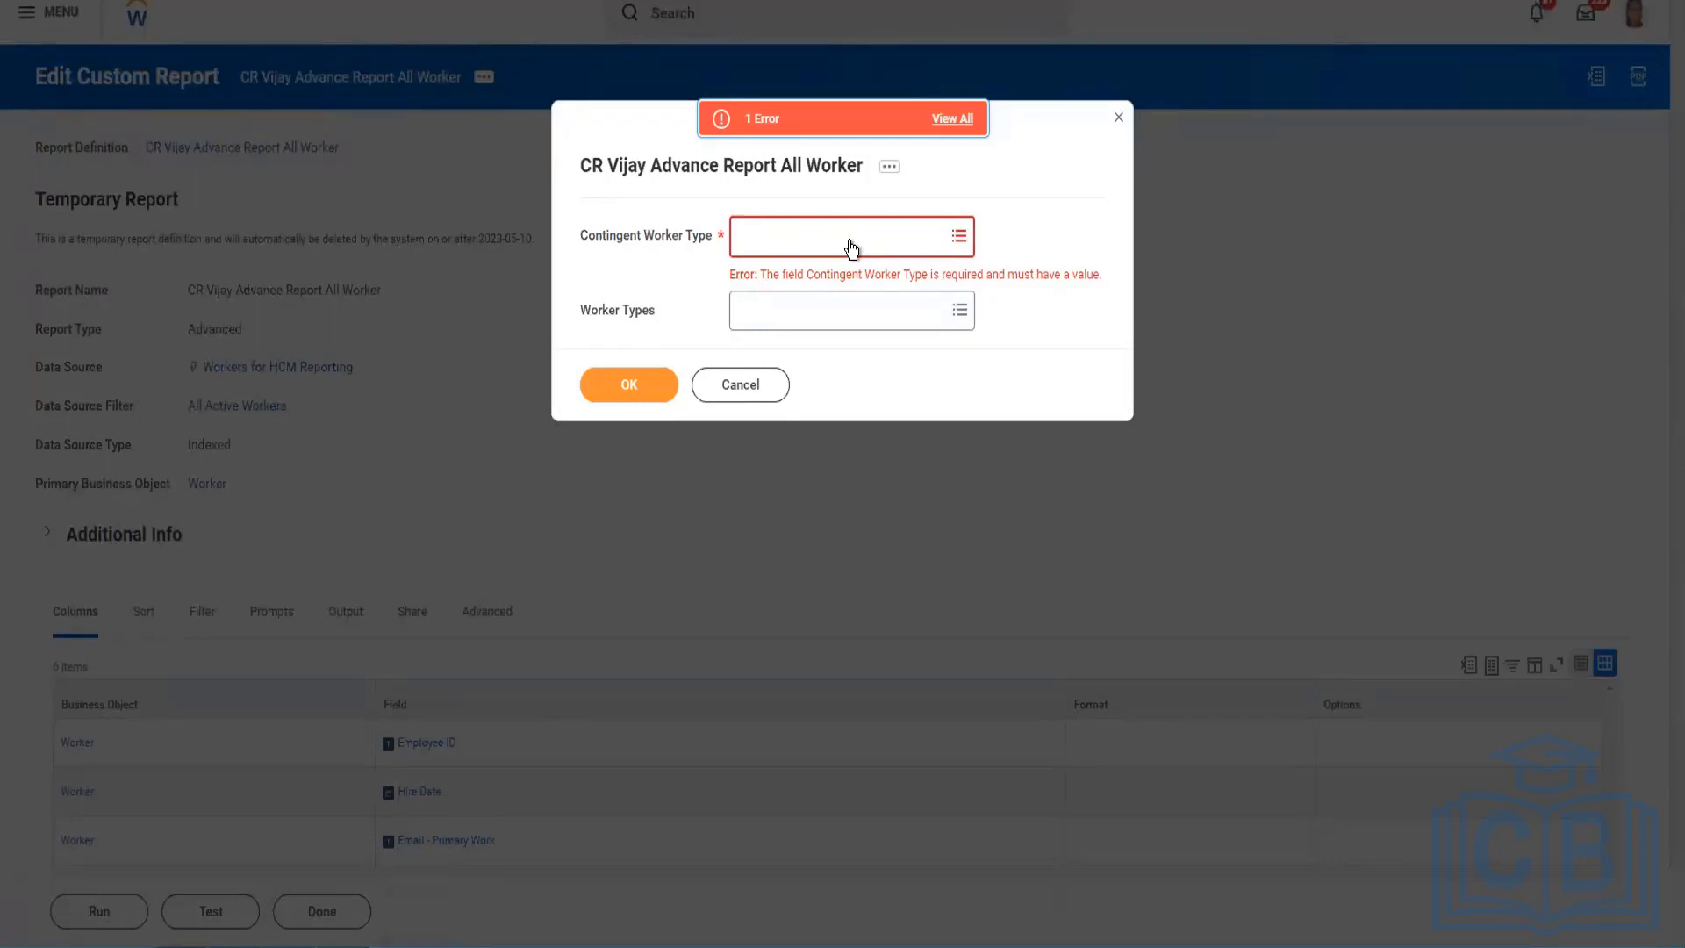
left_click(740, 386)
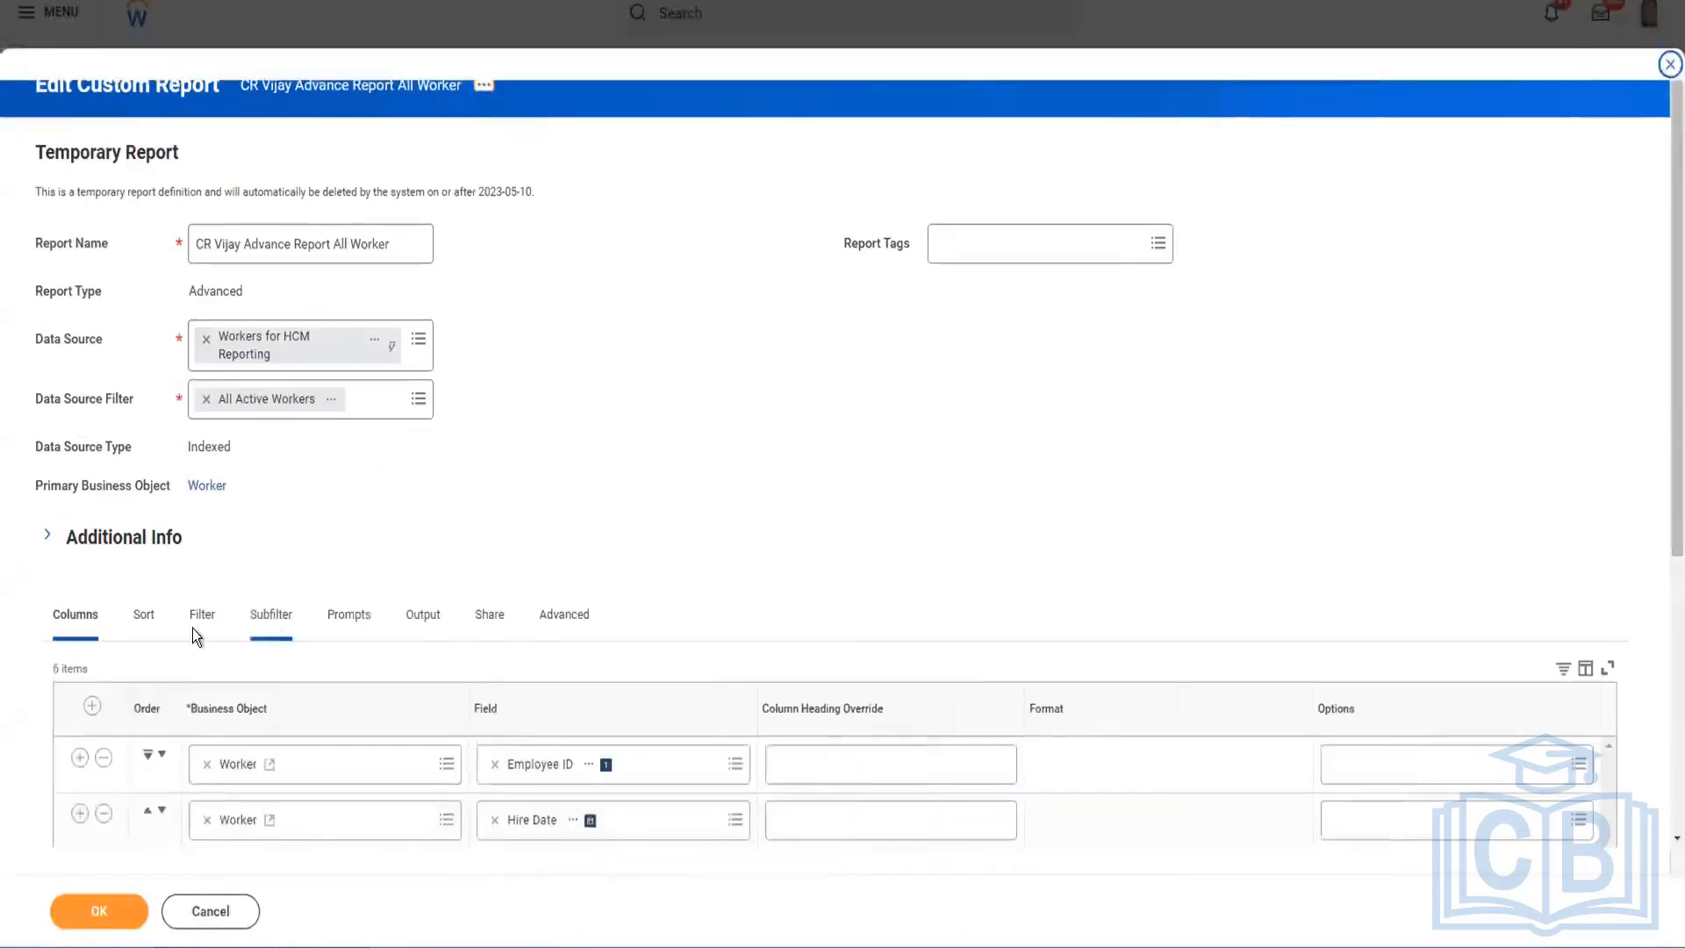
Step: In the reopened report, make Contingent Worker Type optional and turn on Do Not Prompt at Runtime for Contingent Worker Type and Worker Types
left_click(196, 617)
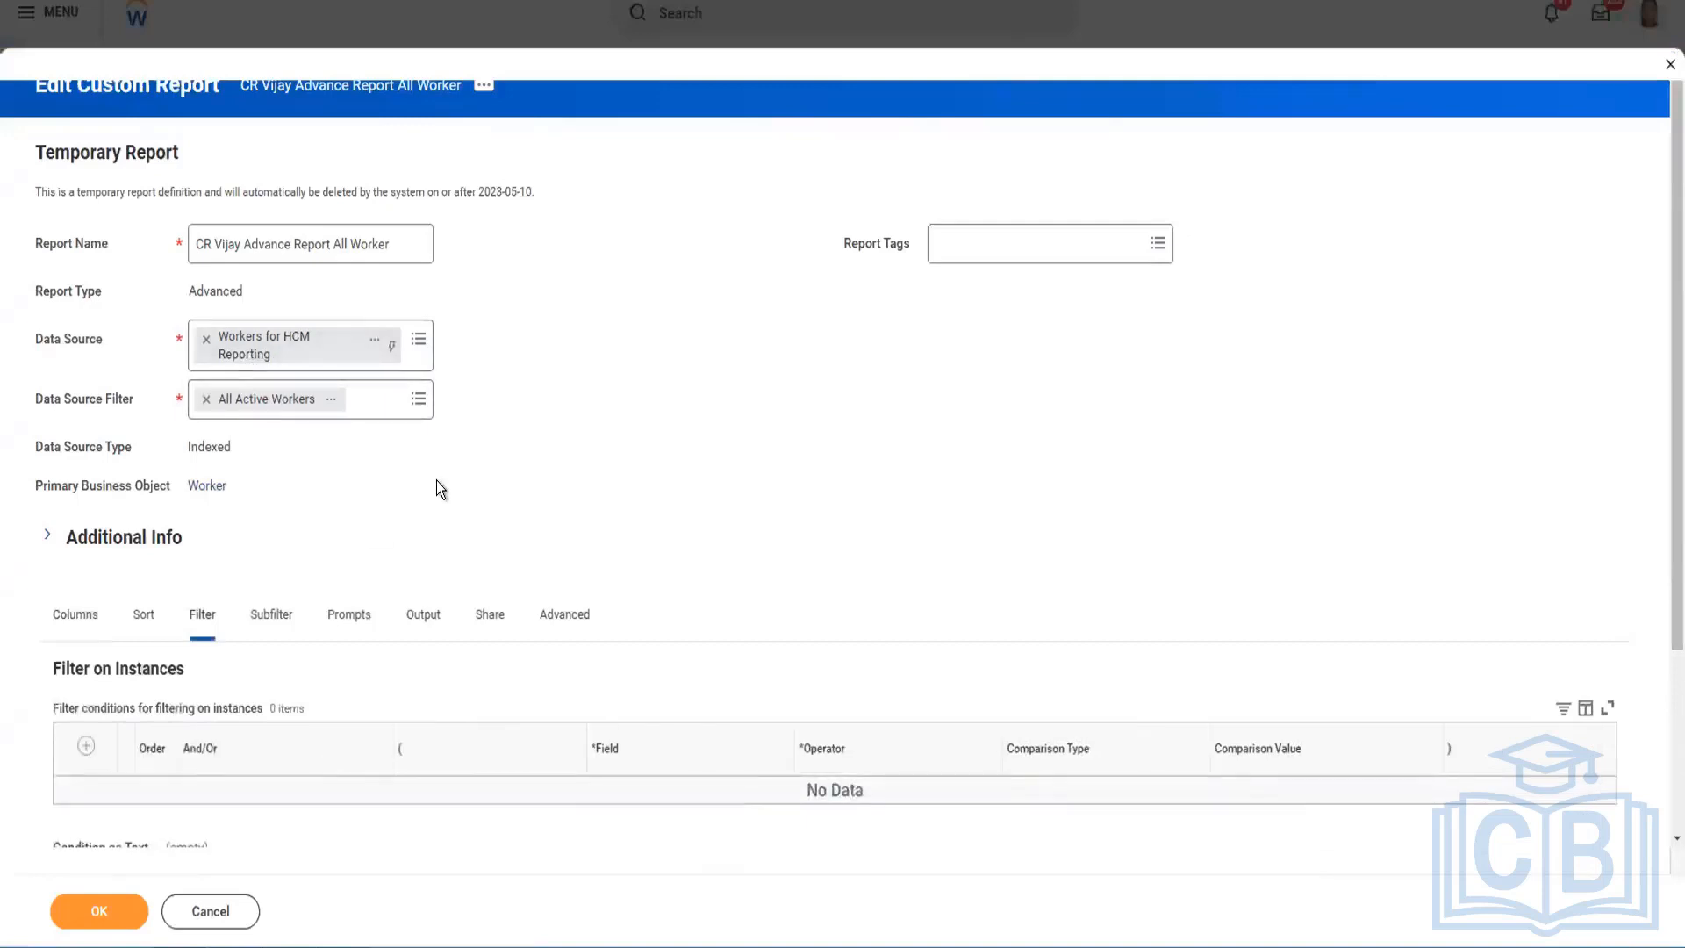
scroll(435, 481, "down", 3)
left_click(333, 396)
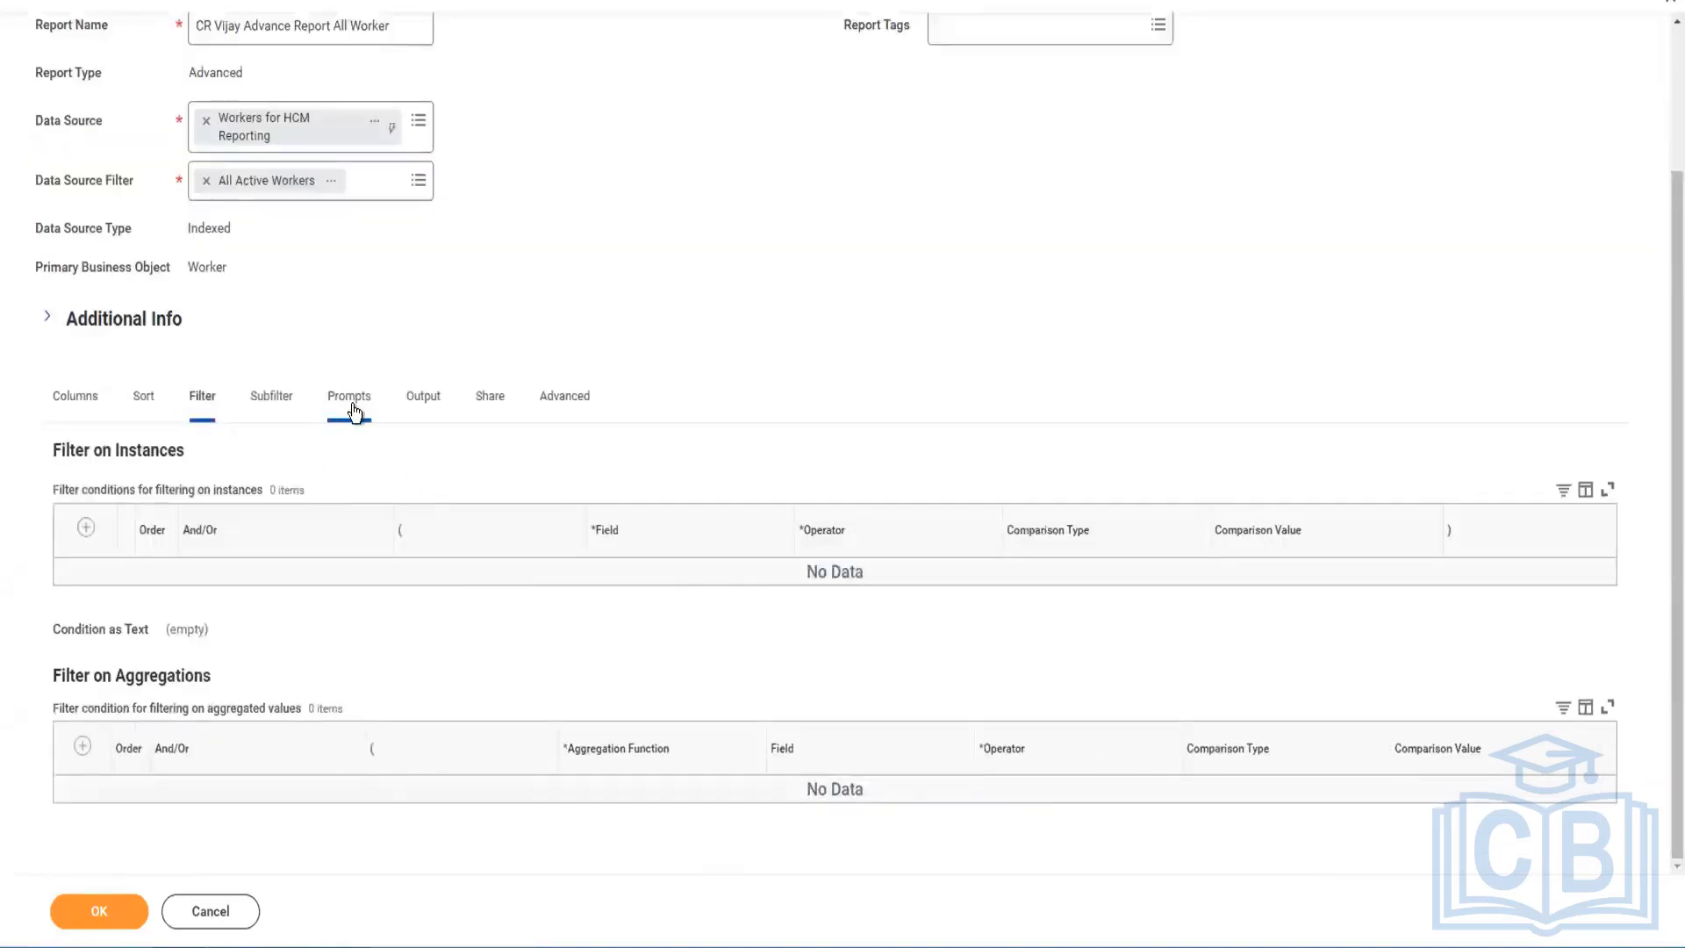
scroll(528, 543, "down", 2)
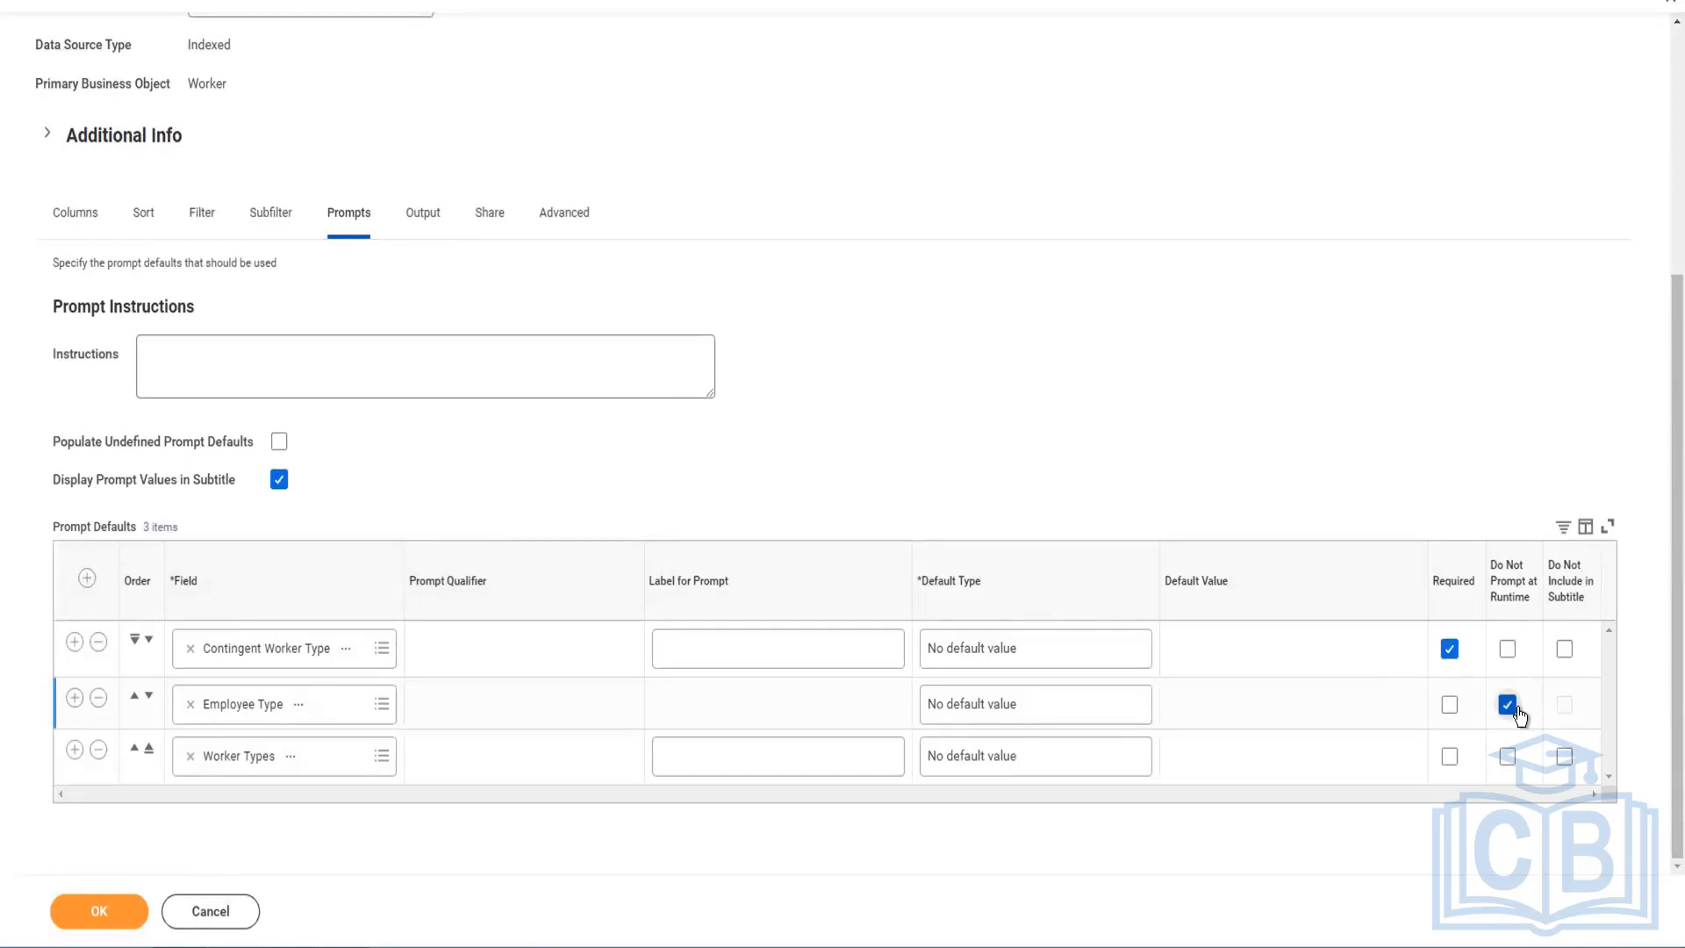
left_click(1450, 649)
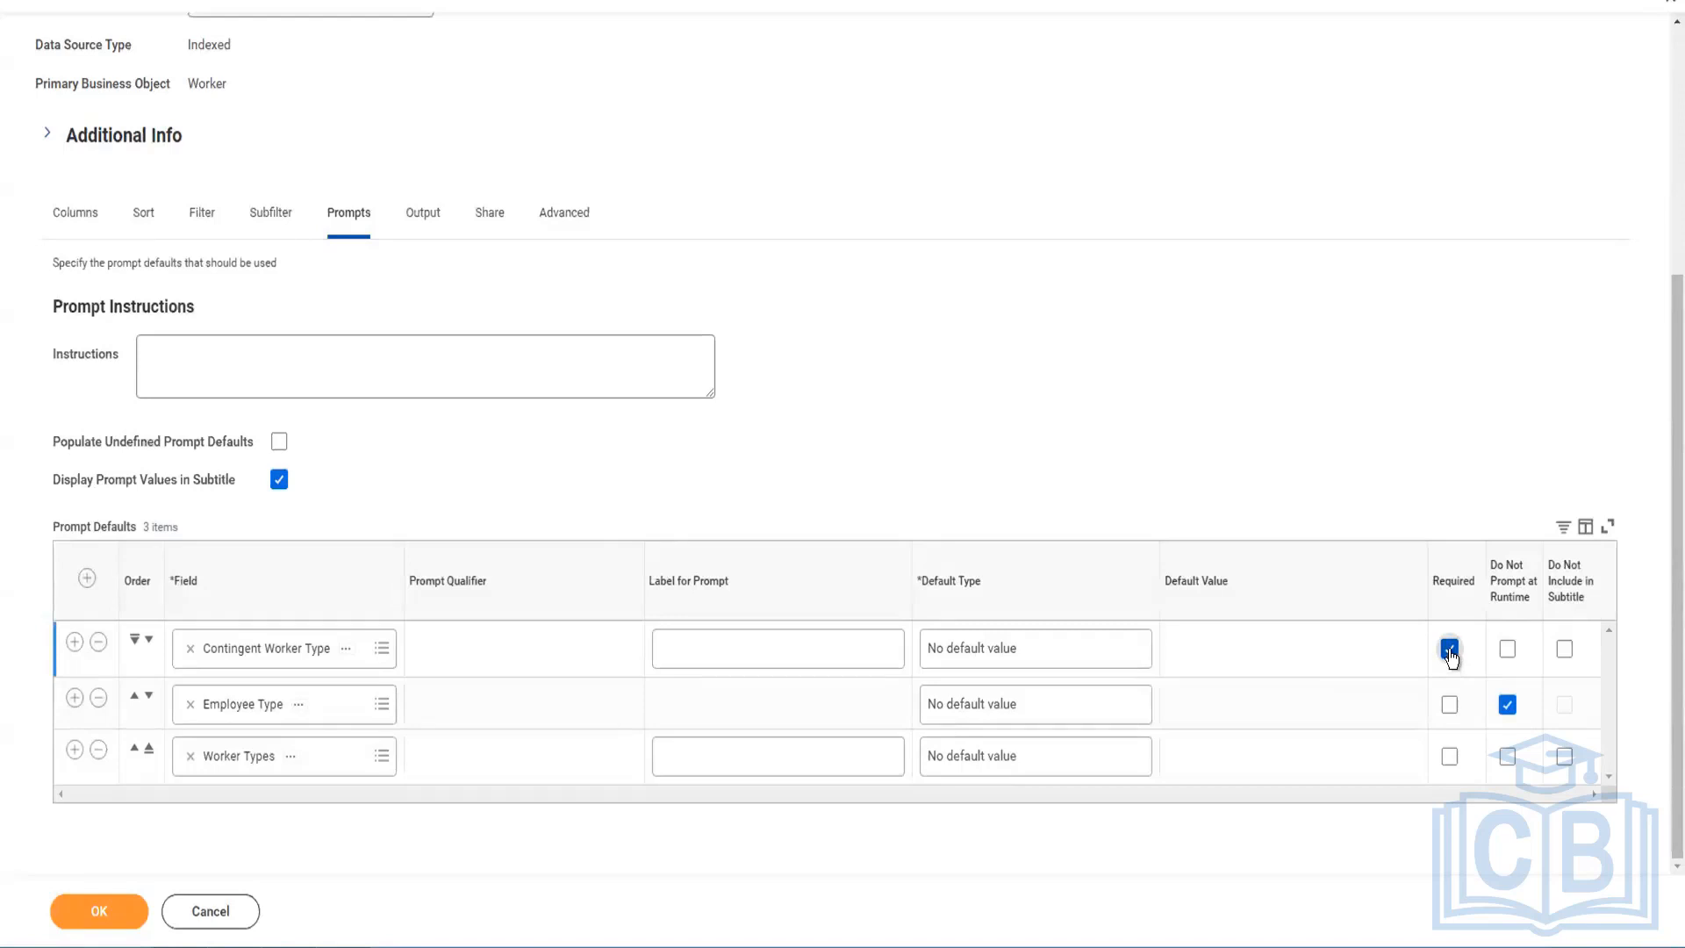
left_click(1508, 652)
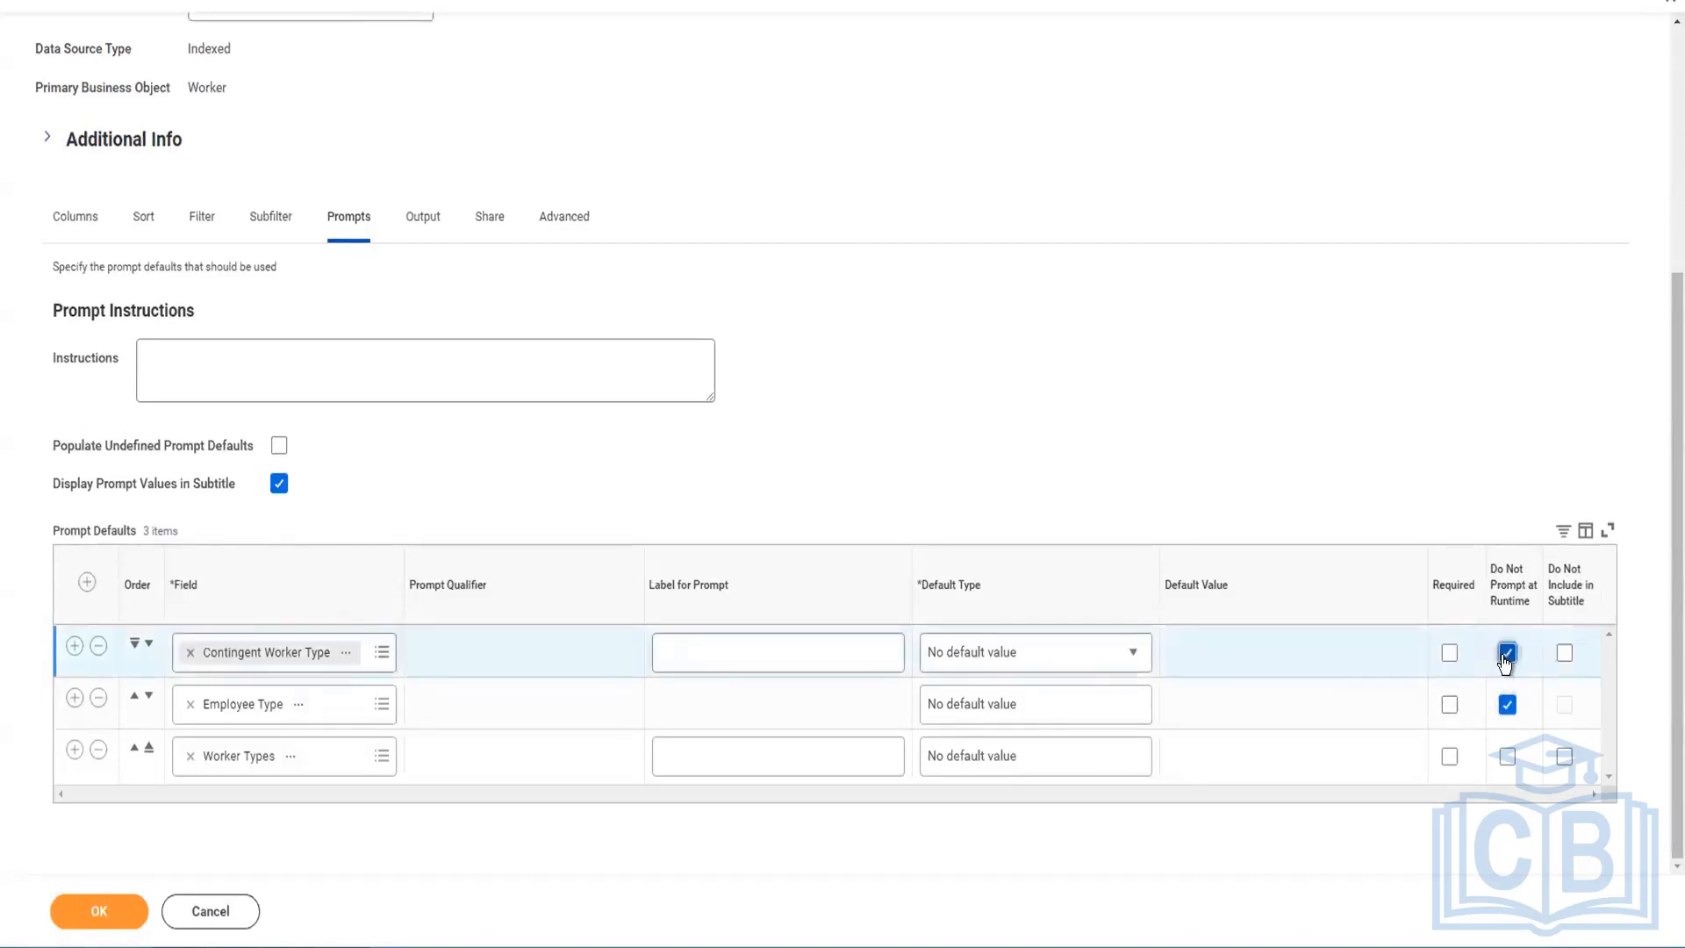
left_click(1507, 757)
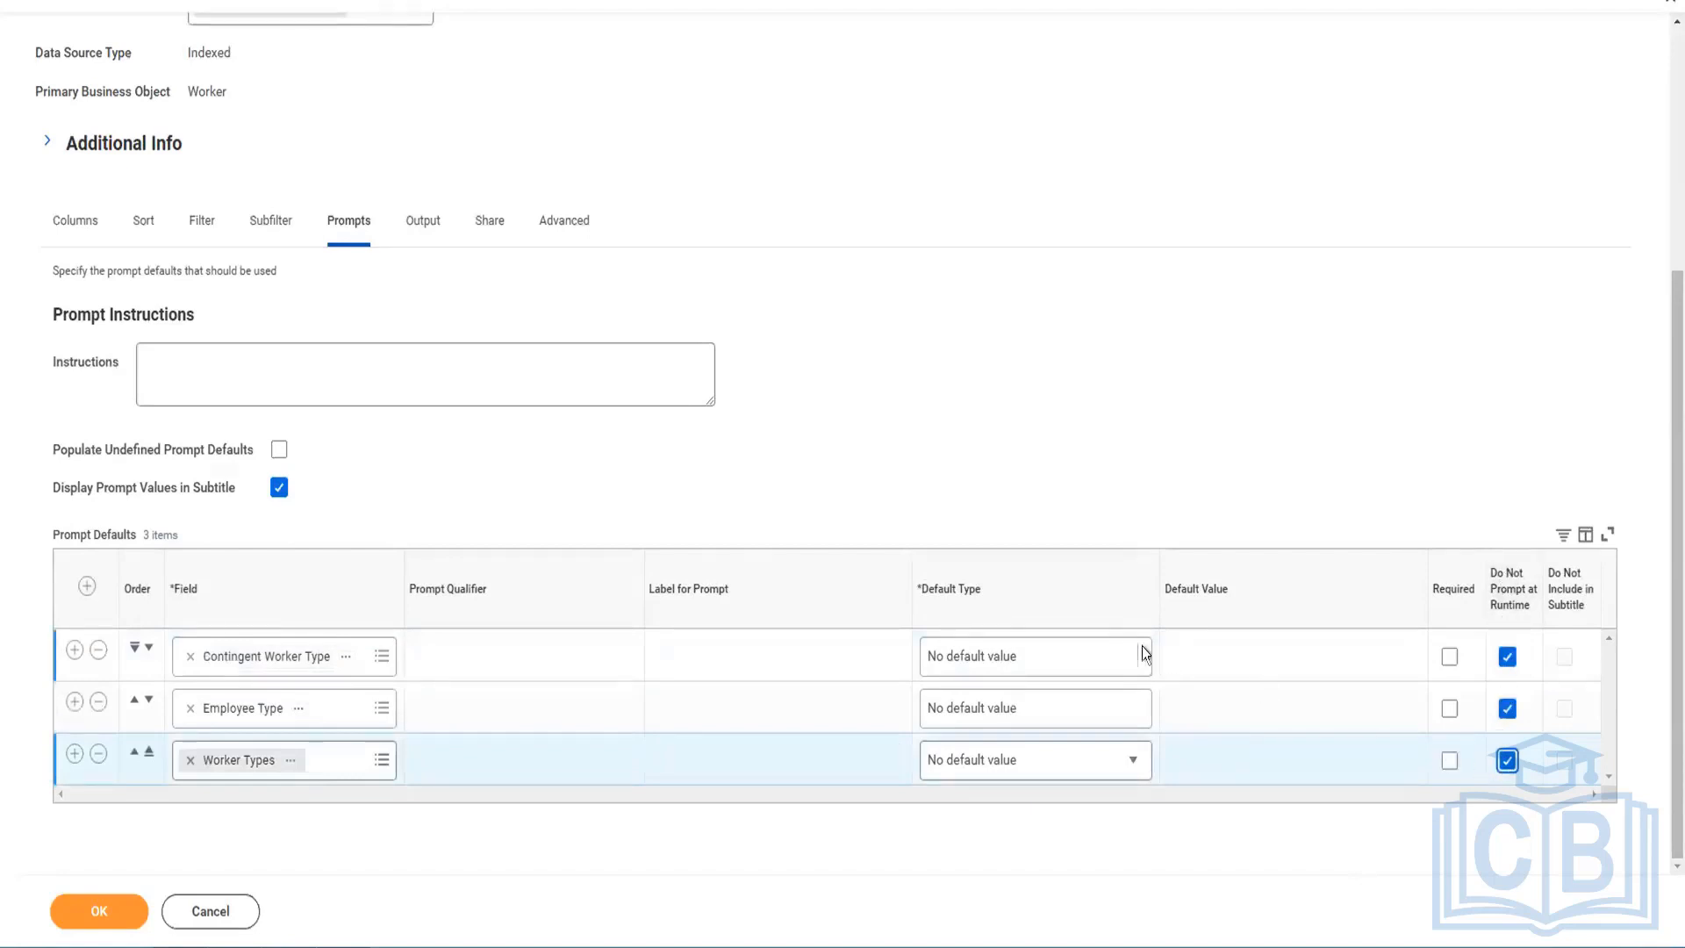
scroll(751, 562, "up", 5)
scroll(726, 573, "down", 5)
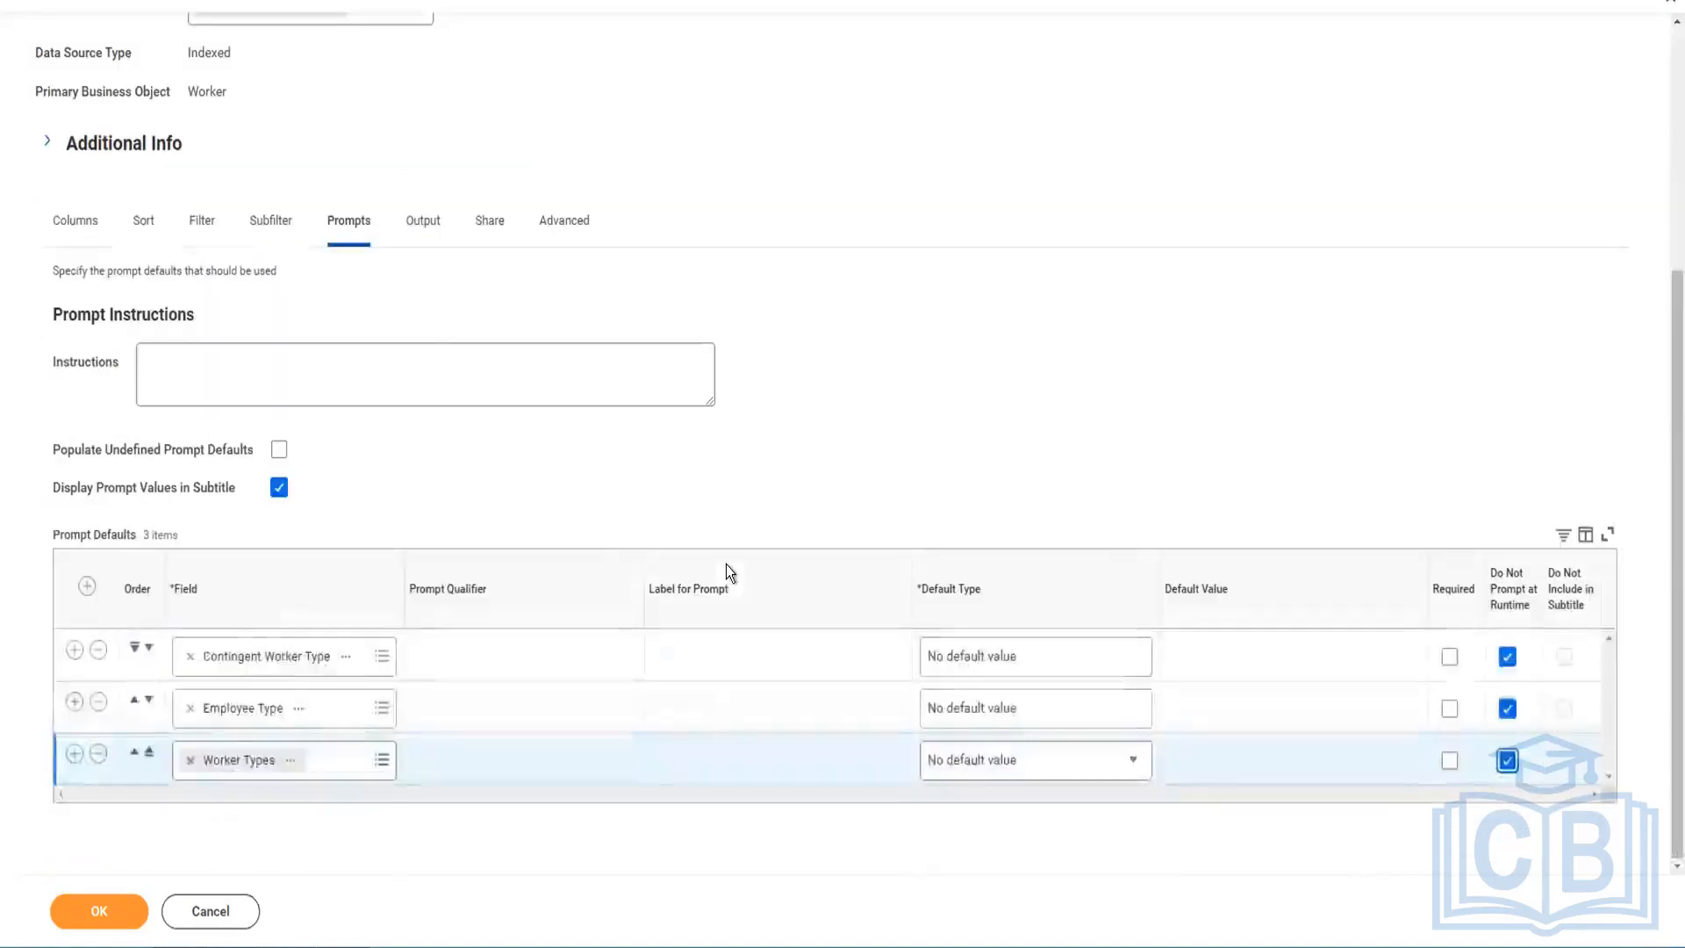
scroll(725, 562, "up", 5)
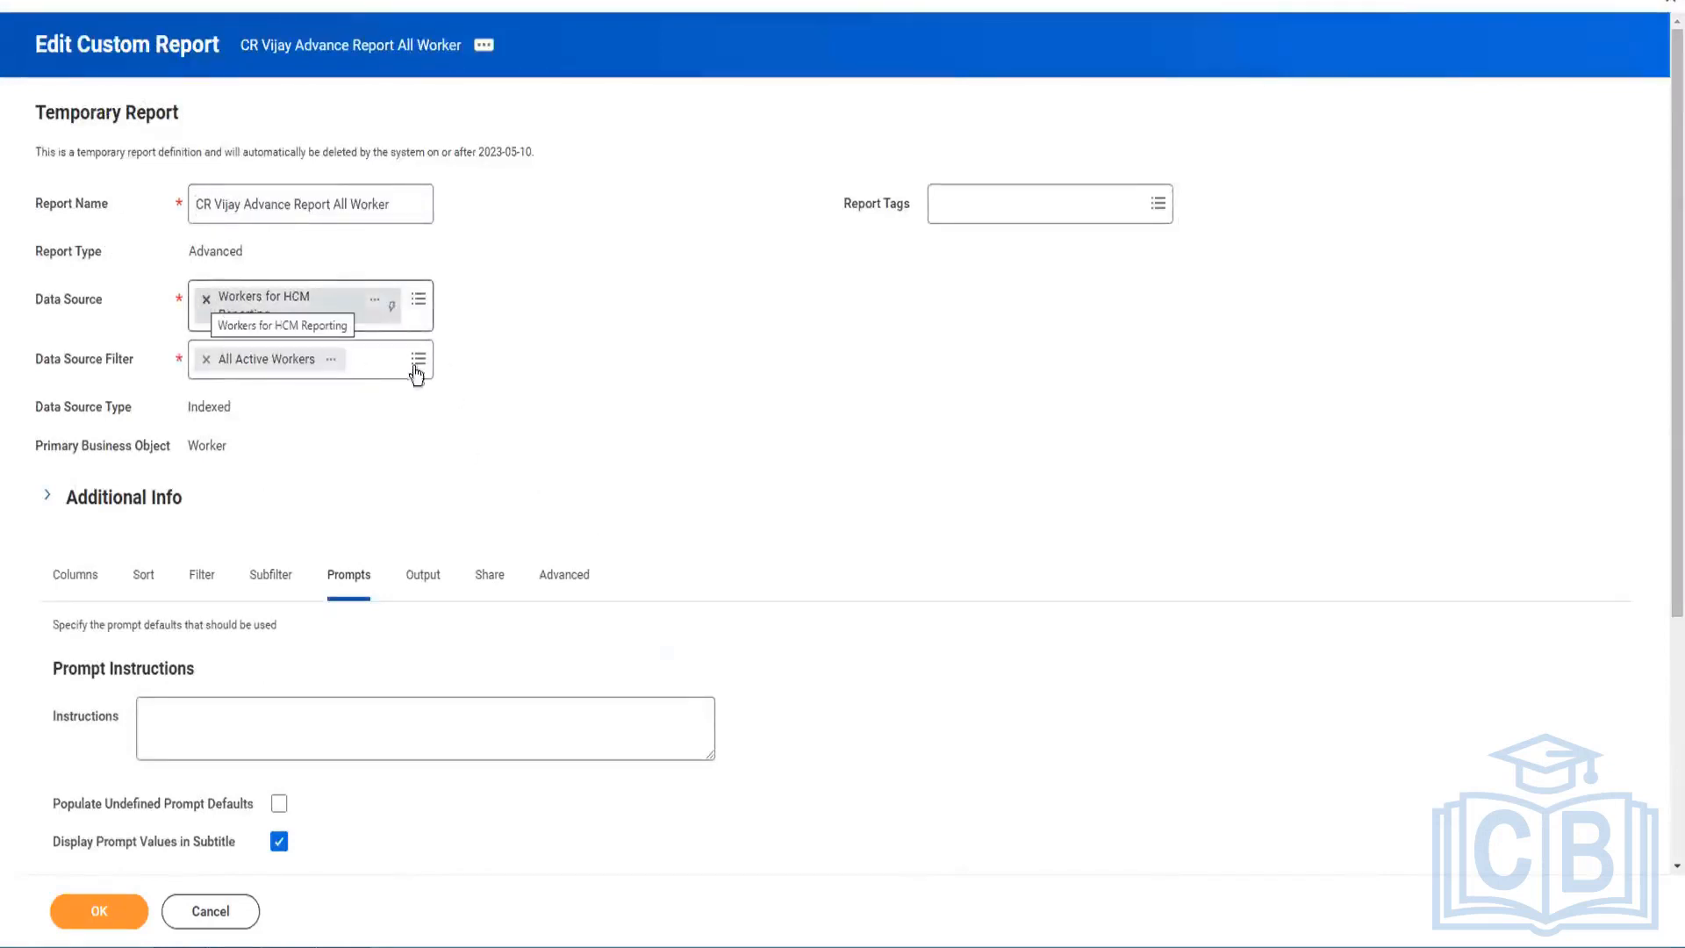
Step: Add a new condition row to the report's Filter on Instances
scroll(561, 415, "down", 5)
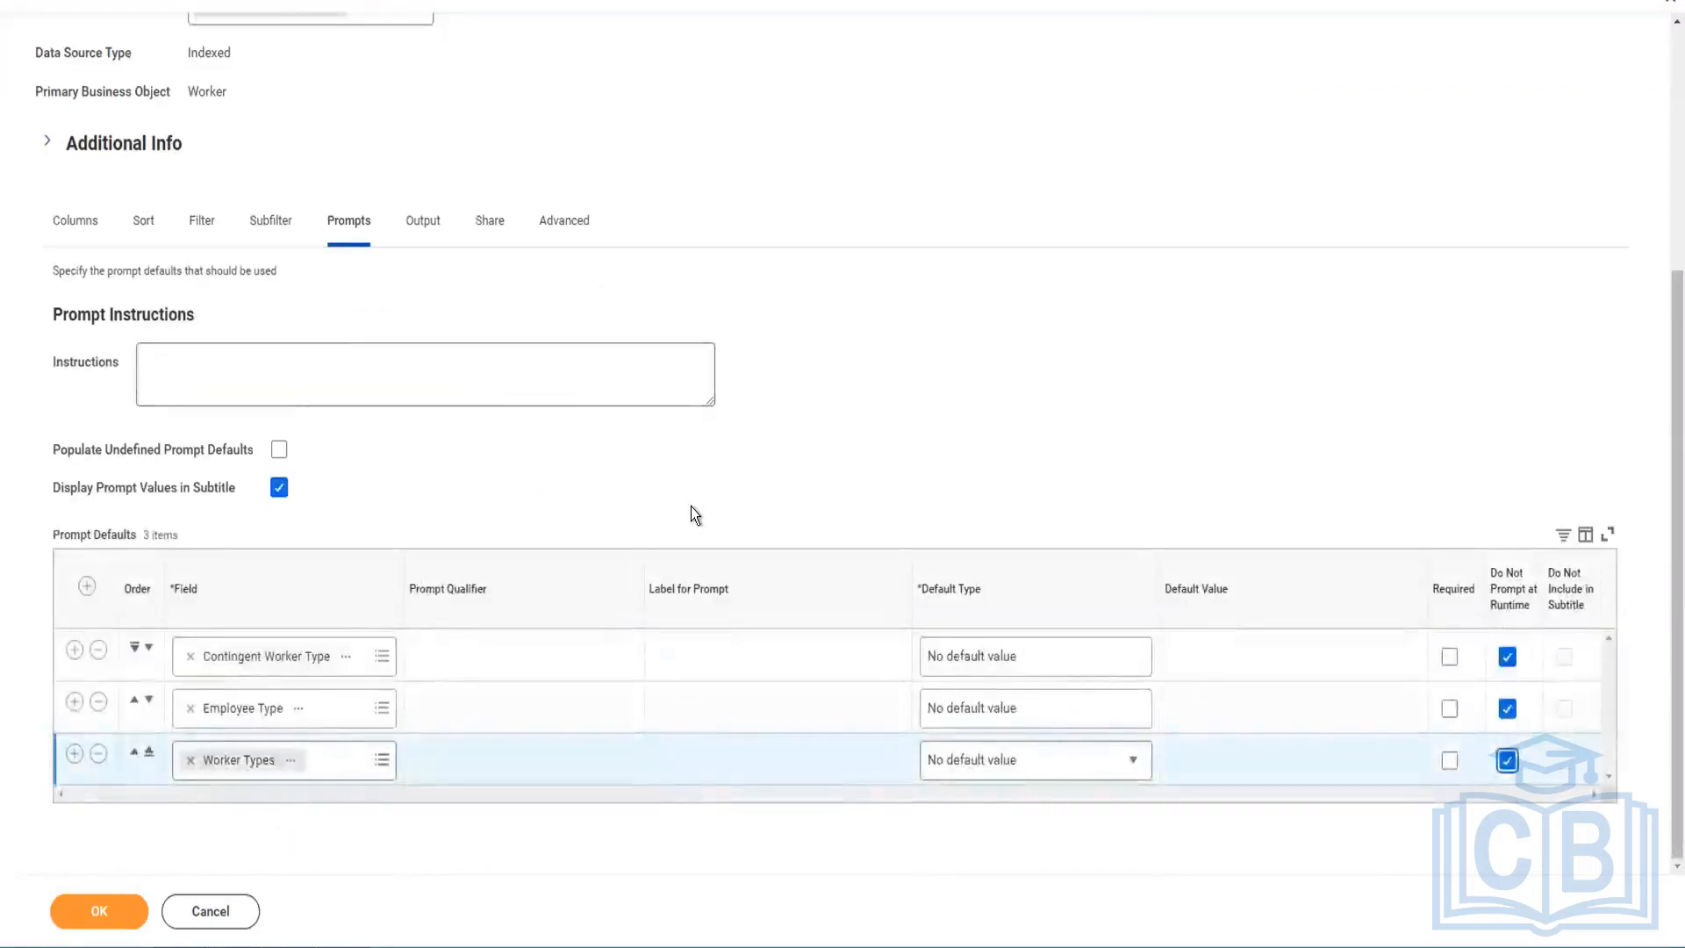
scroll(692, 508, "up", 5)
scroll(691, 507, "down", 5)
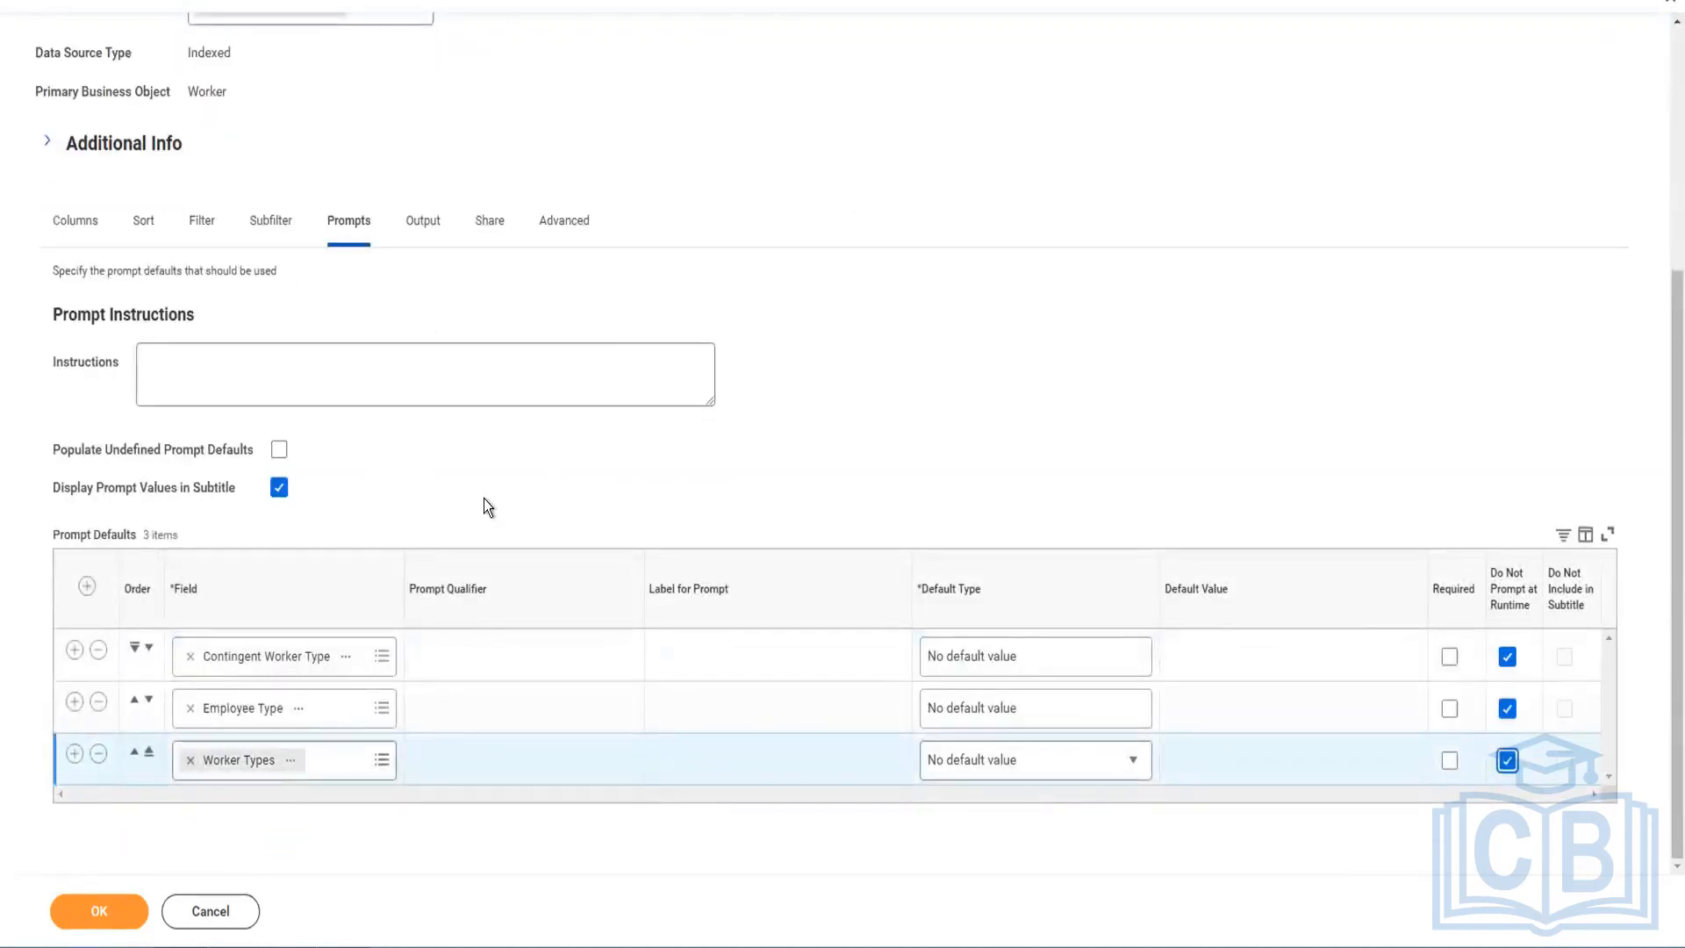
scroll(482, 499, "up", 1)
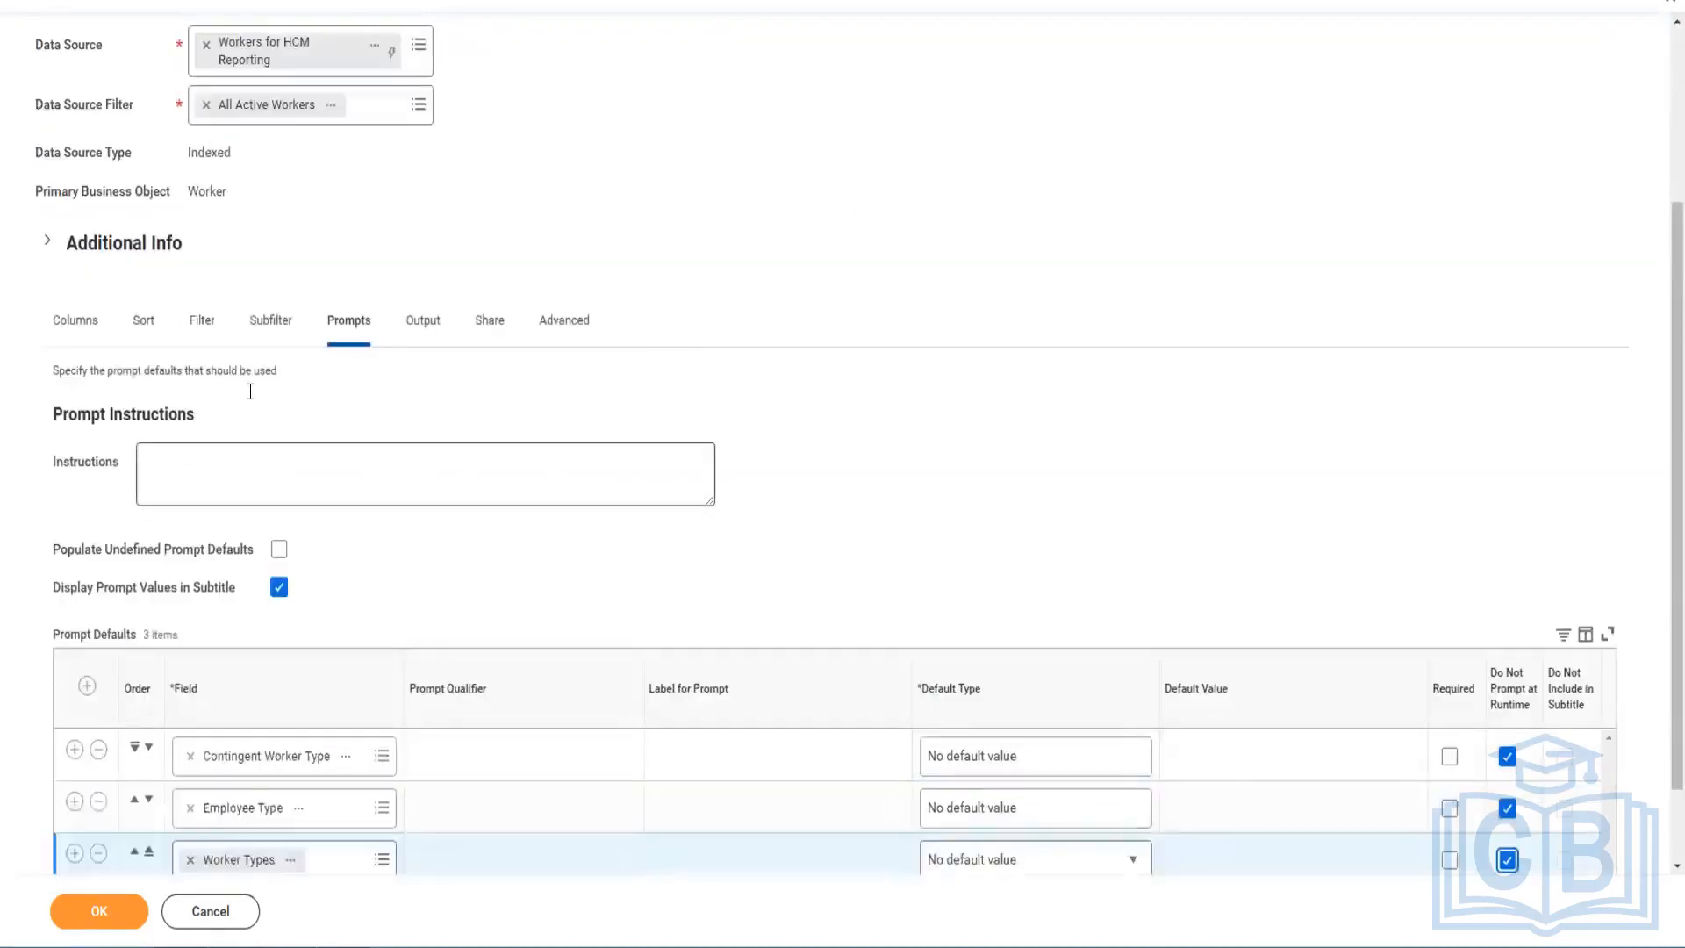
left_click(195, 321)
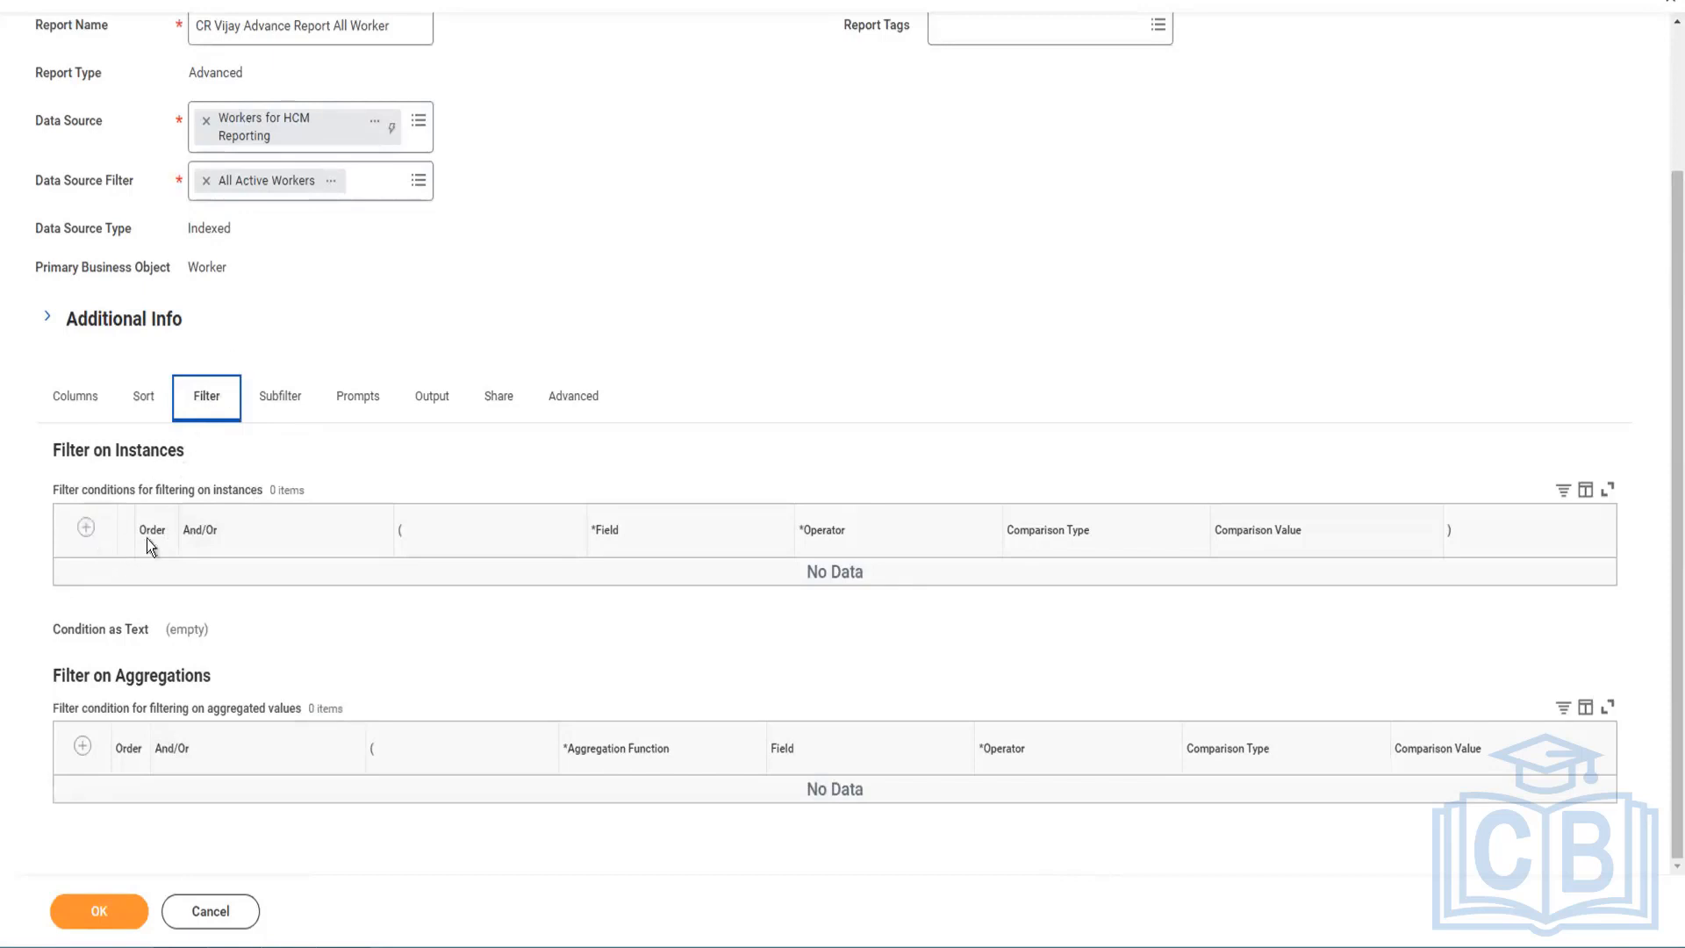
left_click(85, 528)
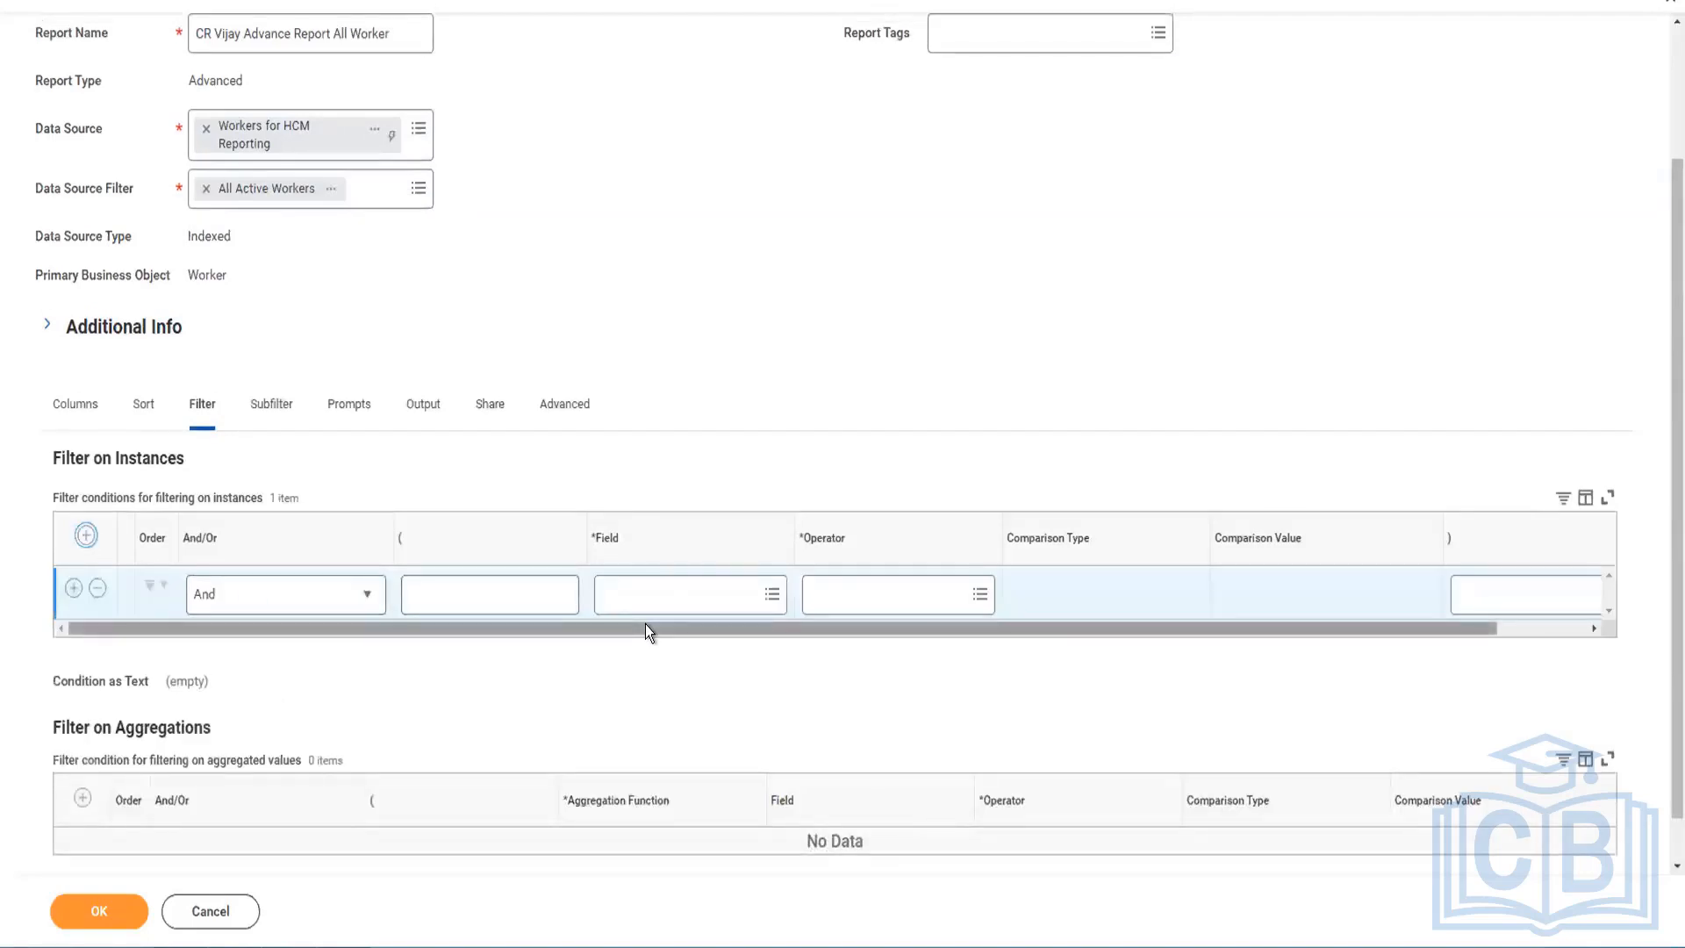
Step: Search for "company hiera" among the fields available for the new filter condition
left_click(712, 588)
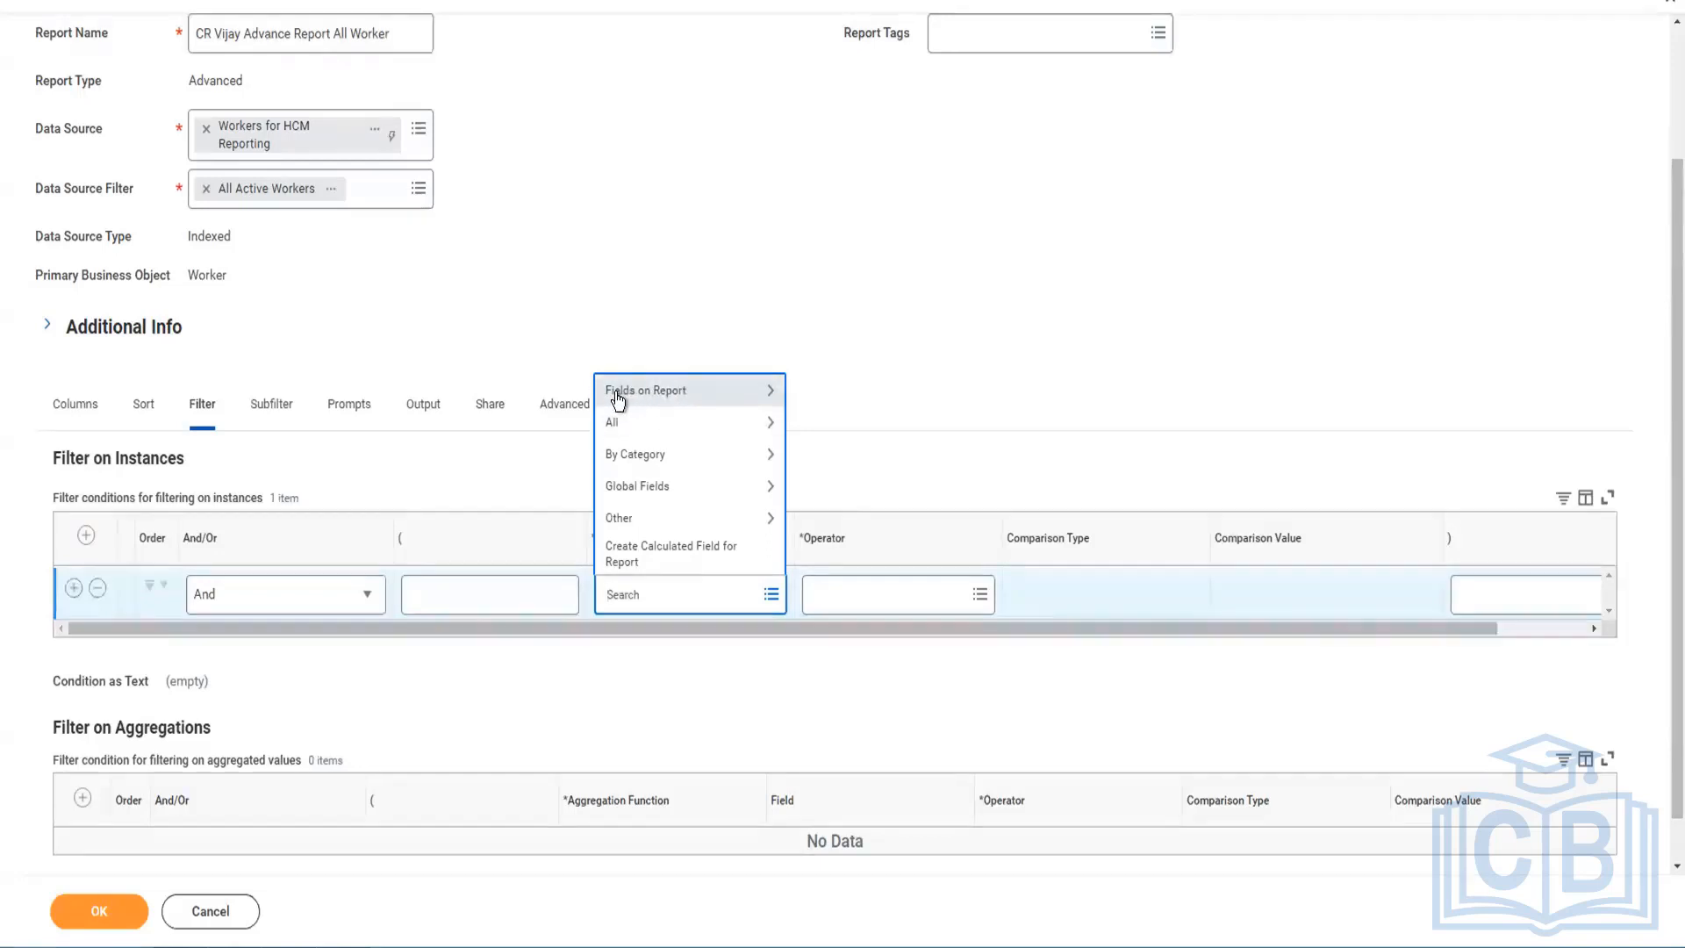
left_click(676, 391)
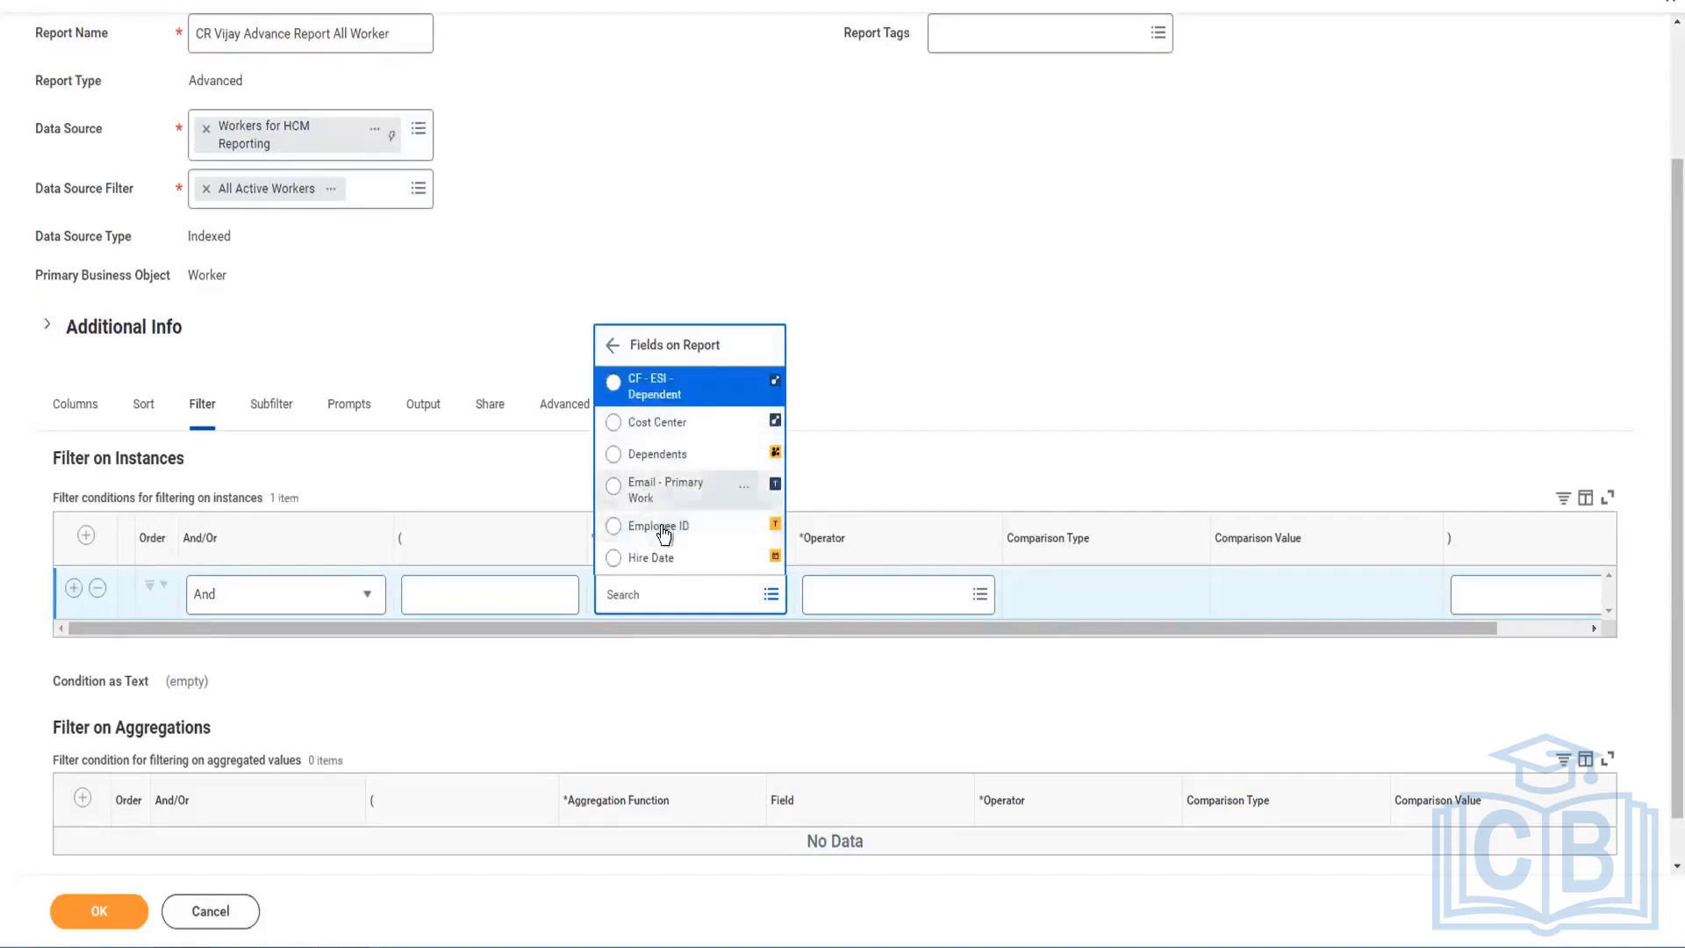
left_click(613, 347)
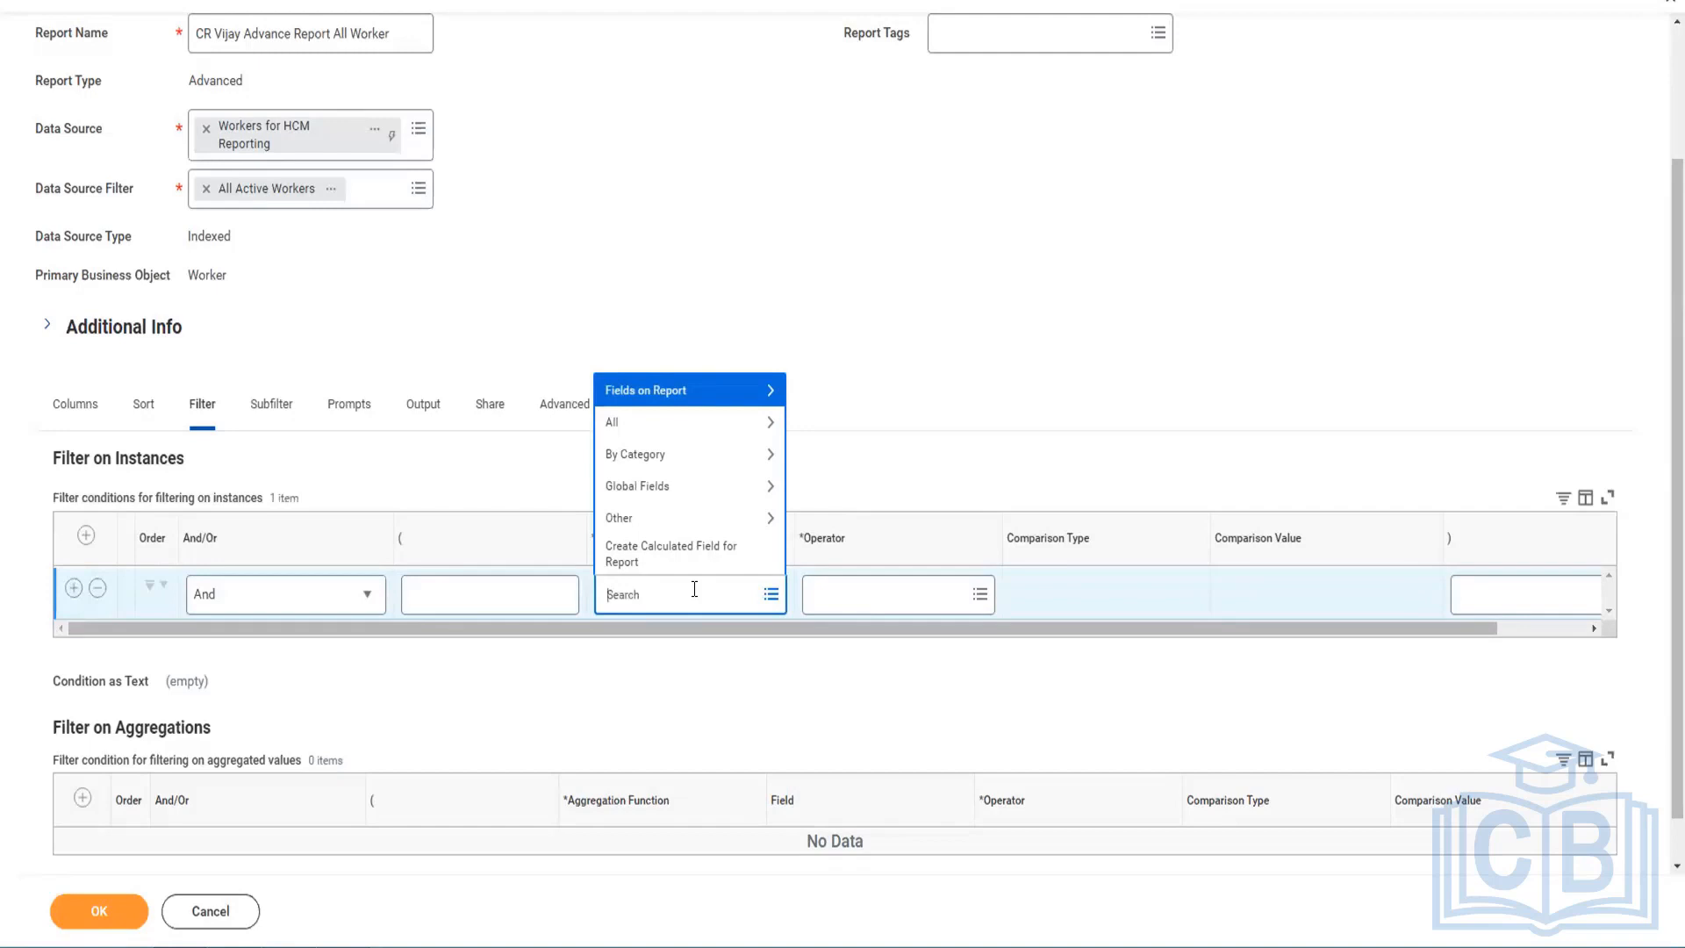
type("ema")
key("BackSpace")
key("BackSpace")
key("BackSpace")
key("BackSpace")
key("BackSpace")
type("company hi")
key("BackSpace")
type("ier")
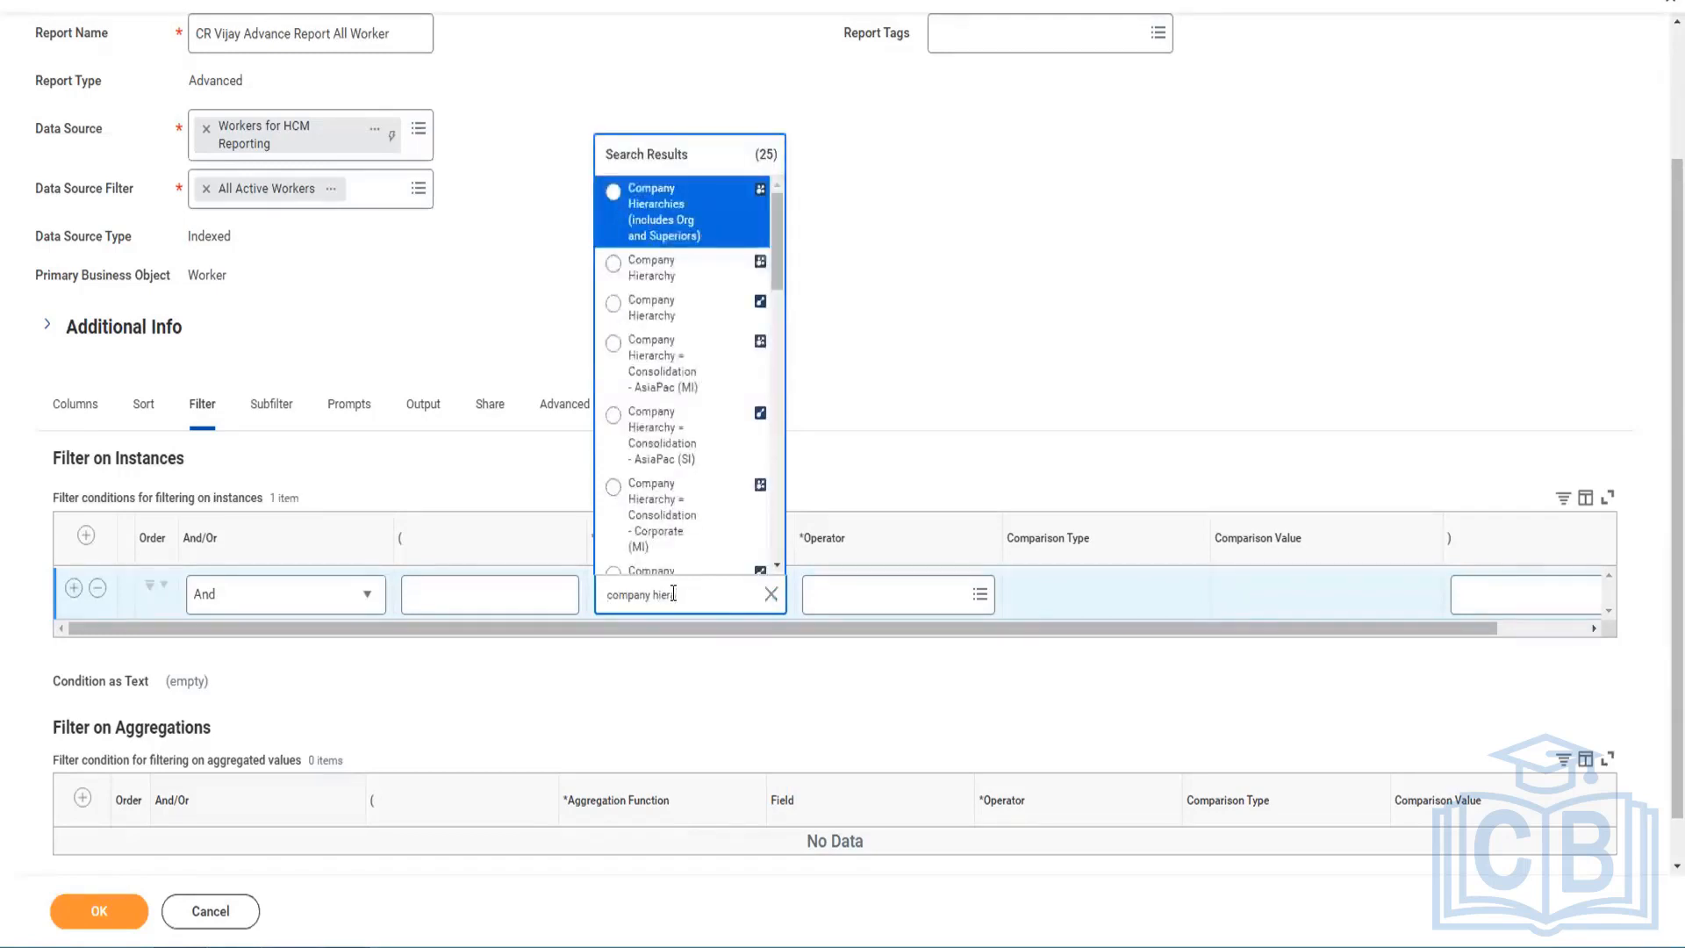
type("a")
Step: Check the details of both Company Hierarchy fields and choose the multi-instance one from the Worker business object as the condition's field
left_click(732, 309)
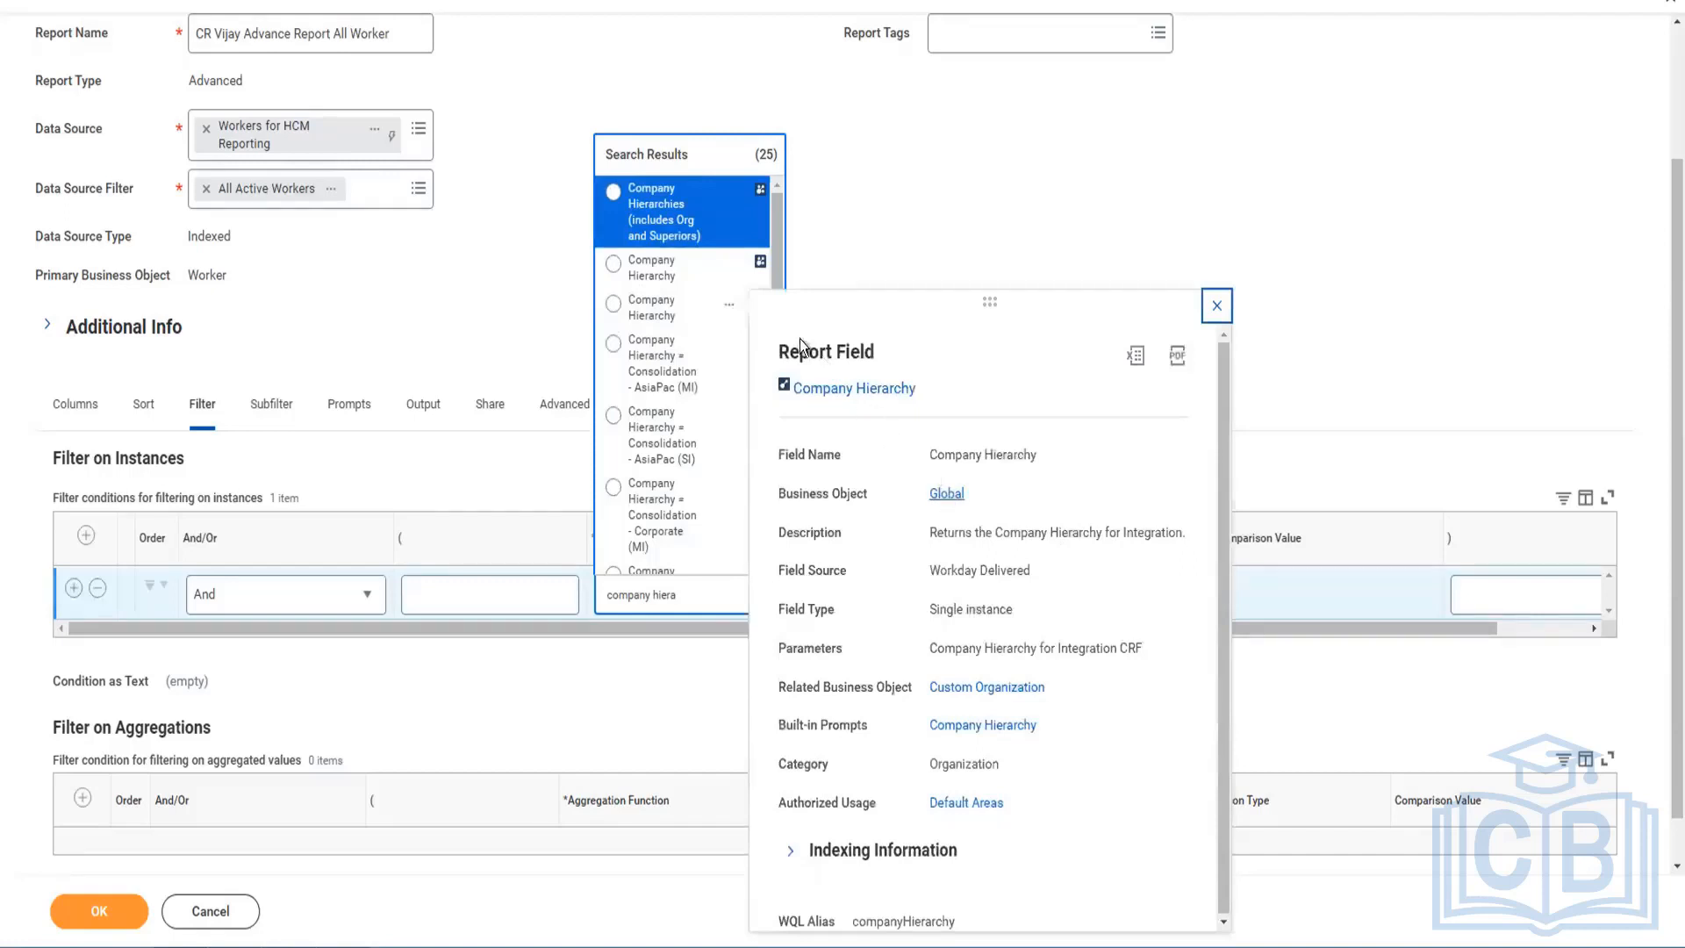
left_click(730, 269)
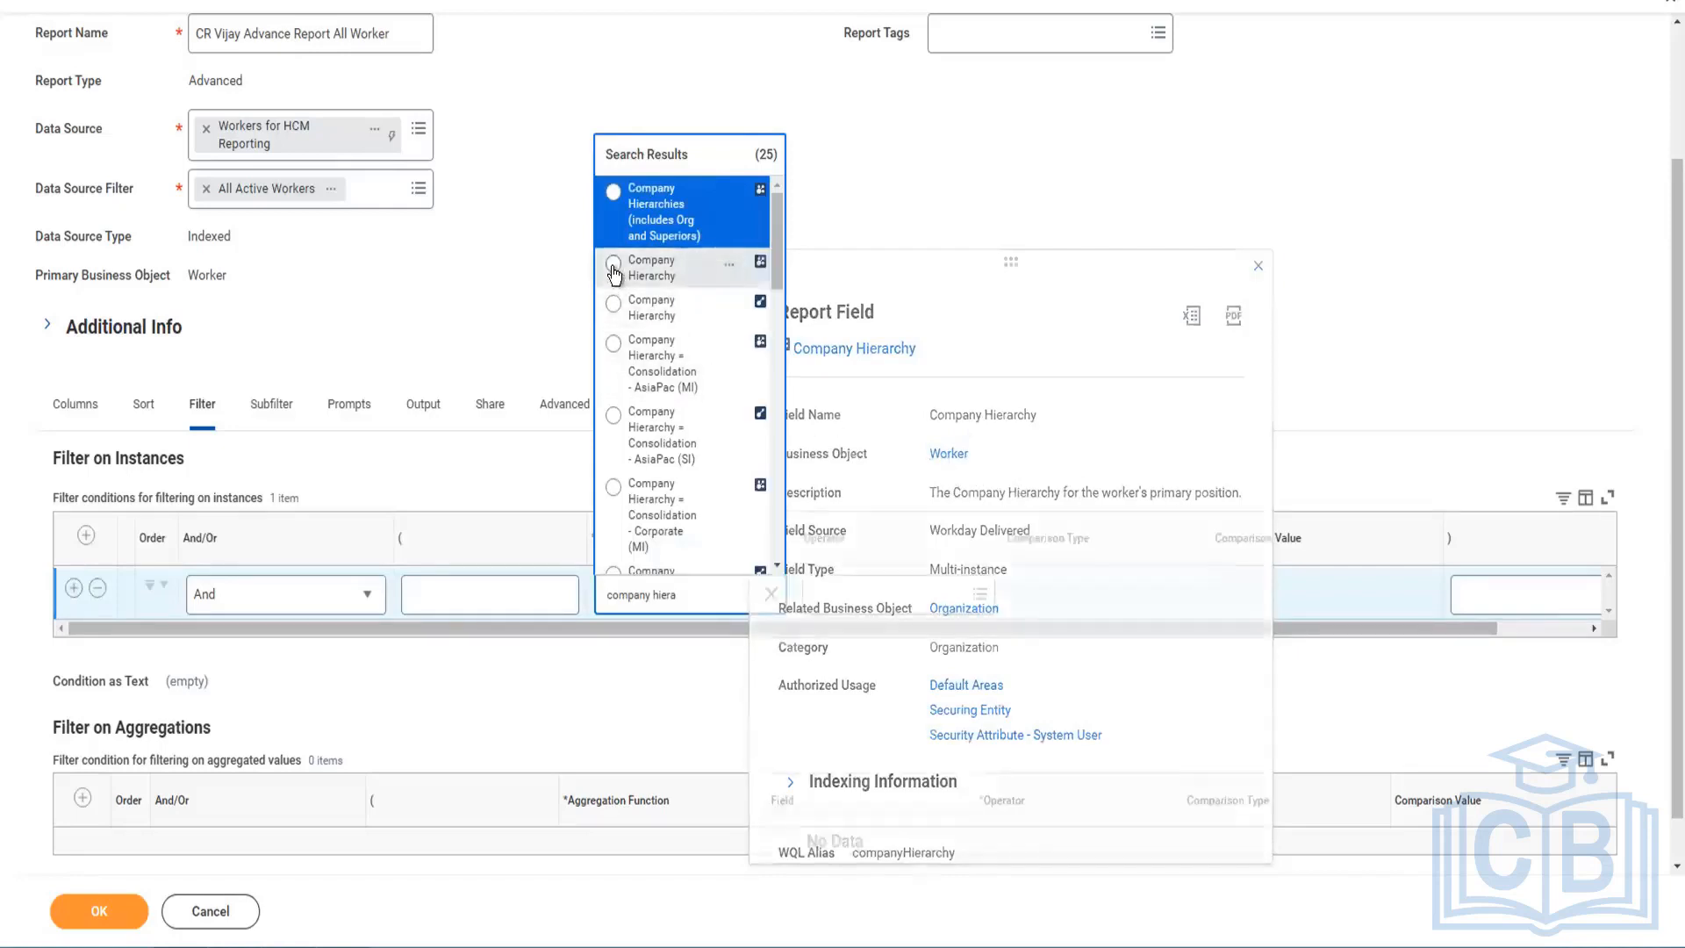
left_click(649, 275)
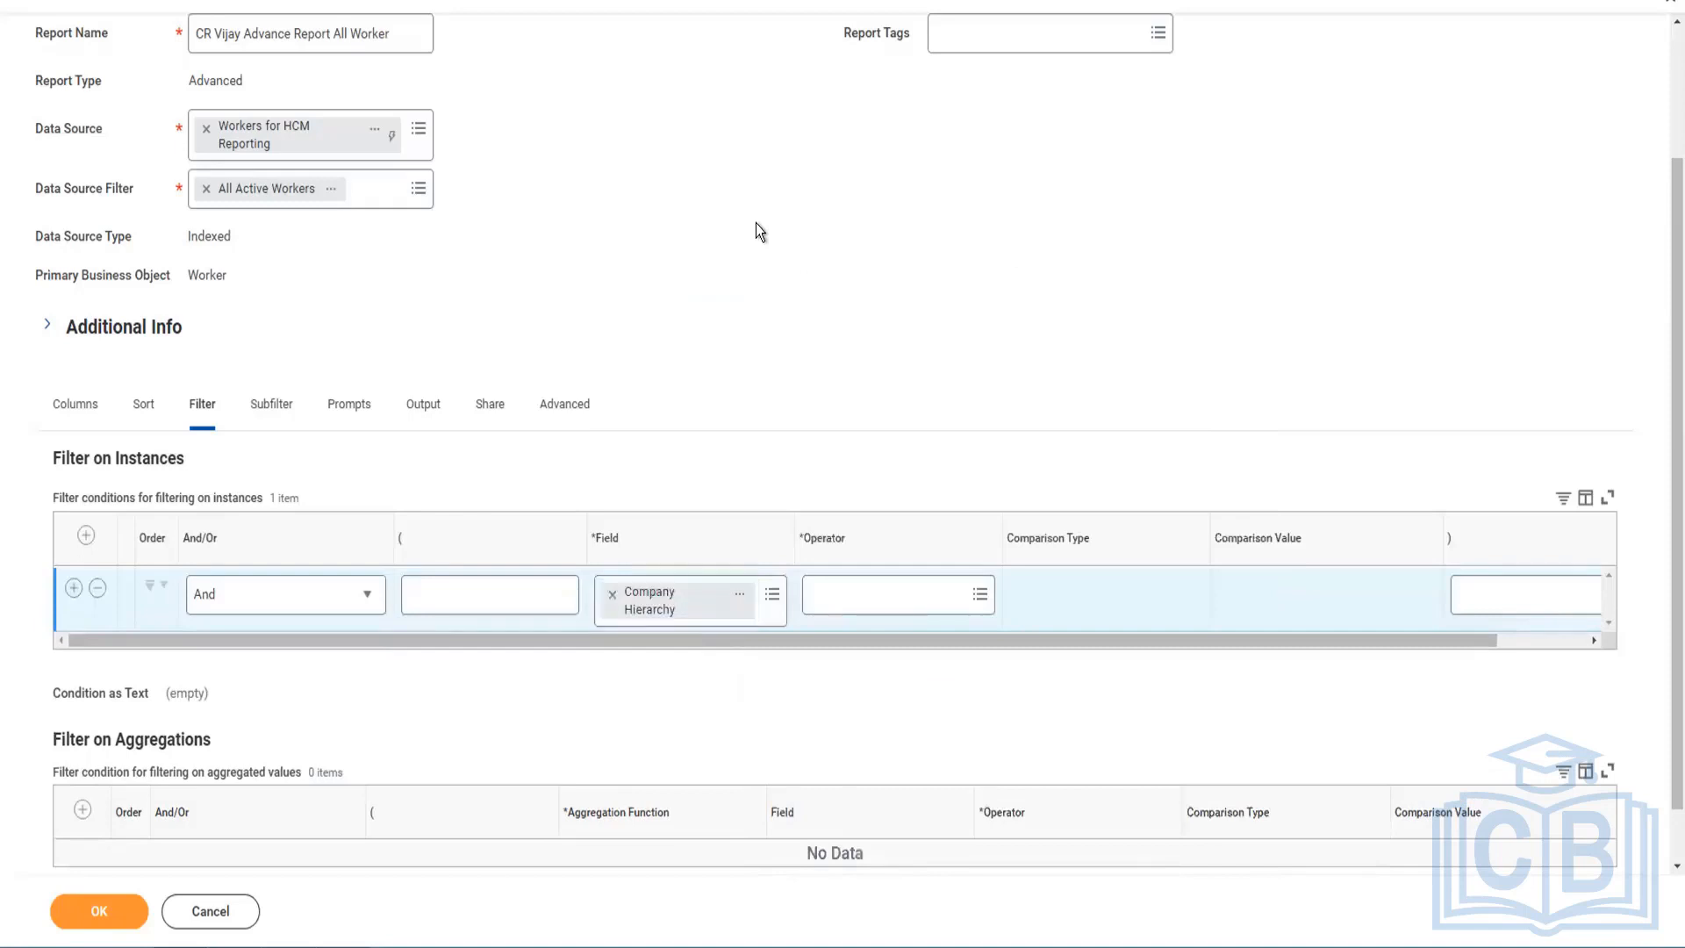
Step: Set the Company Hierarchy condition's operator to any in the selection list
left_click(880, 590)
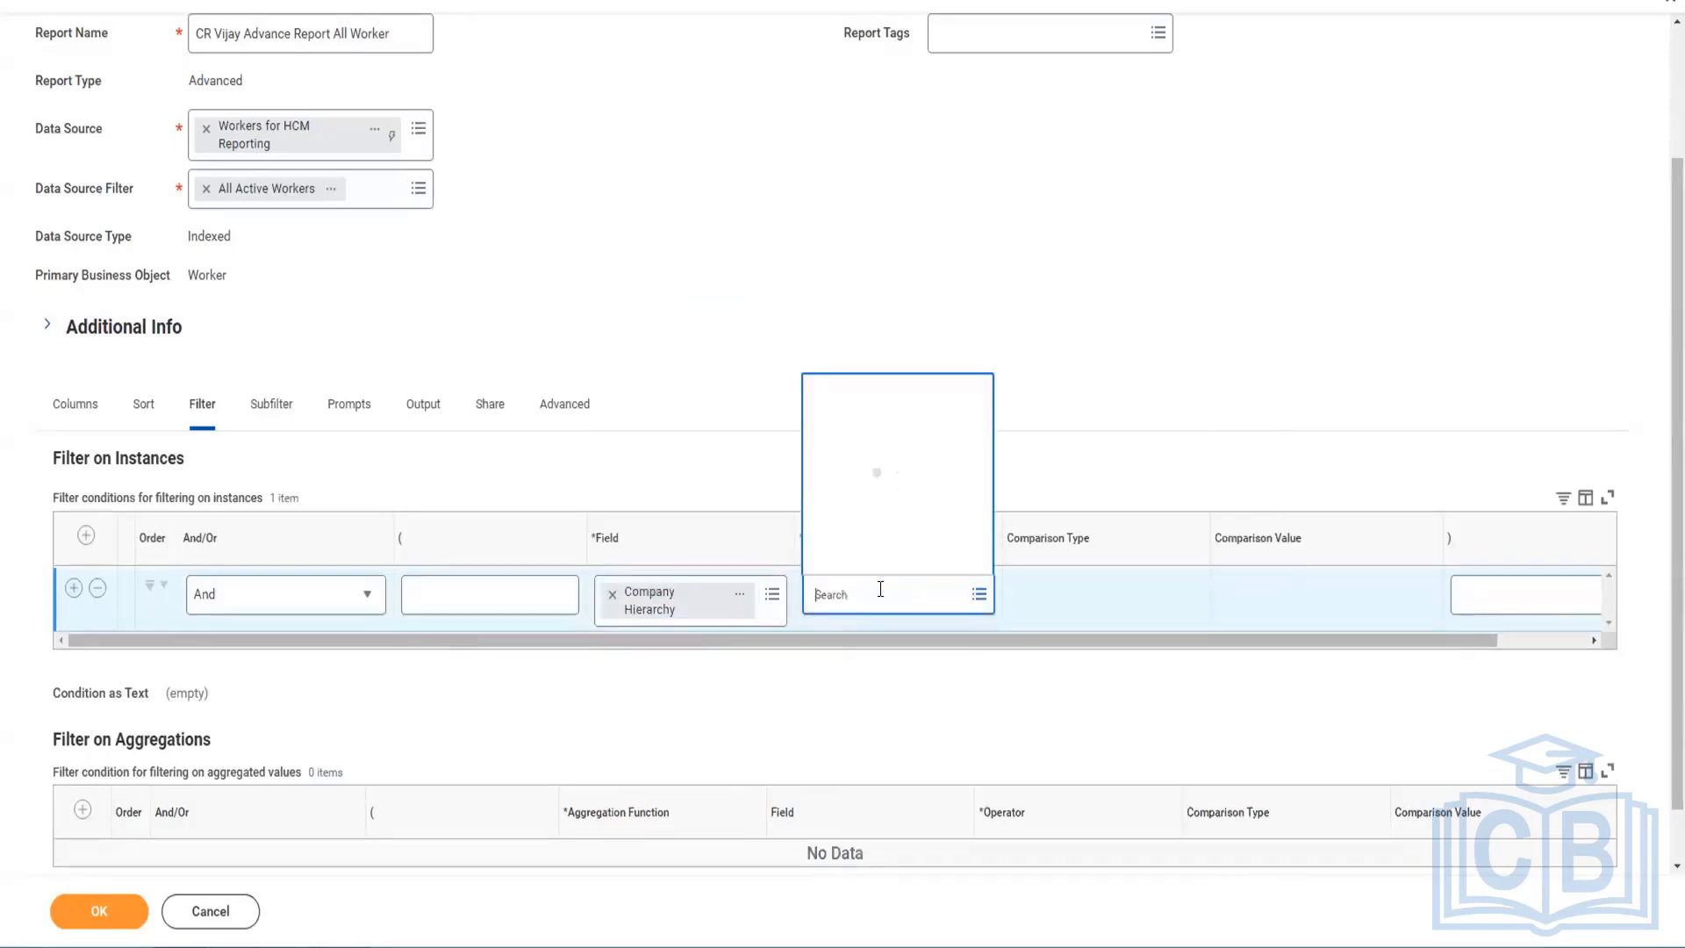
left_click(776, 400)
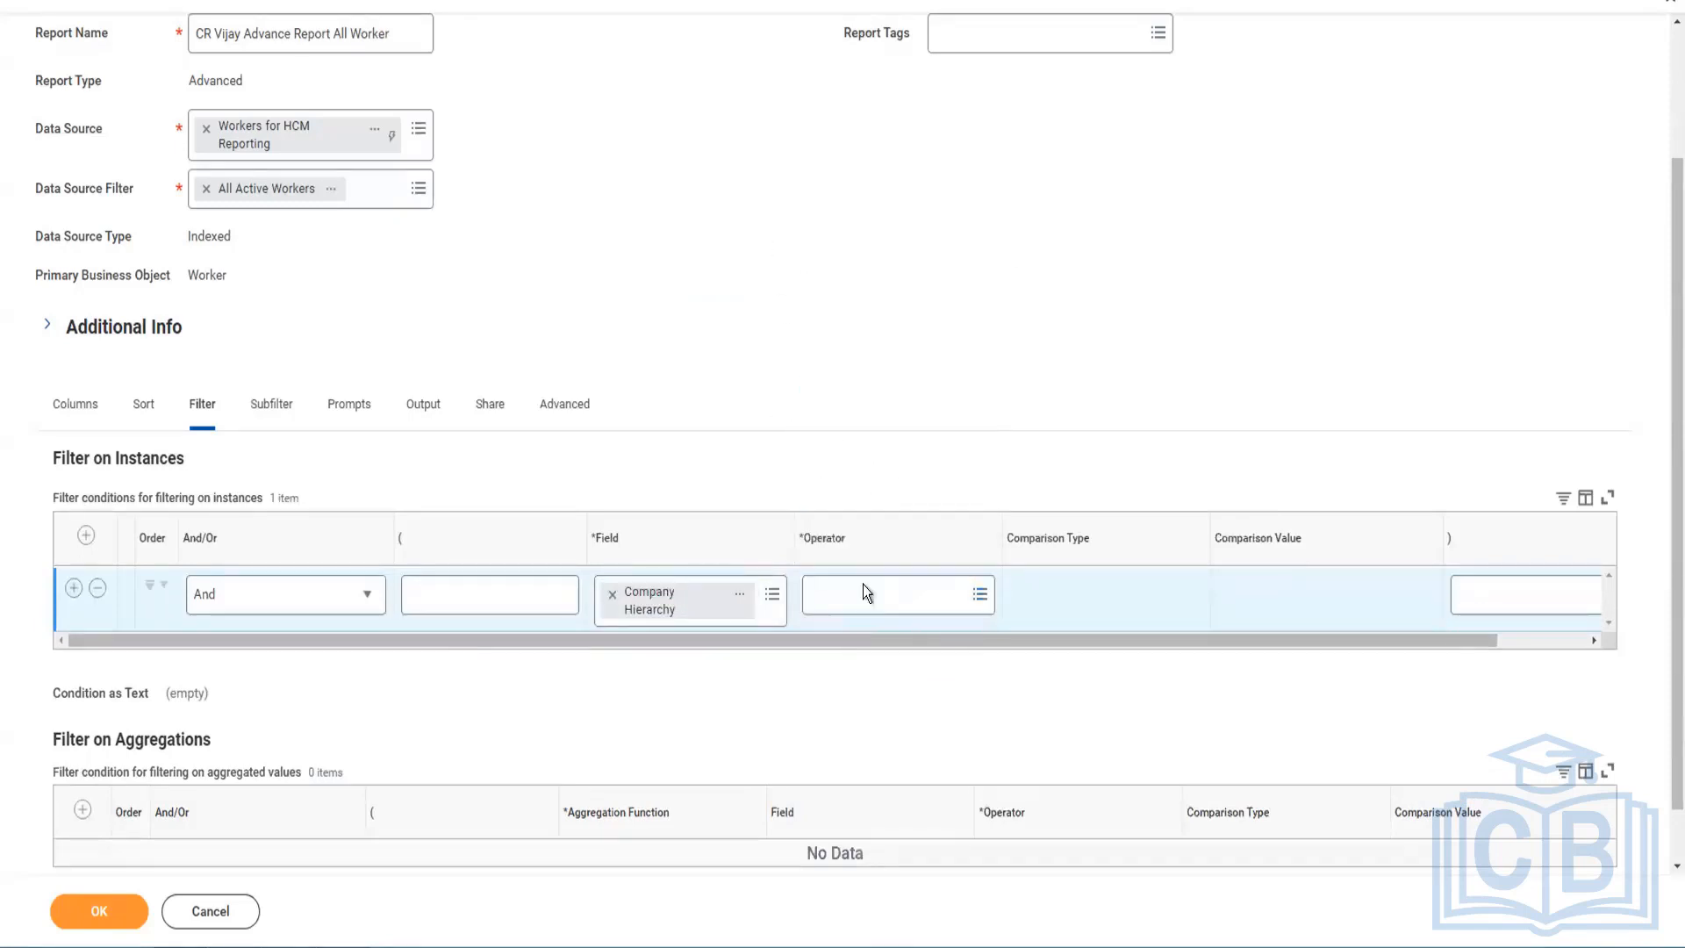
left_click(859, 610)
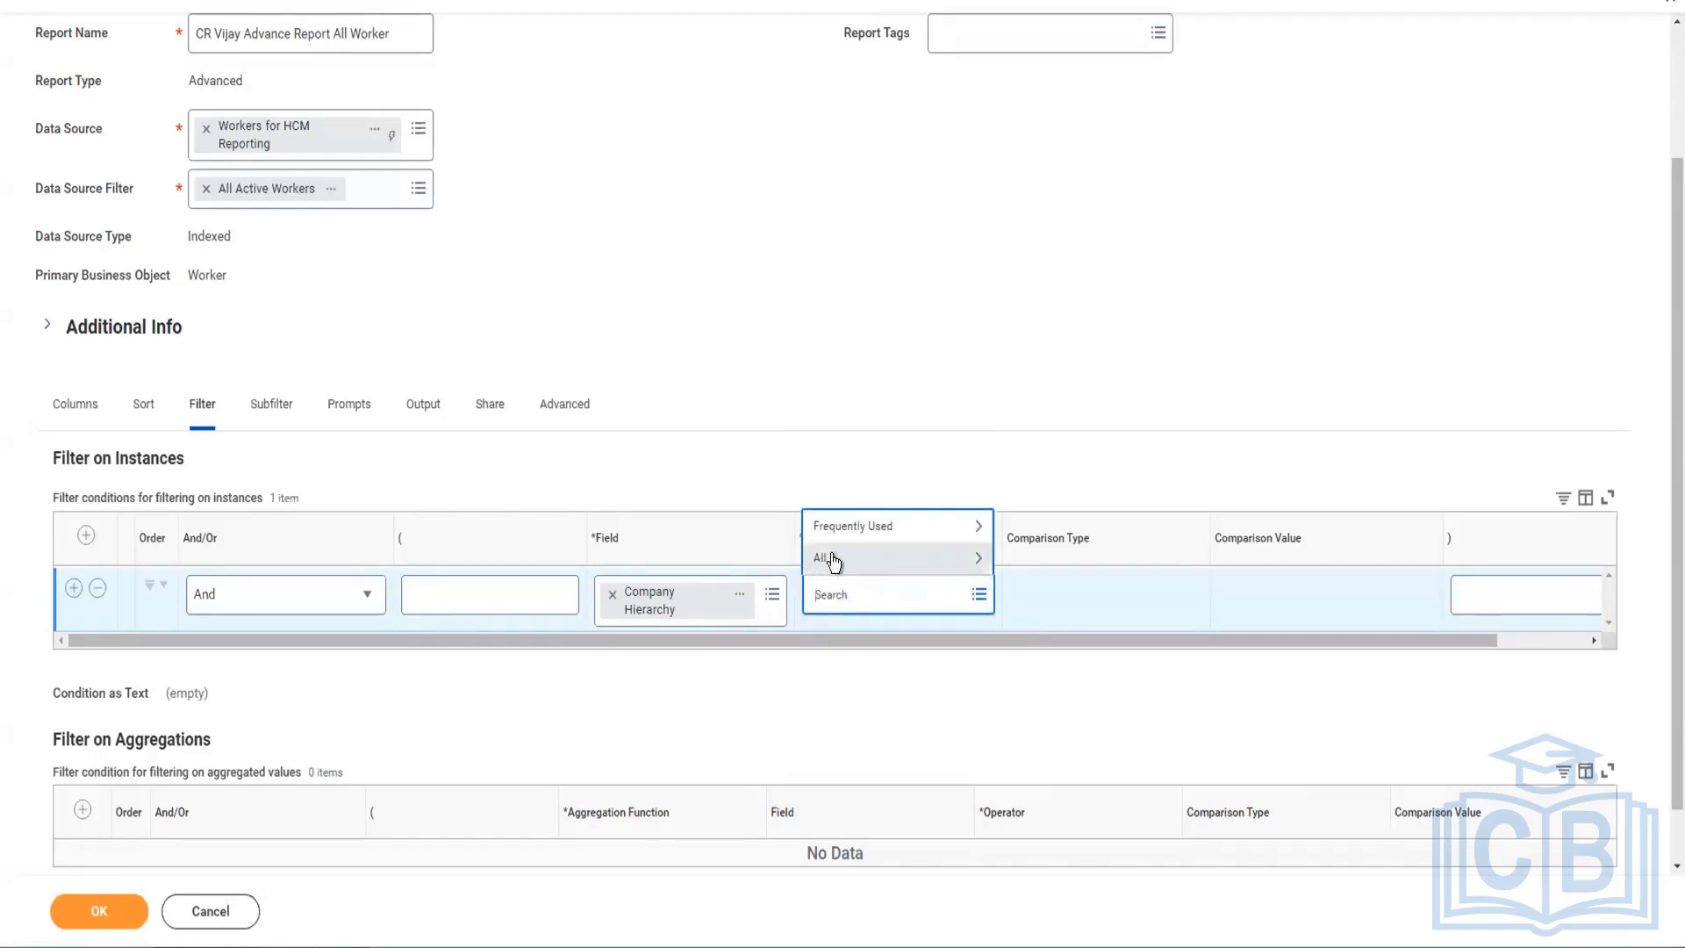
left_click(833, 560)
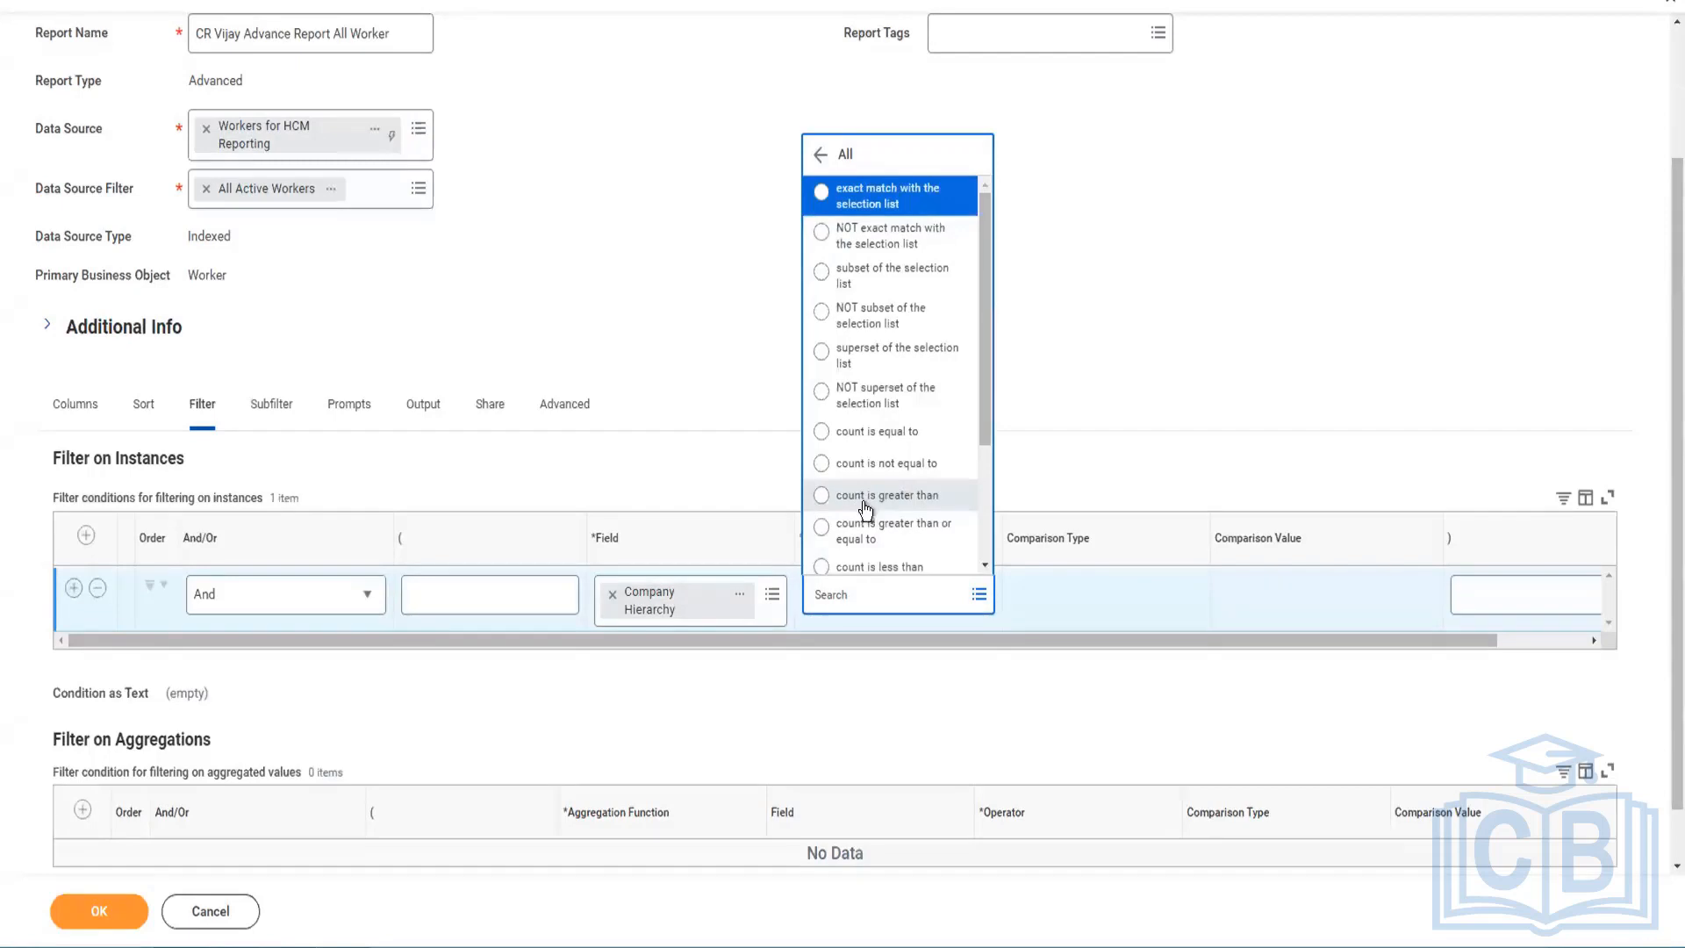
scroll(862, 502, "down", 2)
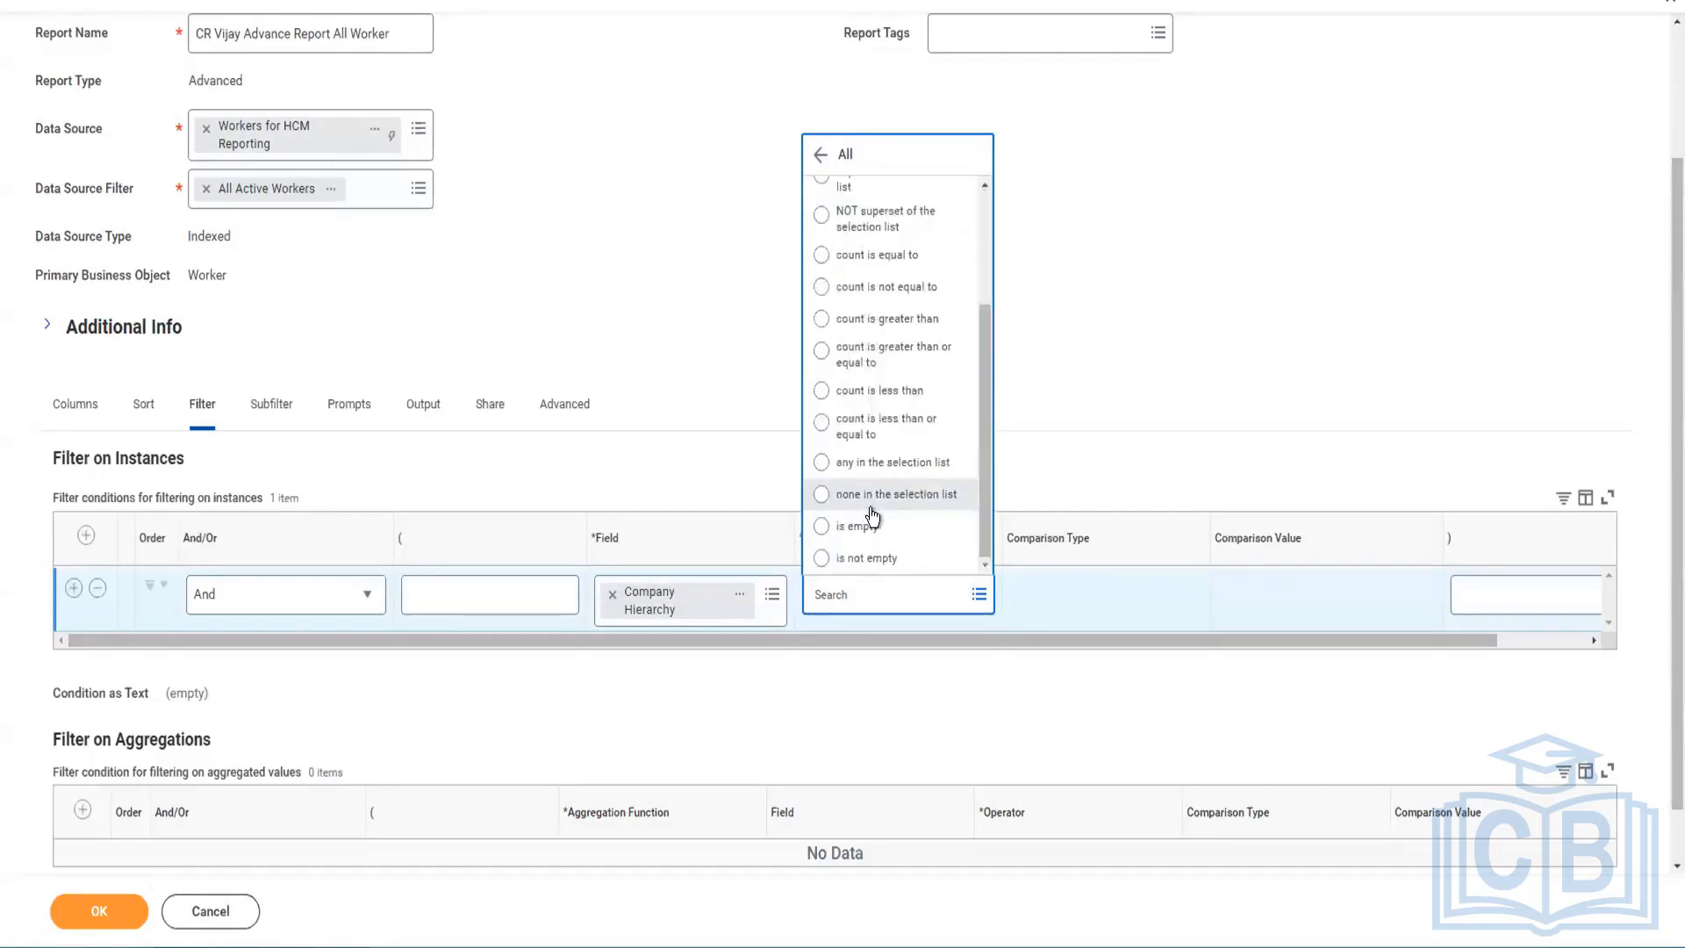
left_click(742, 601)
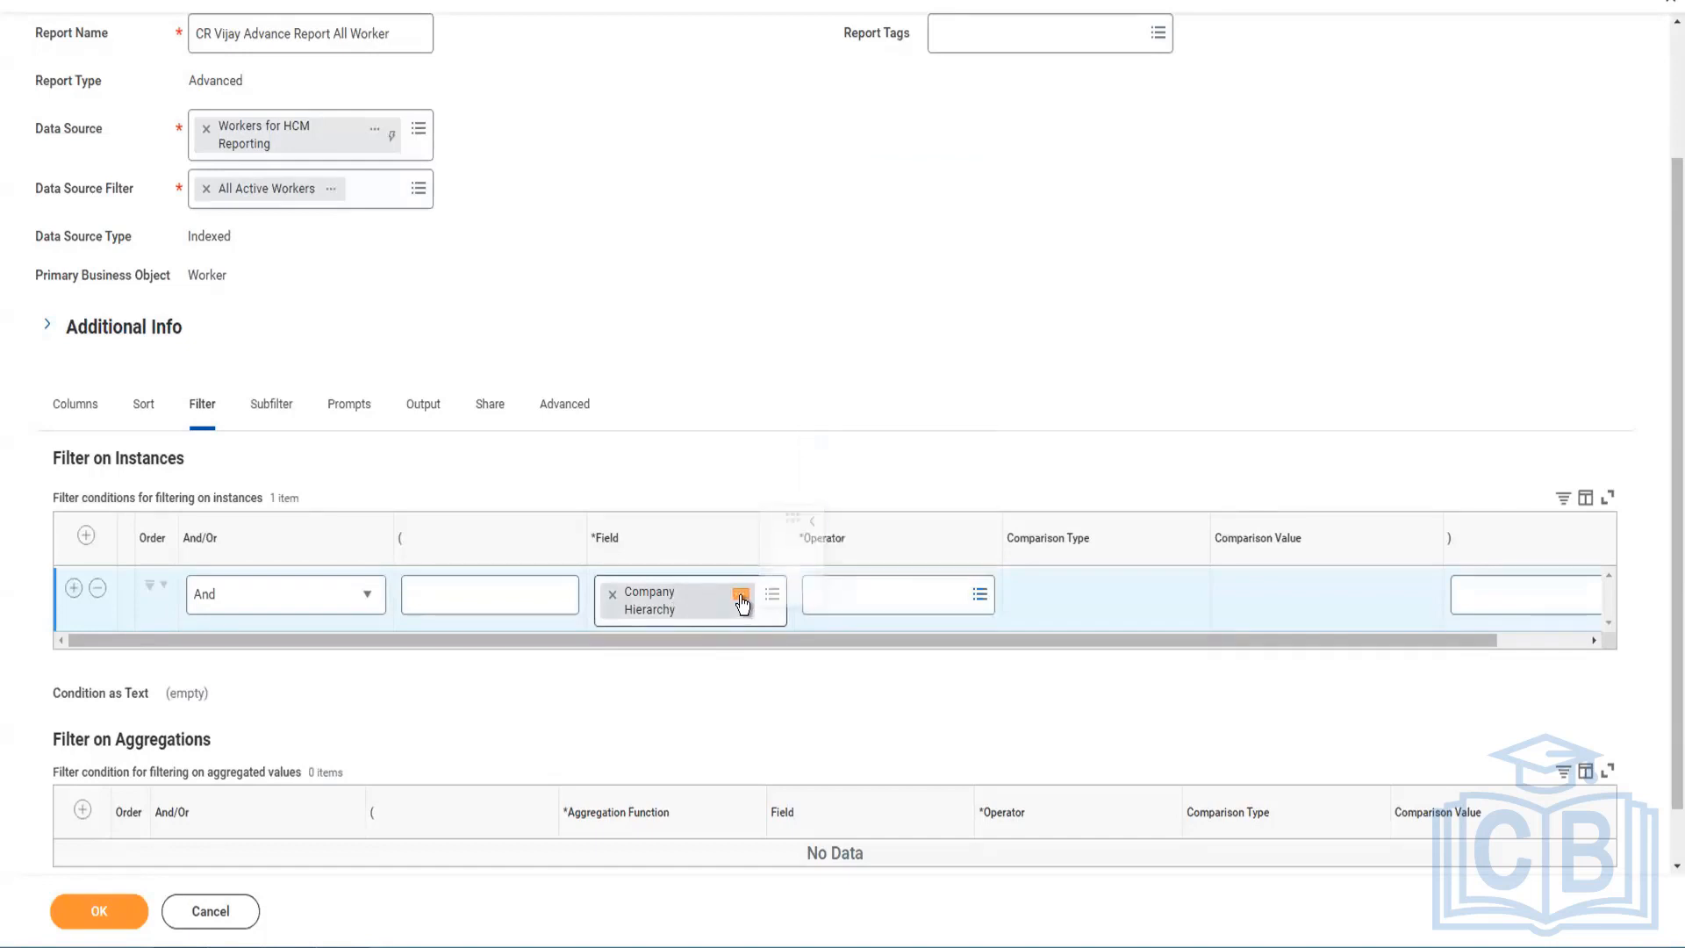
left_click(704, 341)
left_click(933, 594)
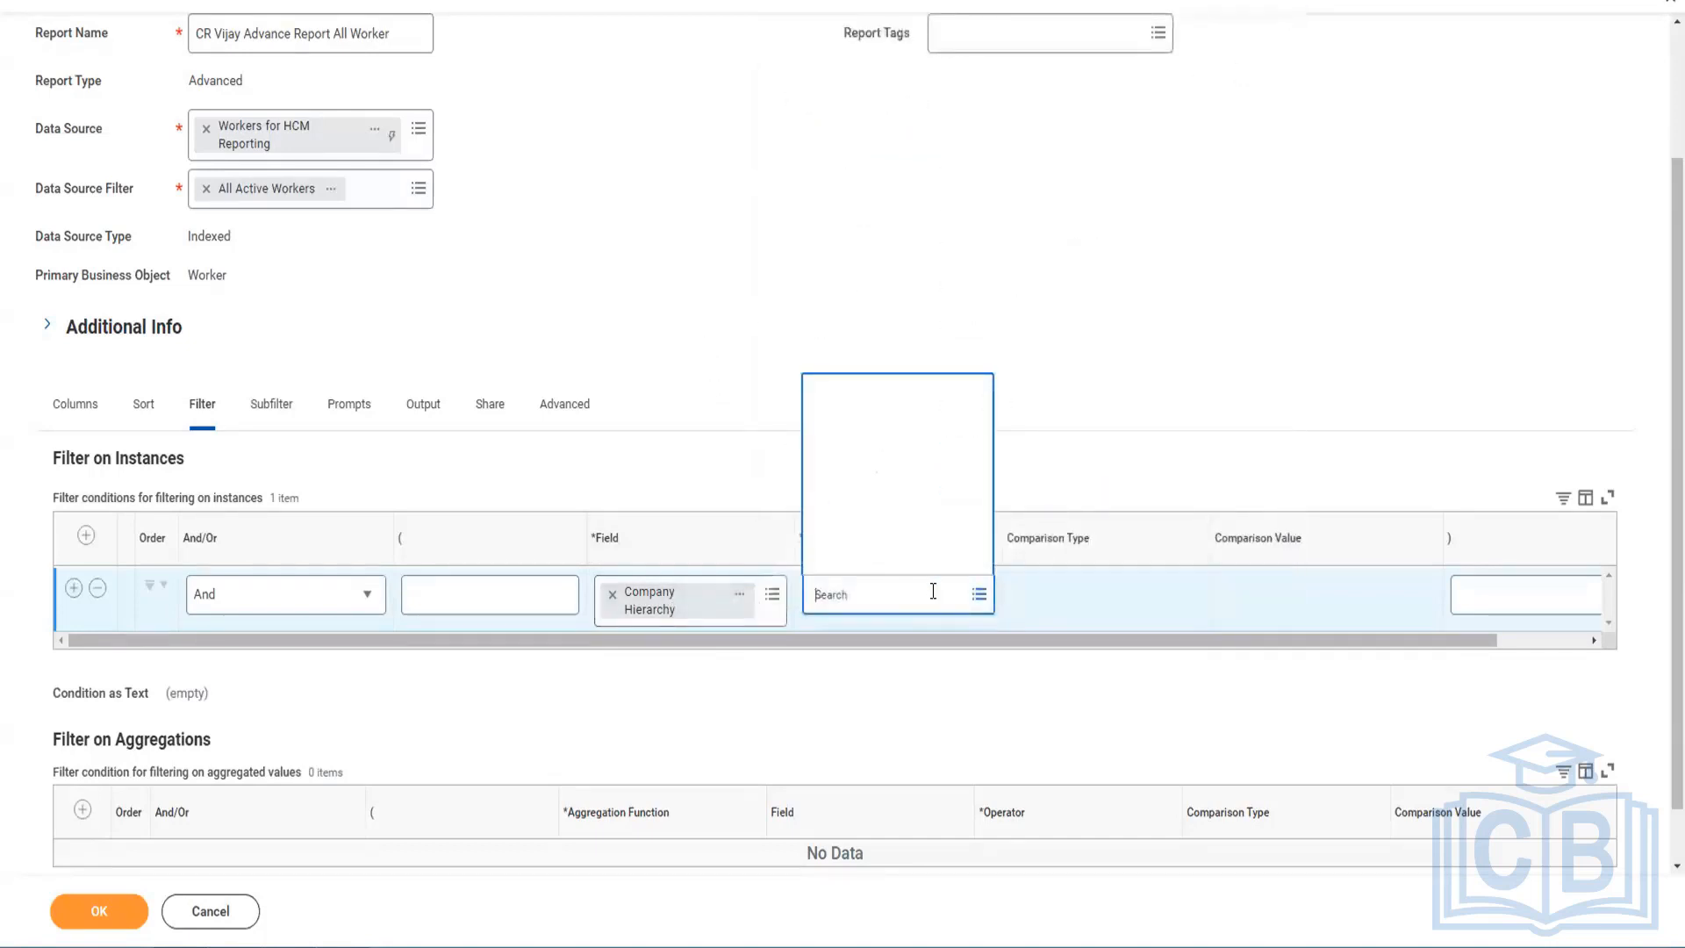
left_click(853, 560)
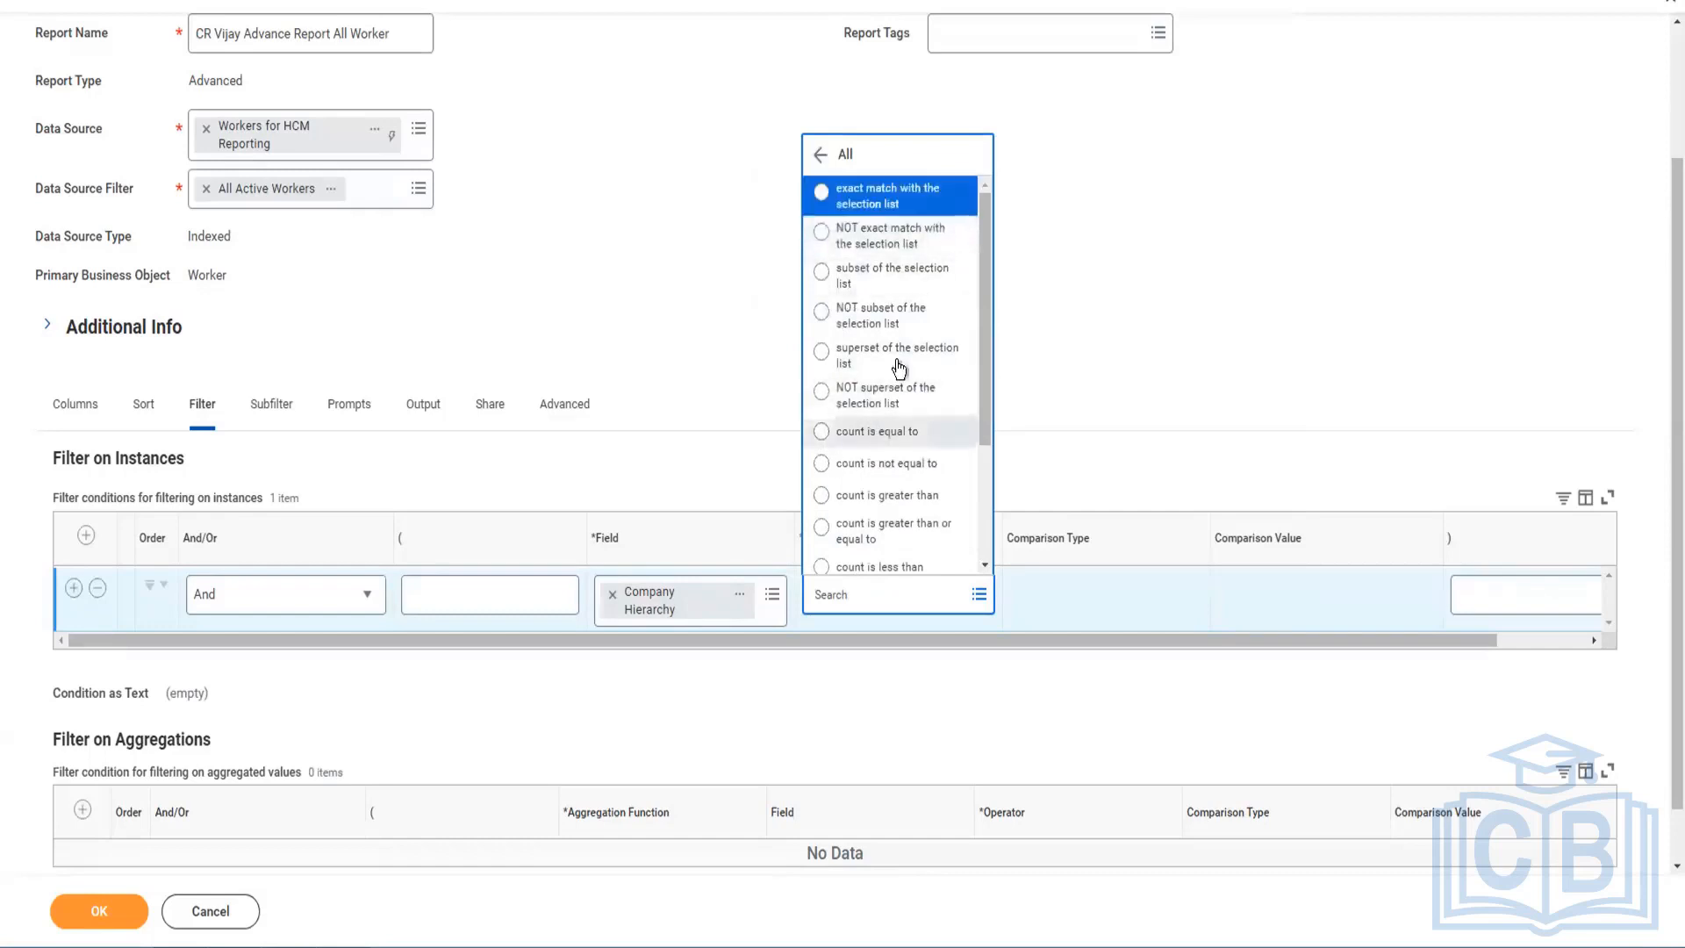
scroll(877, 465, "down", 2)
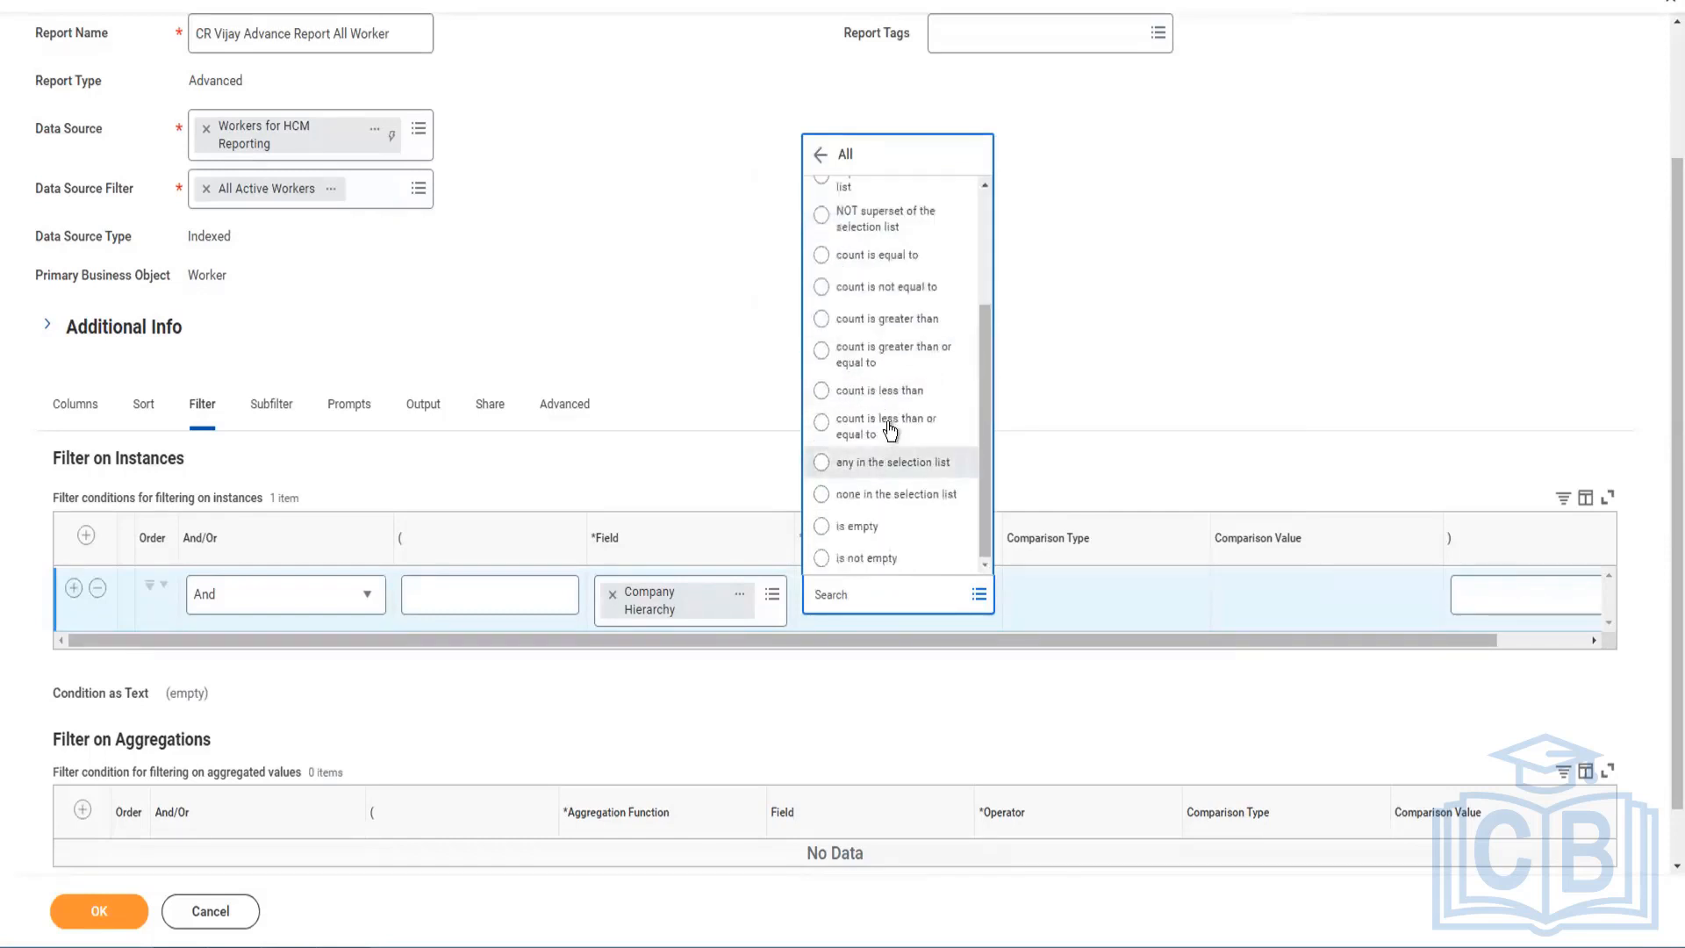
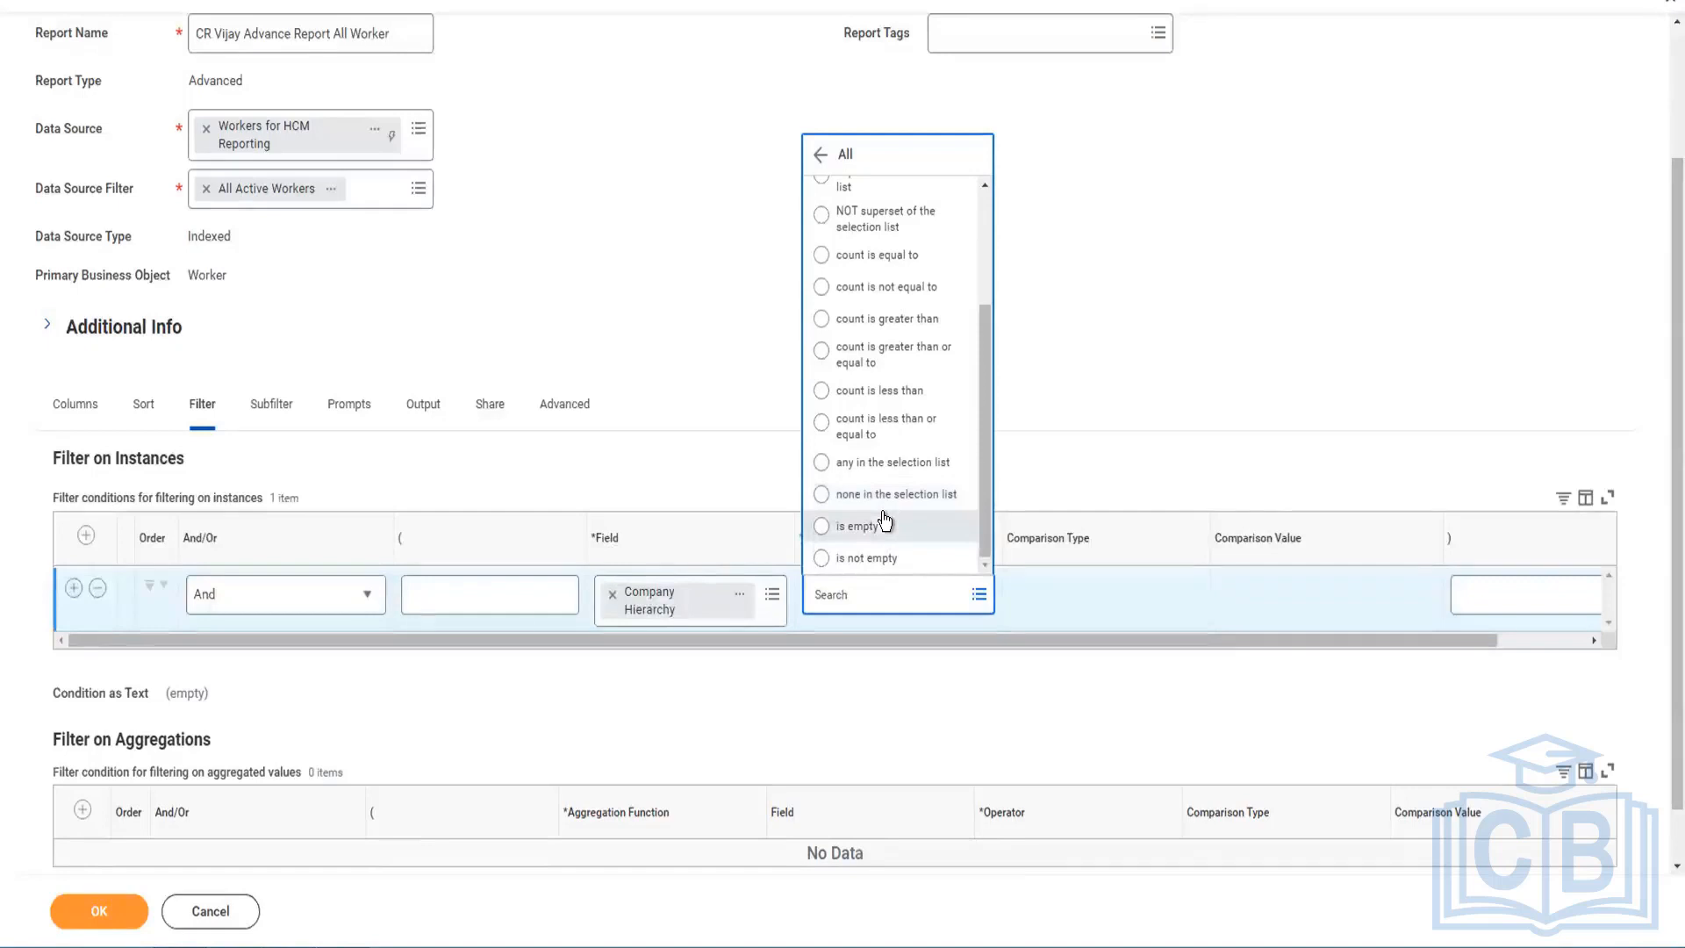
left_click(814, 470)
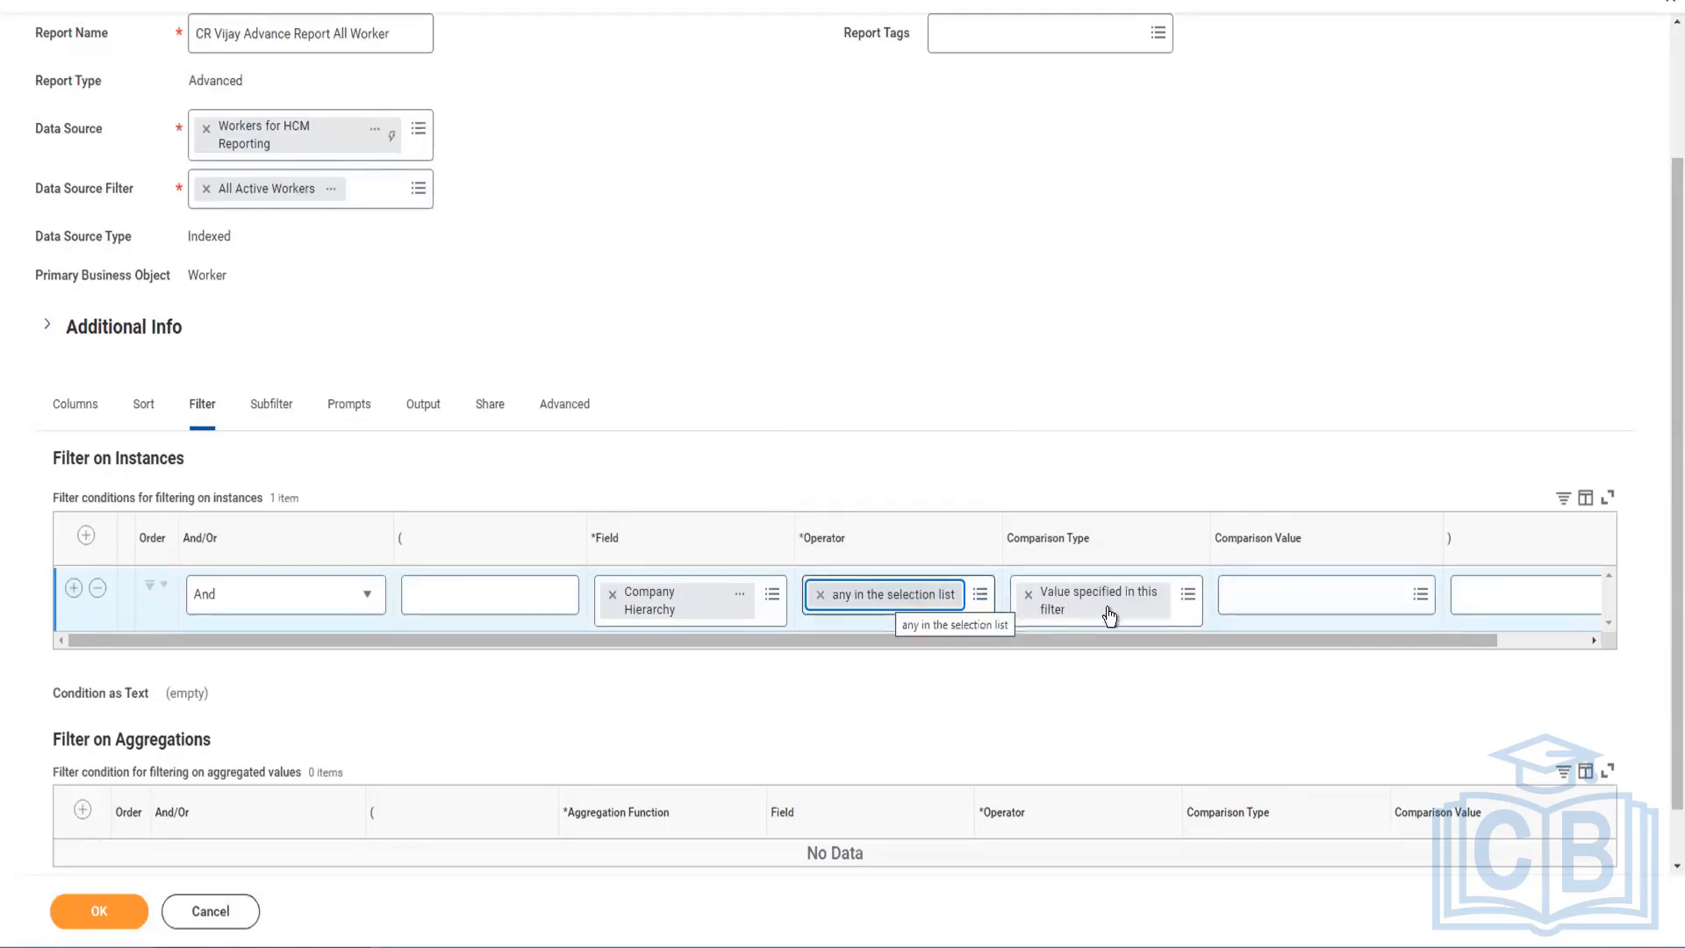
Step: Review the comparison types available for the Company Hierarchy condition
left_click(1187, 596)
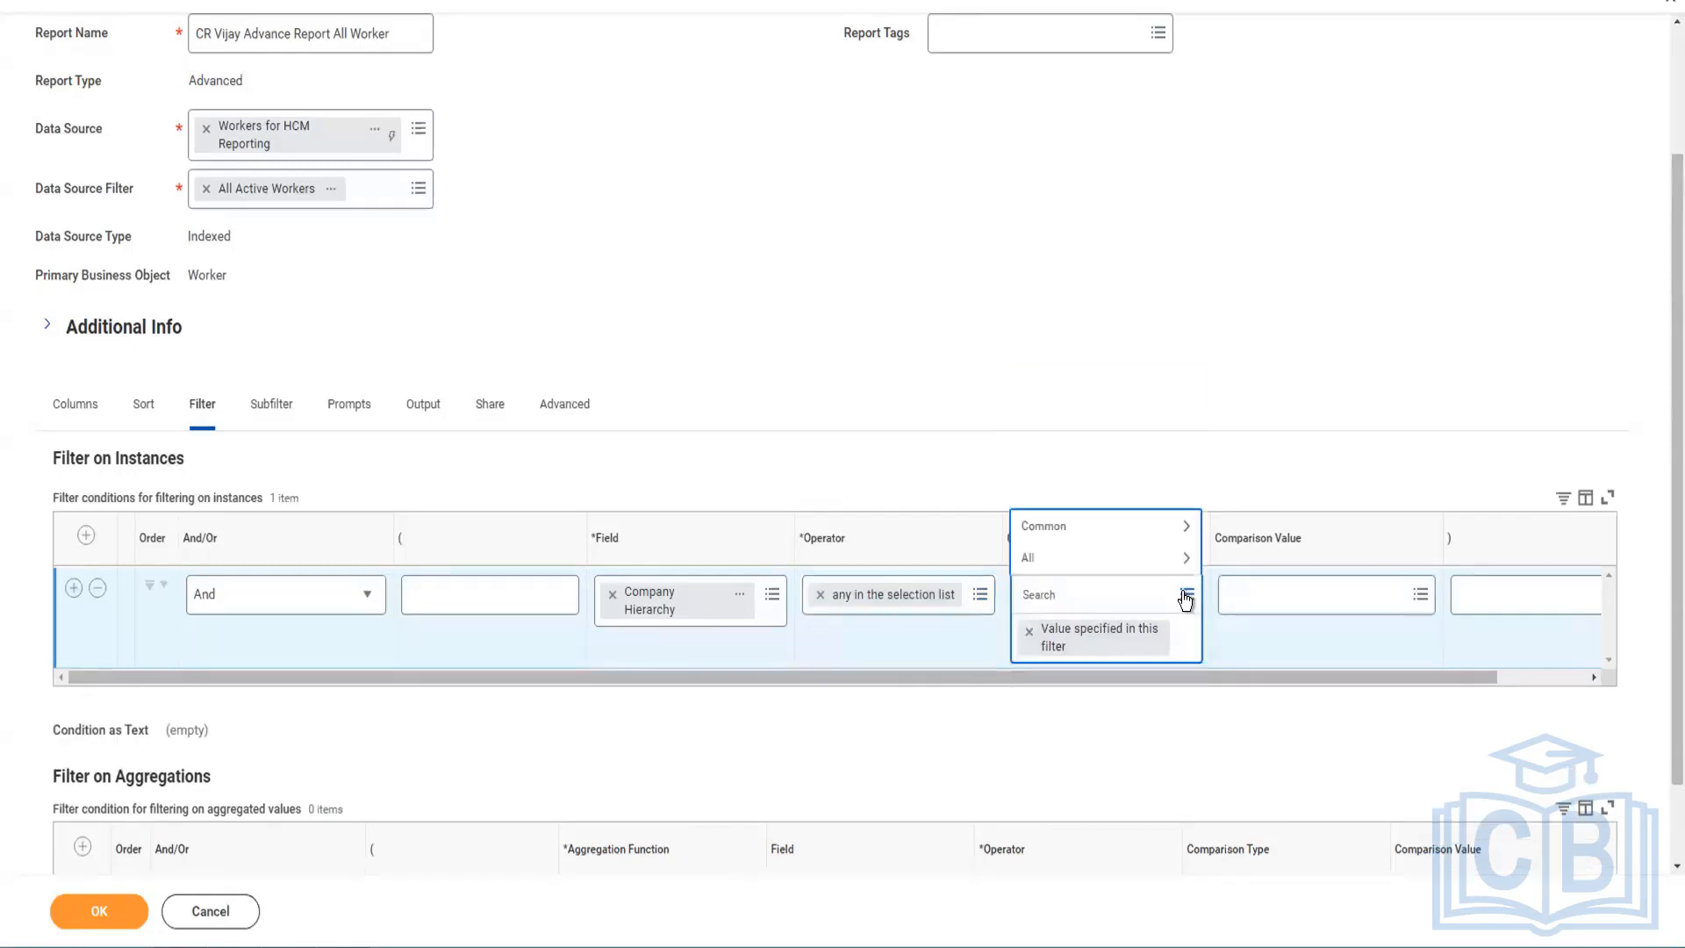
left_click(1048, 560)
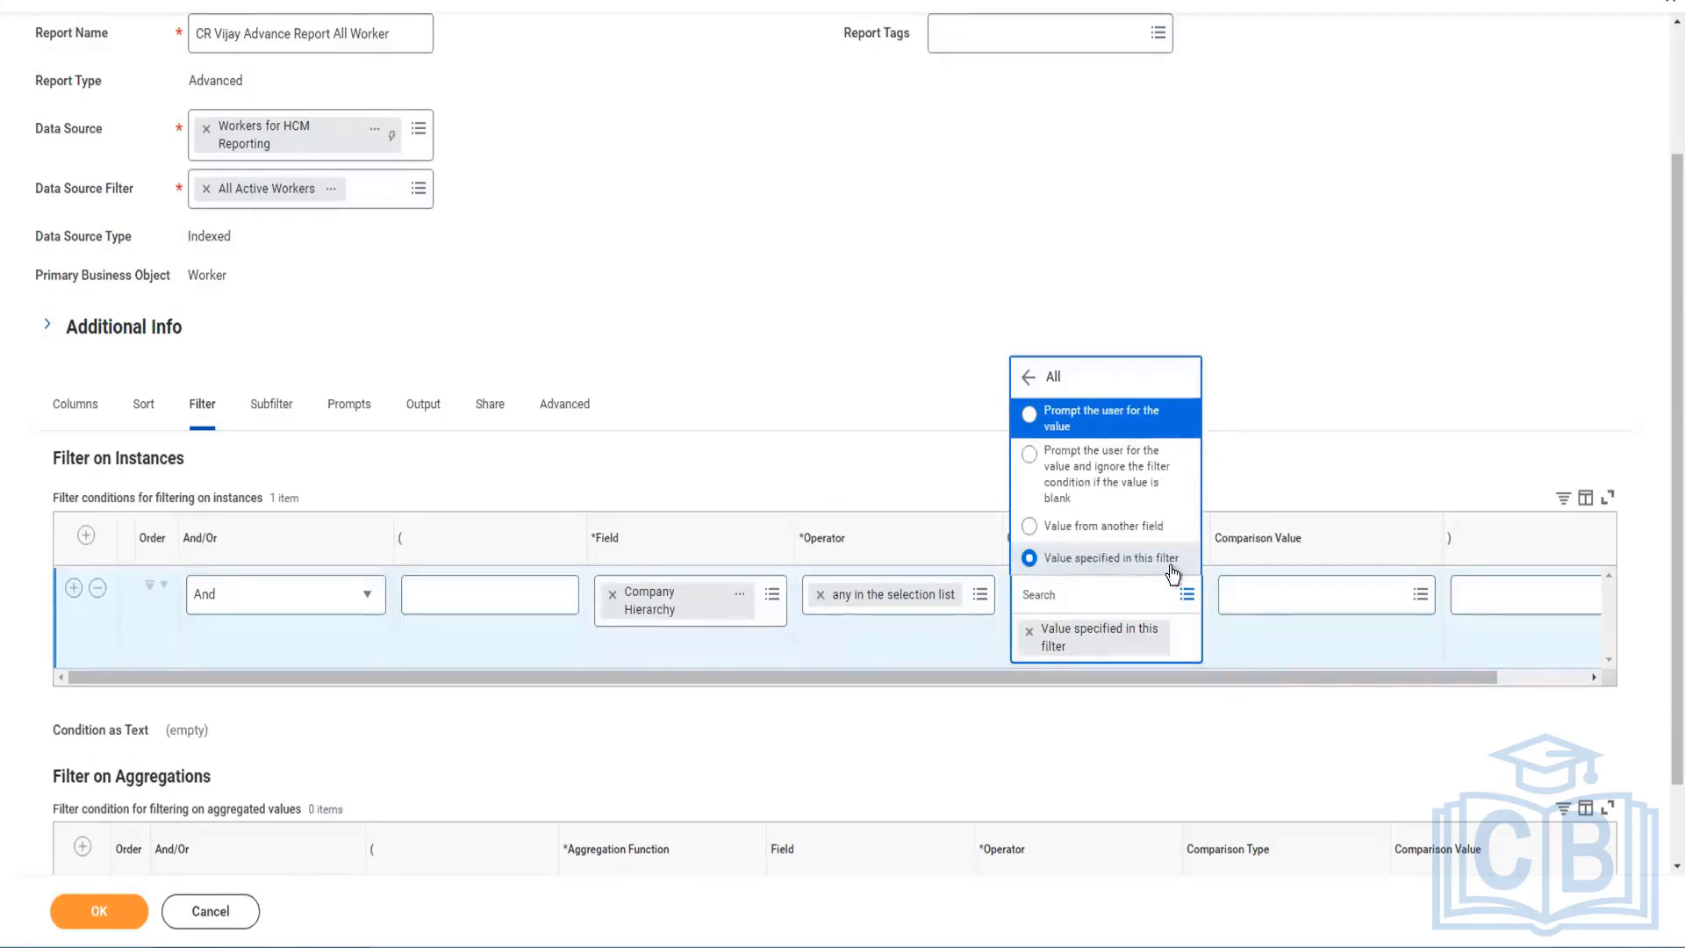
left_click(1296, 610)
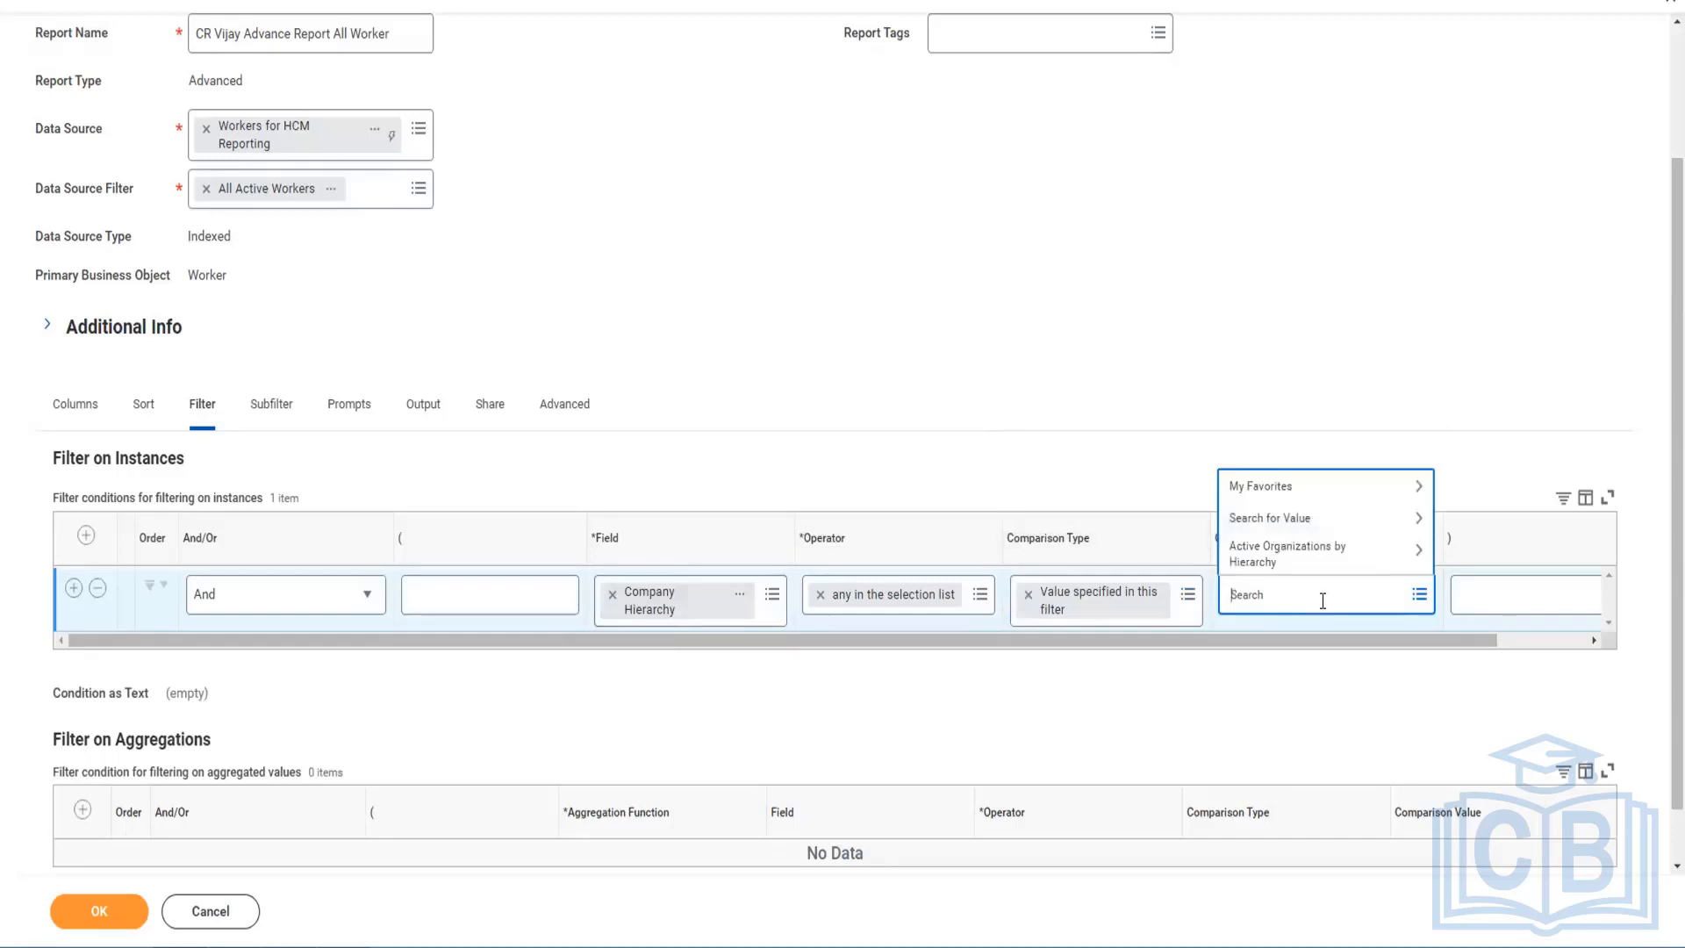
left_click(1190, 597)
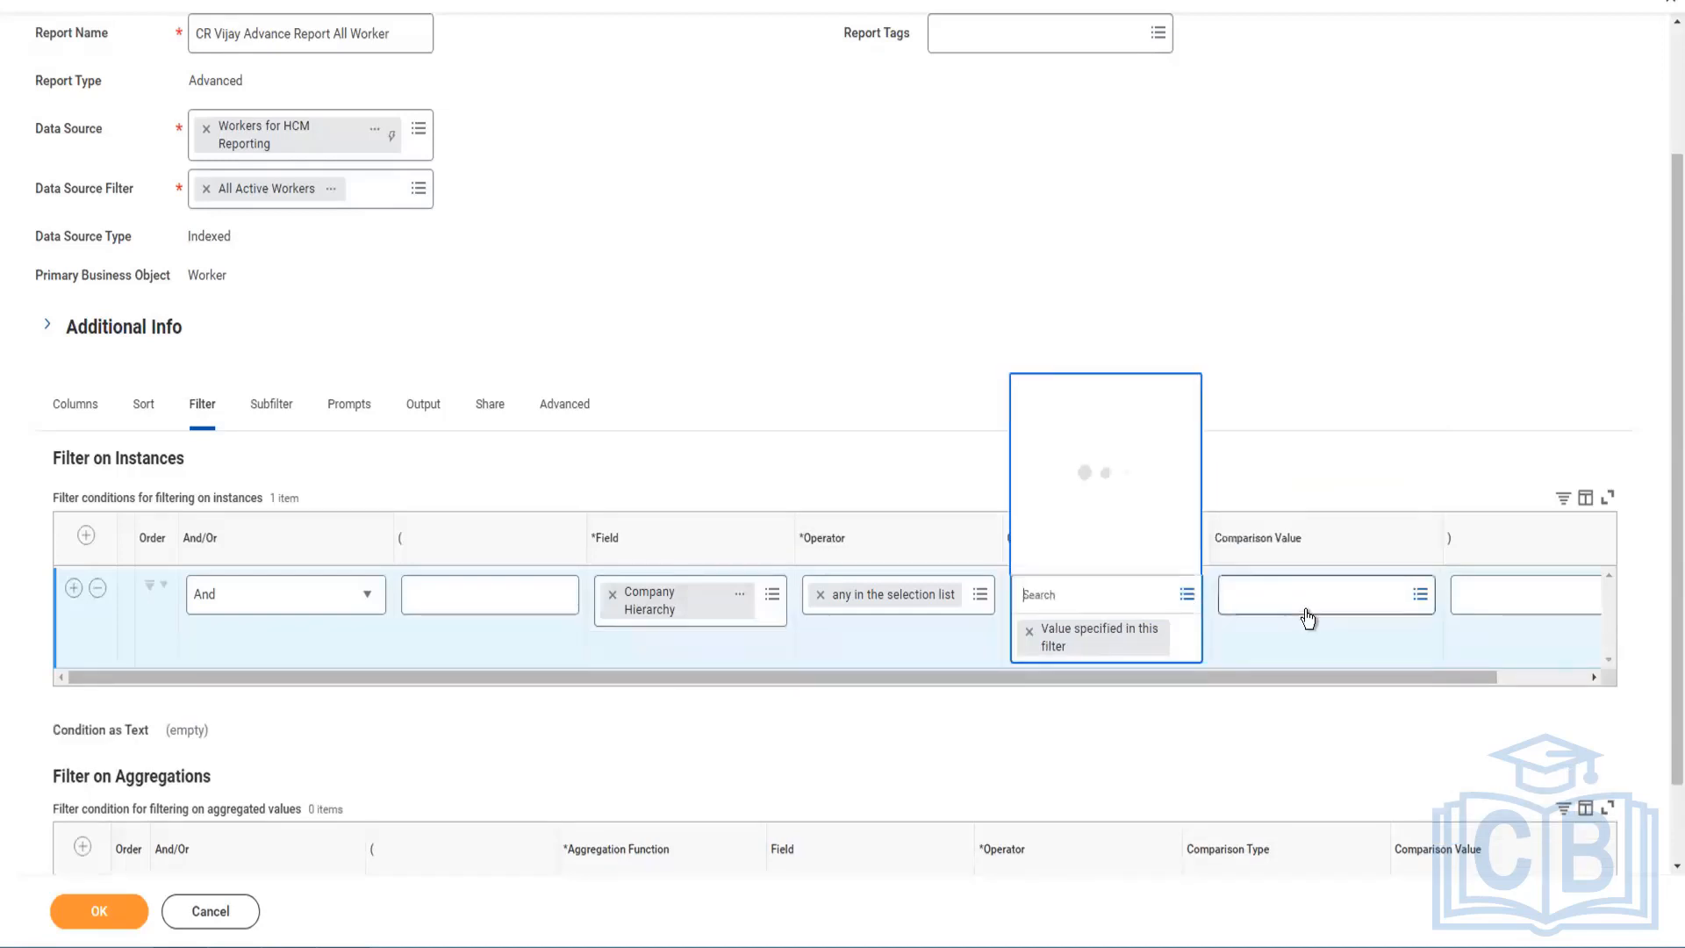
Step: Browse the Company Hierarchy entries under Active Organizations by Hierarchy for the filter condition's comparison value
left_click(1305, 603)
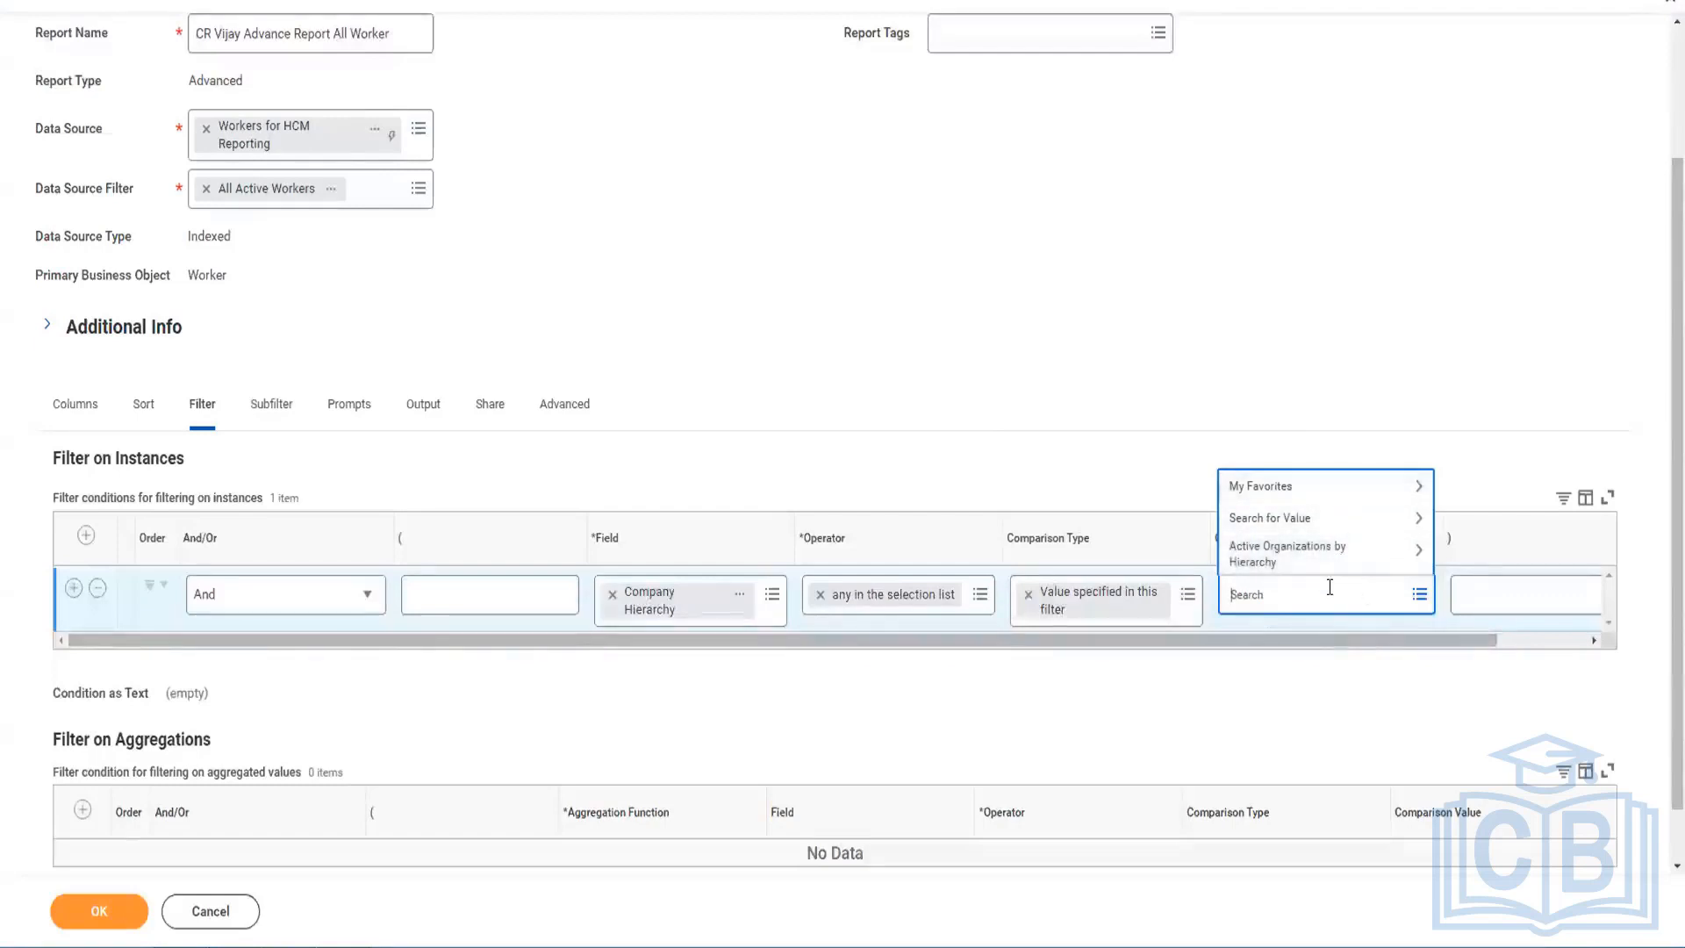
left_click(1305, 520)
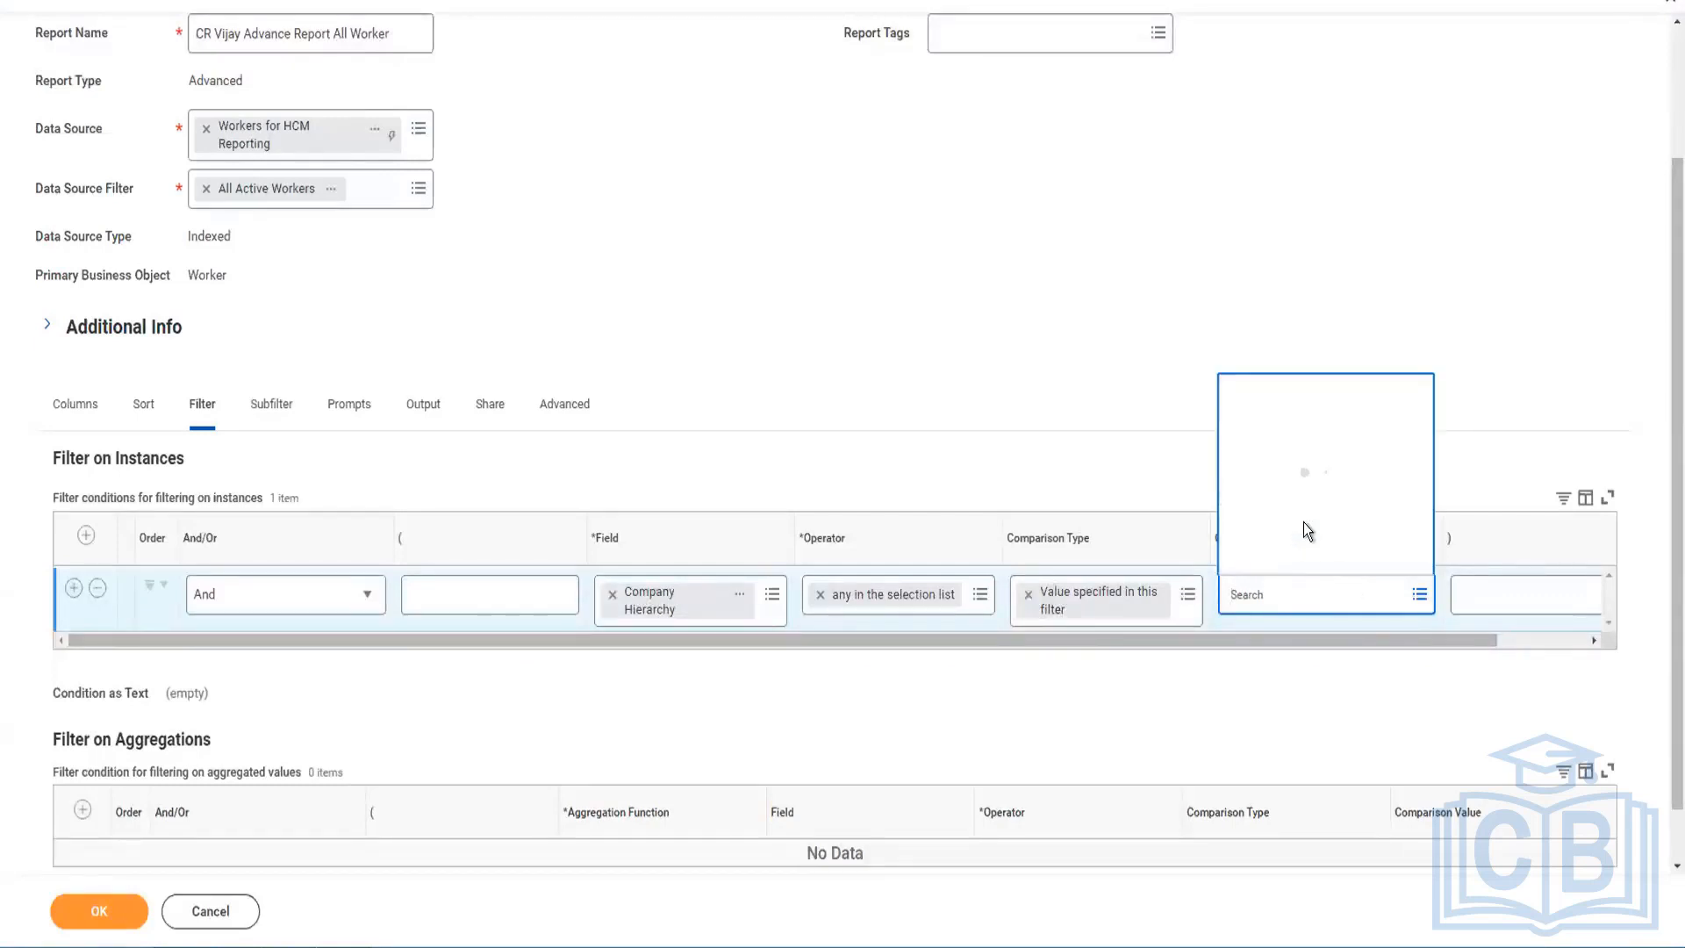
left_click(1236, 520)
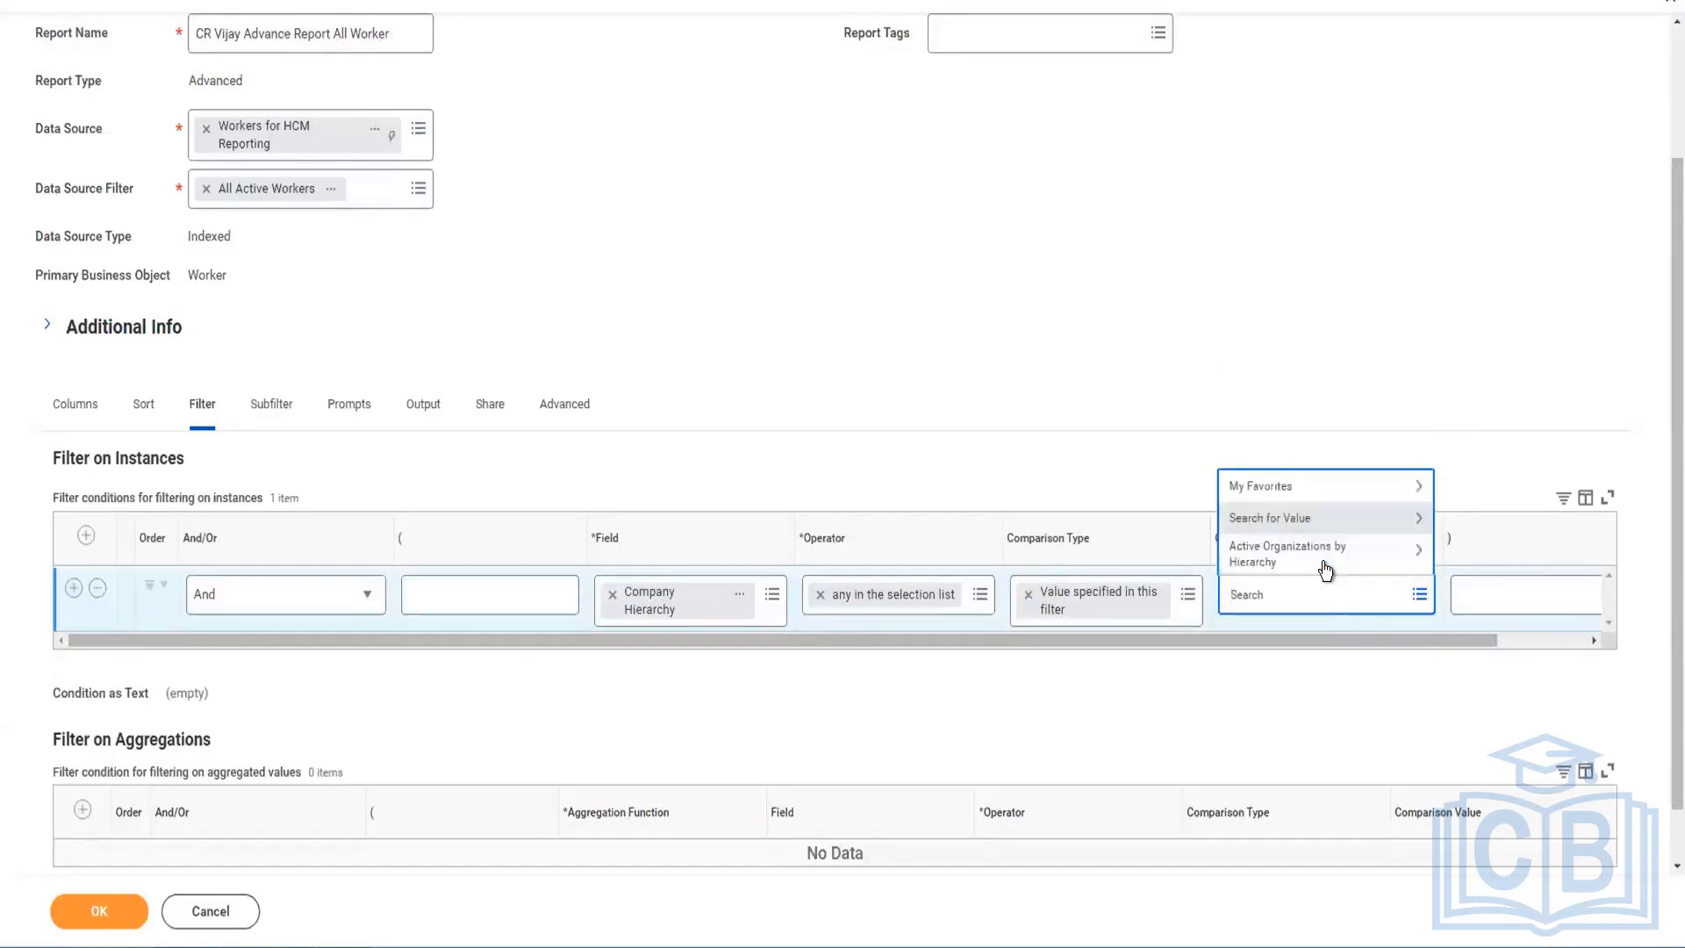
left_click(1377, 554)
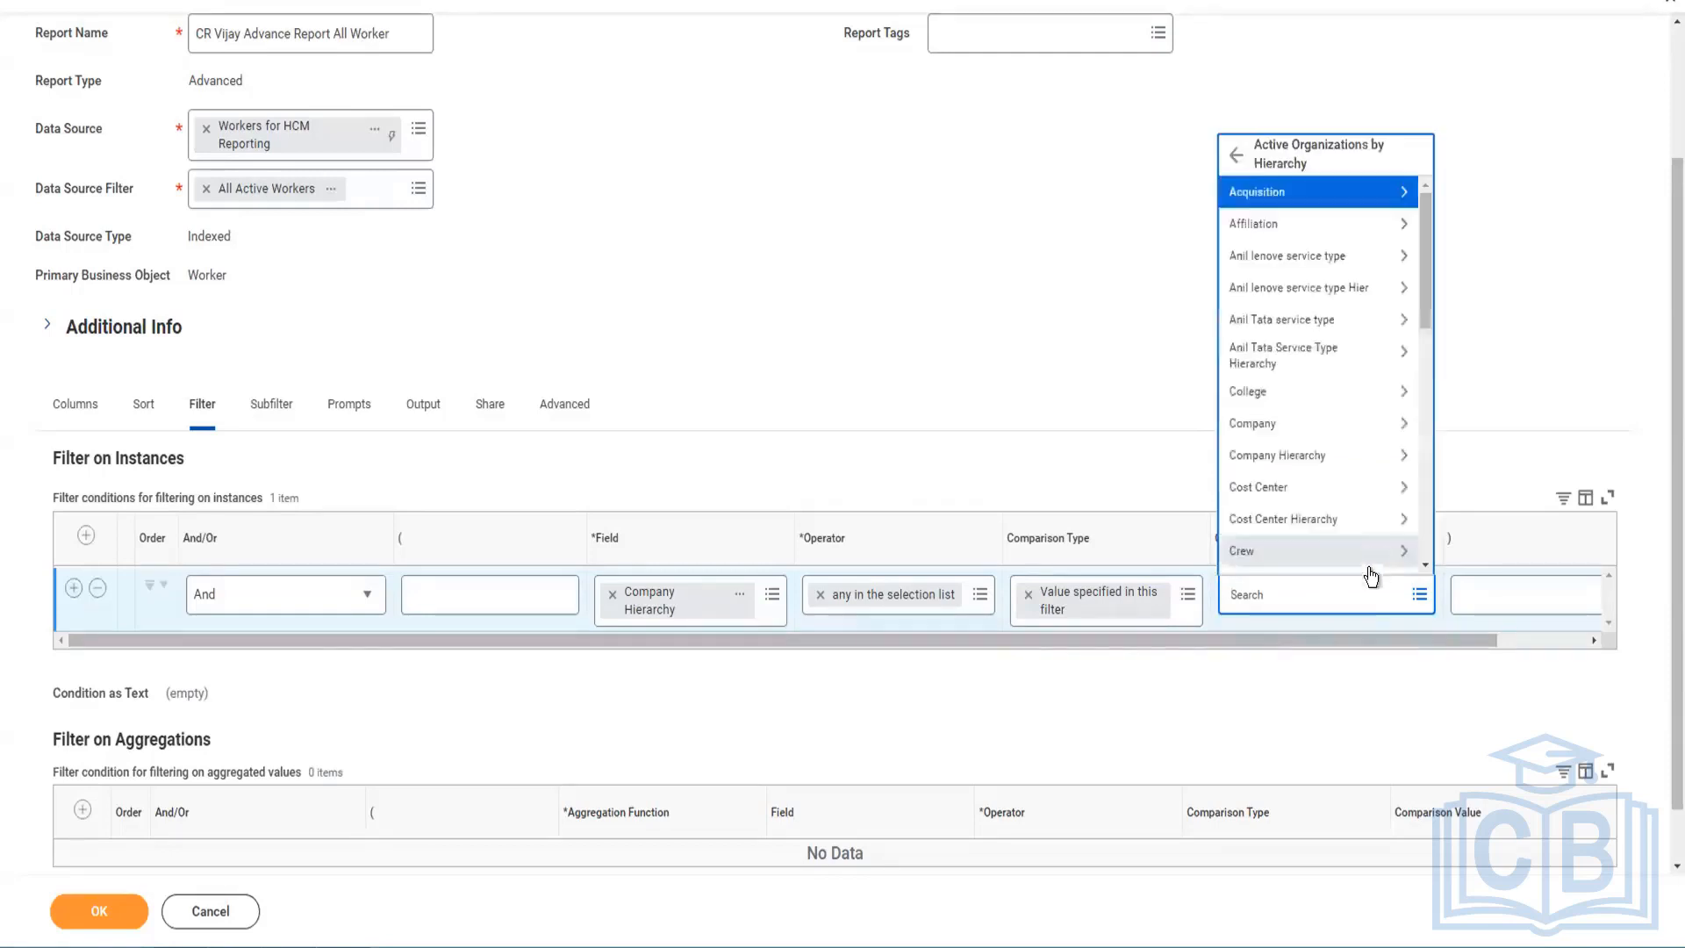
left_click(1292, 456)
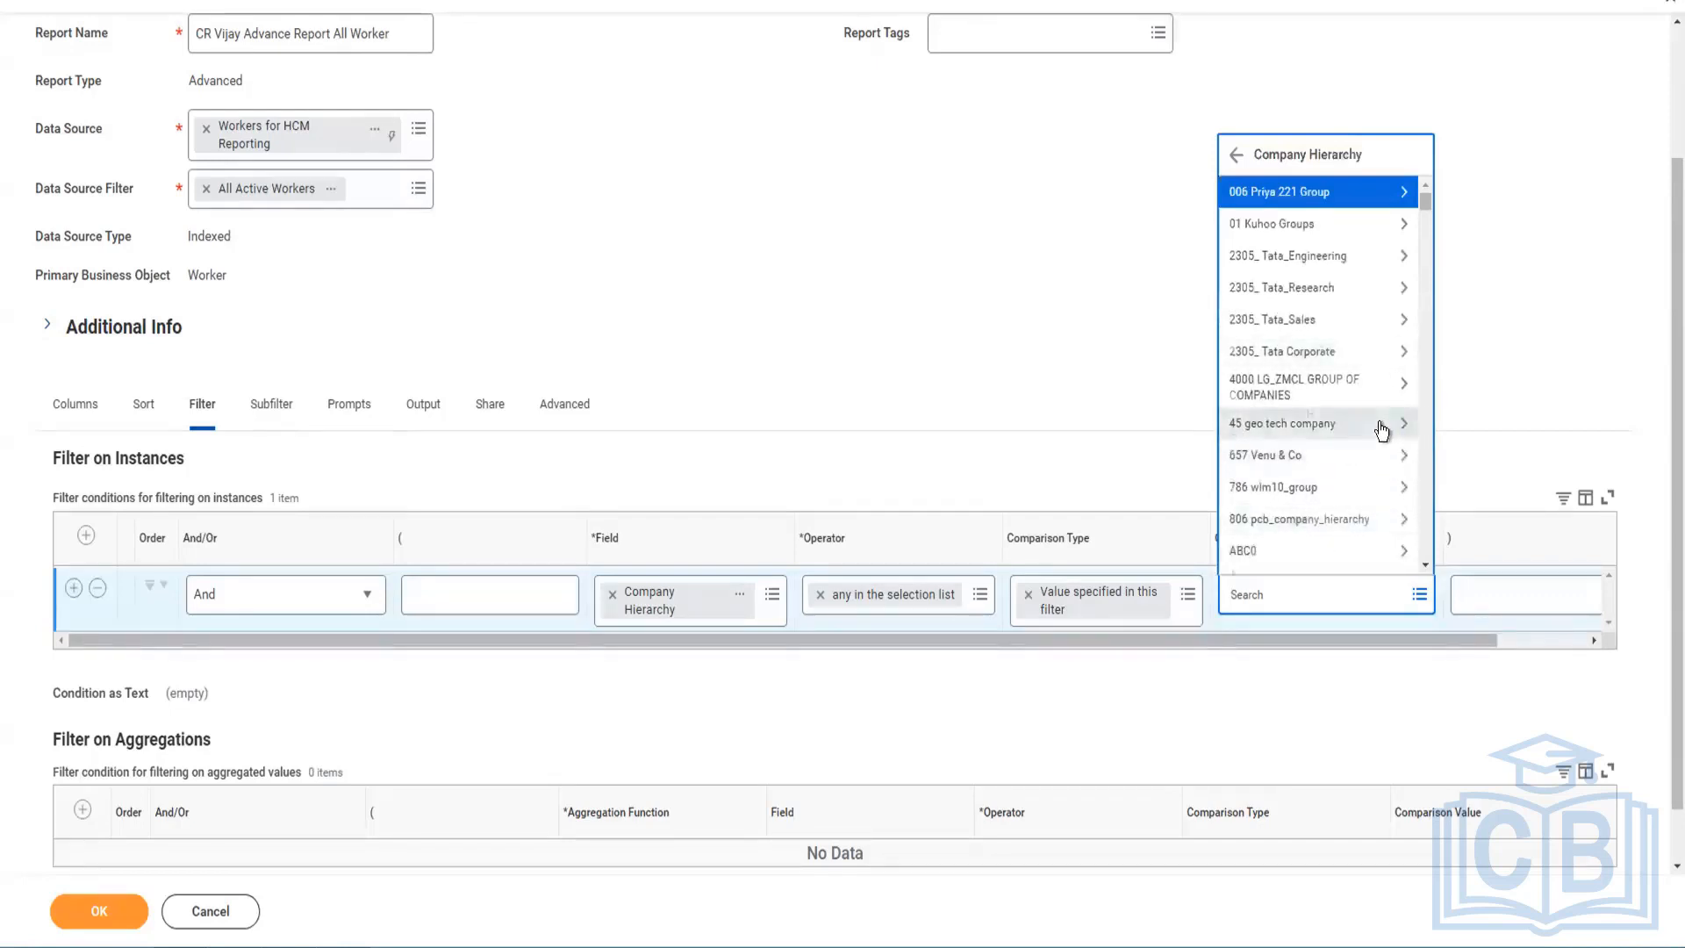
scroll(1377, 424, "down", 5)
scroll(1377, 422, "up", 5)
scroll(1372, 423, "down", 4)
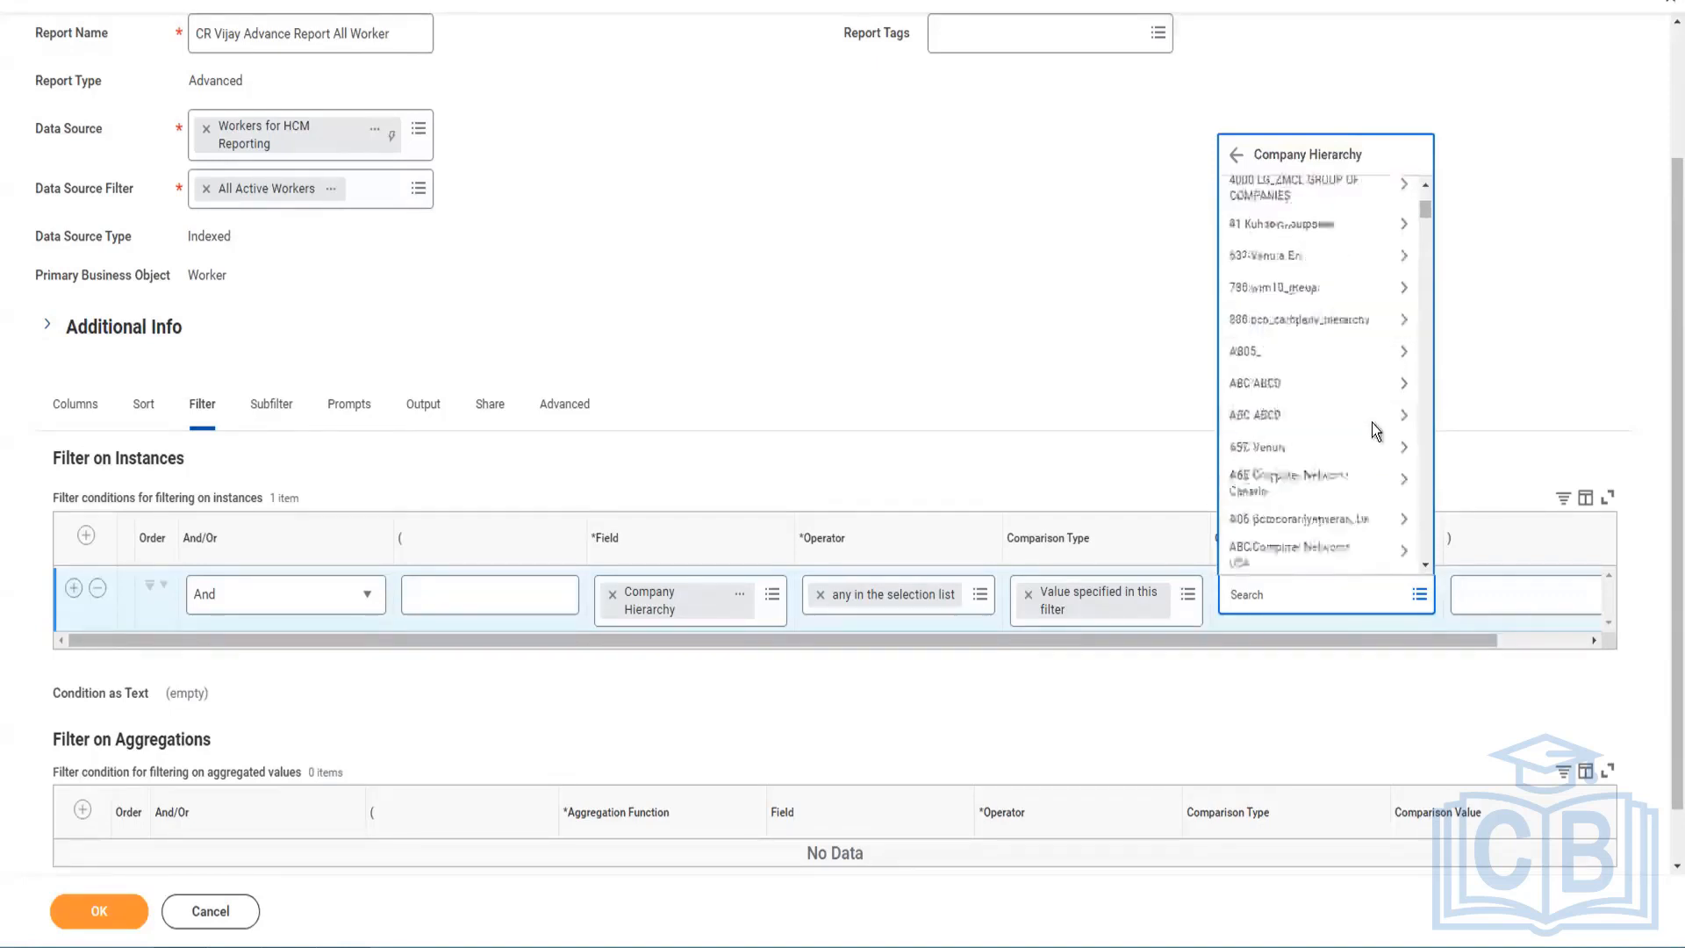
scroll(1371, 423, "down", 5)
scroll(1372, 420, "up", 10)
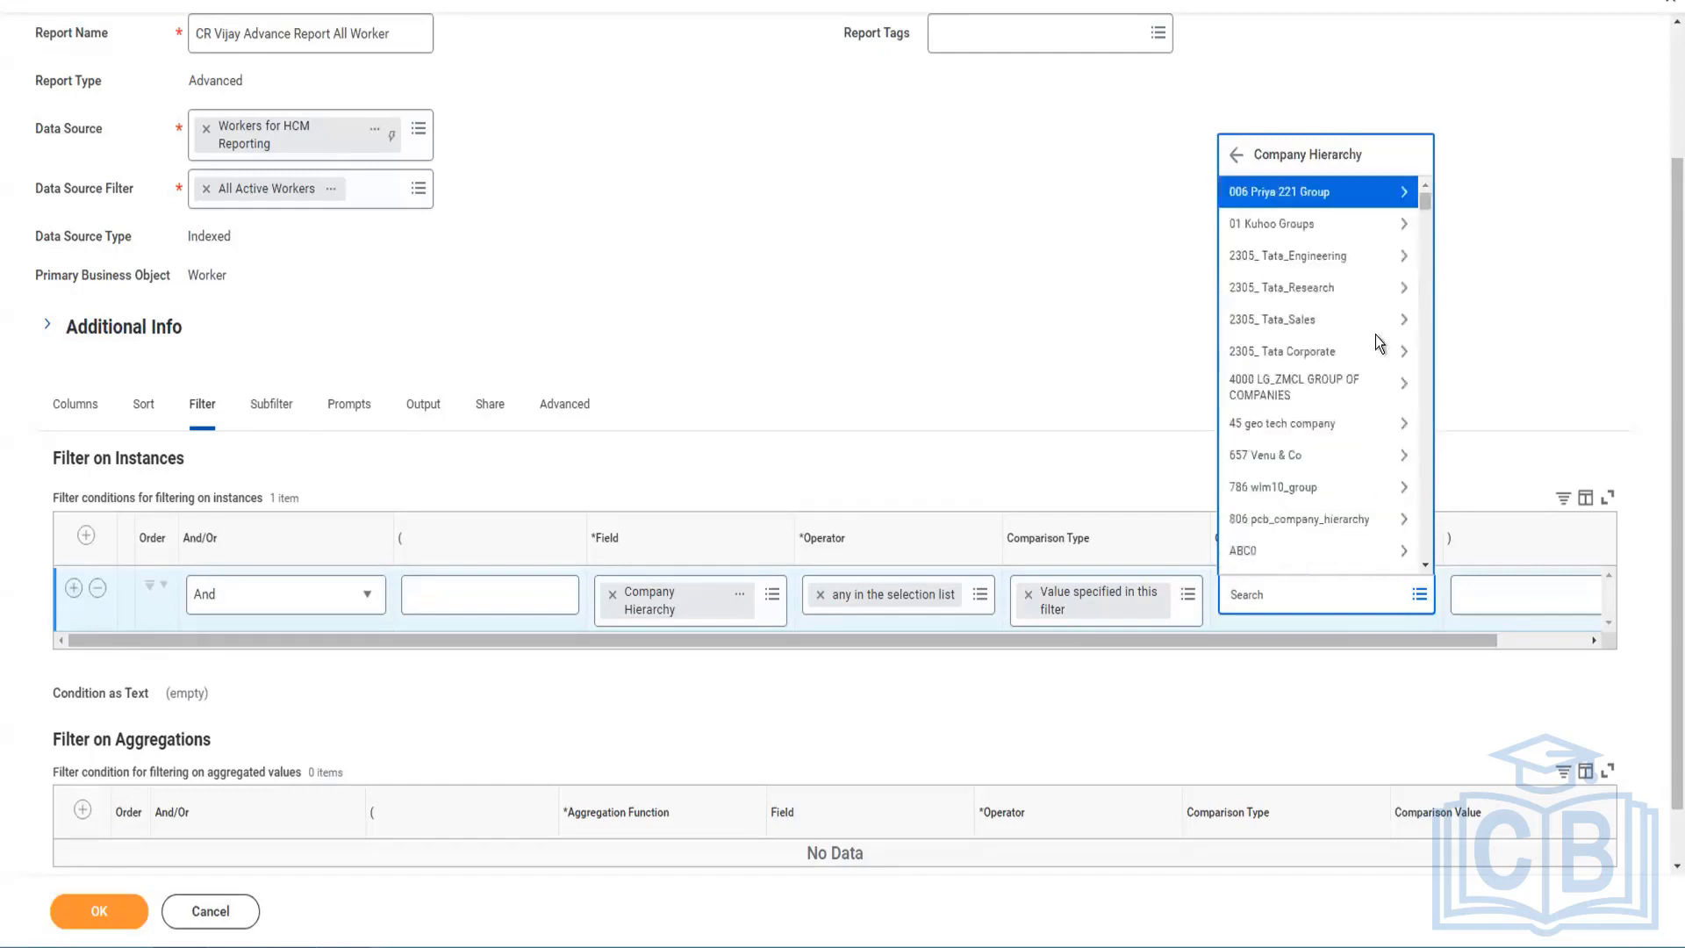
Step: Choose 45 geo tech company and ABE Computer Networks, UK as the comparison values of the Company Hierarchy condition
left_click(1384, 193)
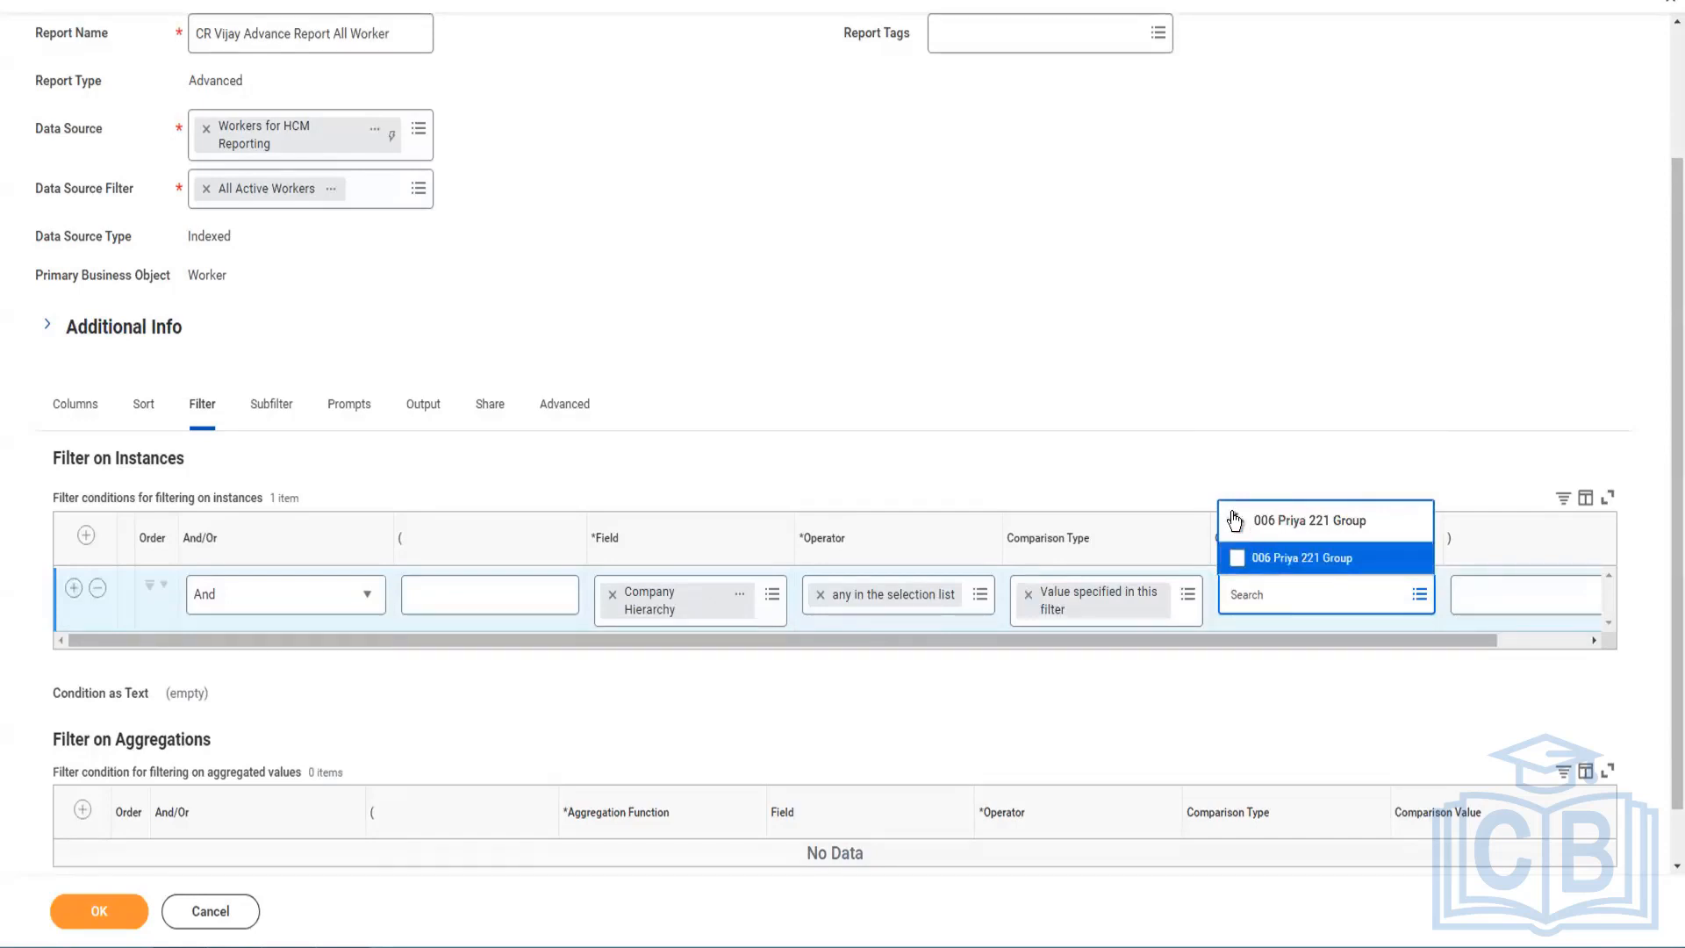
left_click(1238, 523)
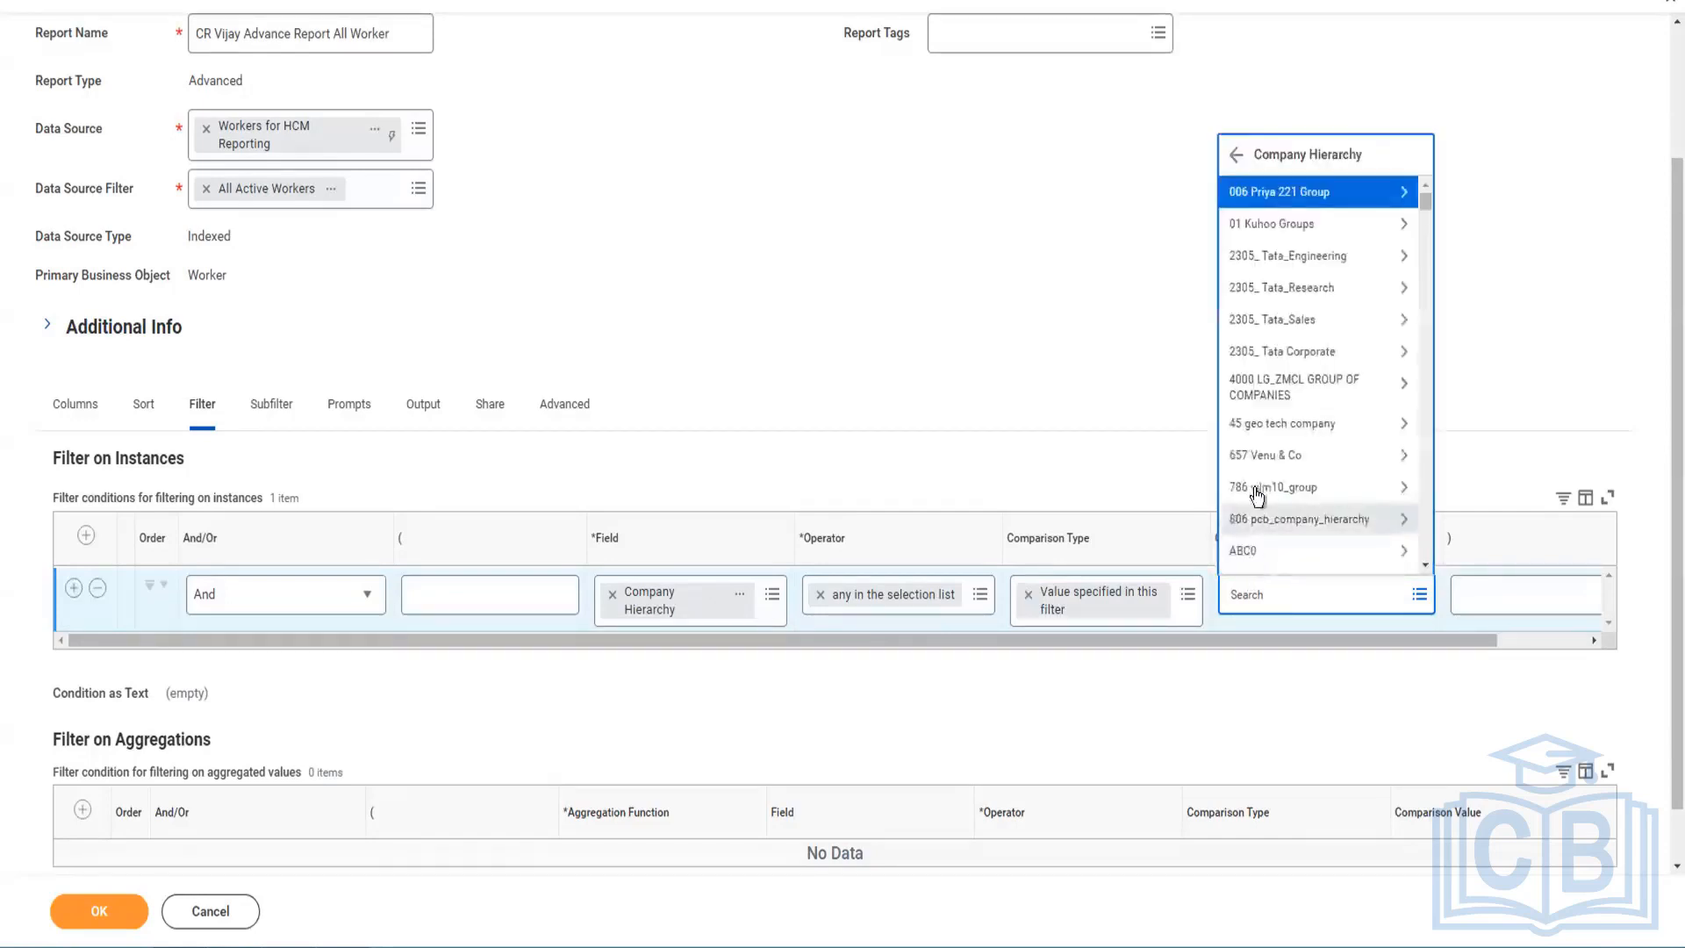
left_click(1236, 154)
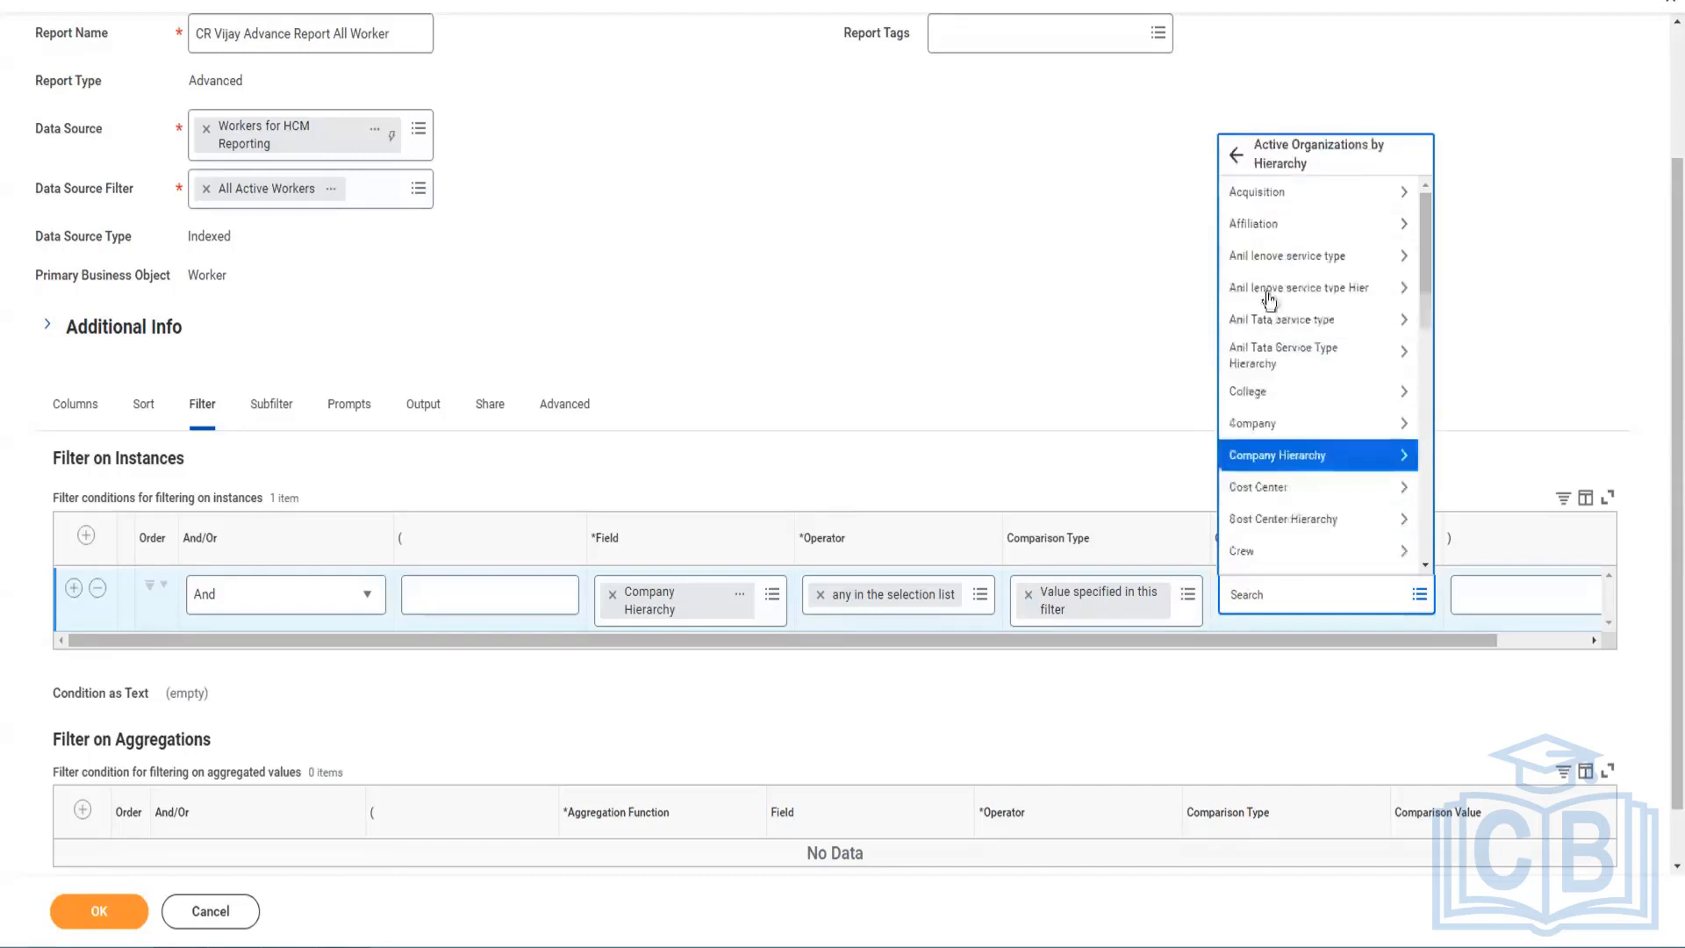
left_click(1308, 454)
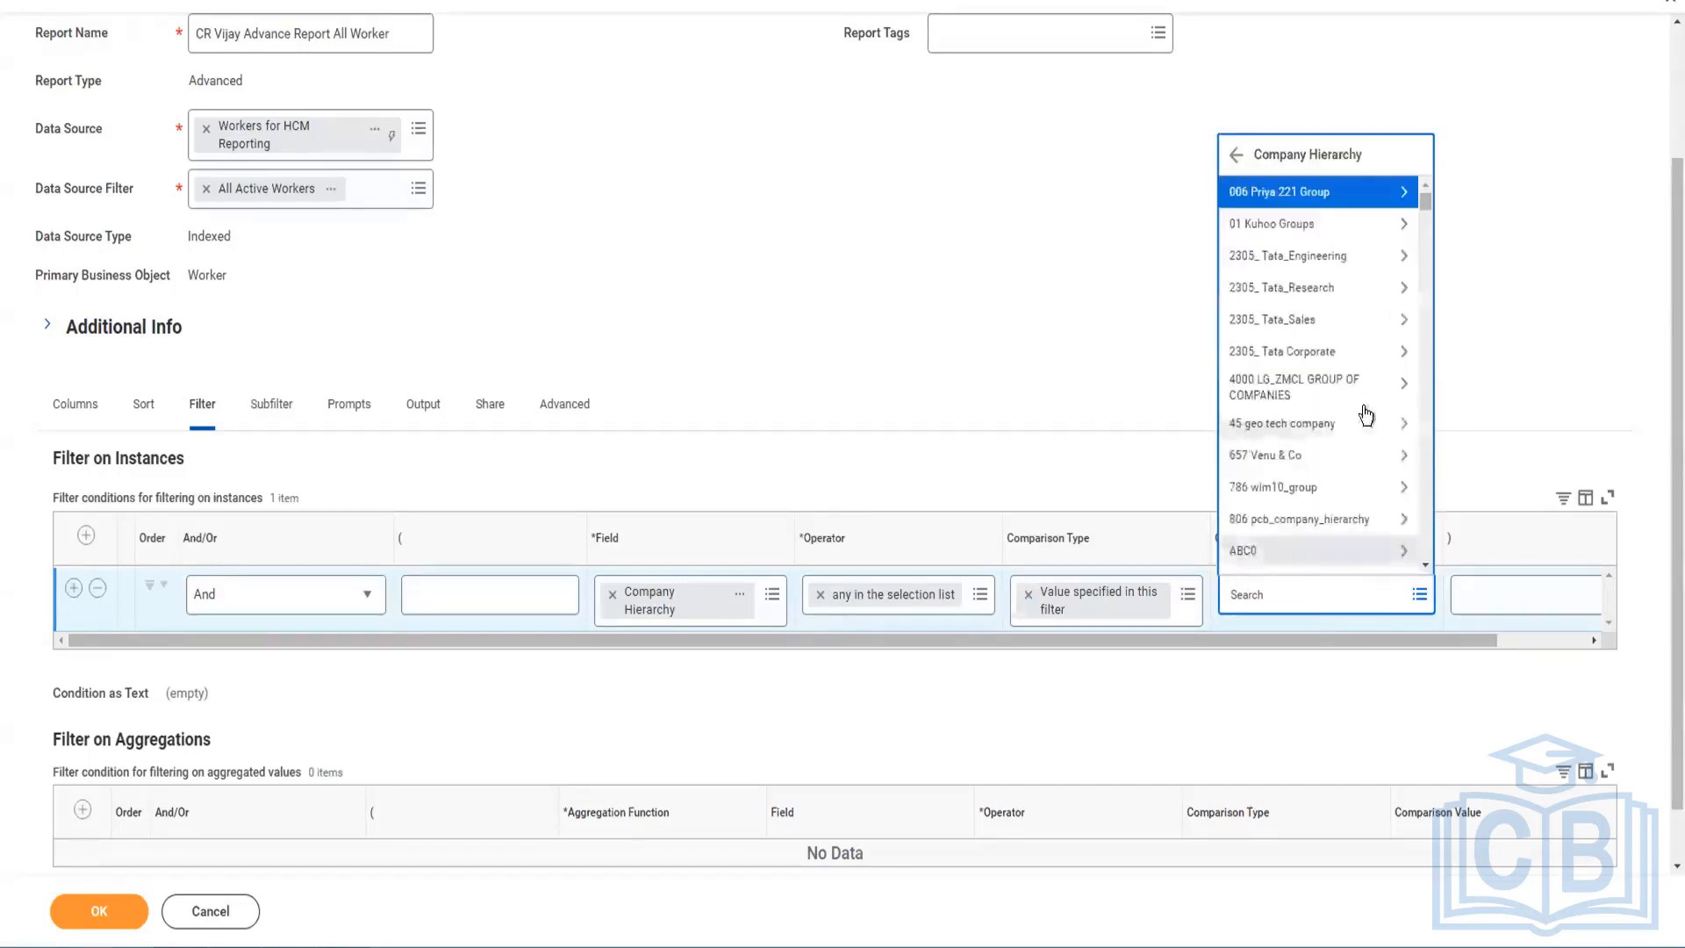
left_click(1372, 427)
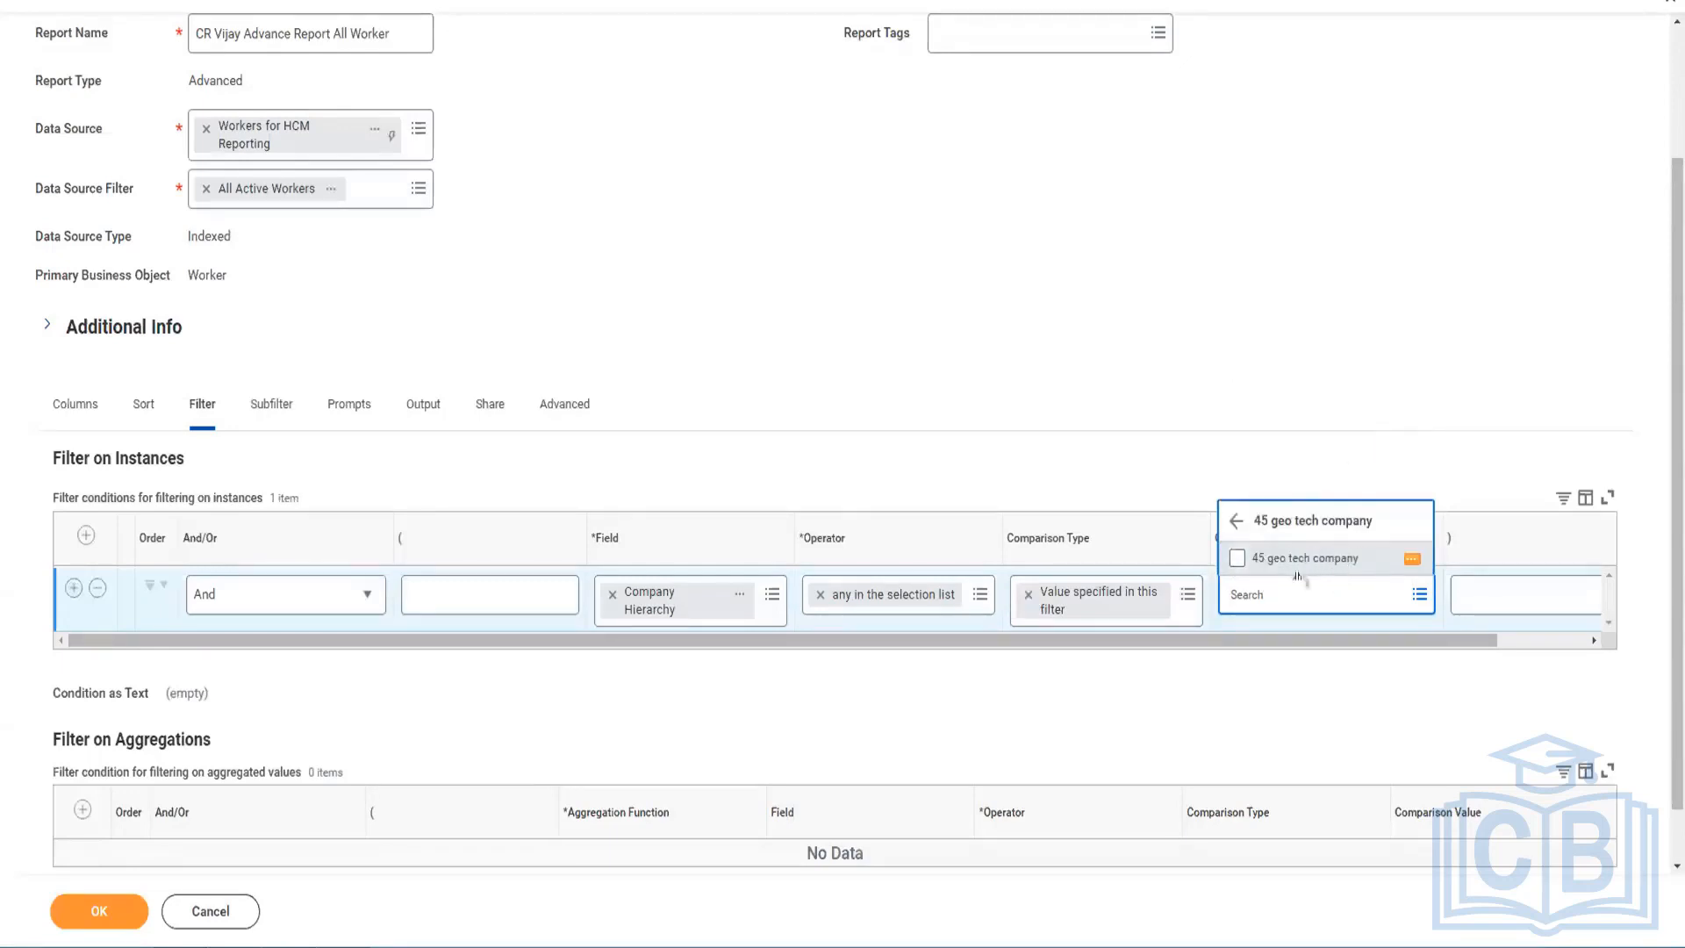
left_click(1241, 564)
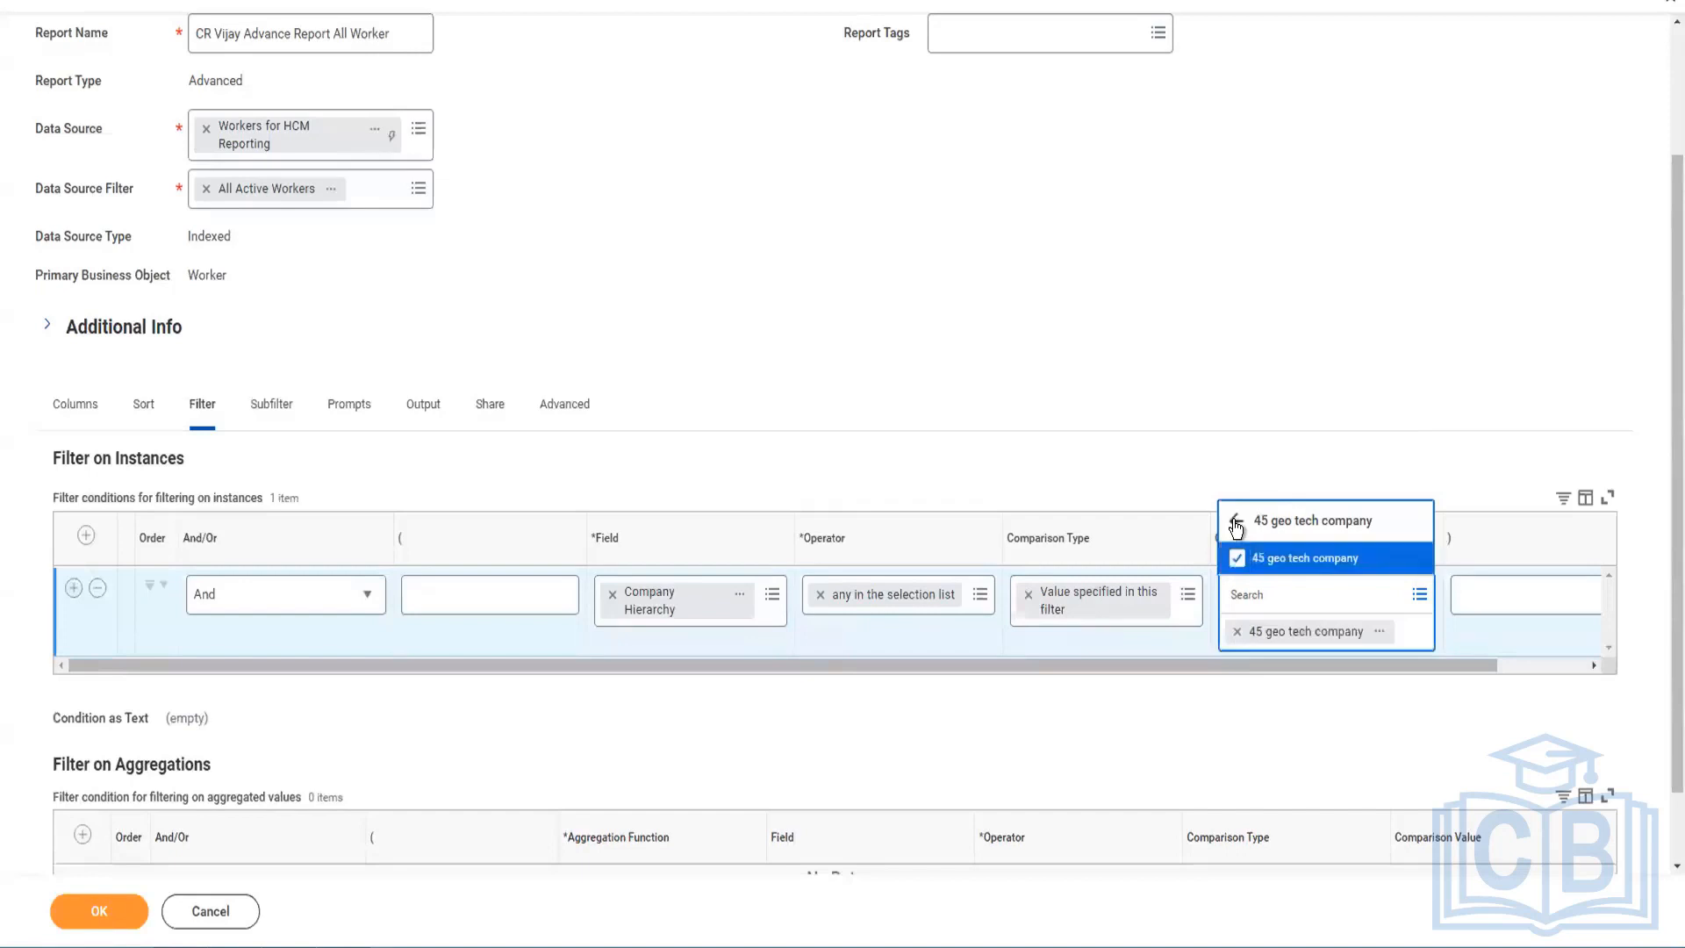
left_click(1237, 526)
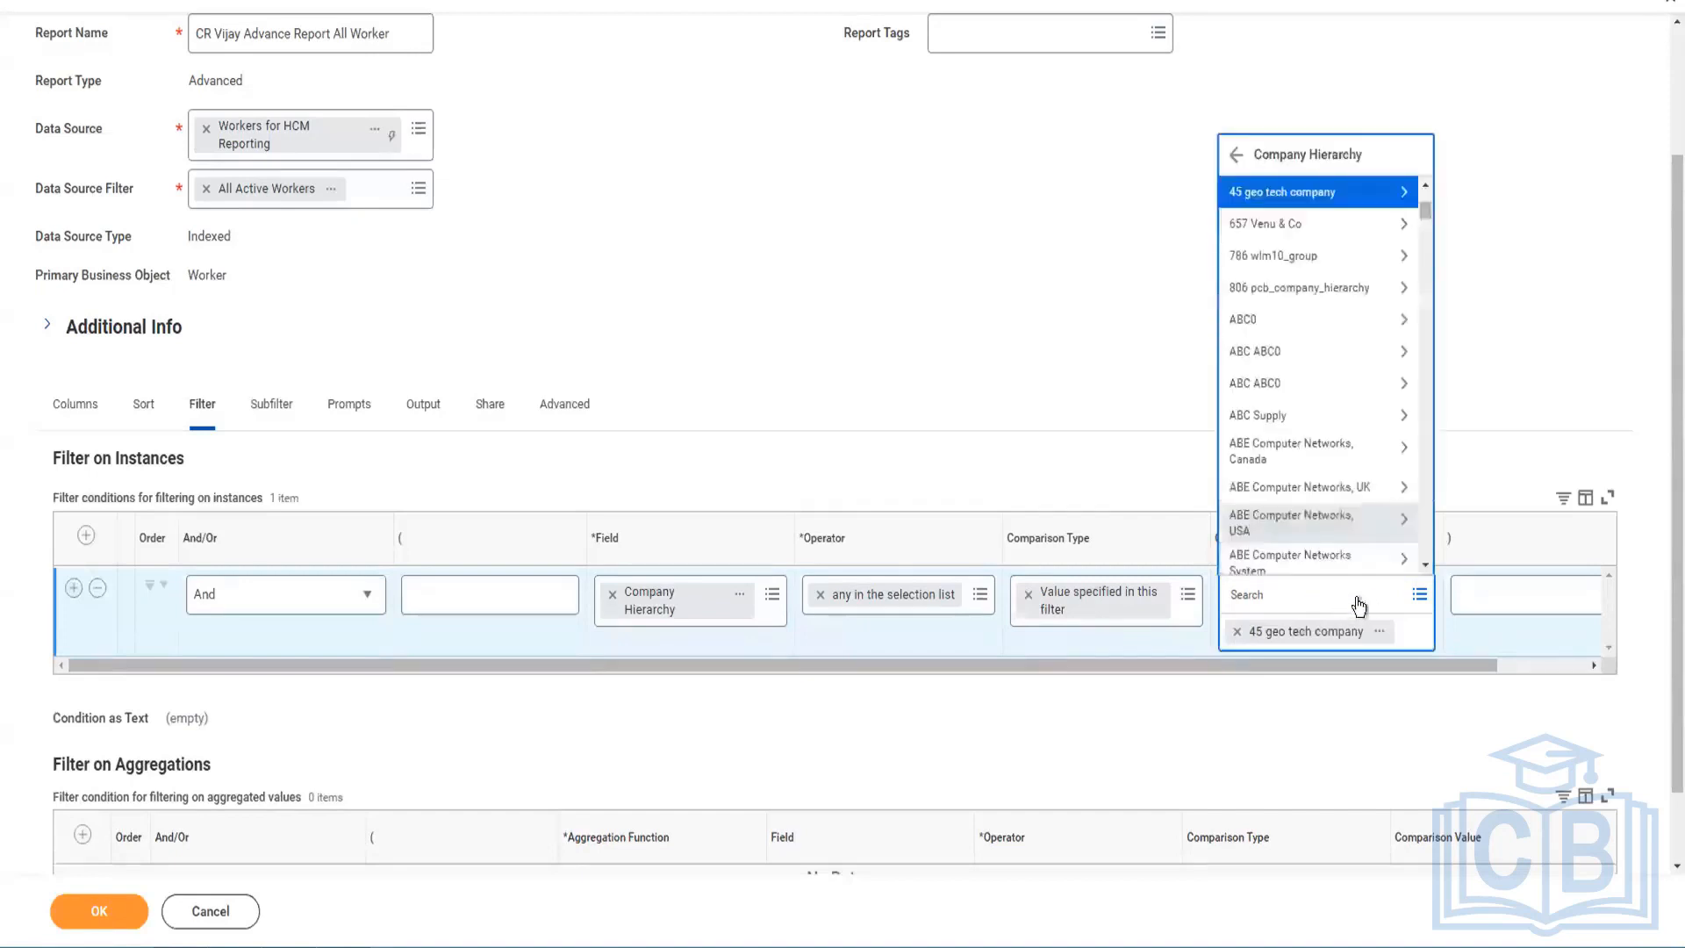
left_click(1331, 486)
left_click(1252, 549)
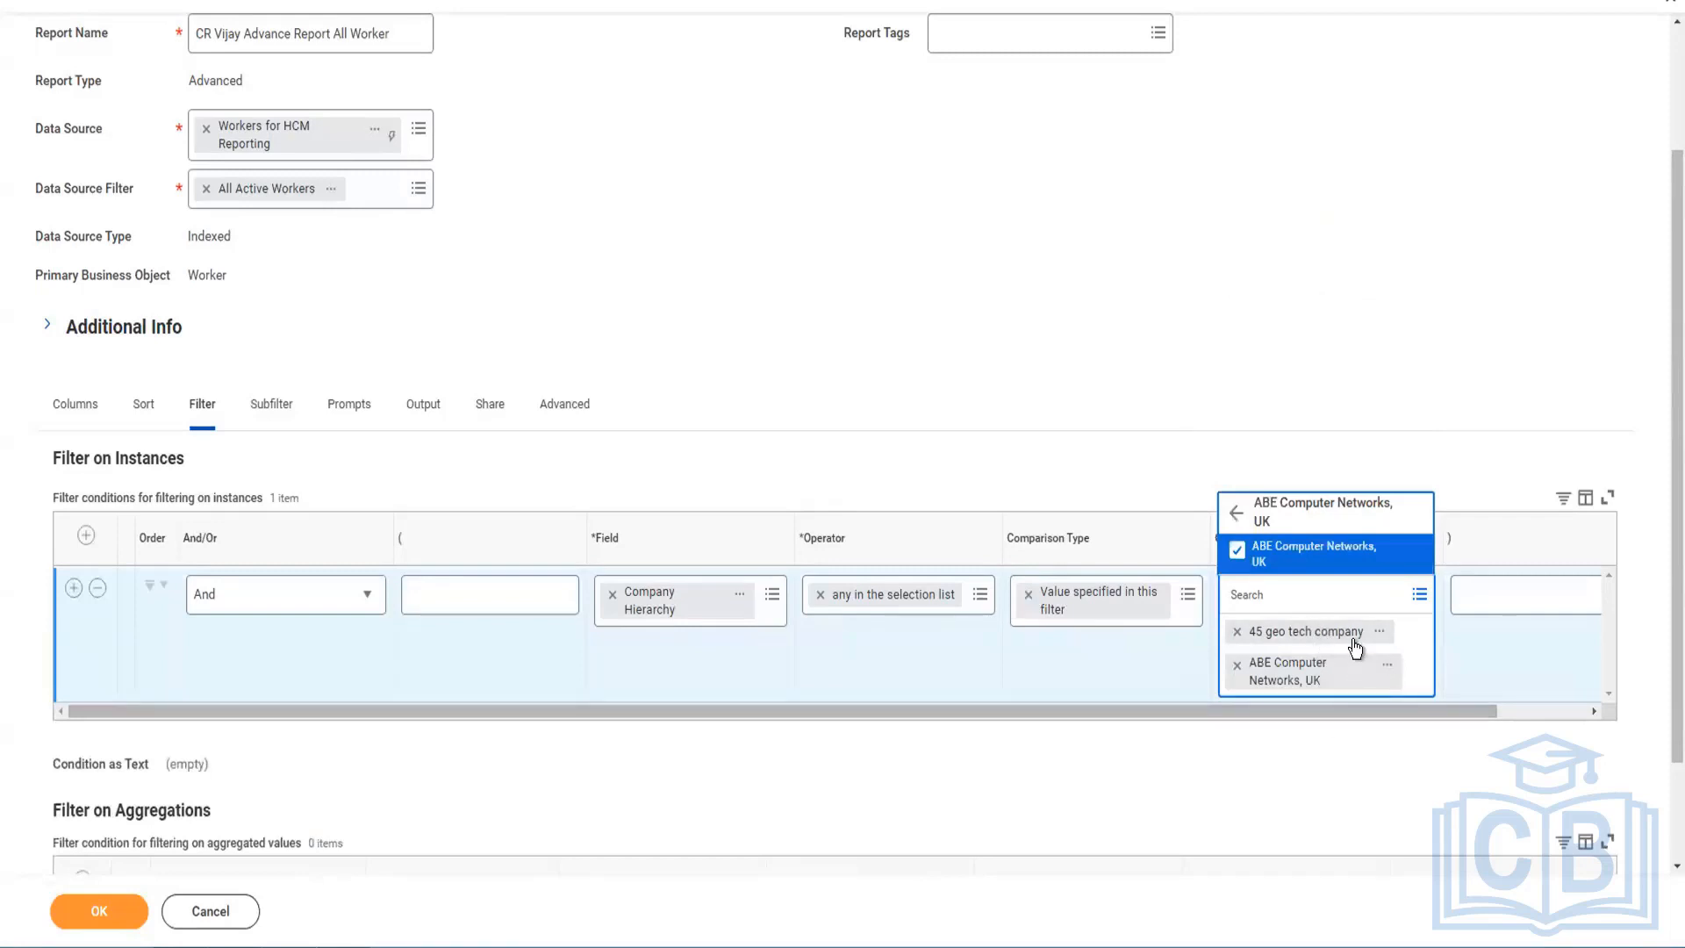
left_click(1268, 604)
Step: Set the Company Hierarchy condition's comparison type to Value from another field and open its comparison value choices
left_click(1189, 600)
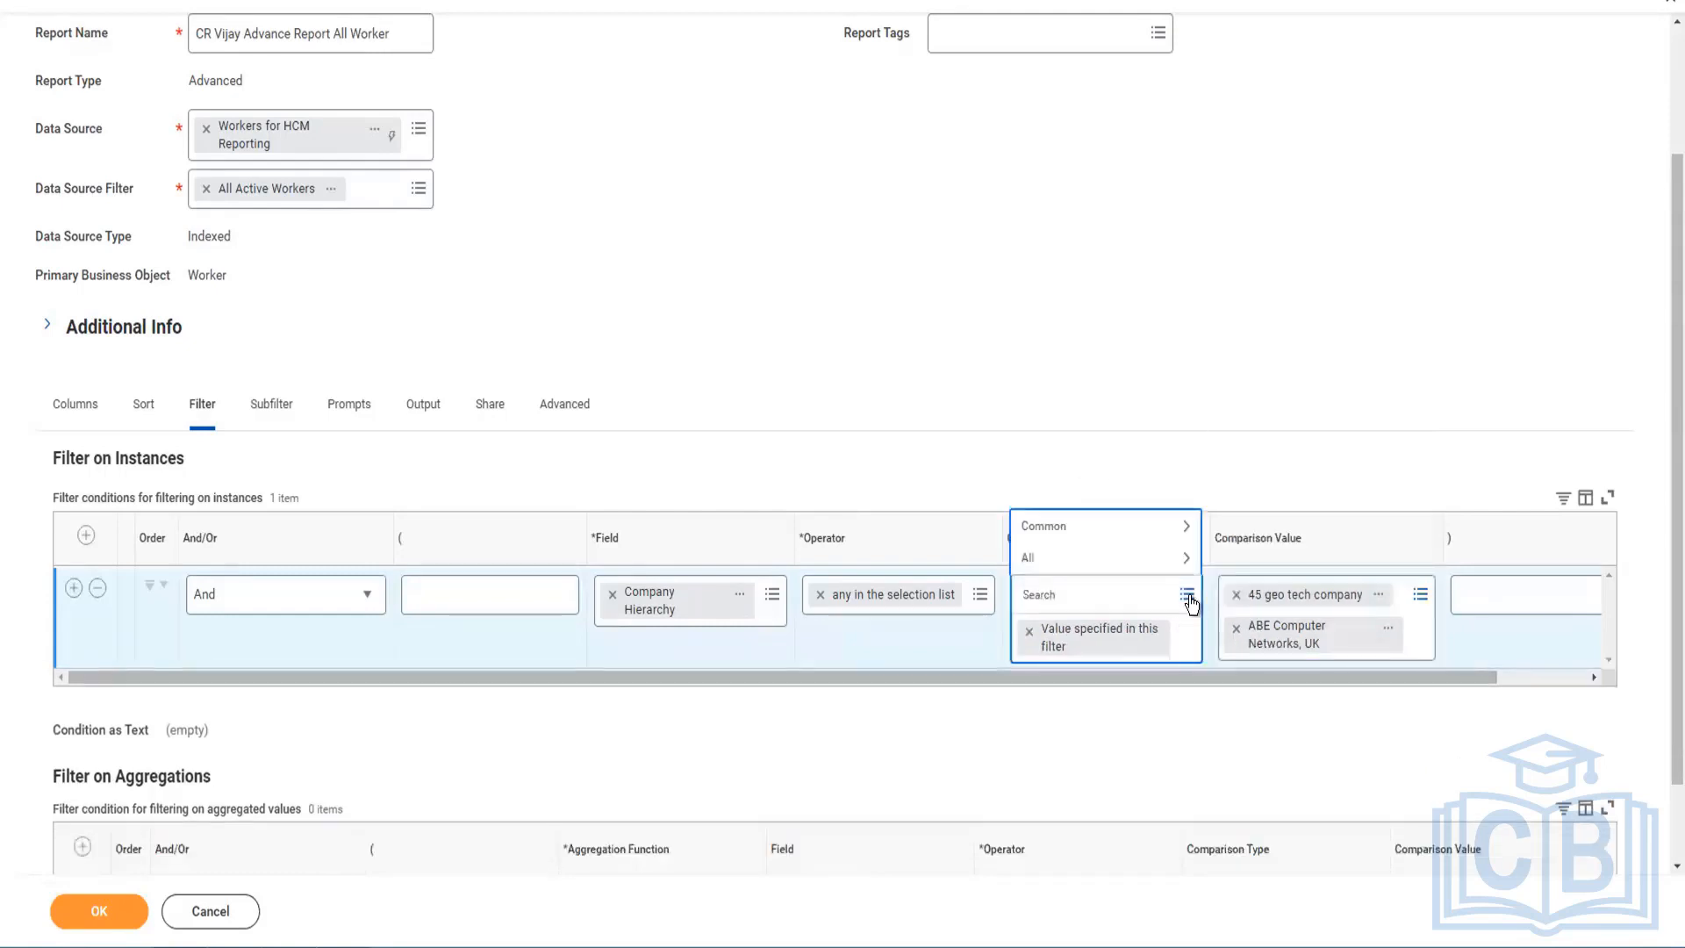
left_click(1050, 559)
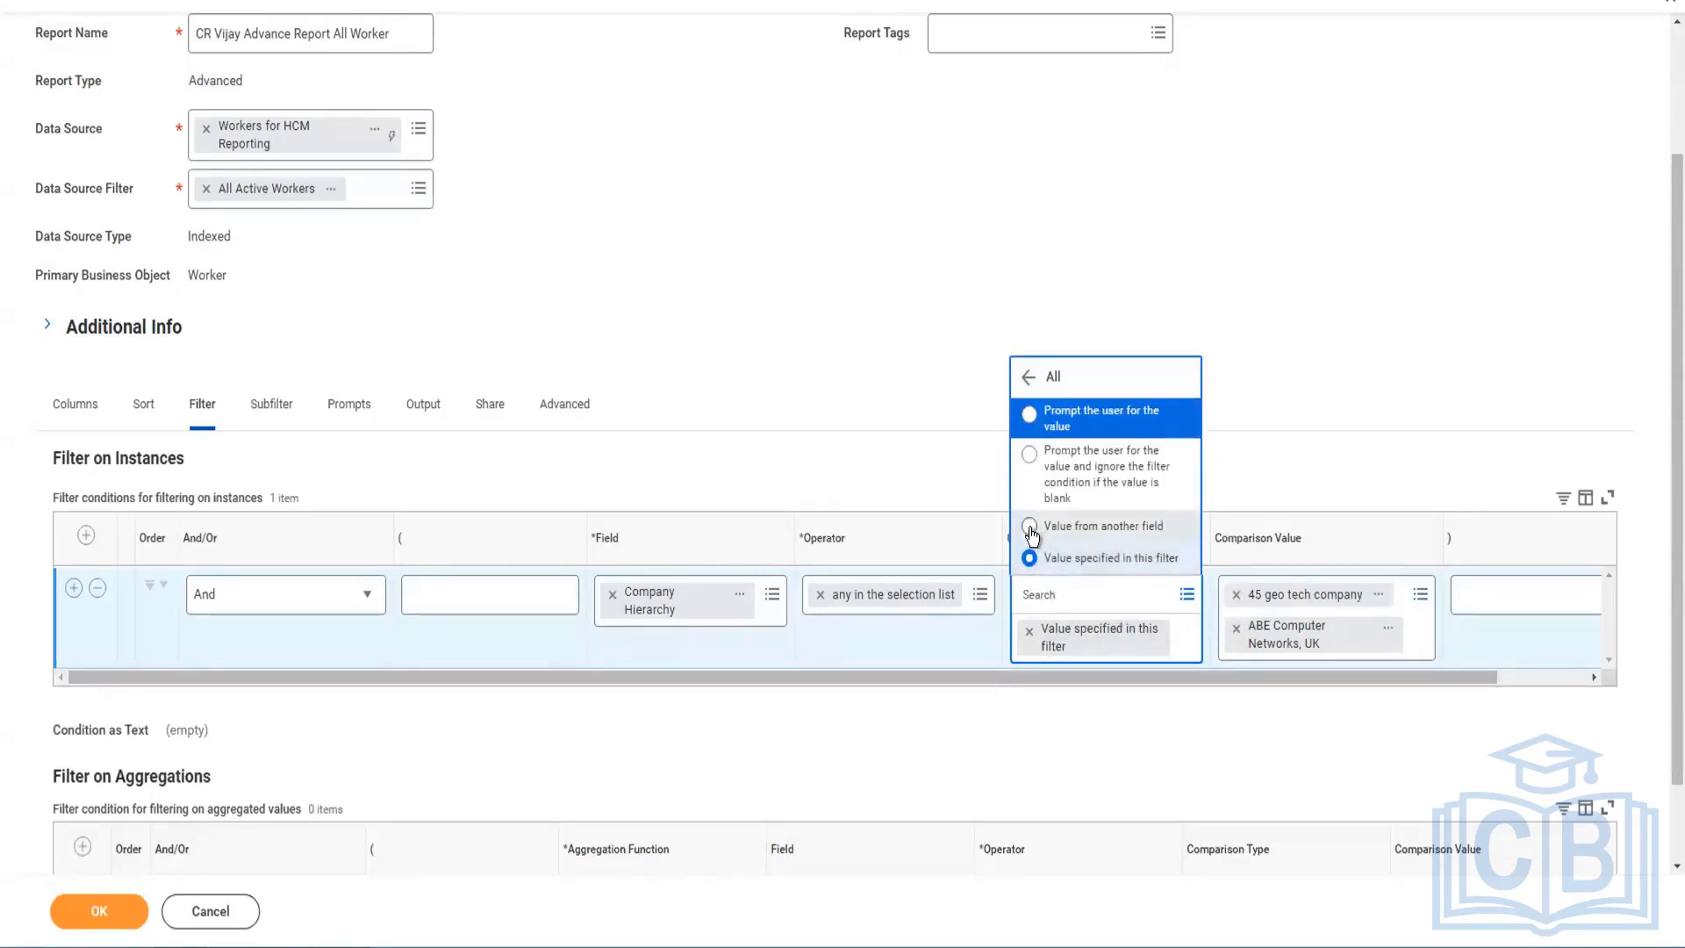
left_click(1030, 526)
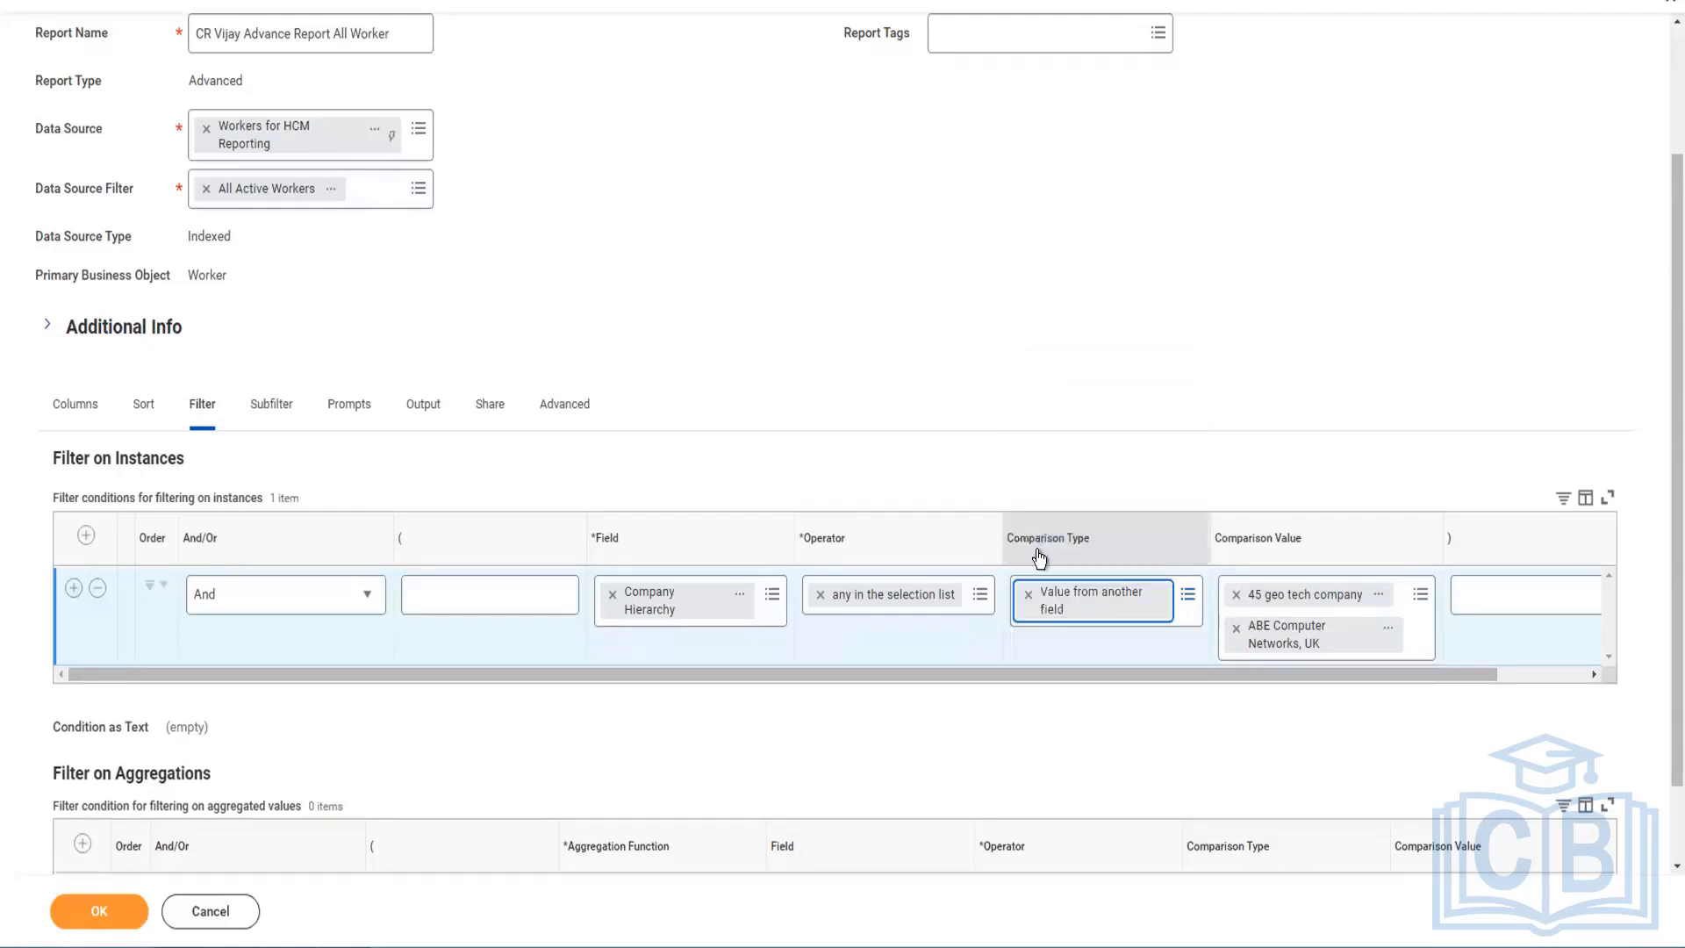
left_click(1280, 605)
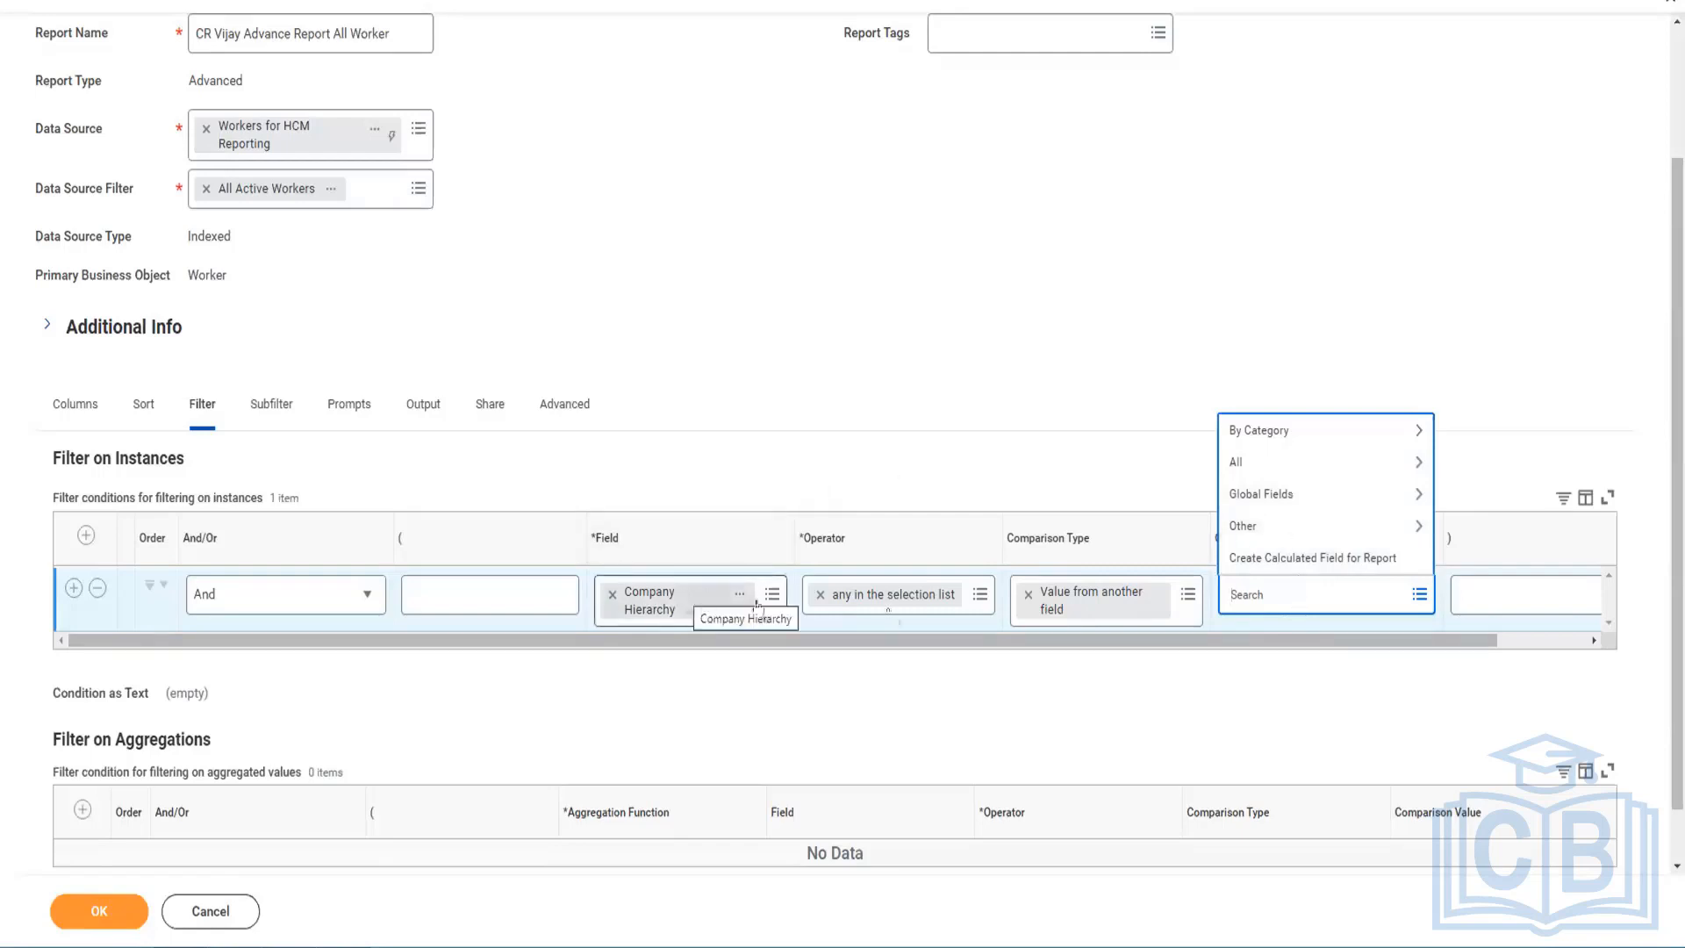
Step: Set the condition's comparison type to Prompt the user for the value and ignore the filter condition if the value is blank
left_click(1187, 597)
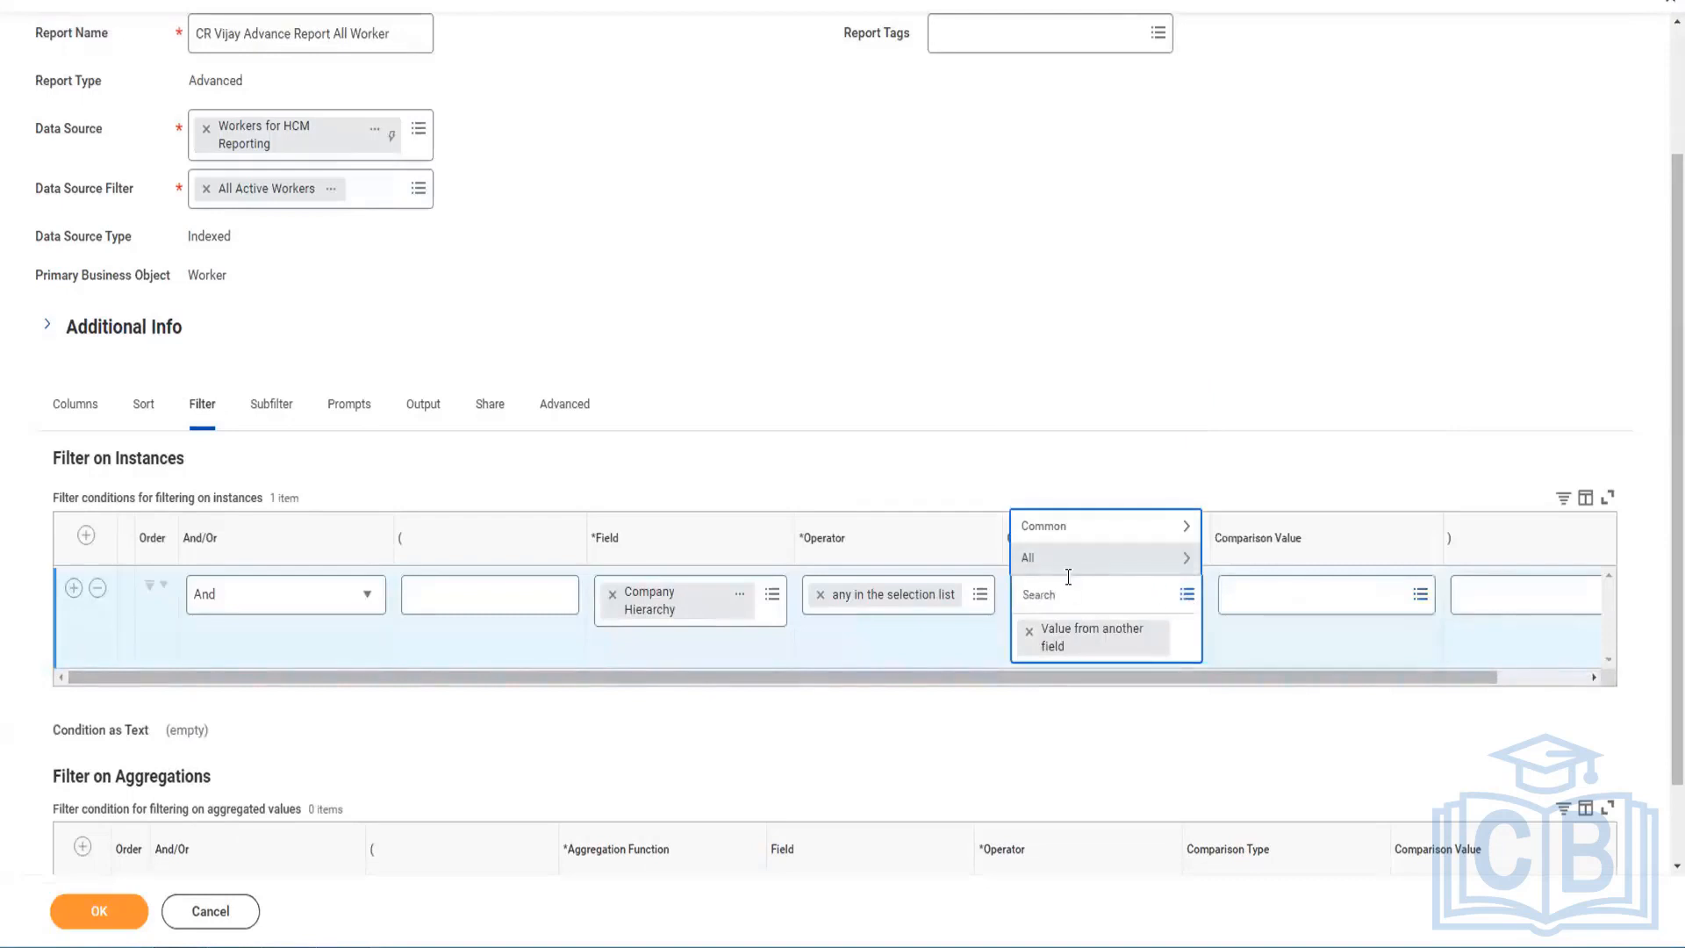
left_click(1058, 560)
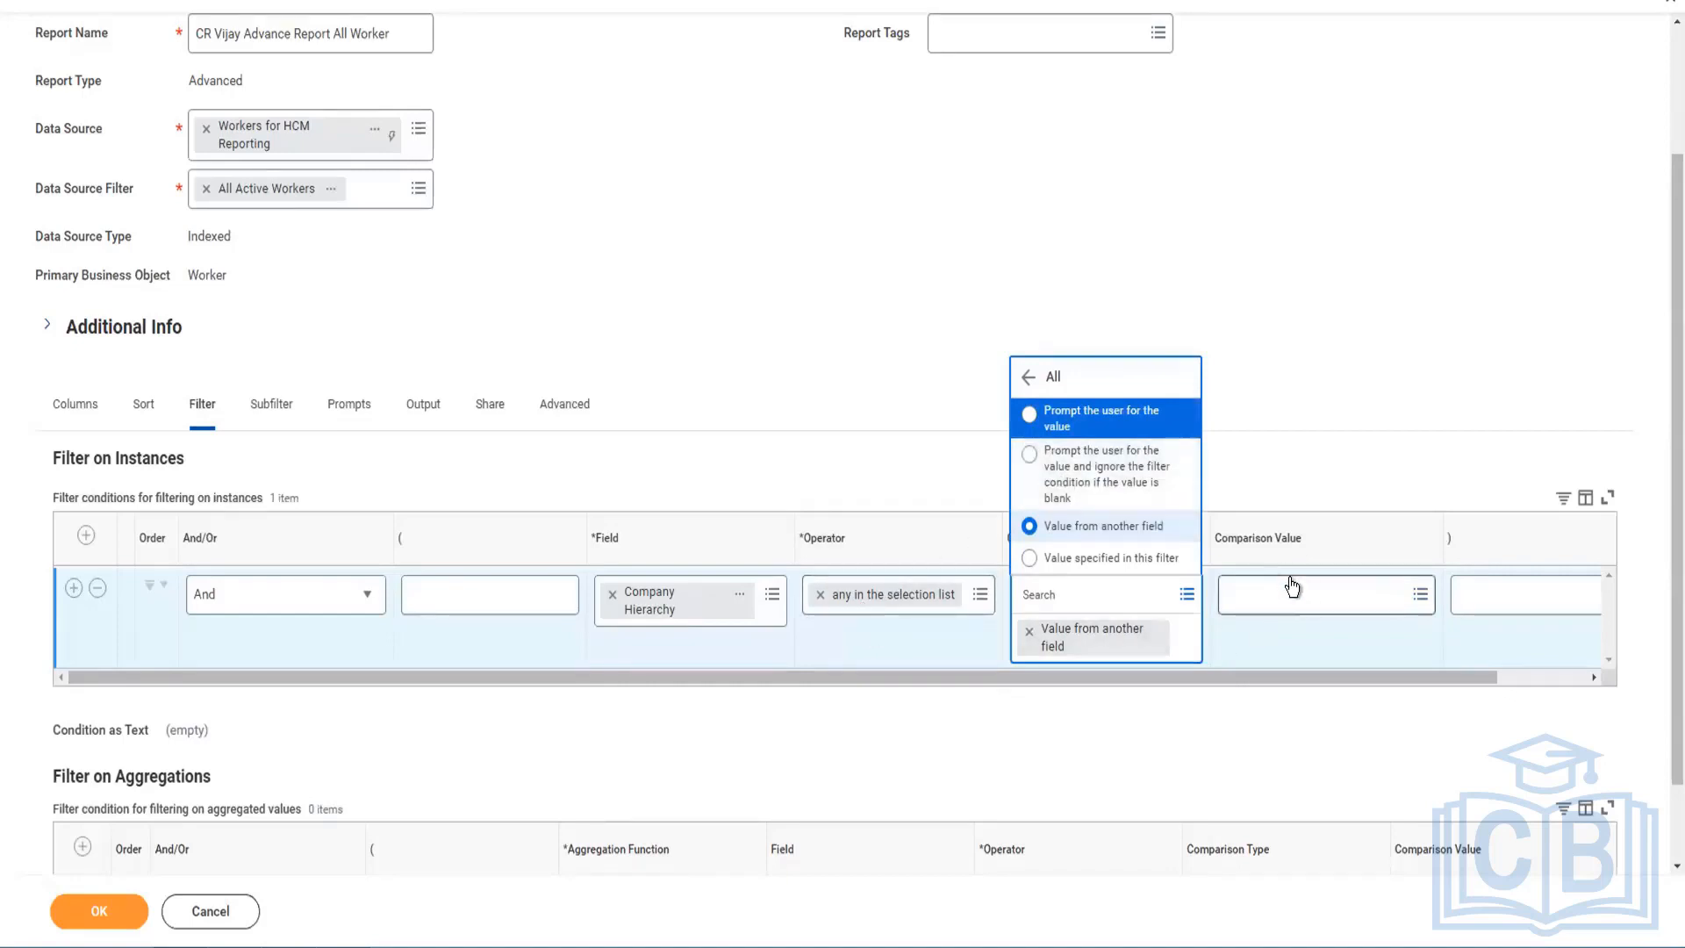
left_click(1066, 441)
left_click(1033, 428)
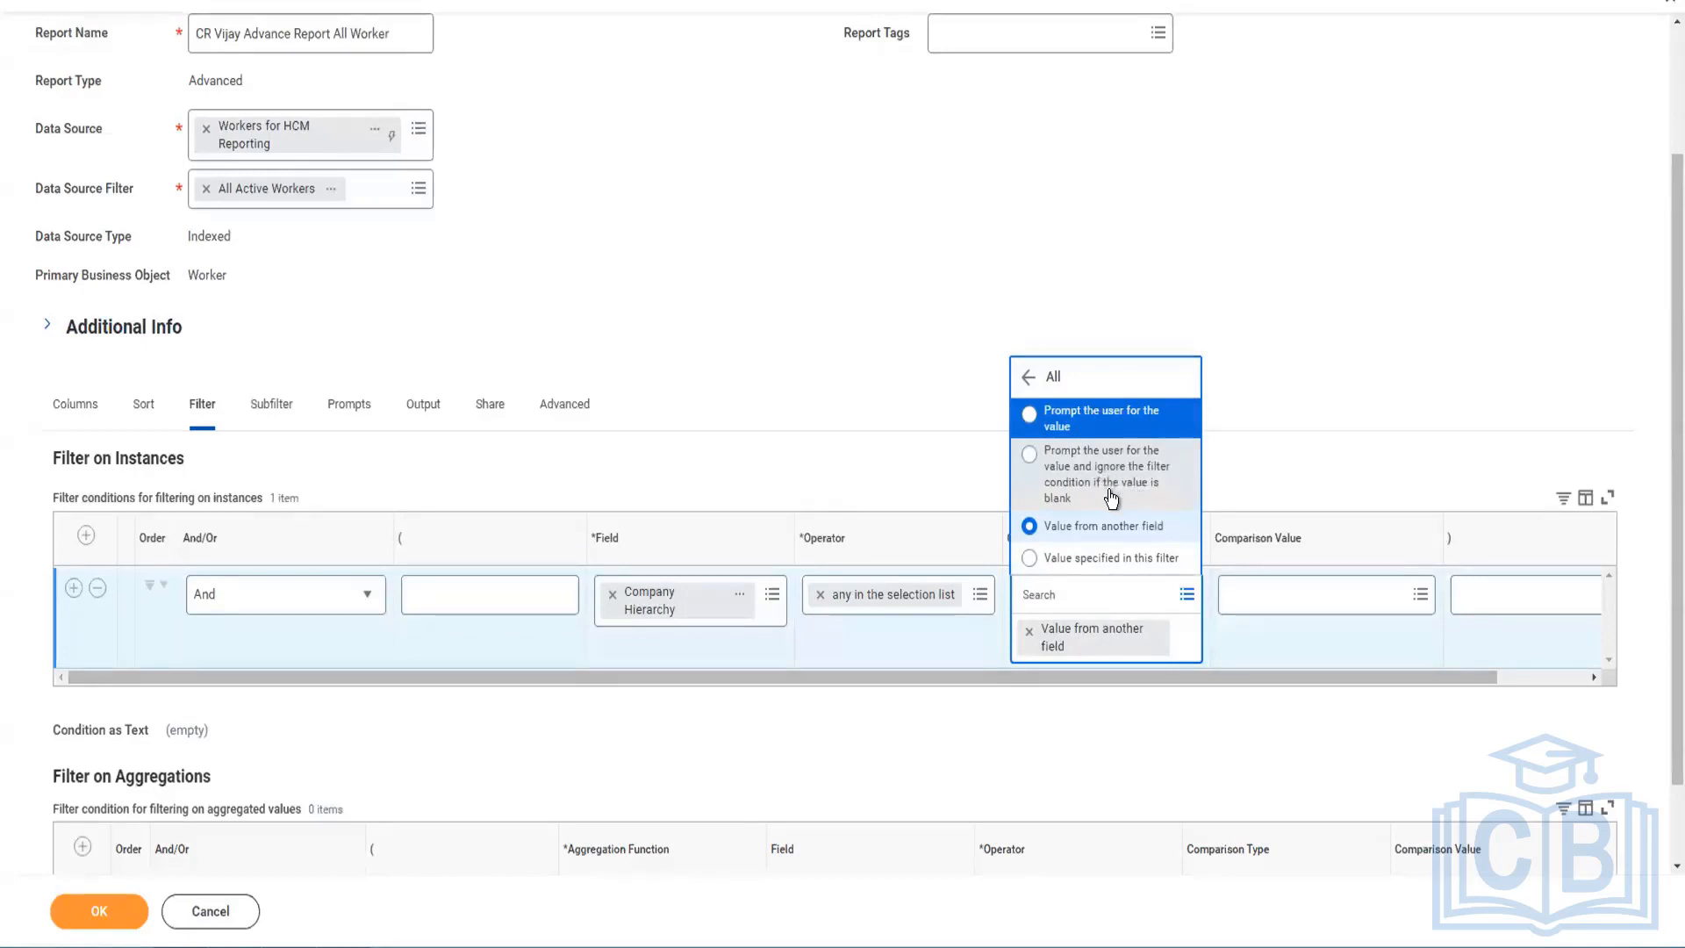
left_click(1031, 455)
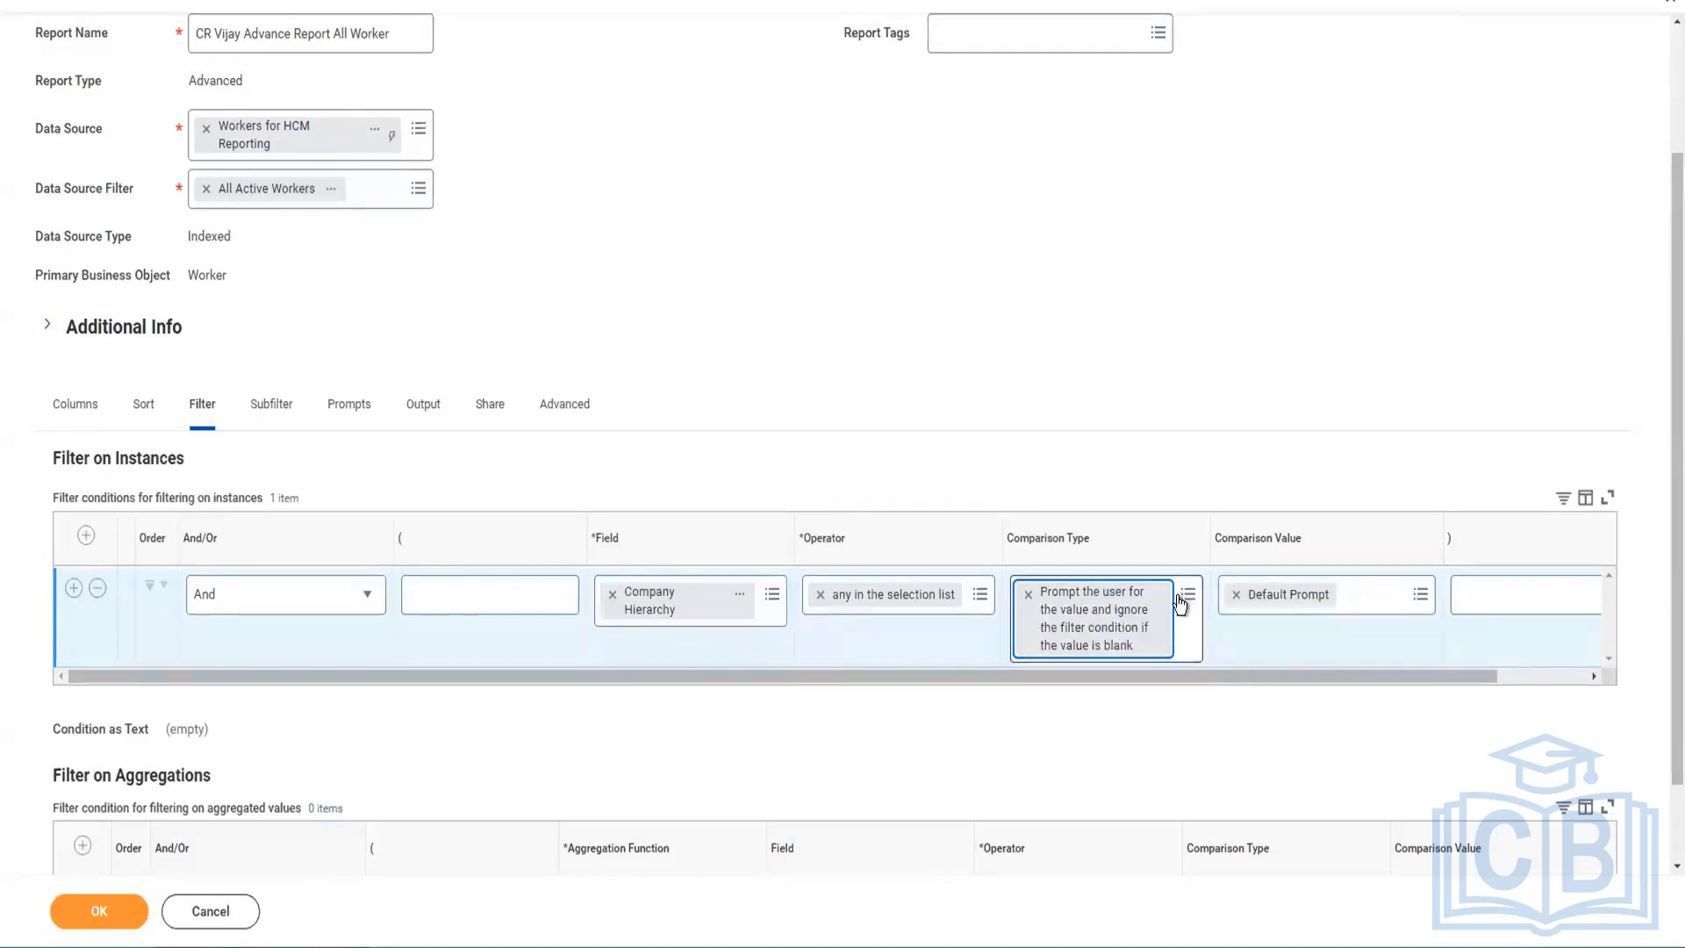
Step: Review the prompts available as the Company Hierarchy condition's comparison value, keeping Default Prompt
left_click_drag(1129, 677, 1250, 681)
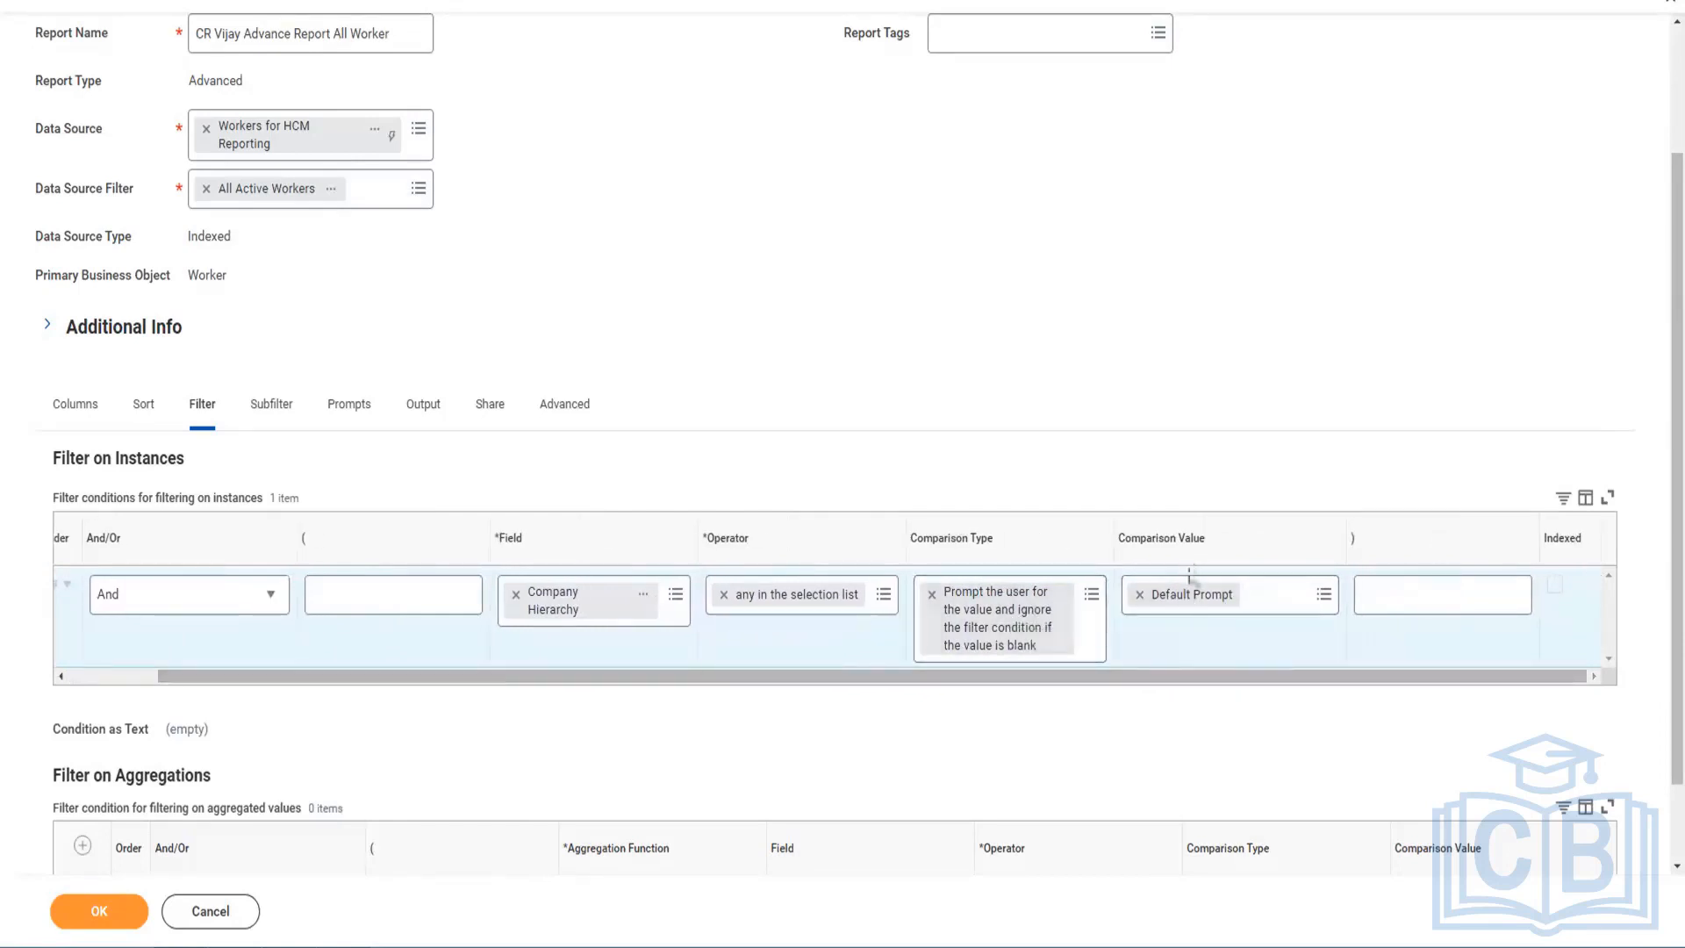
left_click(1316, 596)
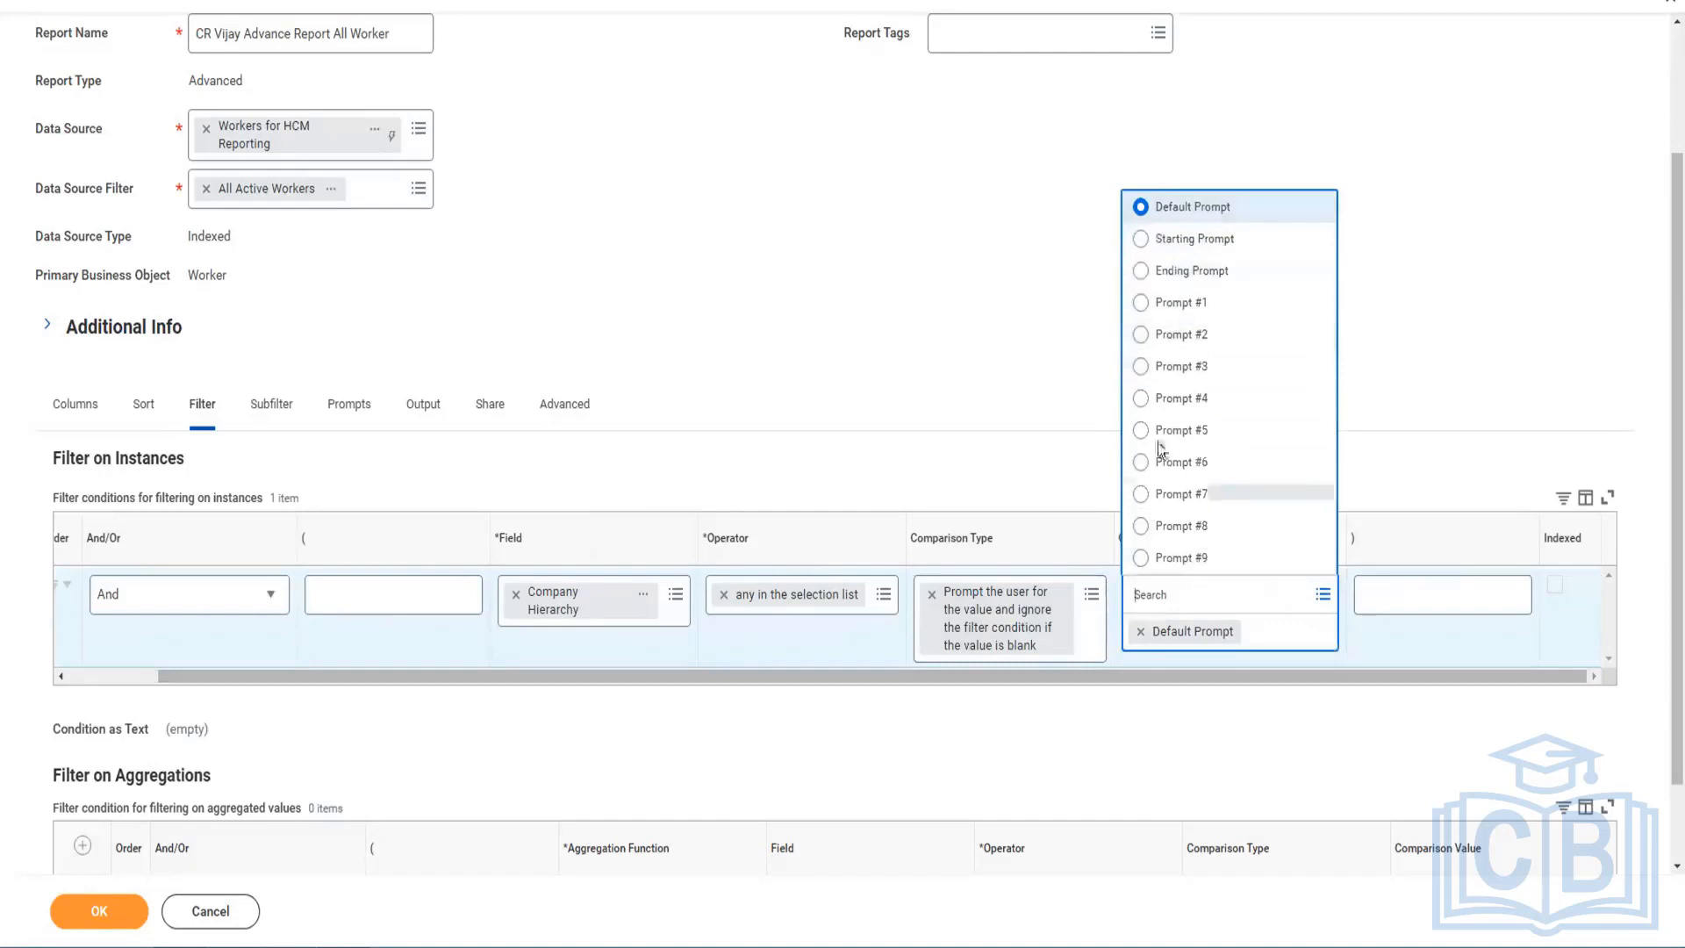
left_click(1001, 340)
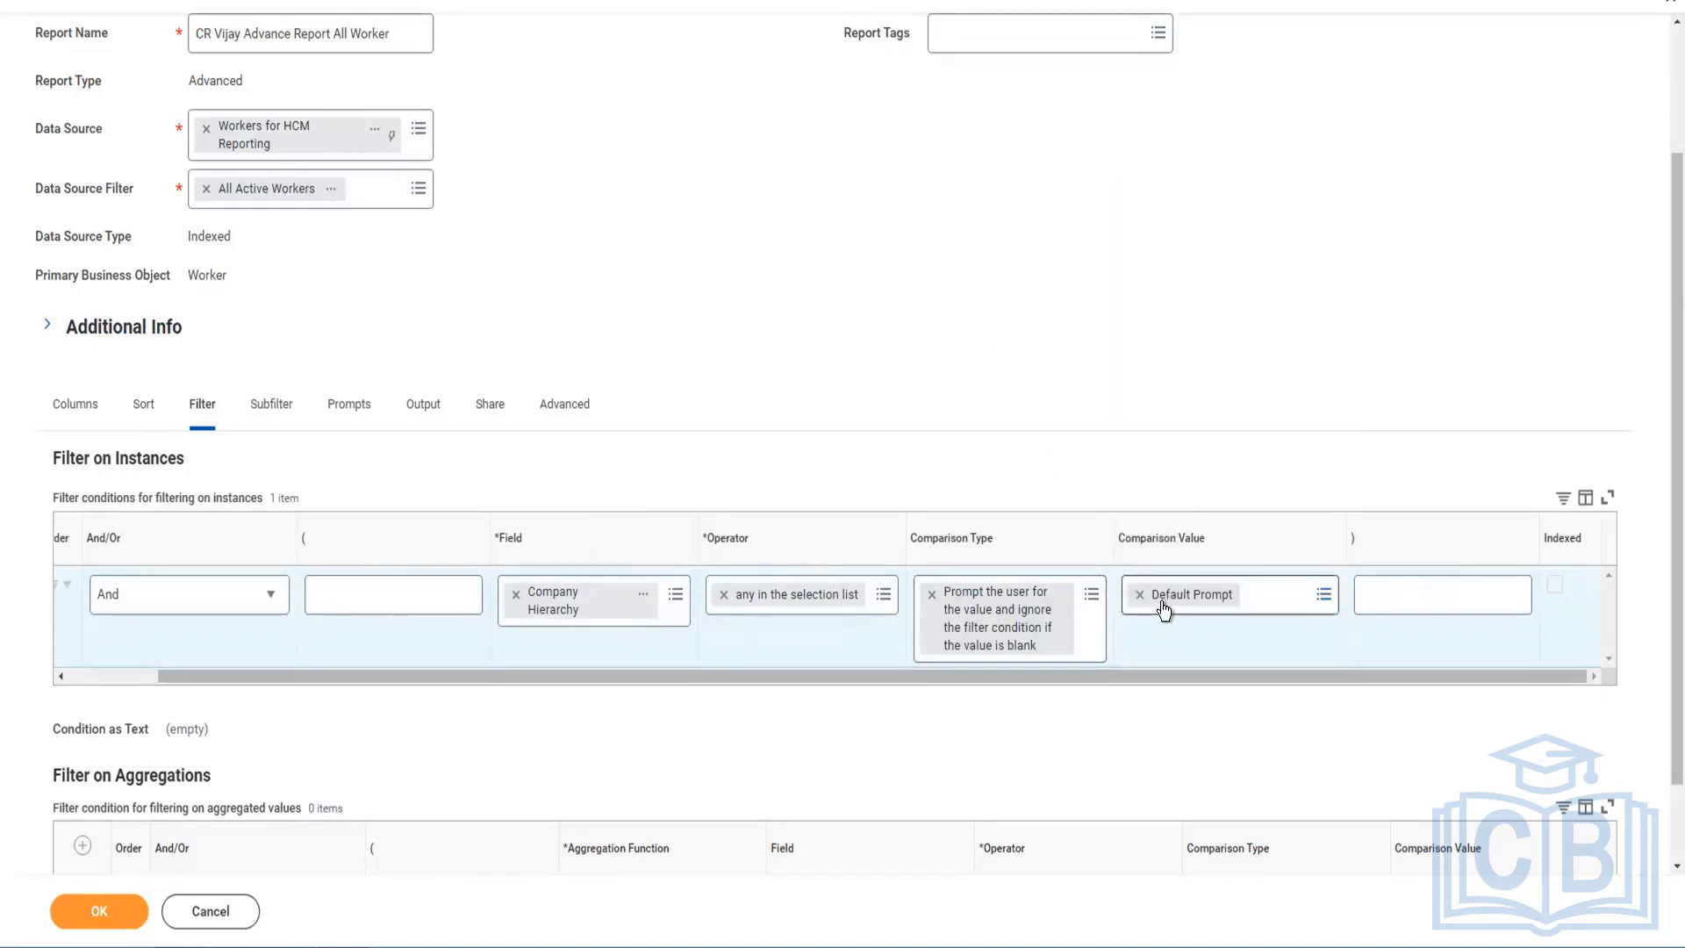
Step: Check the report's prompt defaults and save the report with the new filter condition
left_click(350, 410)
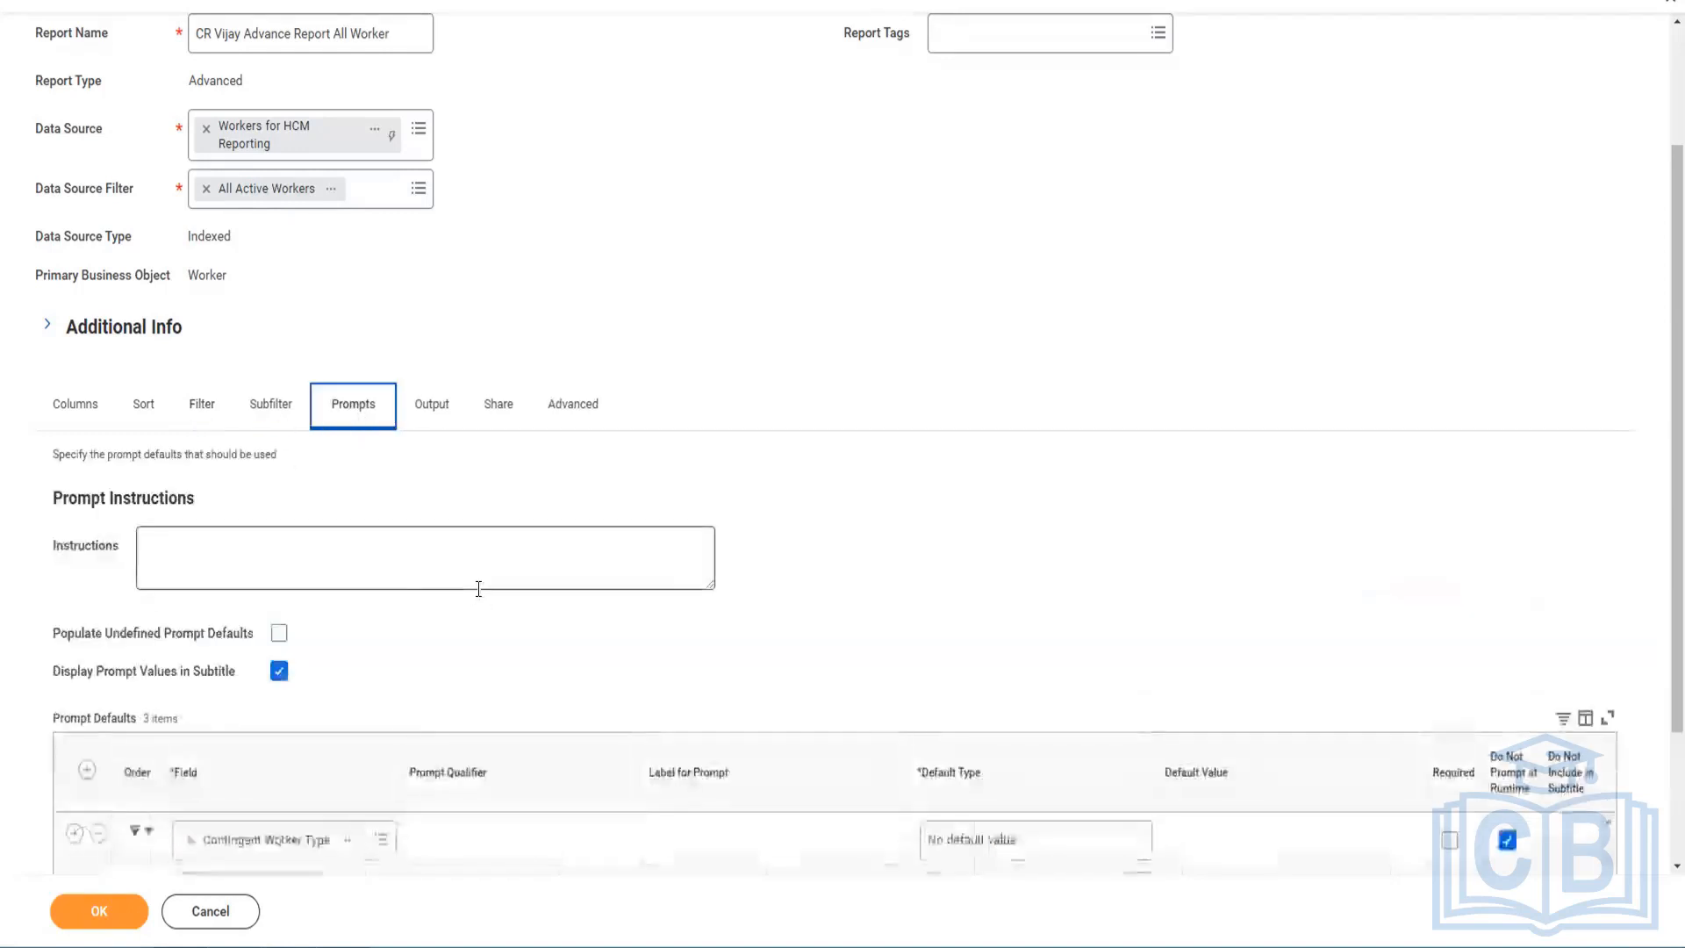
scroll(479, 588, "down", 2)
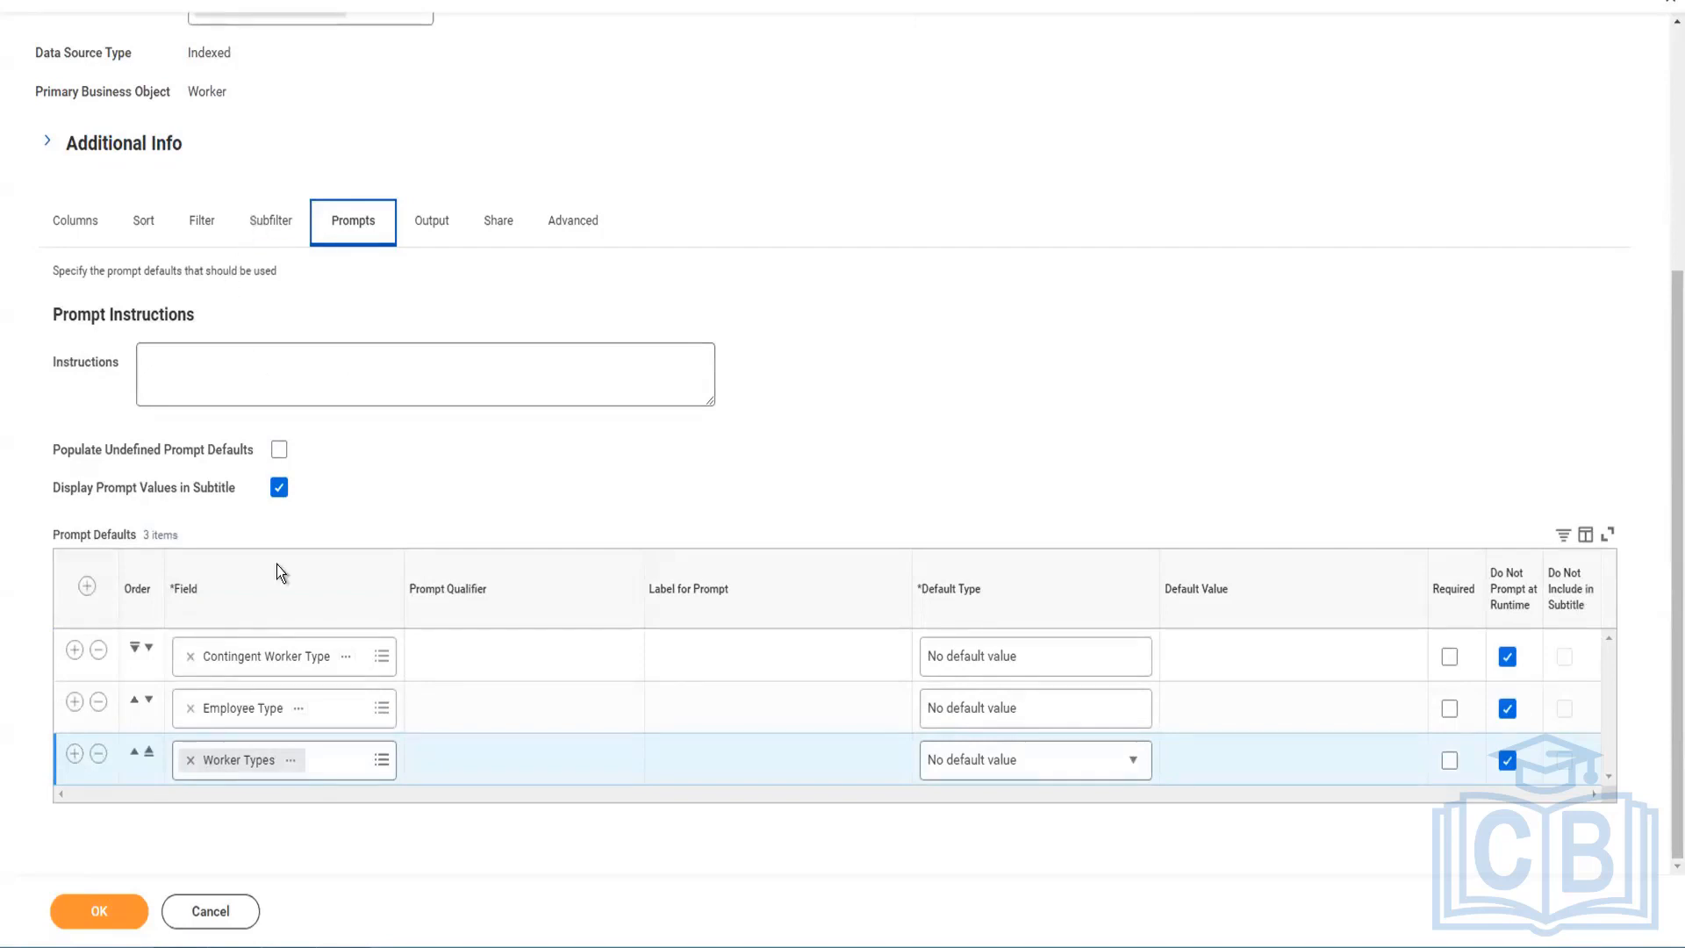
left_click(99, 917)
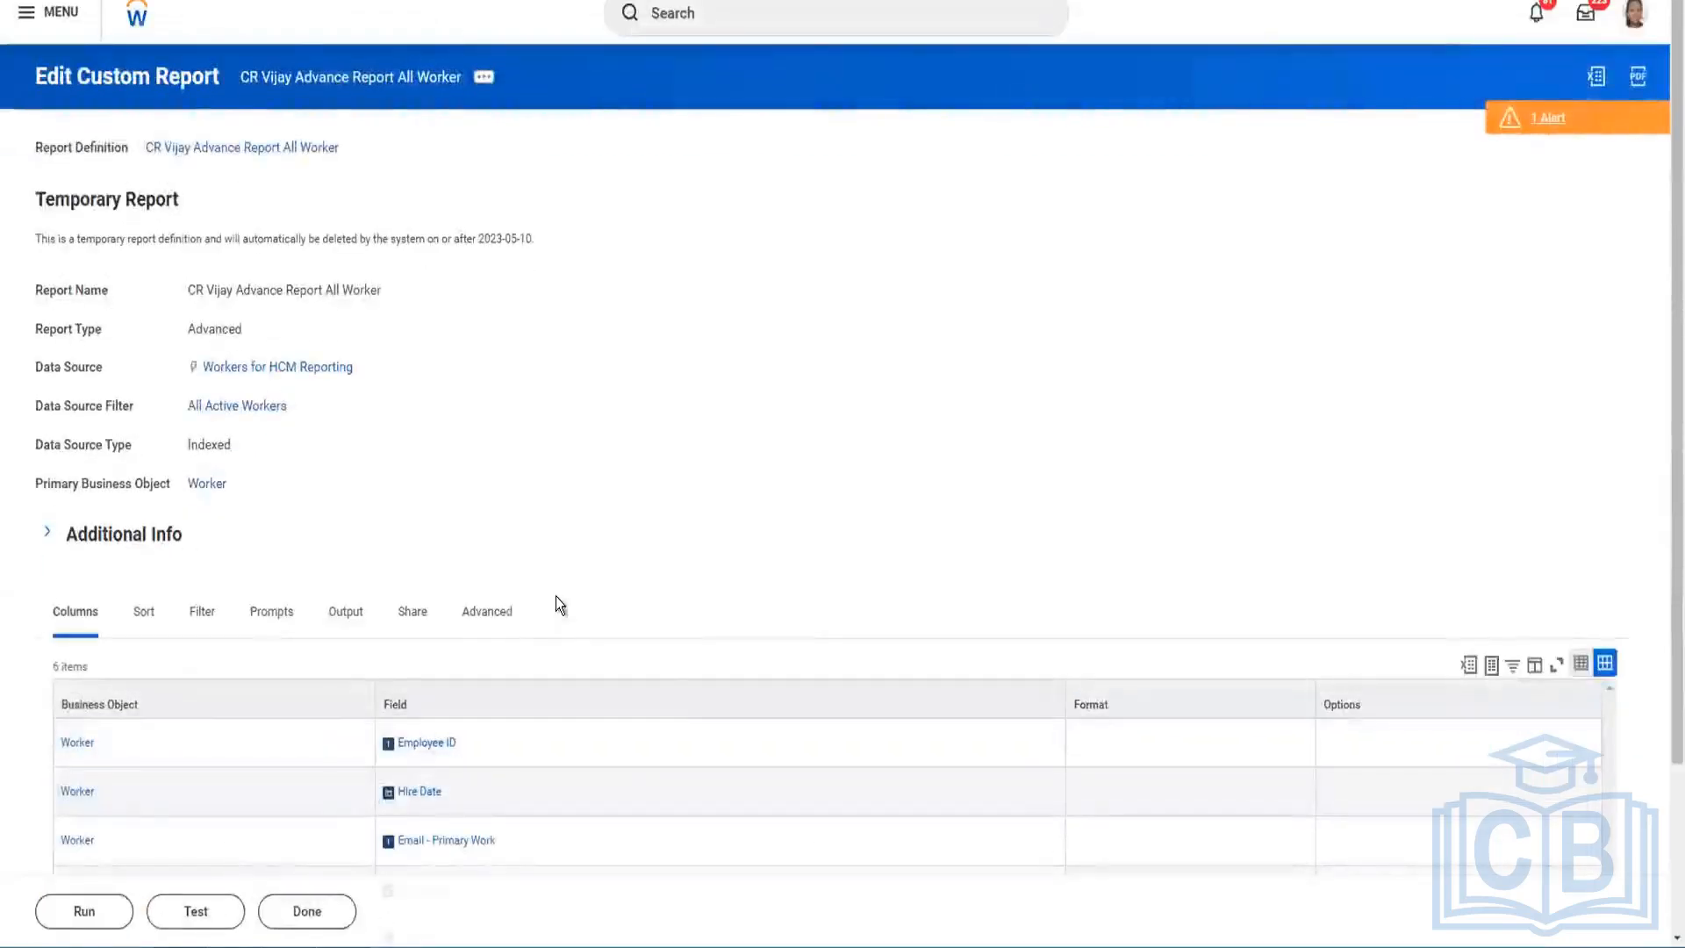
Step: Reopen the report's prompt defaults for editing and populate the undefined ones
scroll(555, 597, "down", 3)
scroll(550, 722, "up", 3)
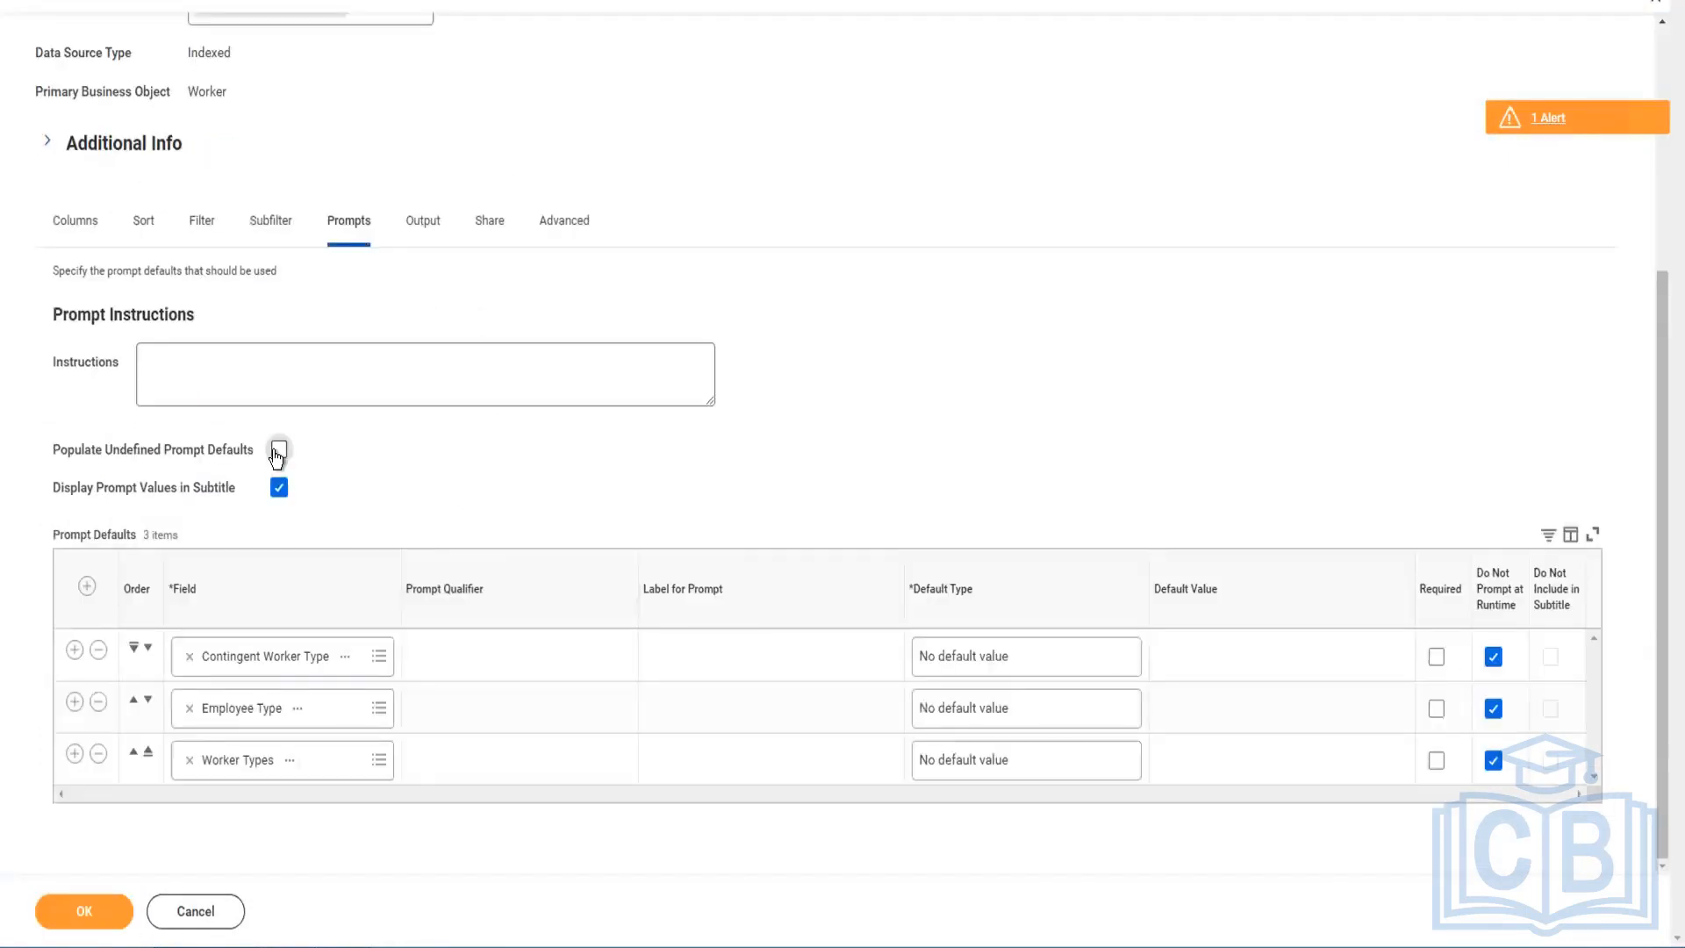
left_click(277, 450)
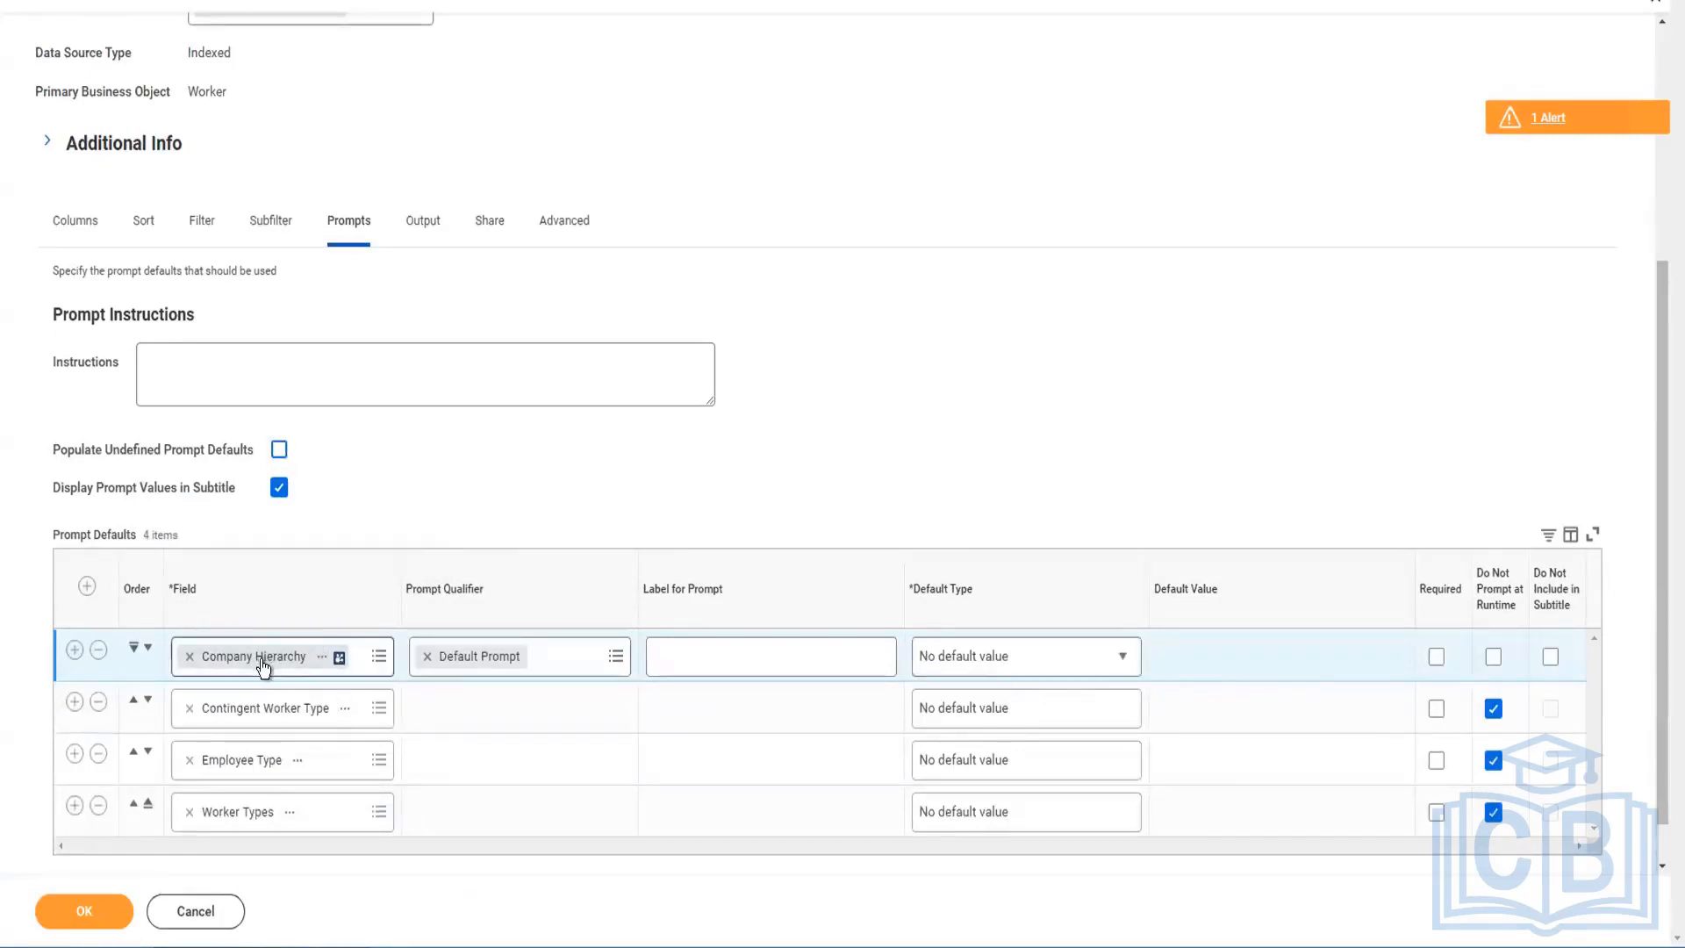
Step: Compare the Company Hierarchy filter condition with its prompt default settings, including the available default types
left_click(200, 226)
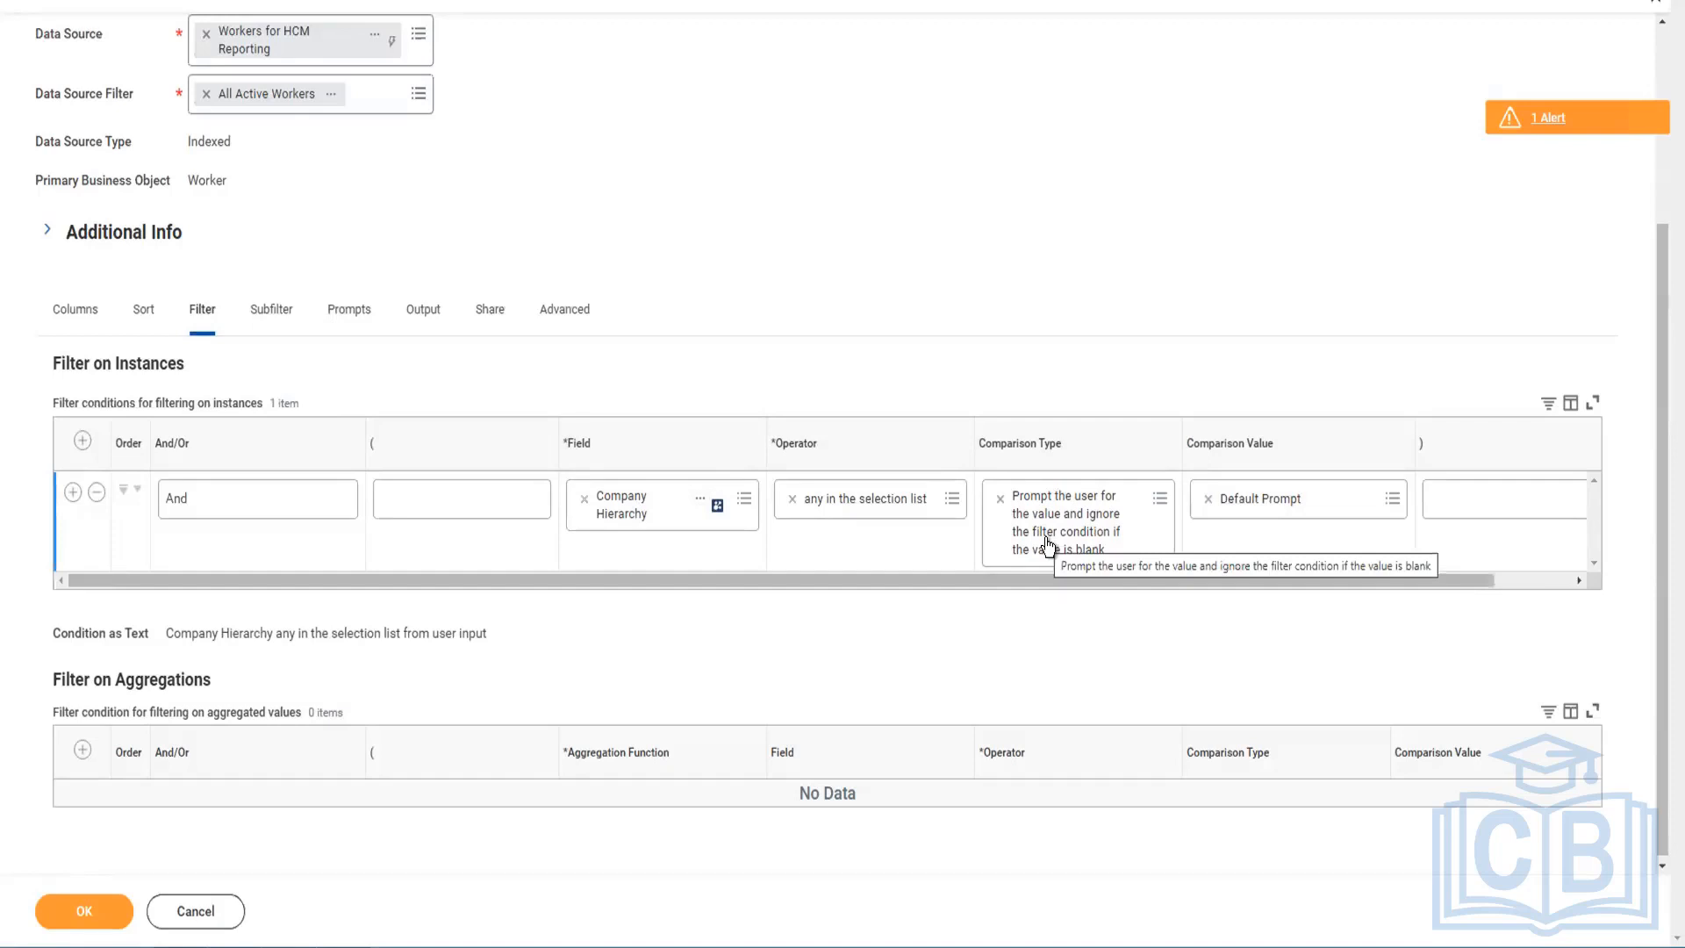
scroll(1054, 546, "down", 1)
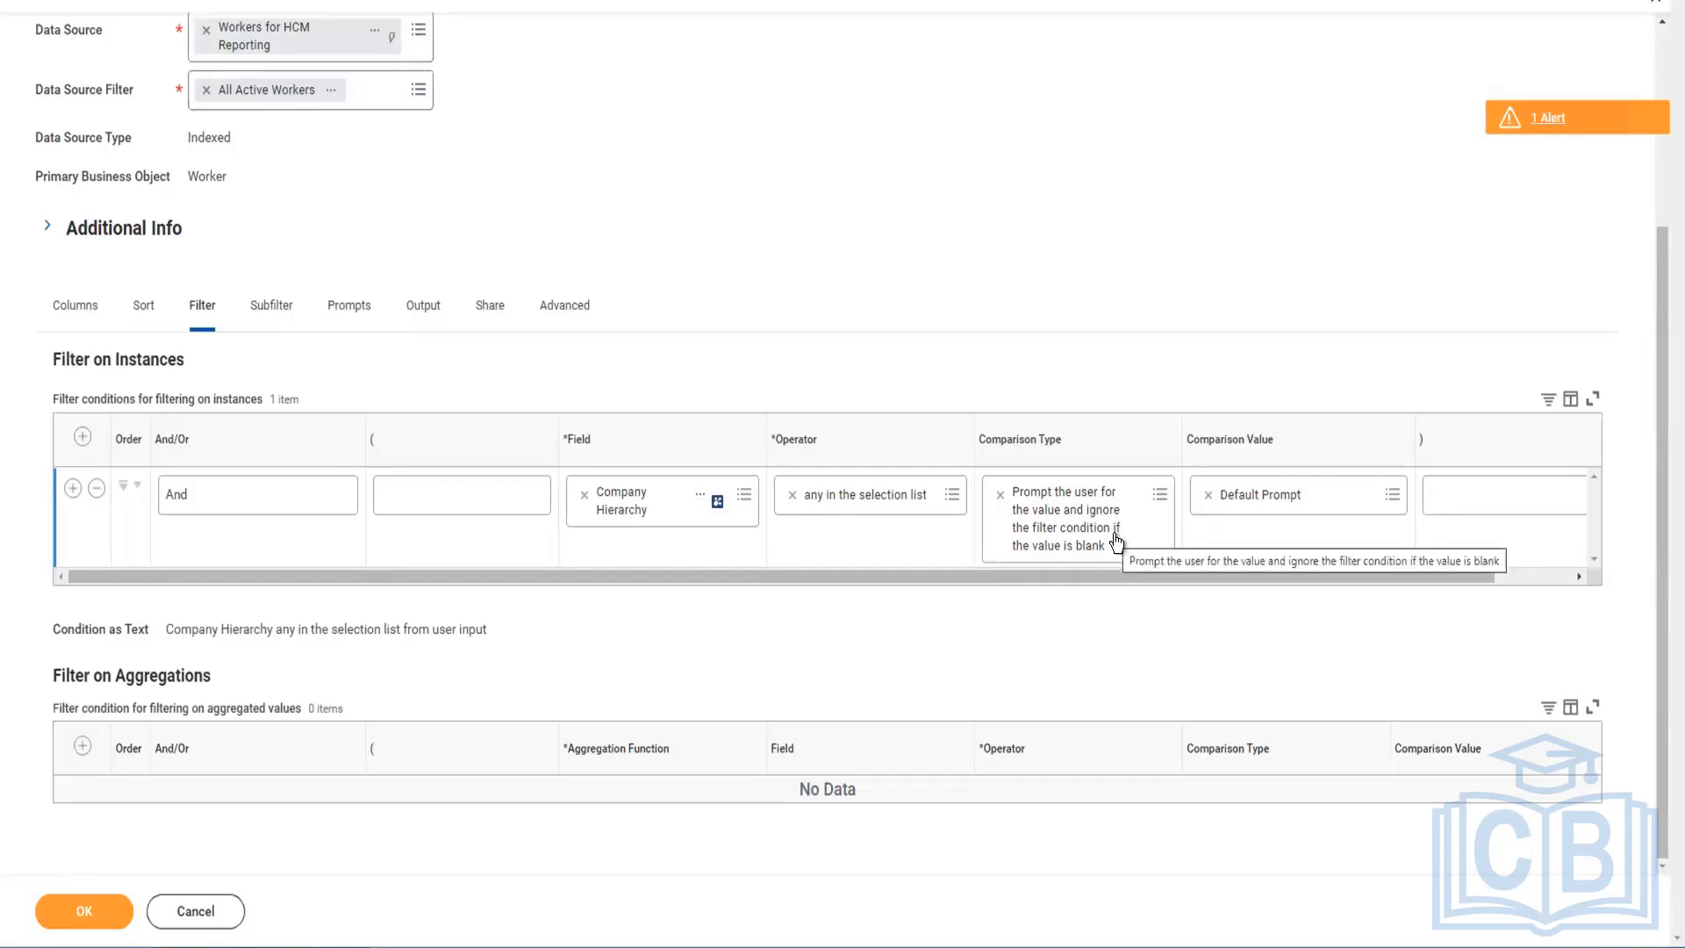
left_click(347, 309)
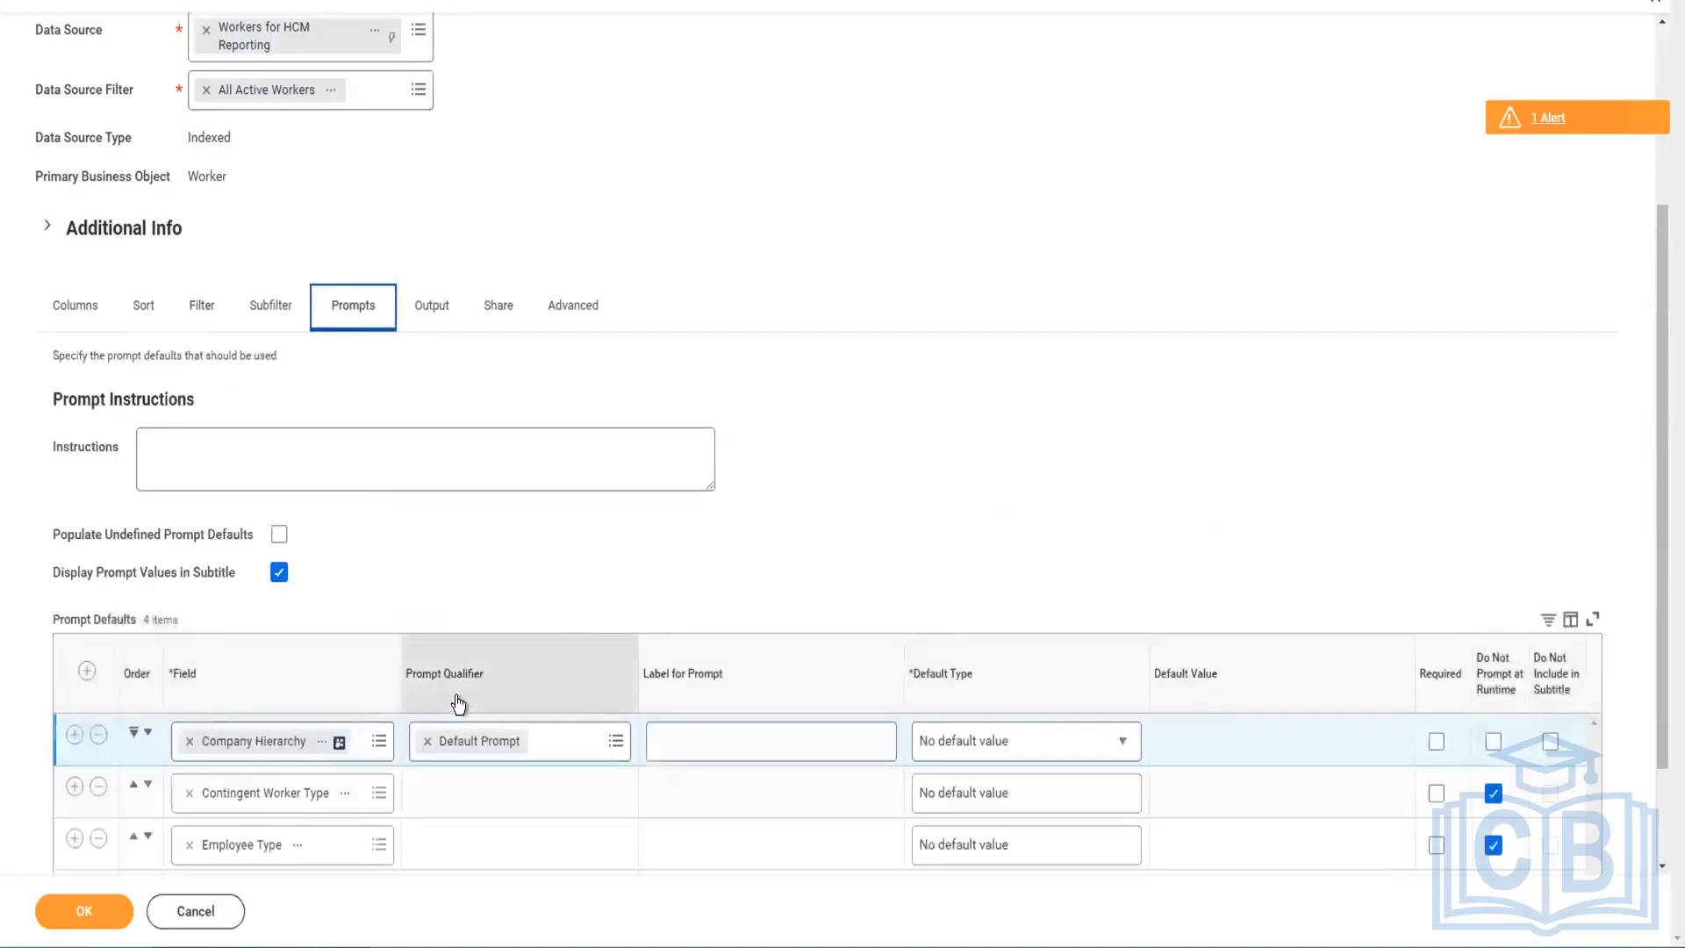
scroll(458, 702, "down", 2)
left_click(1038, 605)
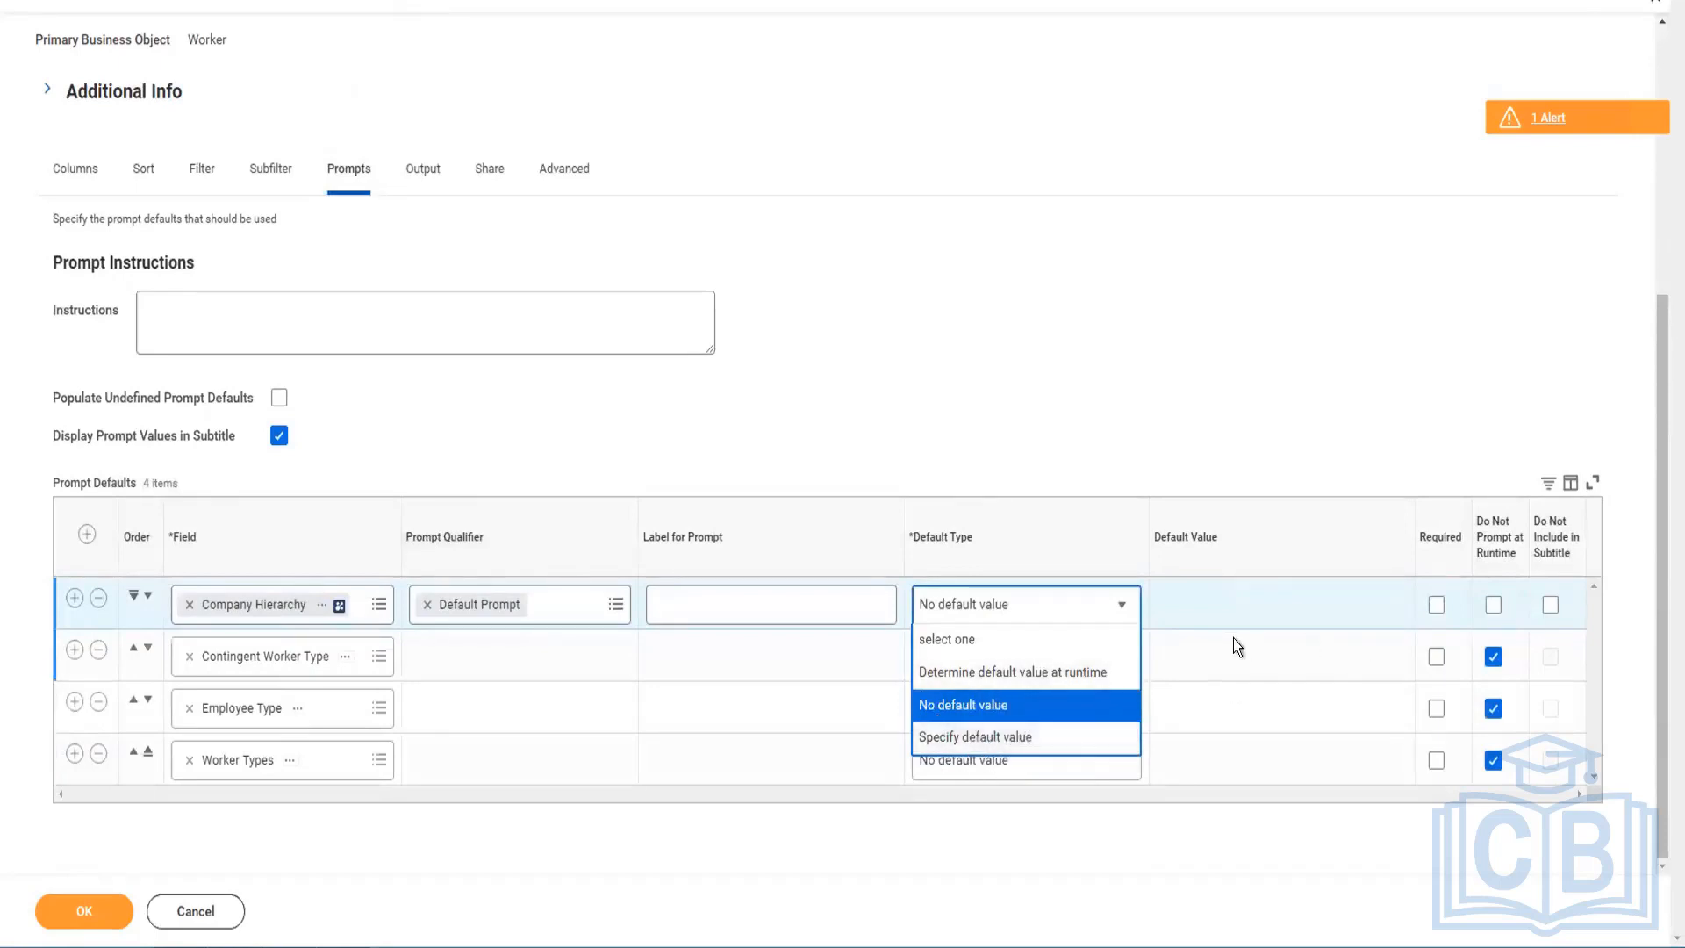
left_click(1434, 604)
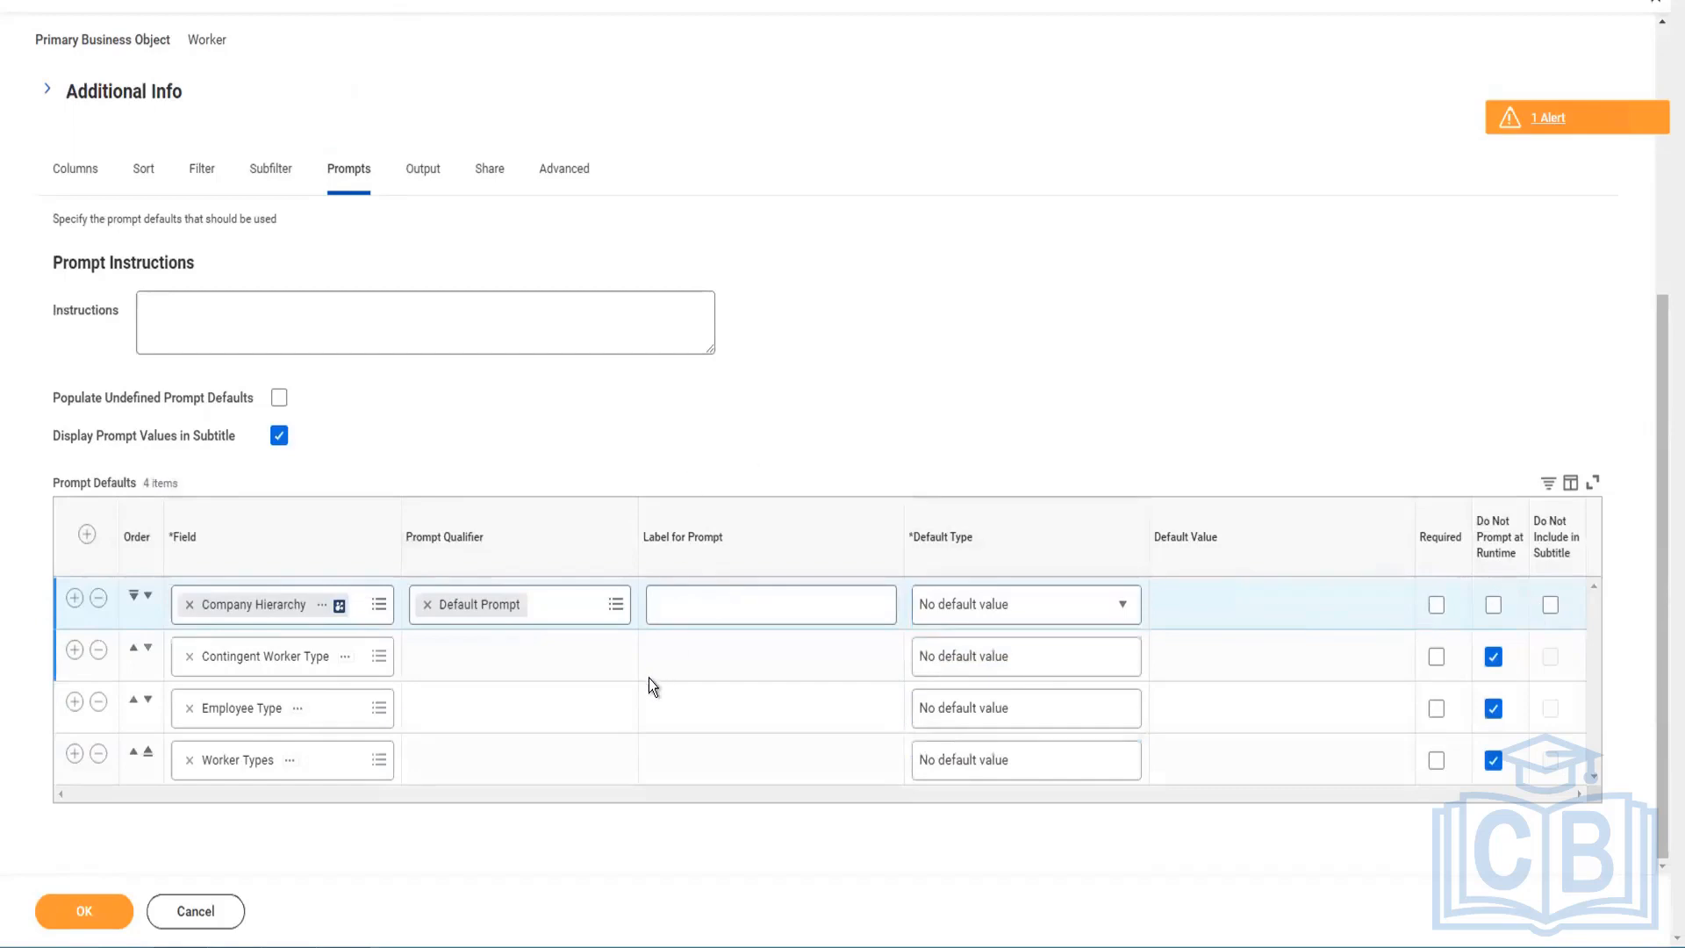
scroll(650, 678, "up", 5)
scroll(623, 656, "down", 5)
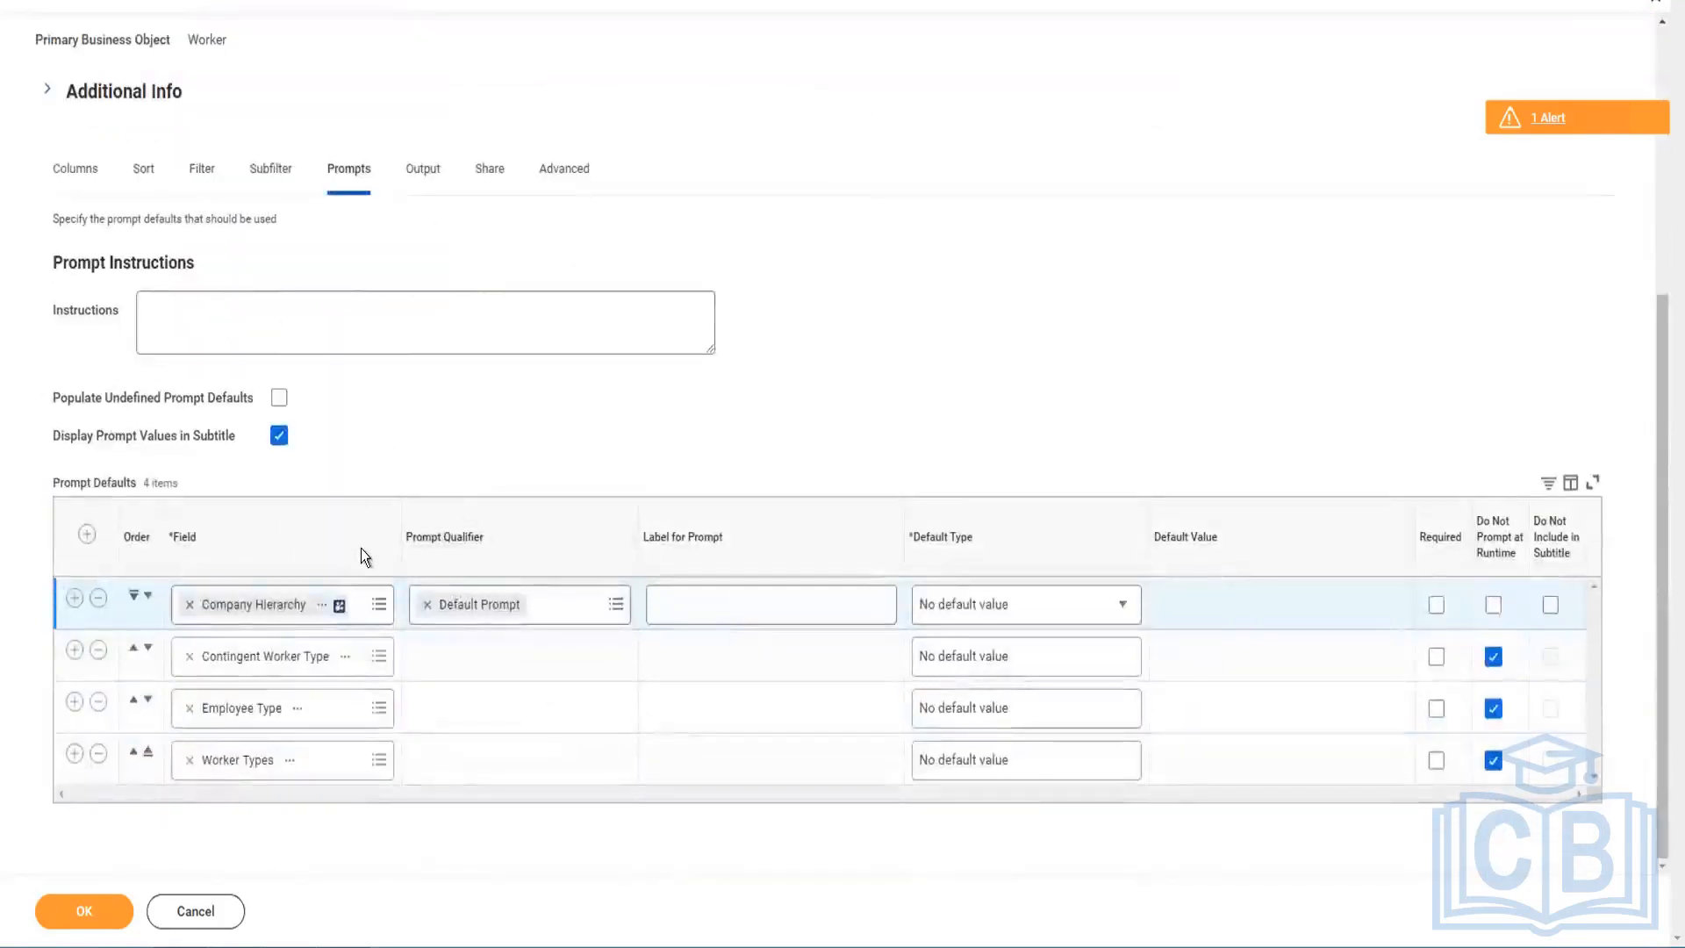
Step: Add a second condition row to the instance filter and join it with Or
left_click(201, 180)
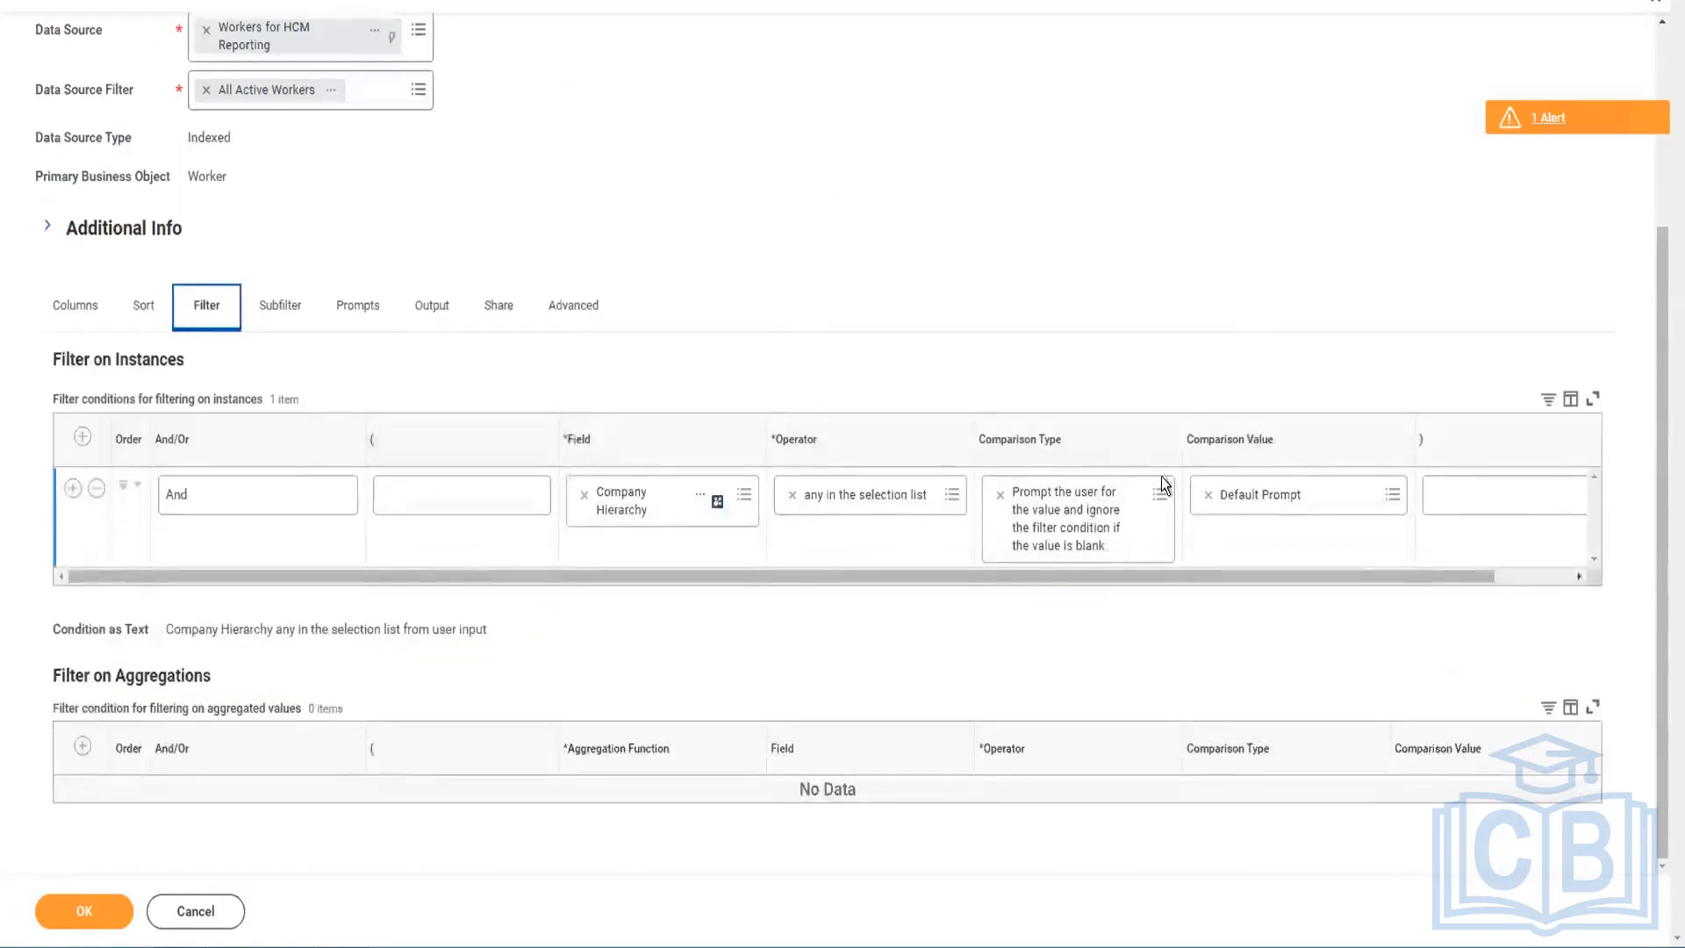
left_click(73, 488)
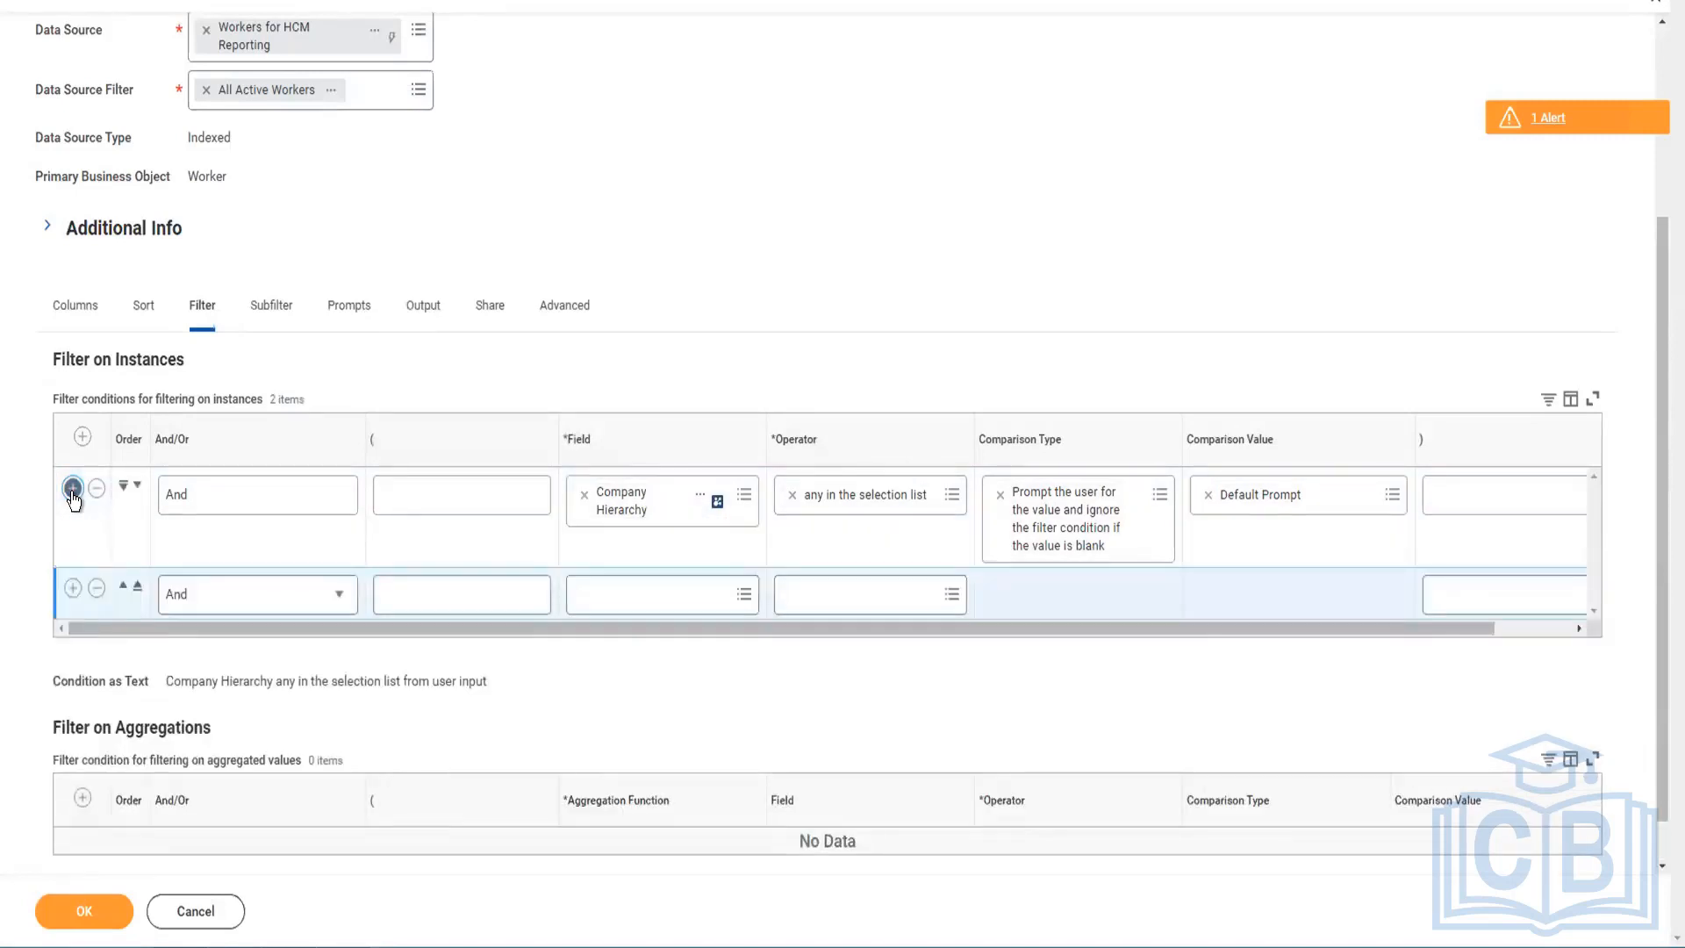
left_click(224, 496)
left_click(318, 597)
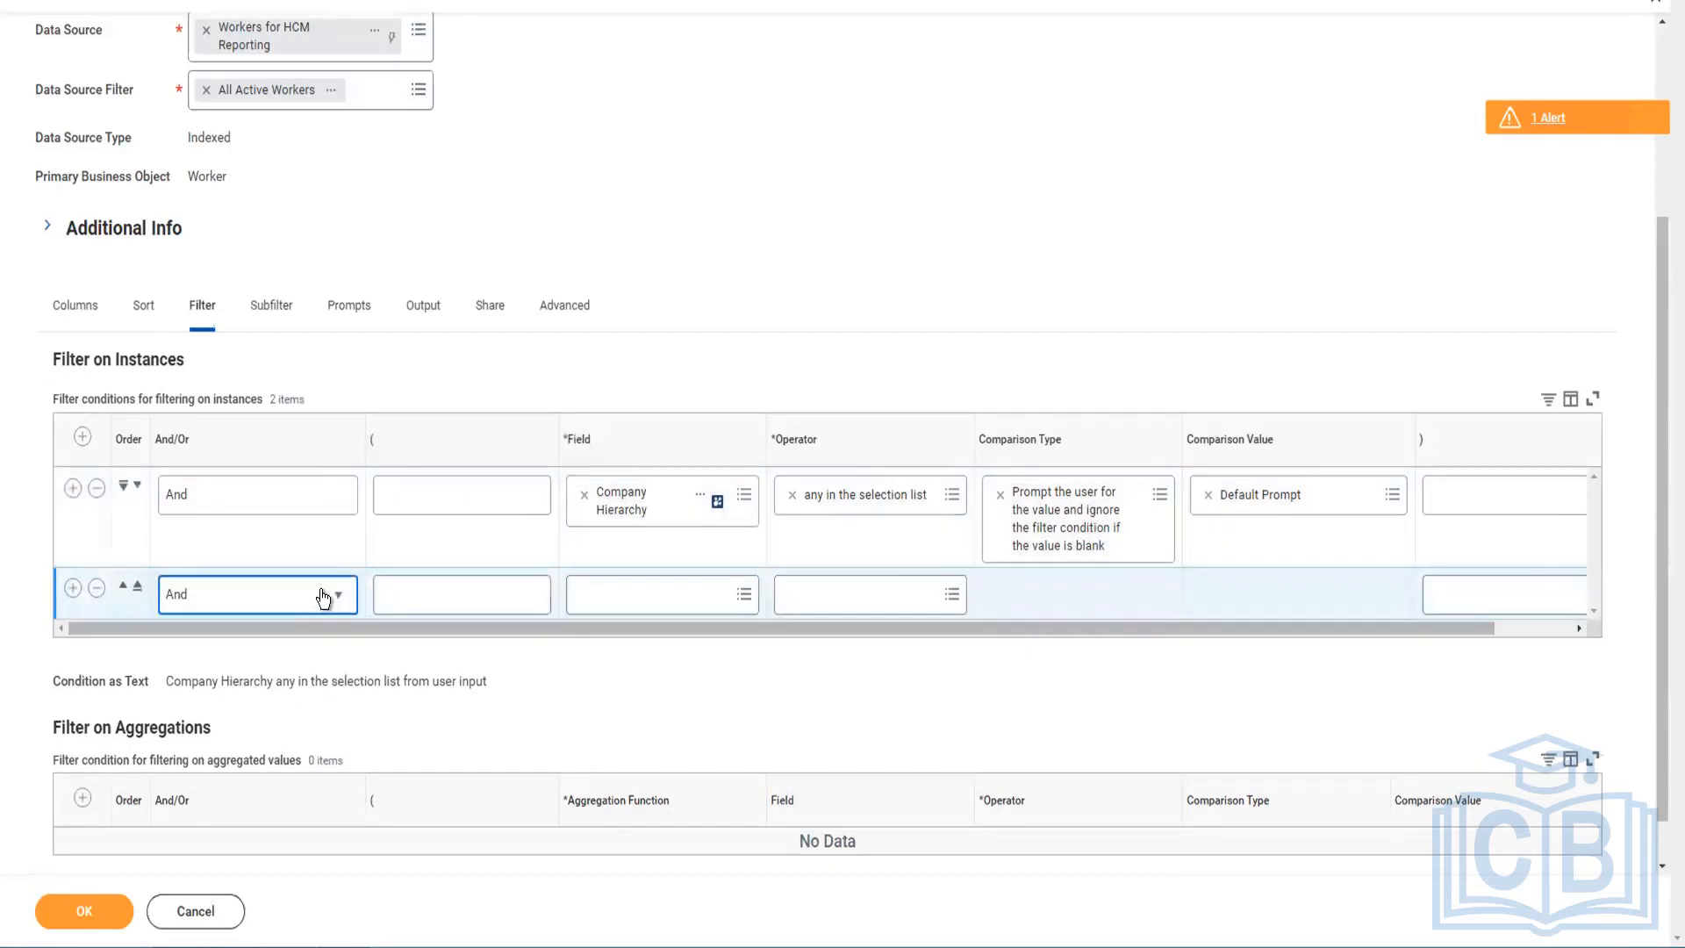
left_click(321, 597)
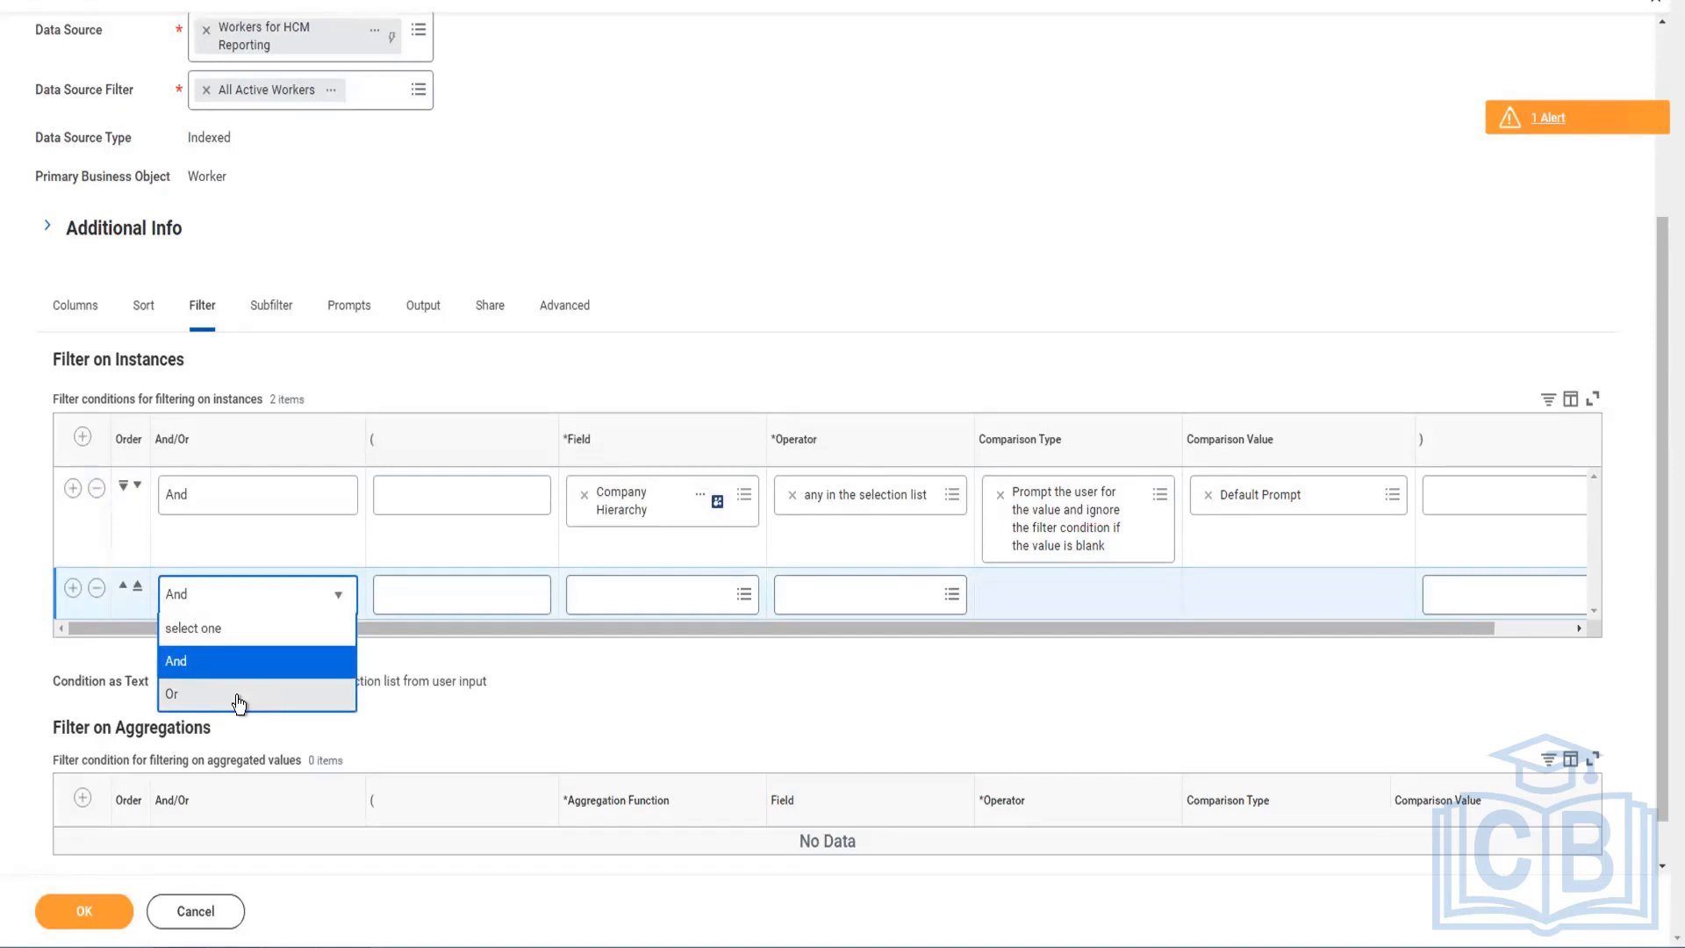
left_click(186, 661)
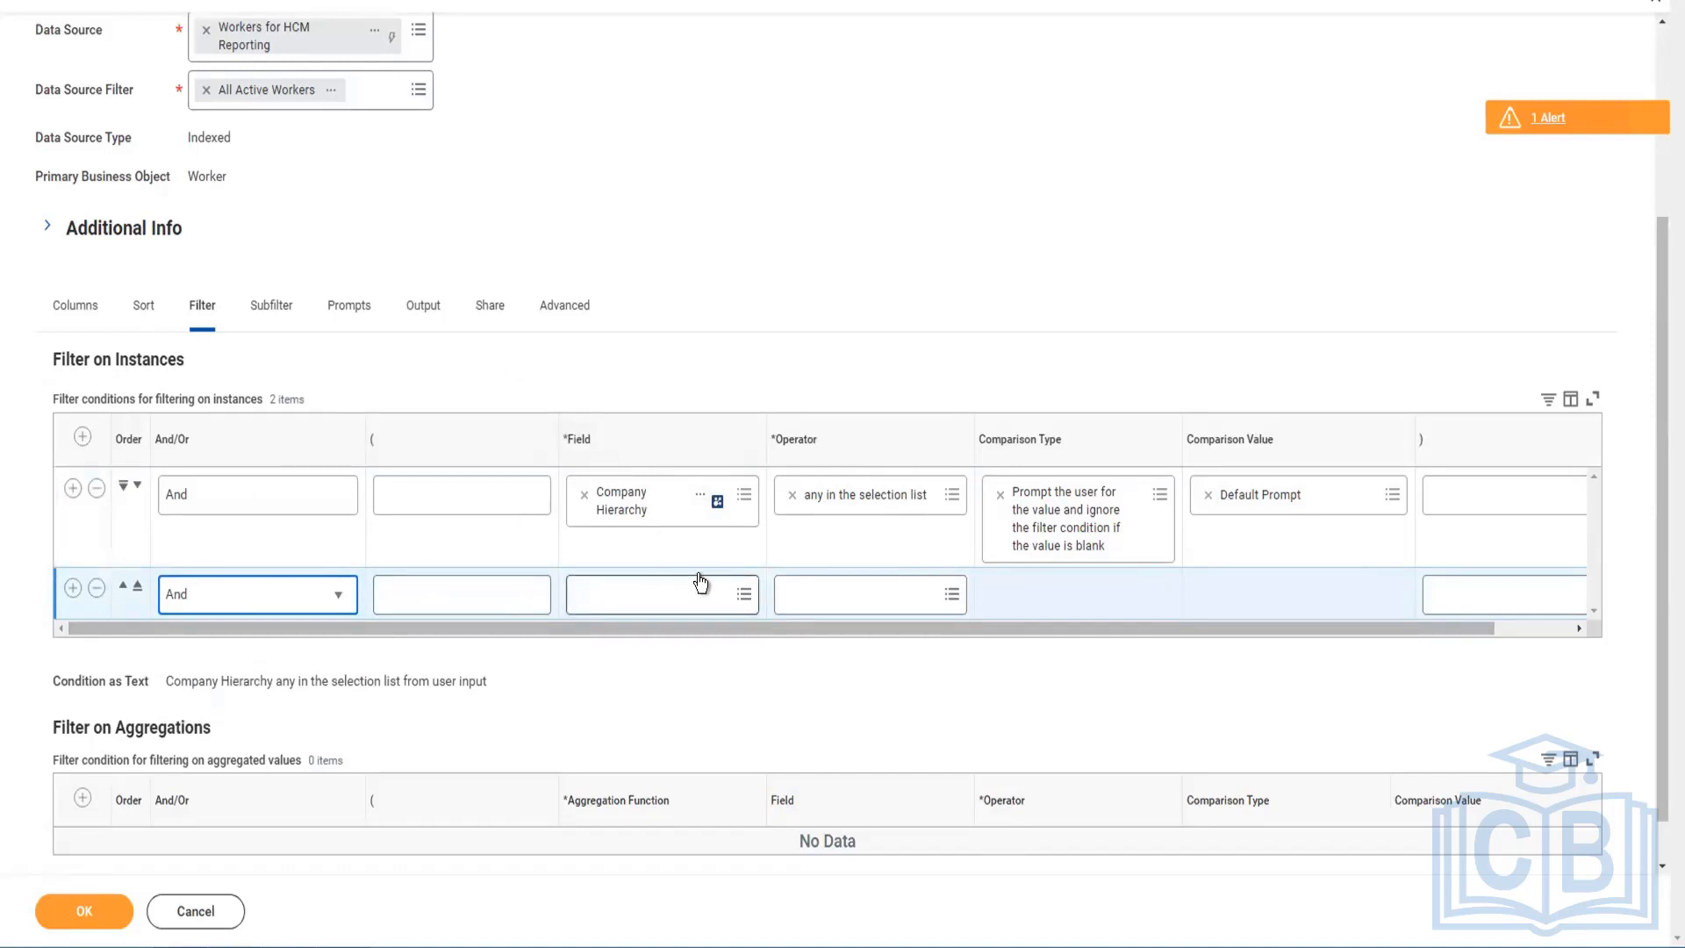
left_click(333, 594)
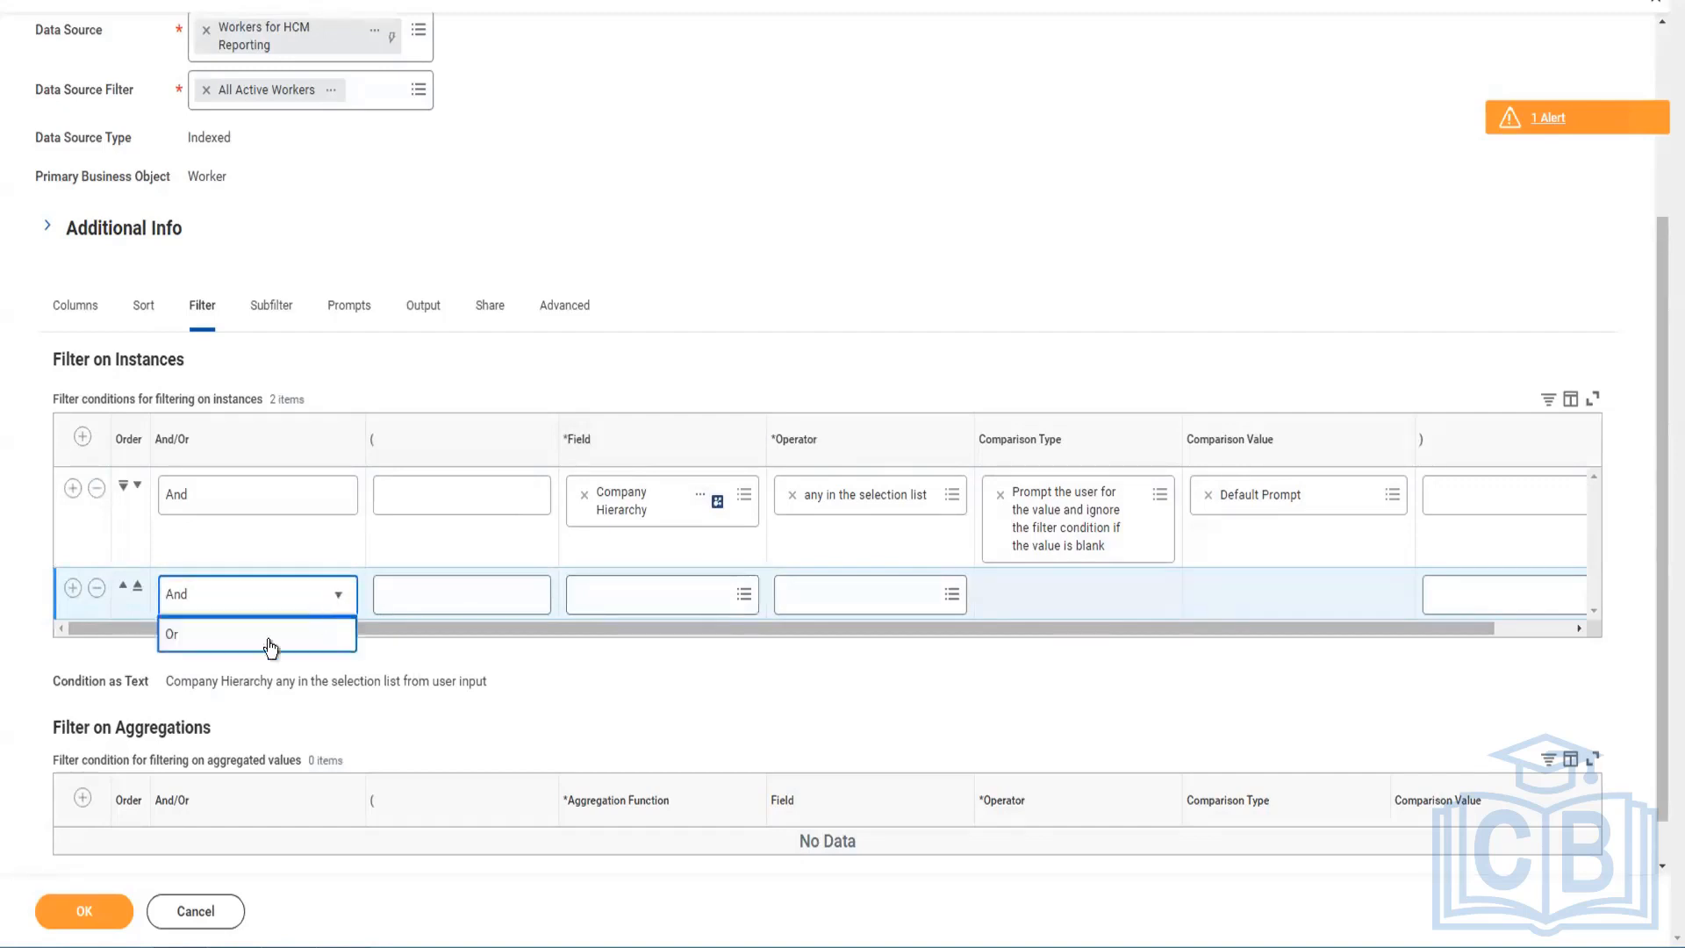
left_click(181, 697)
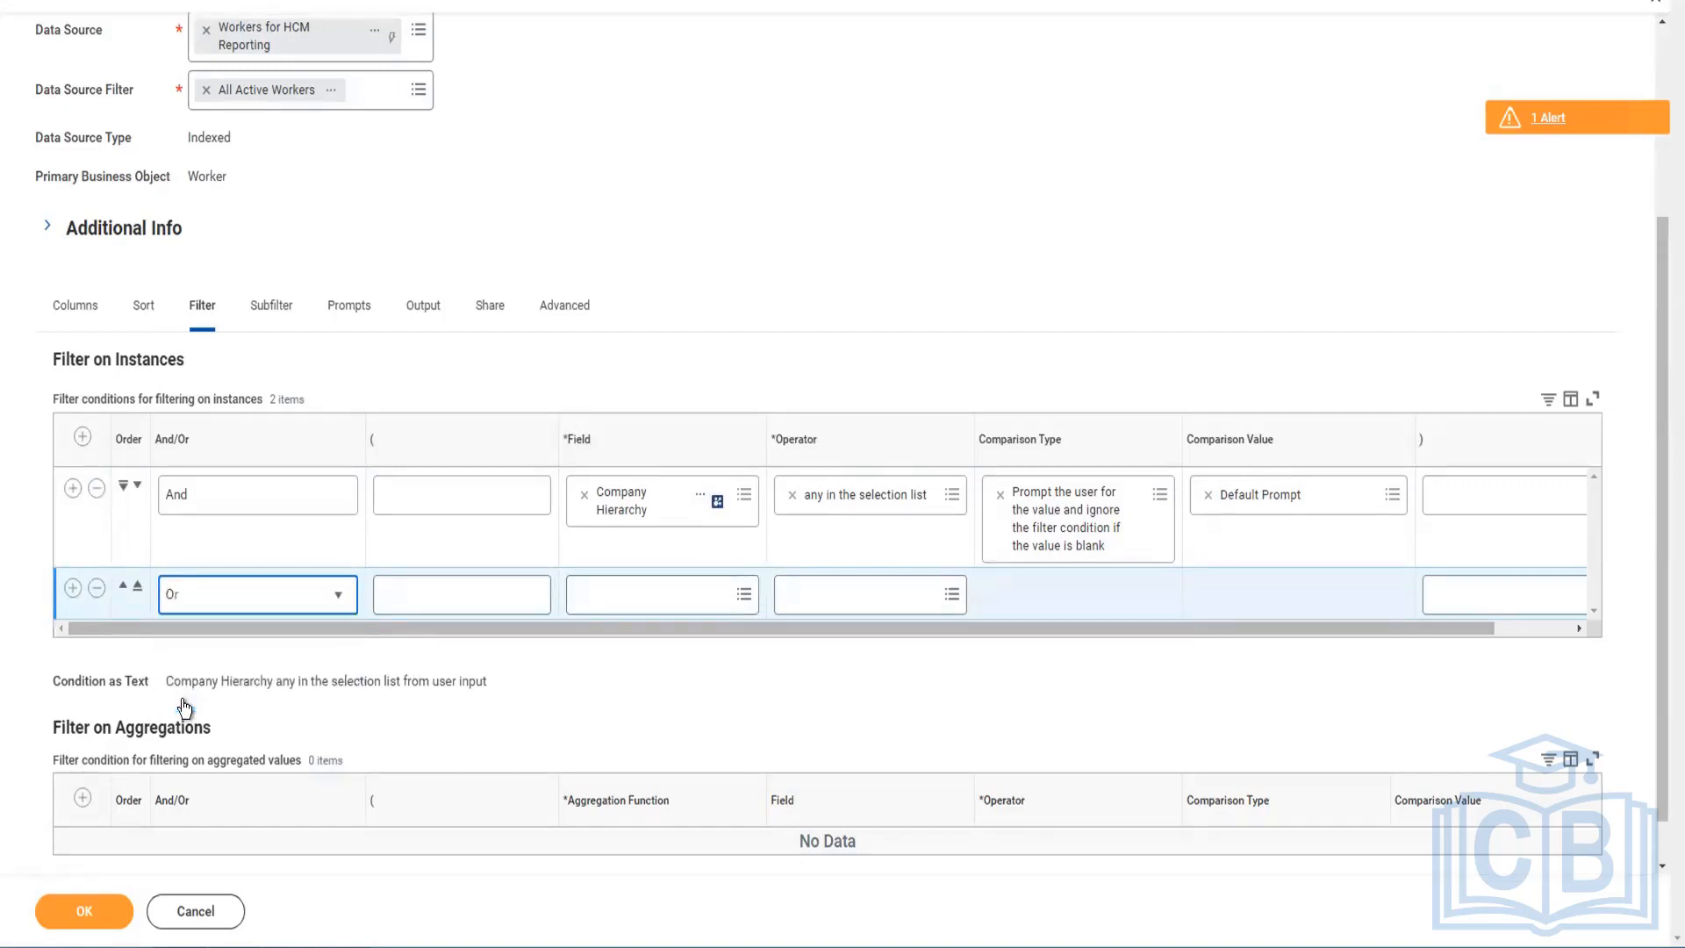
Step: Enter an opening parenthesis on the Or condition and select Cost Center as its field
left_click(622, 595)
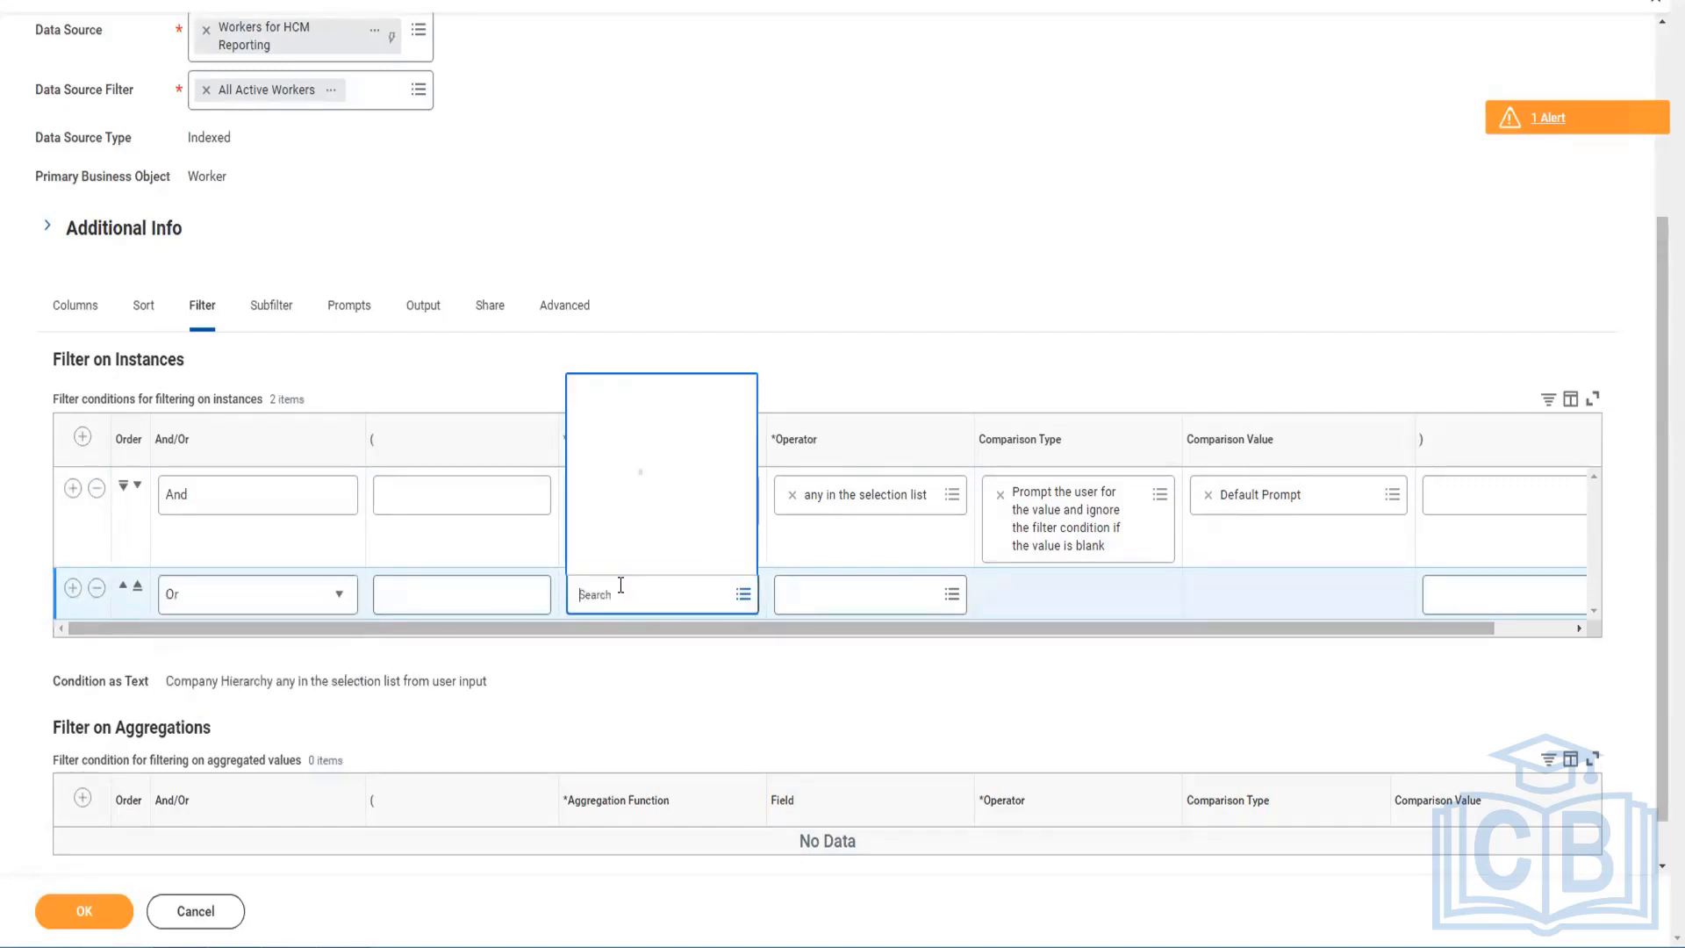
left_click(645, 665)
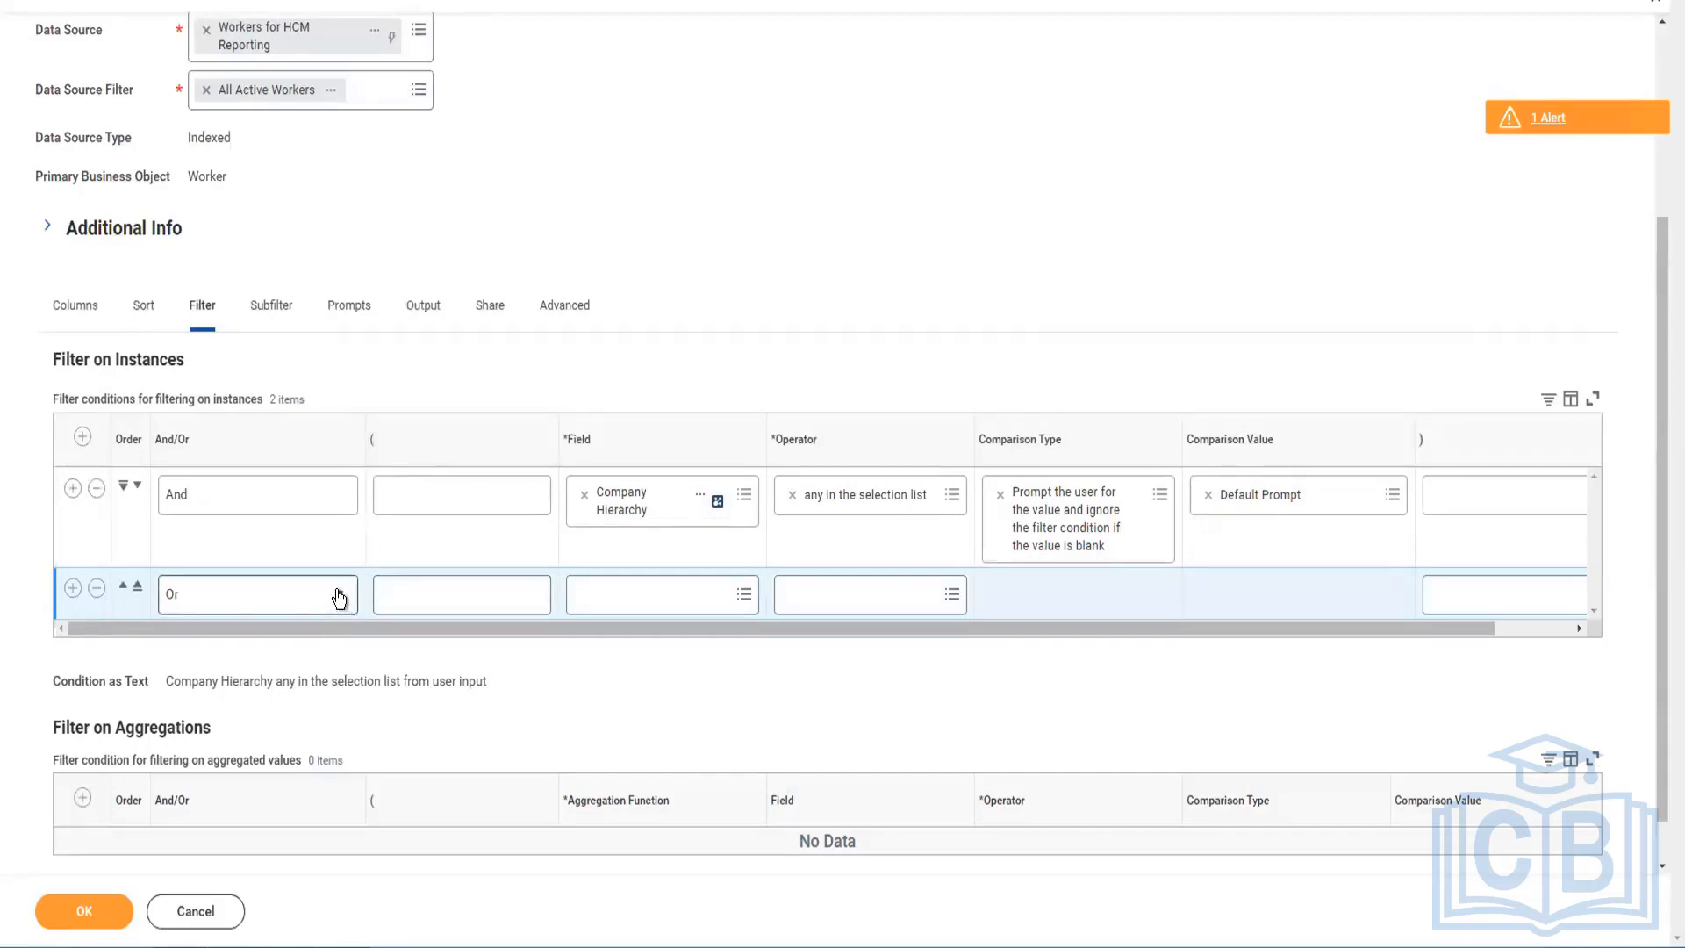
left_click(452, 591)
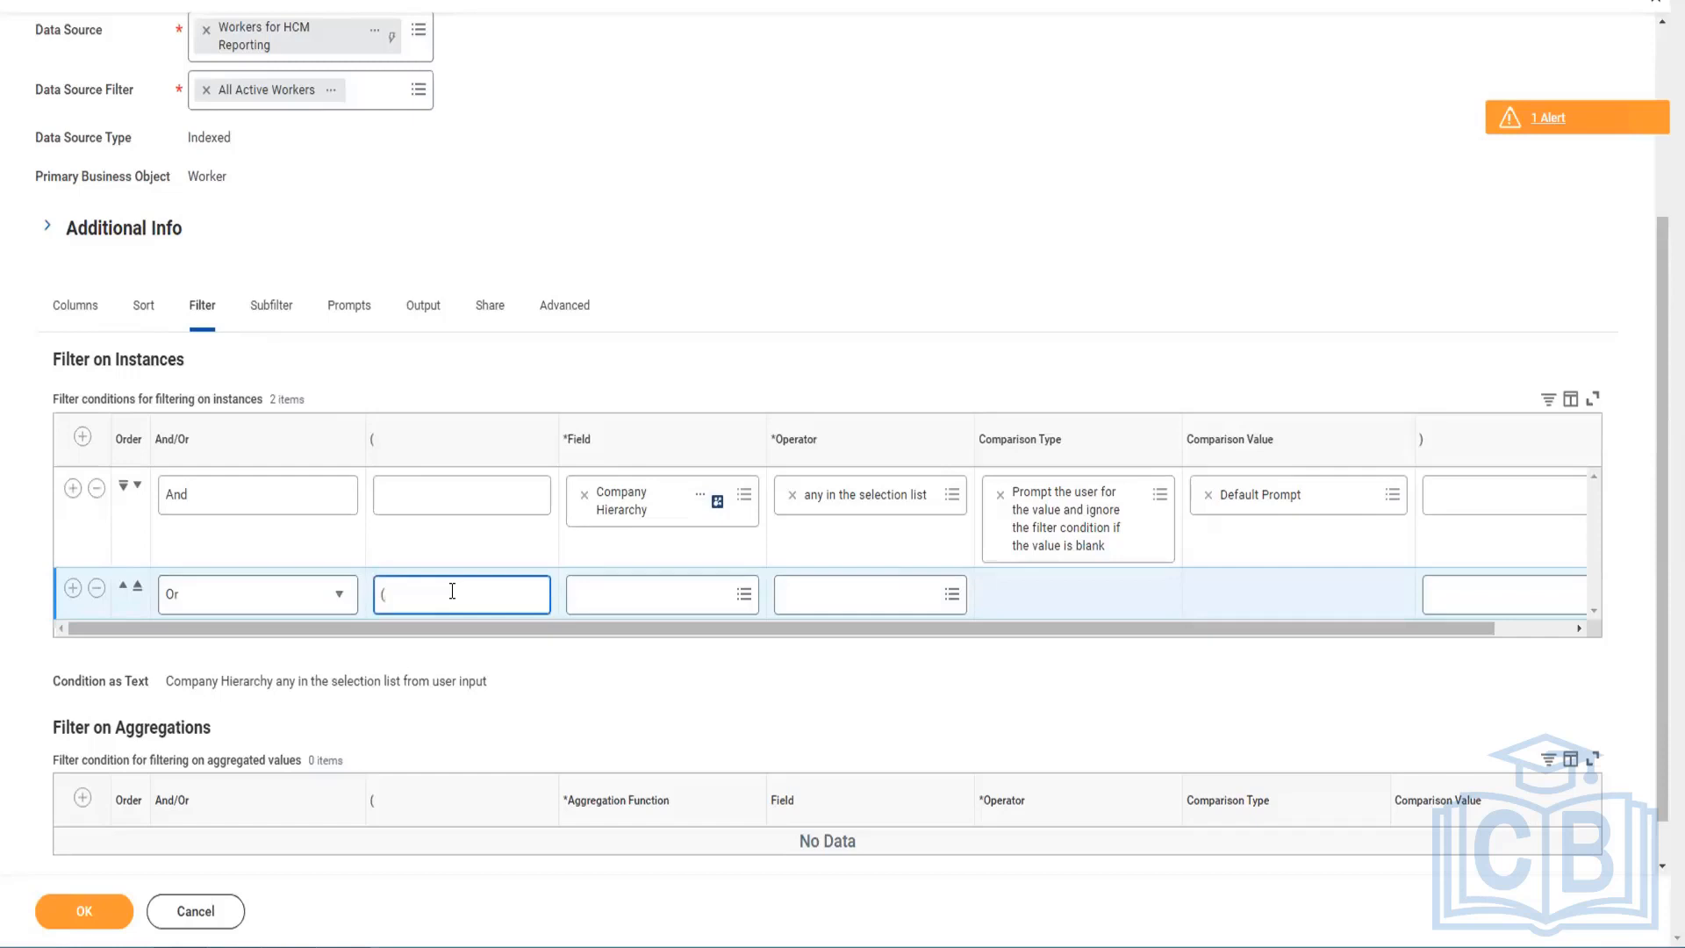
left_click(628, 593)
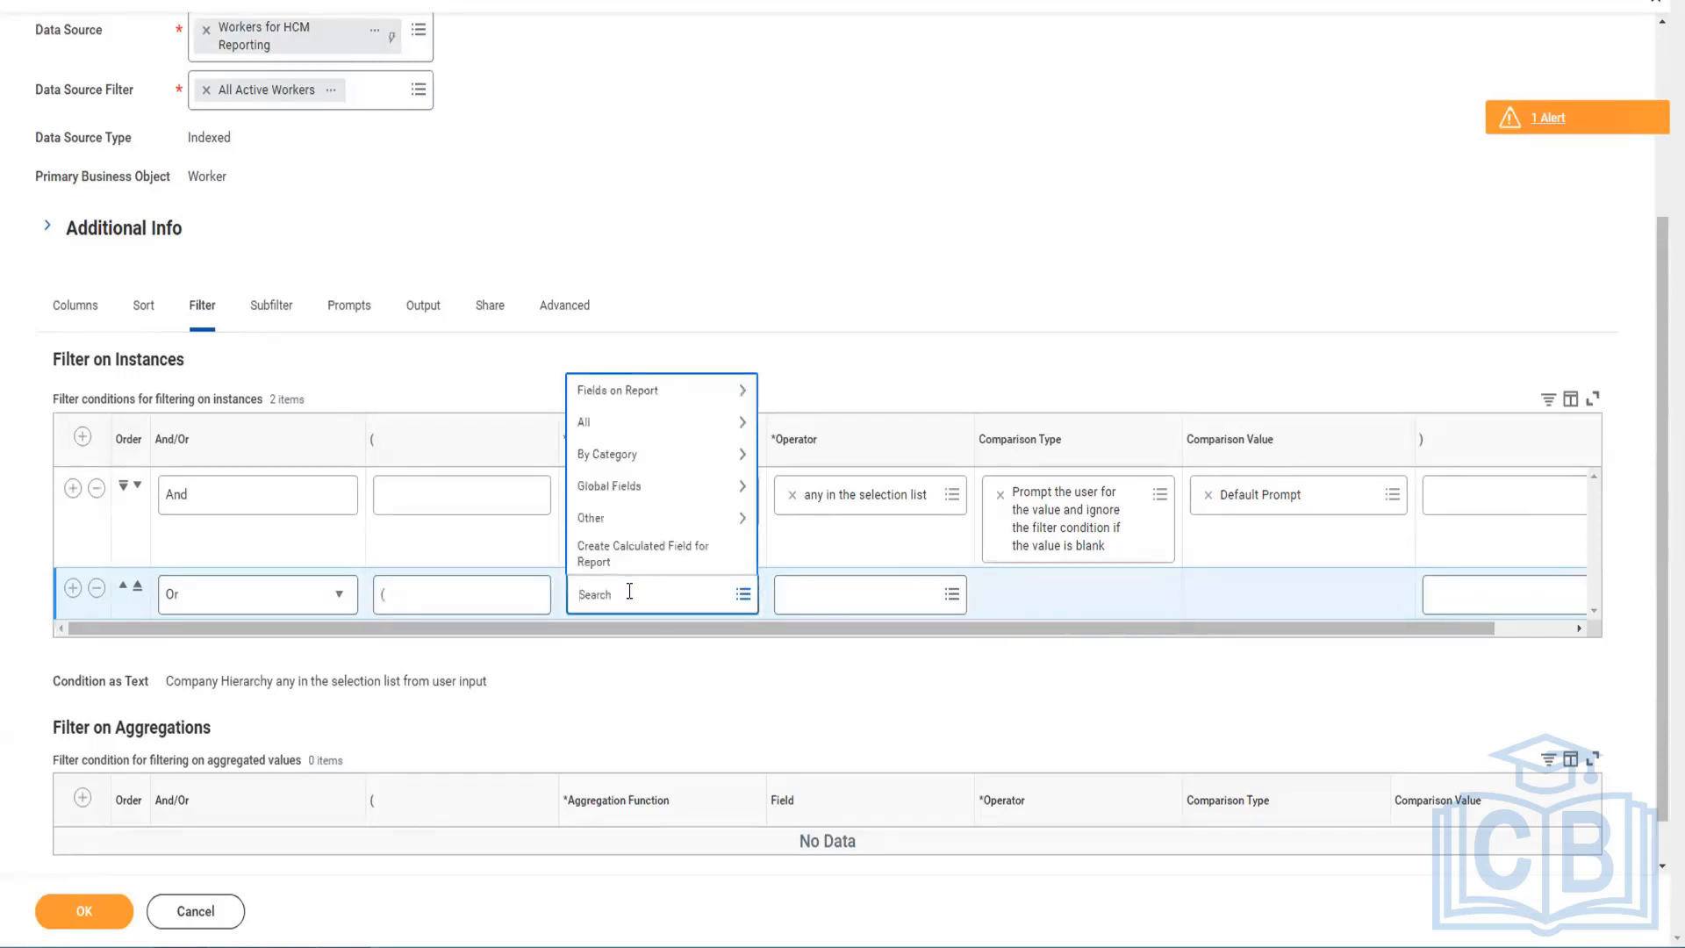
type("cost center")
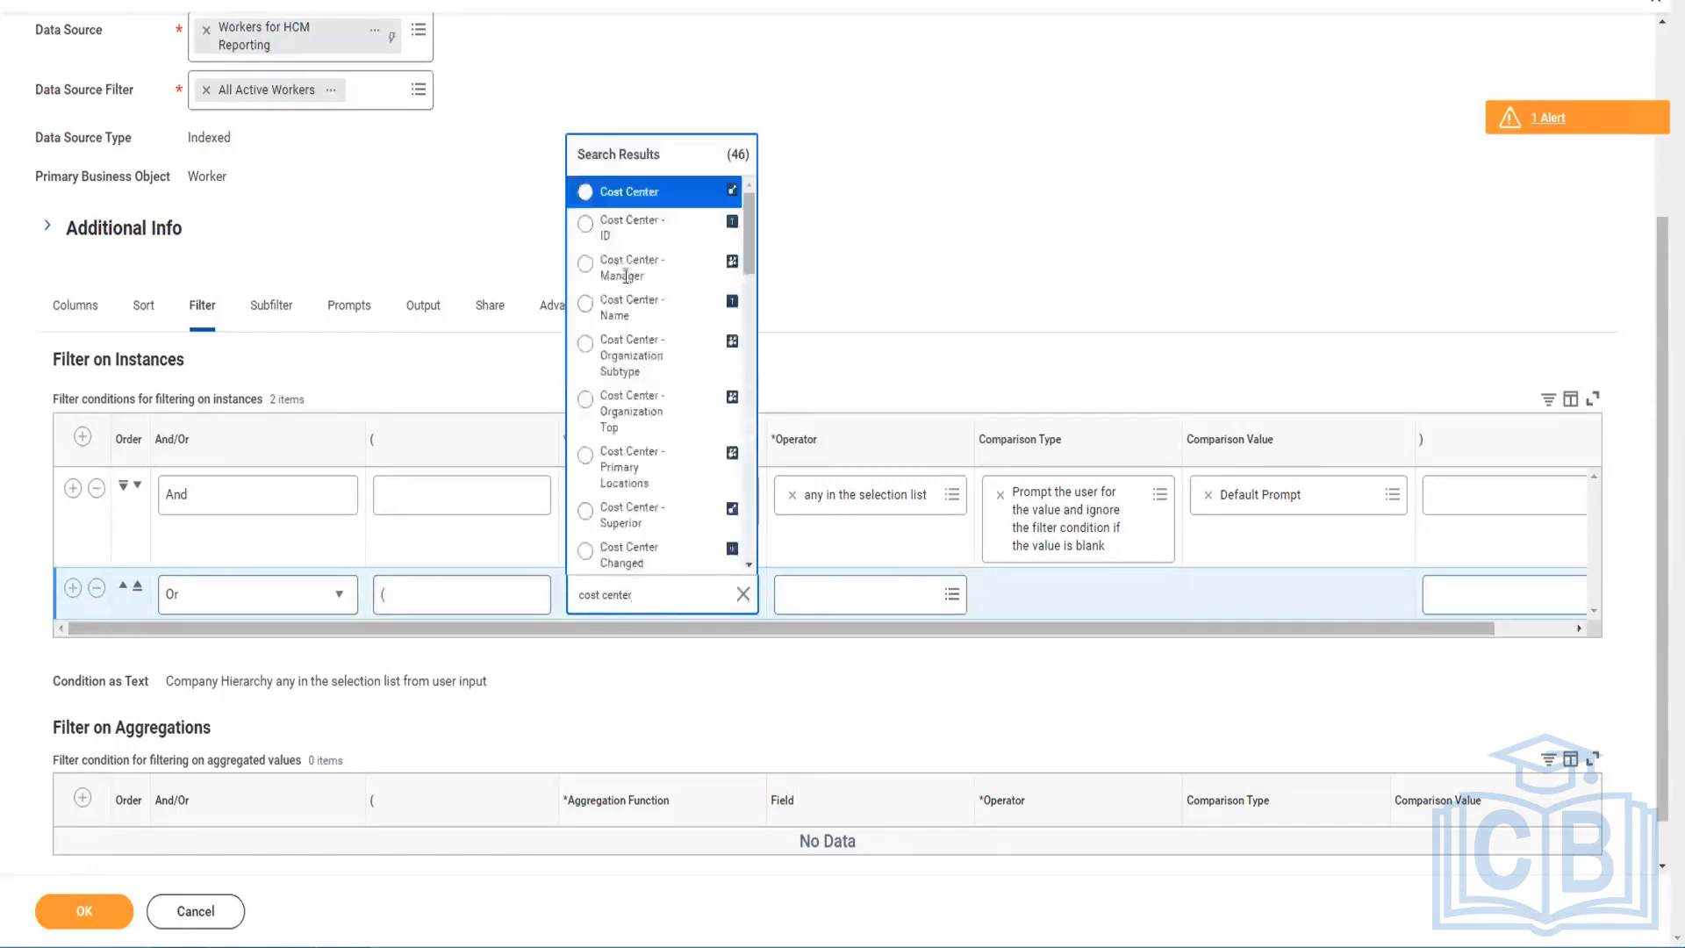
key("Return")
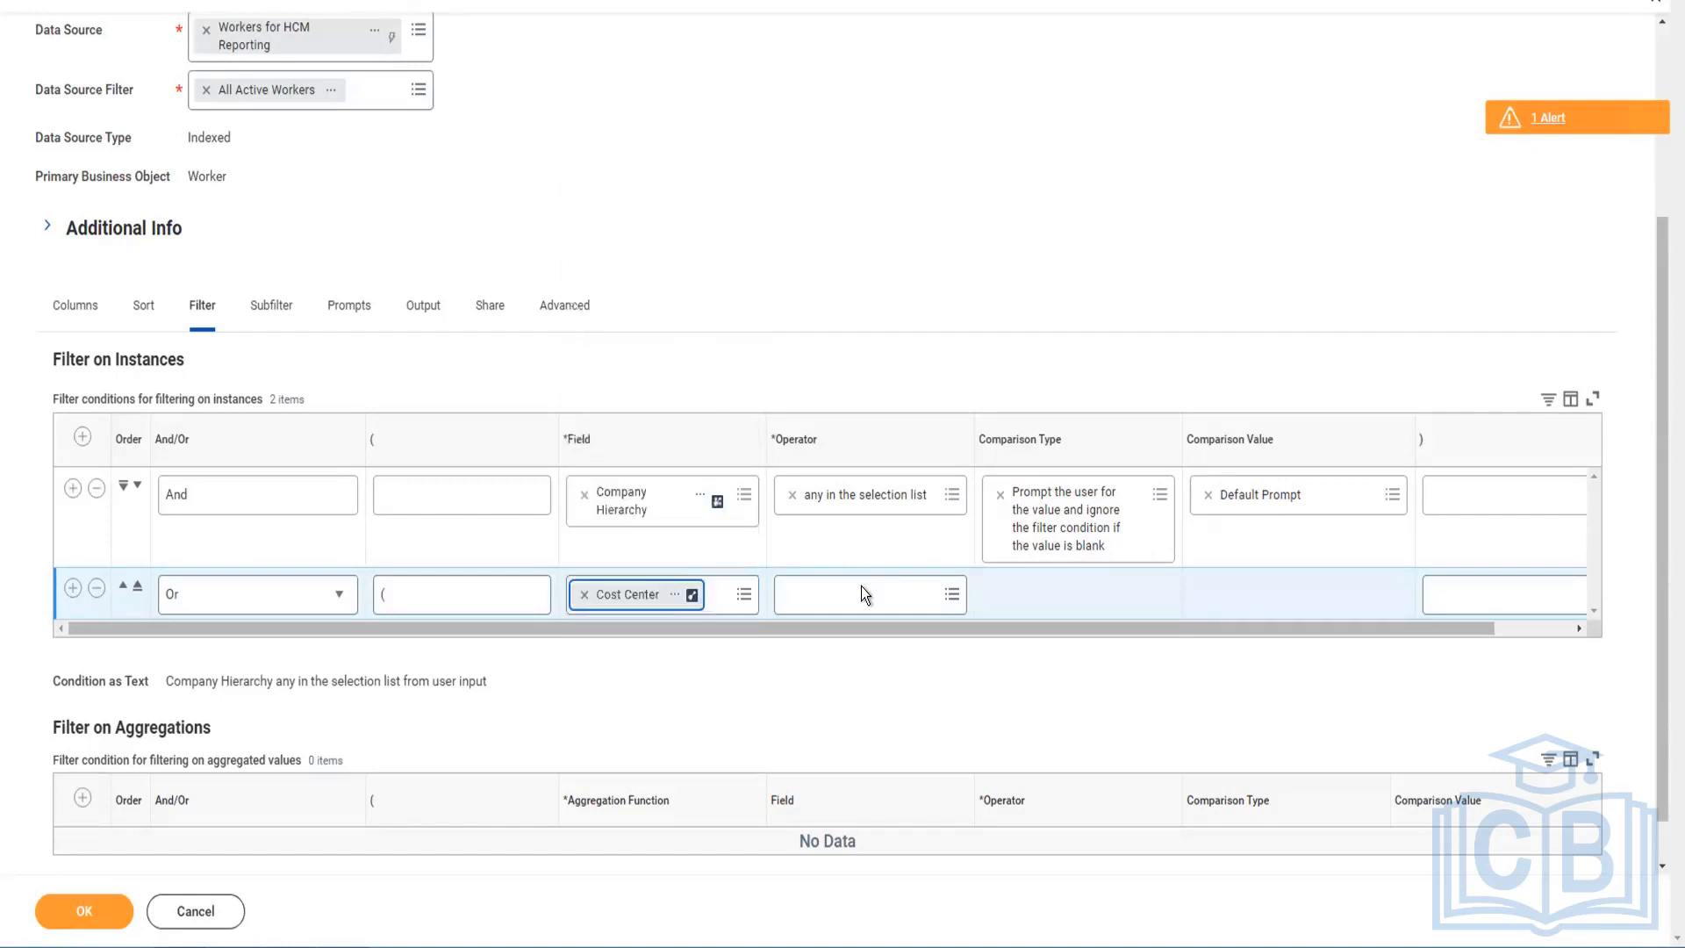
Step: Check the Cost Center field's details and set the condition's operator to in the selection list
left_click(860, 594)
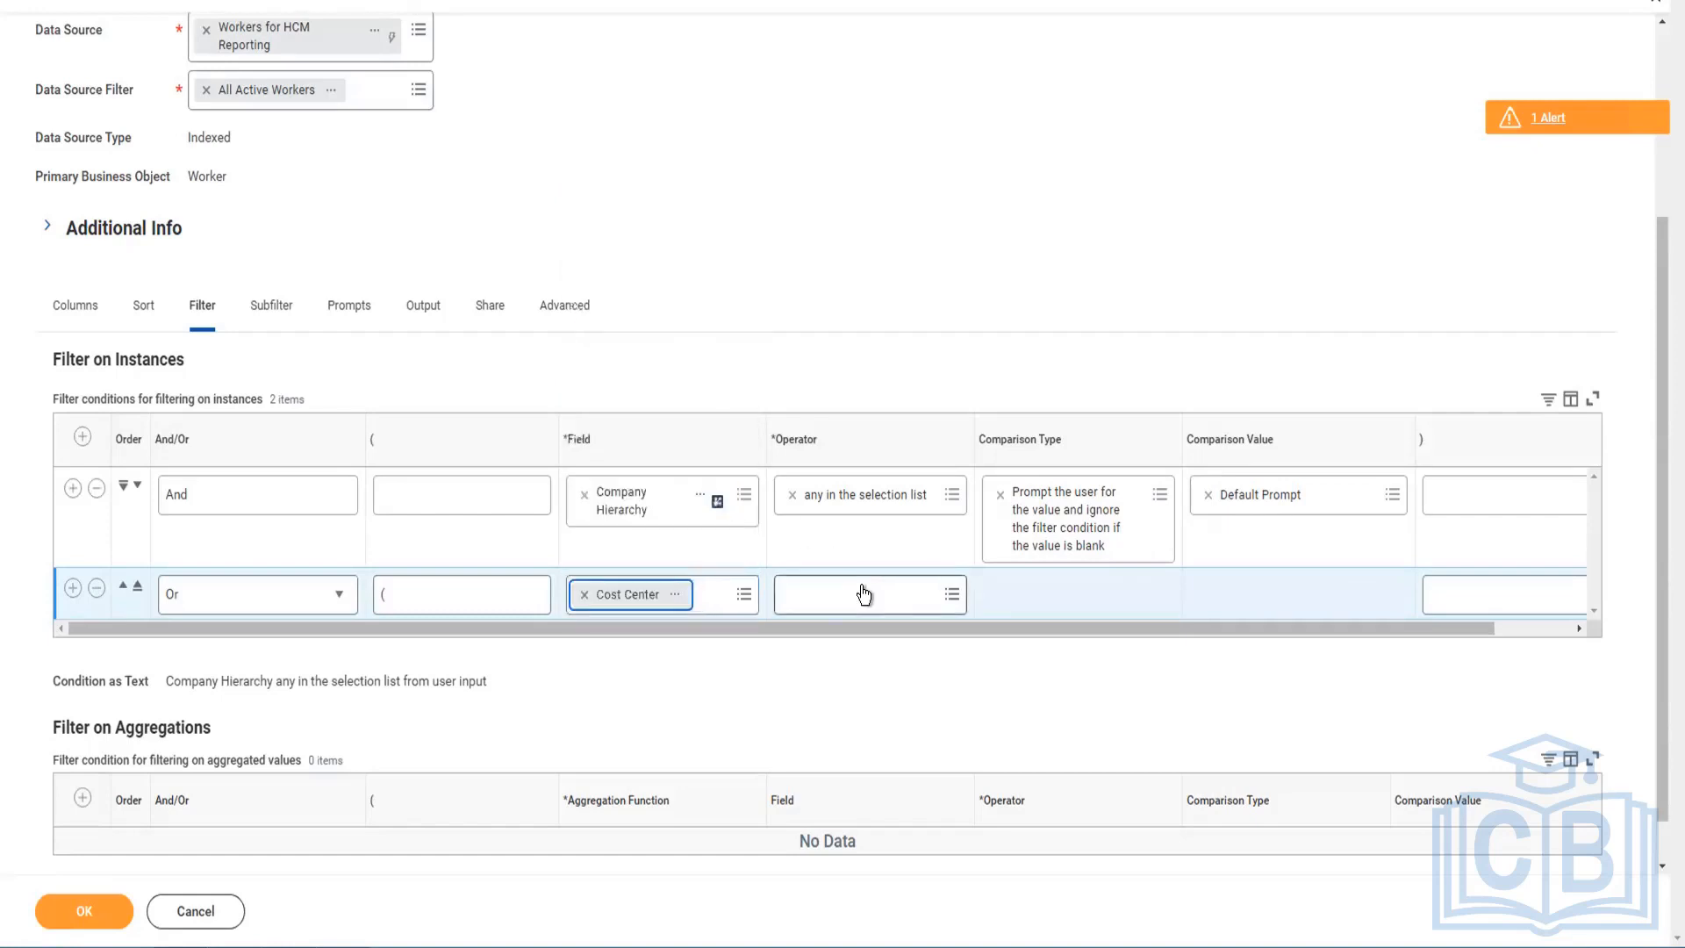
left_click(676, 597)
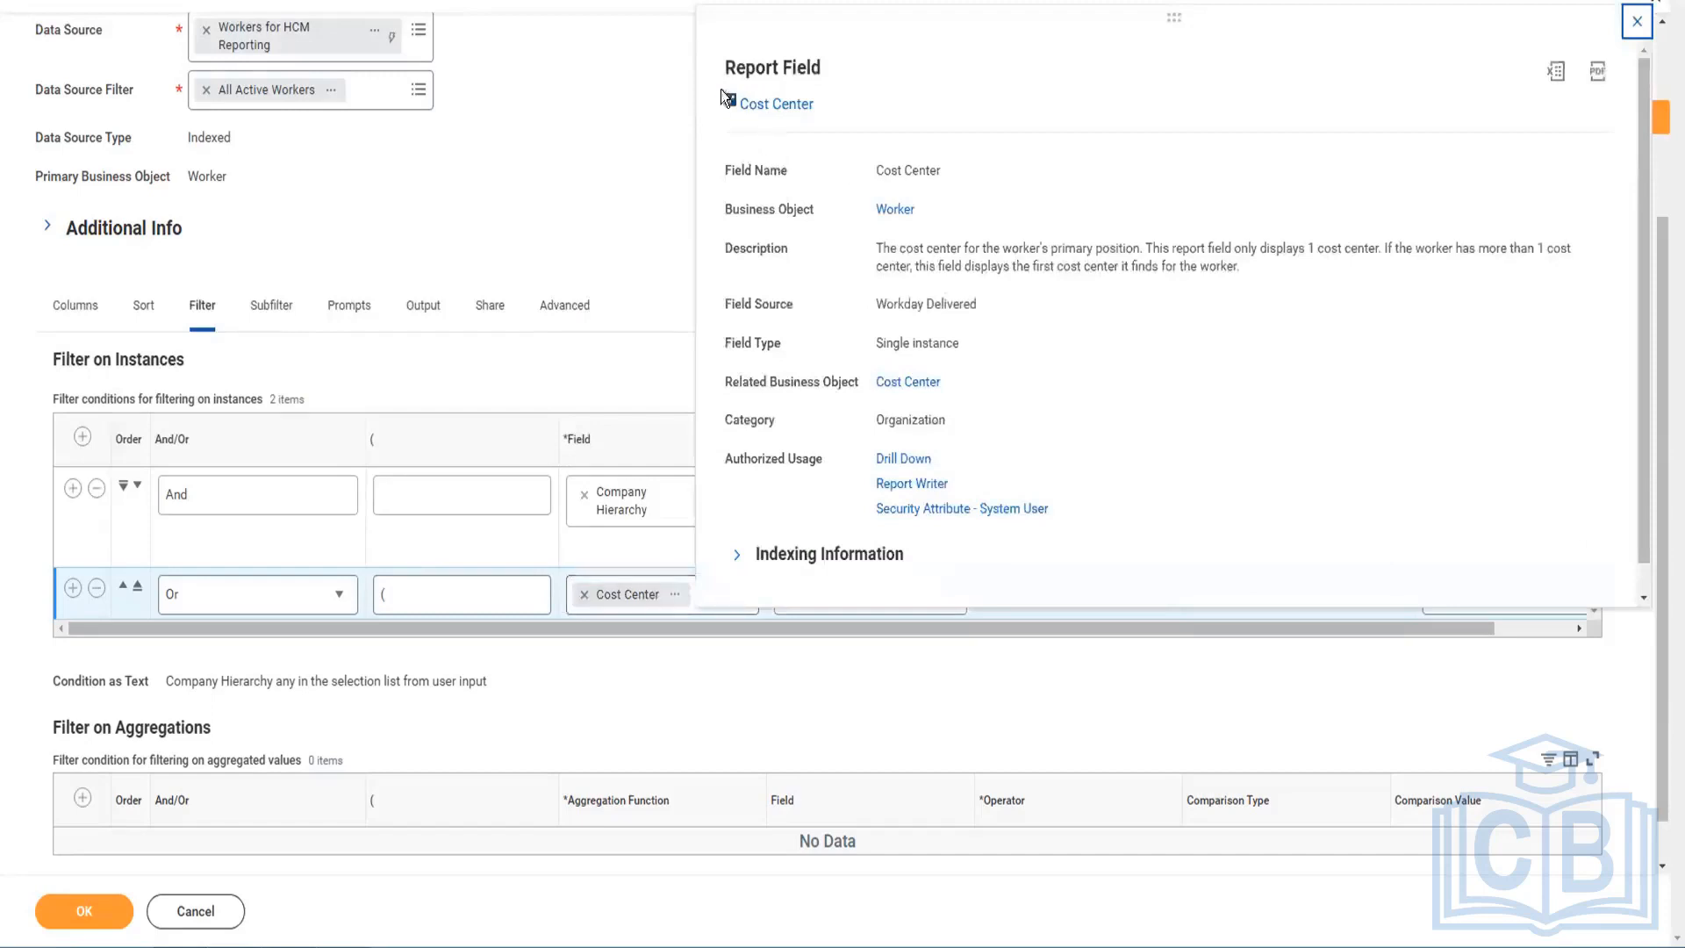
left_click(919, 604)
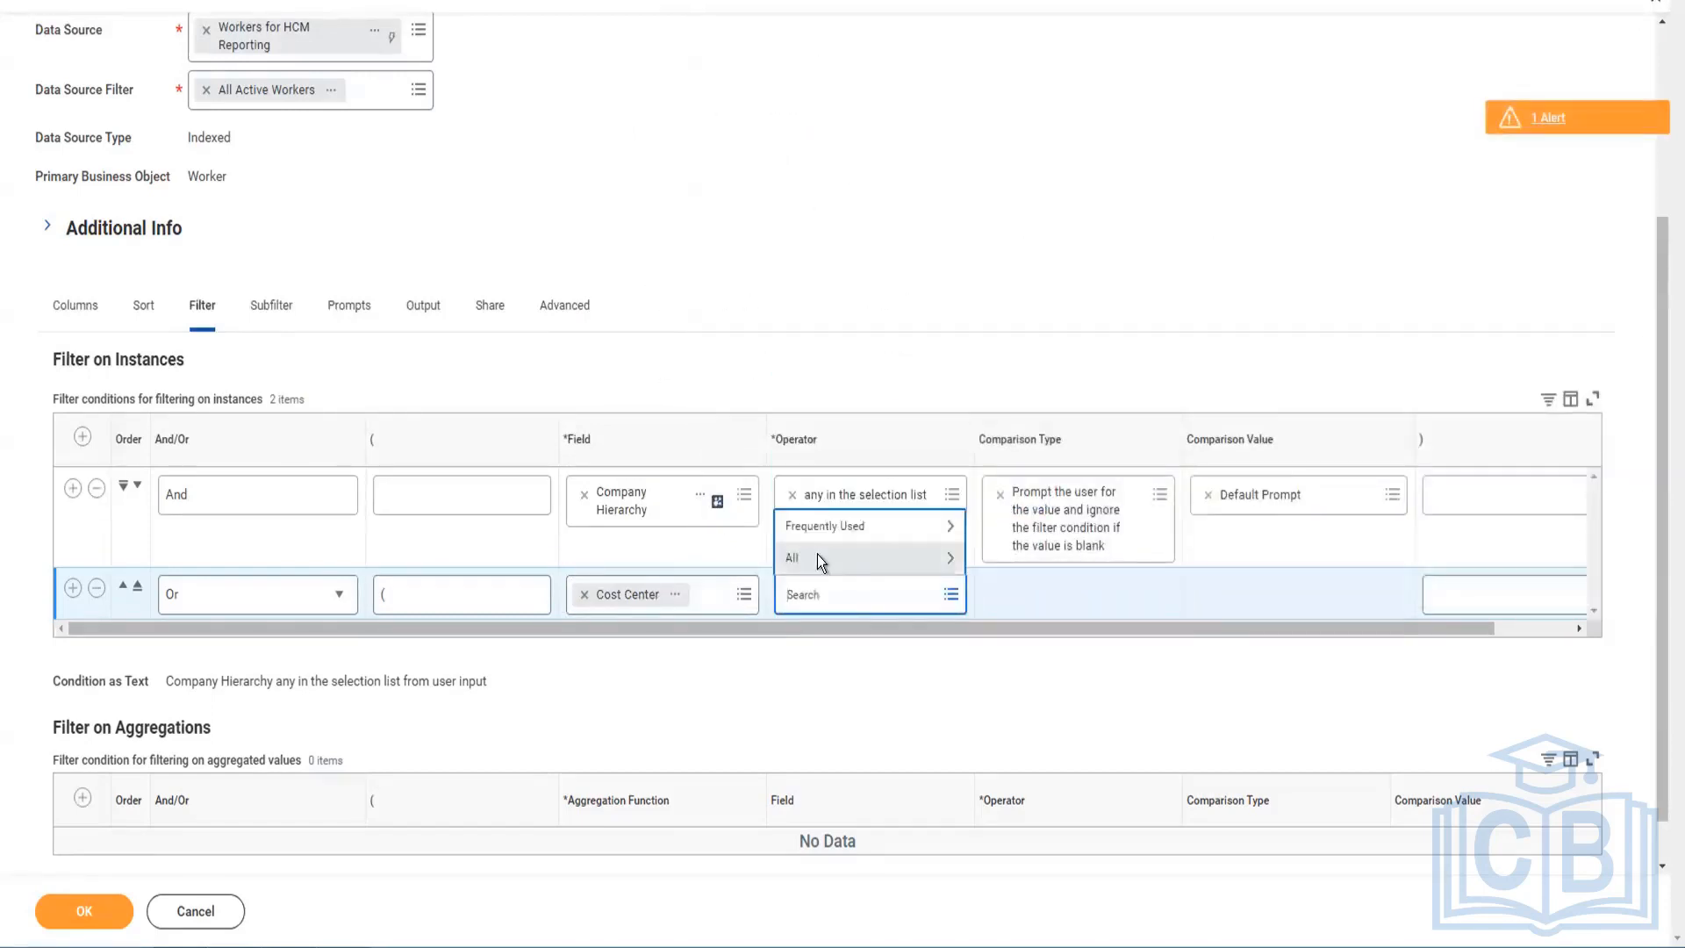
left_click(818, 555)
scroll(856, 408, "down", 3)
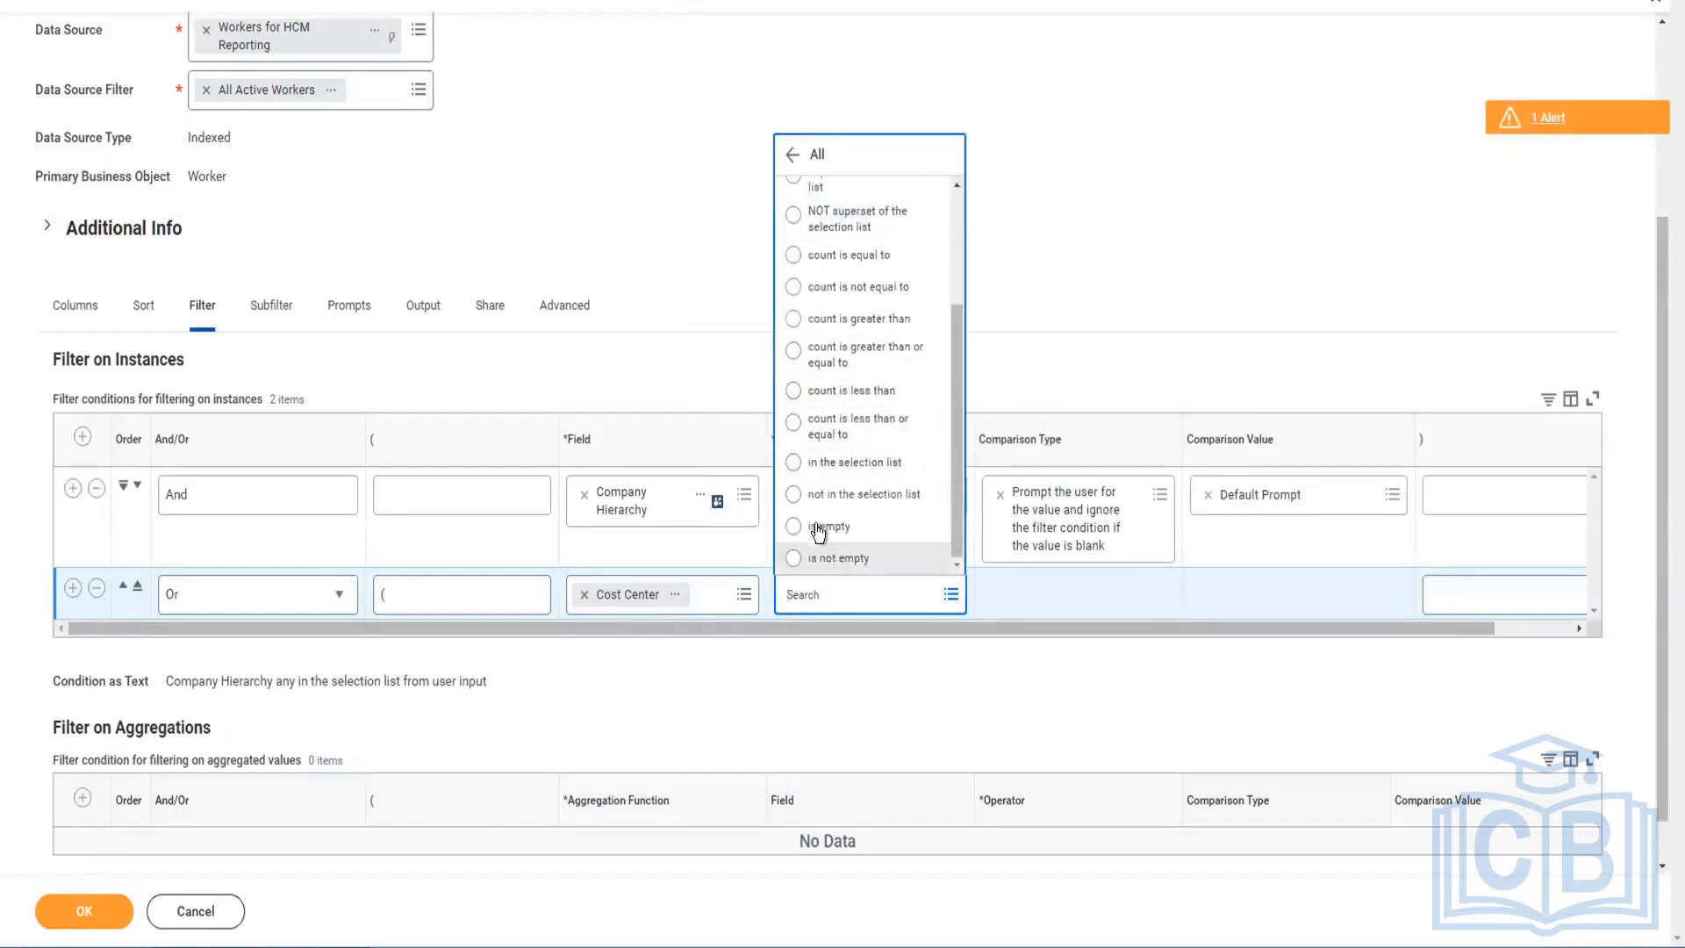
left_click(876, 465)
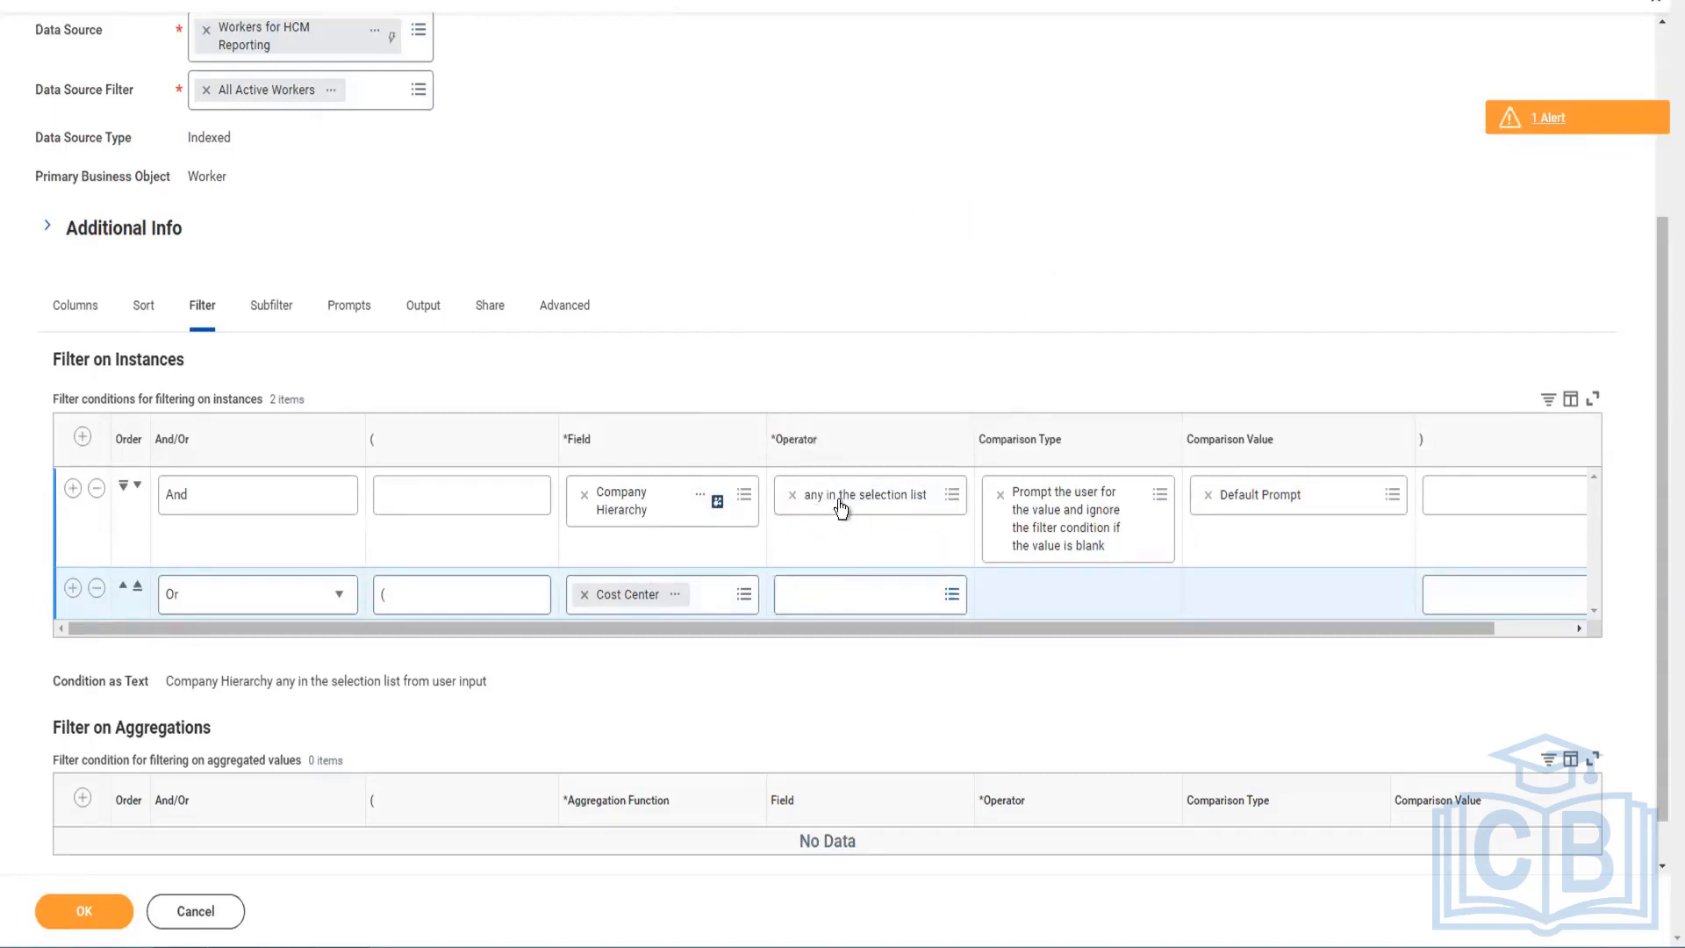
left_click(857, 588)
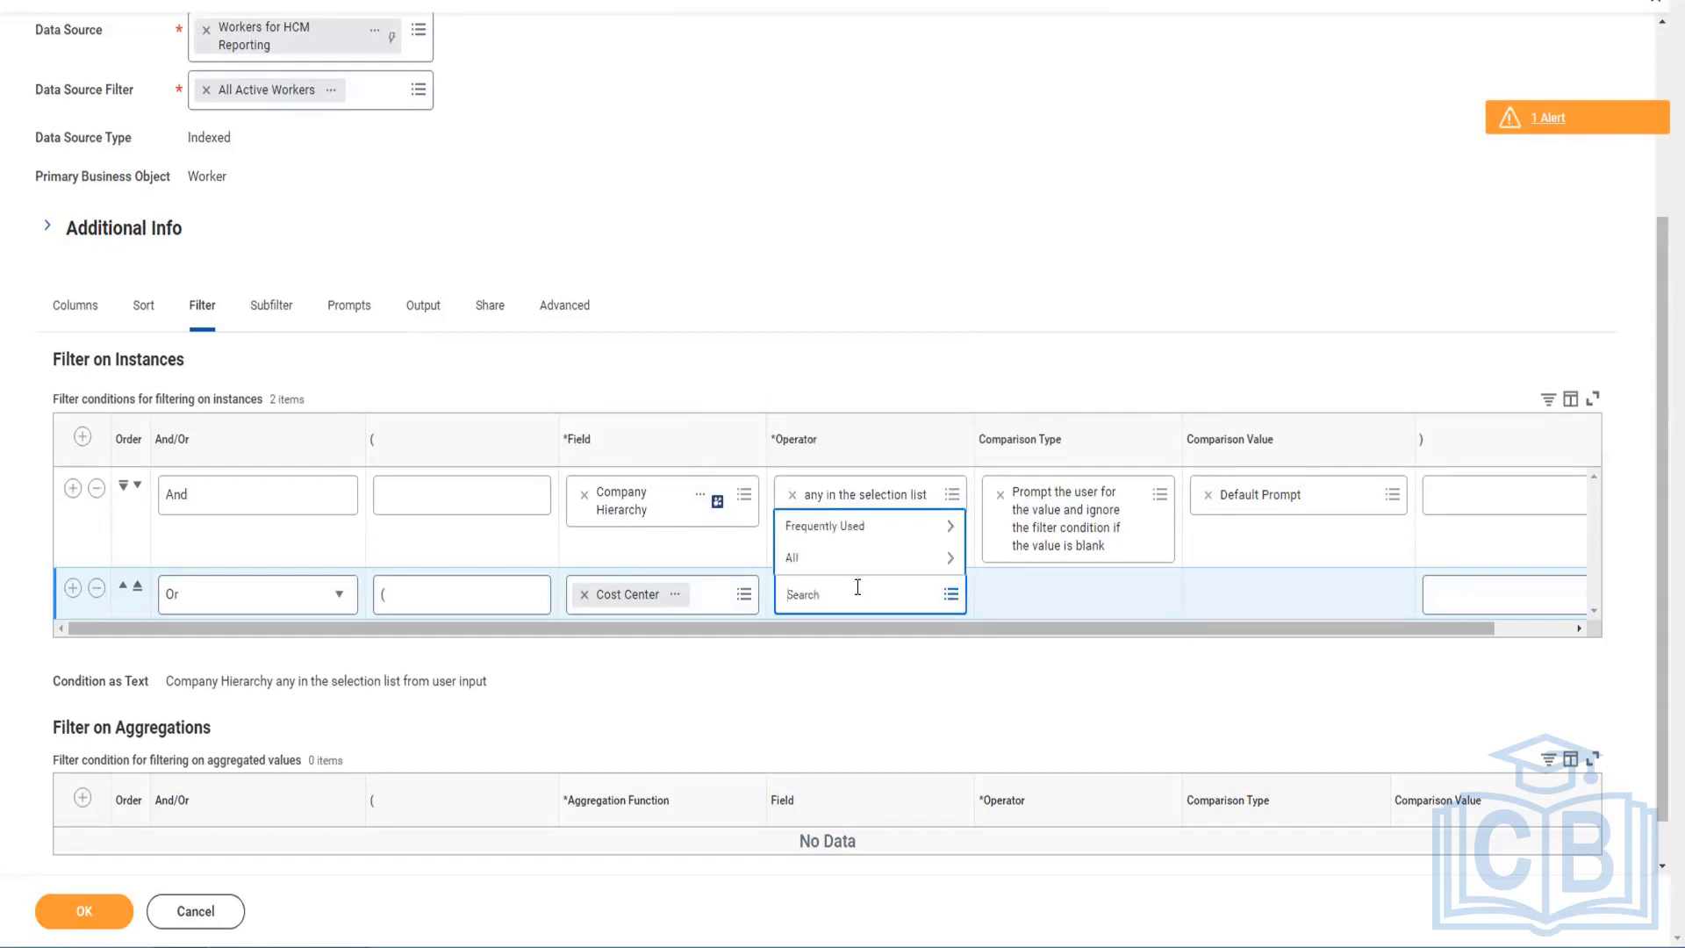
left_click(813, 558)
scroll(859, 505, "down", 2)
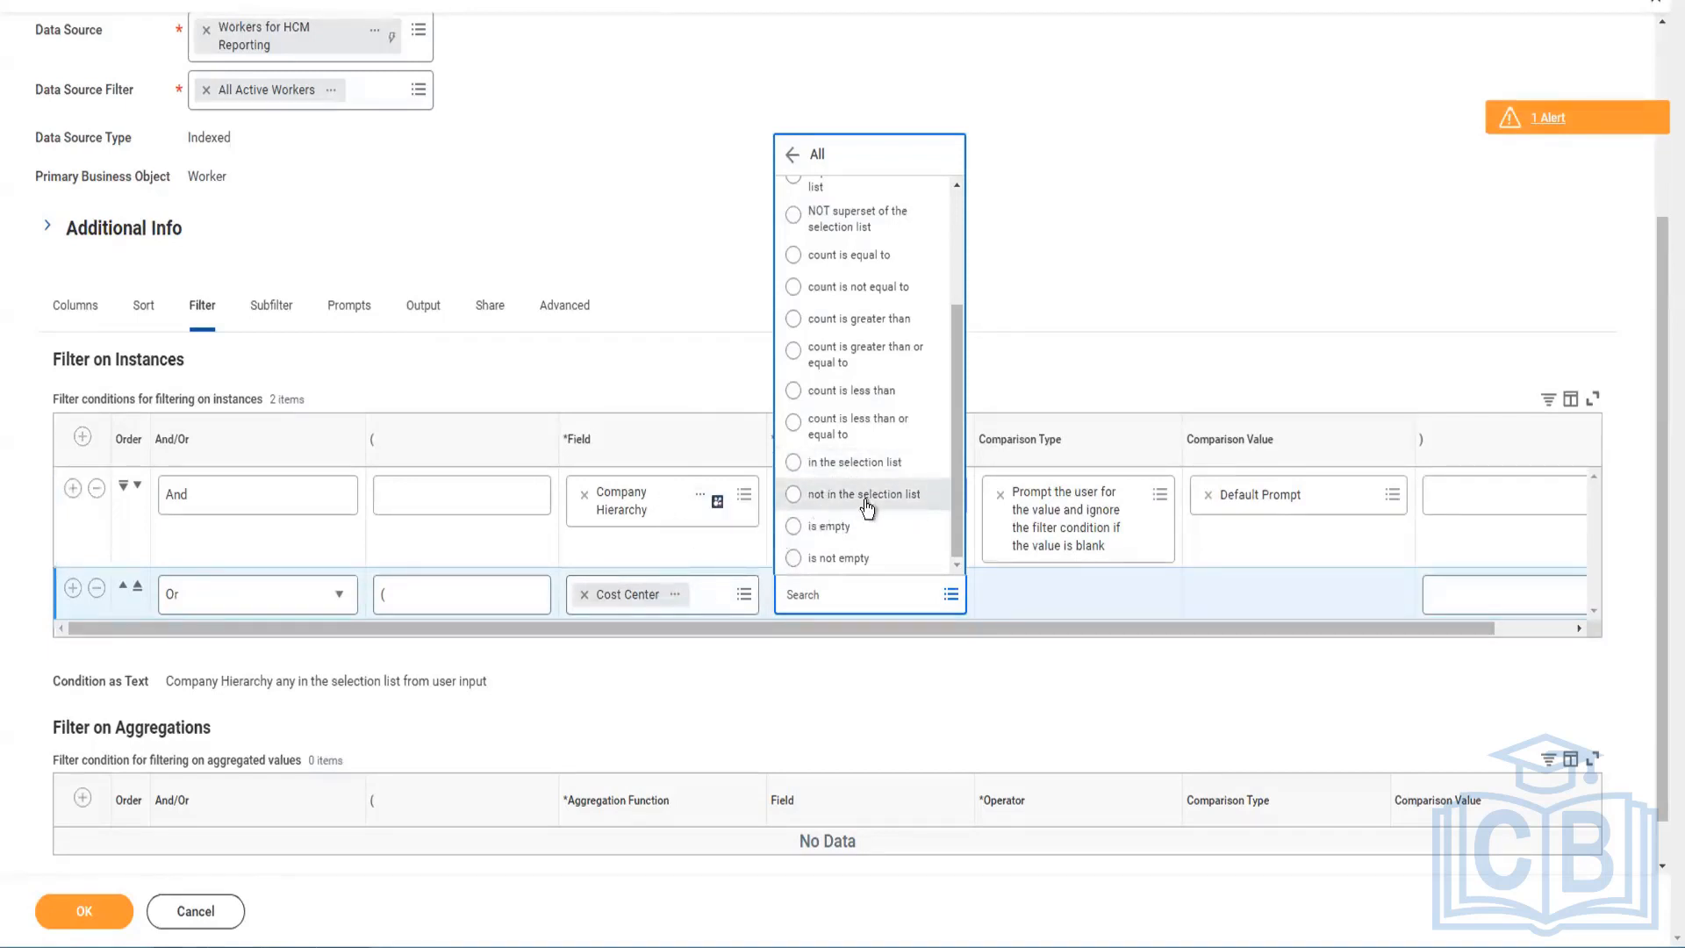
left_click(796, 463)
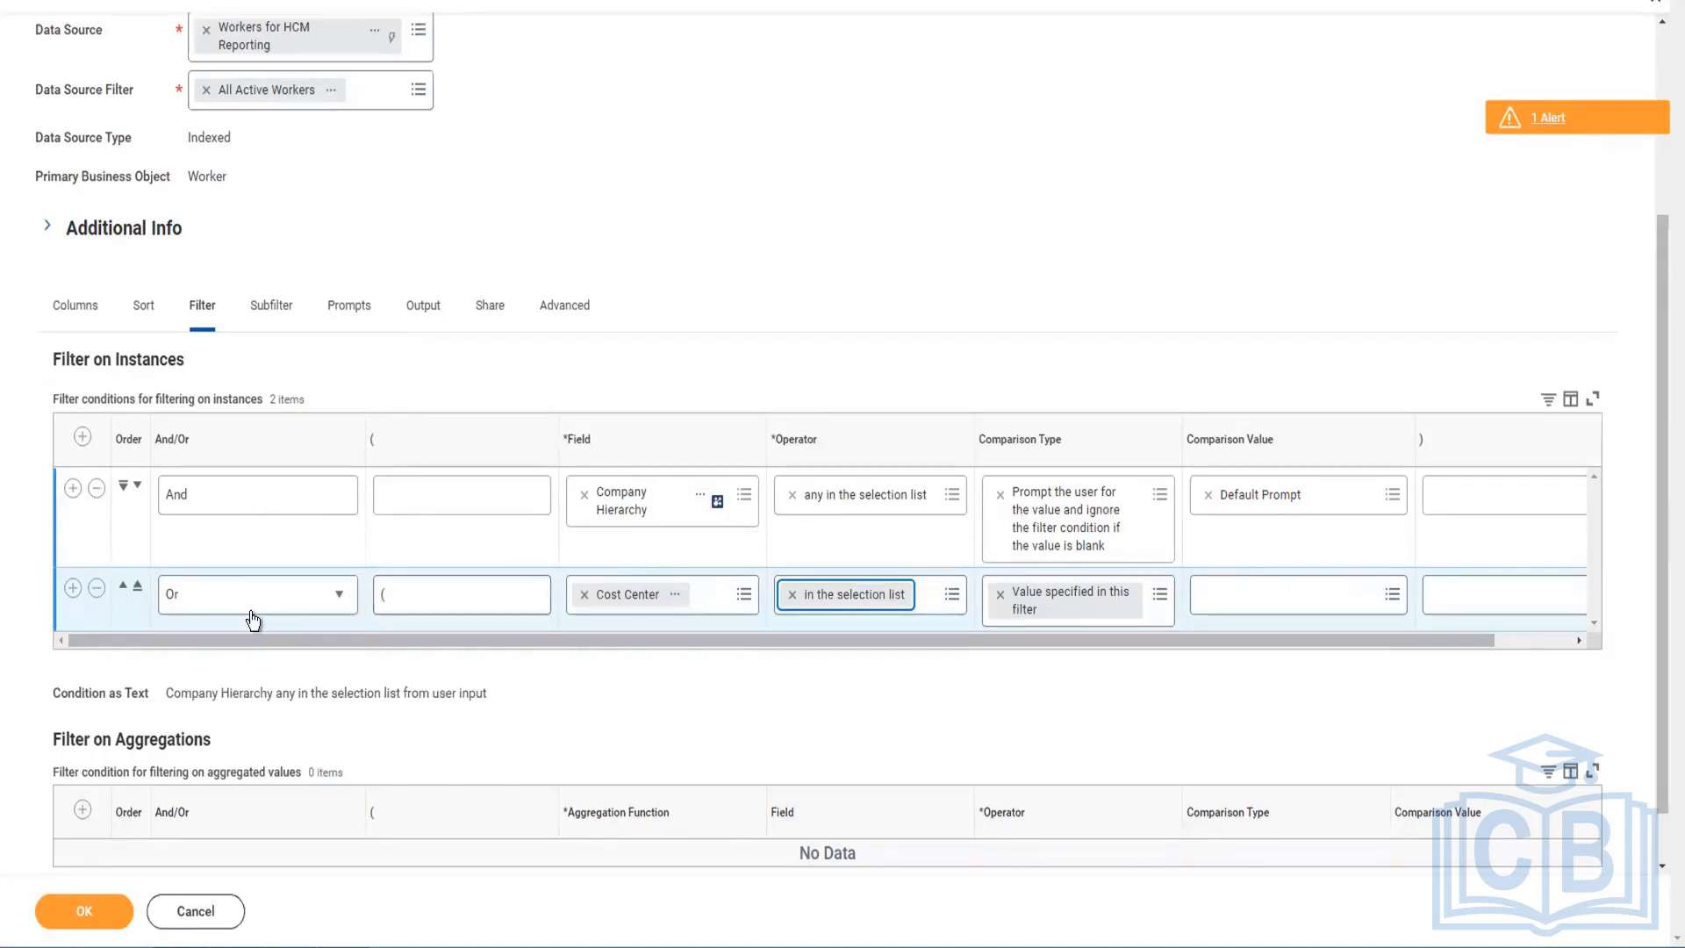
Step: Choose 001 Xebecc SAP CC and the 221 Learning Functions cost center as the Cost Center condition's comparison values
left_click(1261, 606)
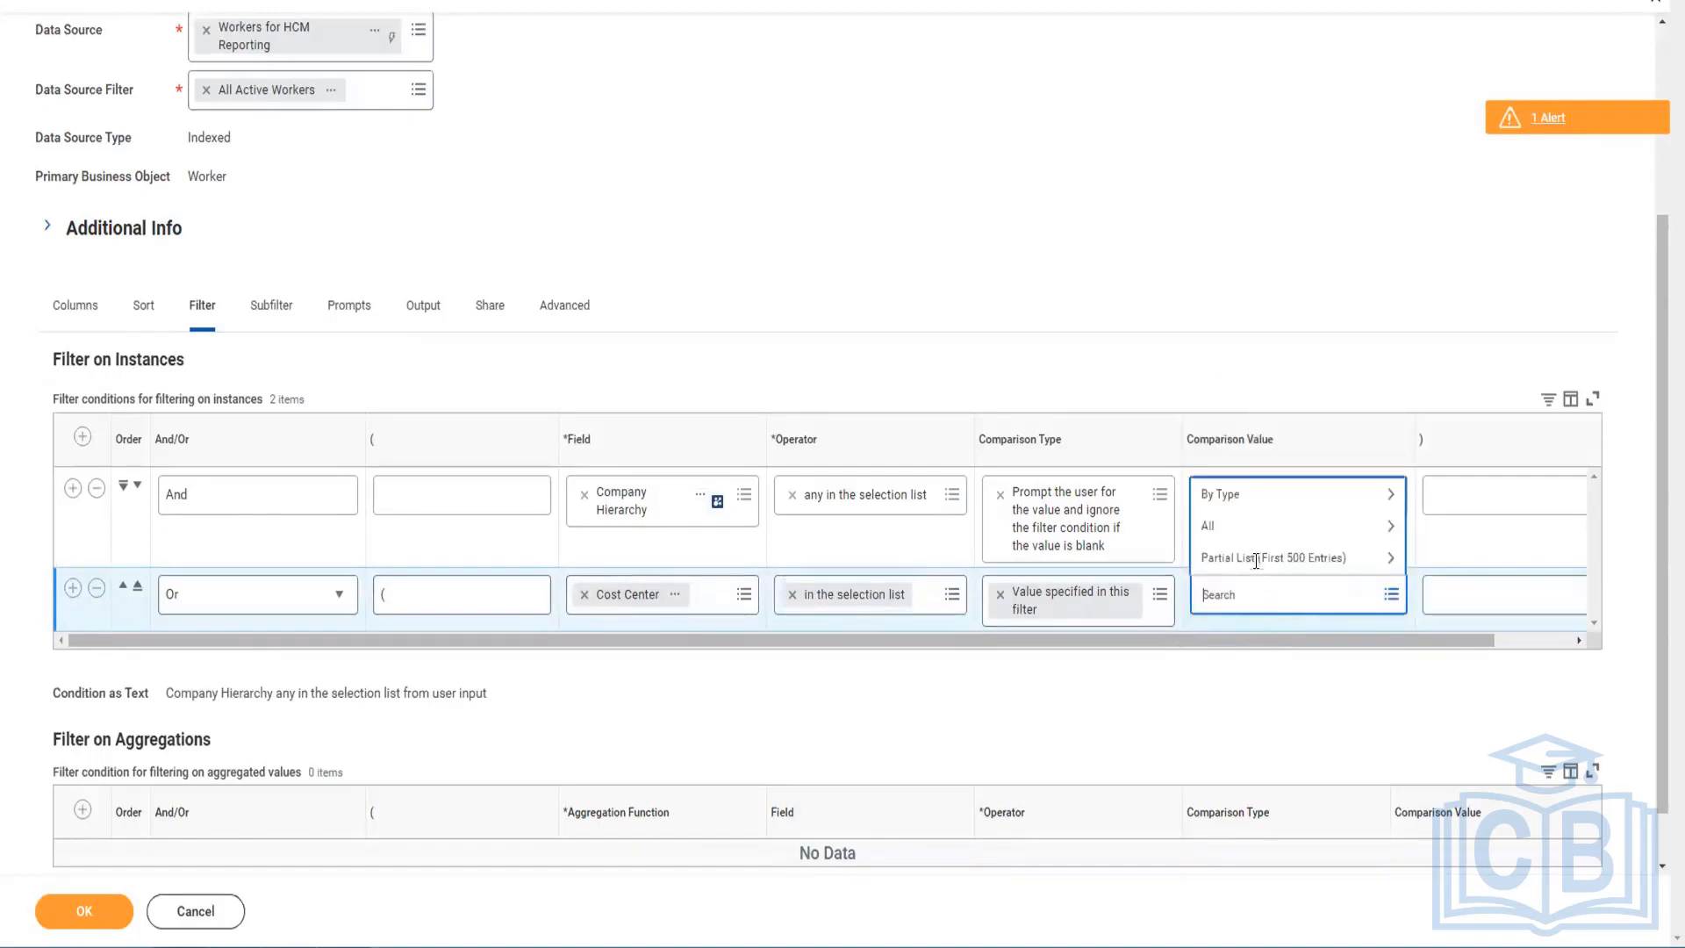
left_click(1224, 524)
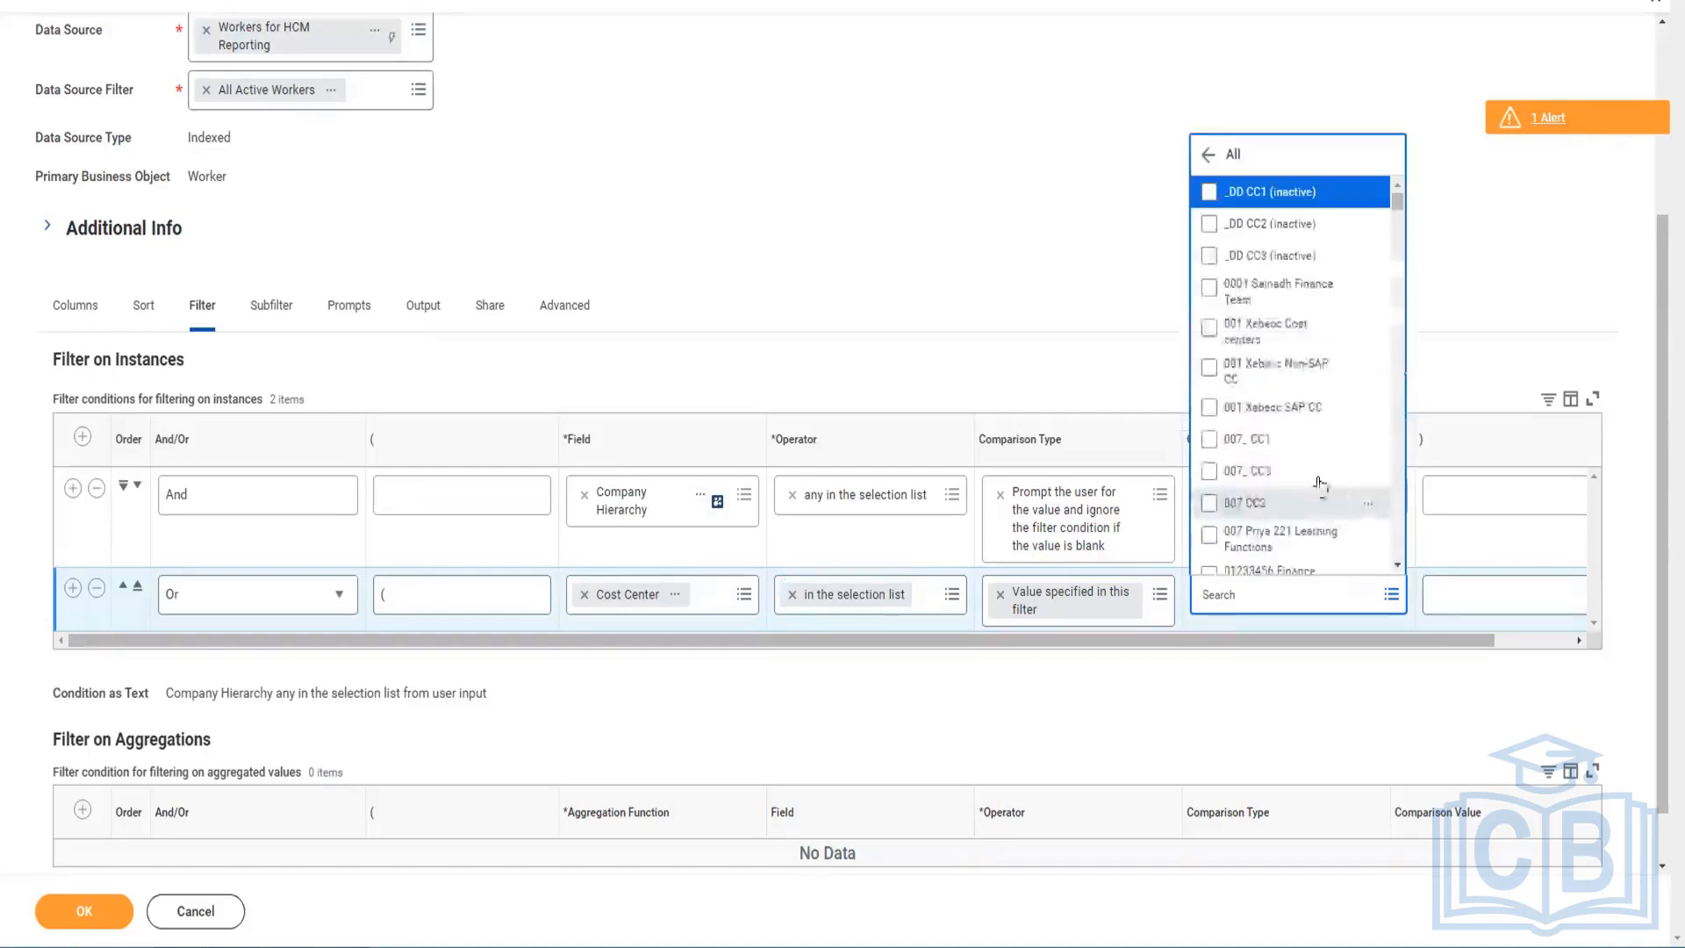
left_click(1211, 195)
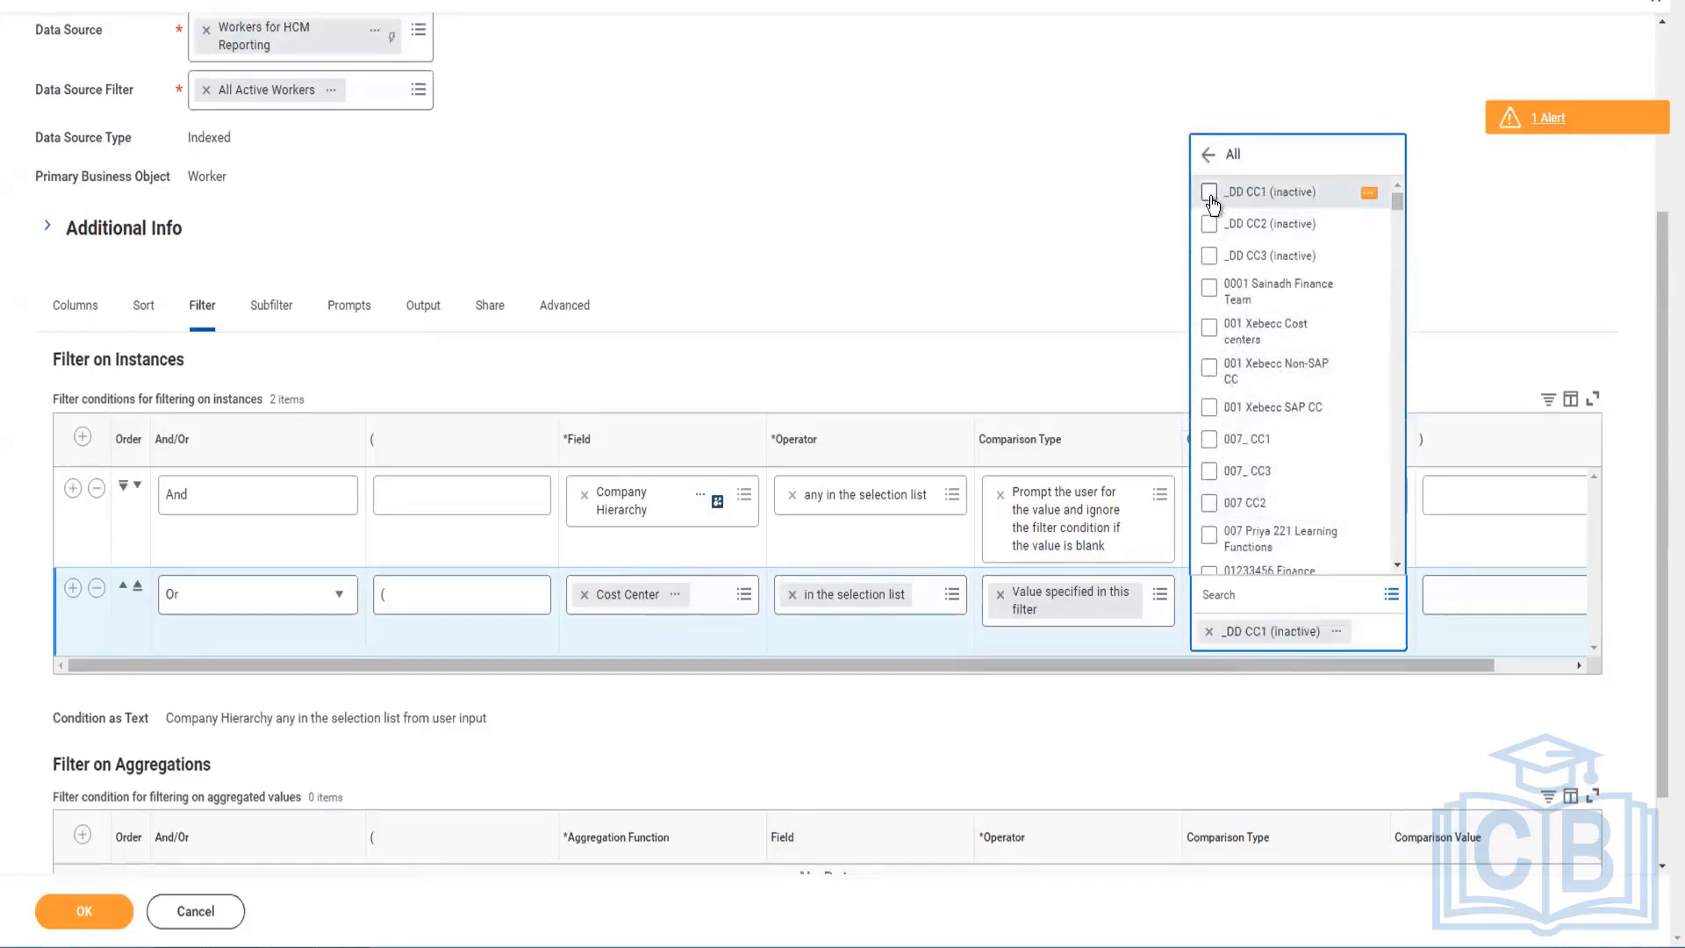
left_click(1213, 196)
left_click(1210, 407)
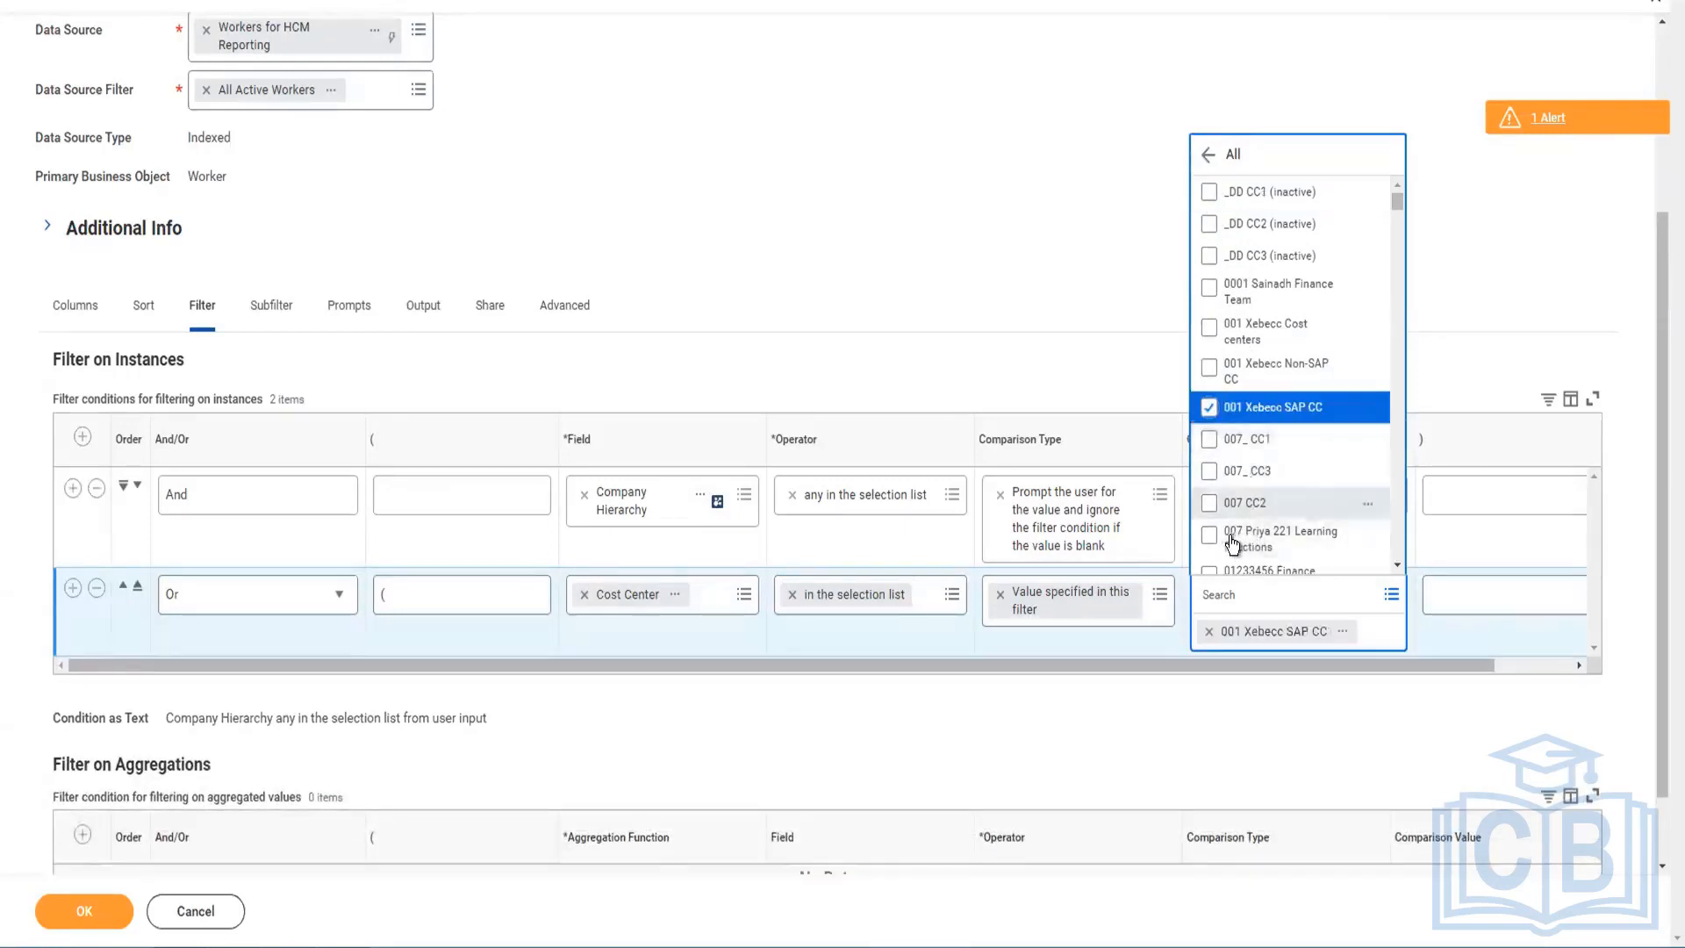
left_click(1212, 537)
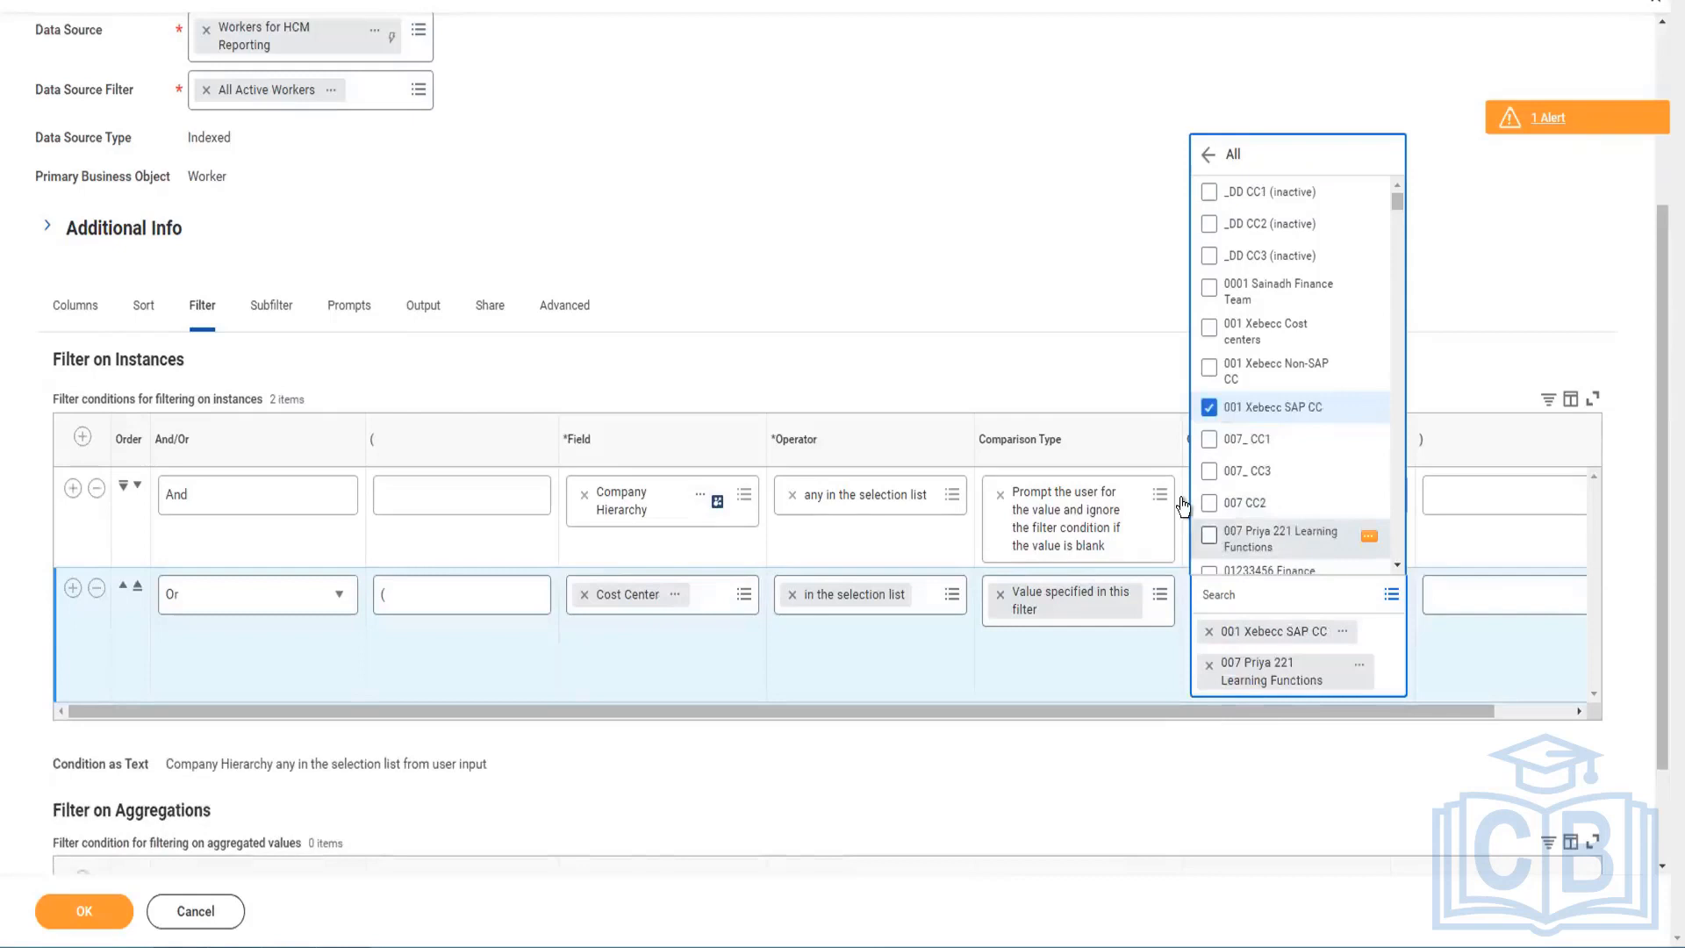
left_click(1105, 246)
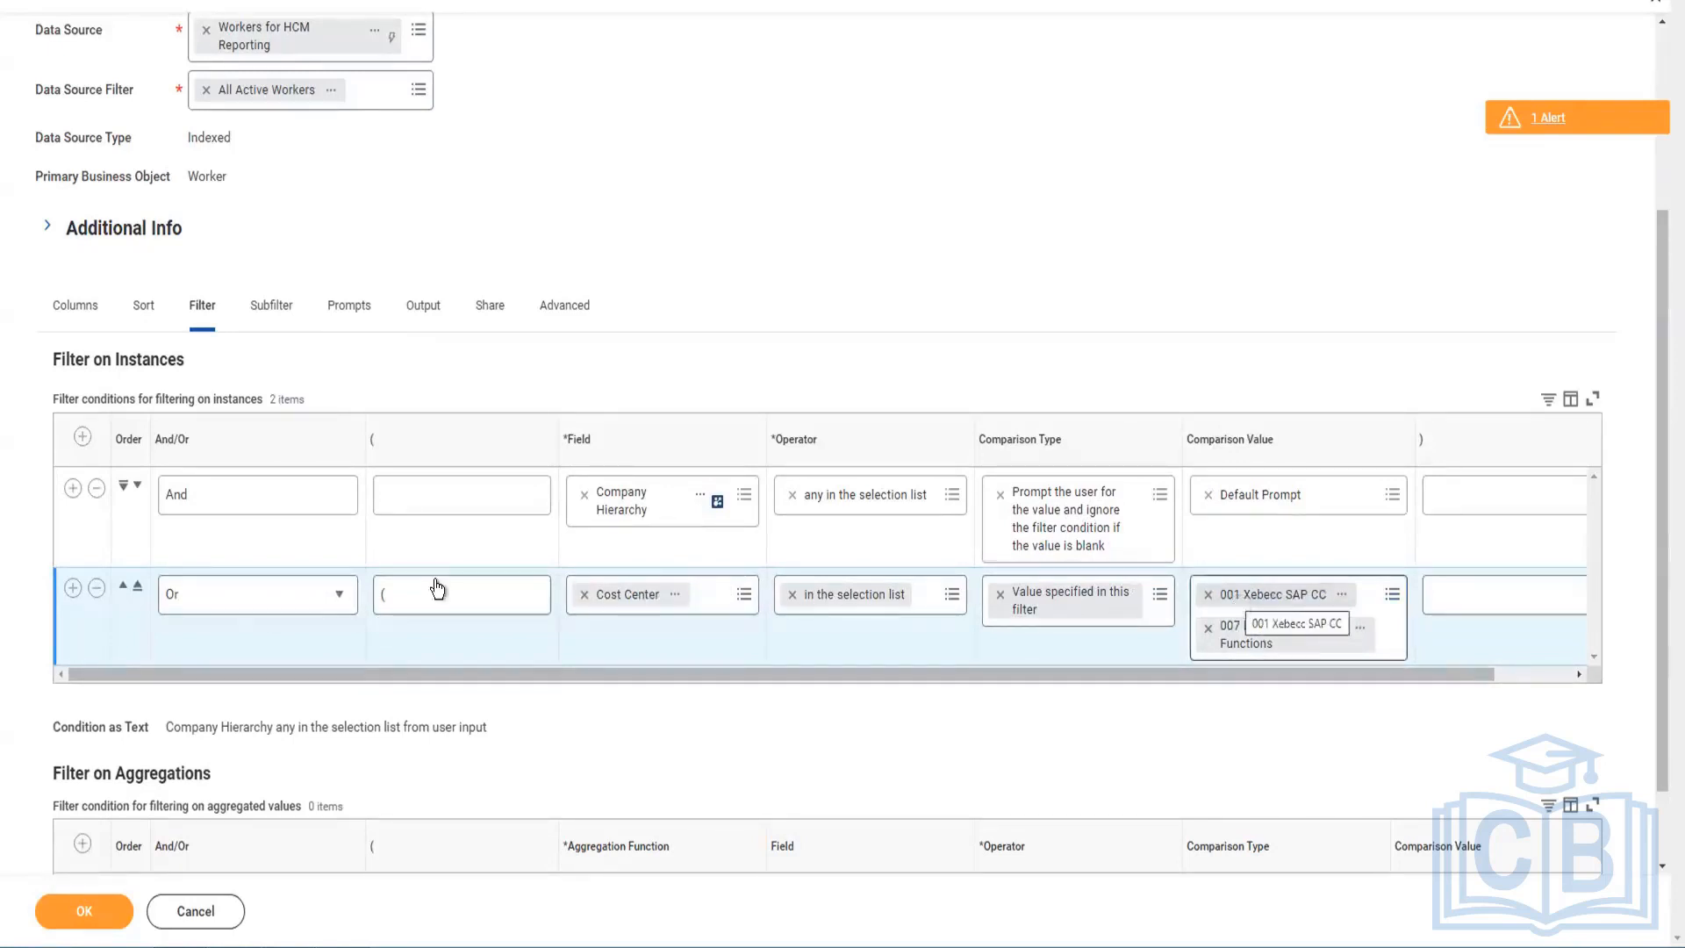
Step: Re-enter the opening parenthesis on the Cost Center condition and add a third condition row below it
double_click(396, 603)
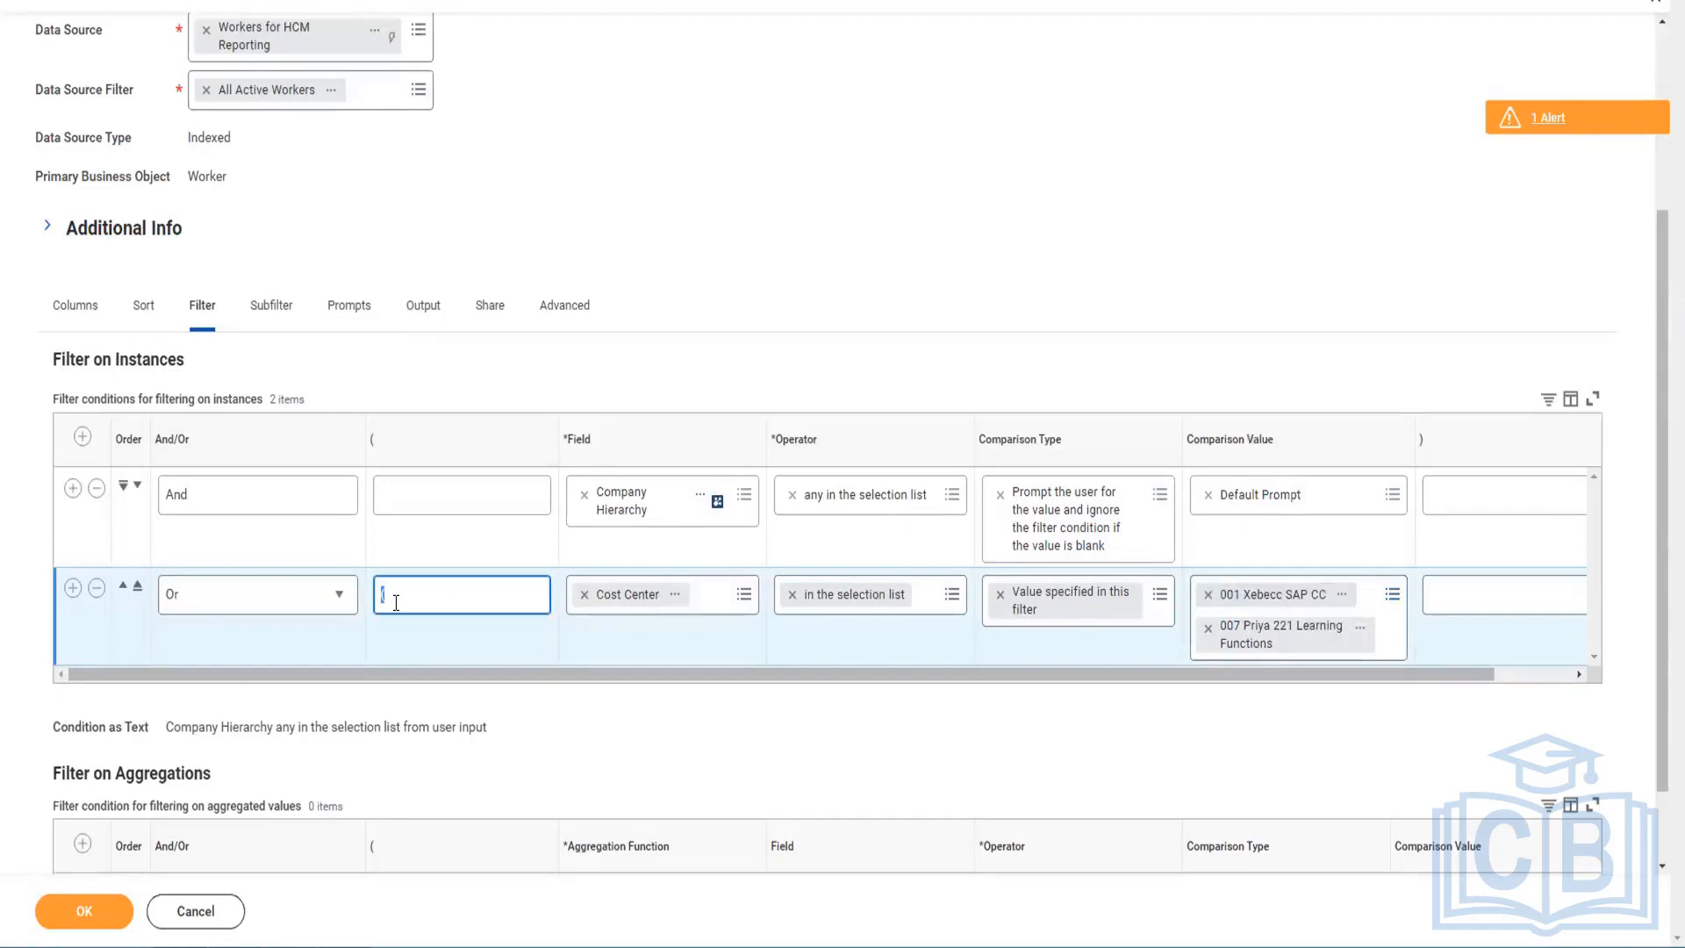
key("BackSpace")
type("(")
left_click(73, 589)
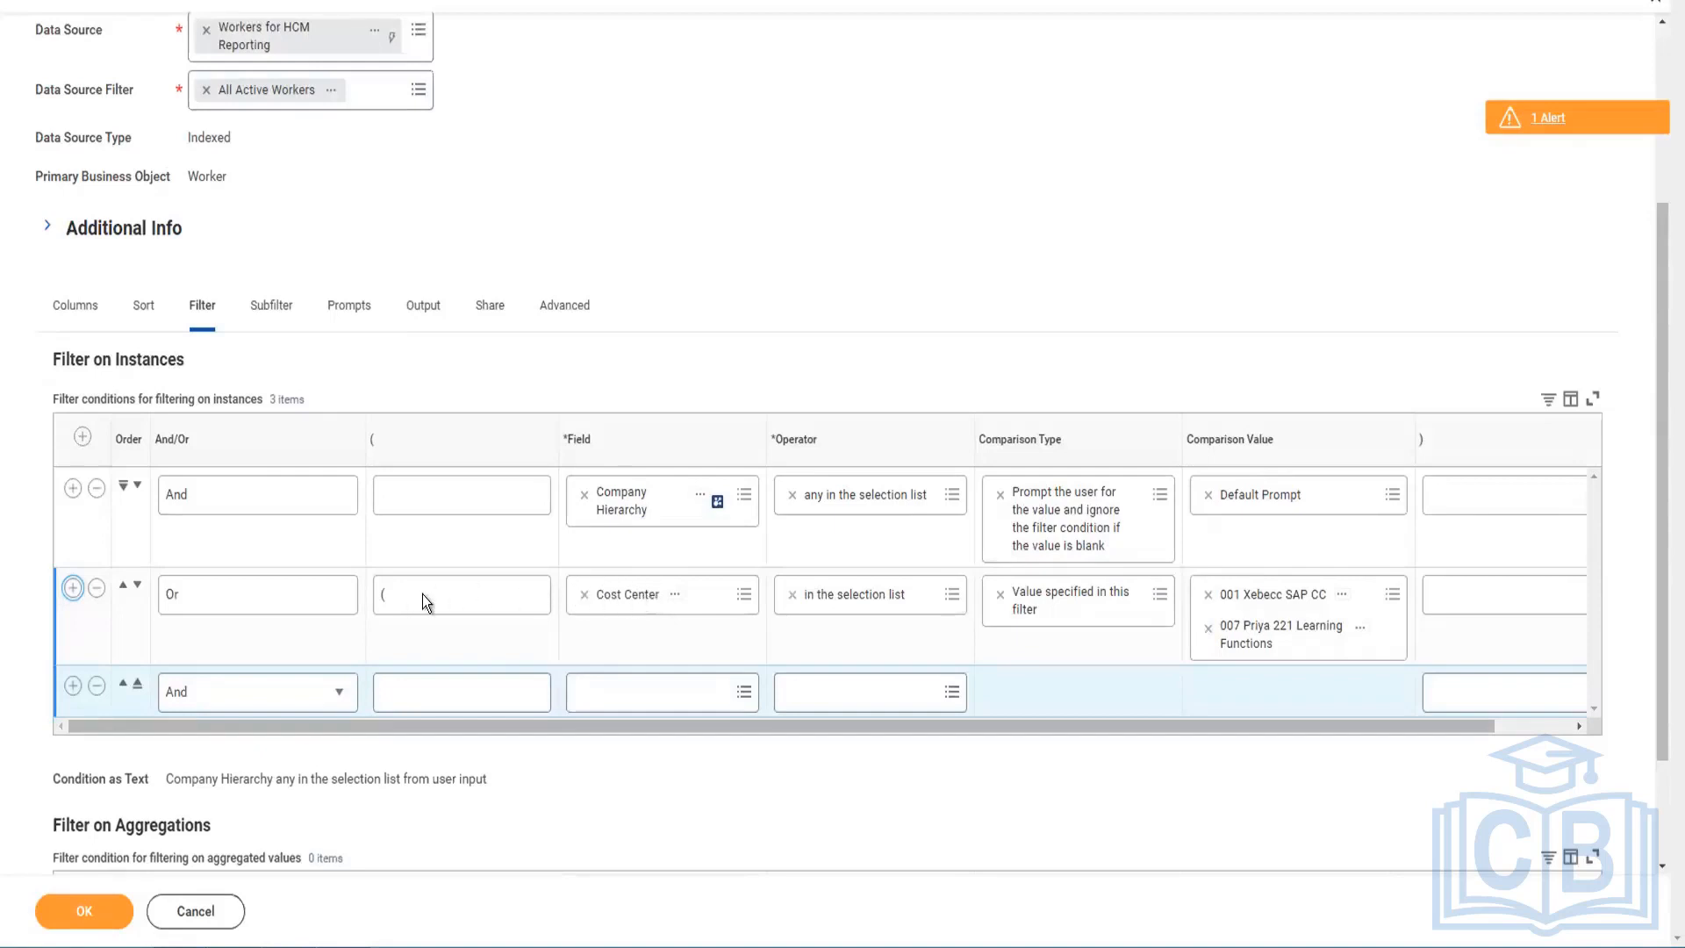
Step: Select Company as the field of the third instance filter condition
left_click(623, 702)
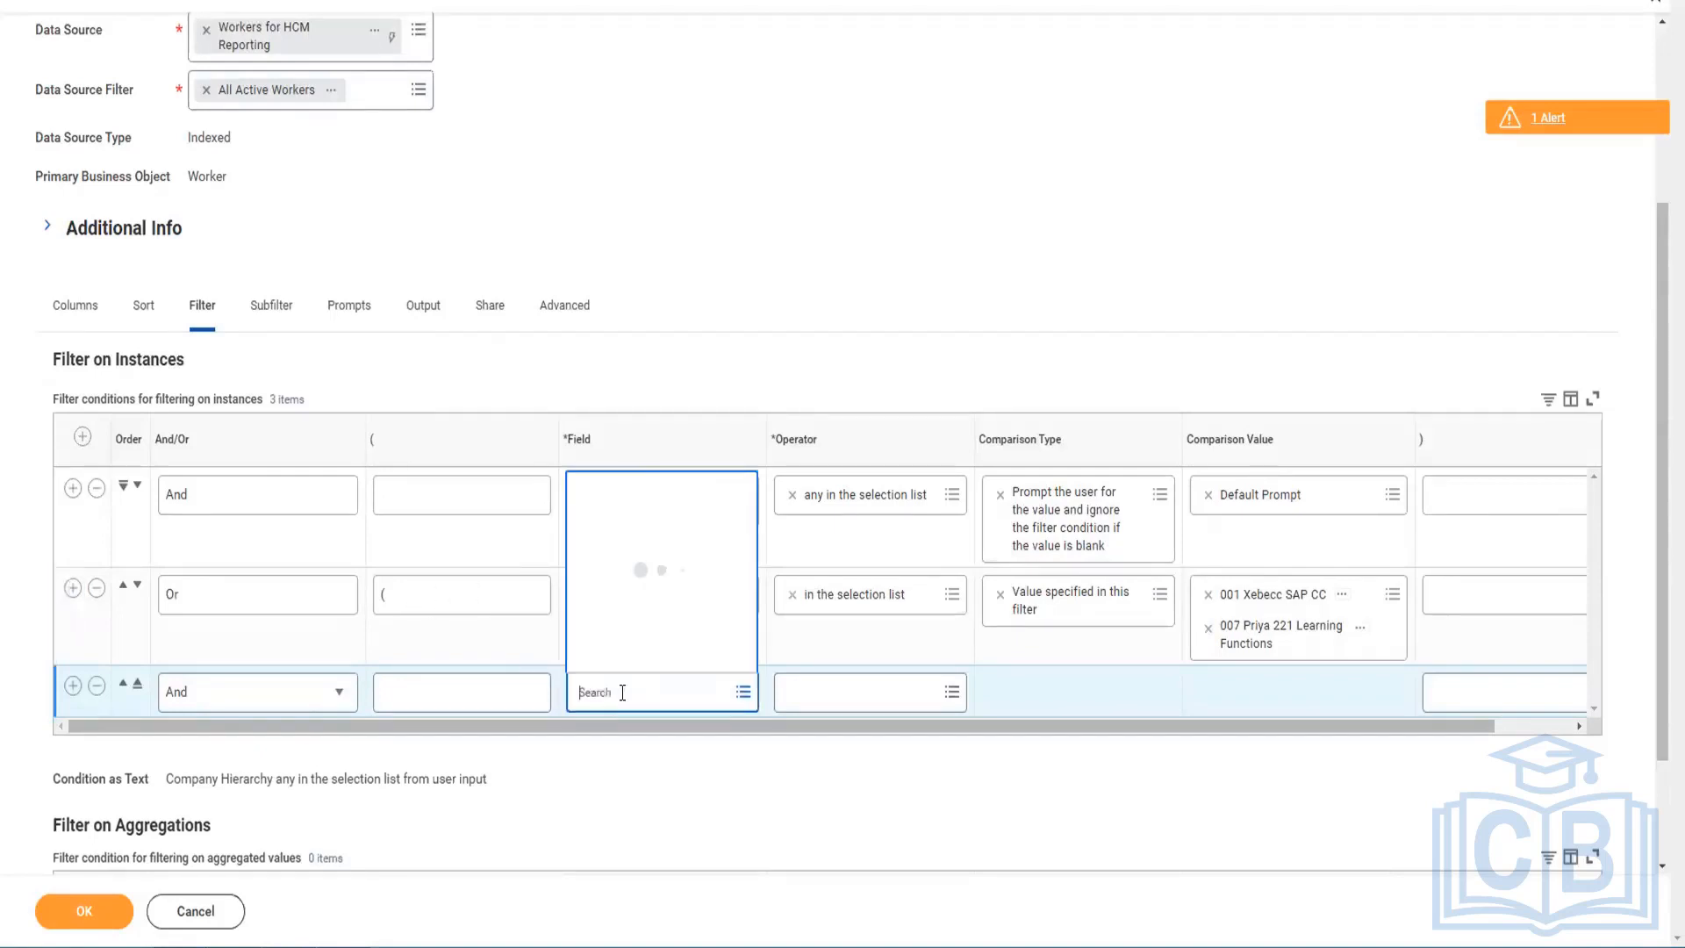
type("company")
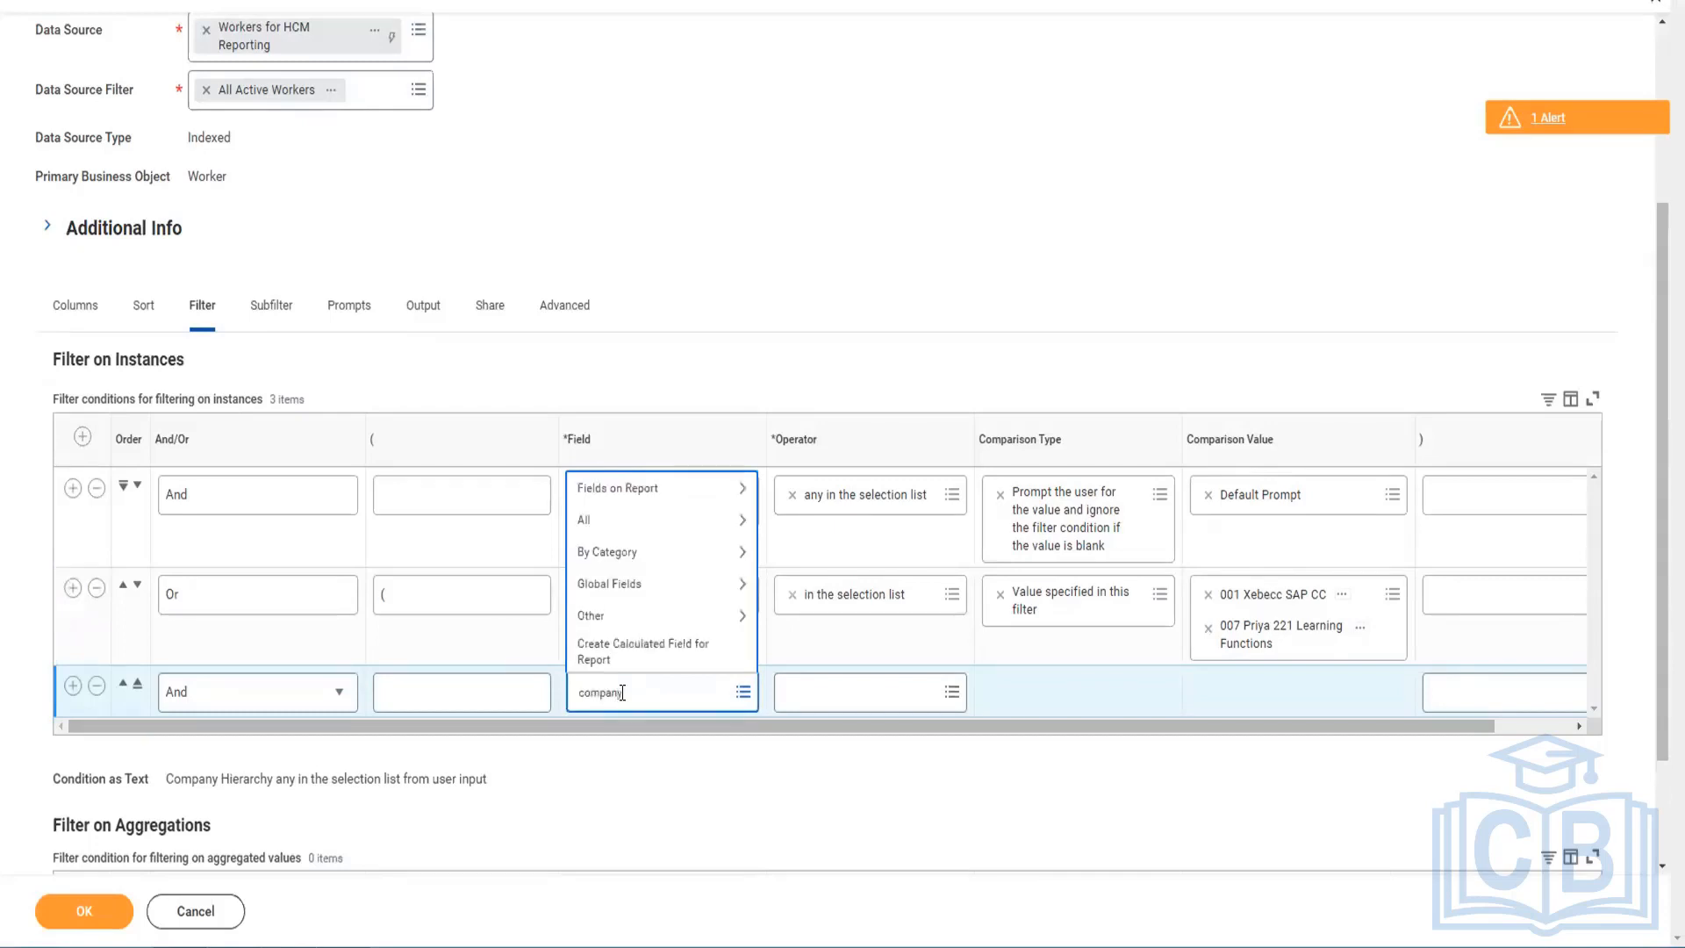
key("Return")
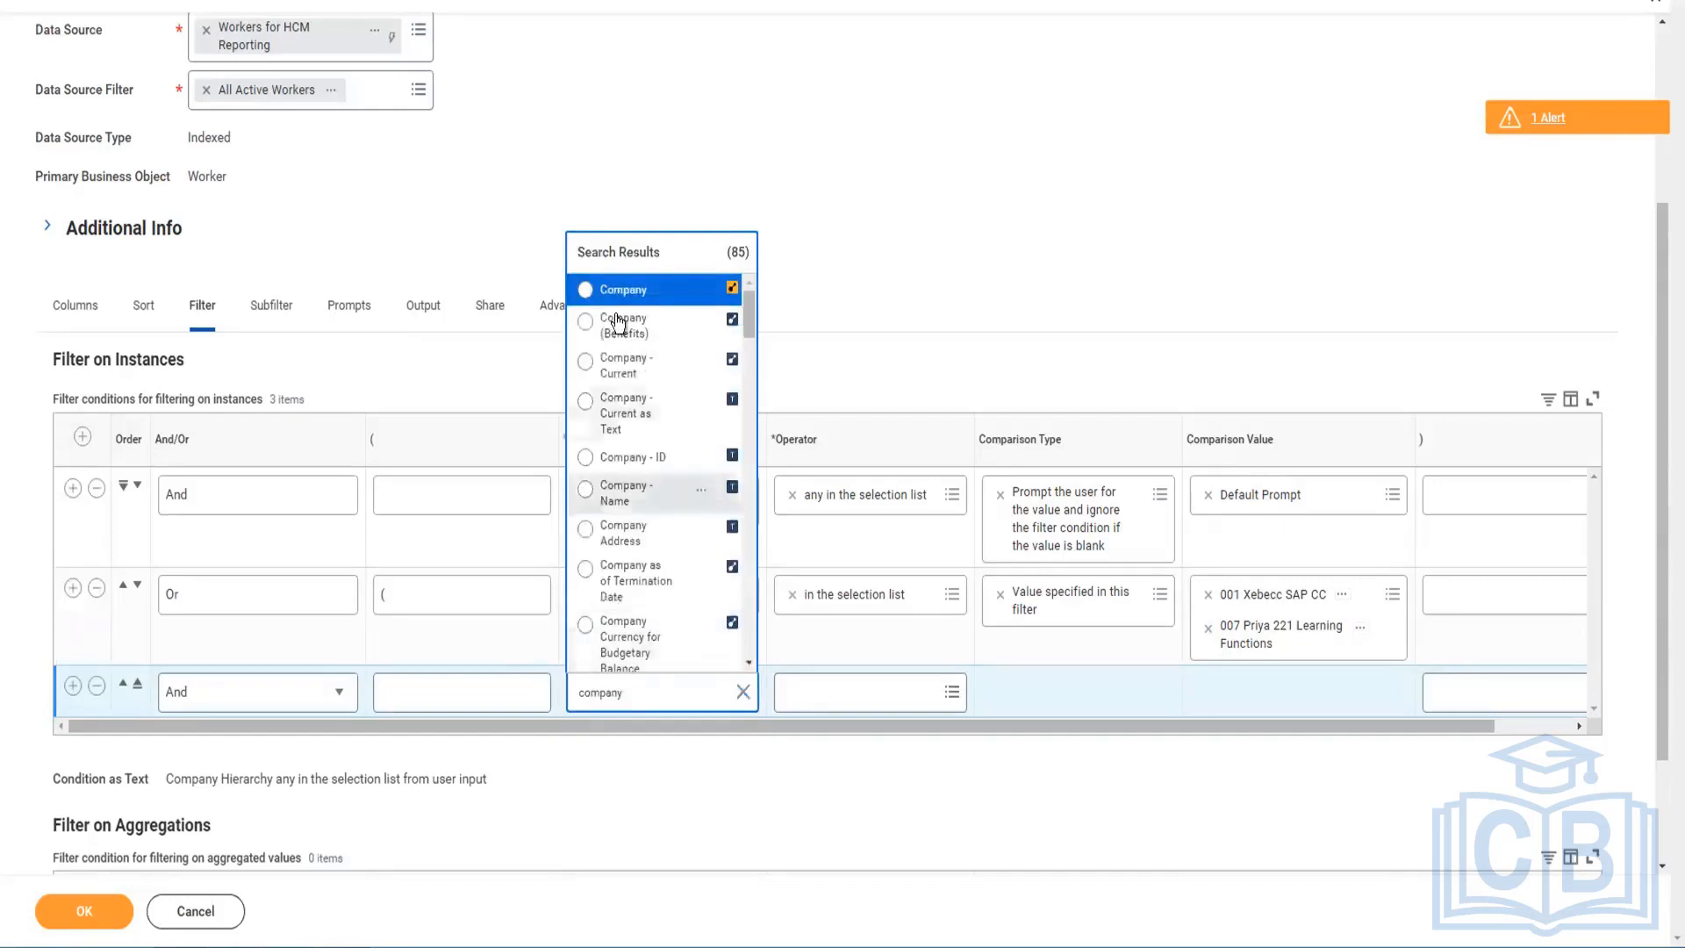
left_click(587, 291)
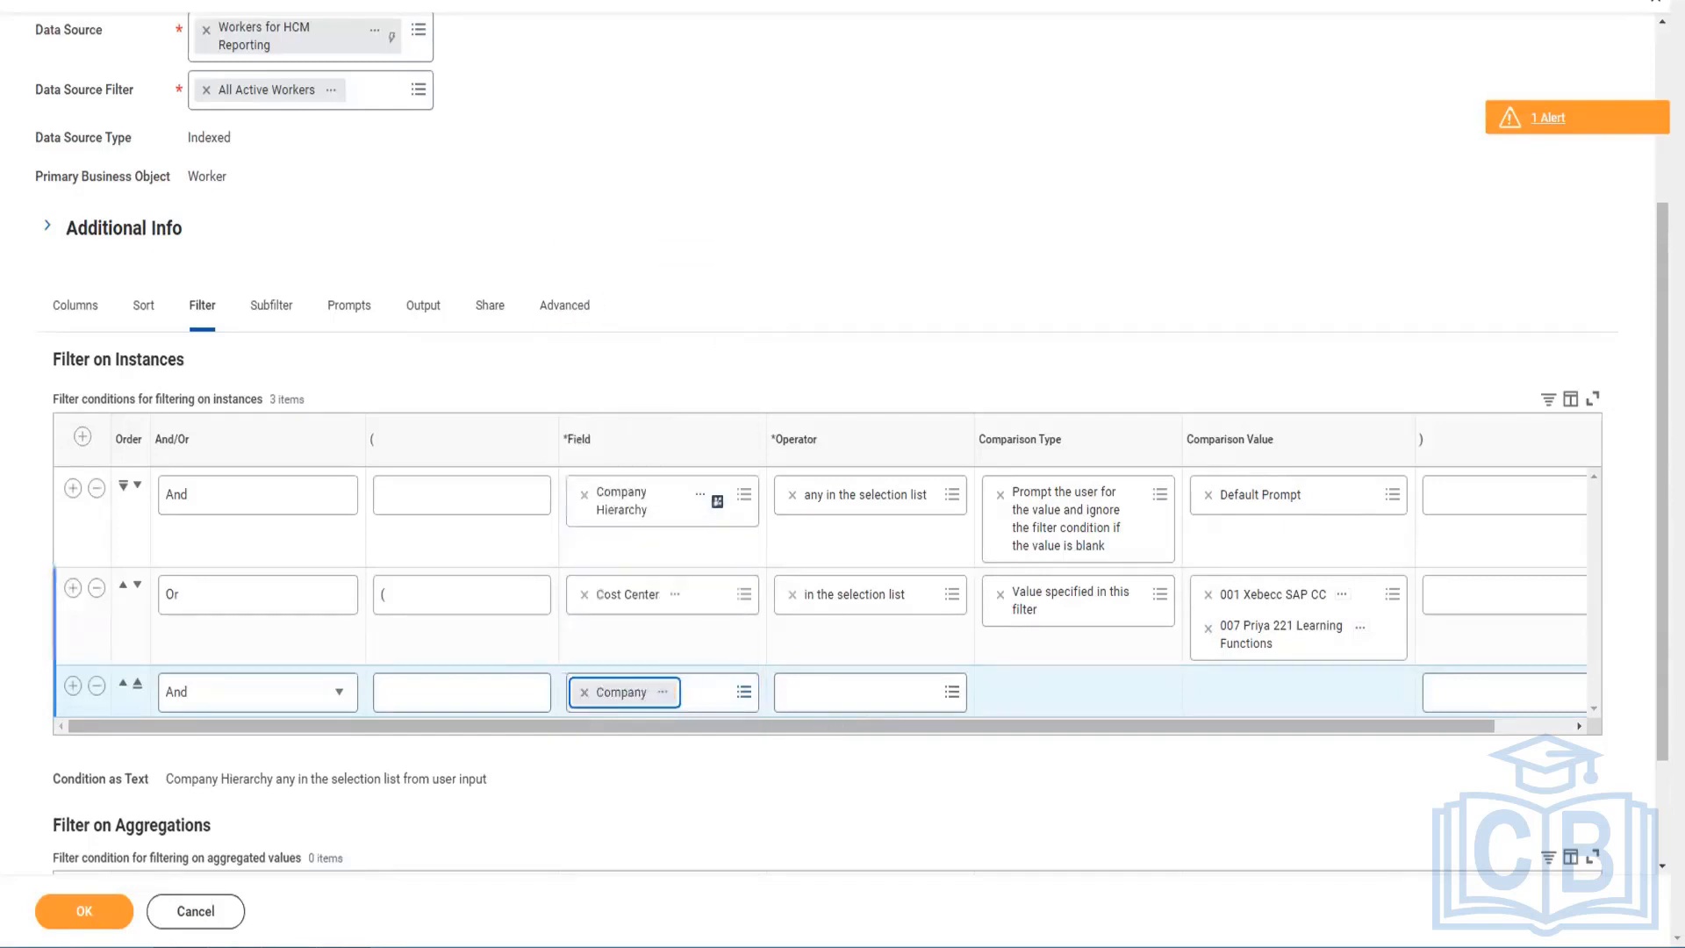
Step: Set the Company condition's operator to is not empty
left_click(850, 698)
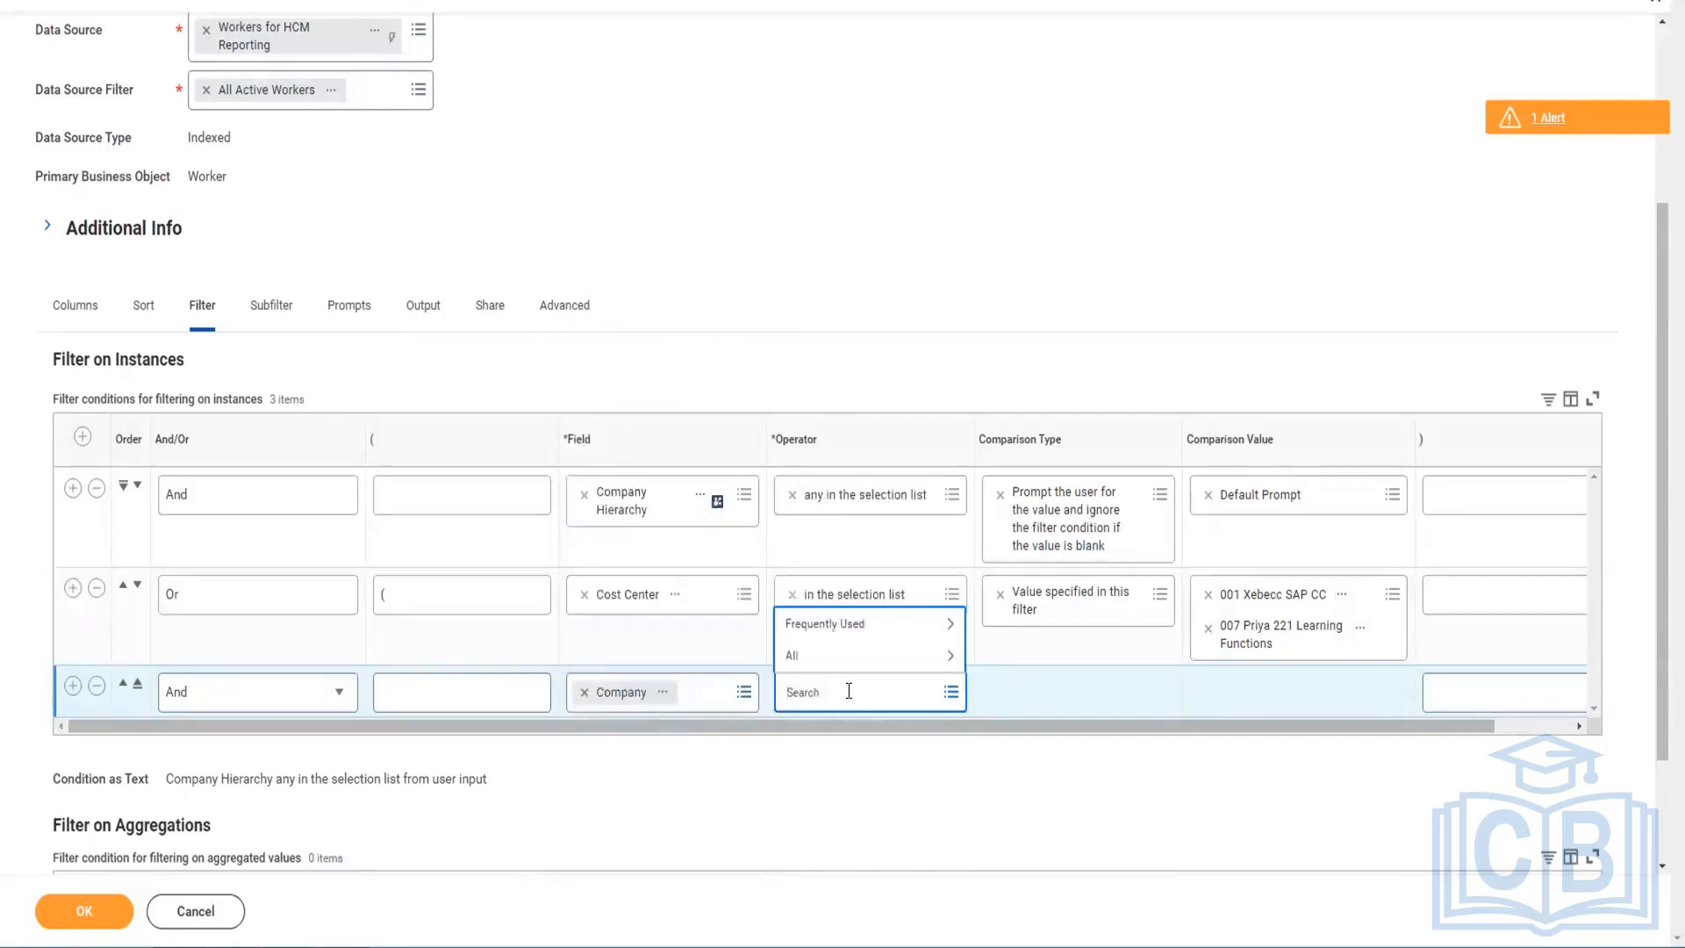
type("in the")
key("Return")
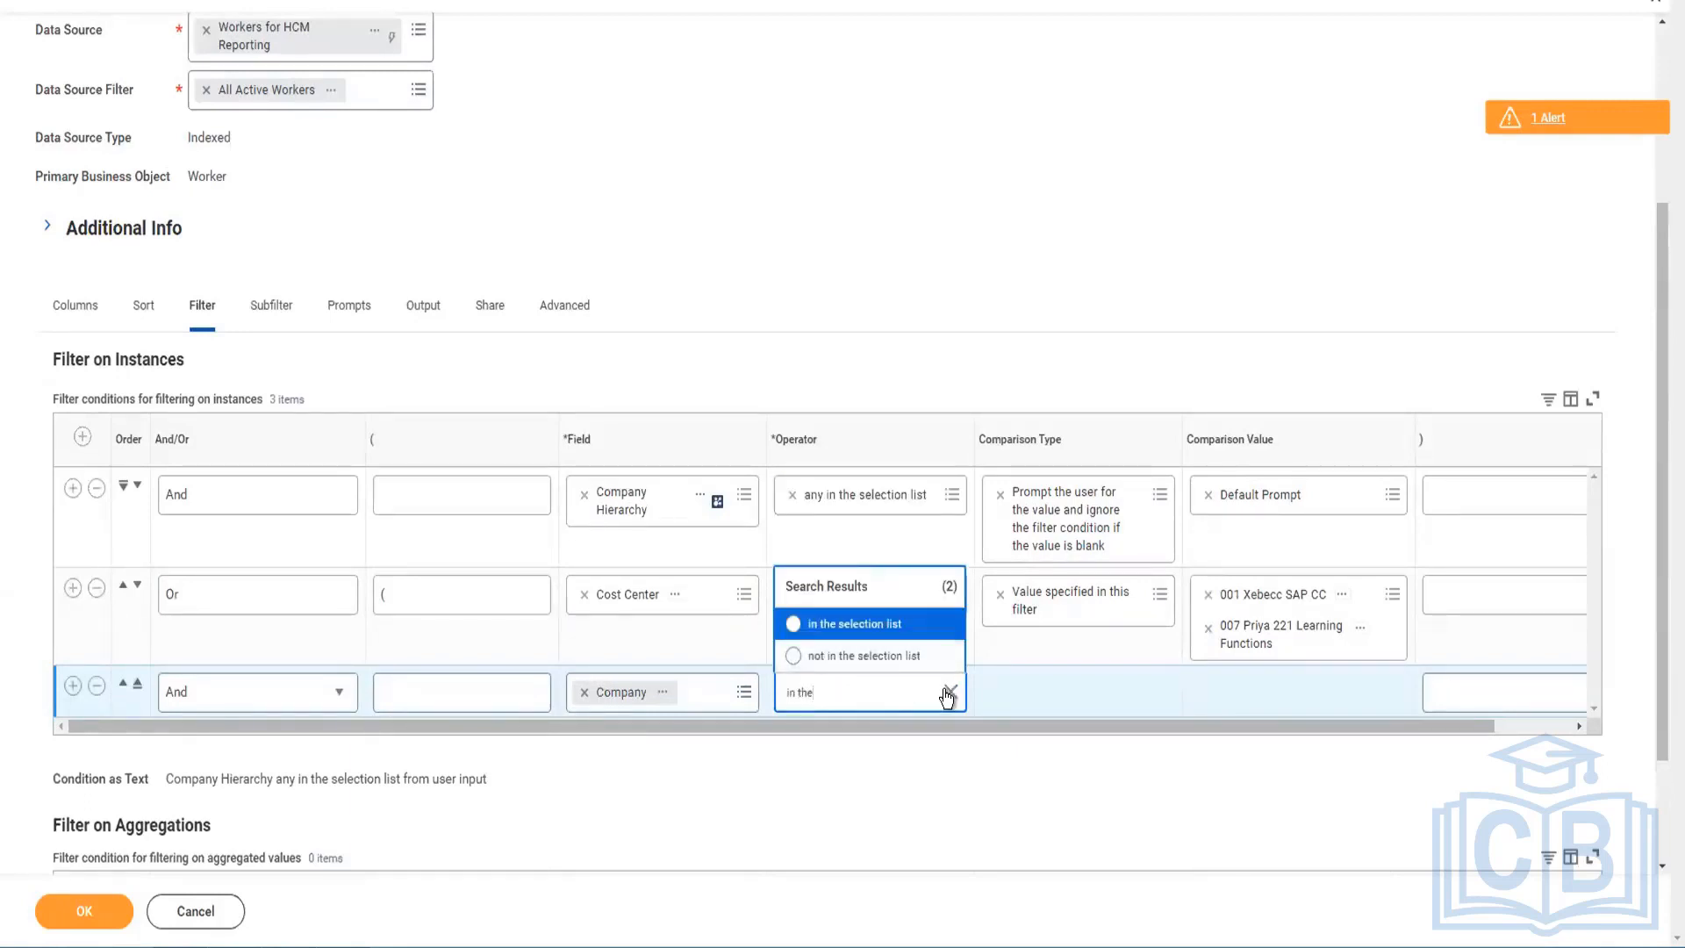
left_click(950, 691)
left_click(820, 667)
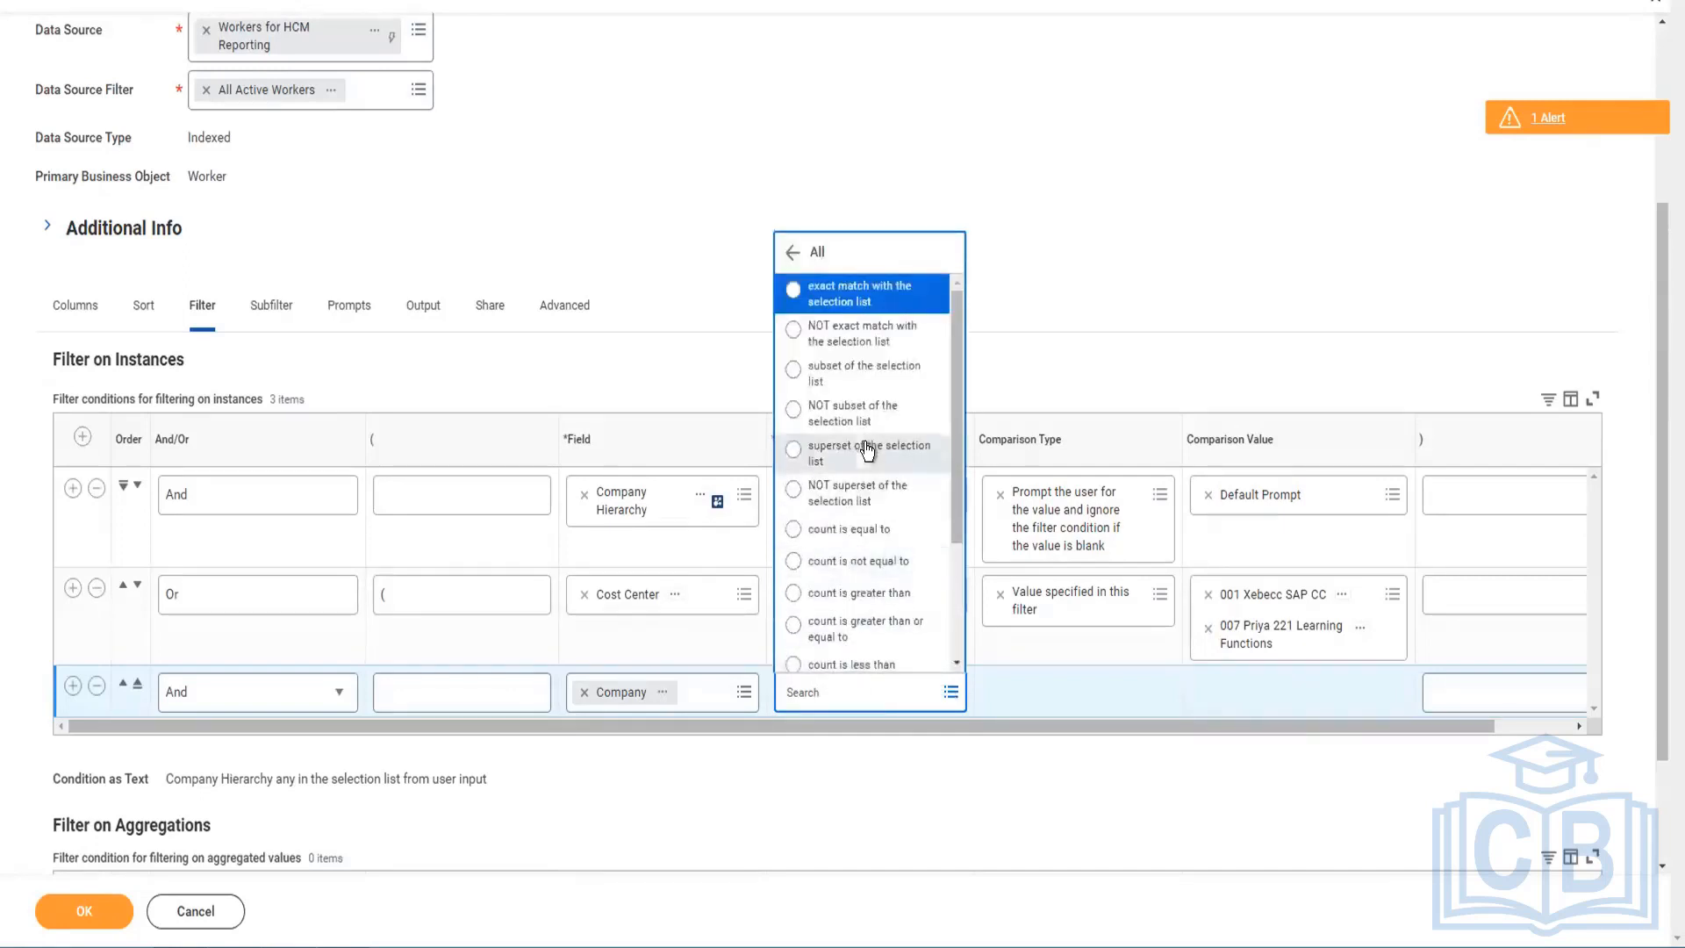
scroll(865, 442, "down", 2)
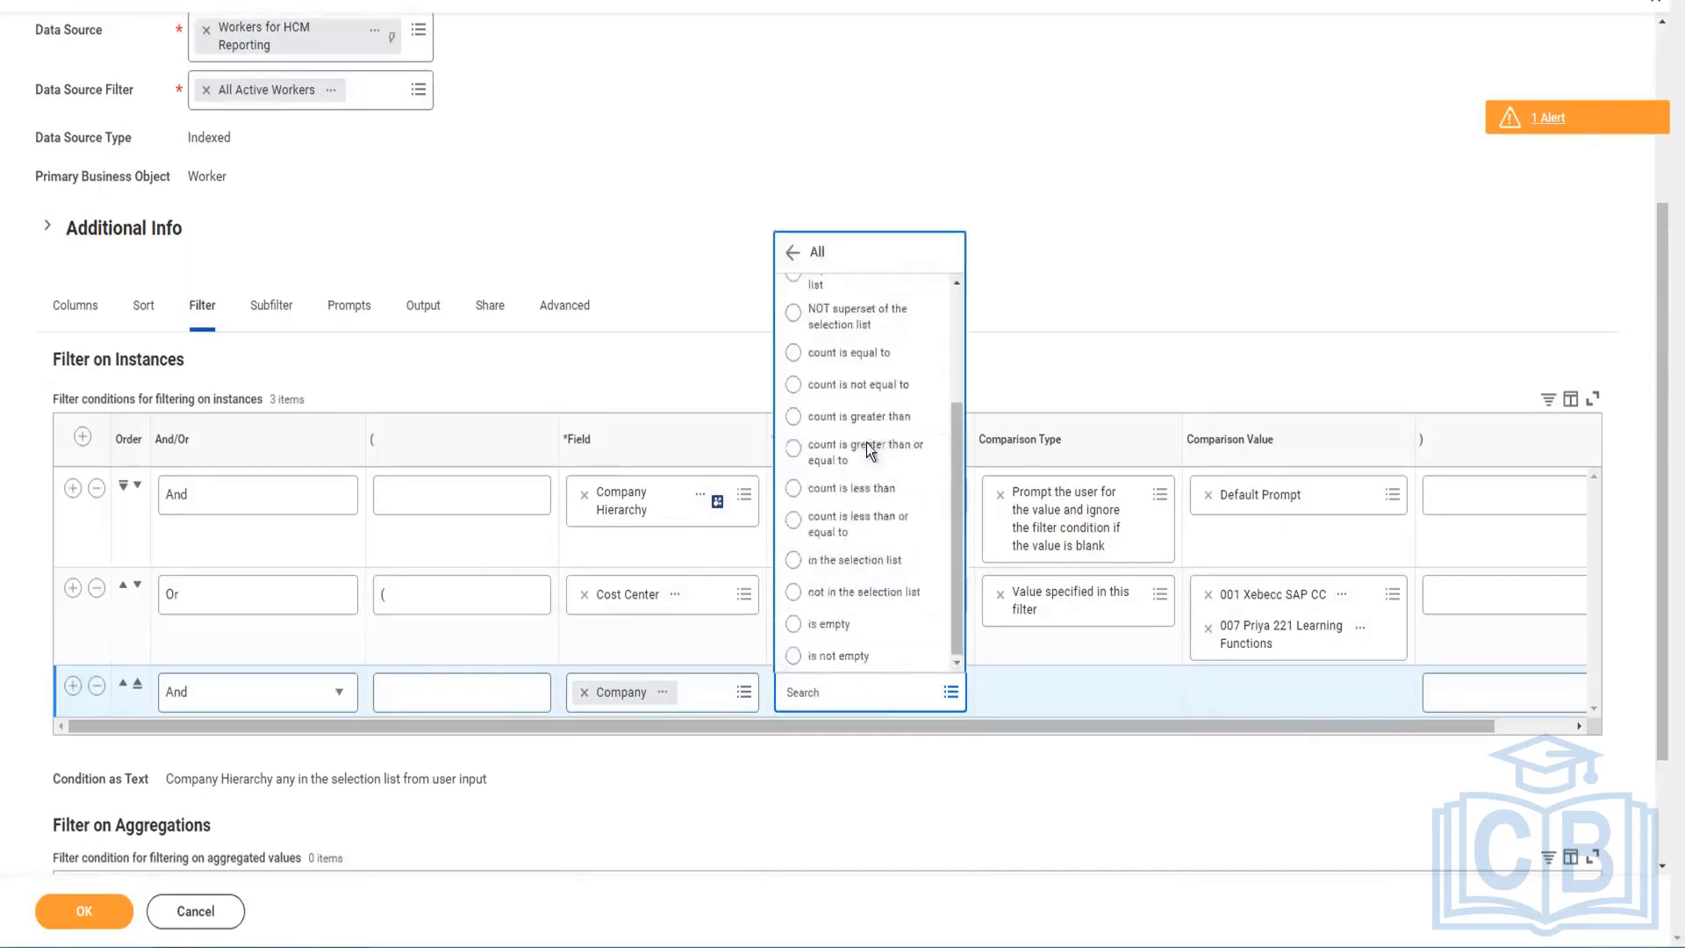
left_click(810, 658)
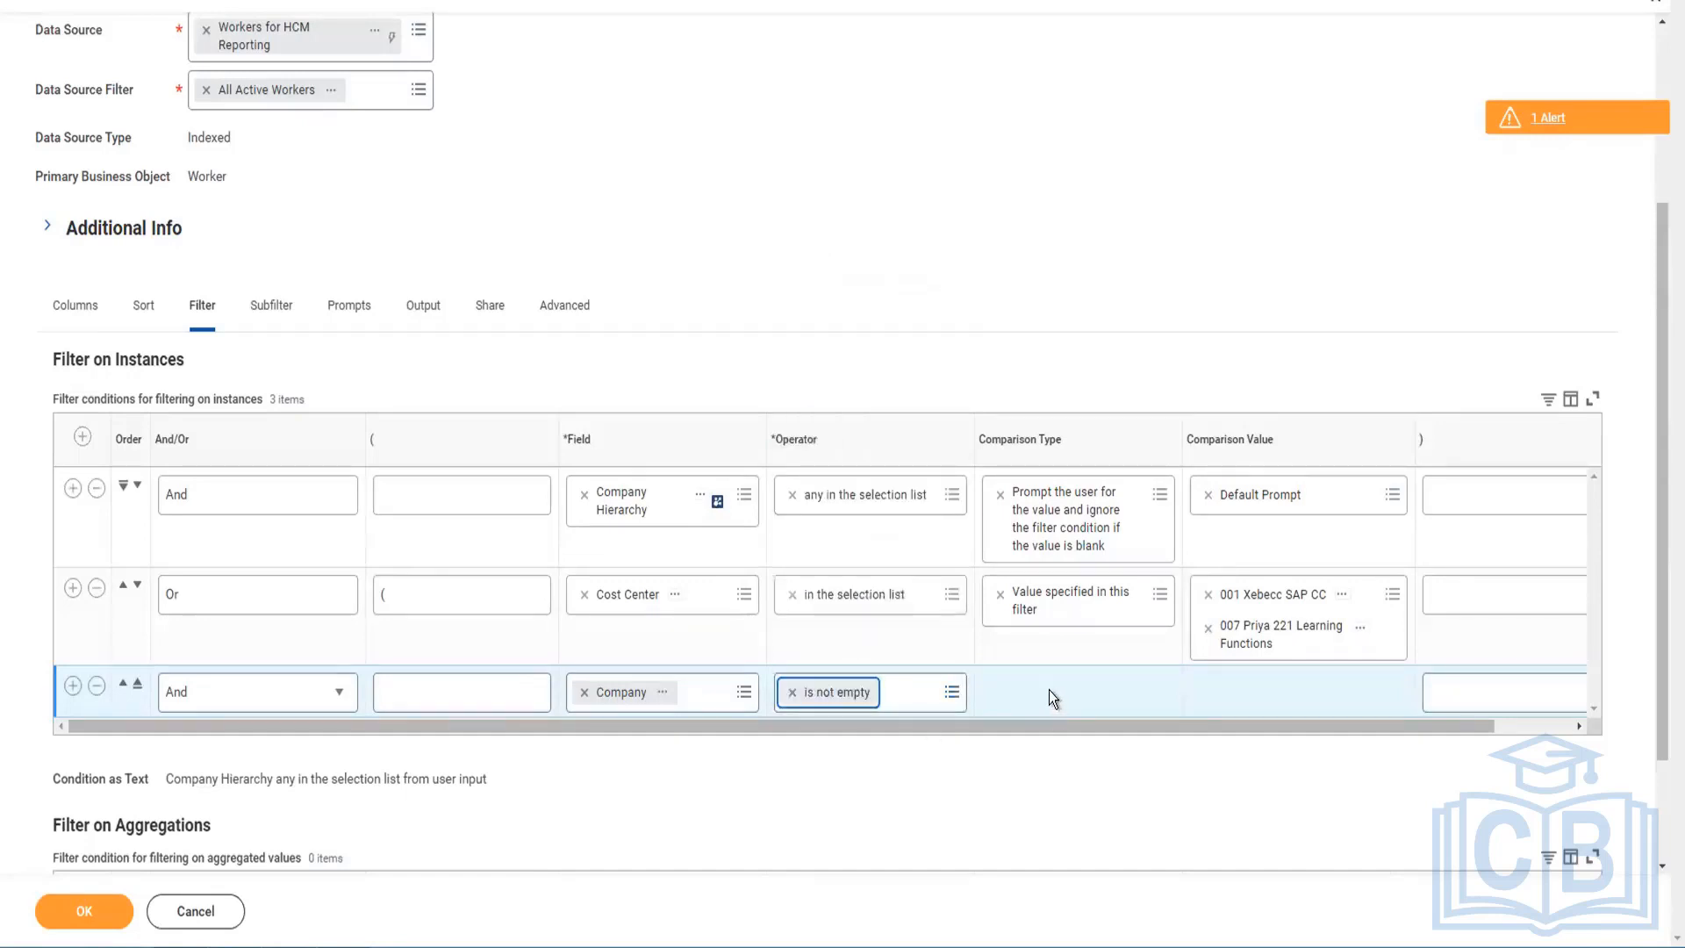
Step: Enter a closing parenthesis on the Company condition and review how it groups with the Cost Center condition
left_click(1442, 685)
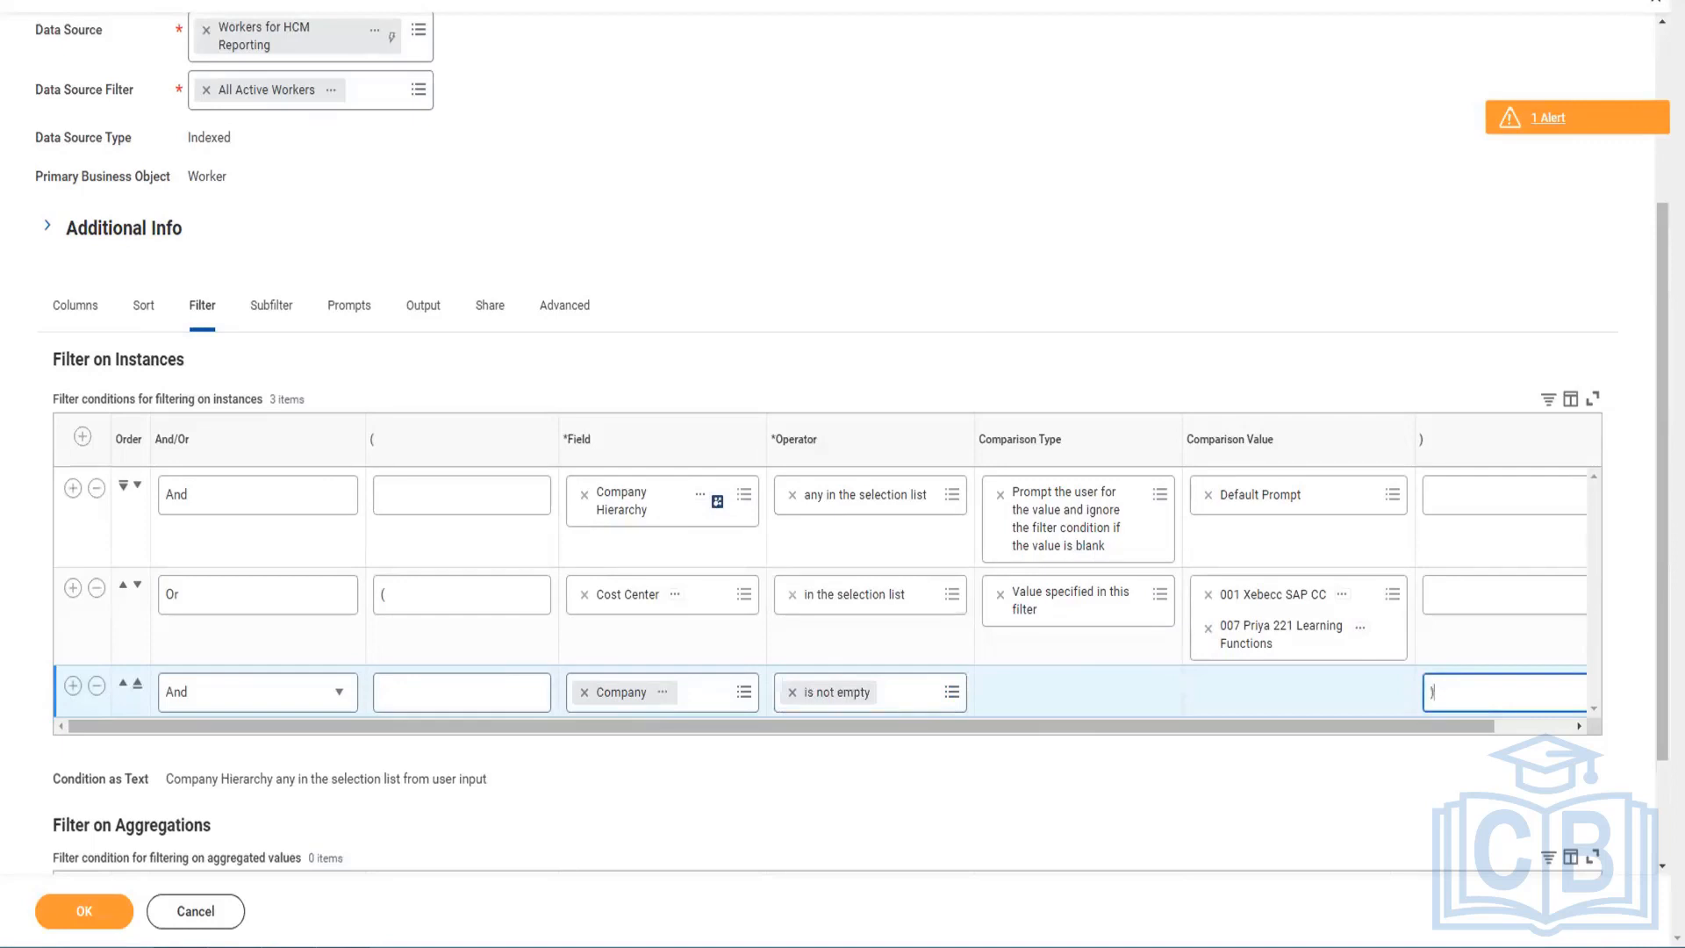
left_click(930, 709)
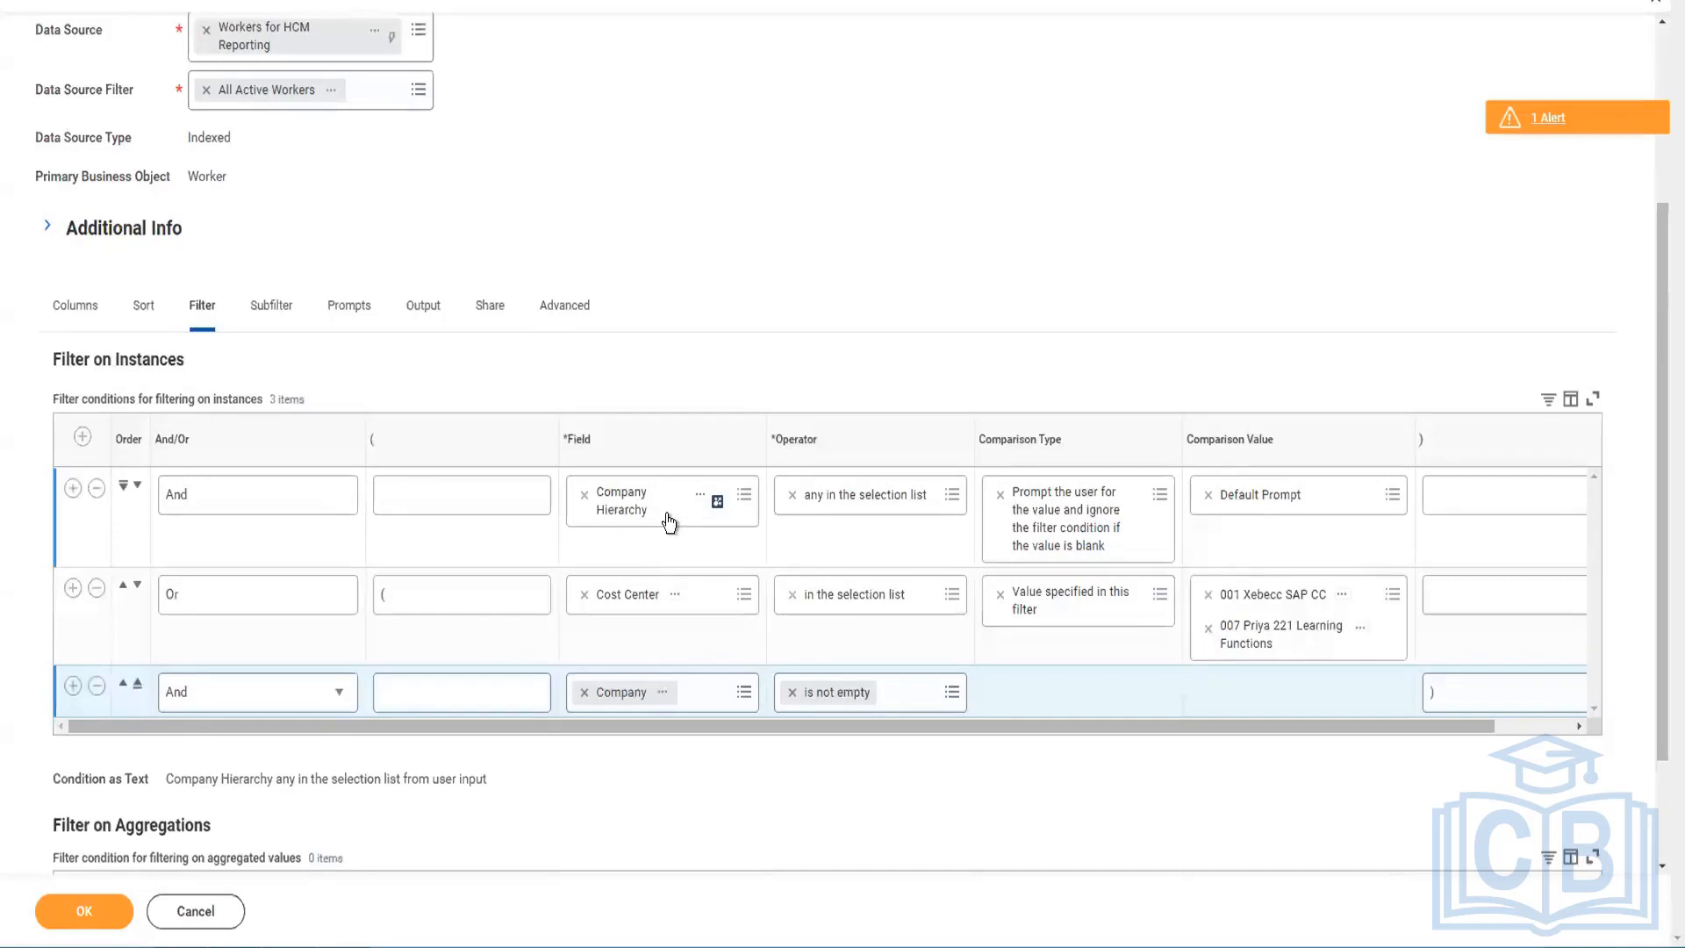
scroll(612, 518, "up", 1)
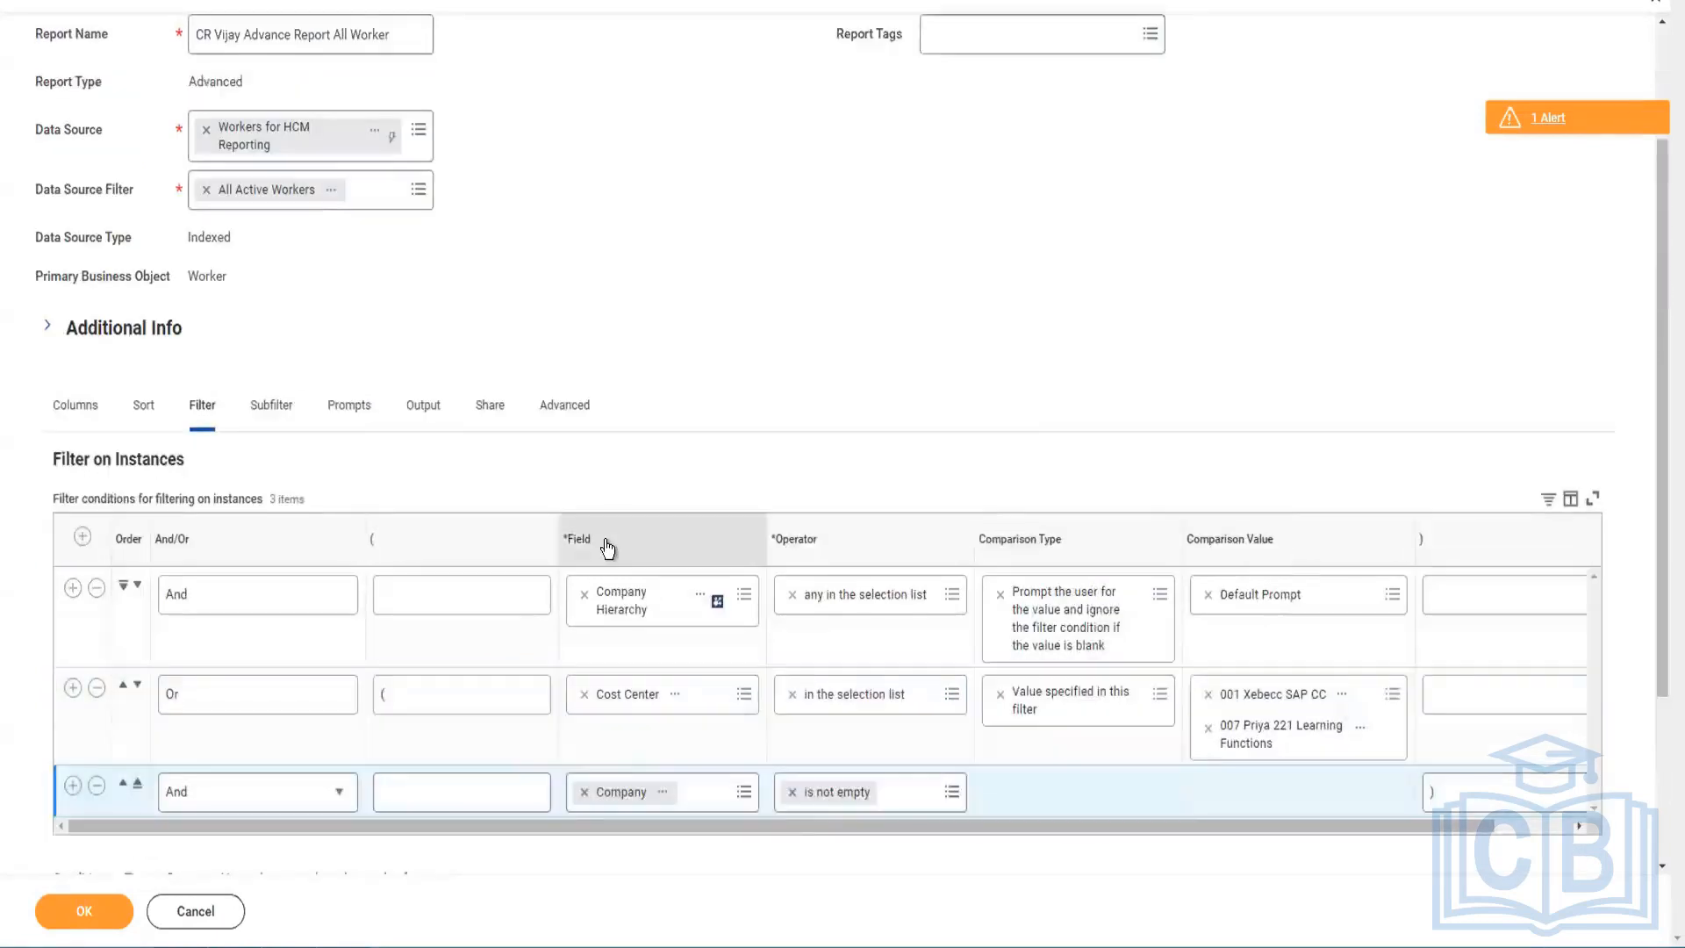
scroll(609, 546, "down", 2)
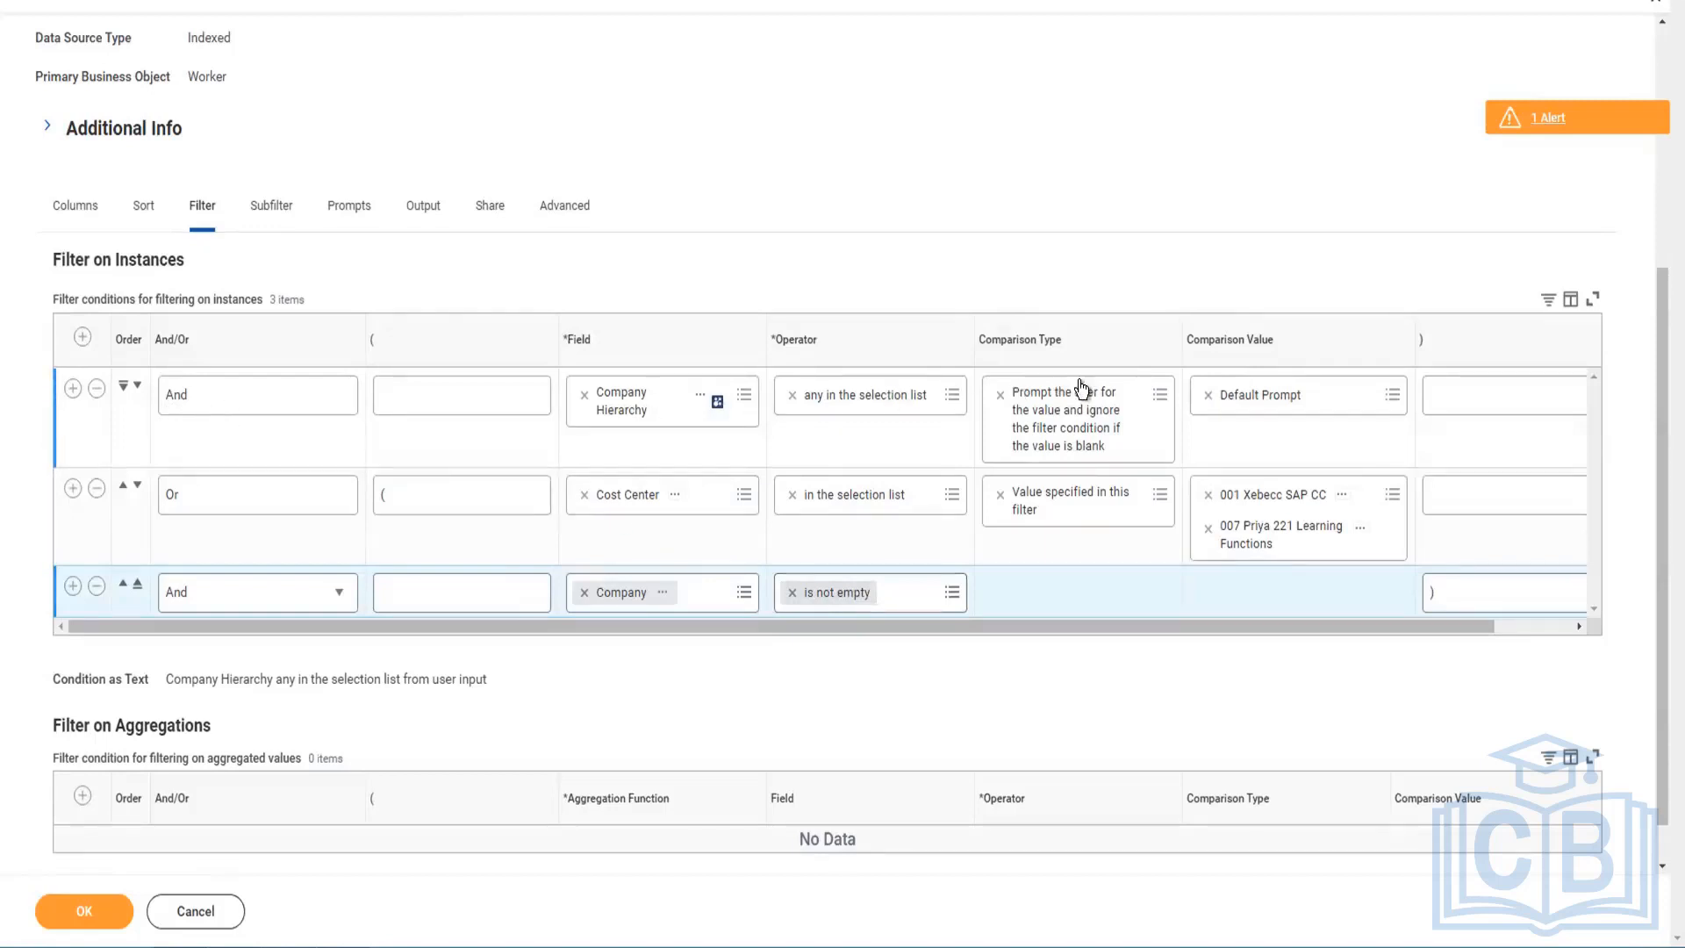
left_click(412, 493)
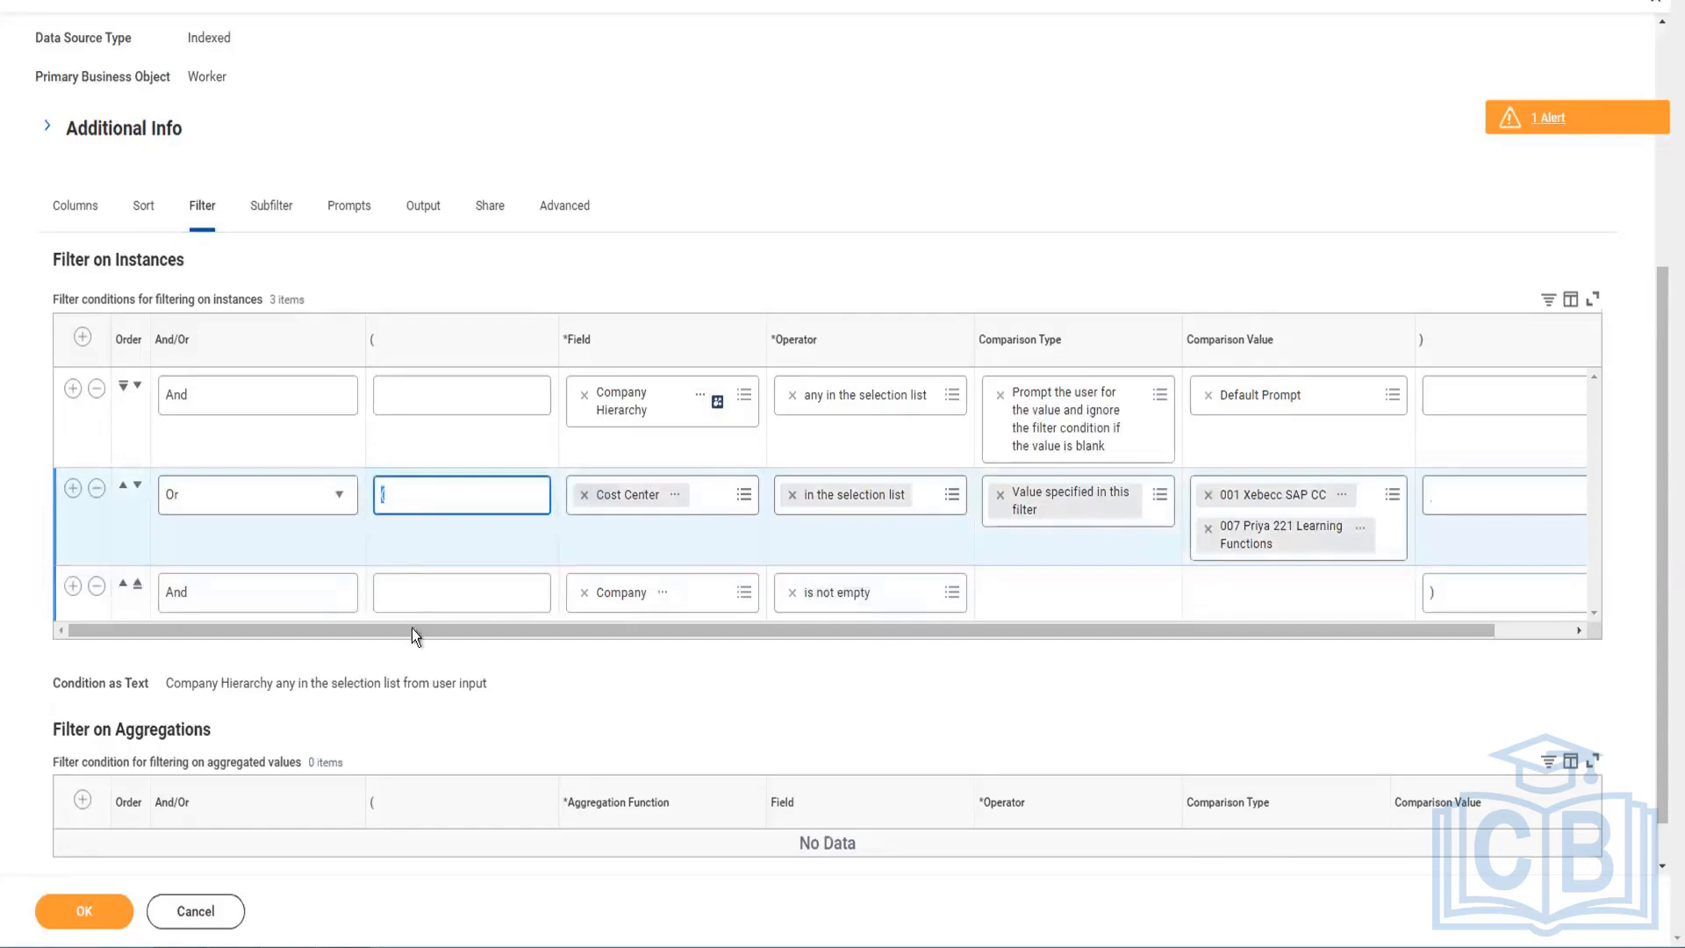
left_click(404, 597)
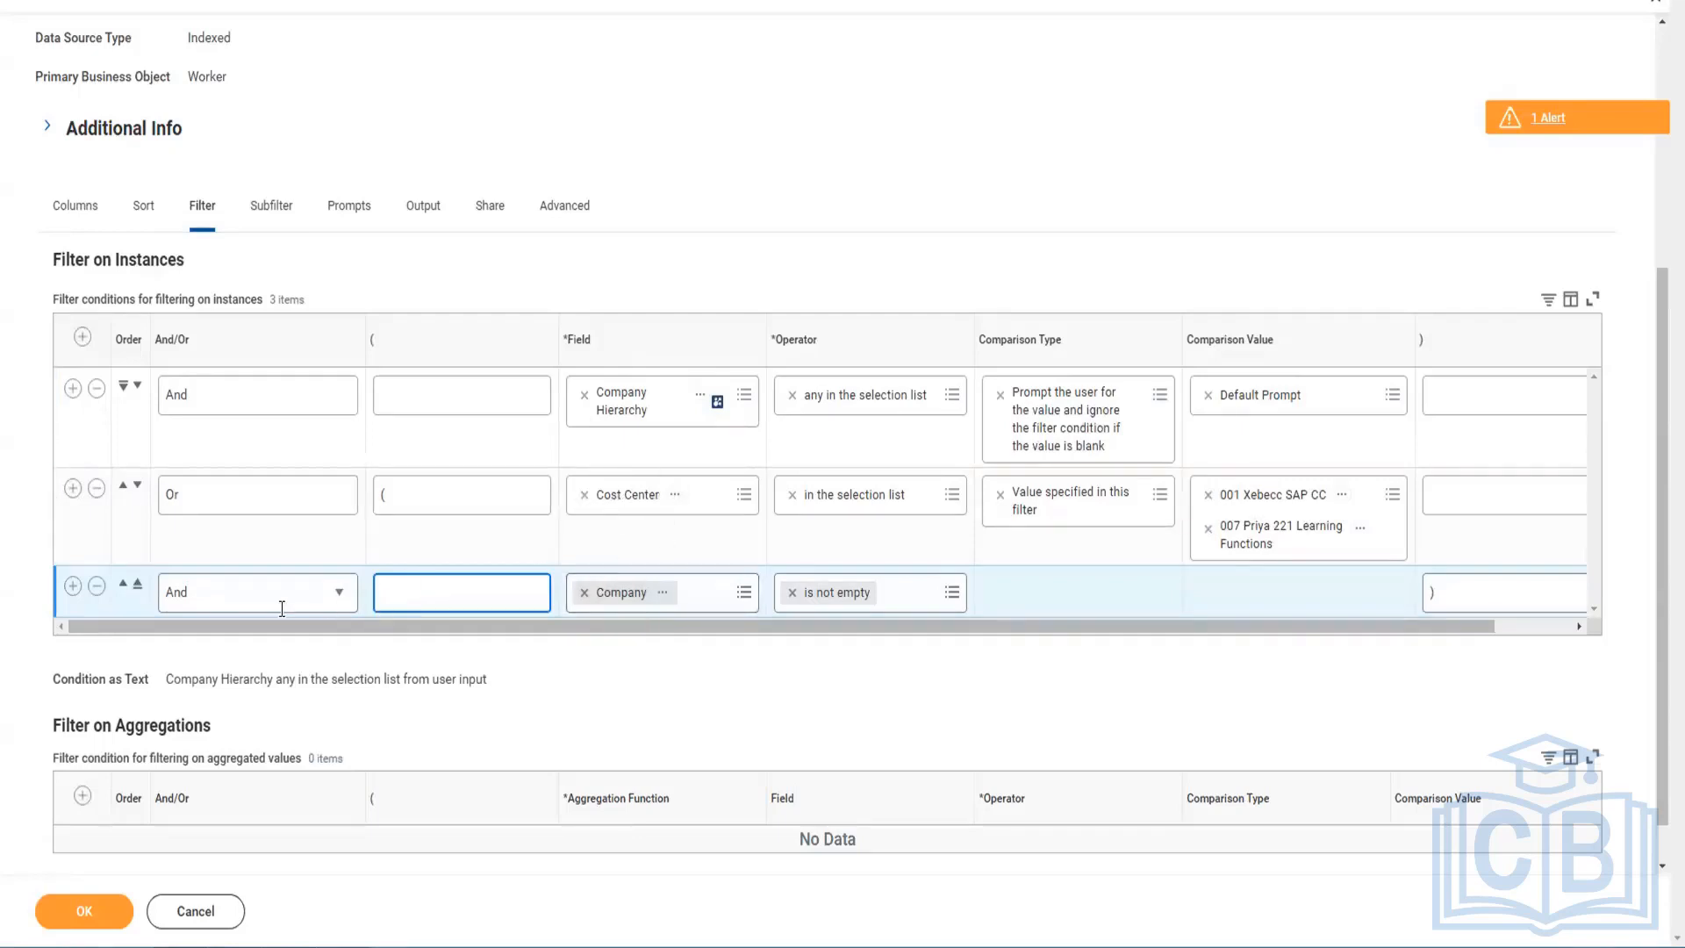
left_click(72, 585)
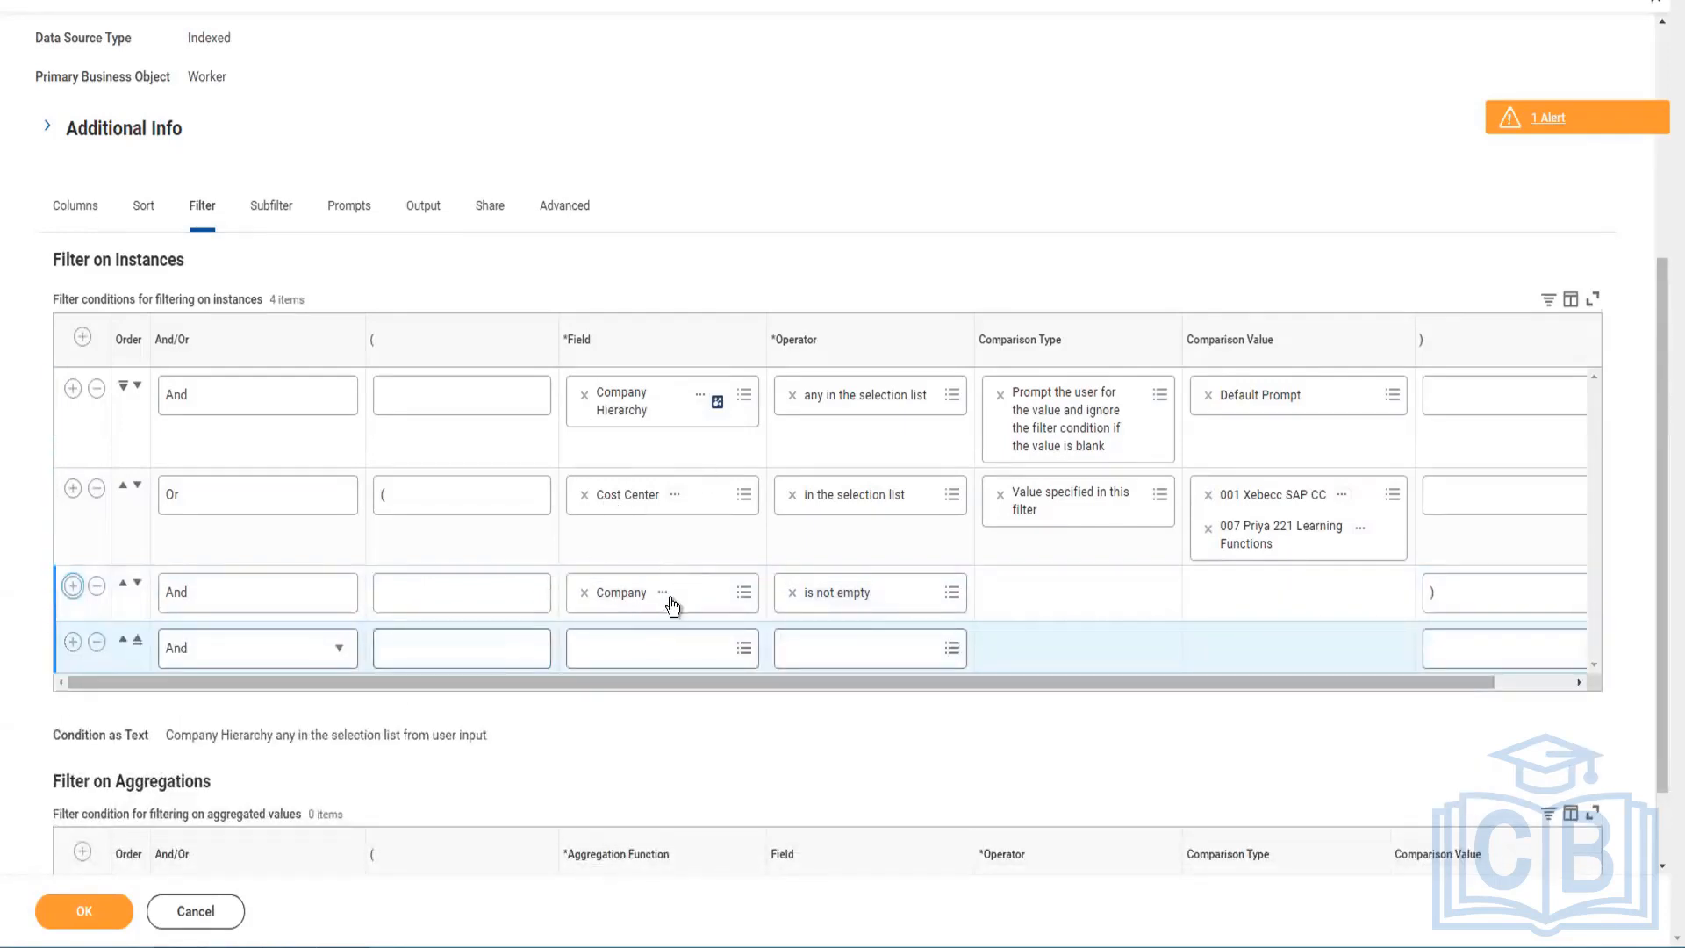
left_click(649, 644)
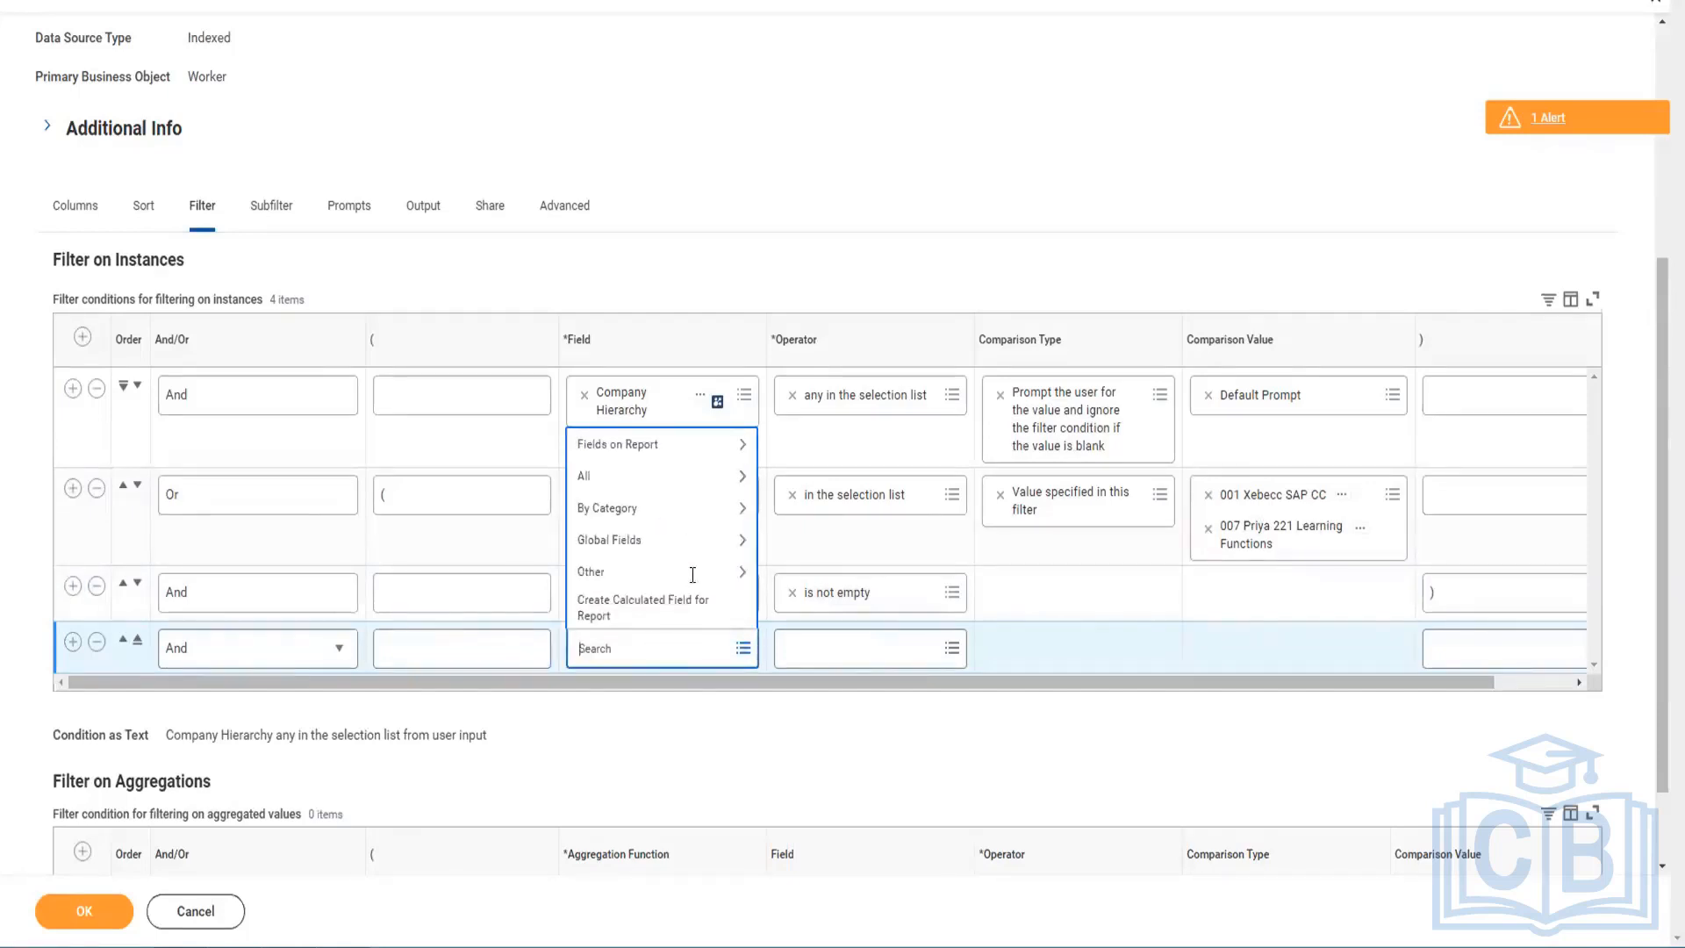
left_click(665, 218)
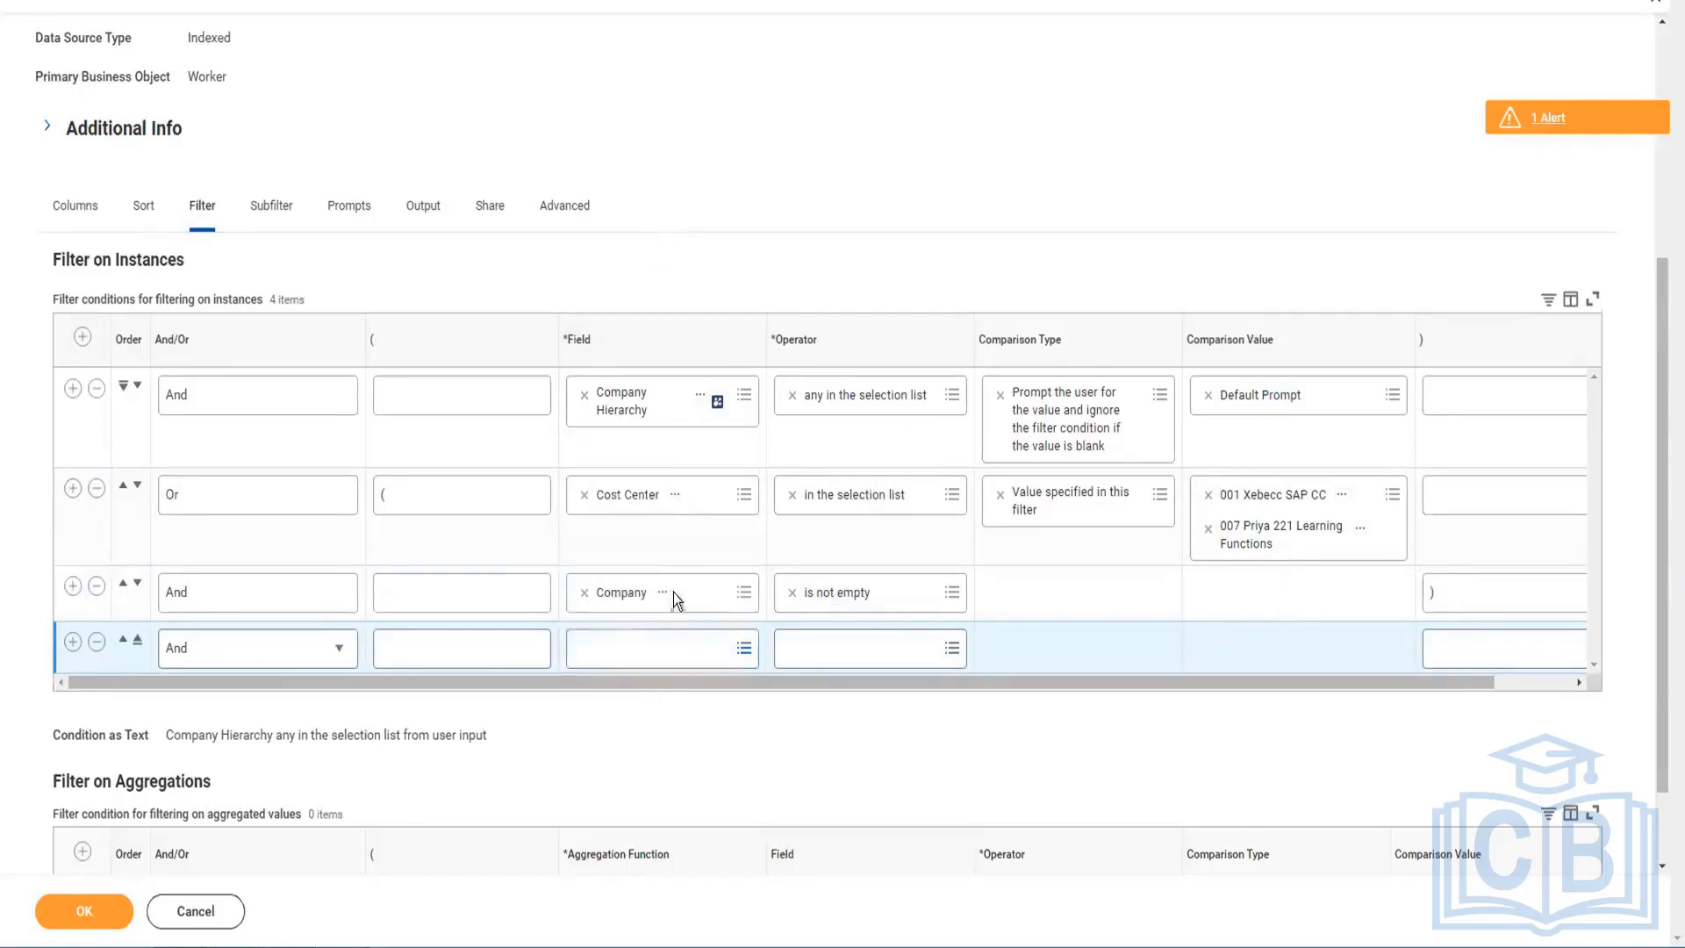
left_click(1493, 607)
type(")")
left_click(1457, 632)
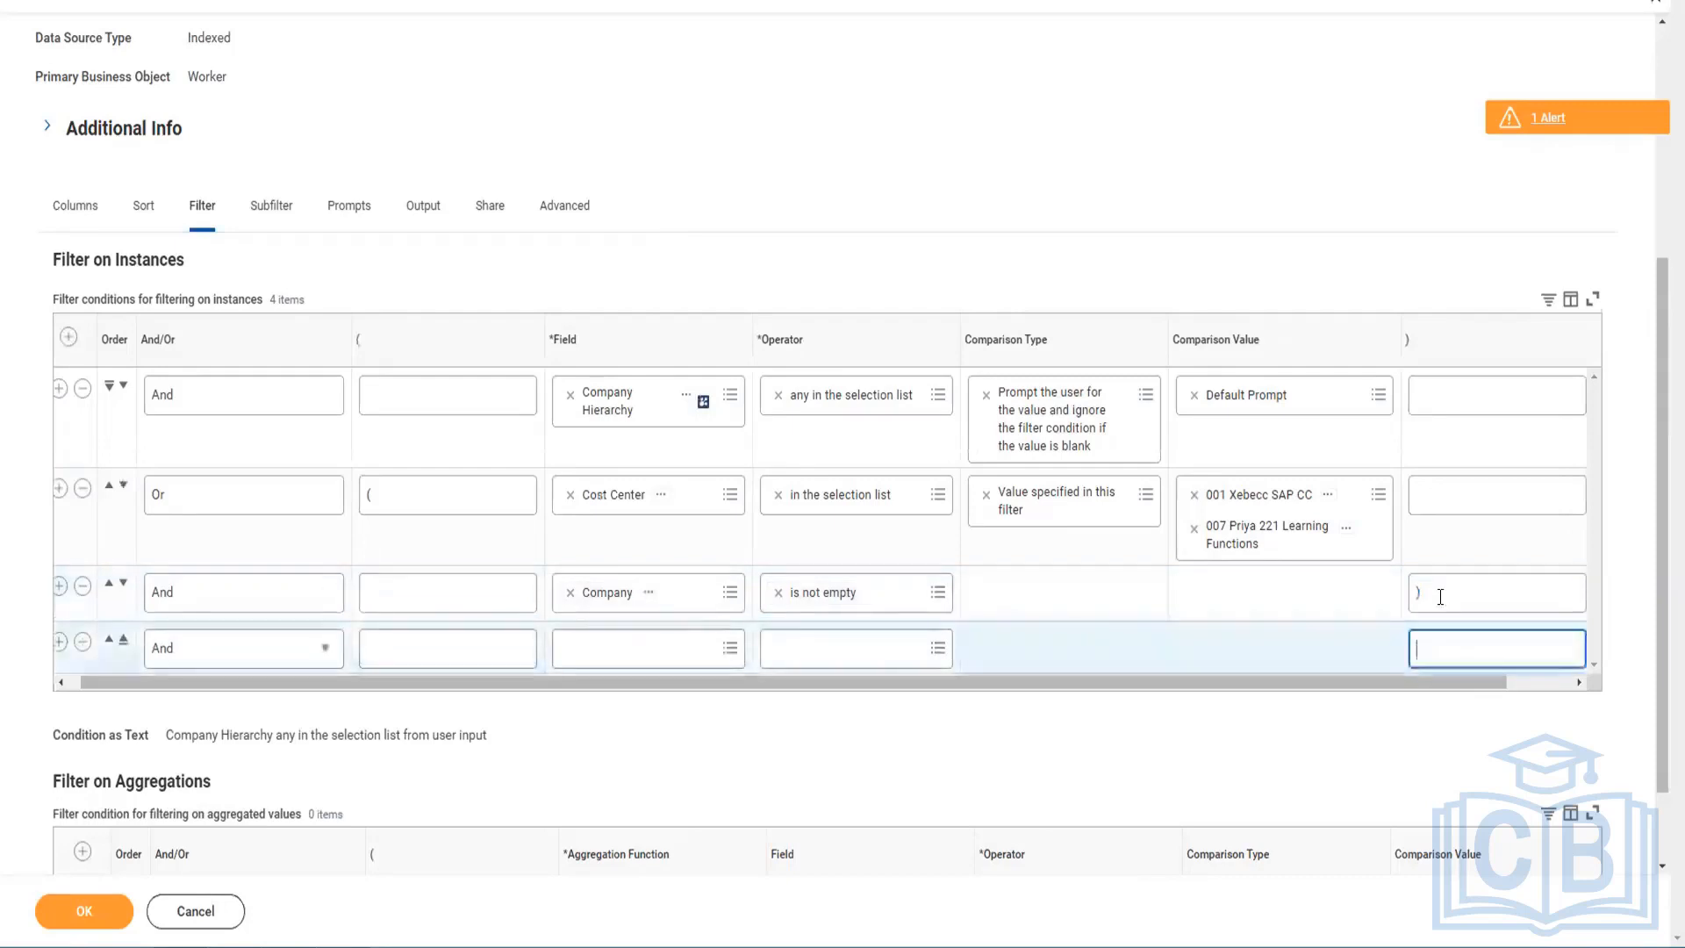
left_click(83, 641)
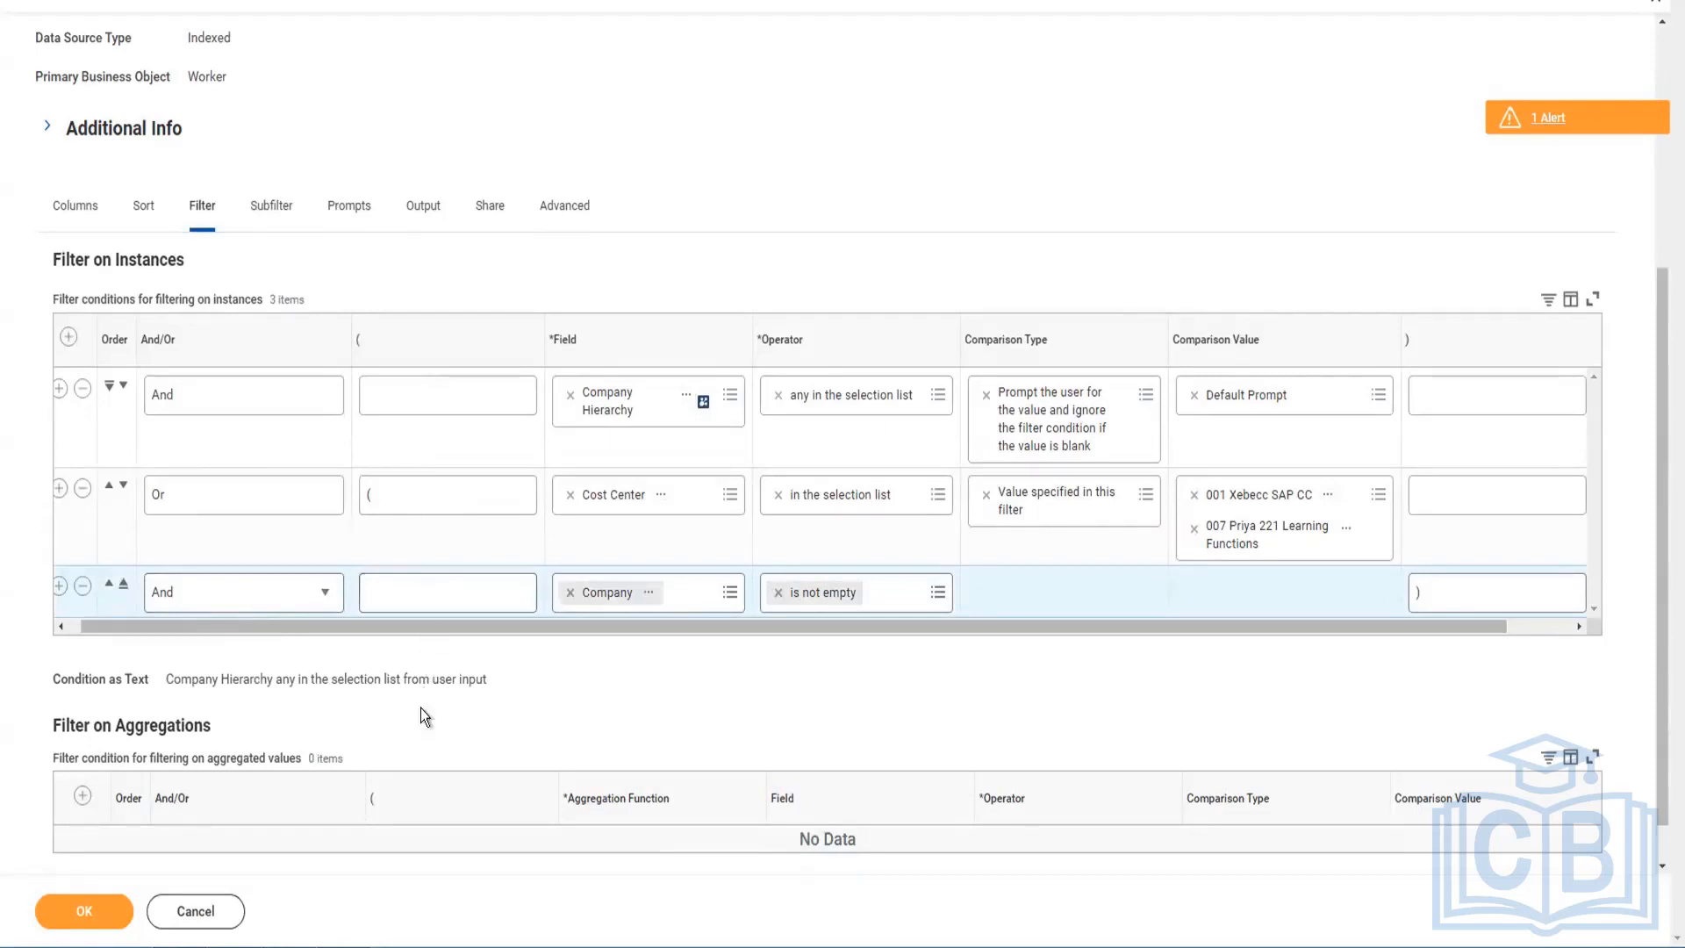
Step: Remove the Company, Cost Center and Company Hierarchy conditions from the instance filter
left_click(83, 589)
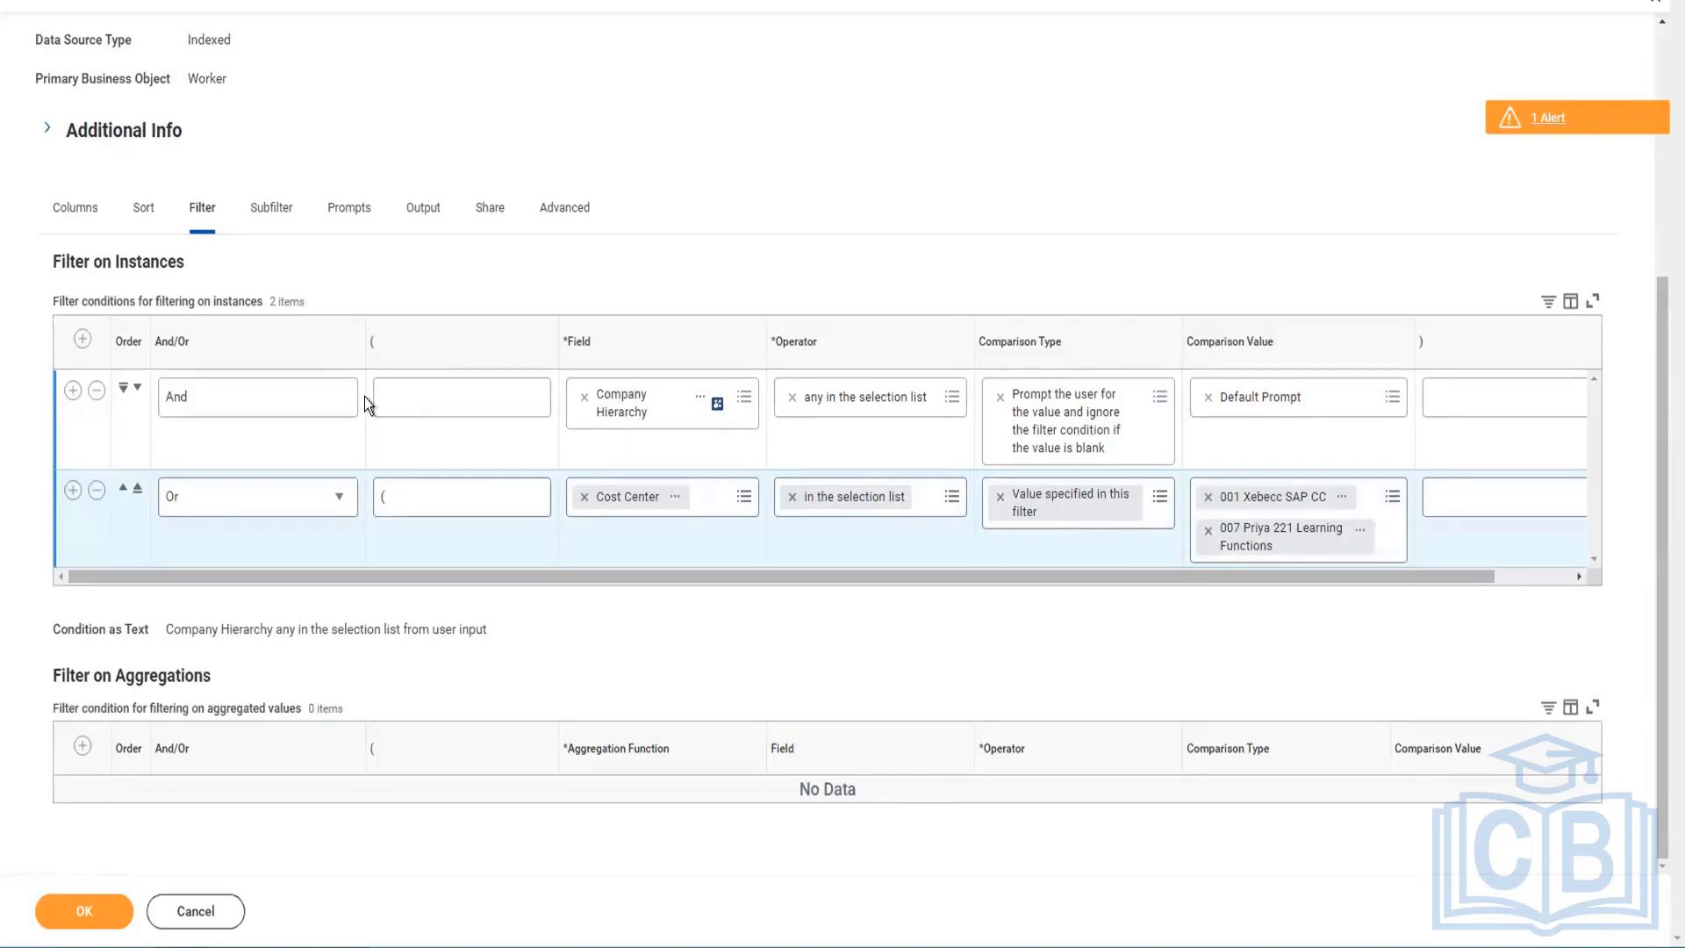
left_click(97, 493)
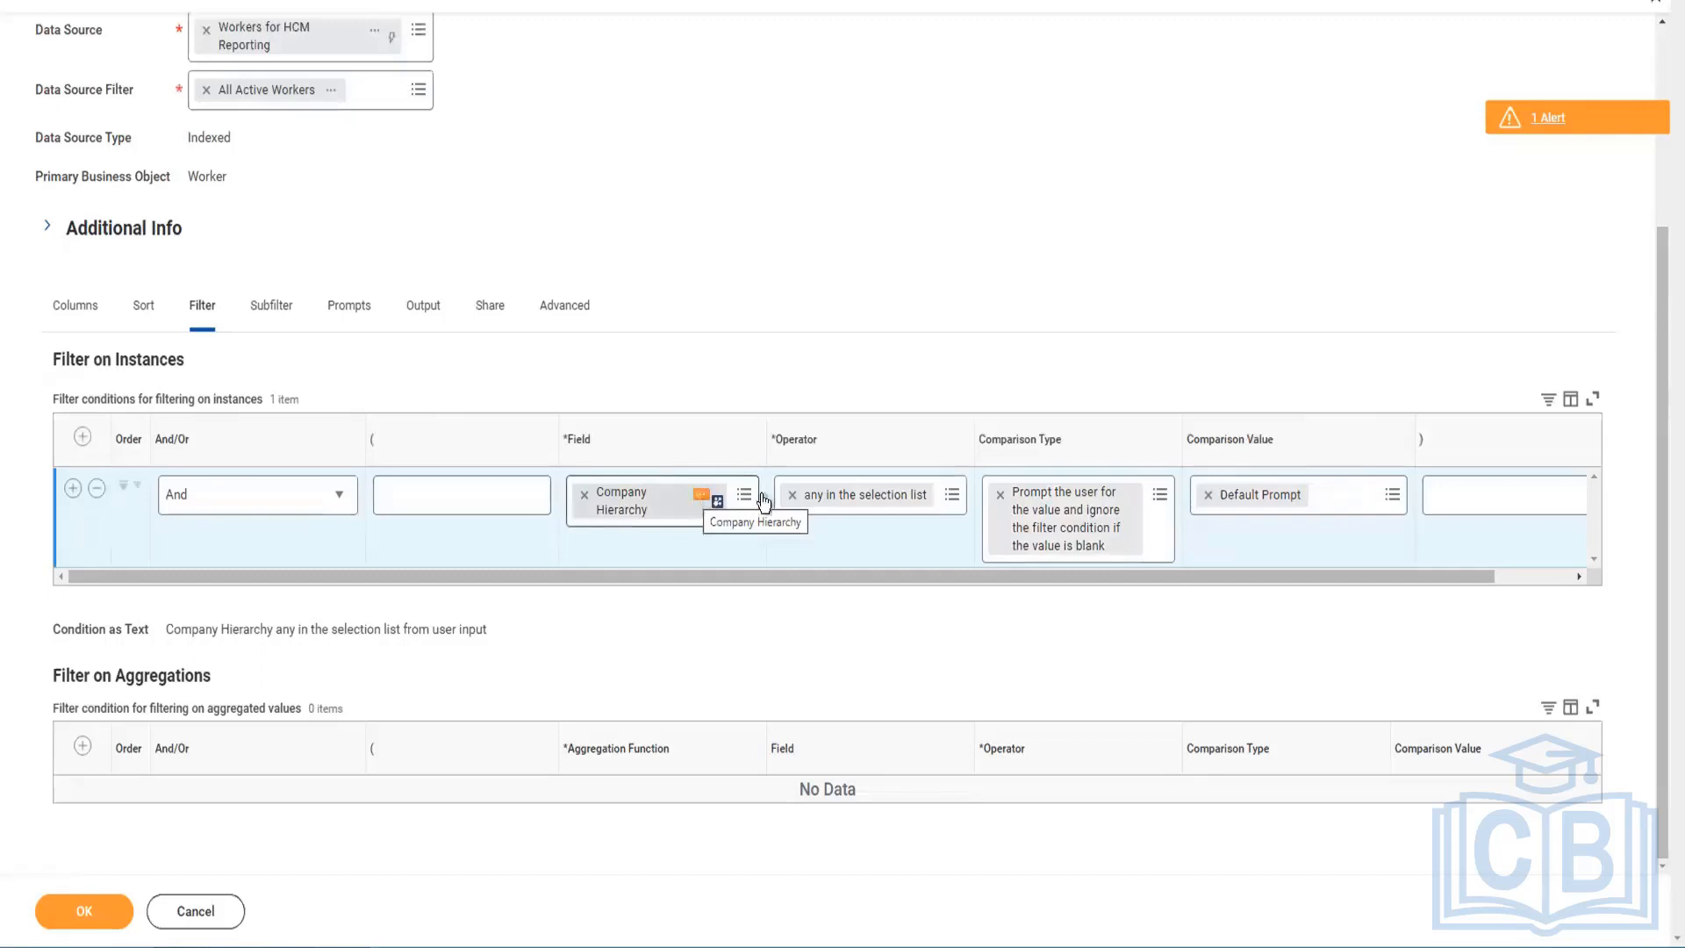
left_click(95, 490)
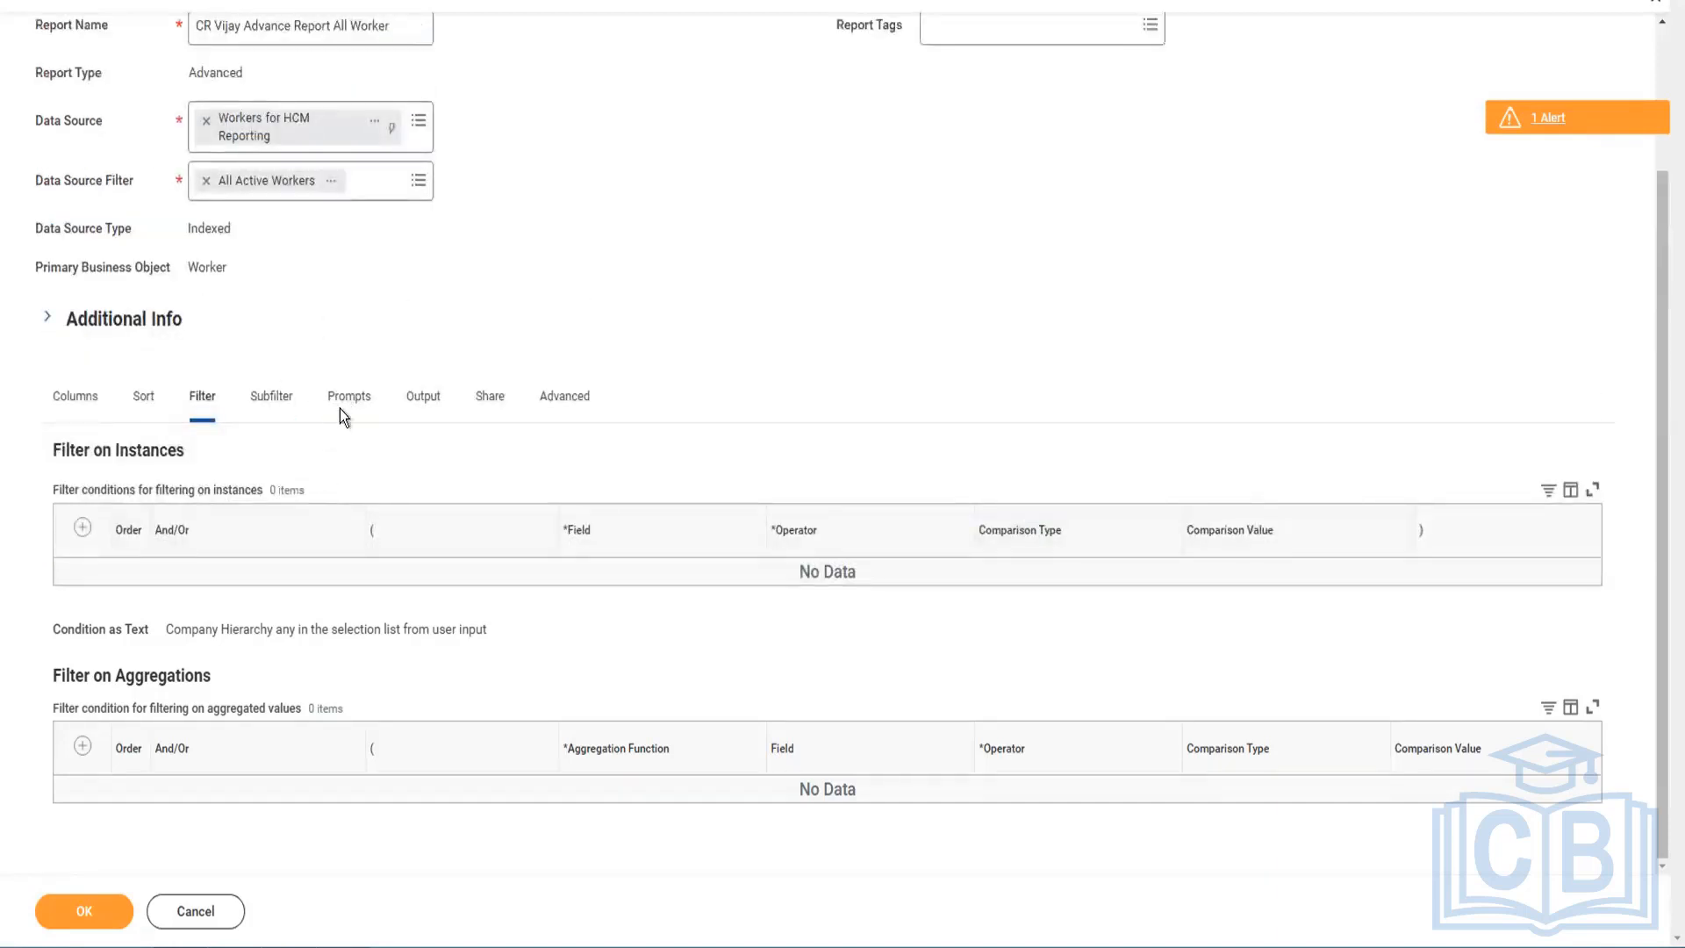
Step: Delete the report's only instance filter condition, Company Hierarchy
left_click(347, 397)
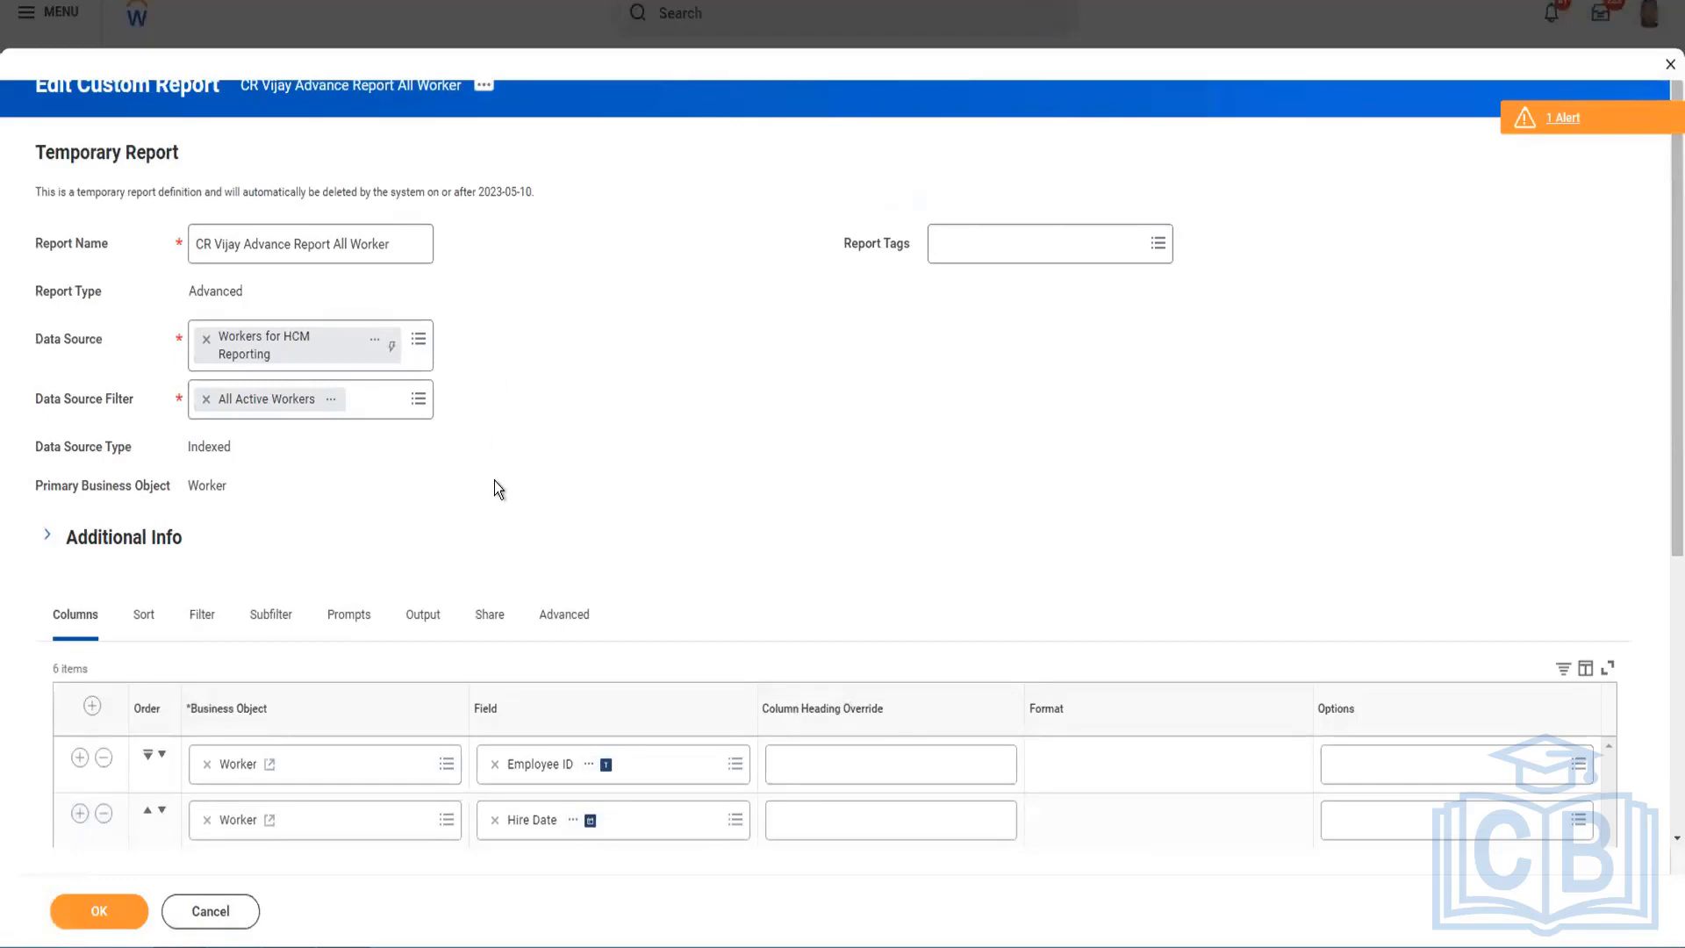
scroll(469, 484, "down", 5)
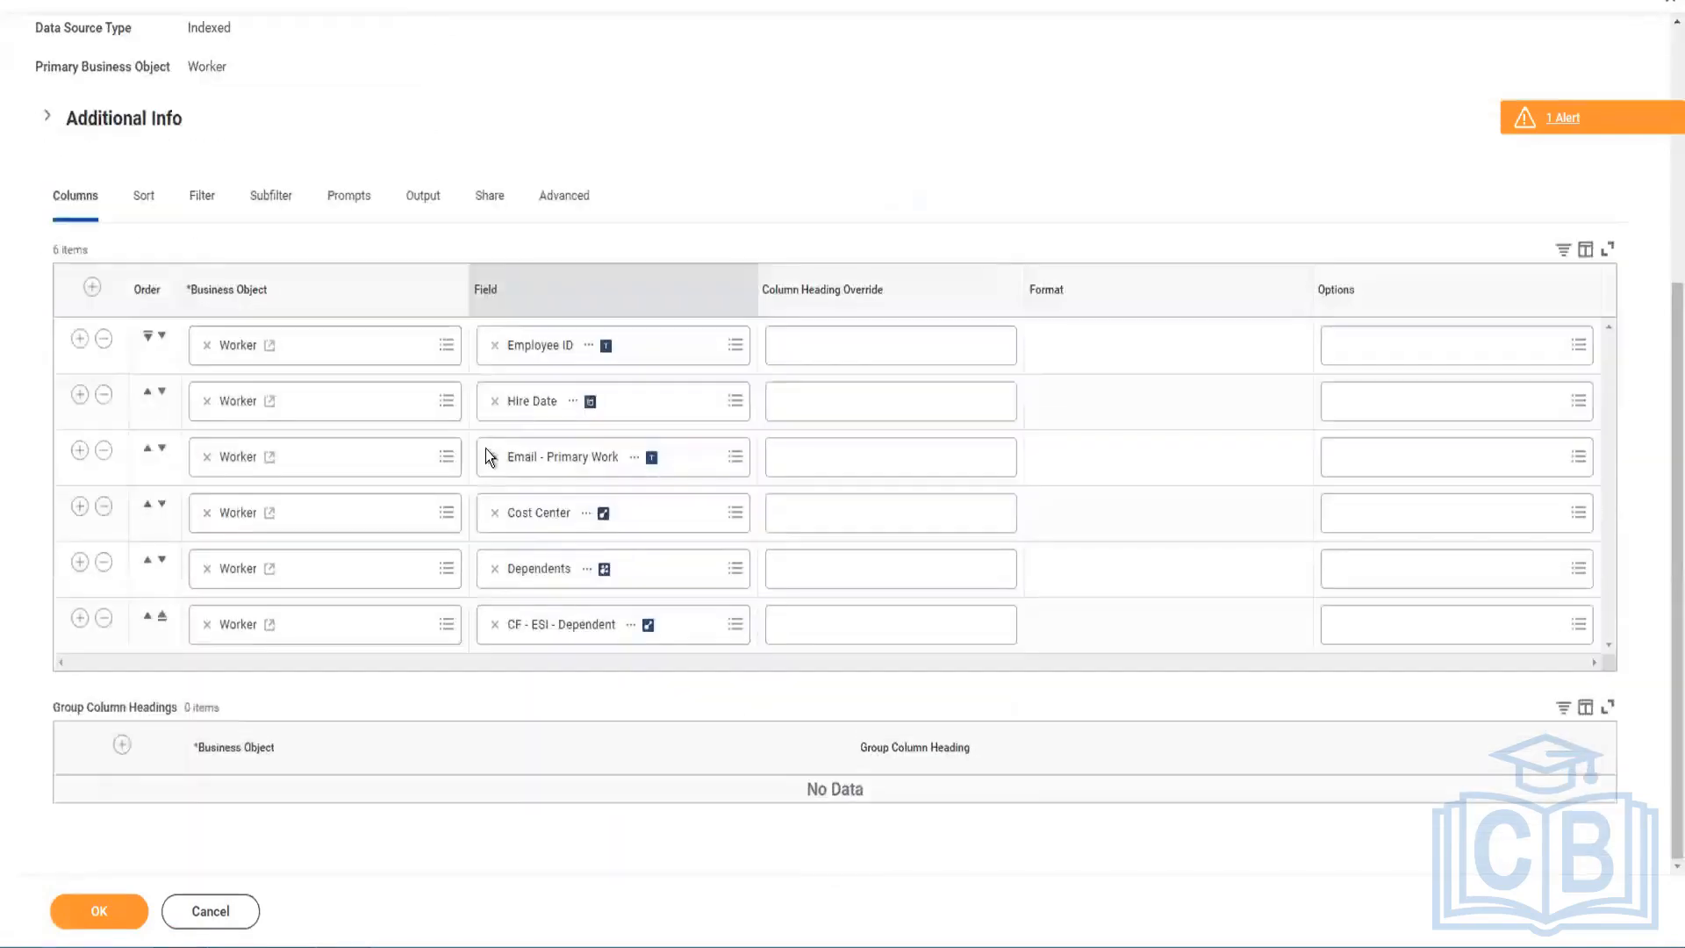
scroll(407, 433, "up", 5)
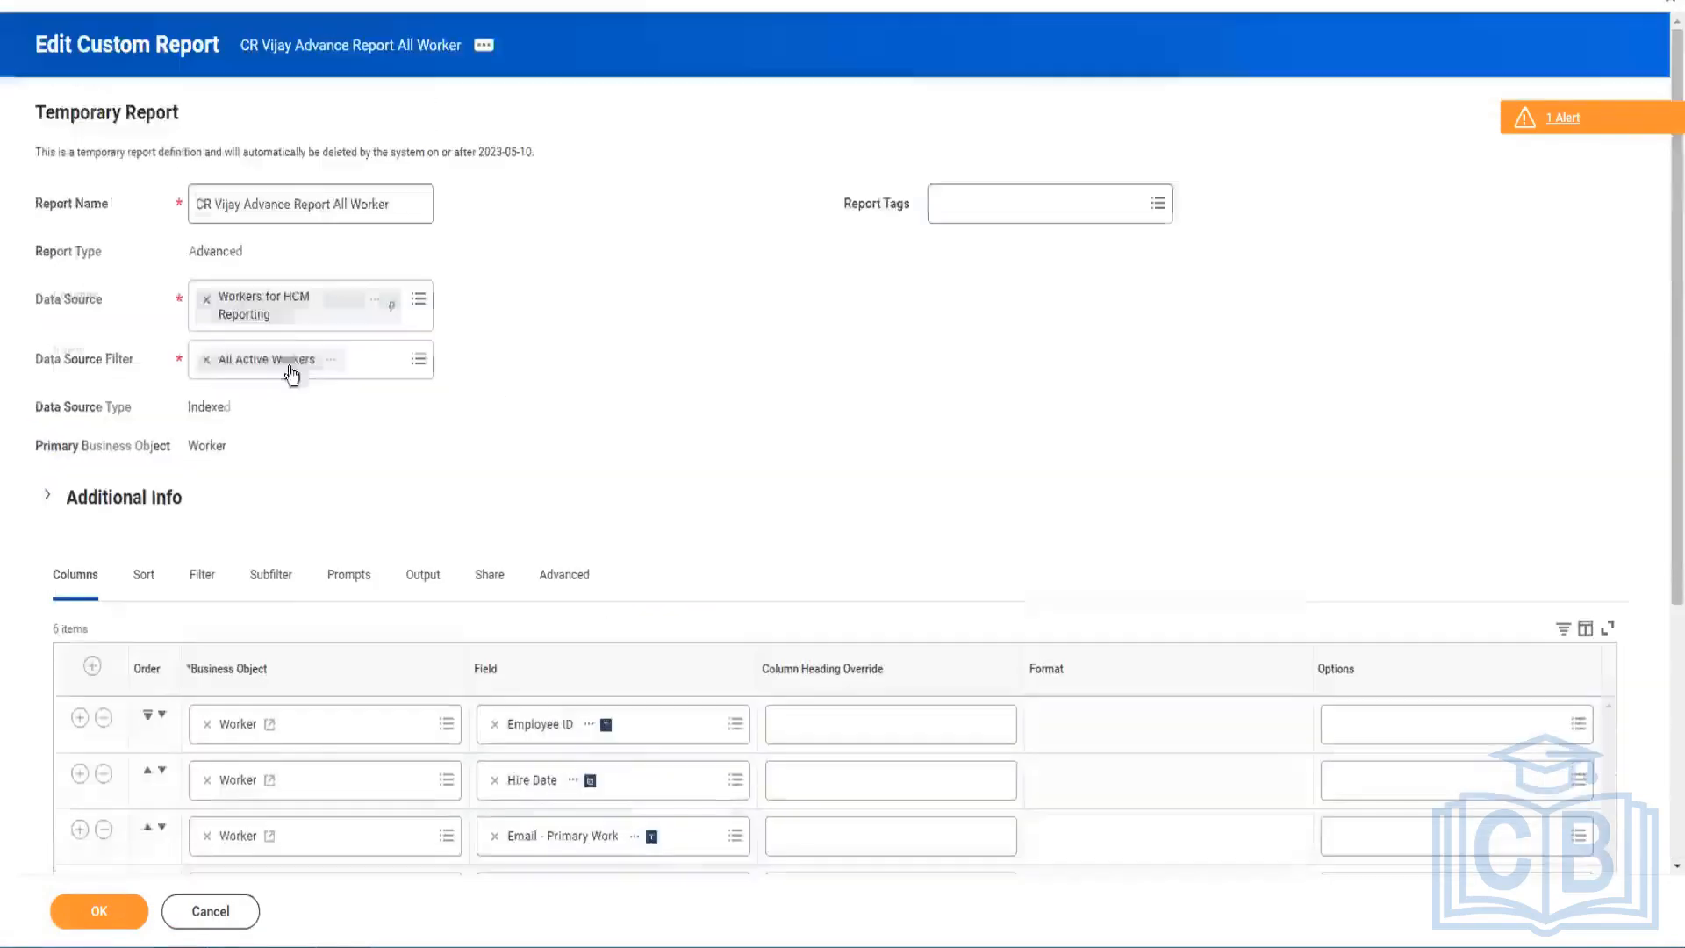
left_click(201, 577)
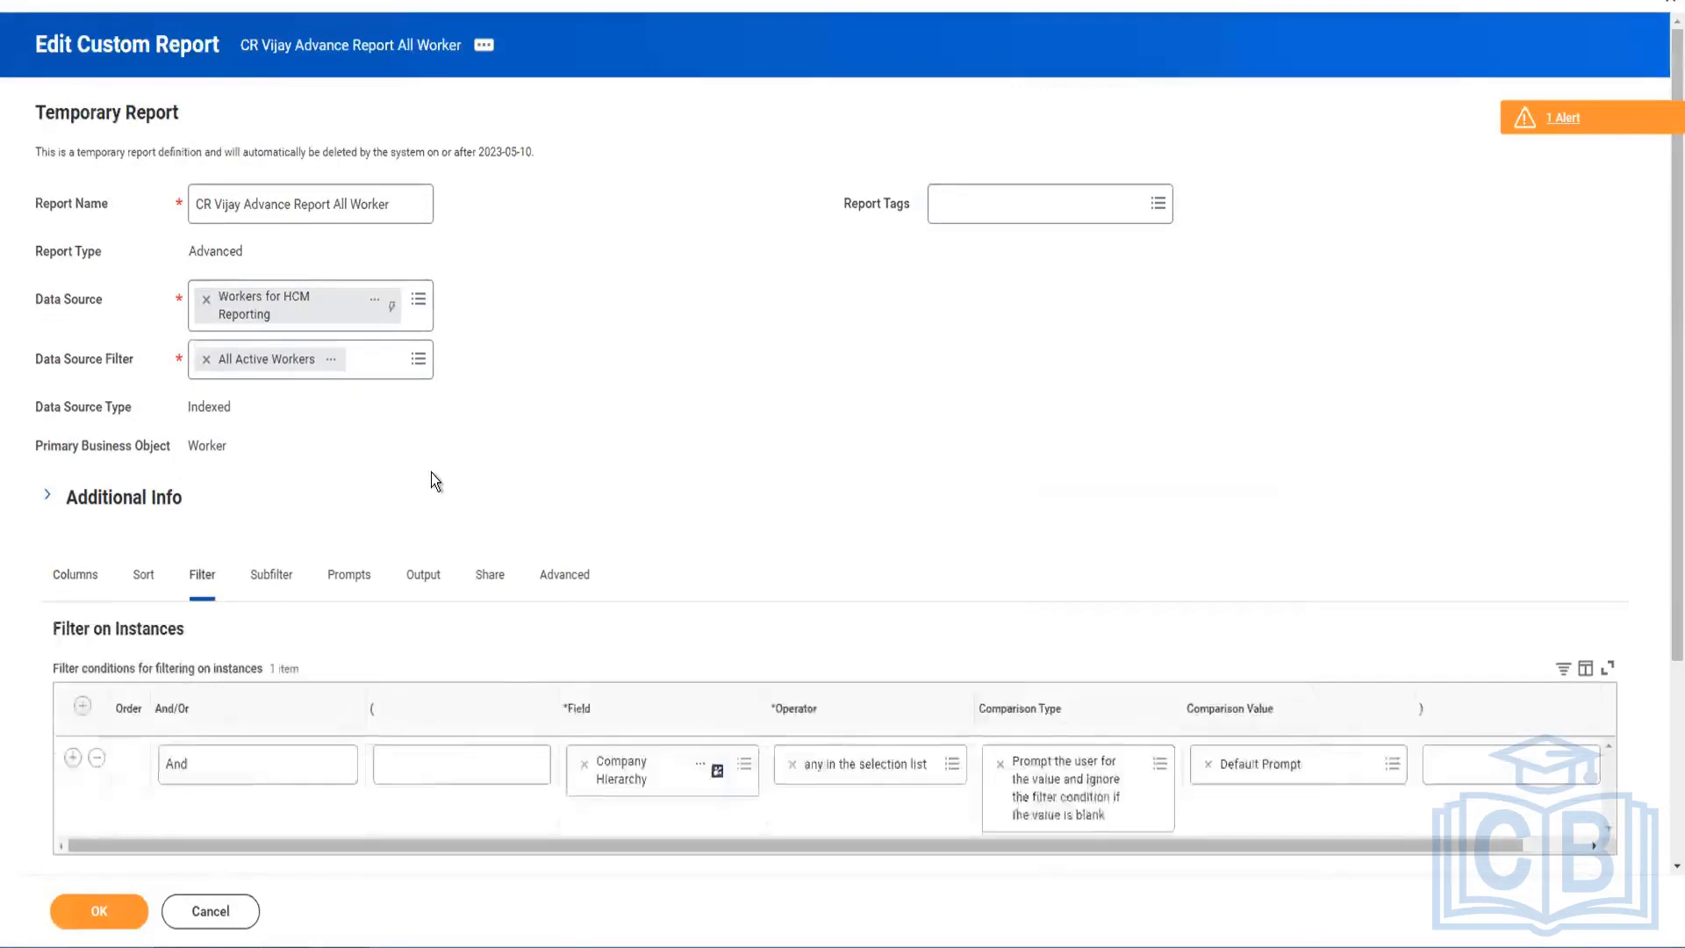
scroll(430, 472, "down", 3)
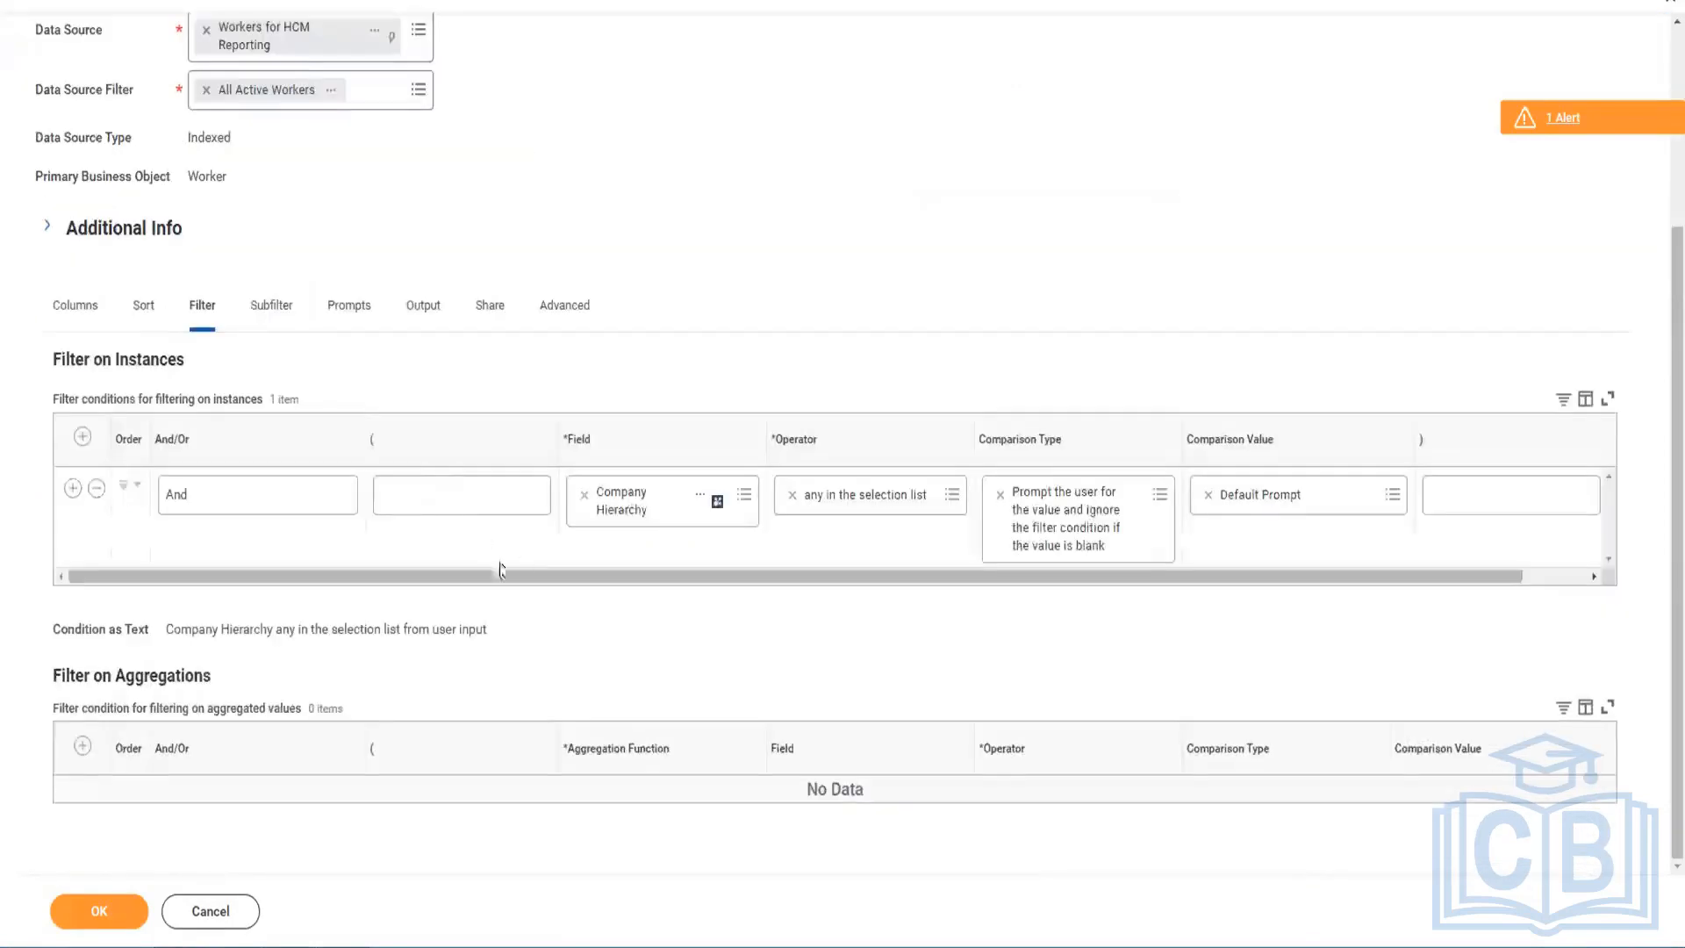
left_click(98, 489)
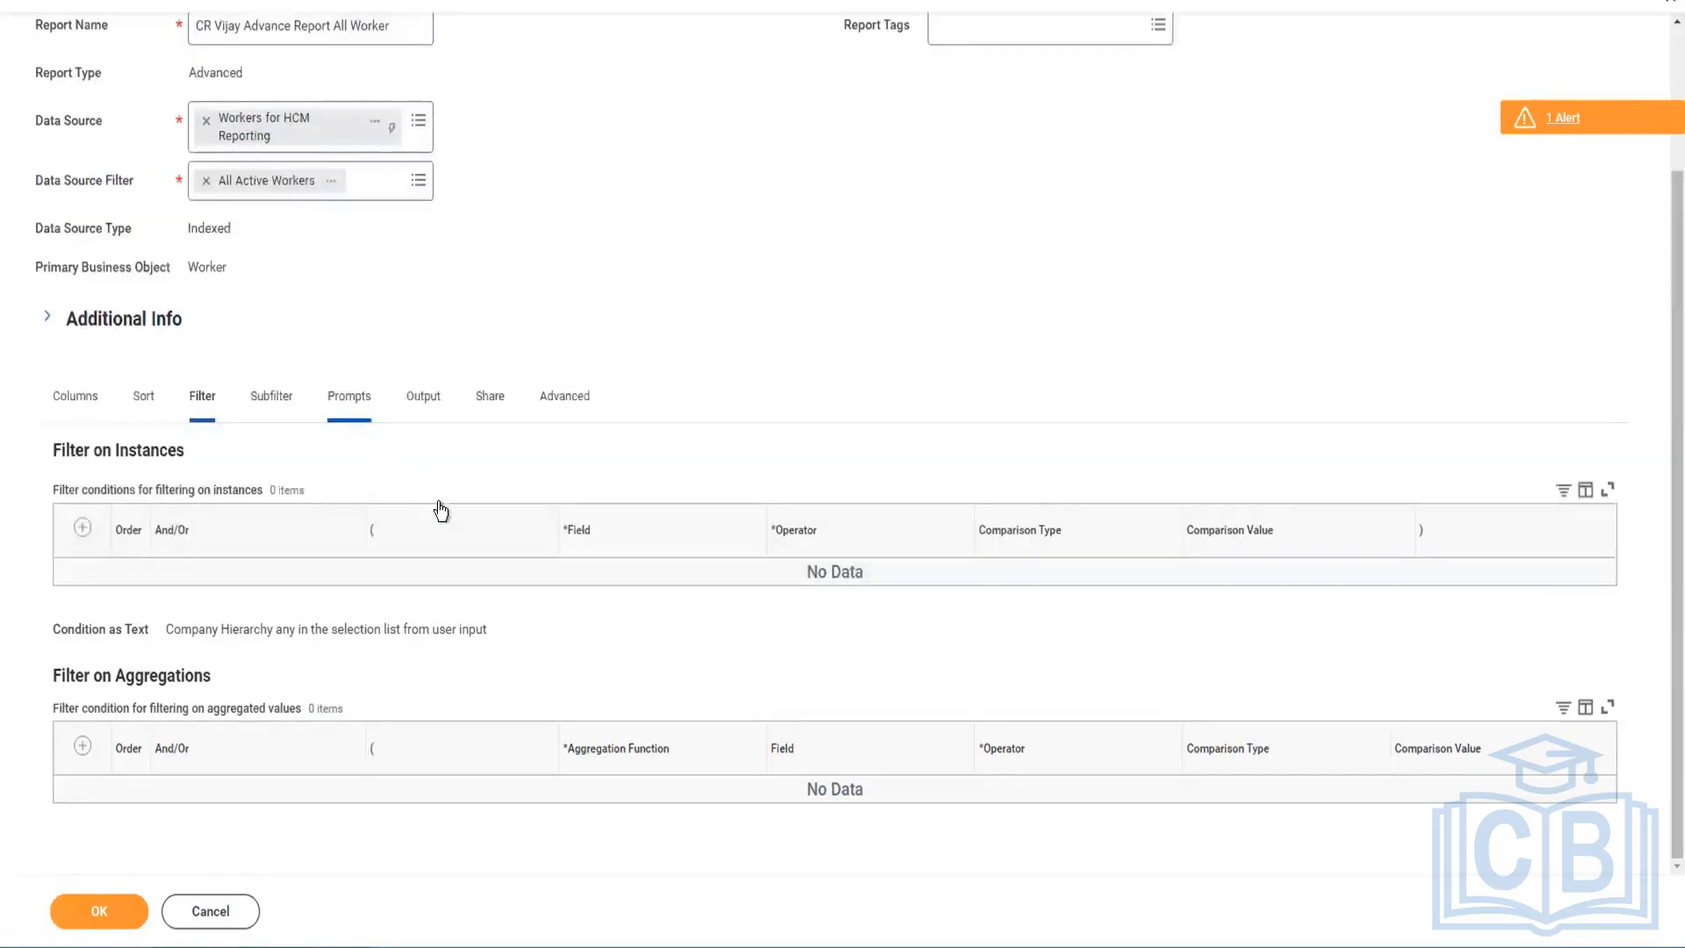
Step: Check the report's prompt defaults, its subfilter section and its instance filter
scroll(452, 523, "down", 2)
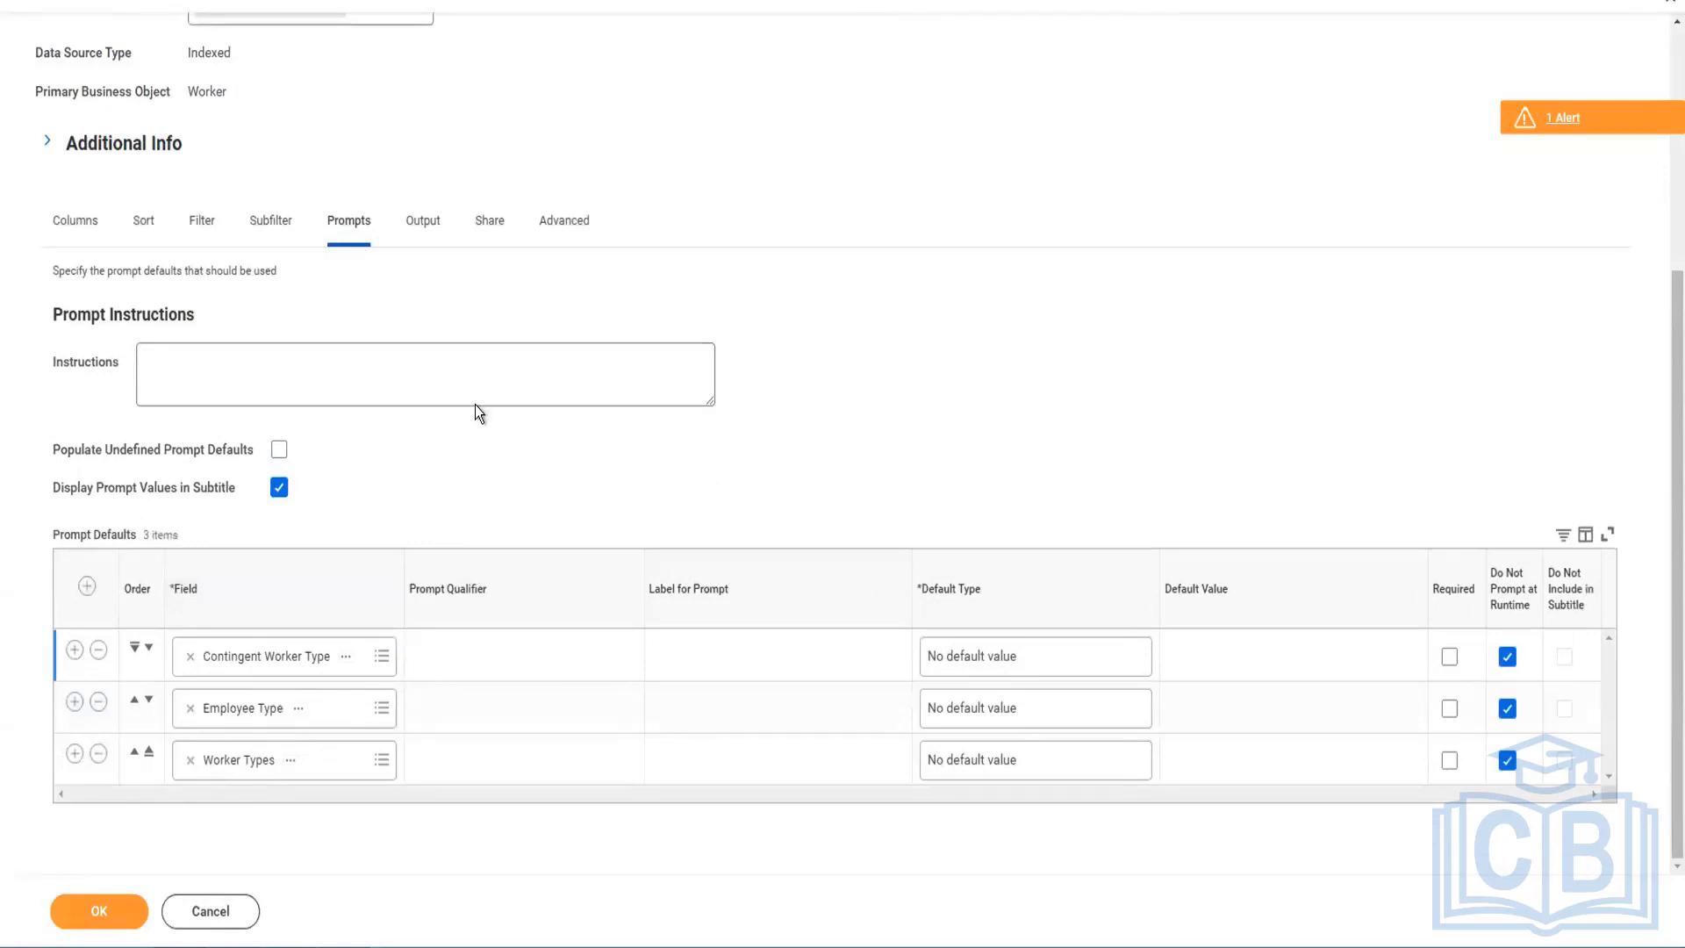
left_click(262, 229)
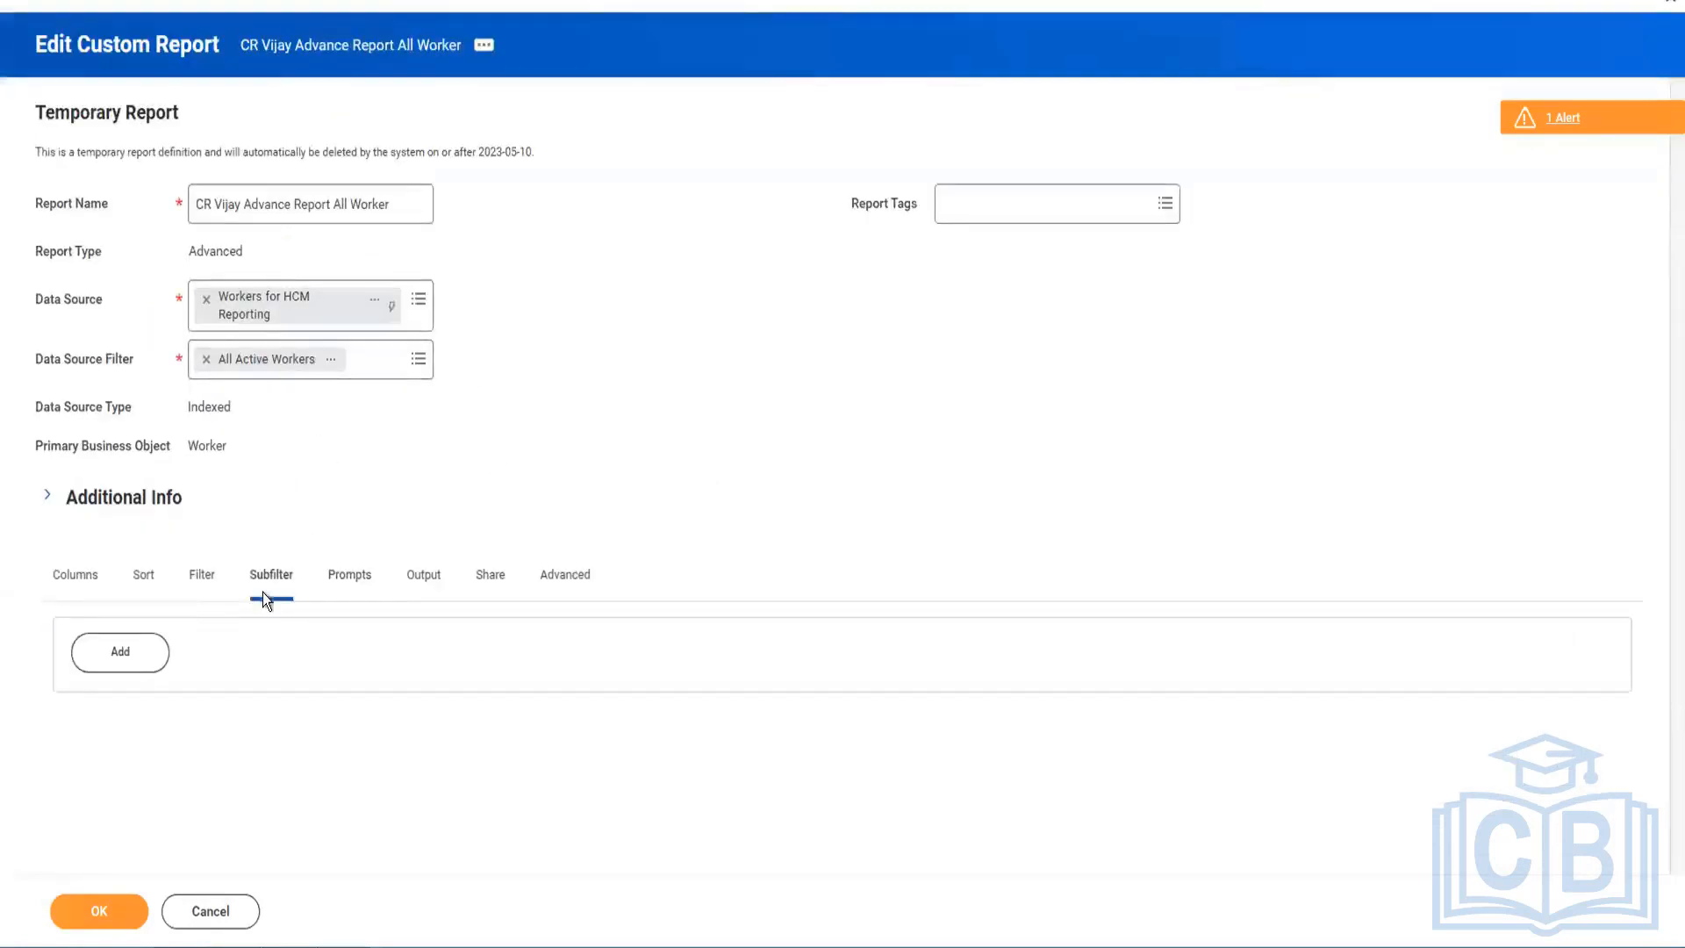
left_click(202, 579)
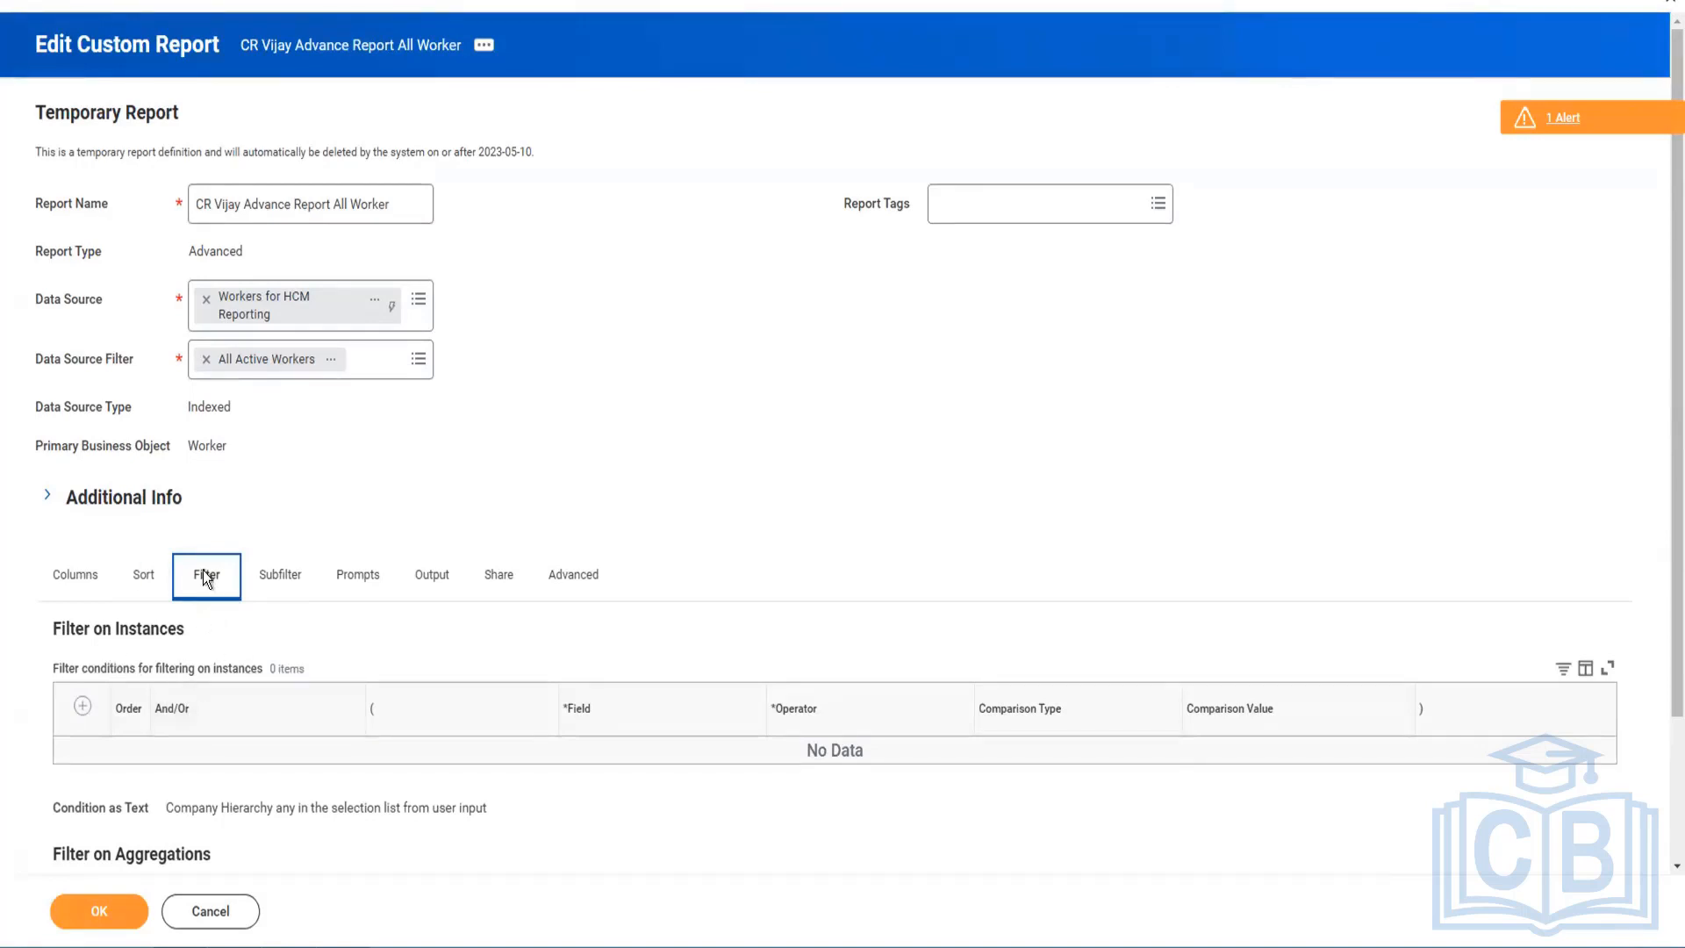
Step: Add a new sub-level filter to the report
left_click(277, 584)
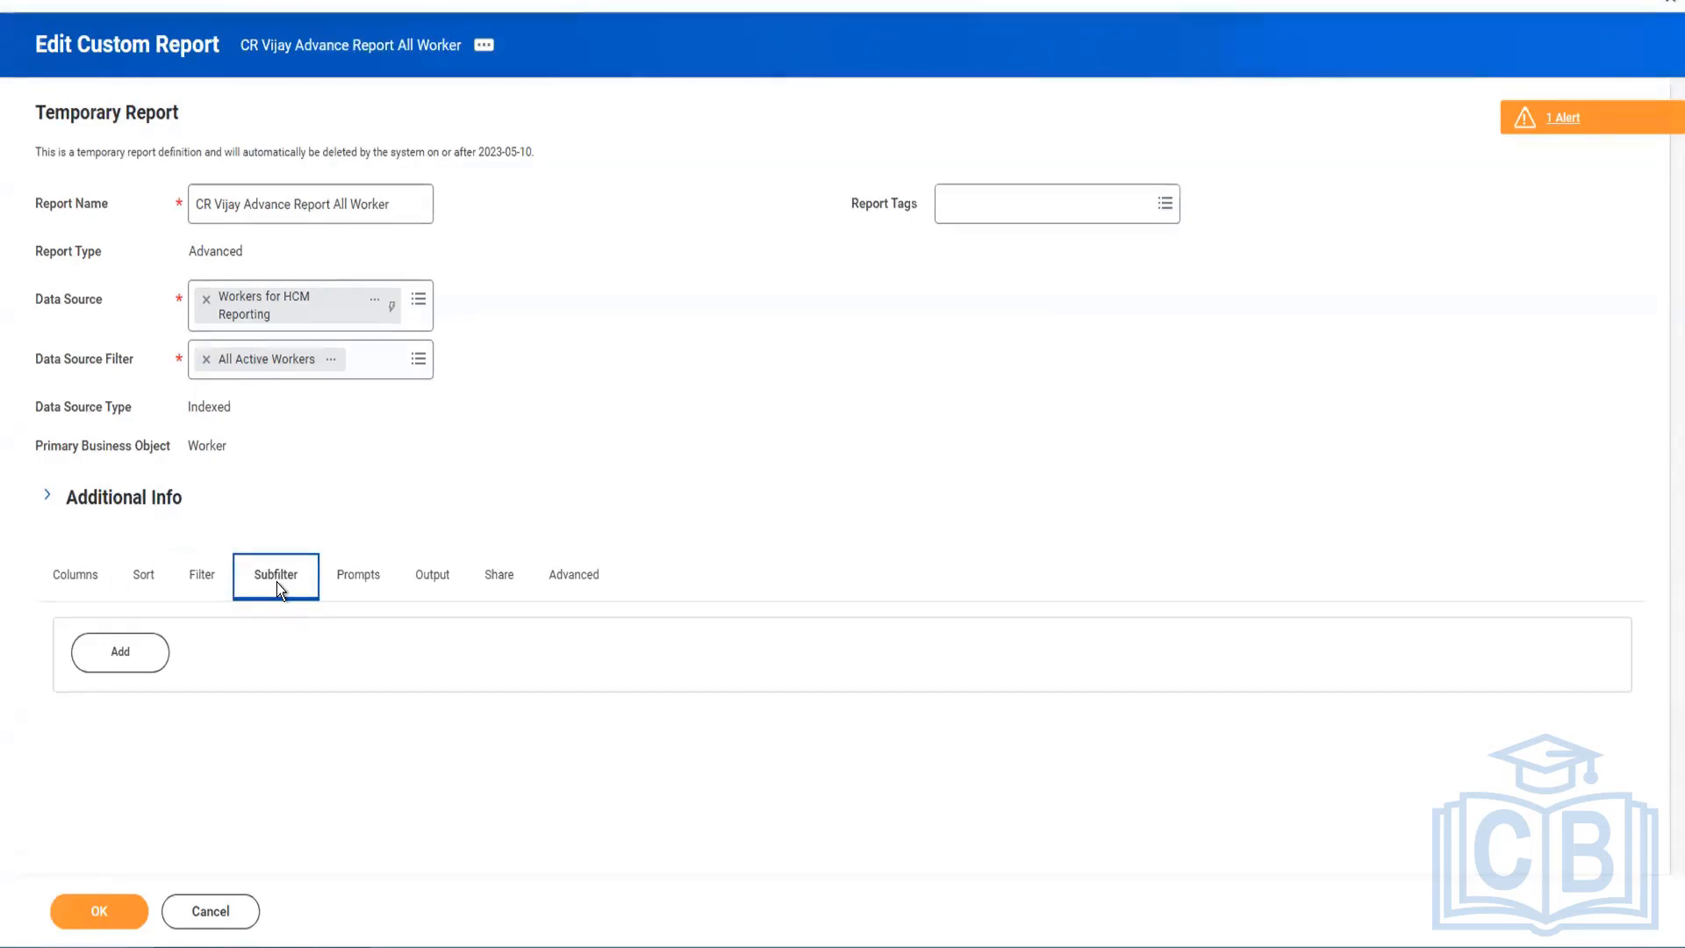
left_click(112, 650)
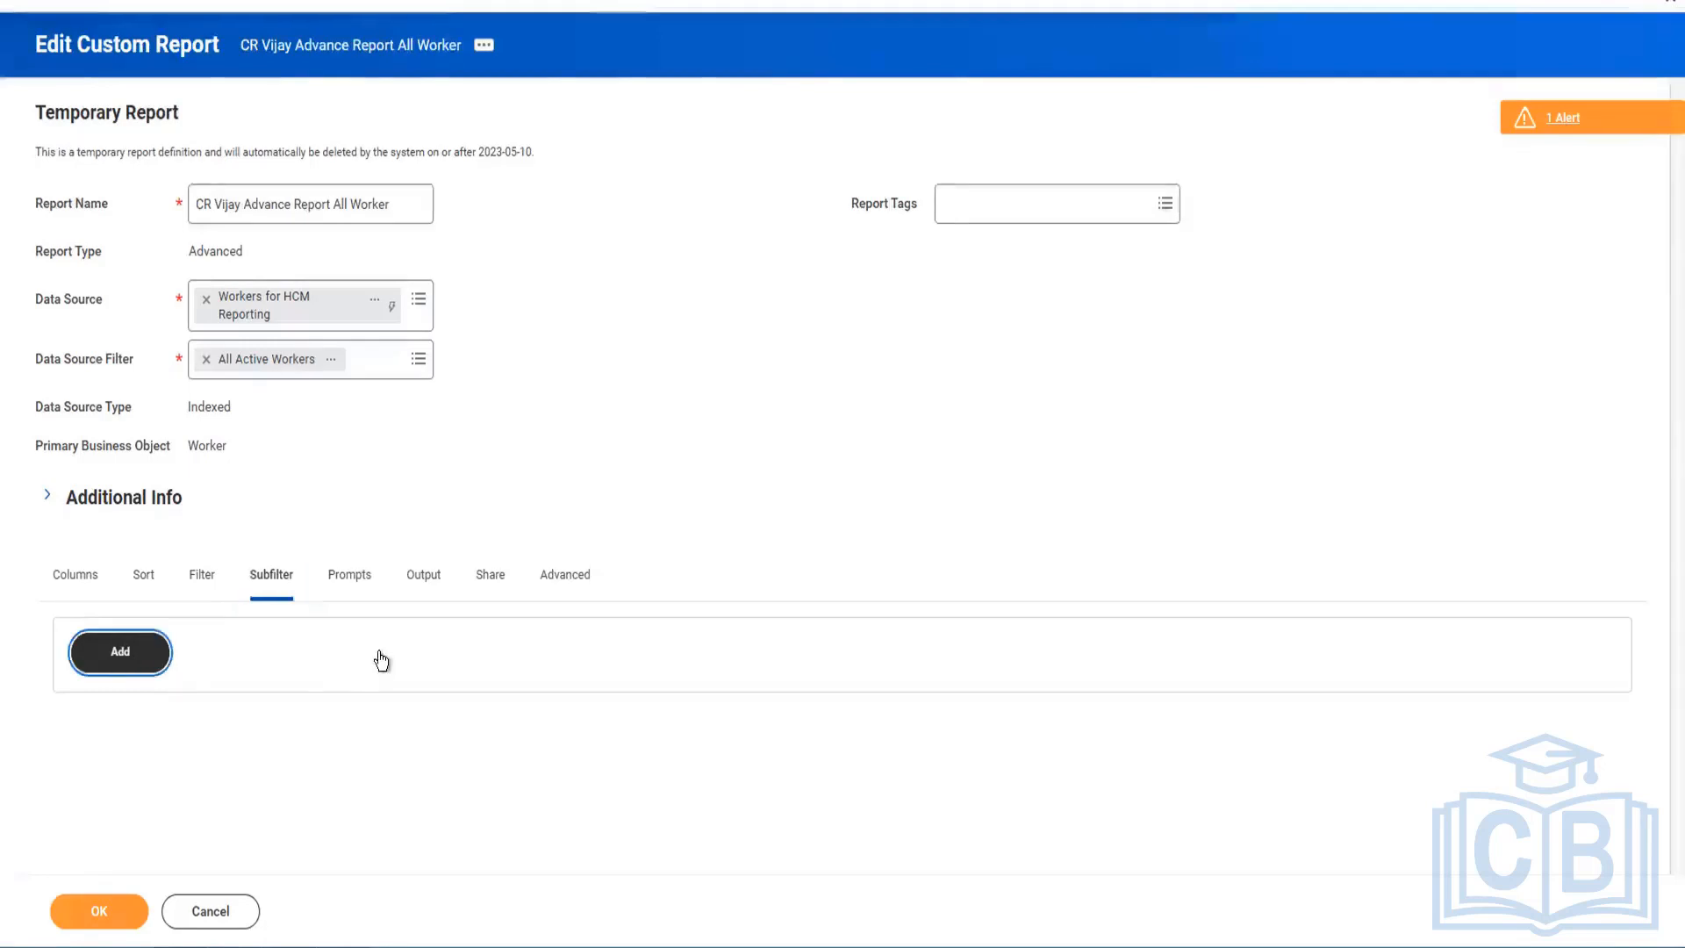
scroll(409, 551, "down", 3)
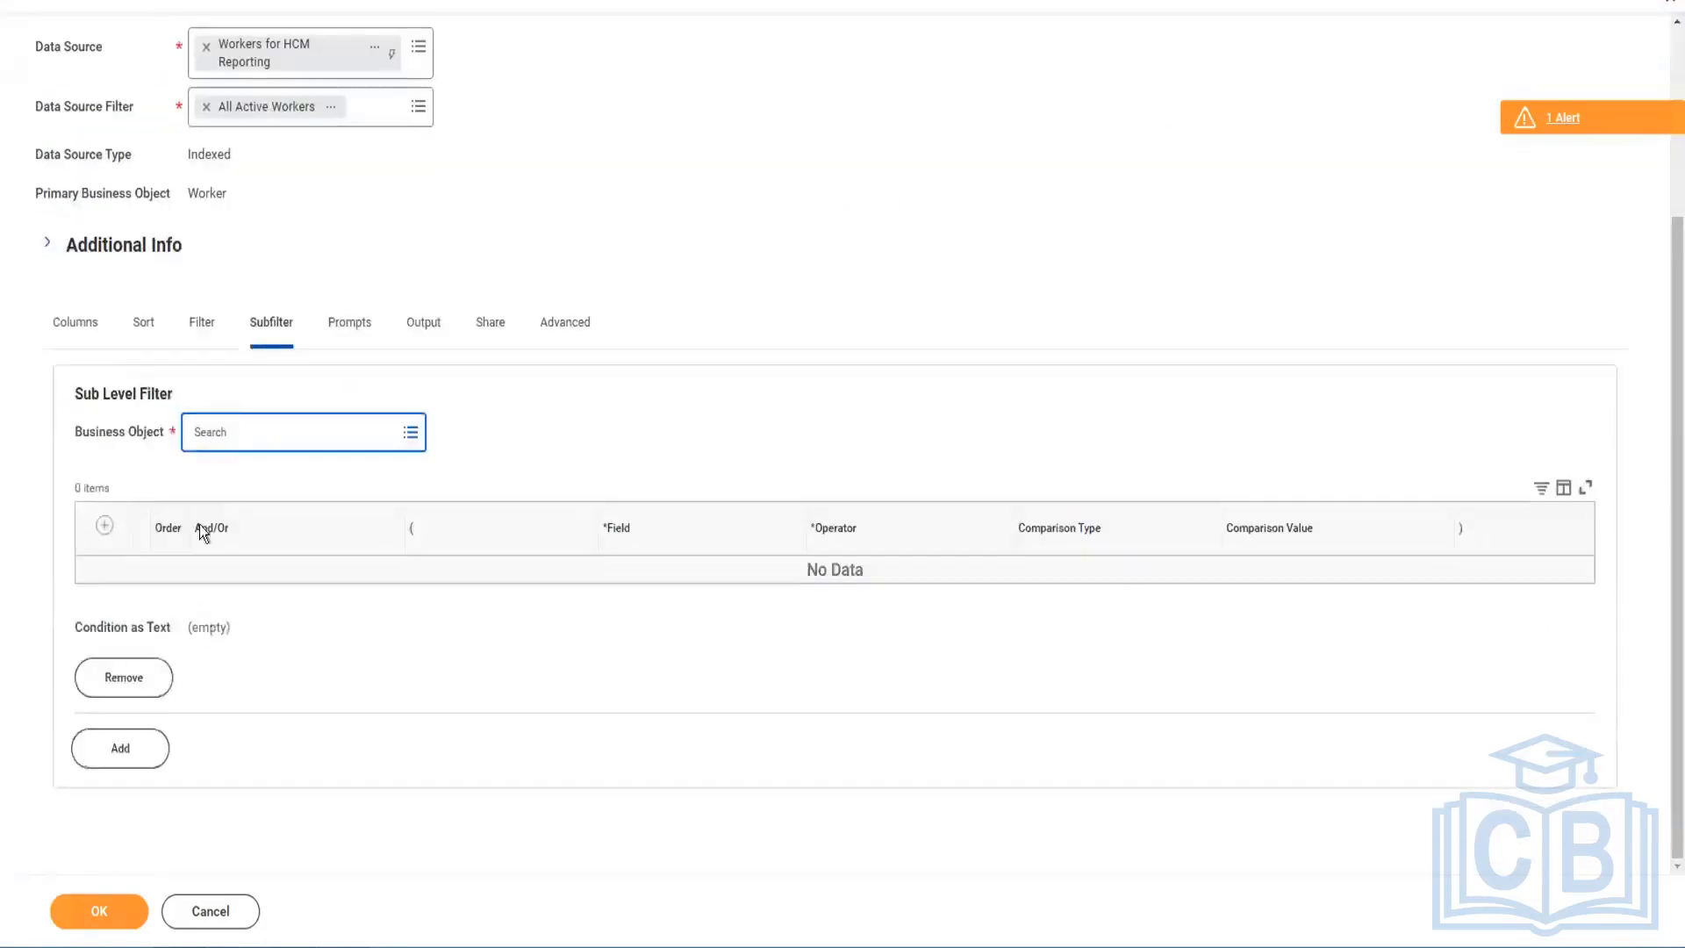
Step: Set the sub-level filter's business object to Dependents
left_click(410, 433)
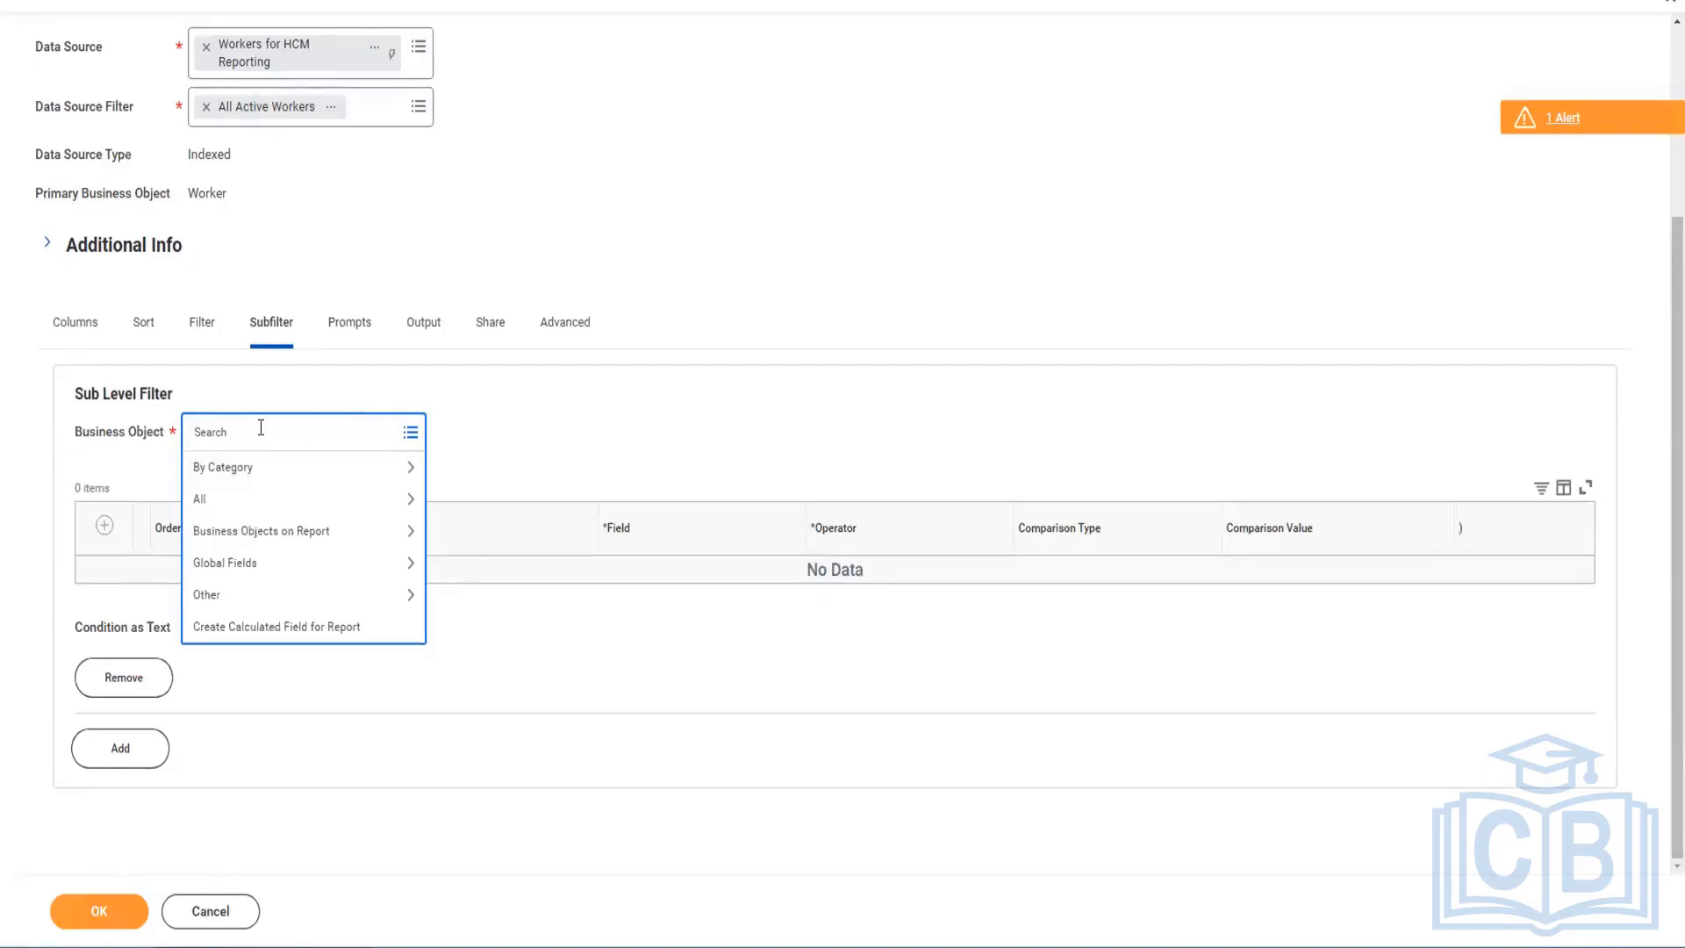
type("depende")
key("Return")
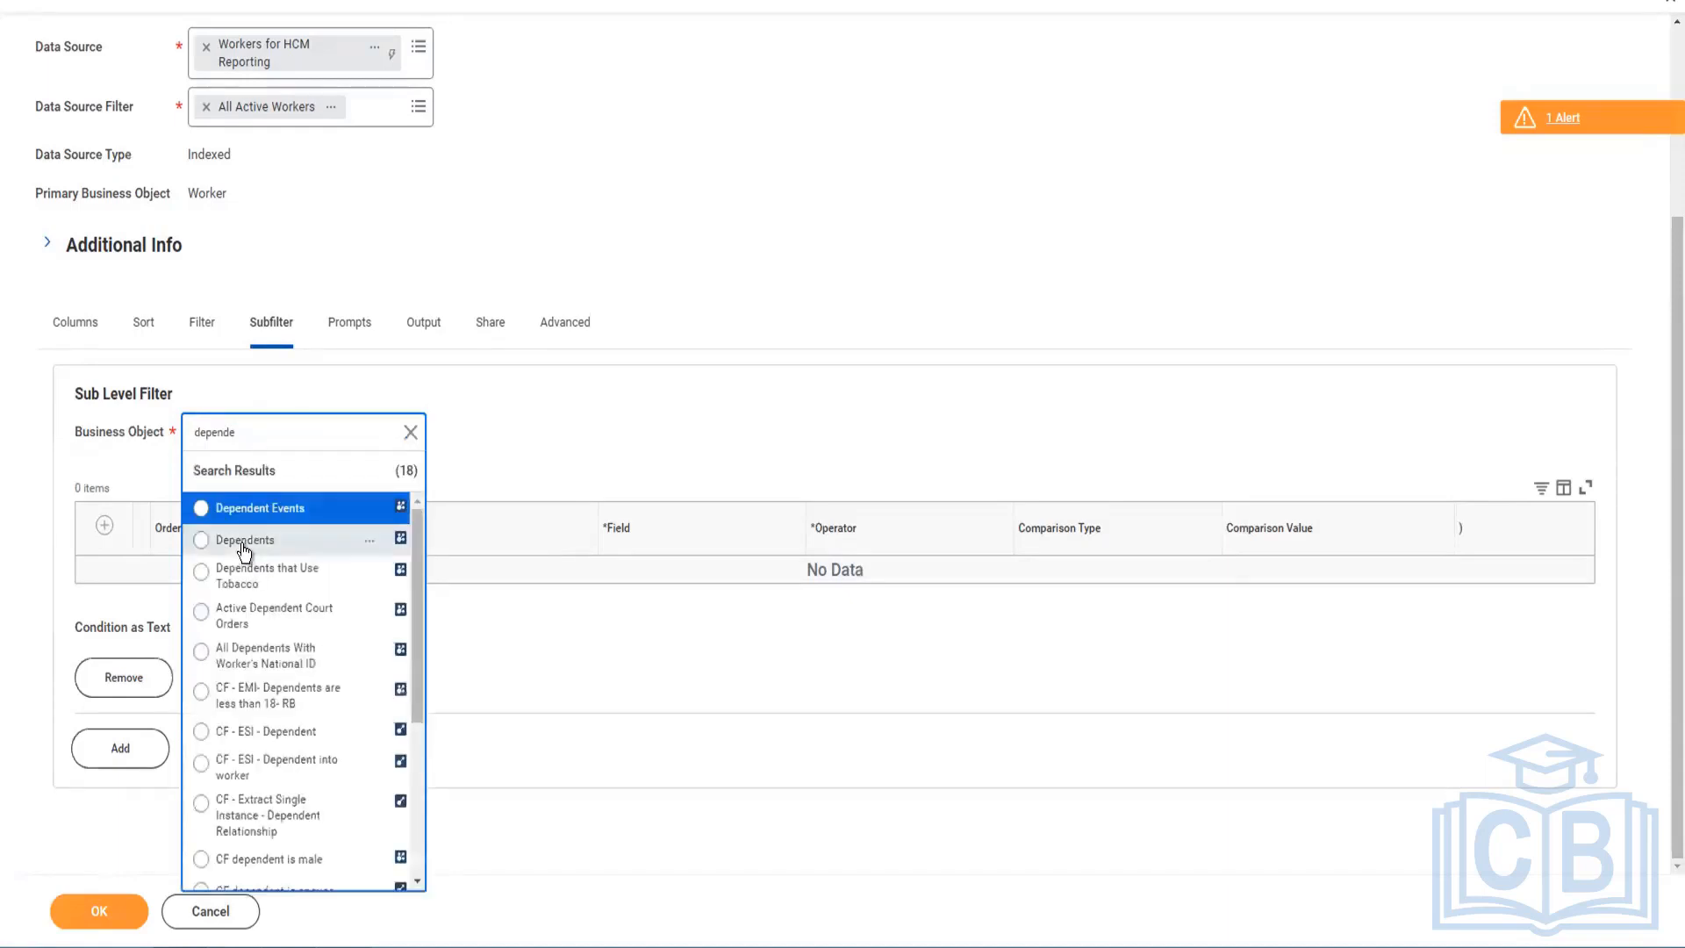
left_click(245, 542)
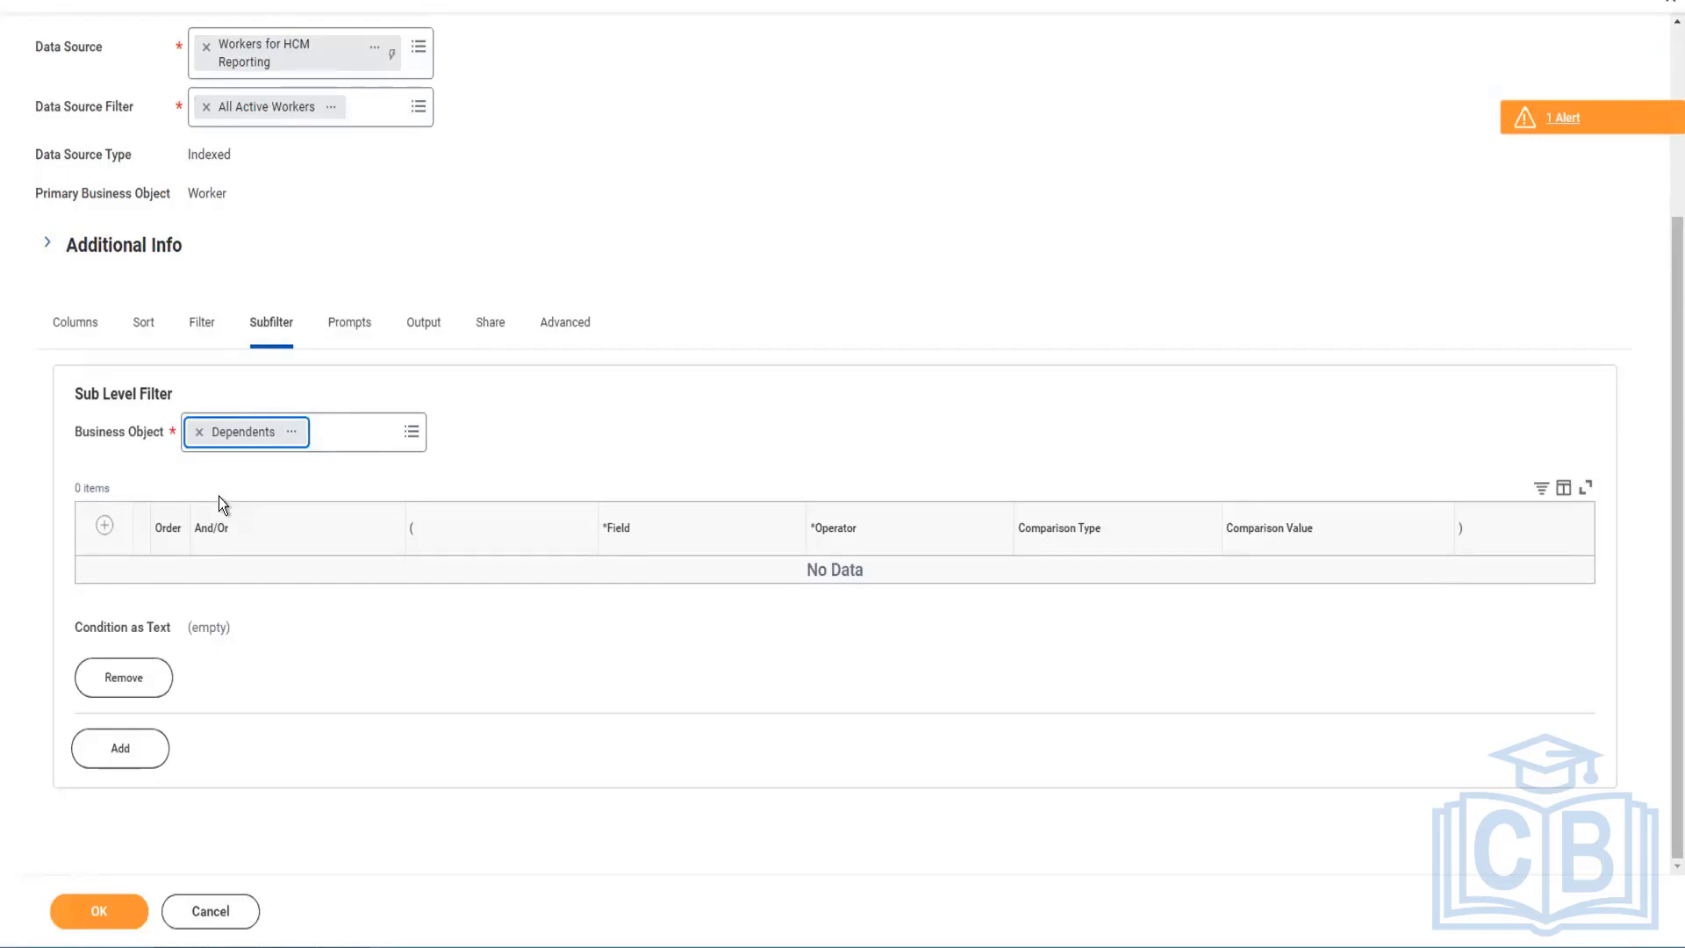
Step: Add a condition row to the Dependents subfilter and choose the true/false calculated field that gets female dependents
left_click(105, 528)
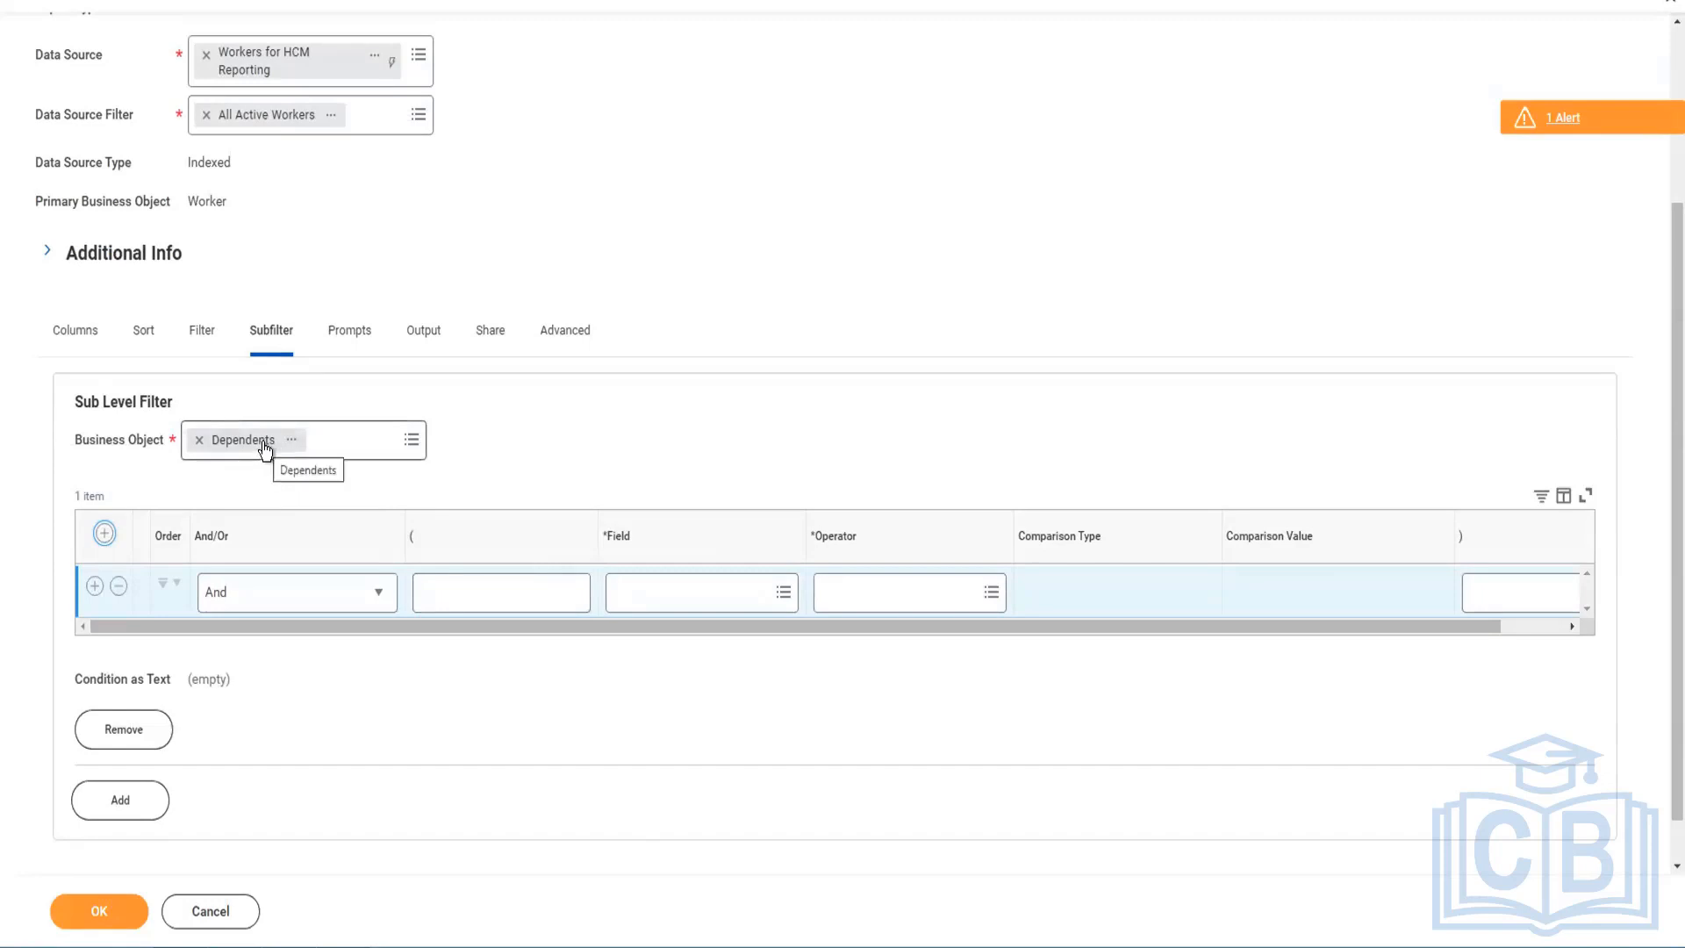
left_click(699, 599)
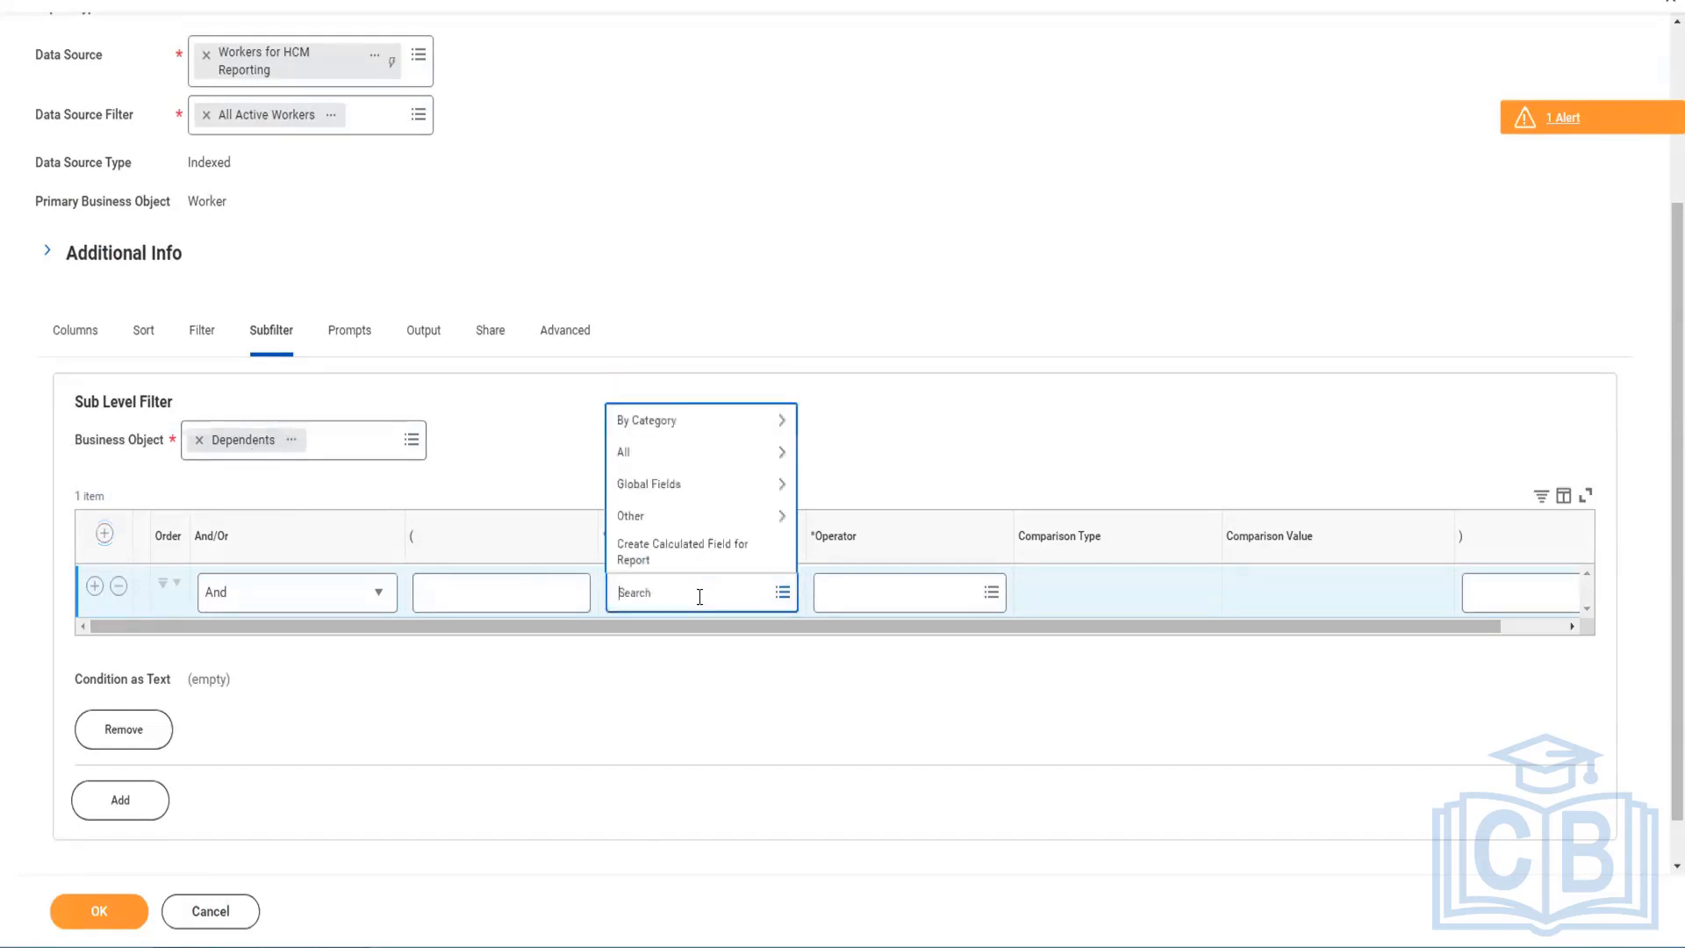
type("female")
key("Return")
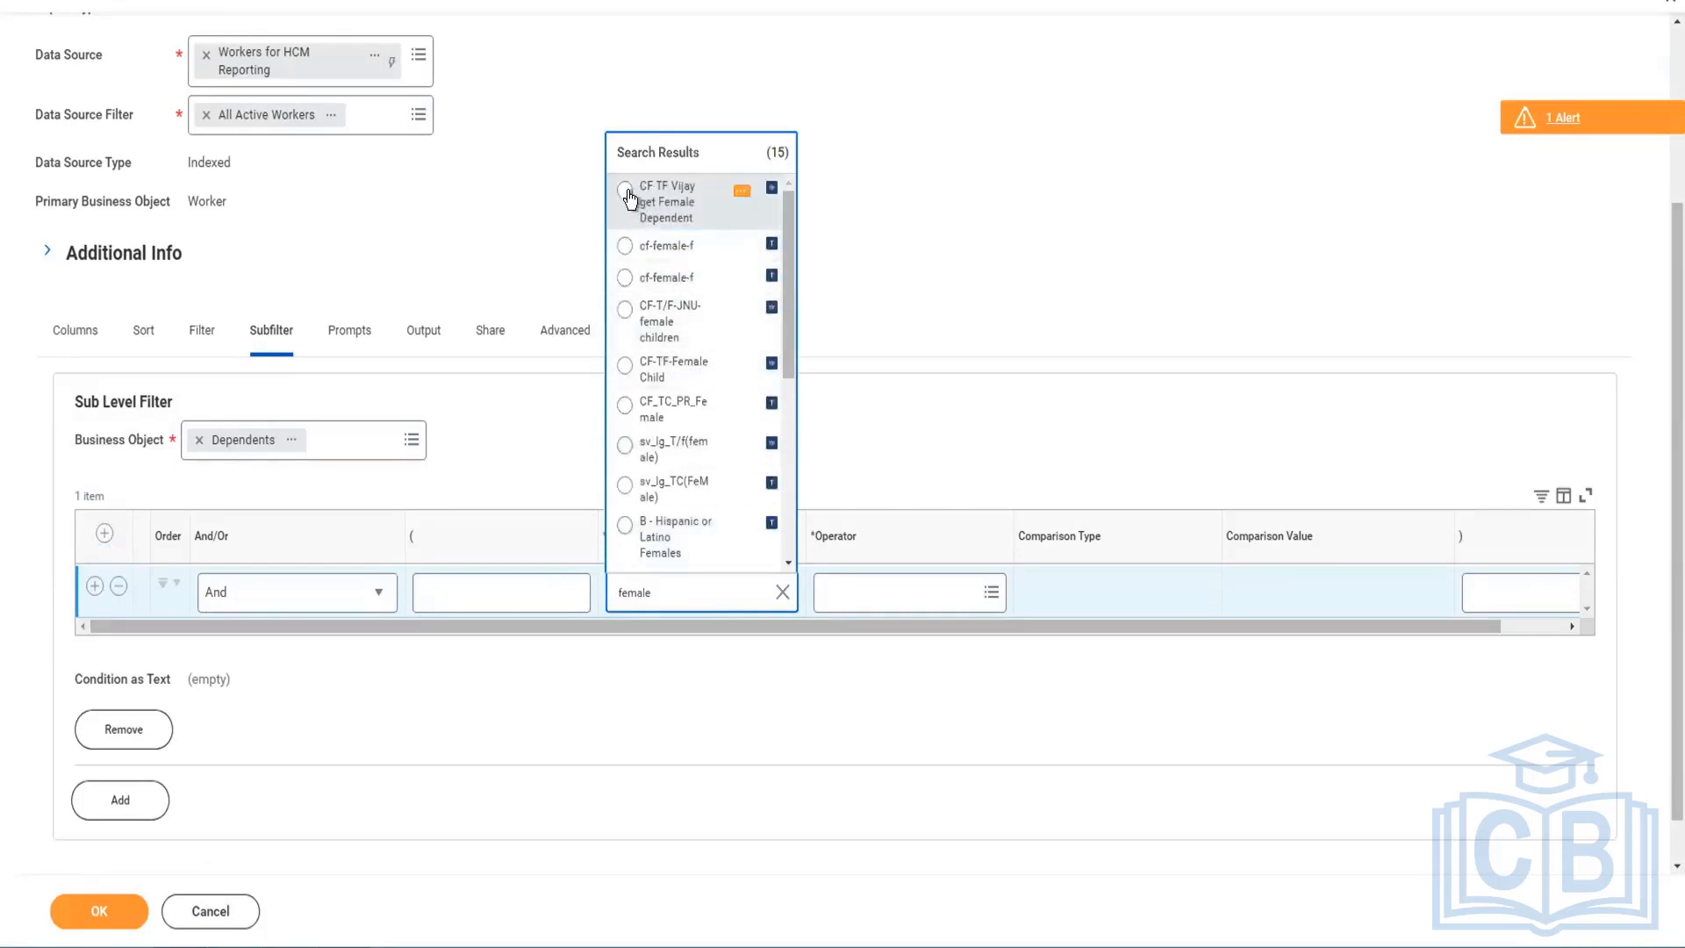
key("Return")
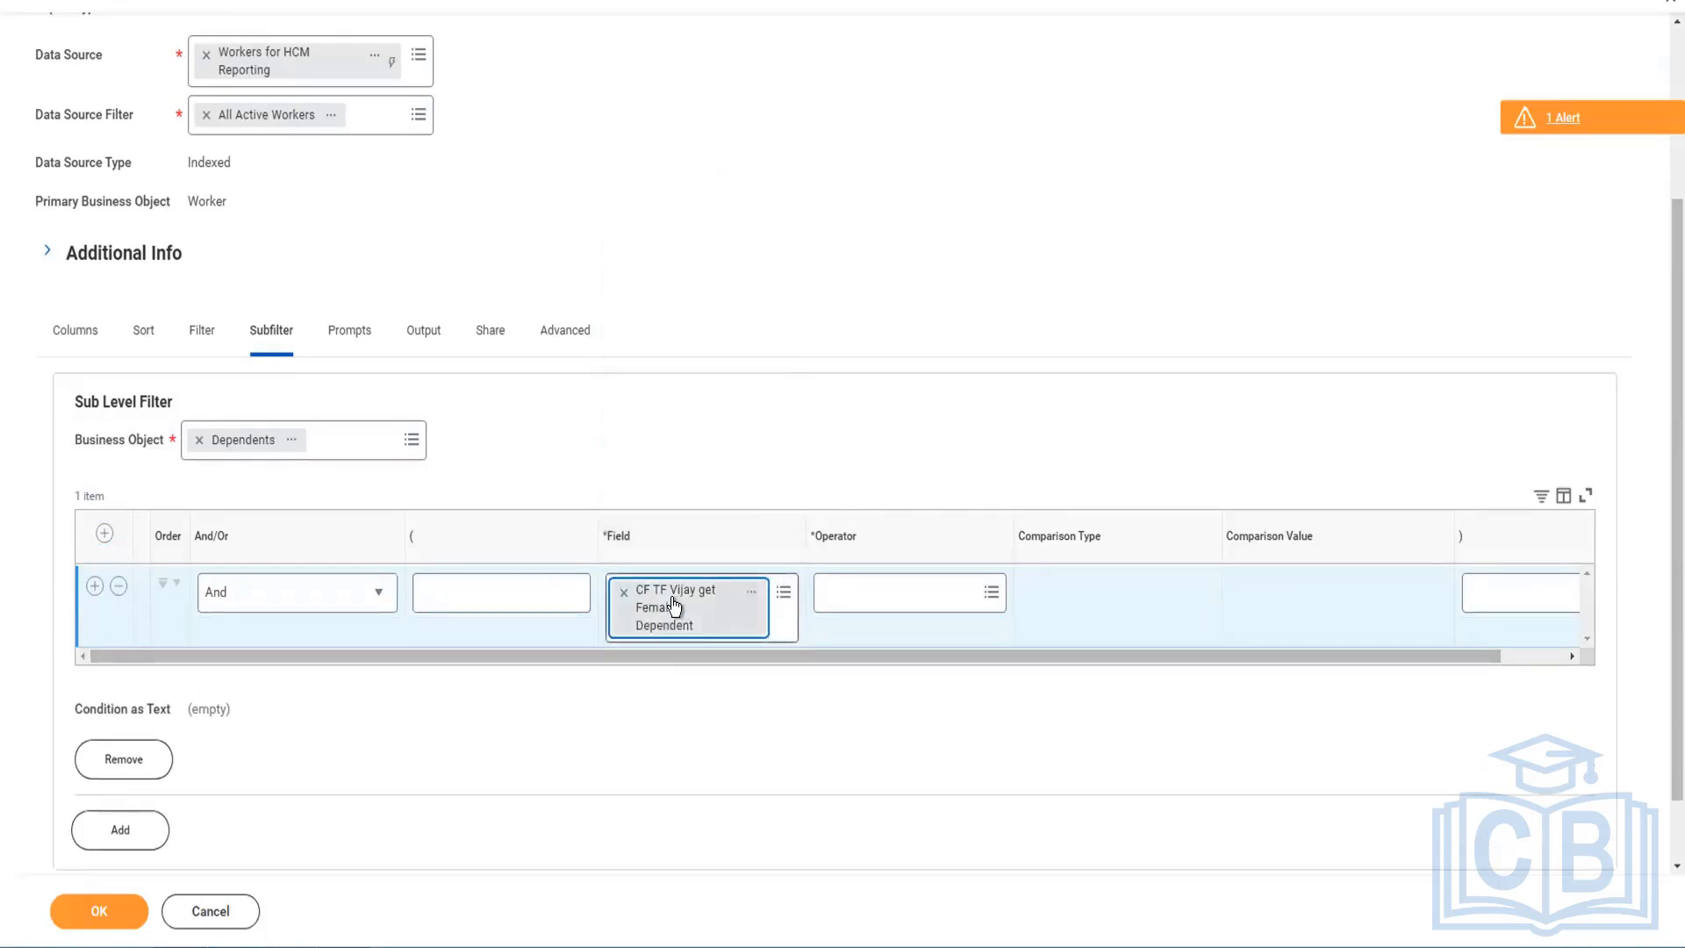
Step: View the female-dependent calculated field's definition separately, check the Gender field used in its condition, and return to the report
right_click(711, 622)
left_click(711, 619)
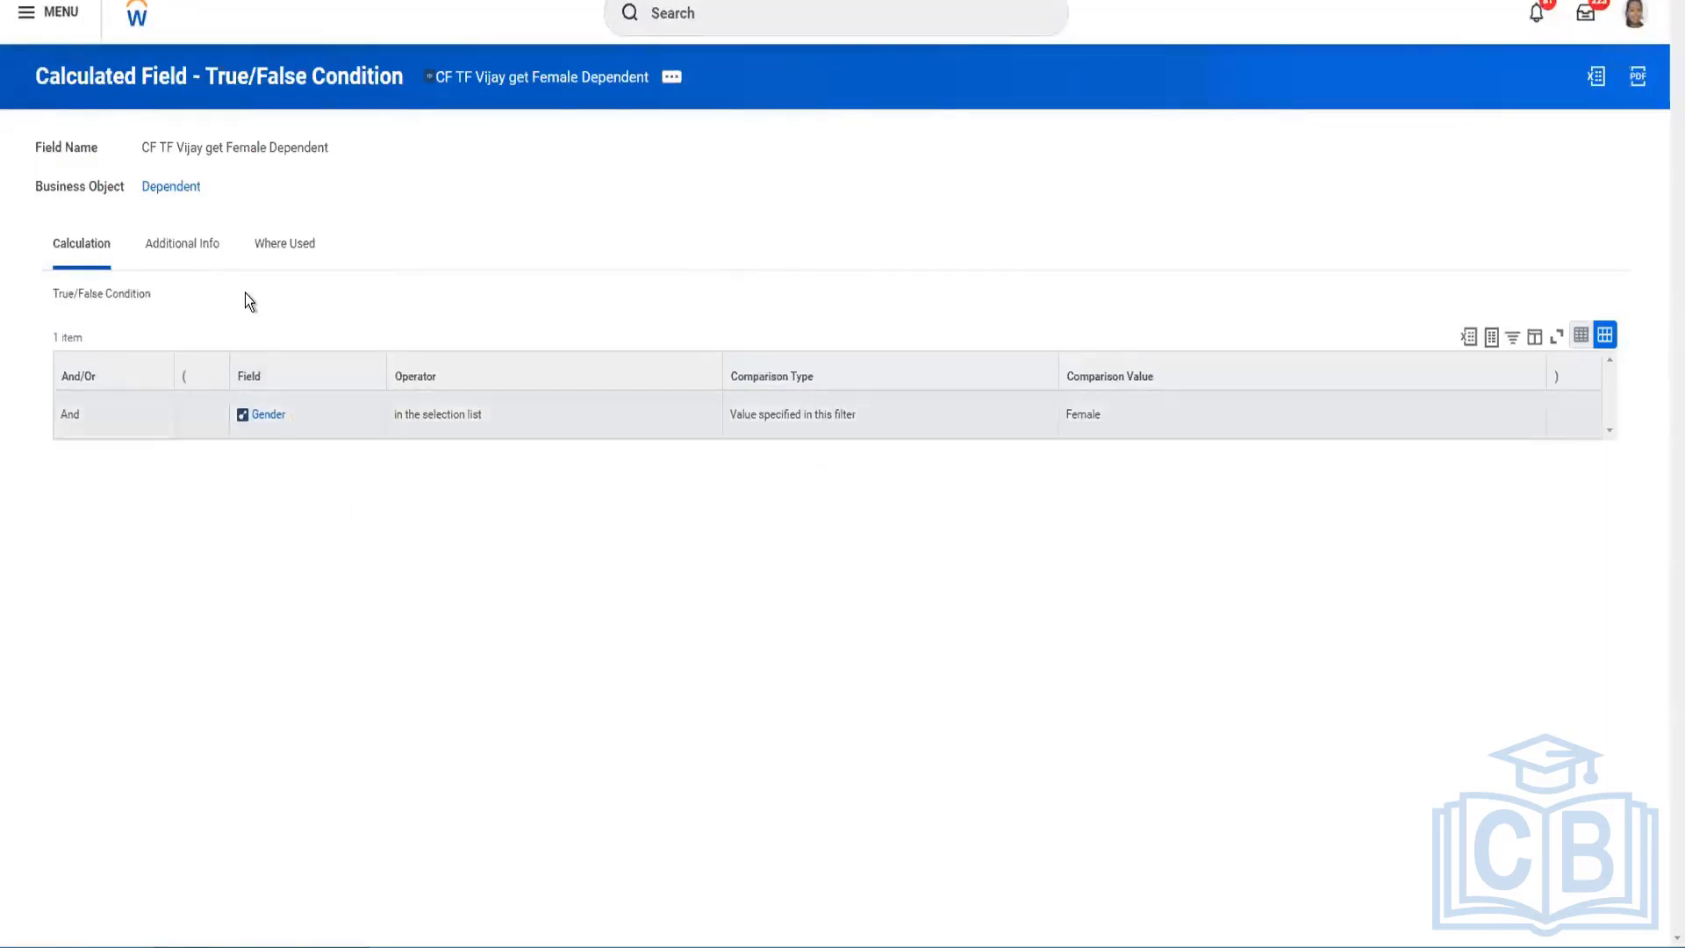
left_click(211, 246)
left_click(298, 418)
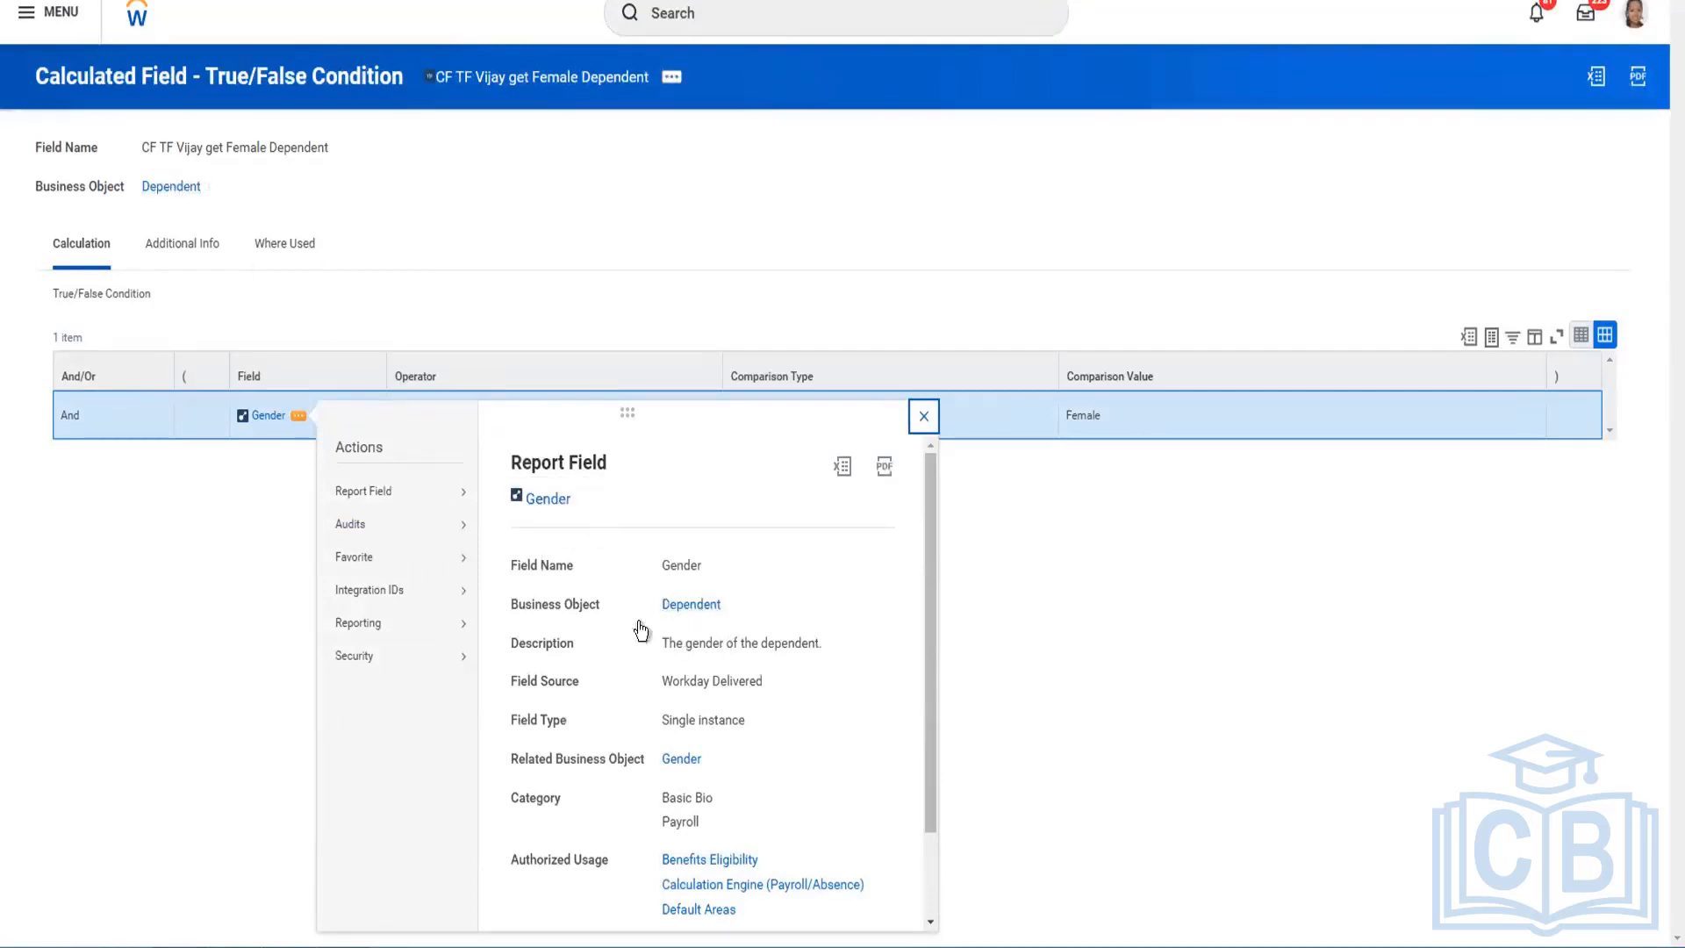
left_click(922, 422)
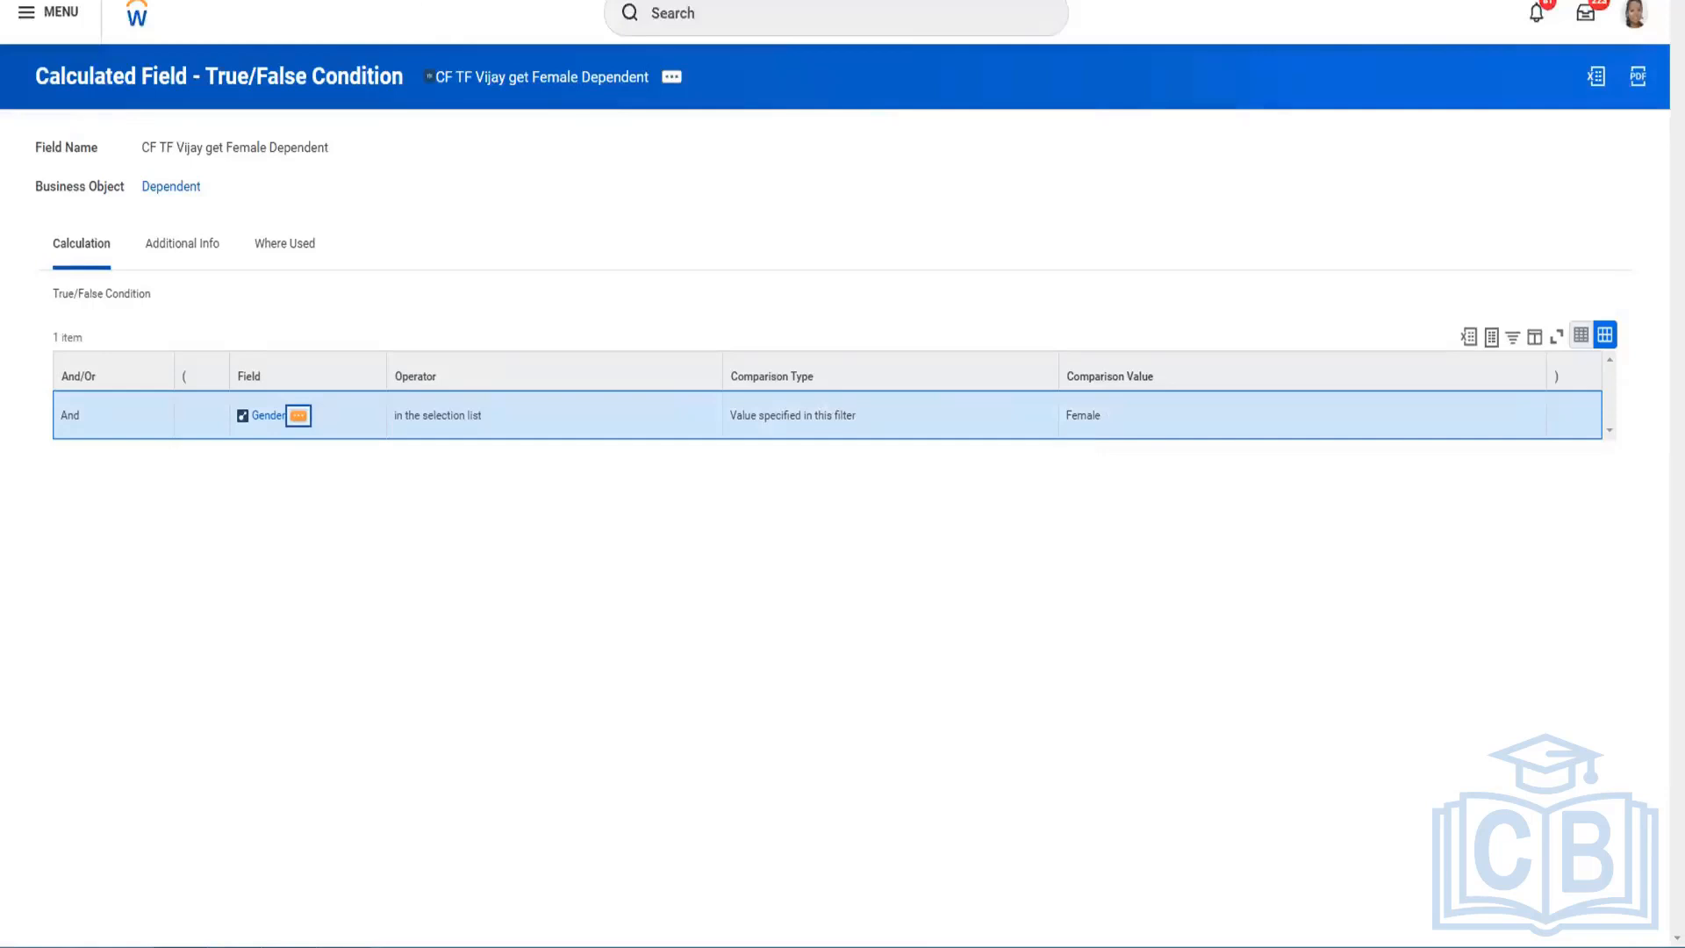
key("ctrl+shift+Tab")
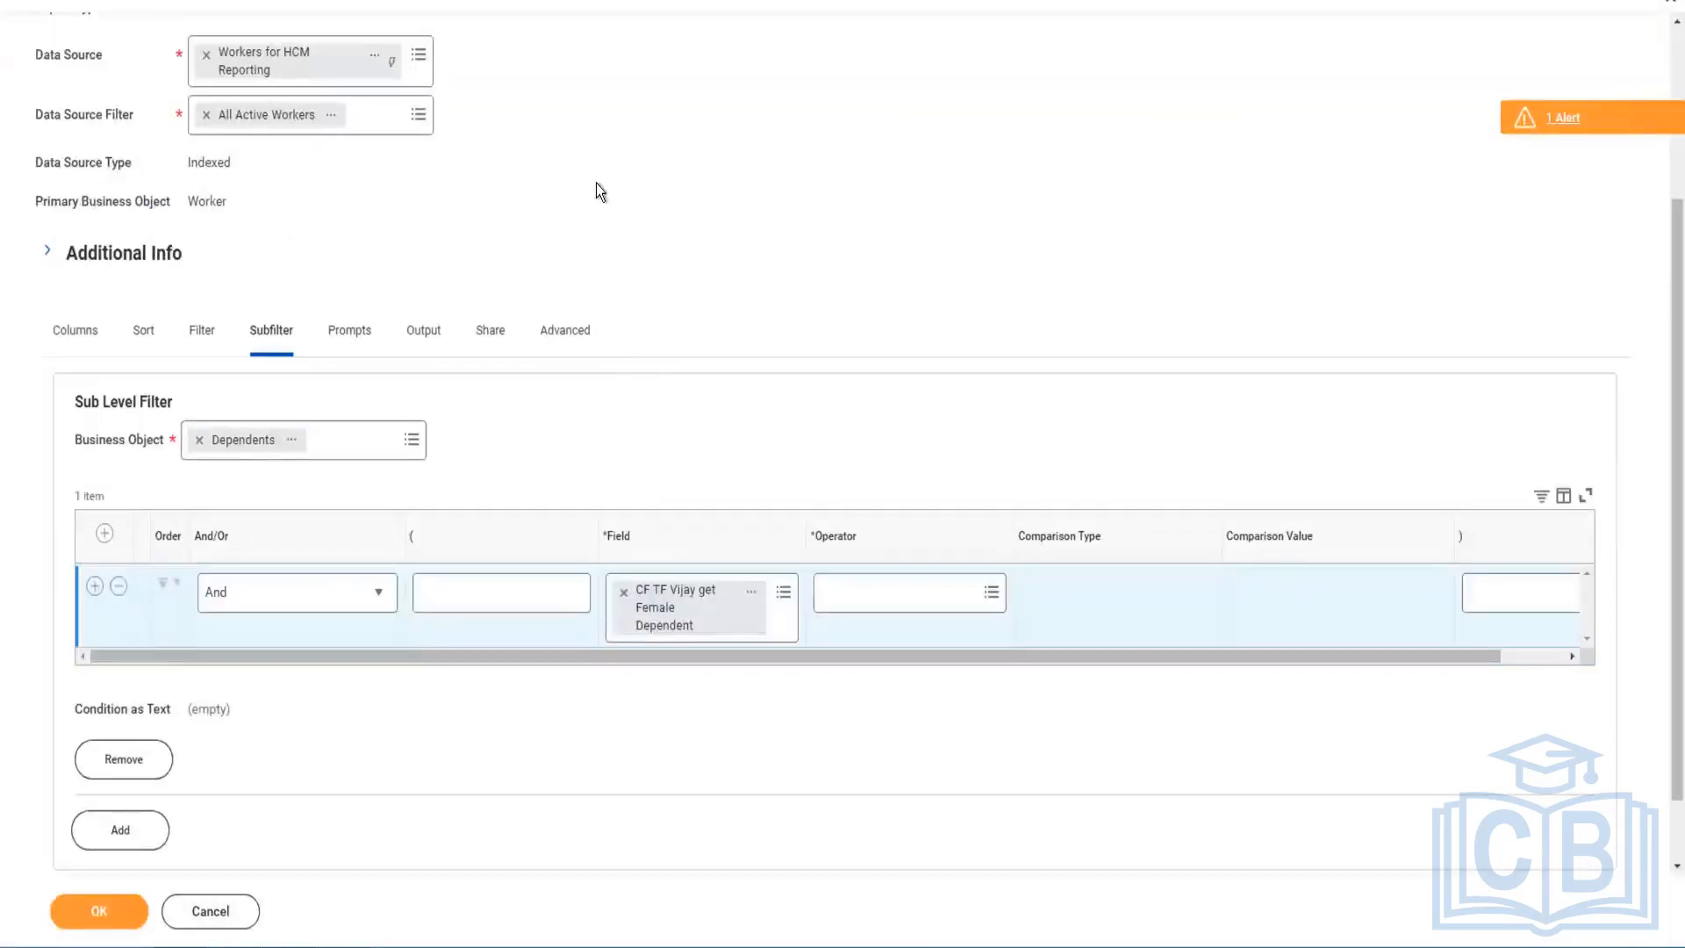
Step: Go back to the calculated field's definition and review its additional info and calculation
key("ctrl+Tab")
key("ctrl+shift+Tab")
scroll(667, 420, "down", 1)
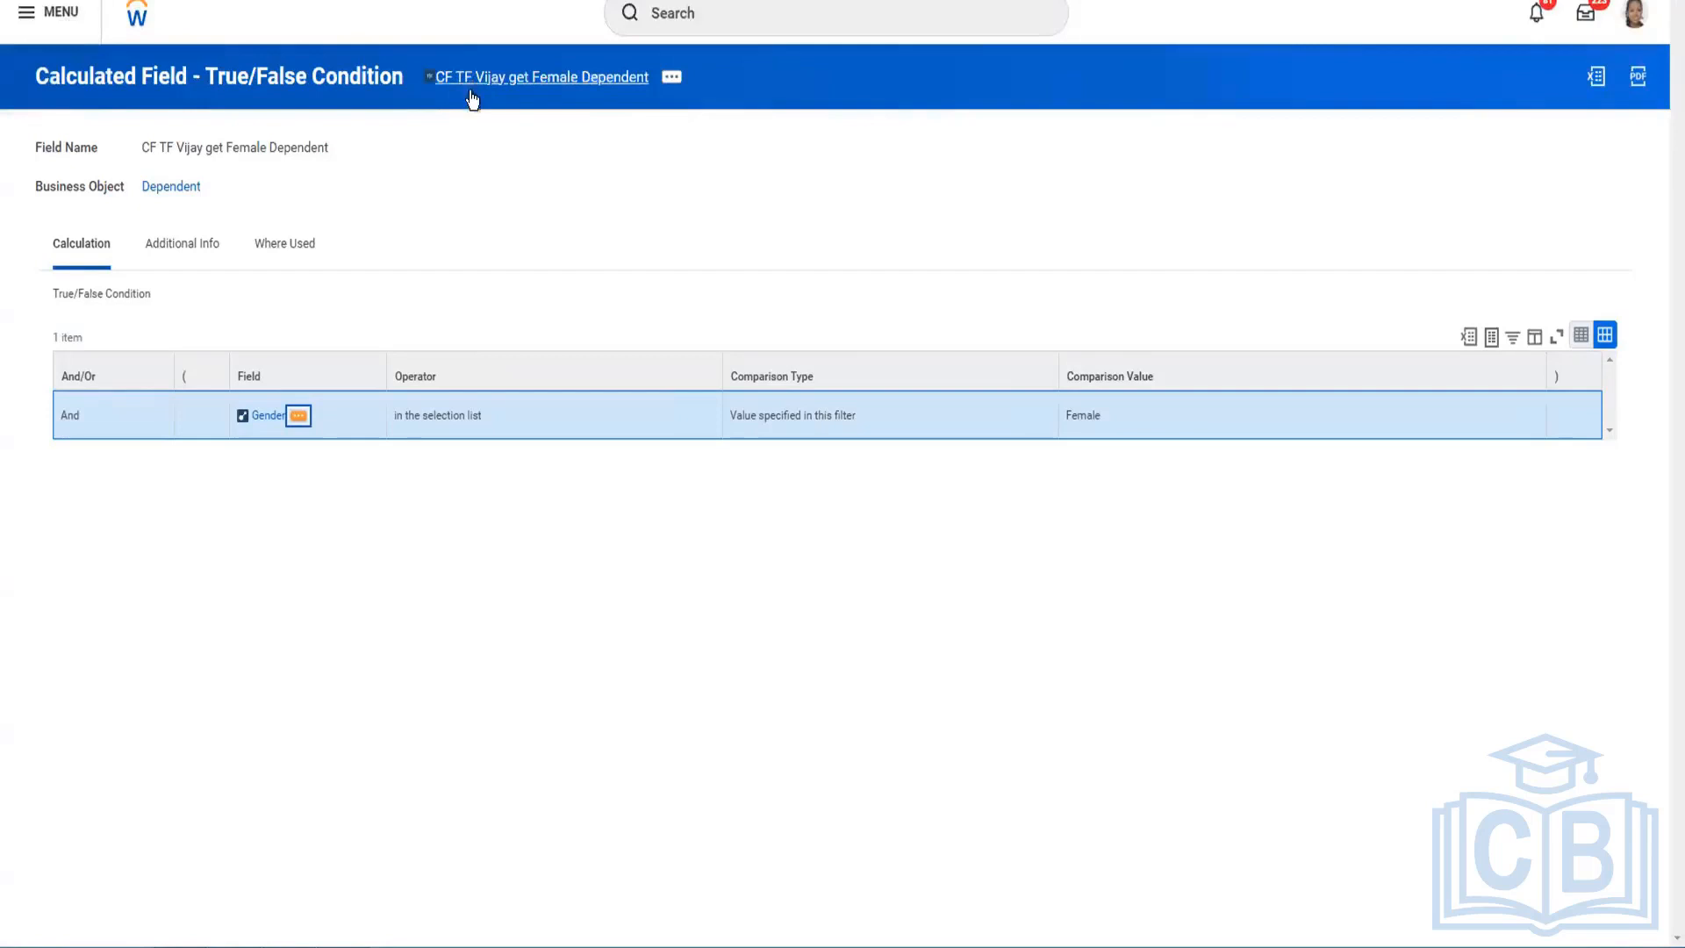
left_click(211, 245)
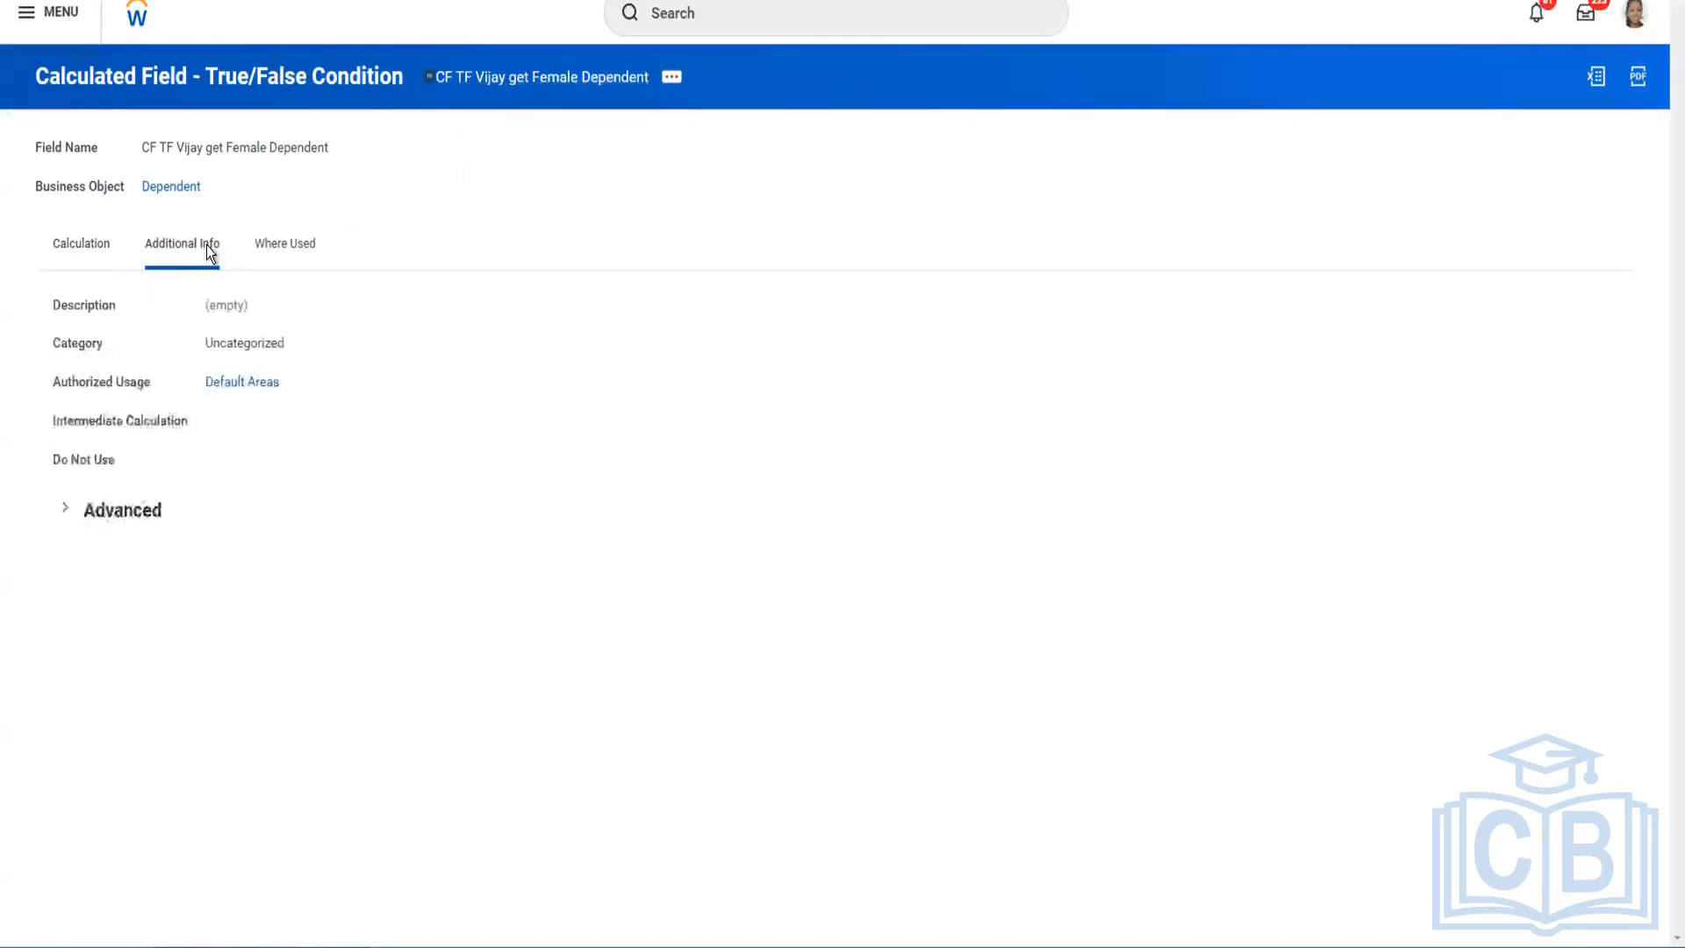
left_click(86, 246)
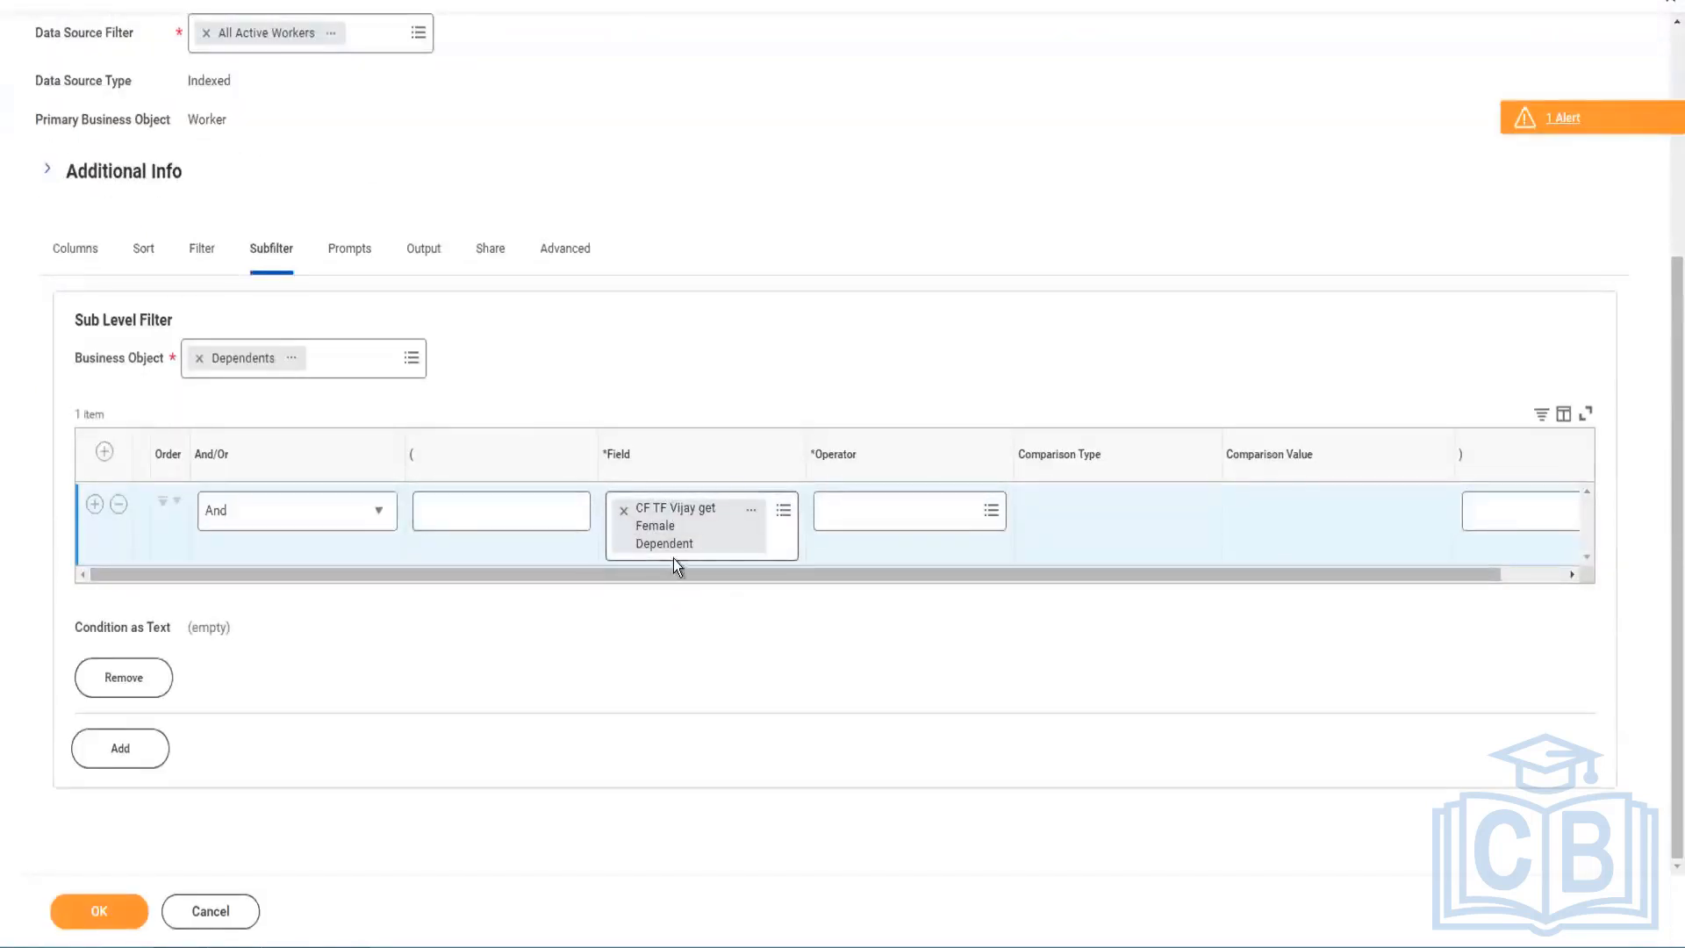
Step: Set the subfilter condition's operator to equal to and select true as its comparison value
left_click(965, 510)
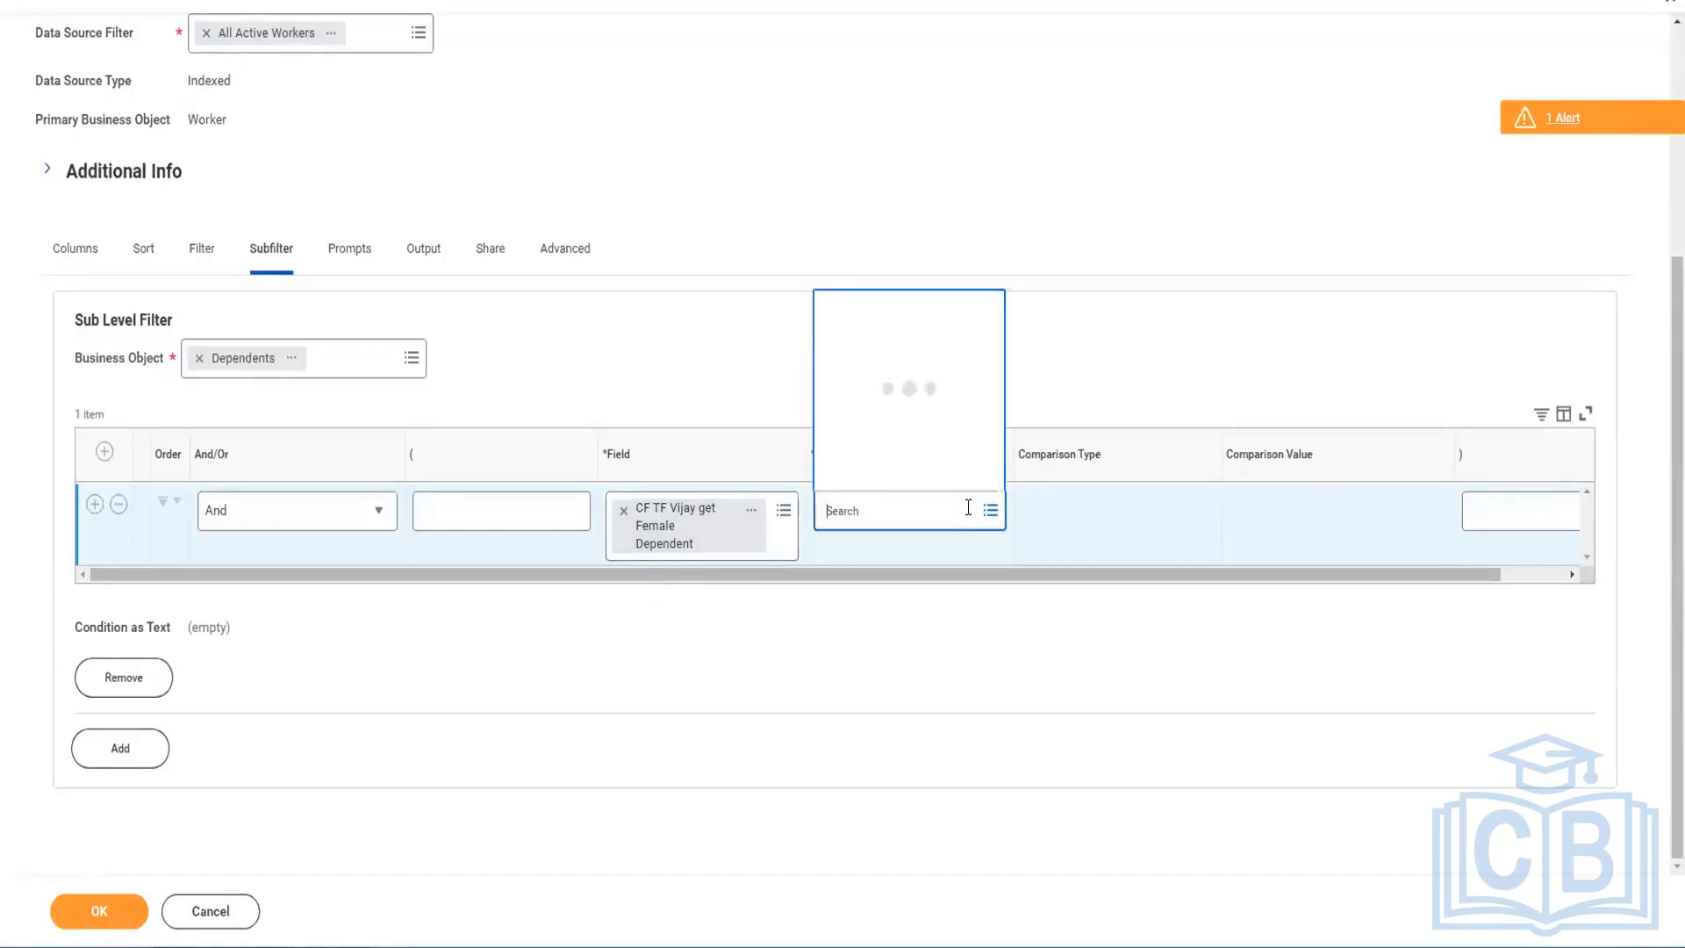
left_click(856, 477)
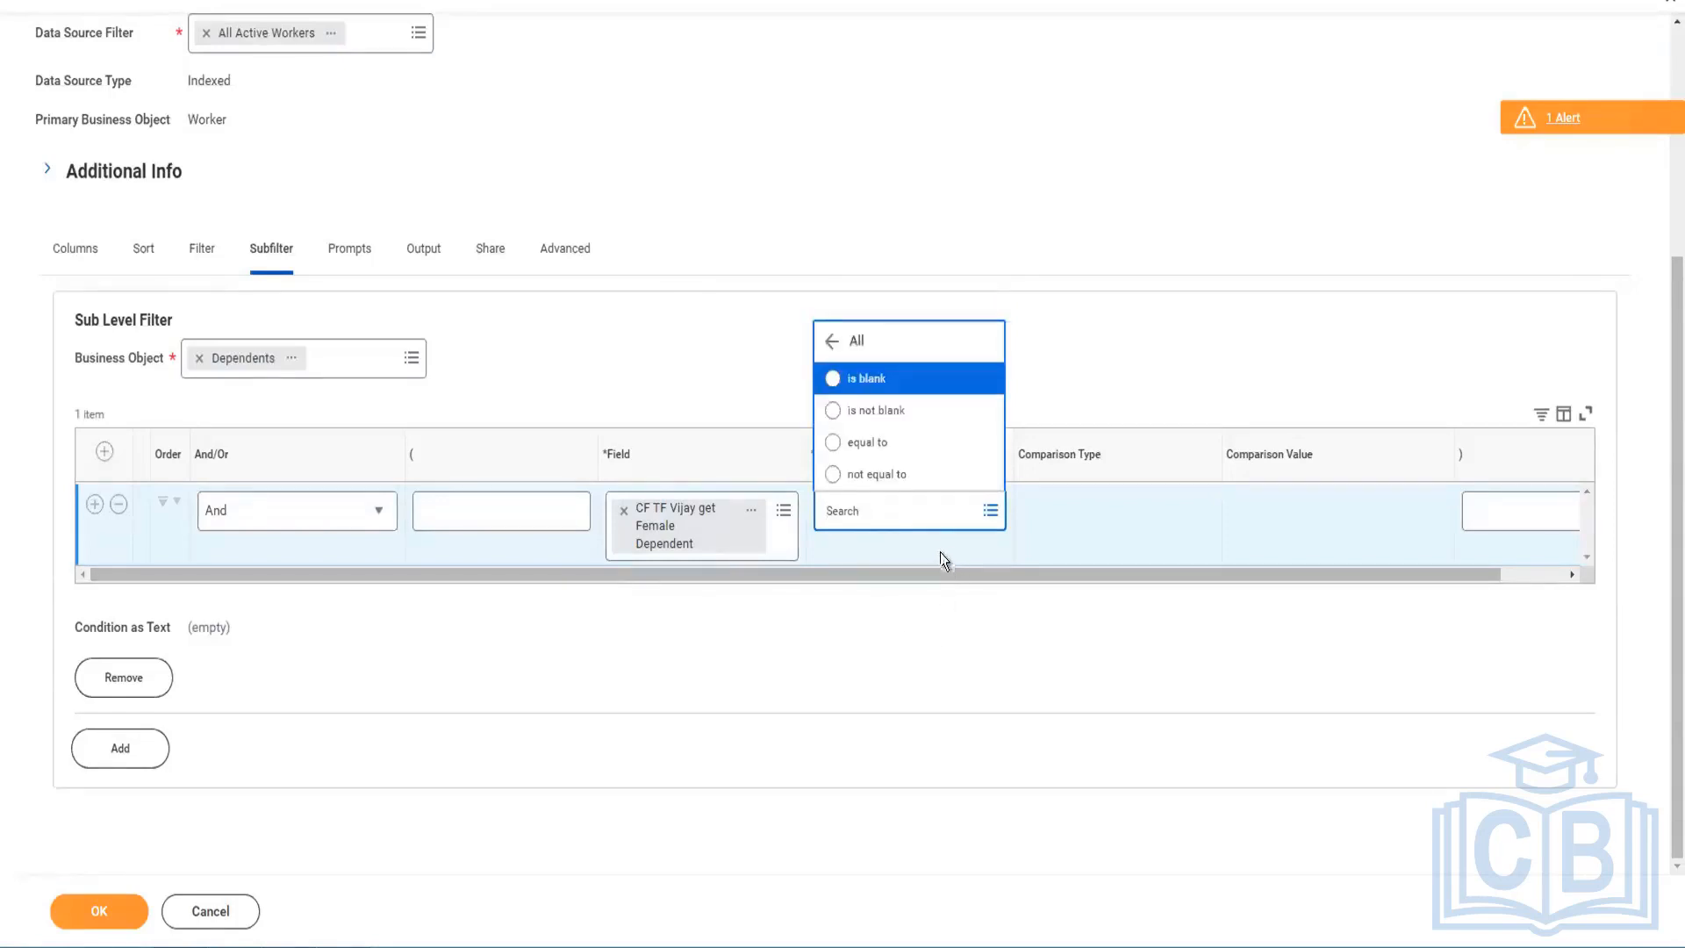
left_click(834, 443)
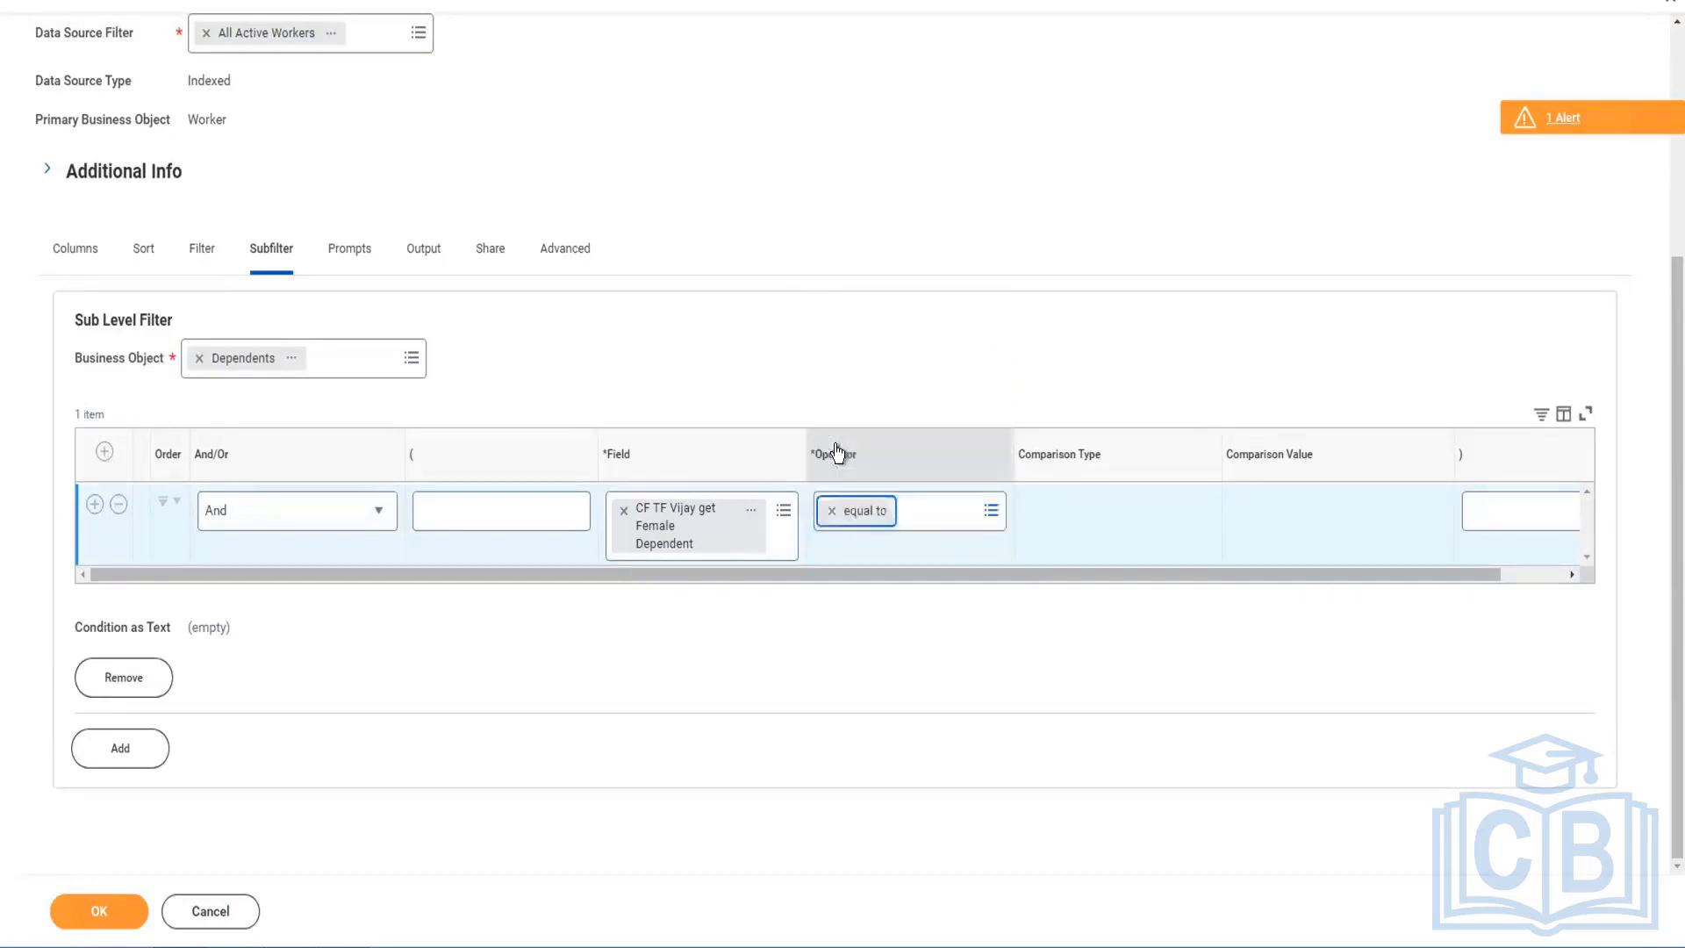
left_click(1243, 513)
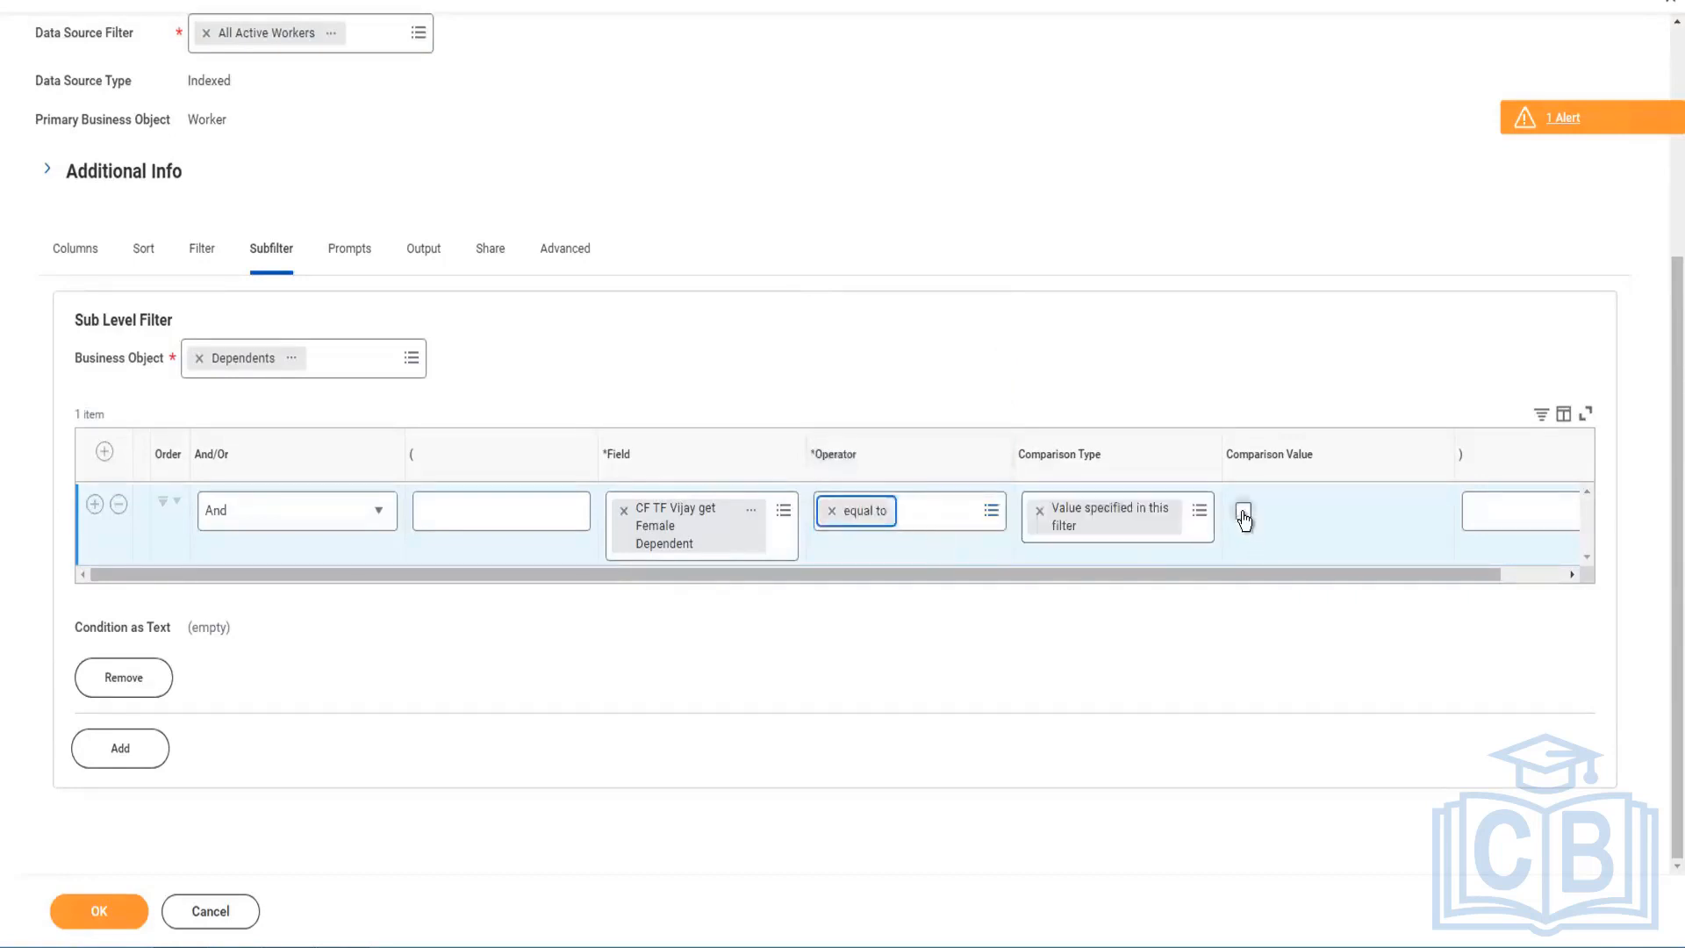
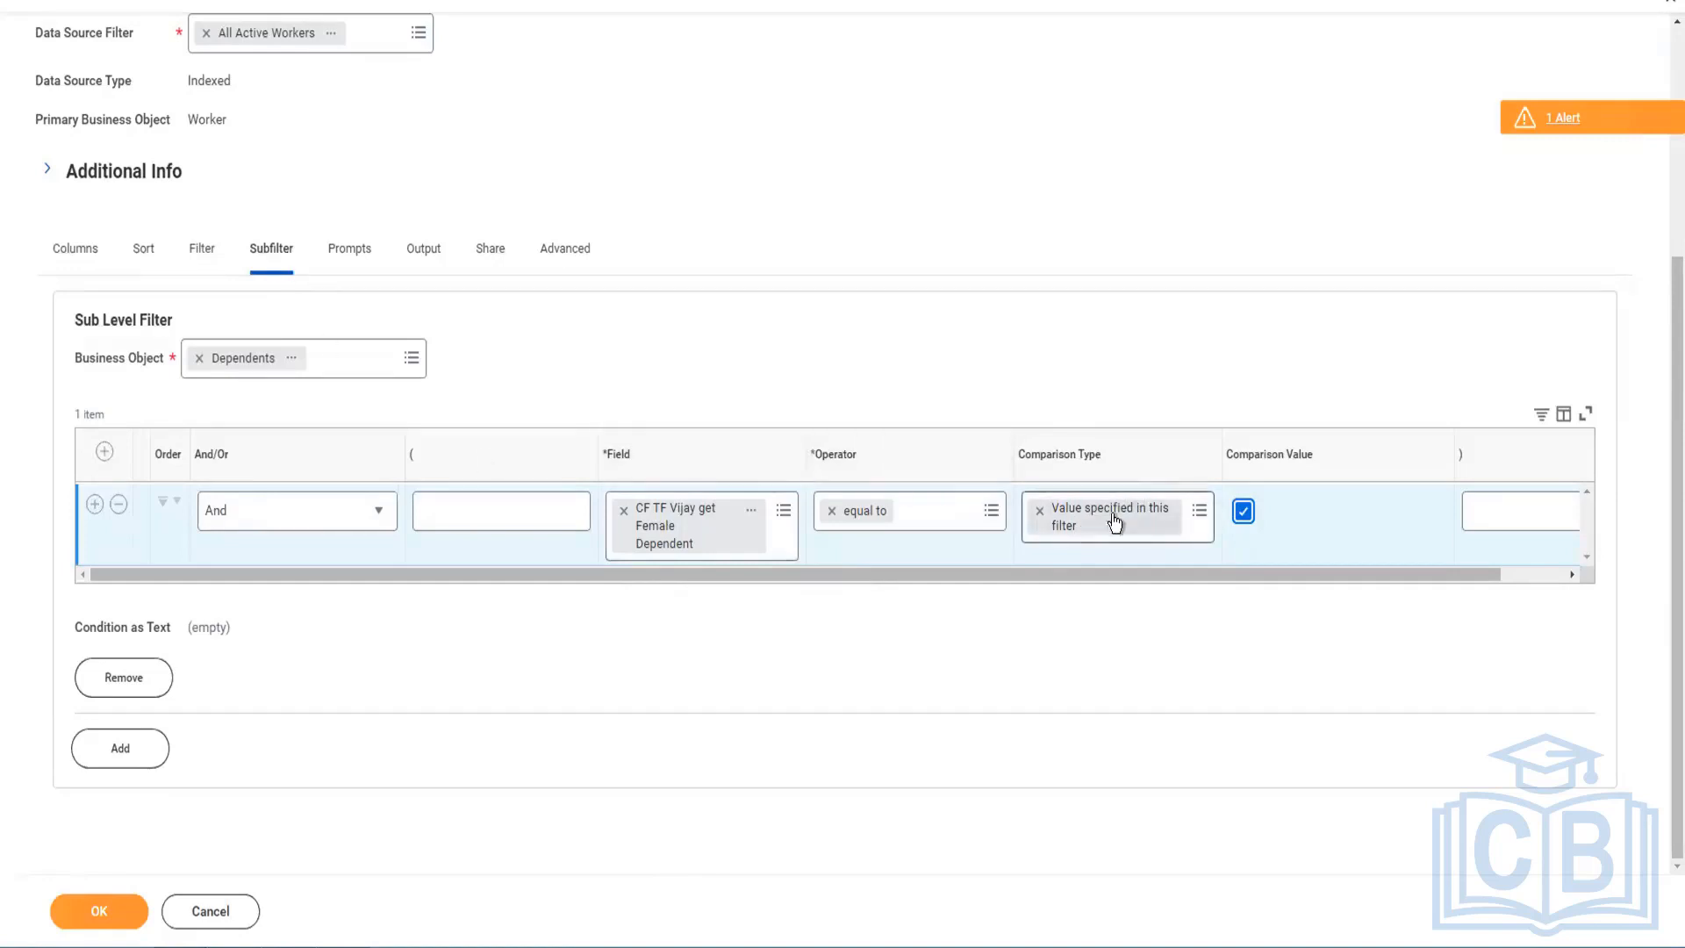
Step: Set the comparison type to prompt the user for the value and ignore the filter condition if unchecked, and save the report
left_click(1199, 513)
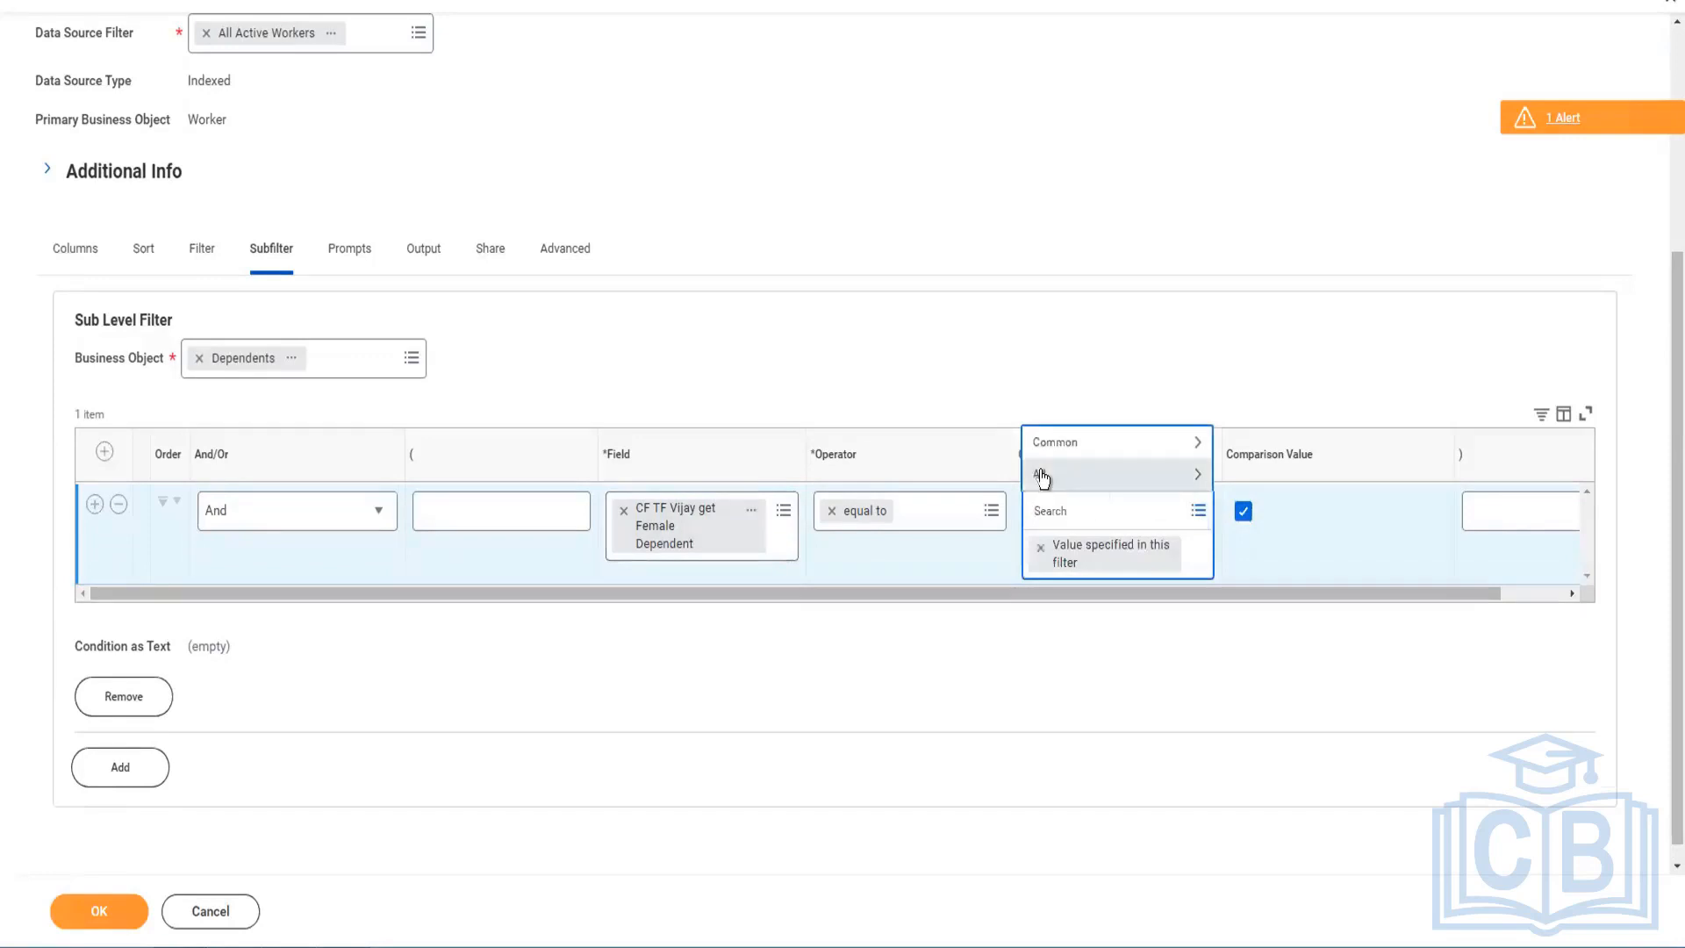
left_click(1043, 477)
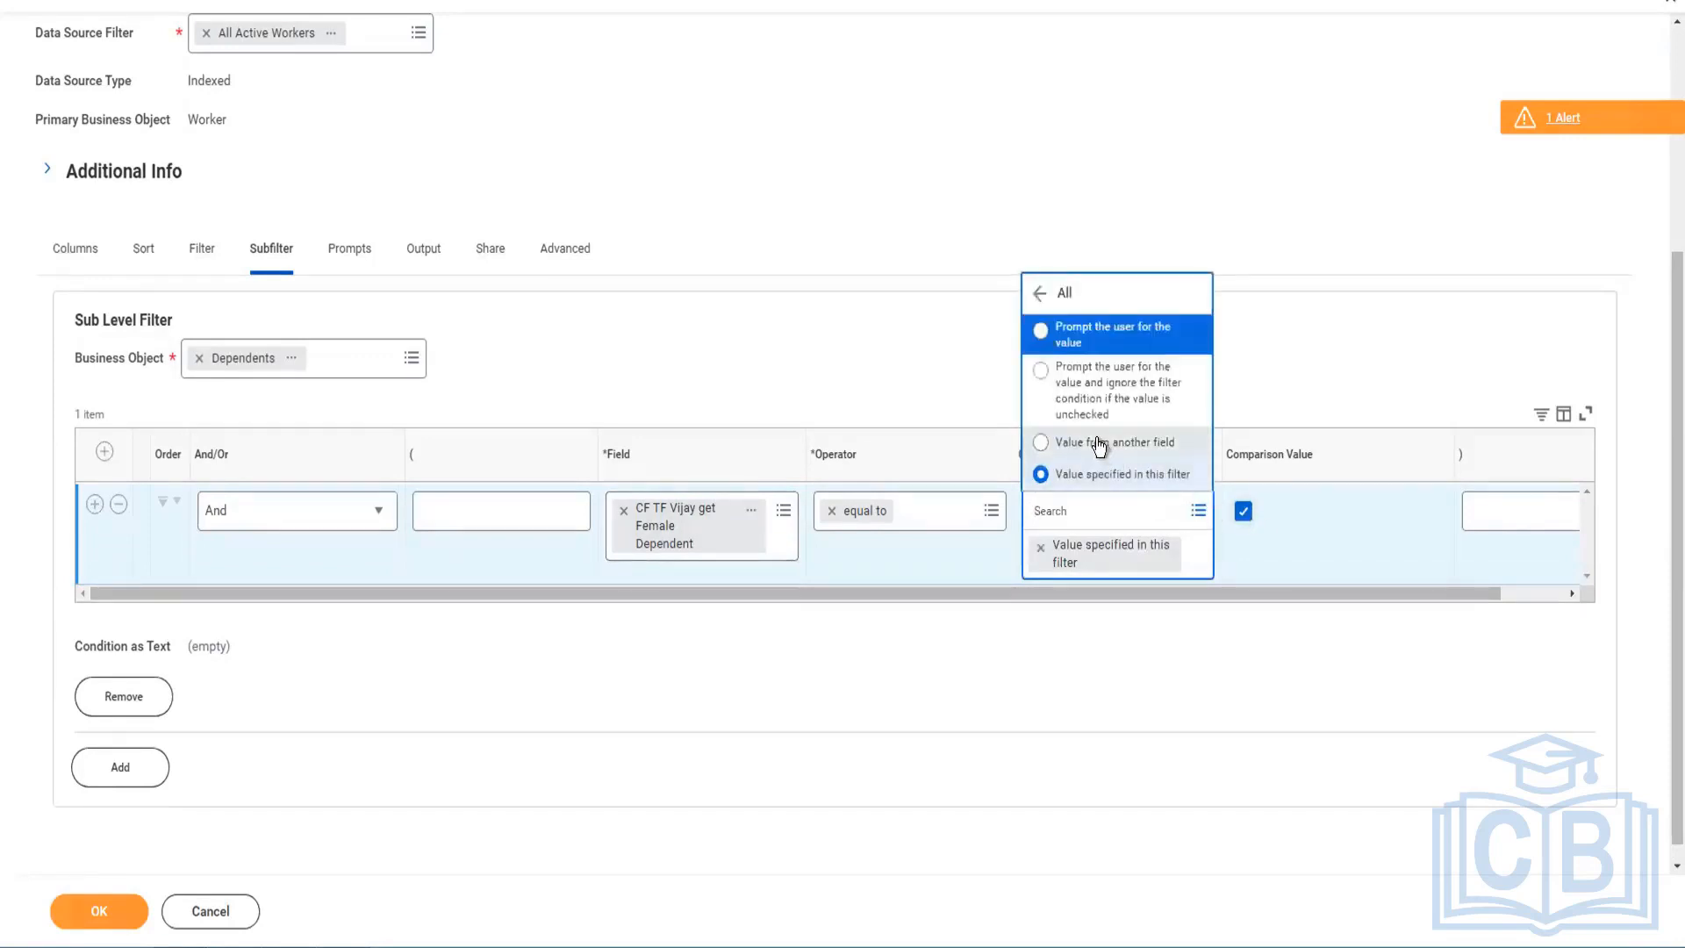
left_click(1085, 342)
left_click(1091, 391)
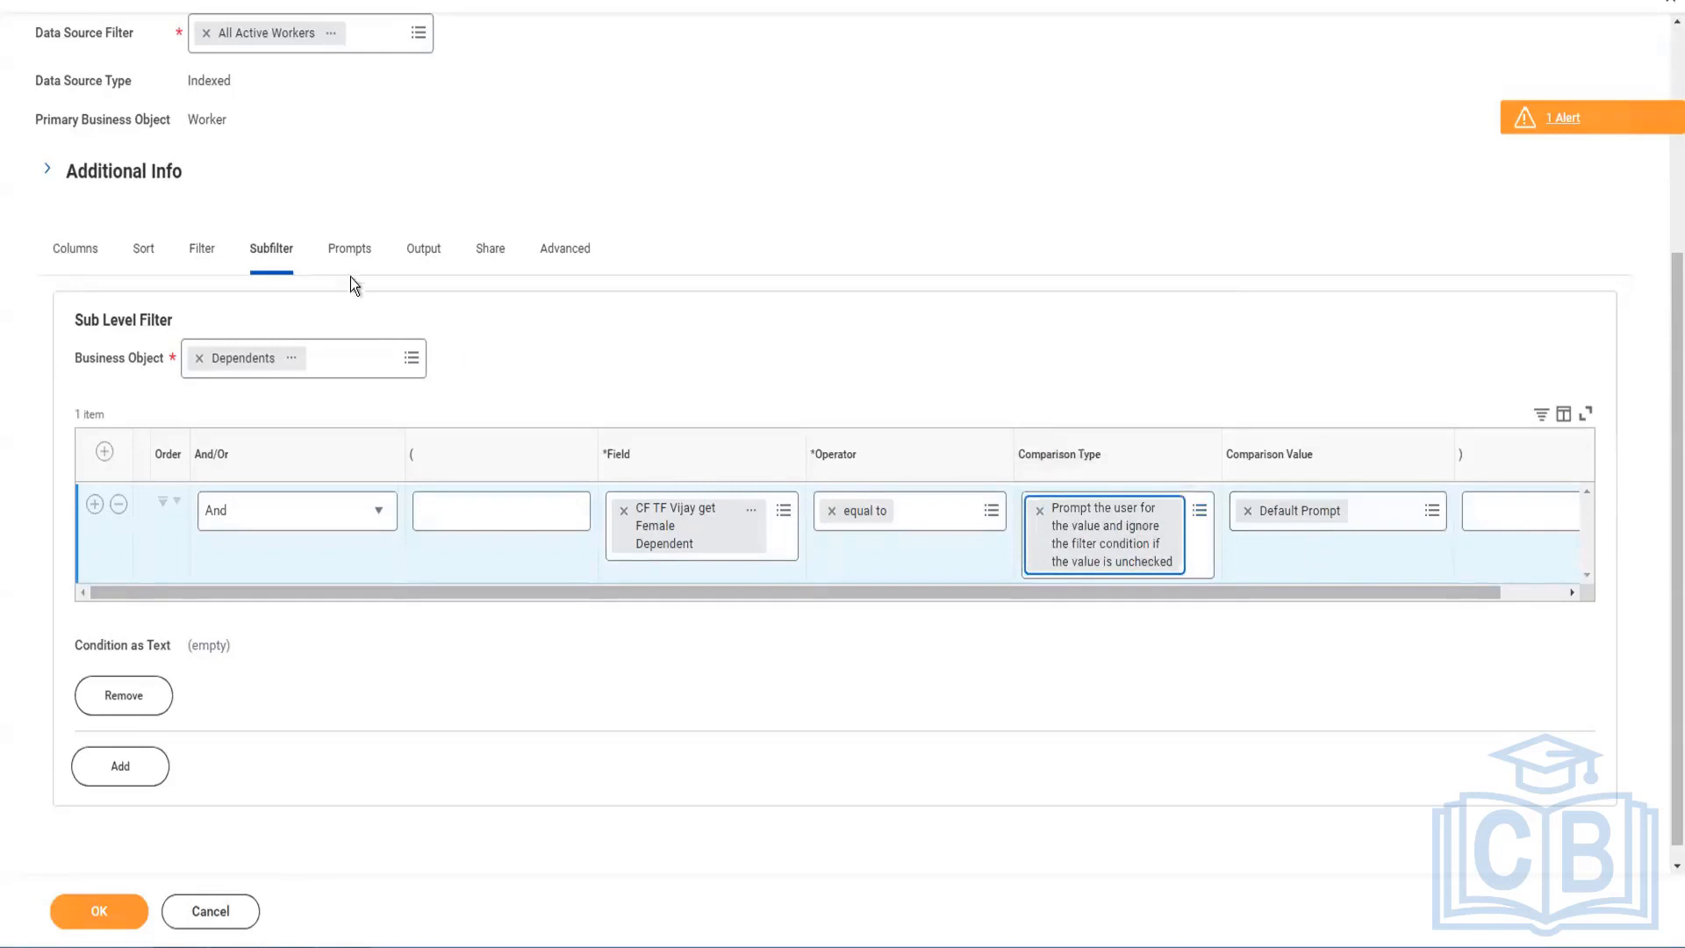
scroll(265, 792, "down", 1)
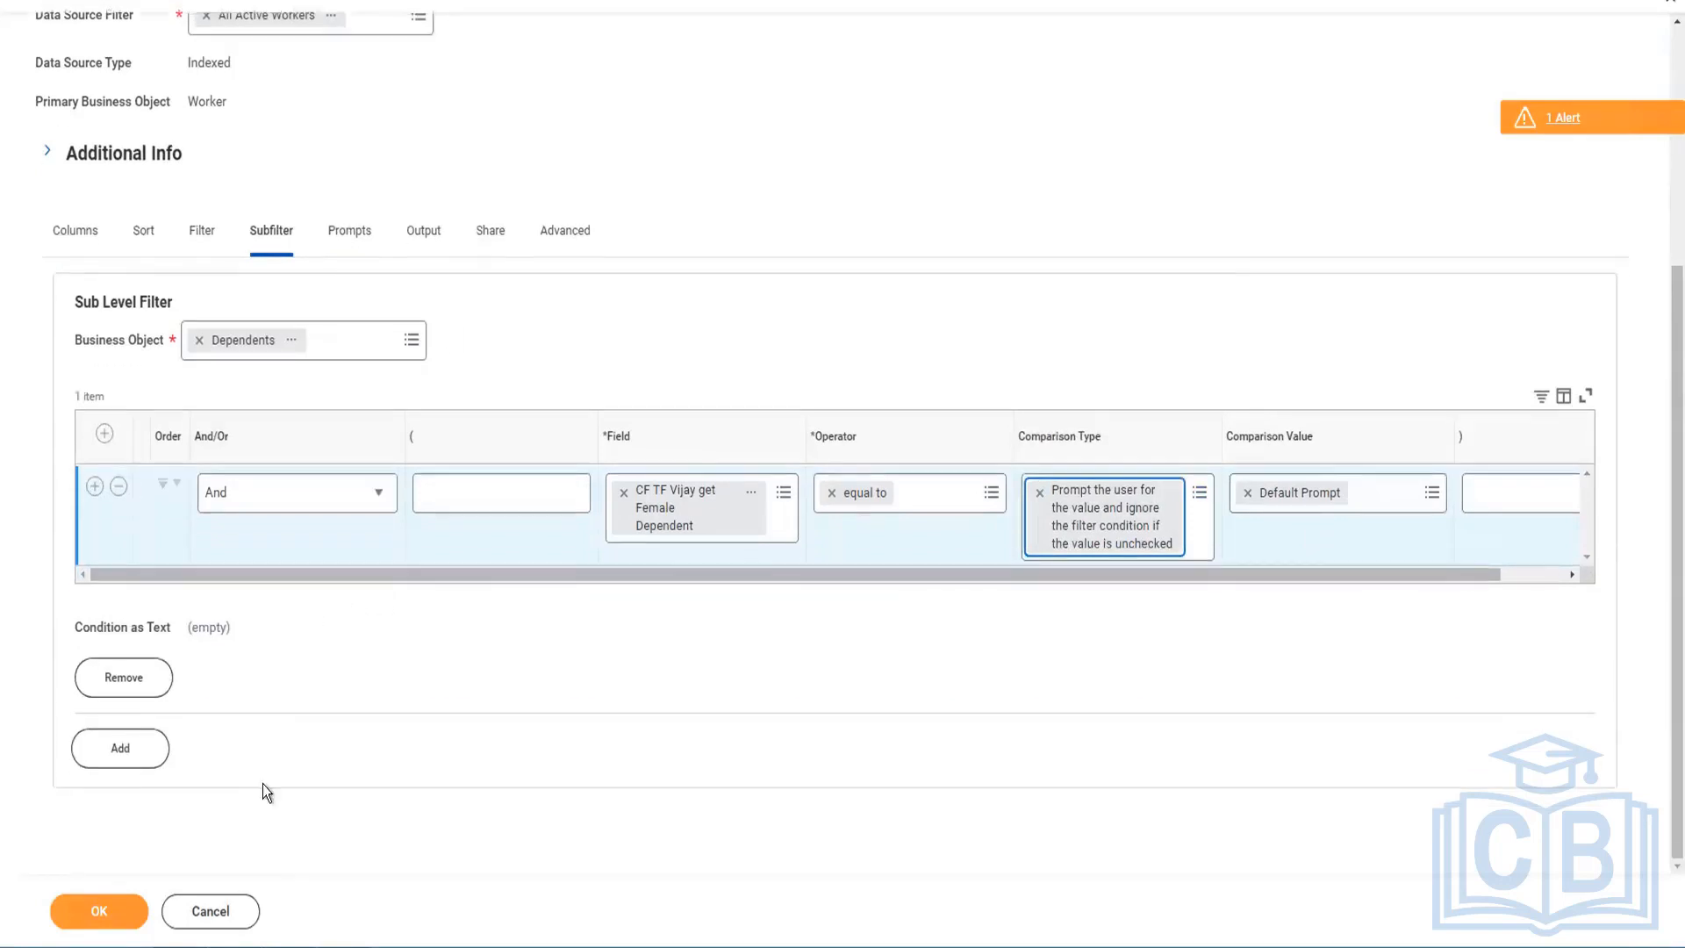
left_click(98, 913)
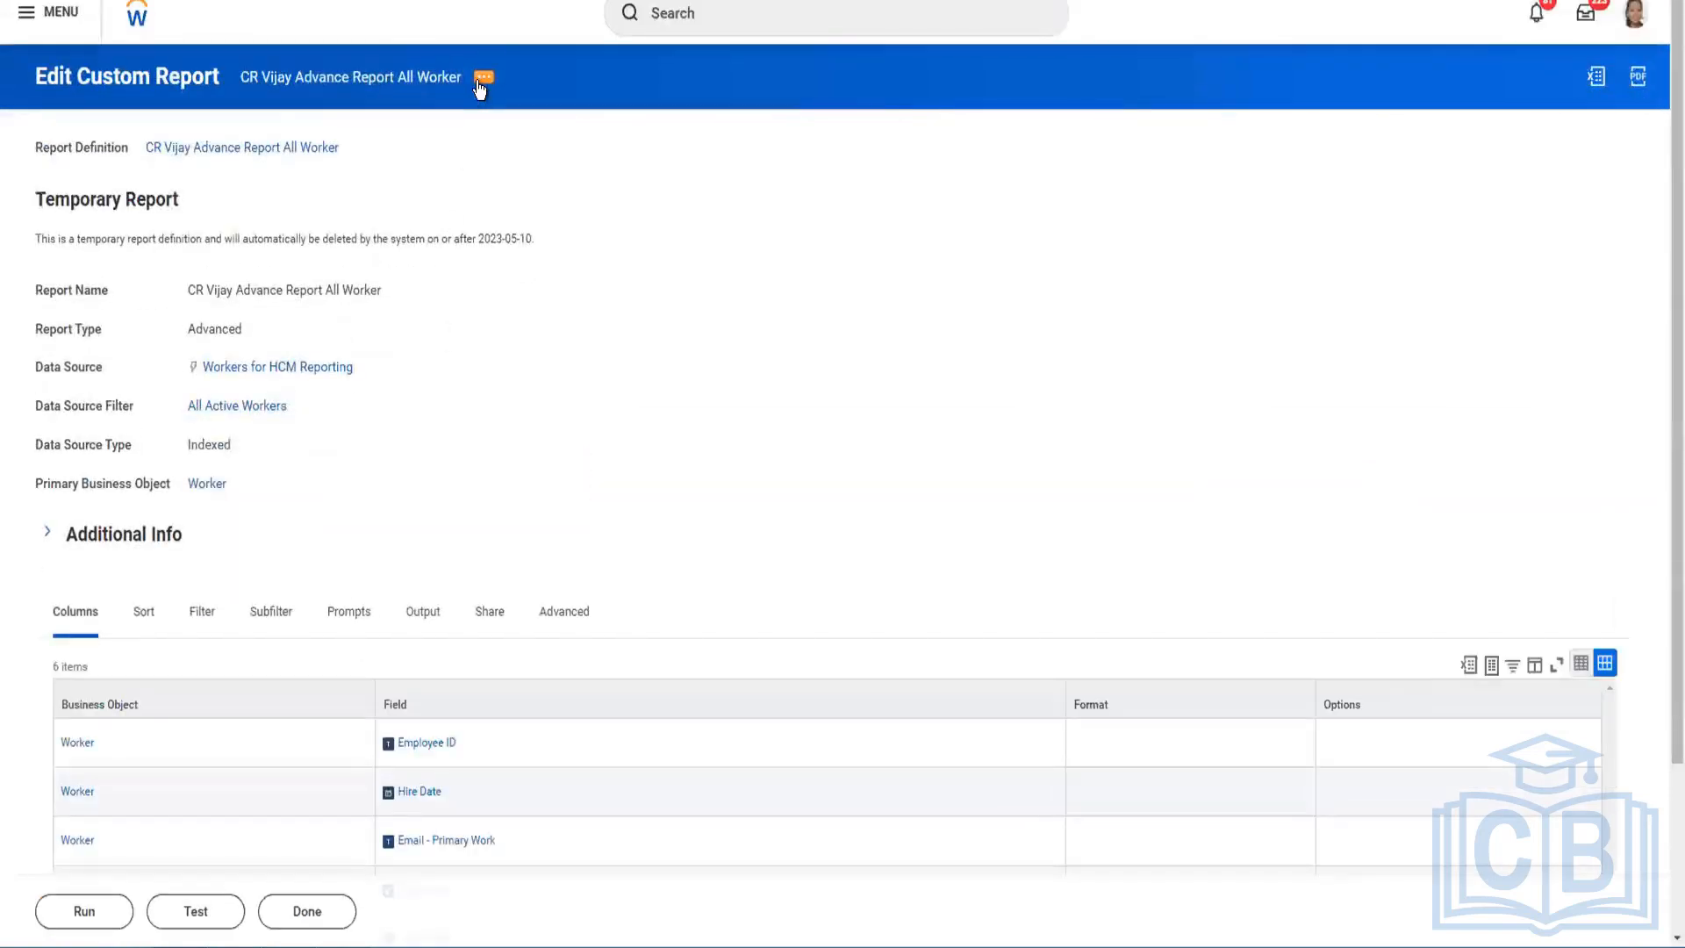
Step: Run the report with the female-dependent prompt selected
left_click(478, 84)
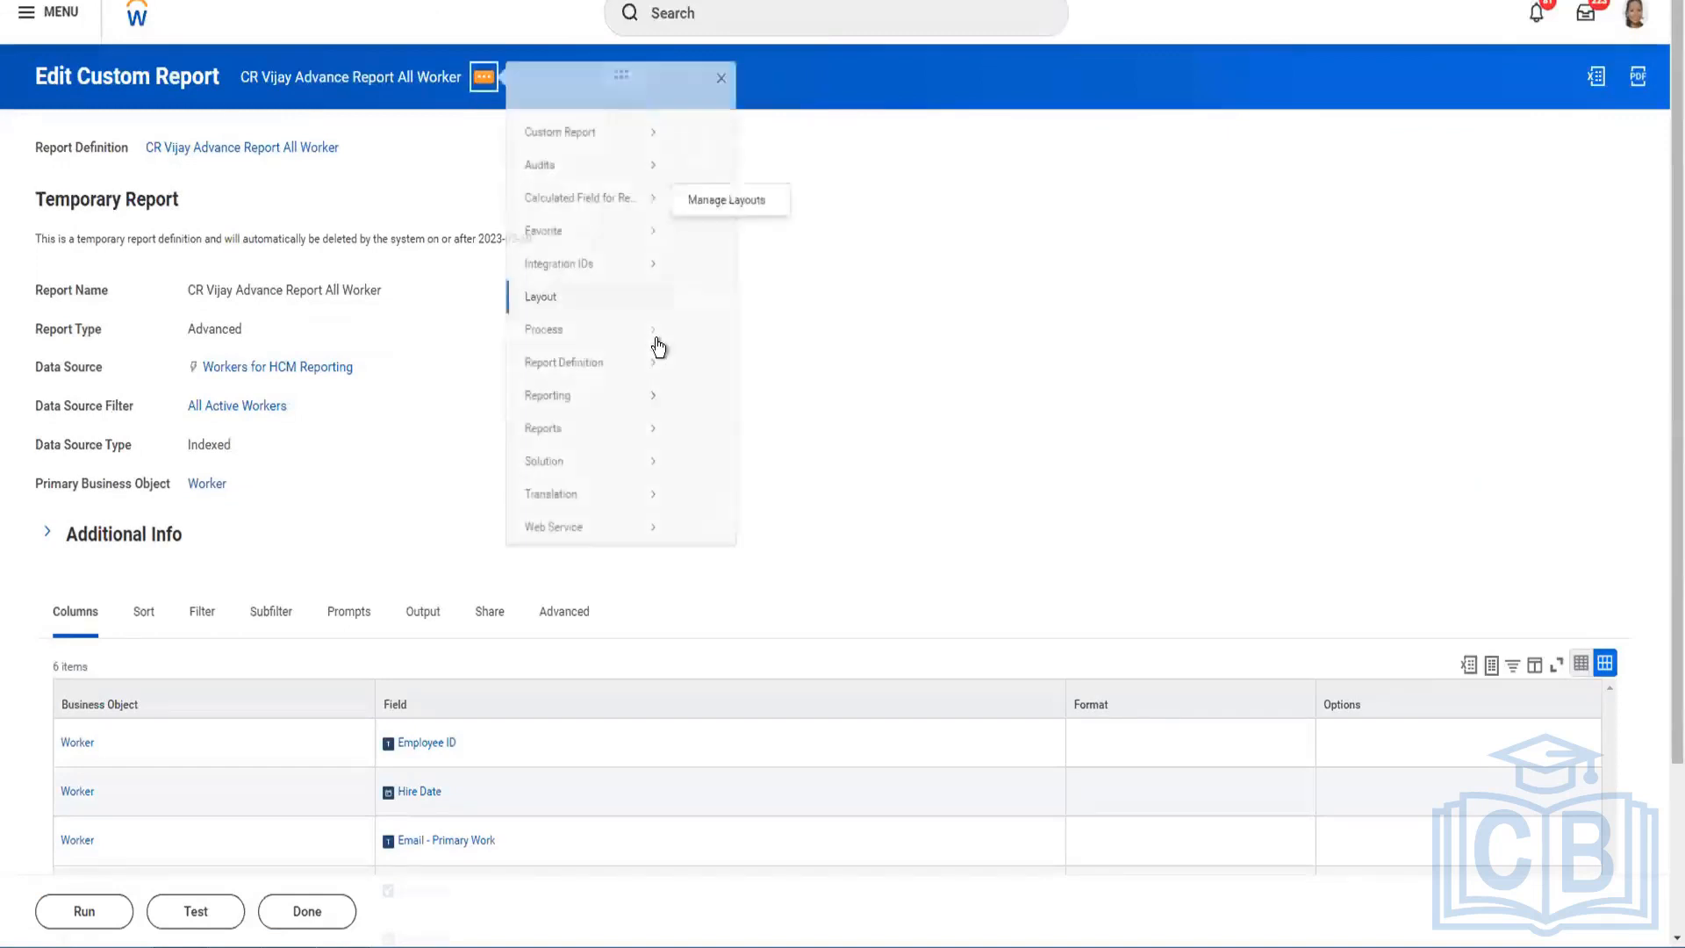
left_click(413, 181)
scroll(482, 434, "down", 2)
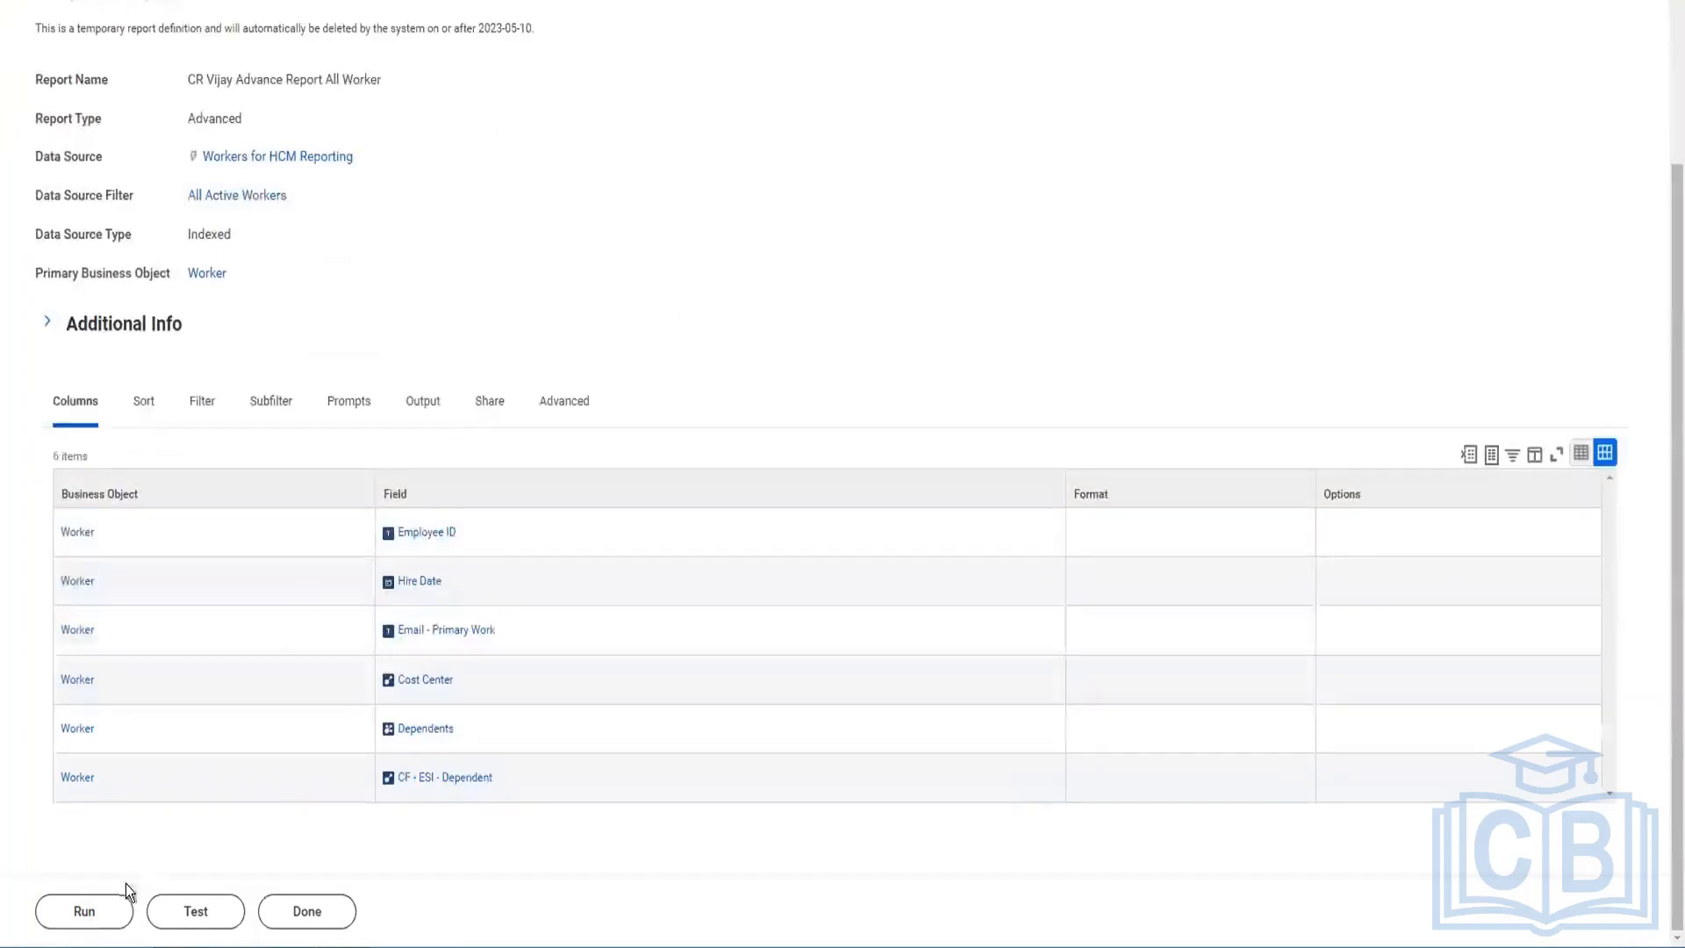
left_click(84, 911)
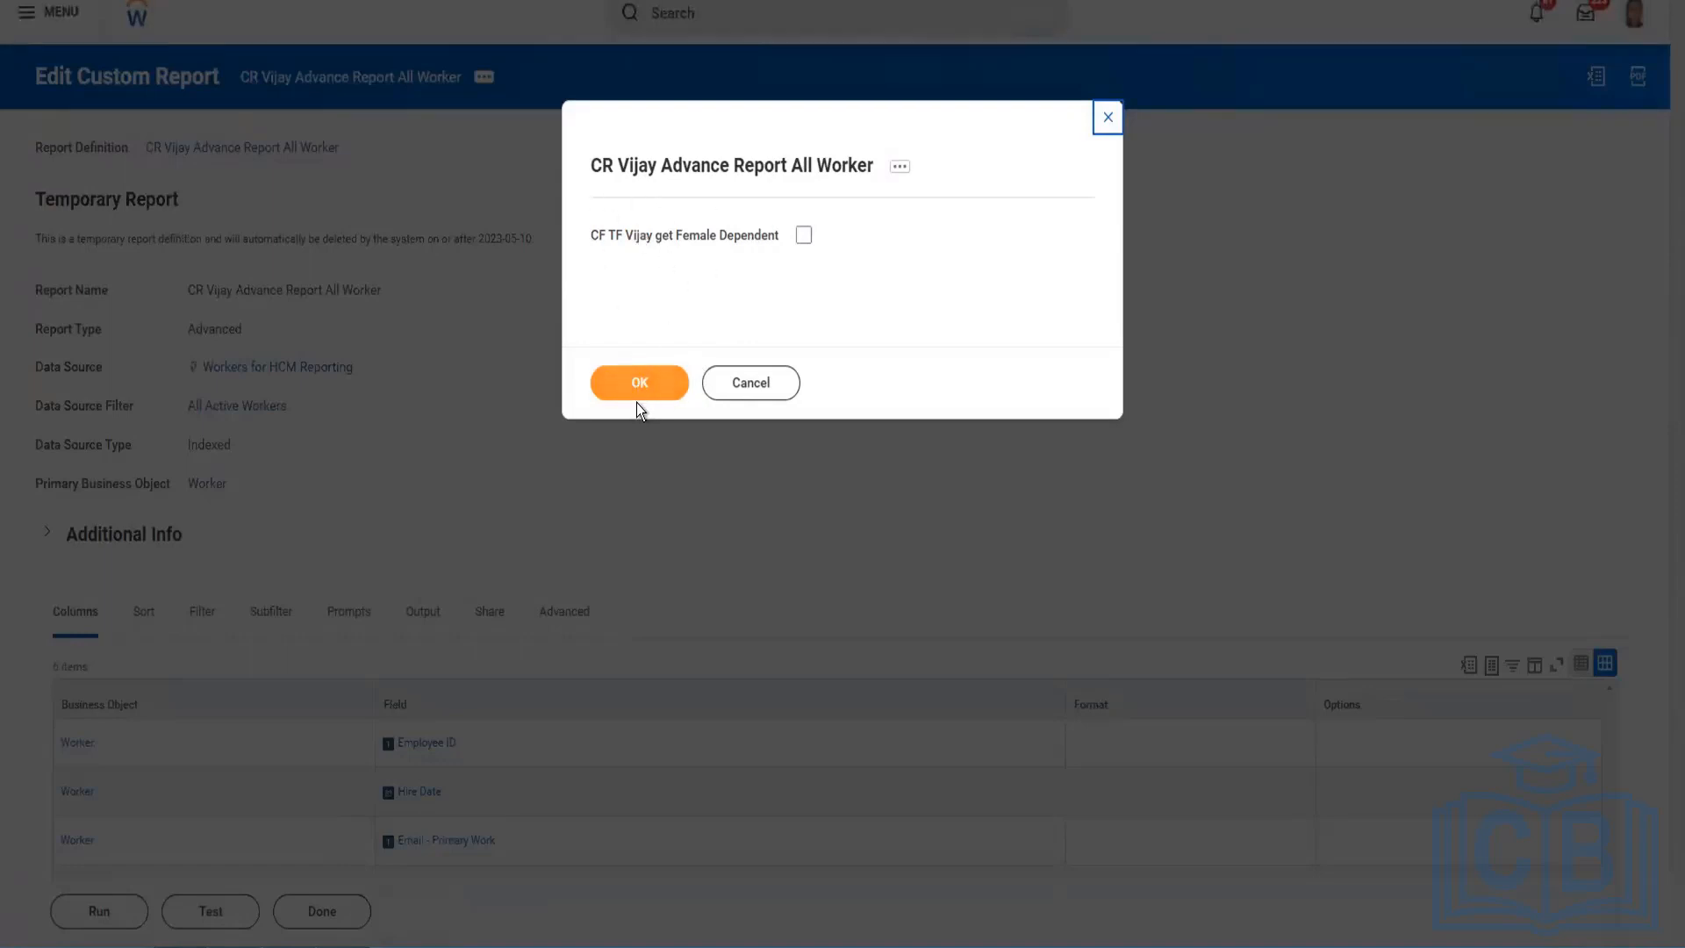
left_click(804, 236)
left_click(636, 383)
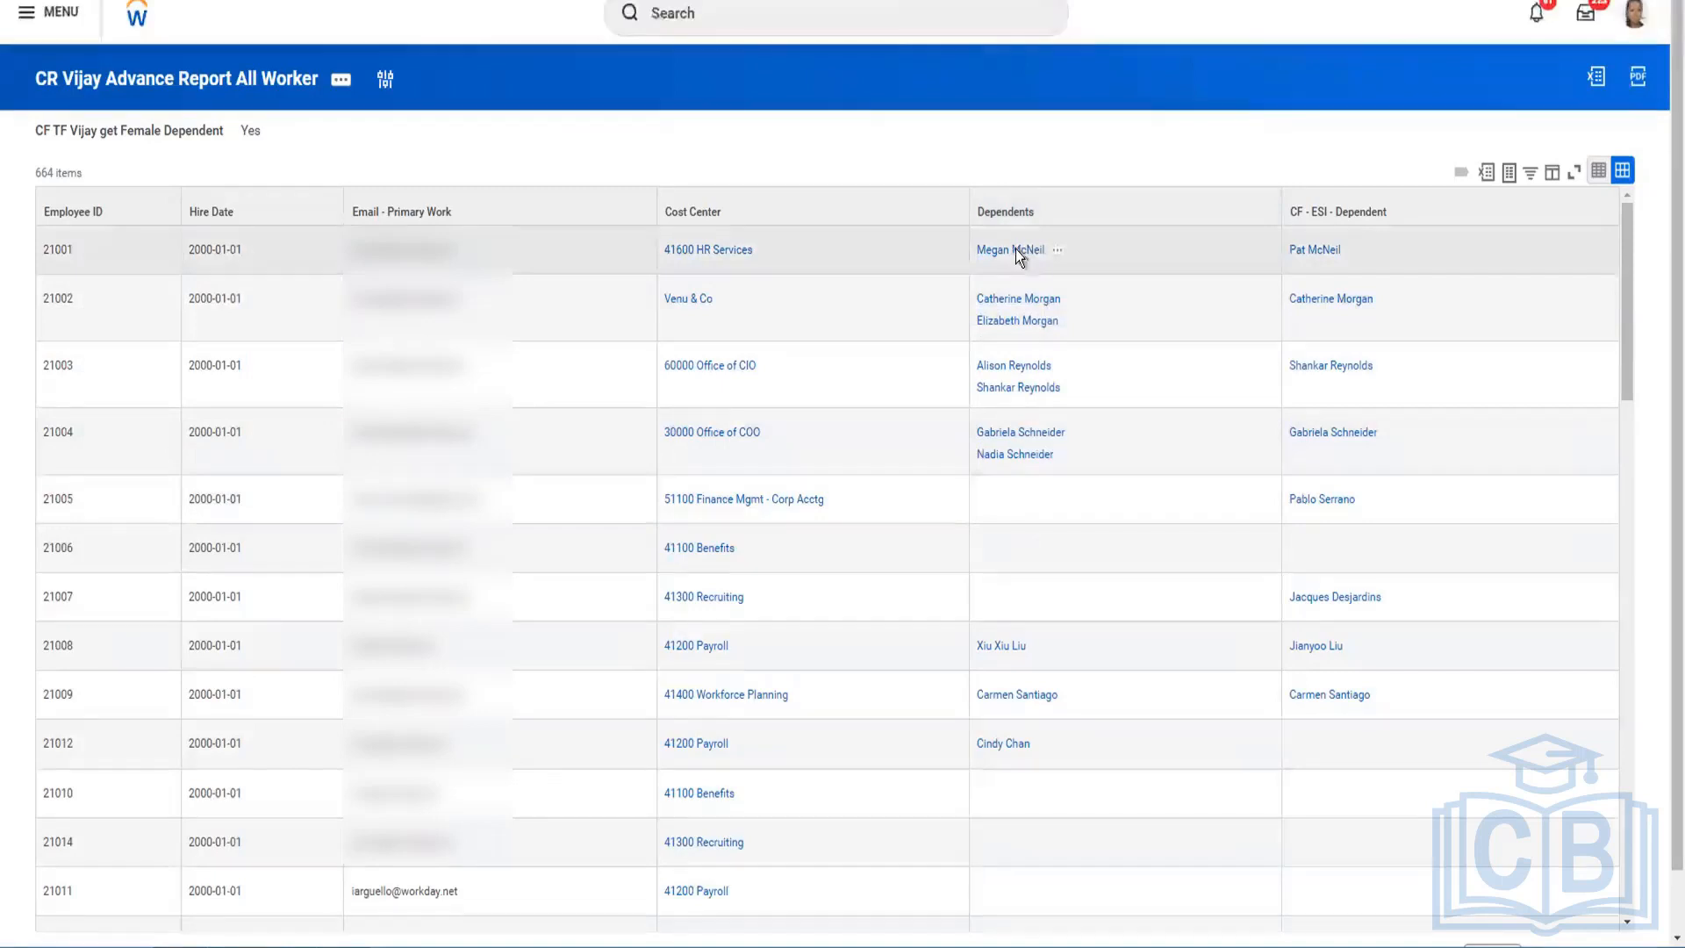
Step: Open the first worker's dependent in a new tab and examine the Dependents column of the report results
right_click(1060, 266)
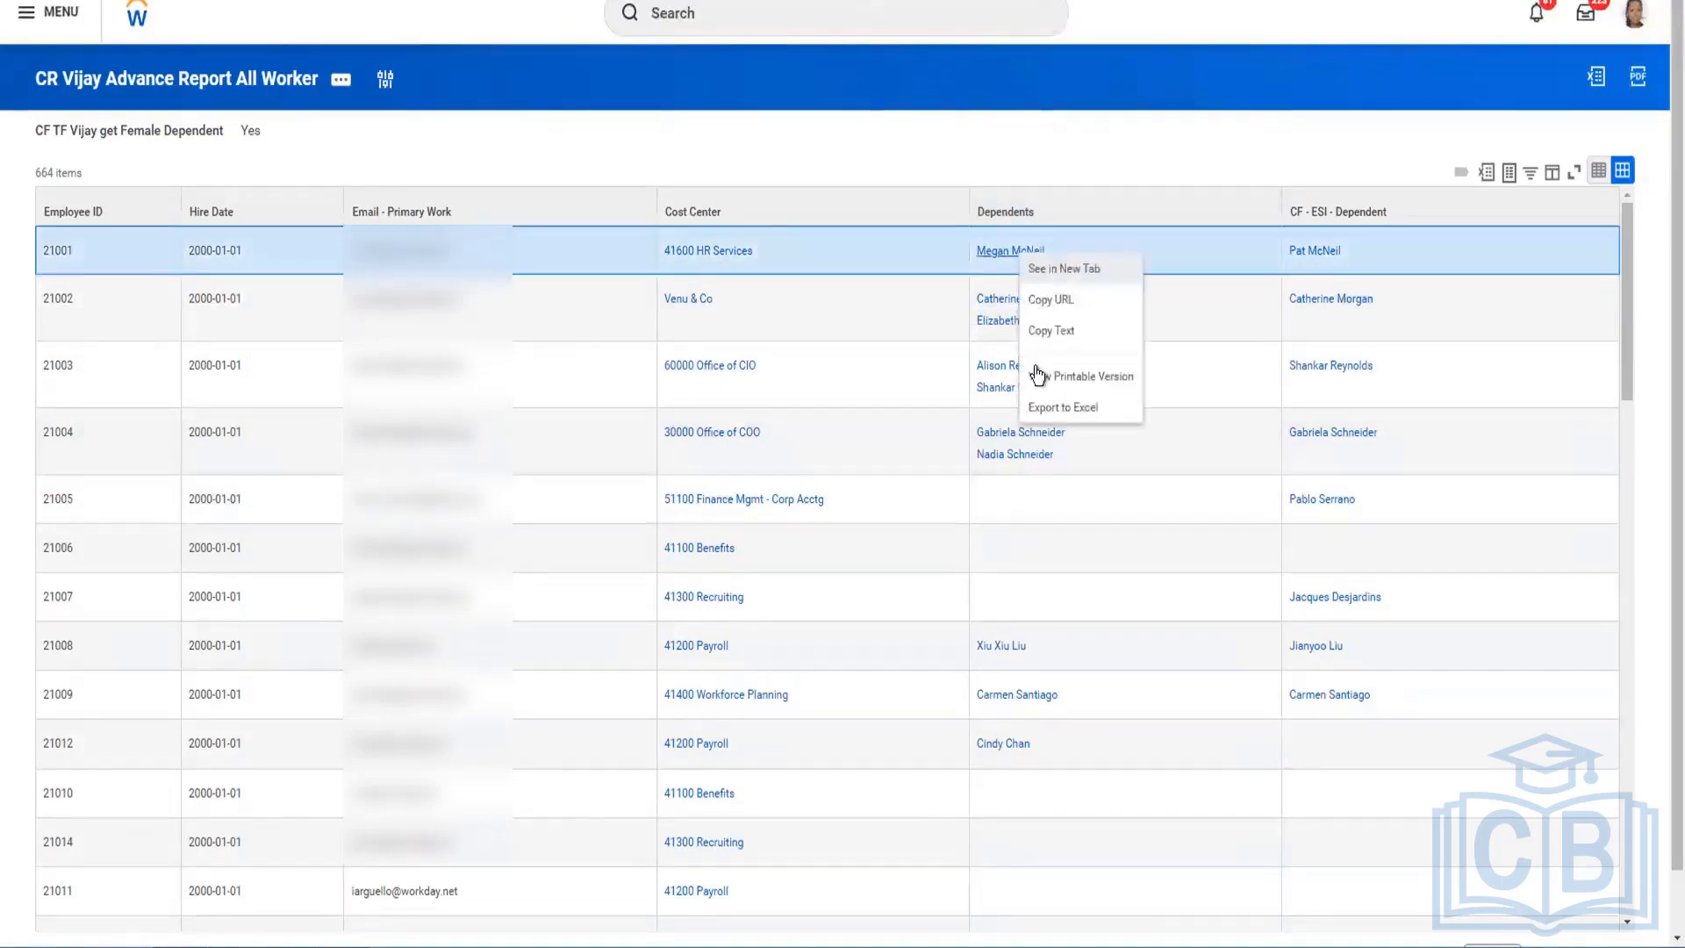
left_click(1046, 269)
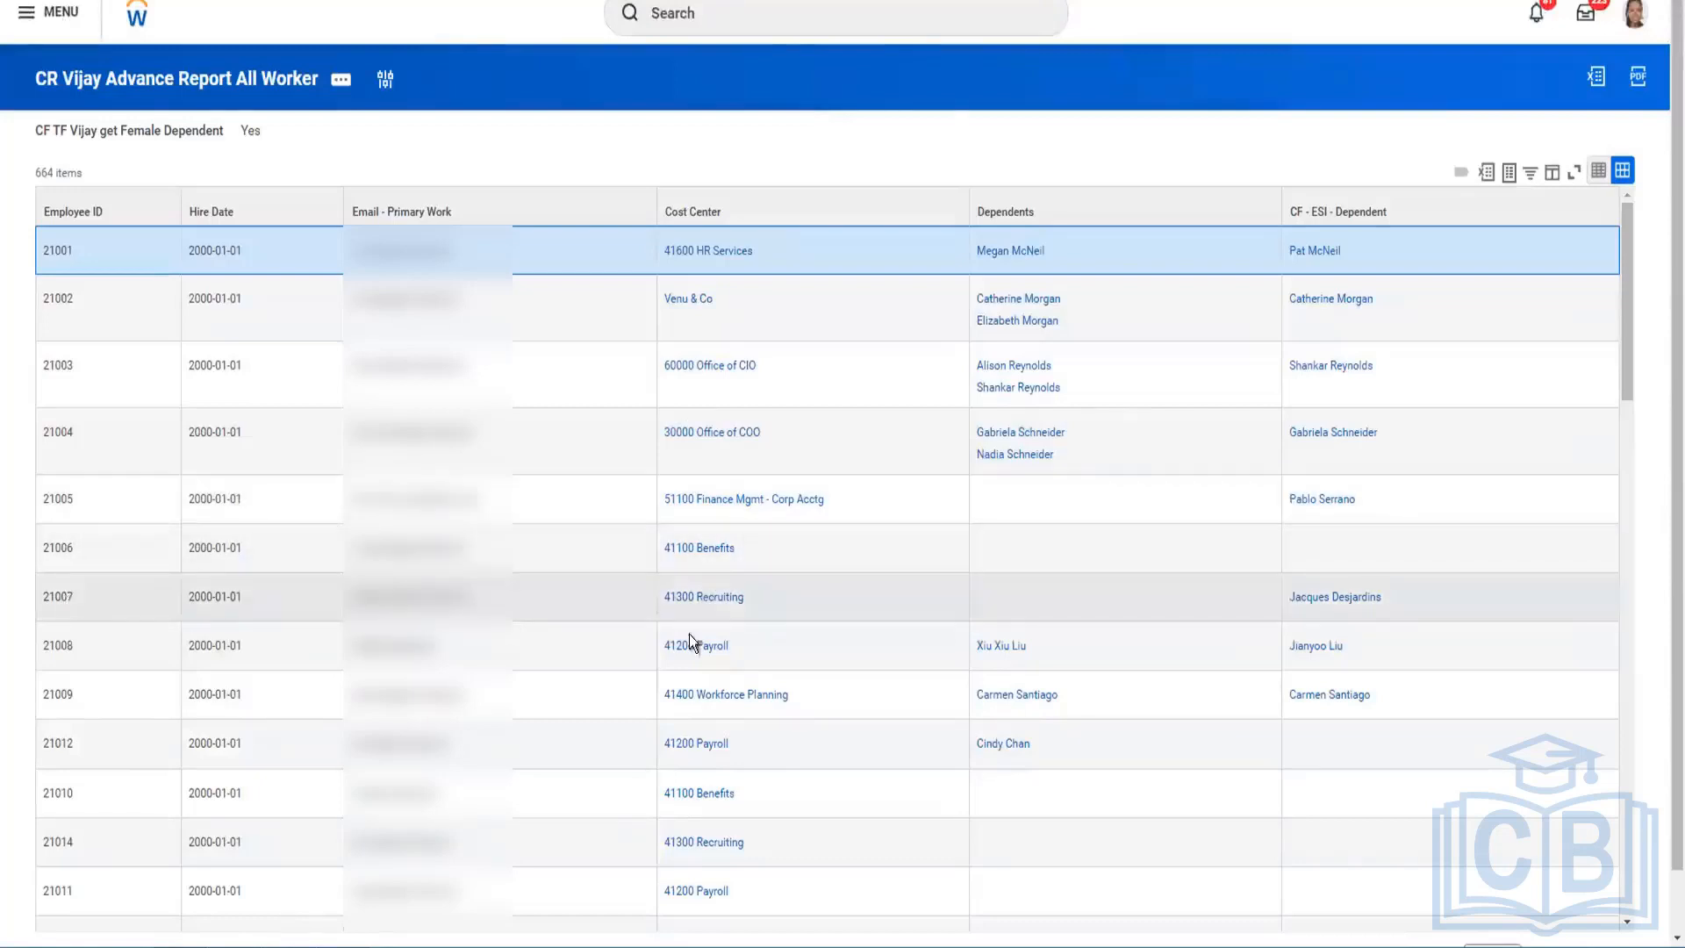
scroll(1025, 608, "down", 3)
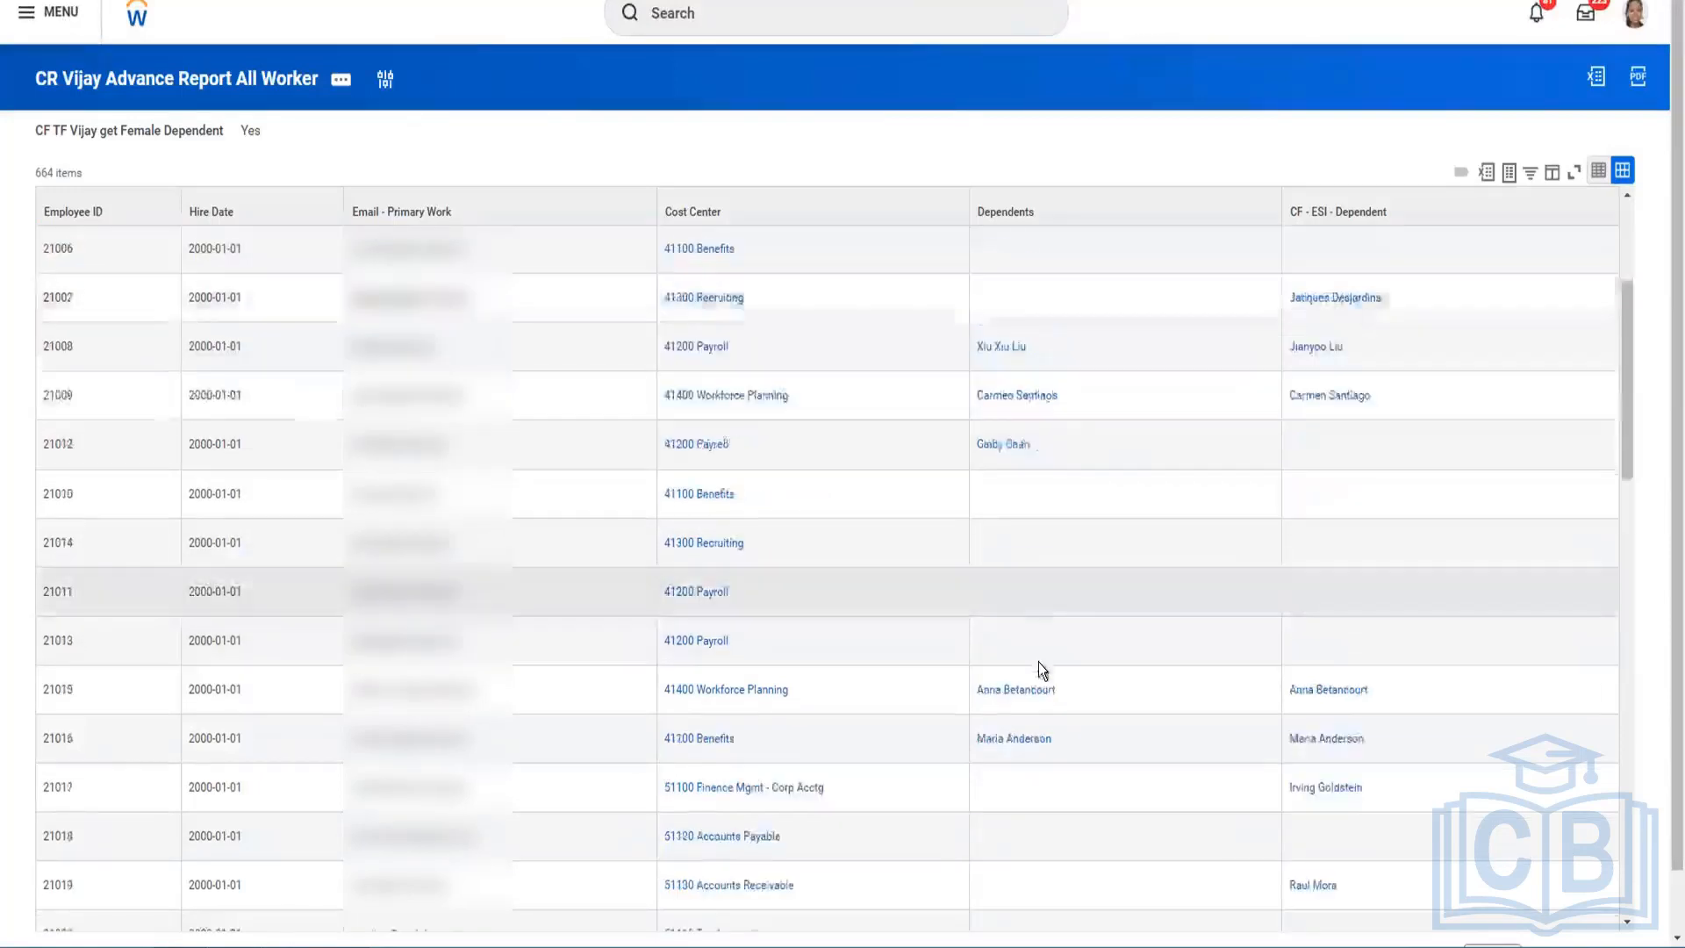
scroll(1039, 662, "down", 15)
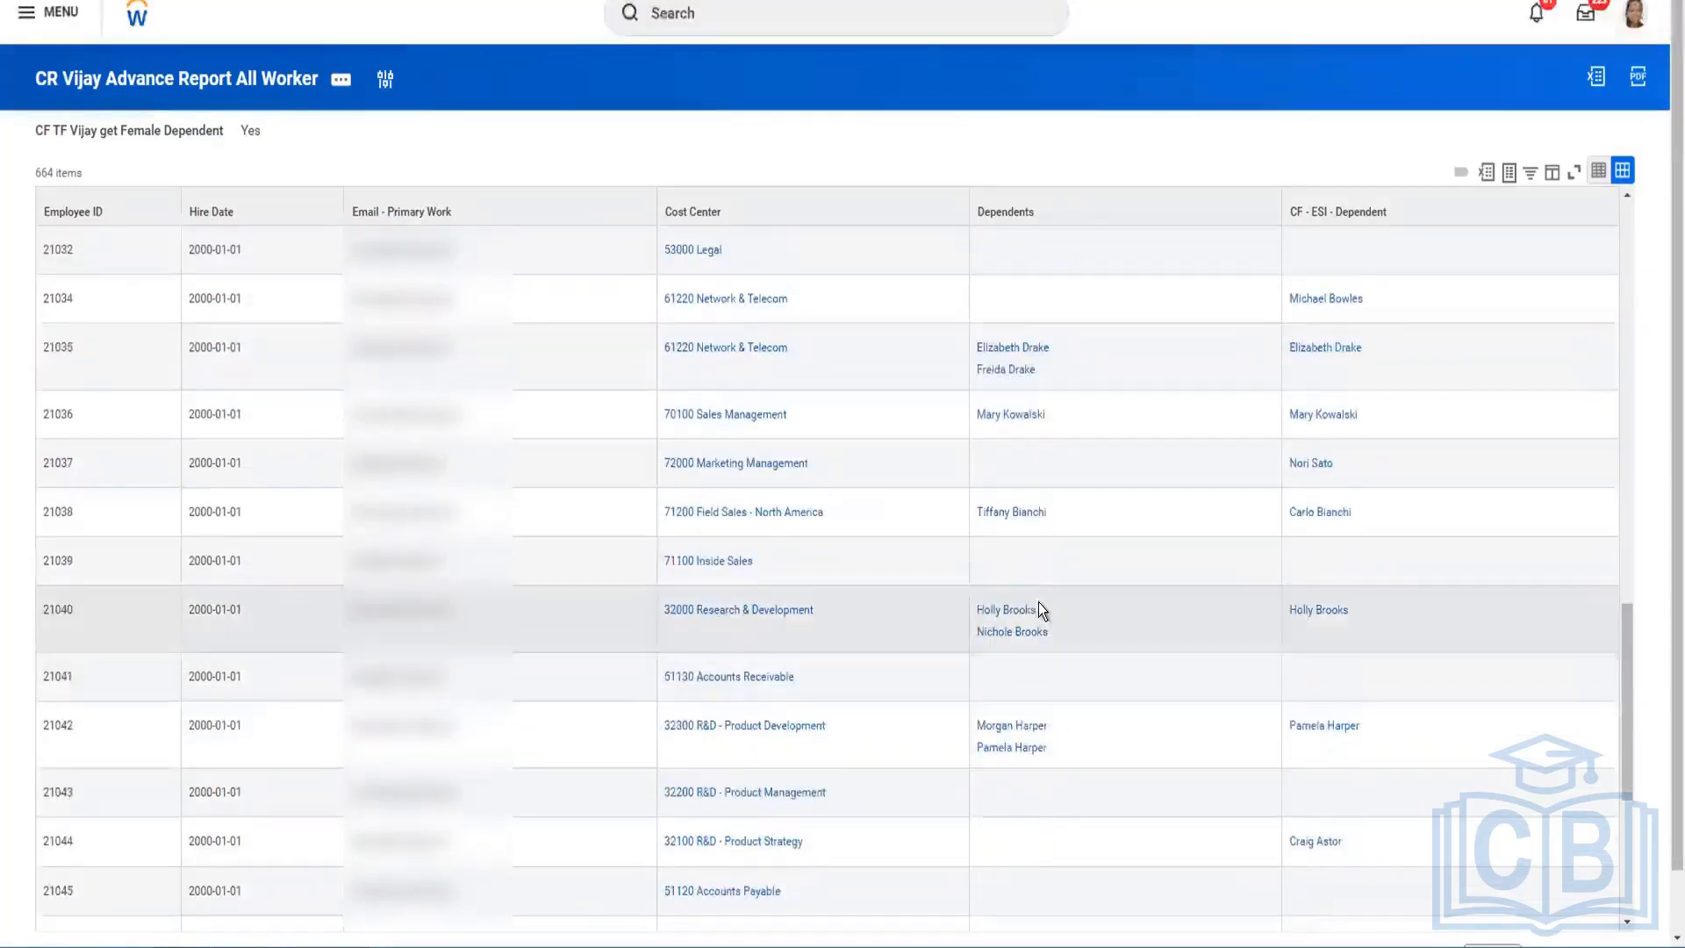
scroll(1041, 608, "up", 10)
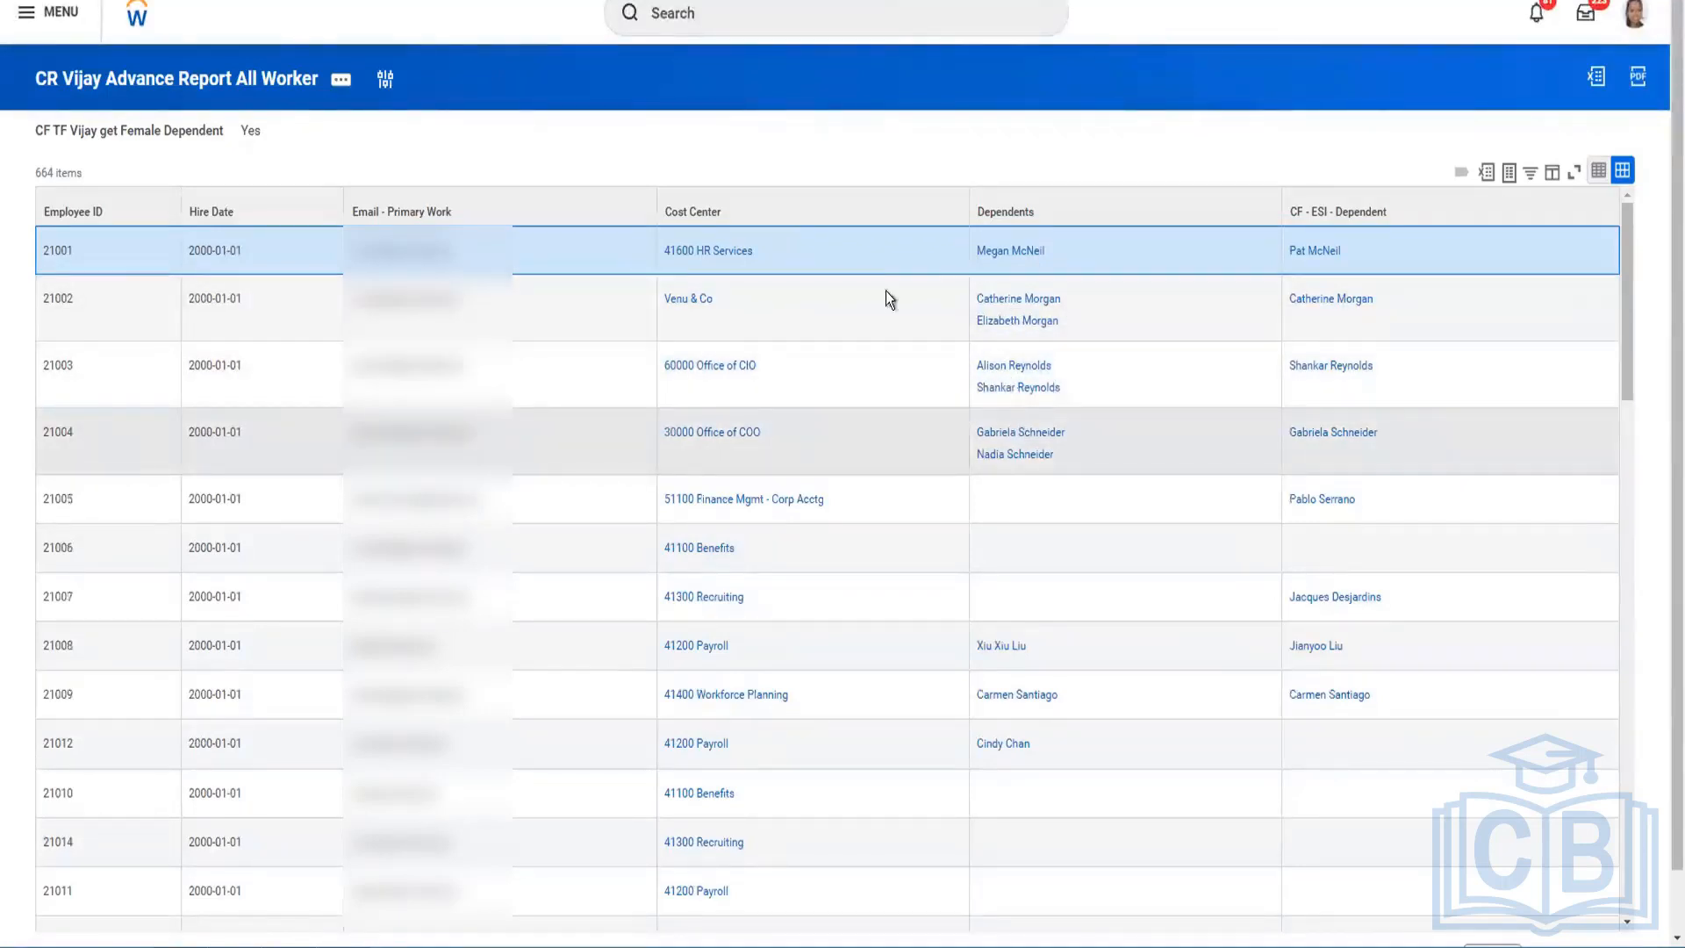
Step: Open the advanced report for editing and review the condition in its Dependents subfilter
left_click(340, 83)
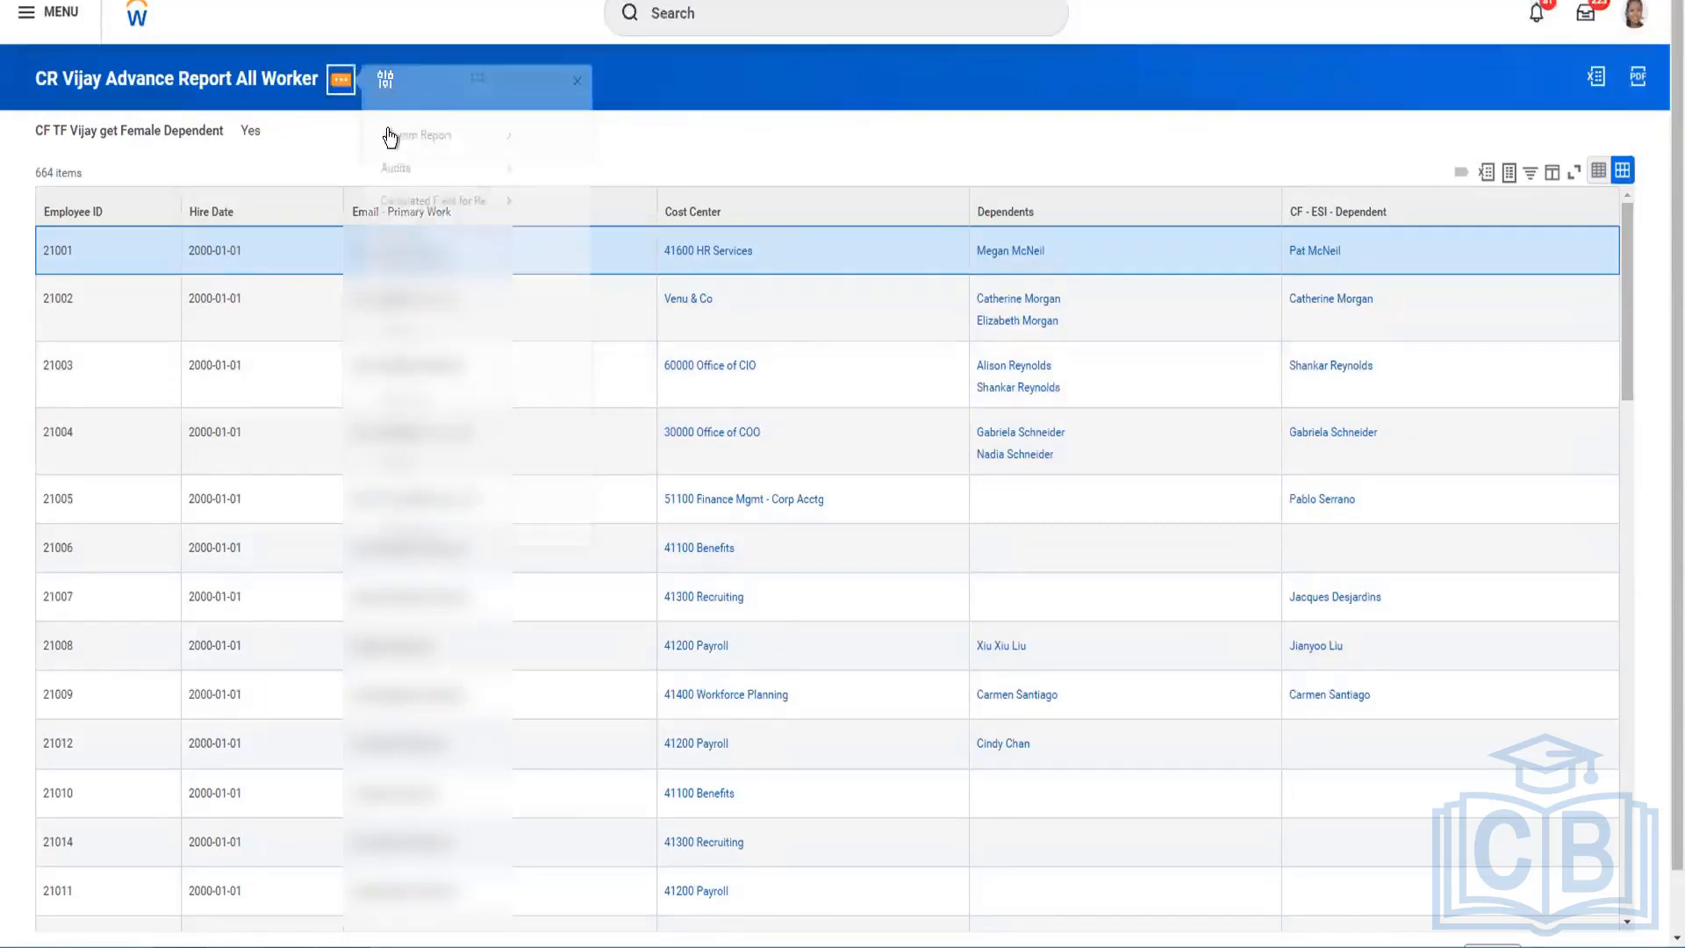
mouse_move(416, 158)
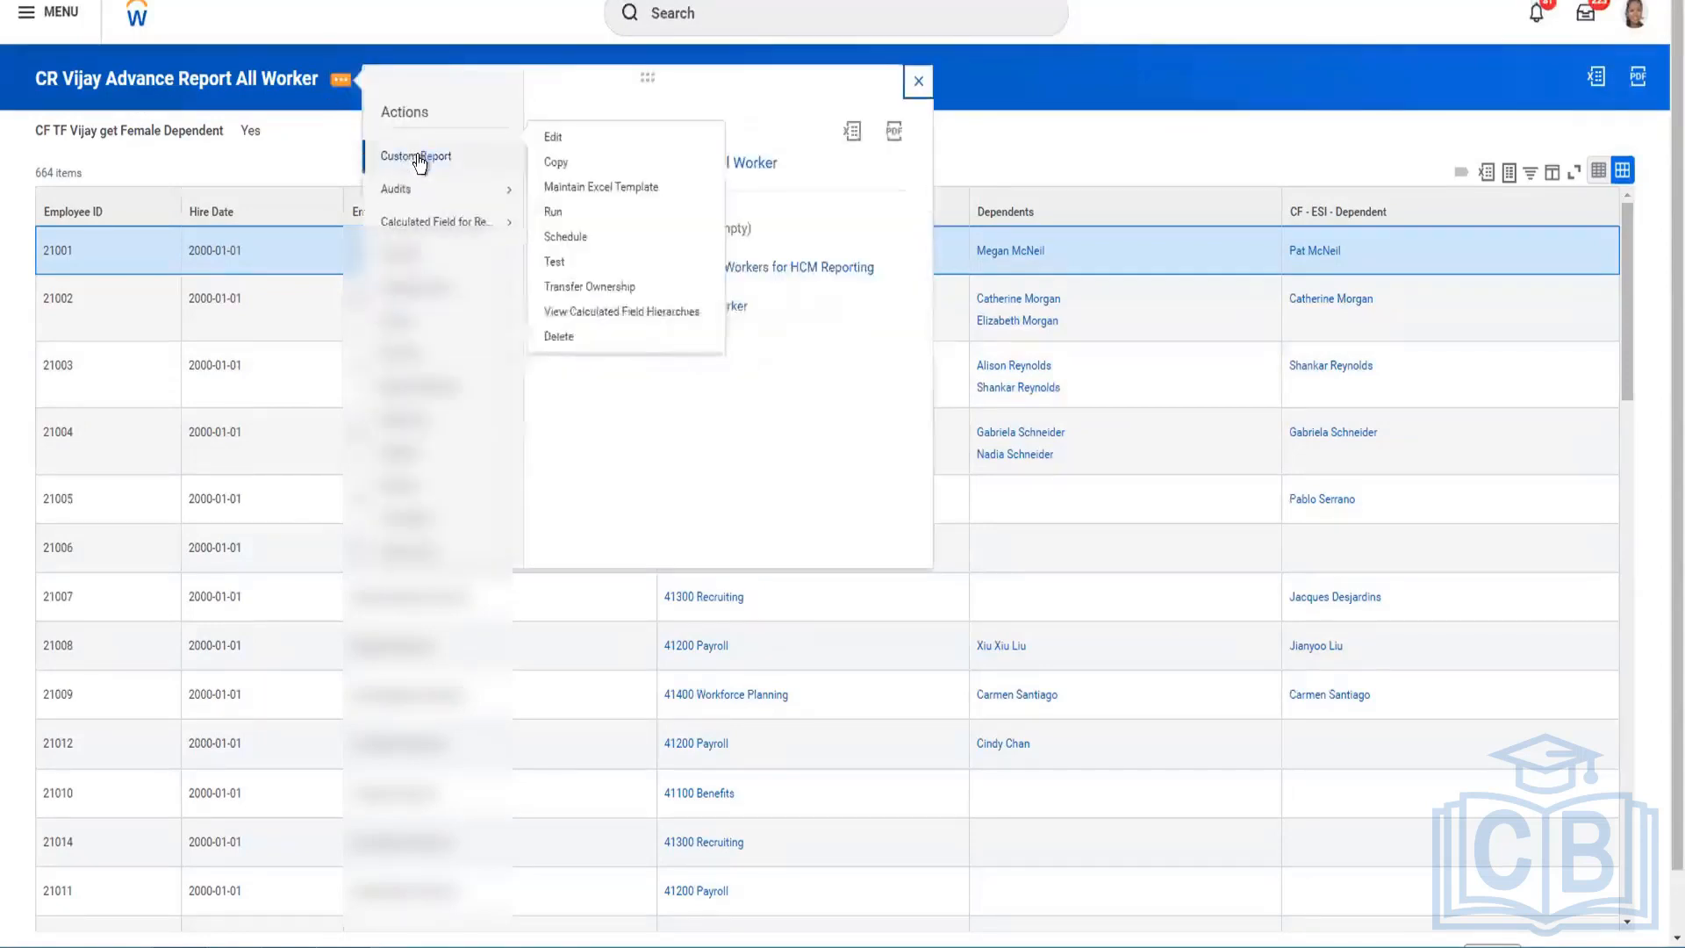
left_click(550, 140)
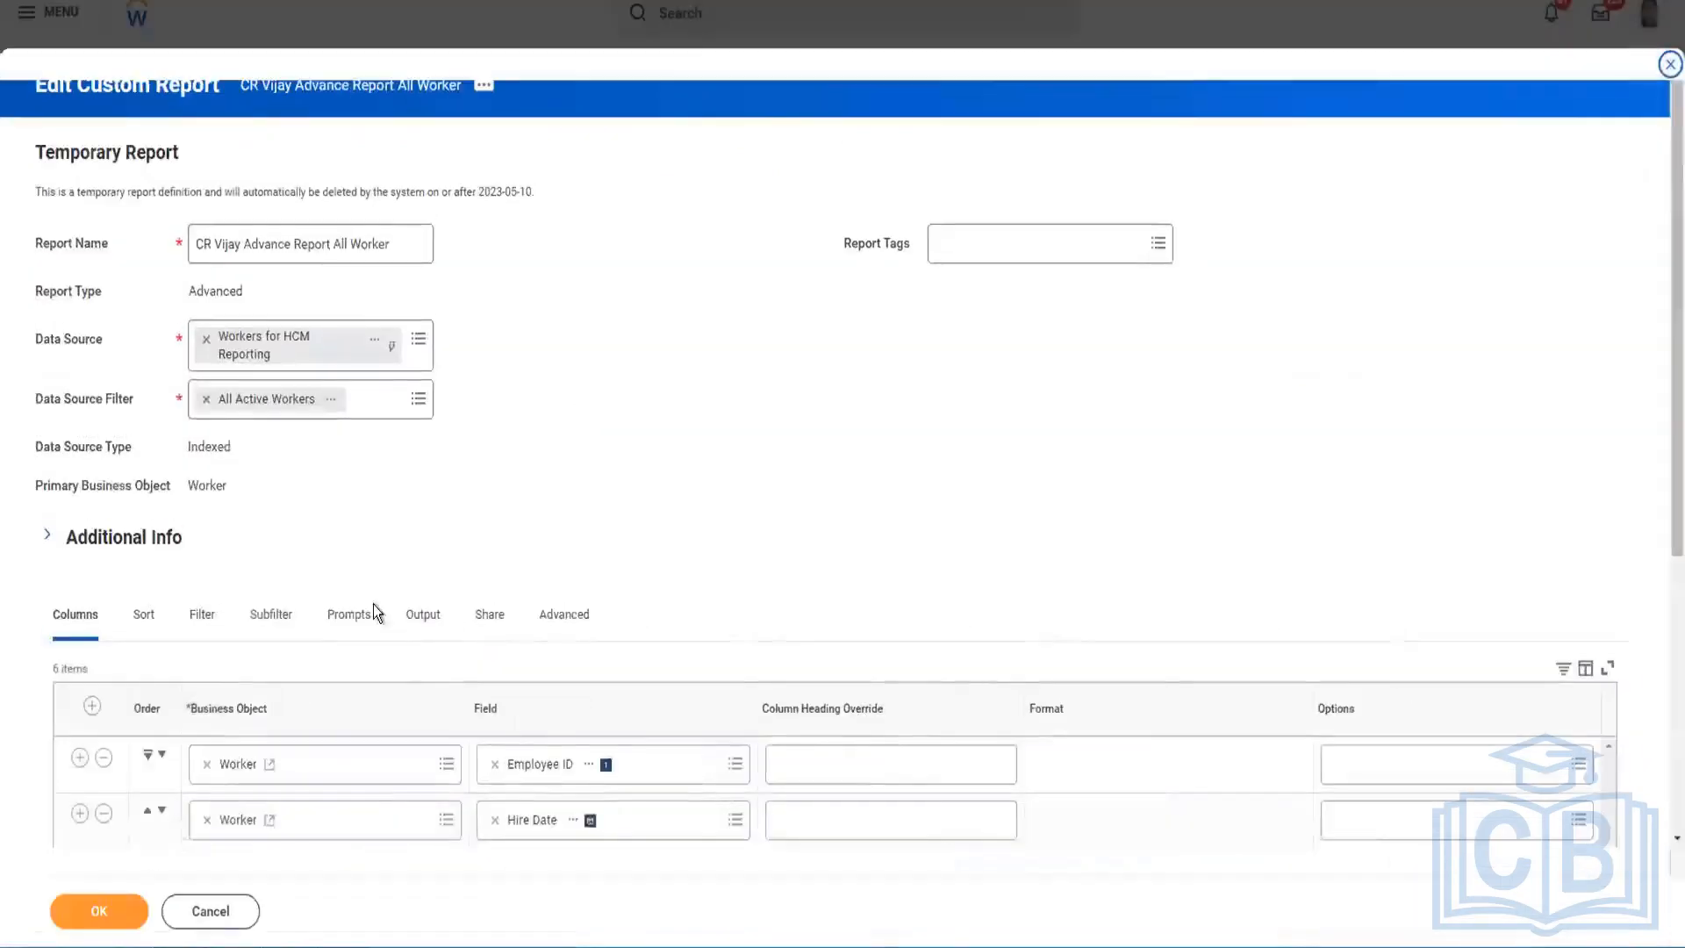
left_click(270, 615)
scroll(513, 518, "down", 5)
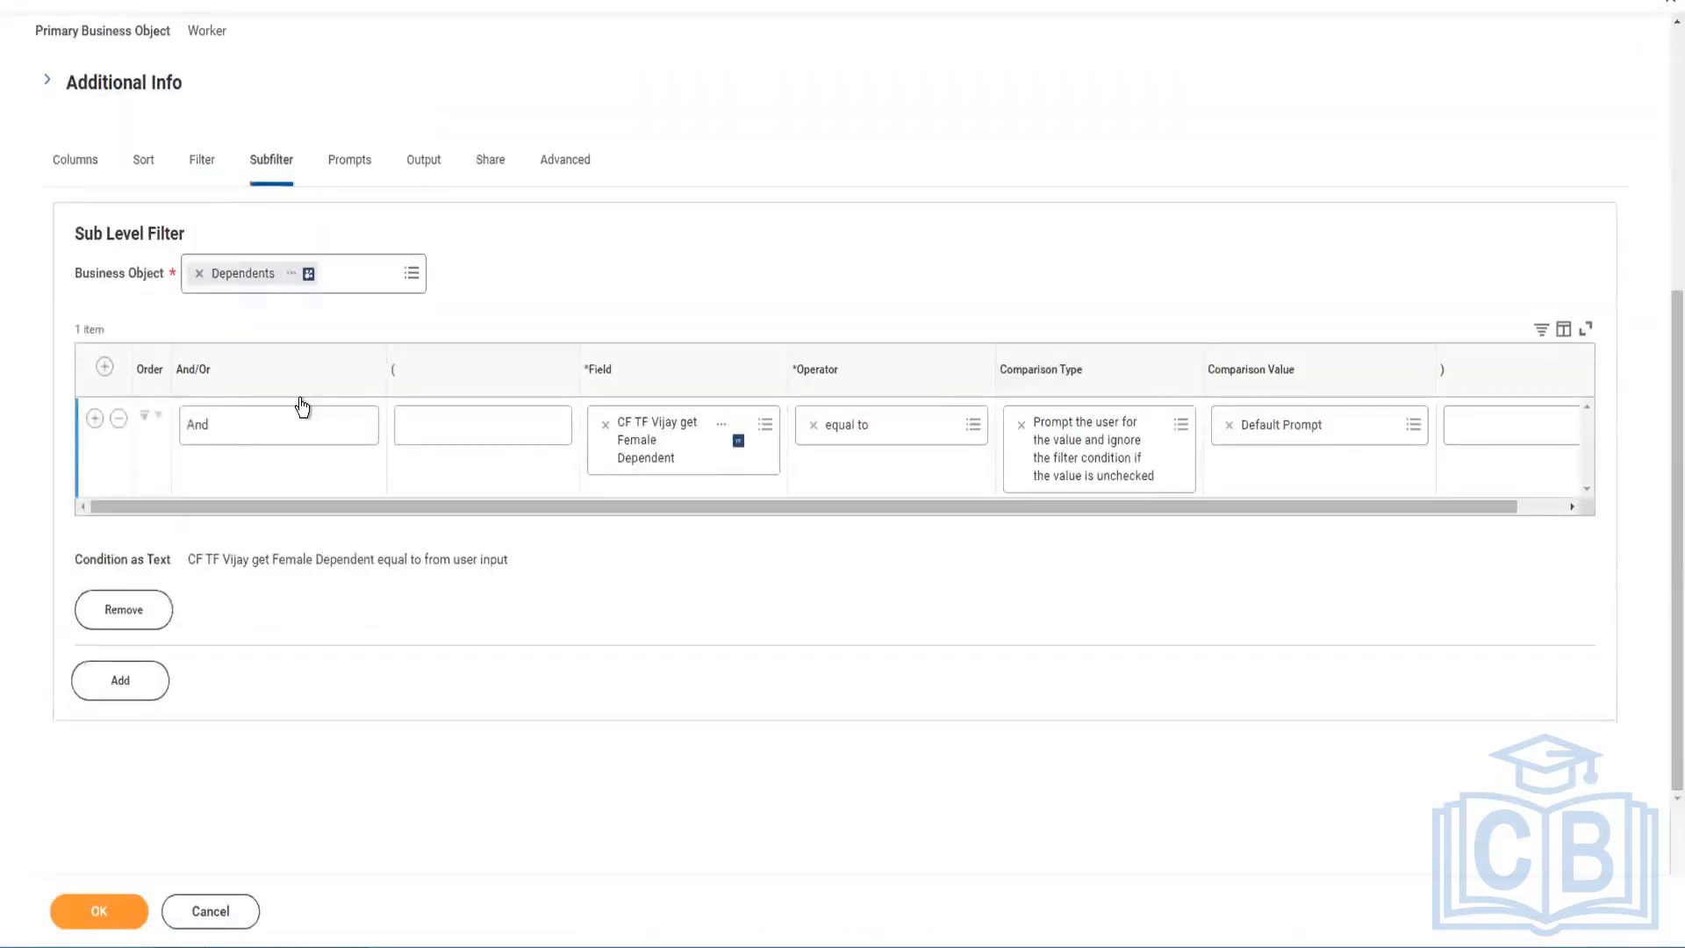
Step: Populate the undefined prompt defaults in the report's prompt settings and review the prompt fields
left_click(349, 165)
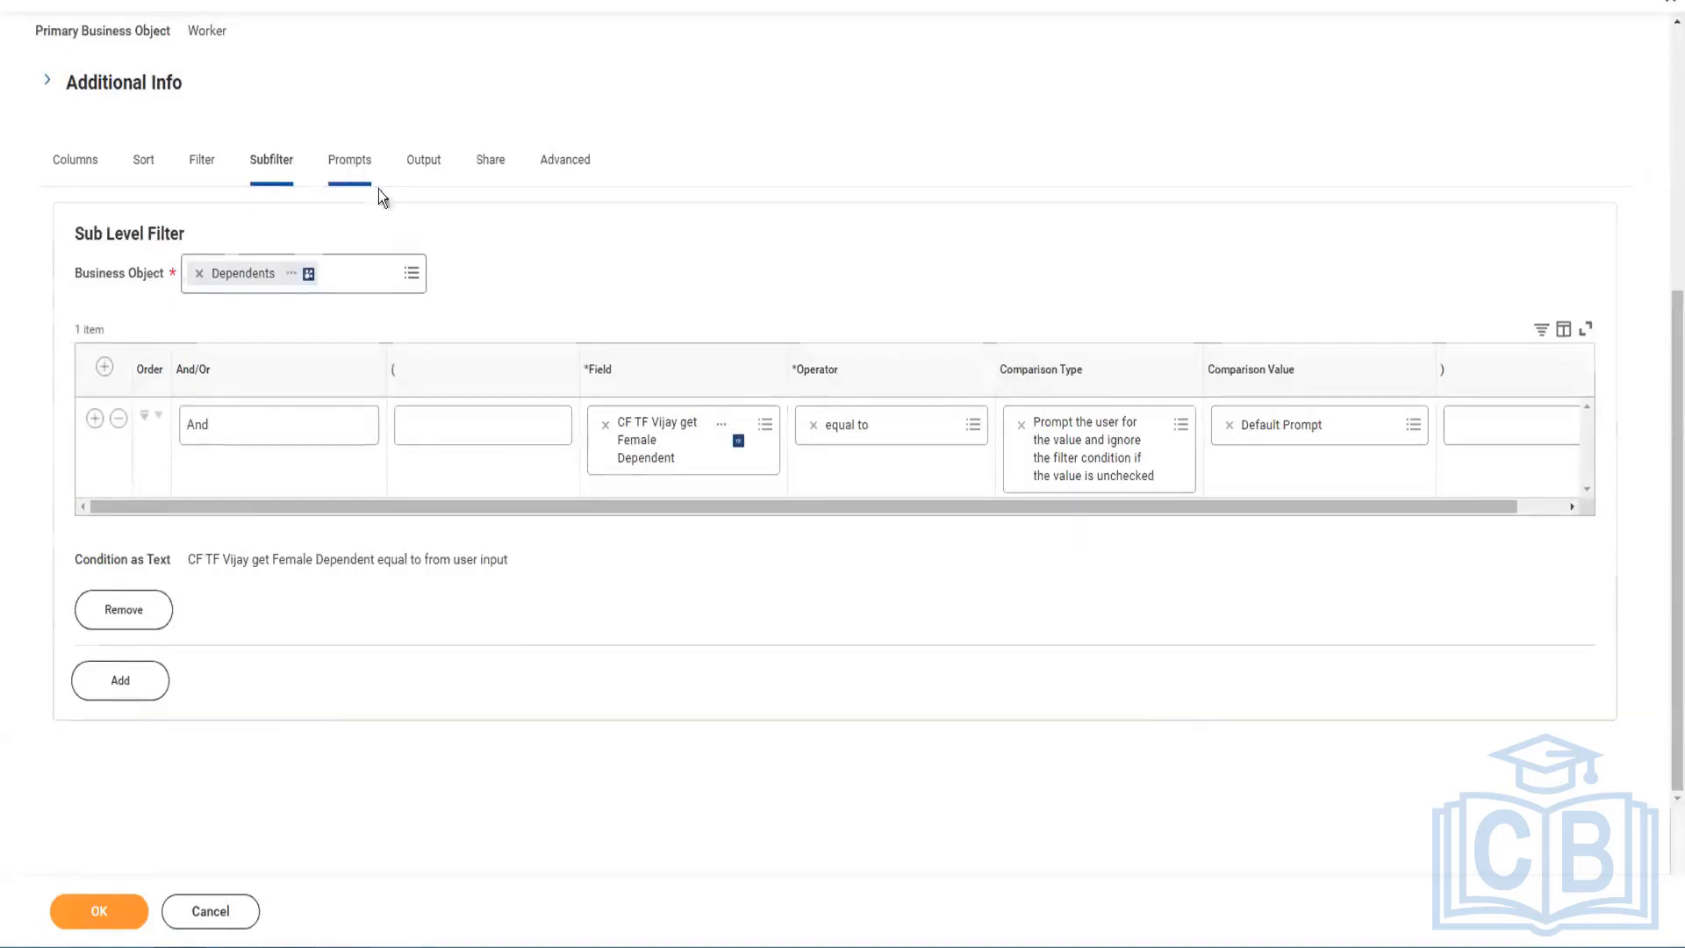
left_click(278, 465)
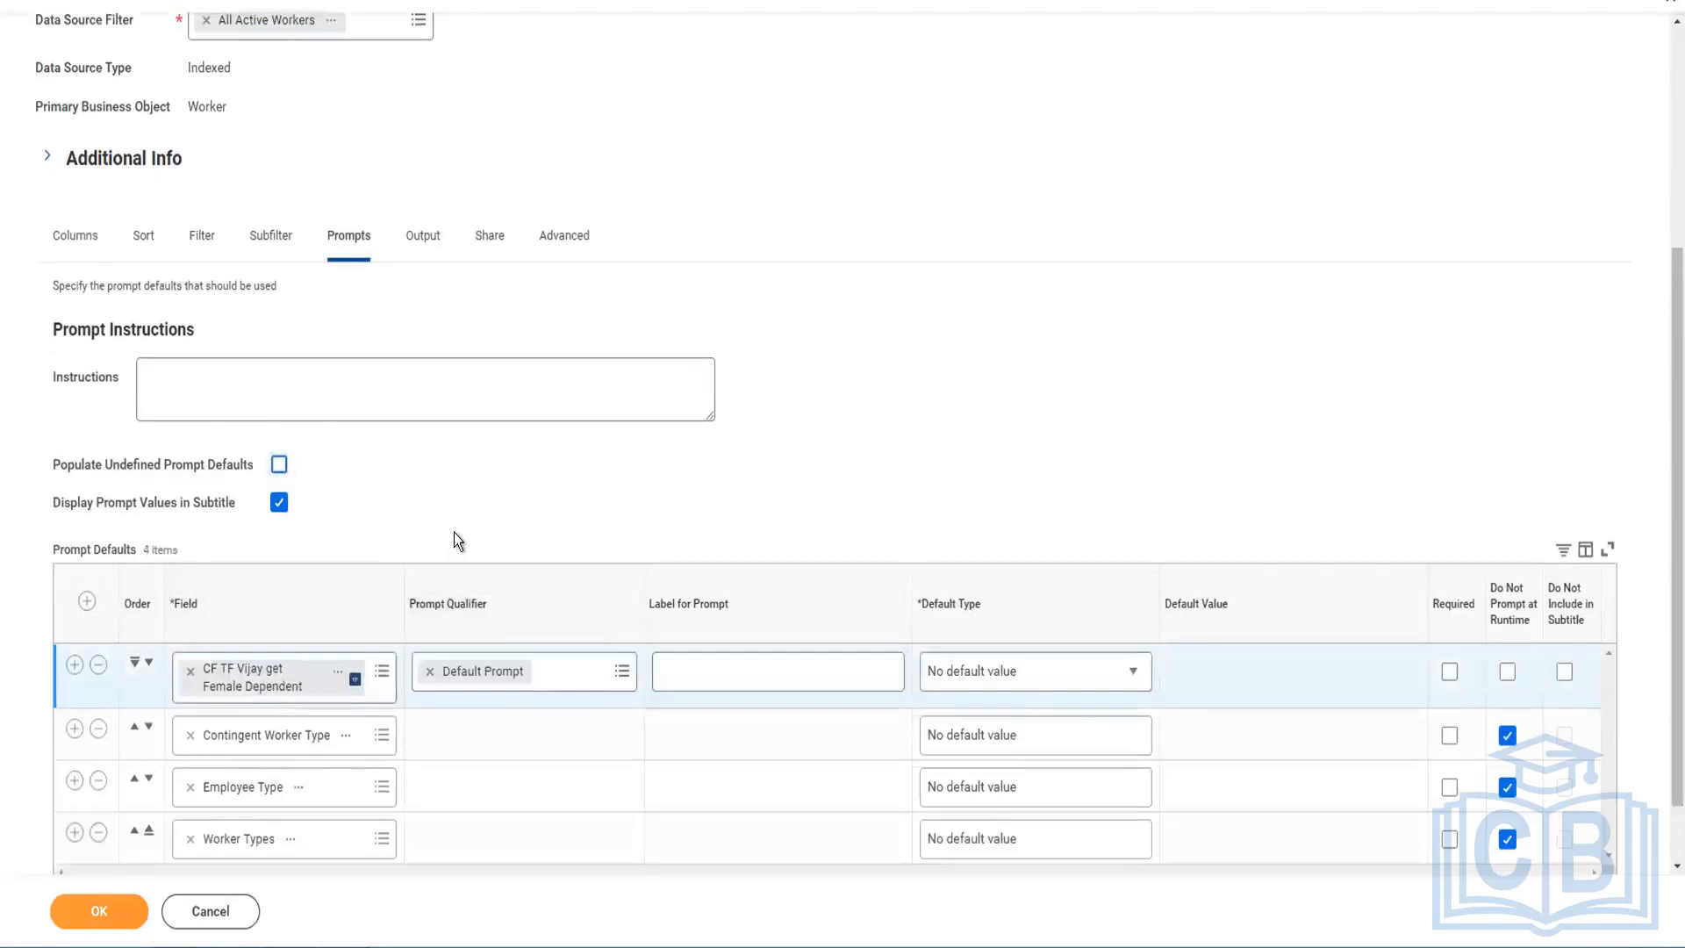
scroll(454, 532, "down", 2)
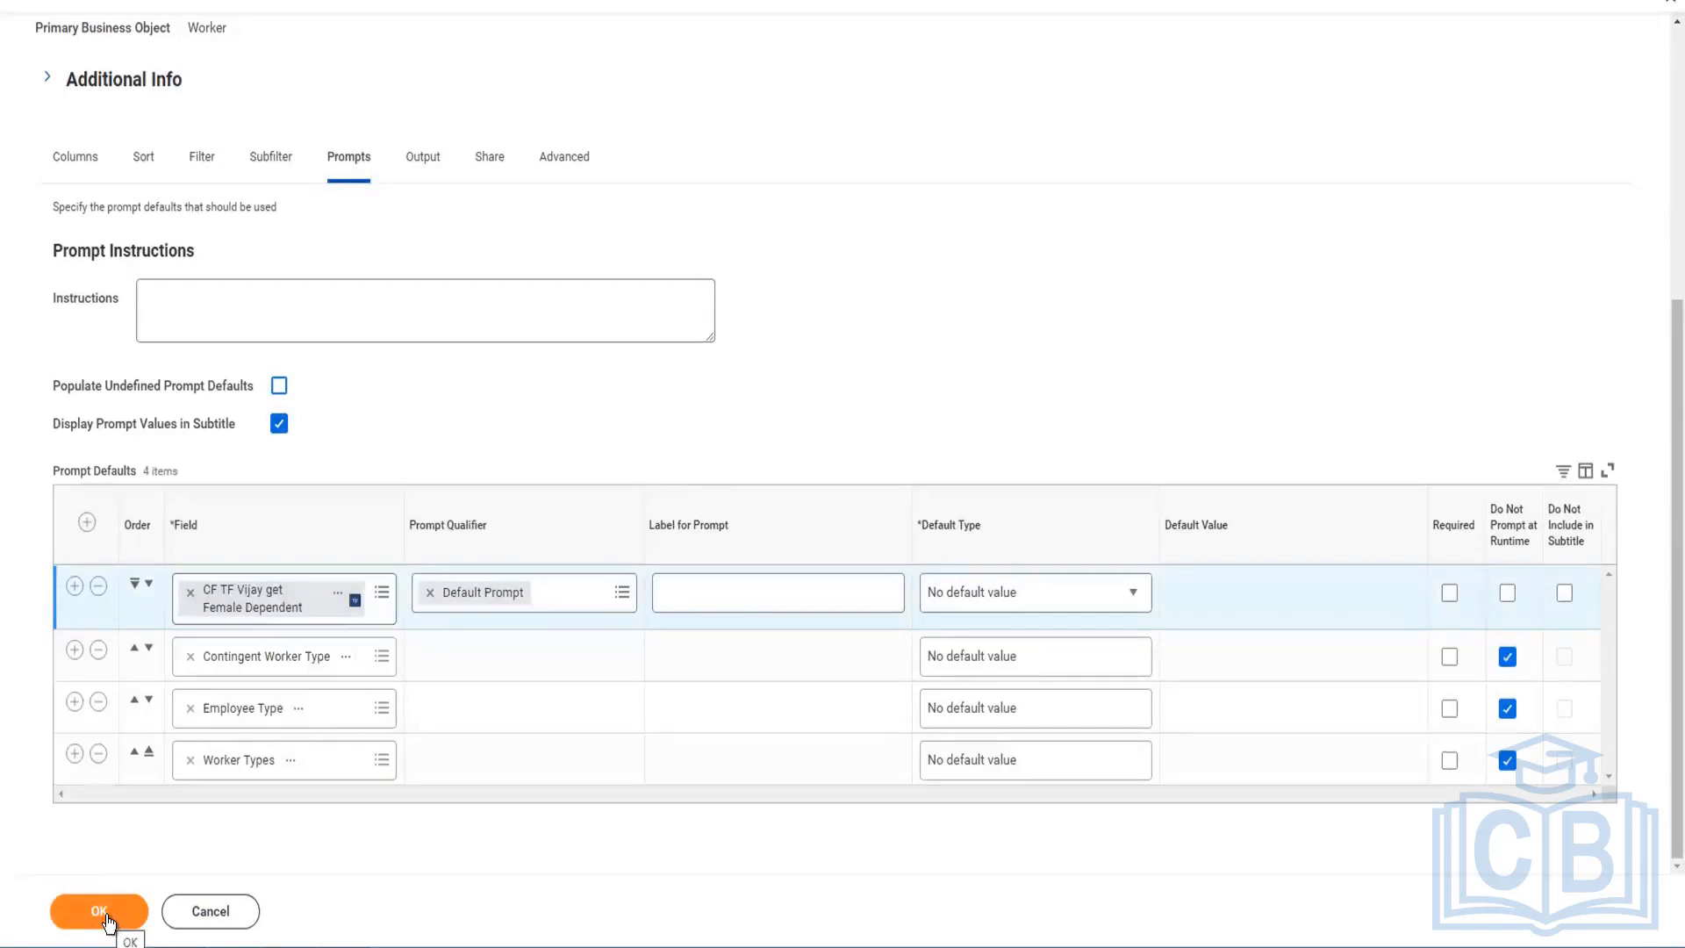
scroll(319, 659, "up", 1)
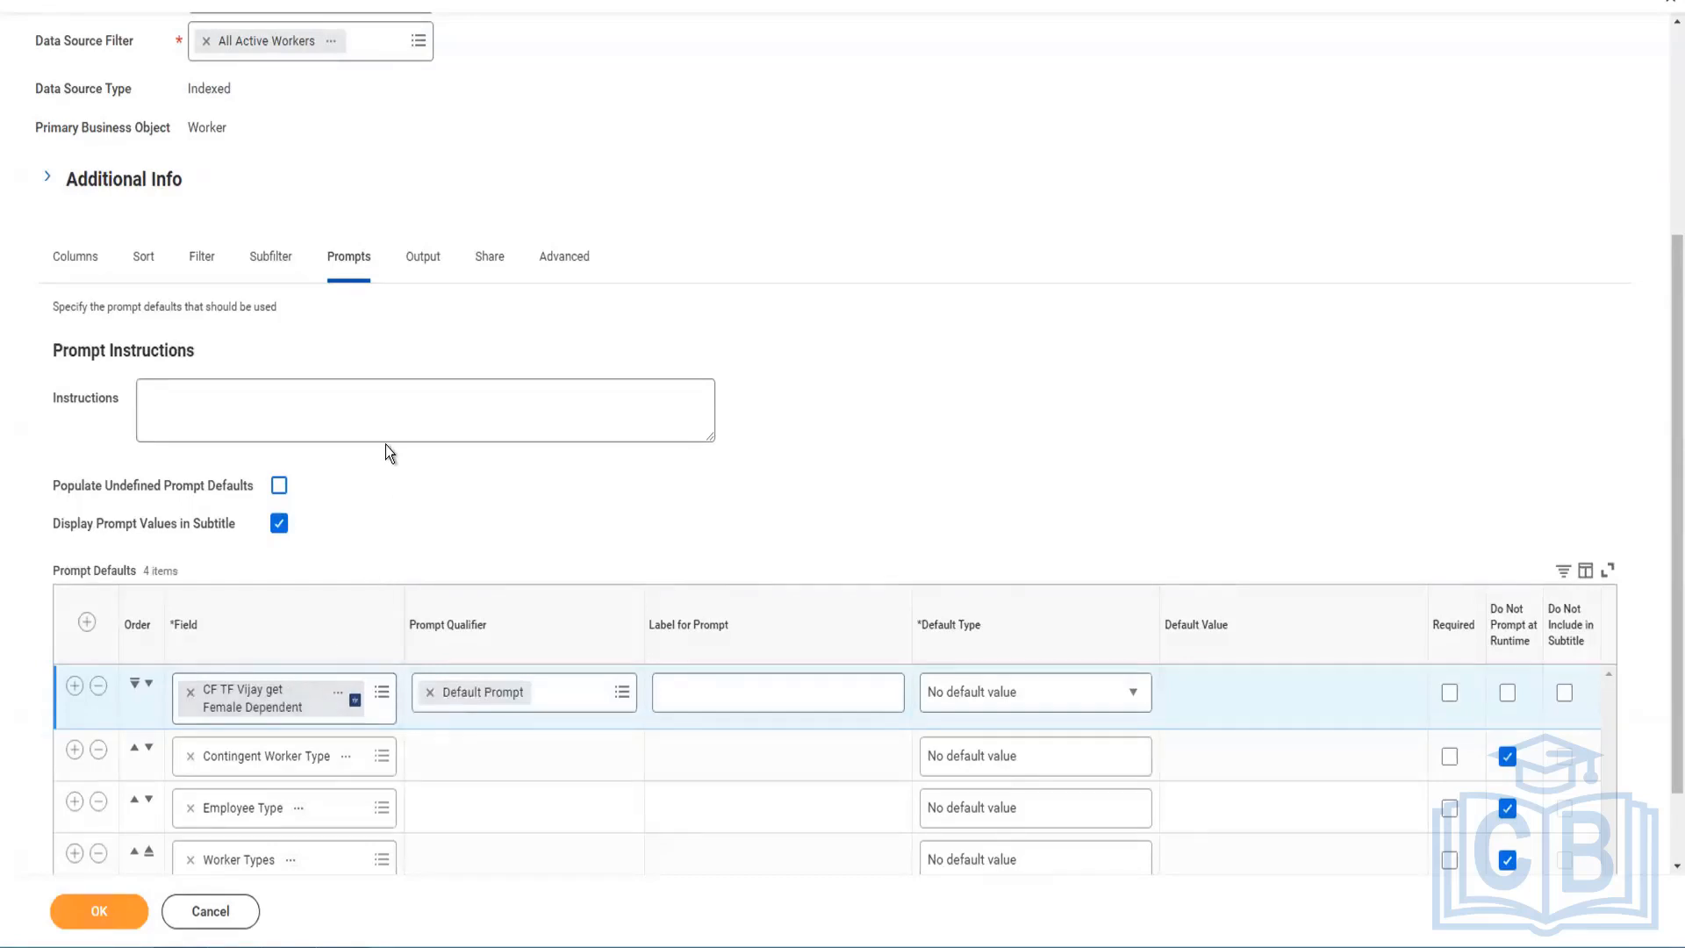
scroll(492, 567, "up", 4)
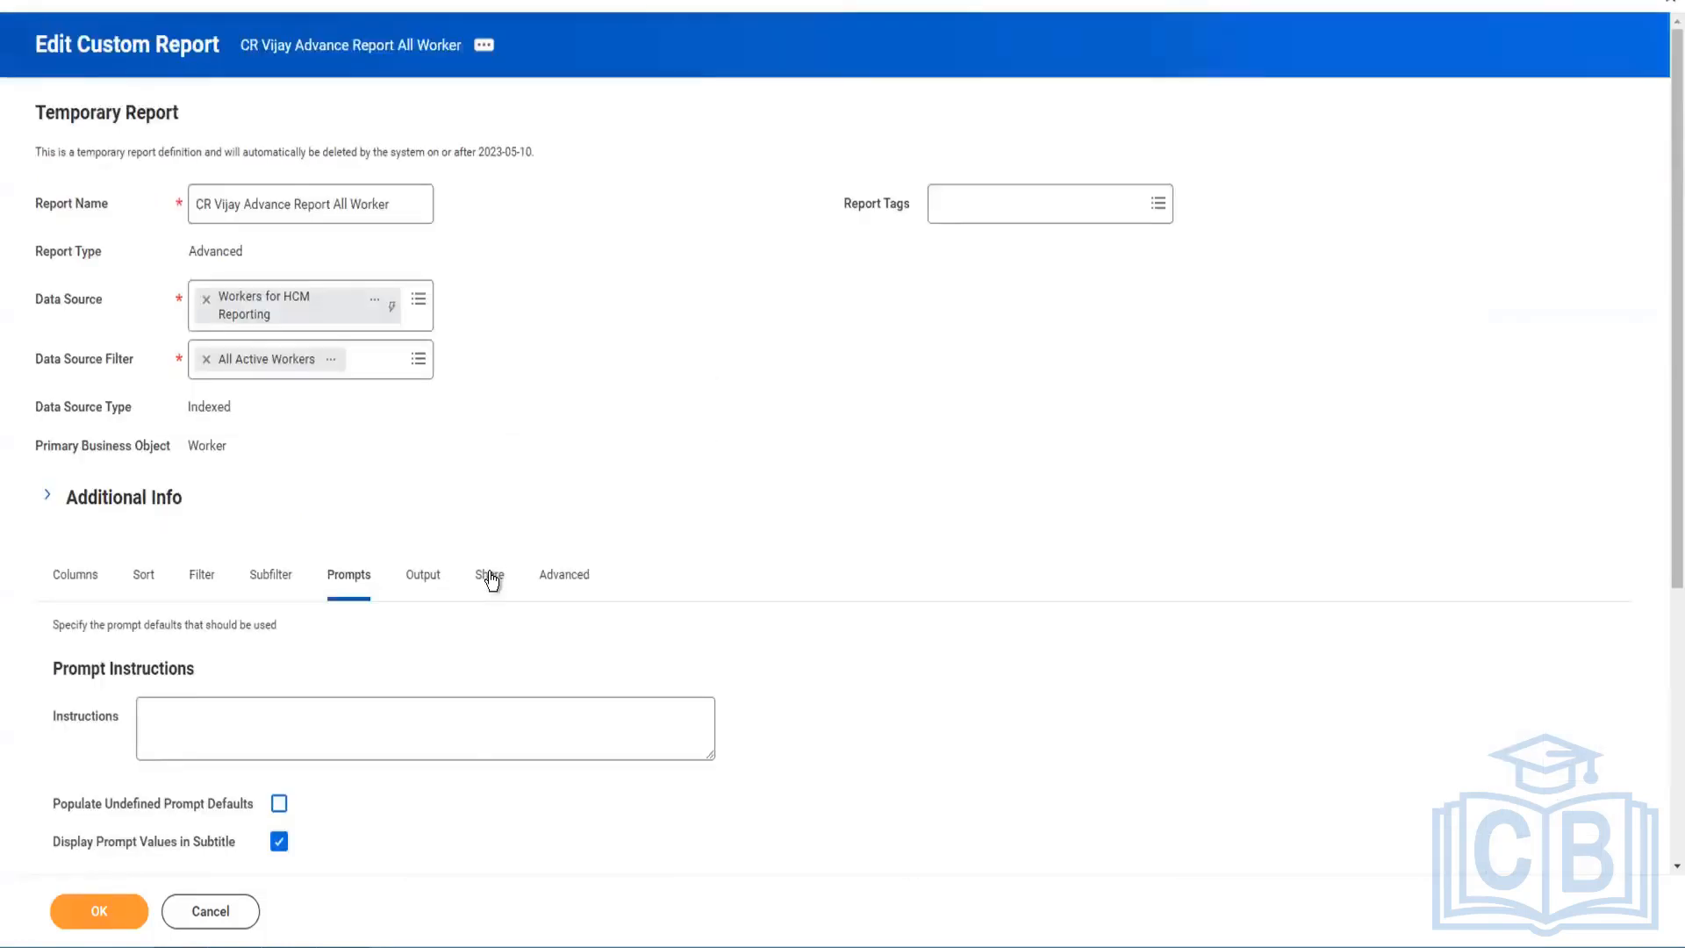
Step: Review the sharing options of the advanced report's definition
left_click(491, 575)
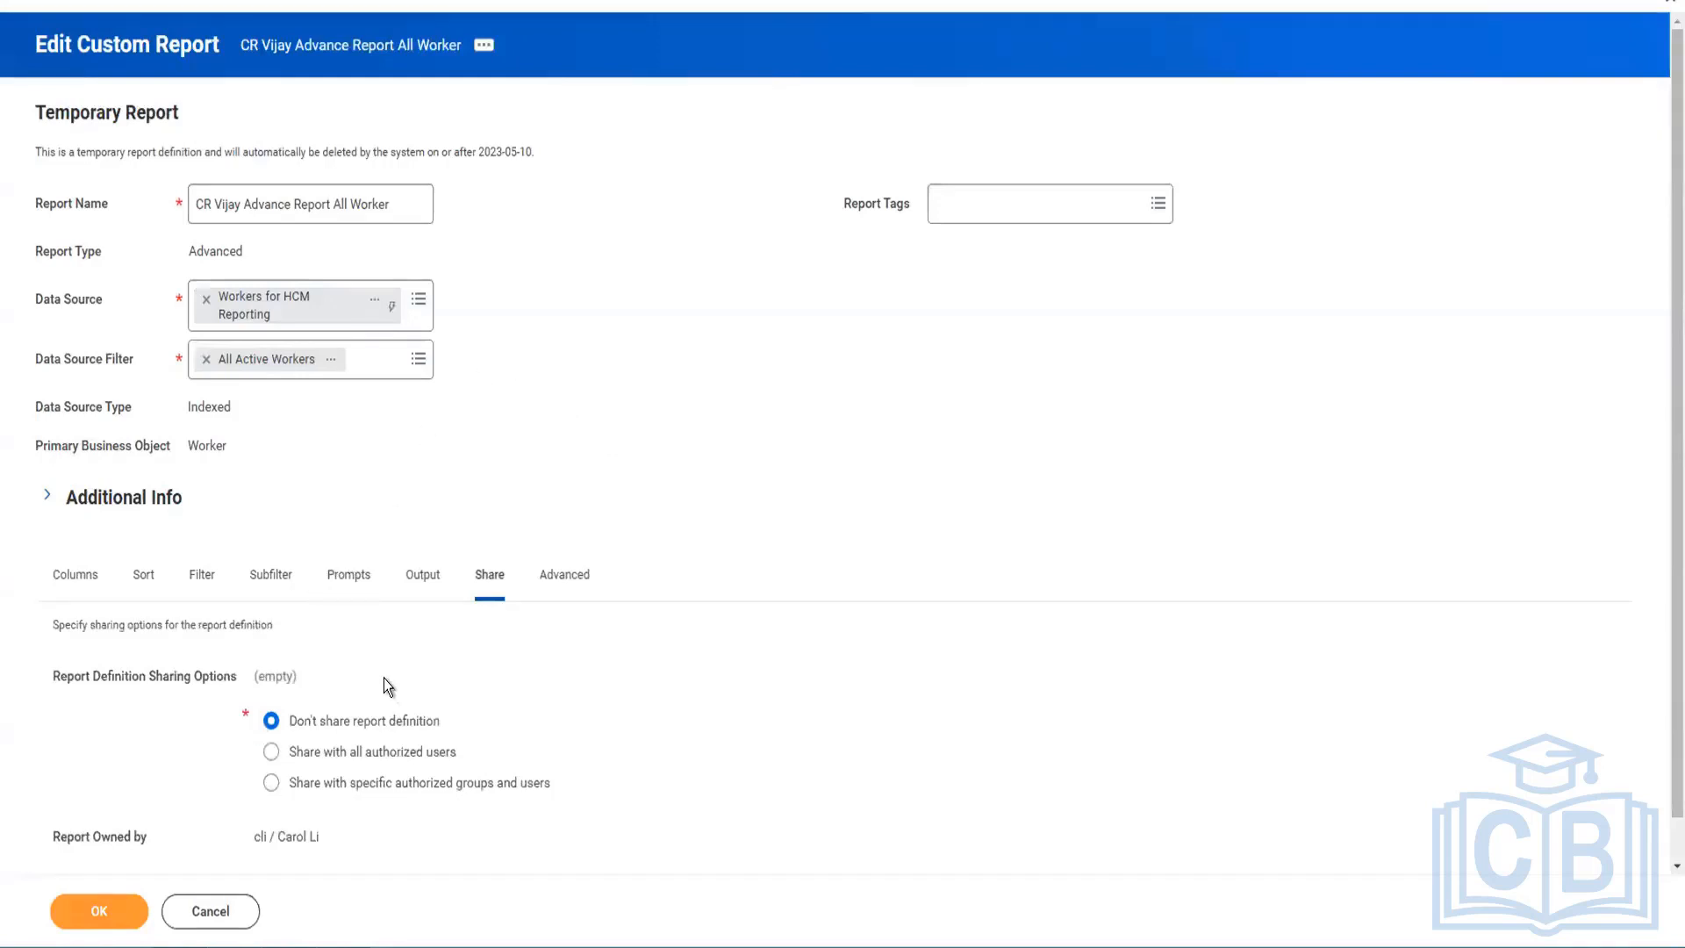
scroll(381, 676, "down", 1)
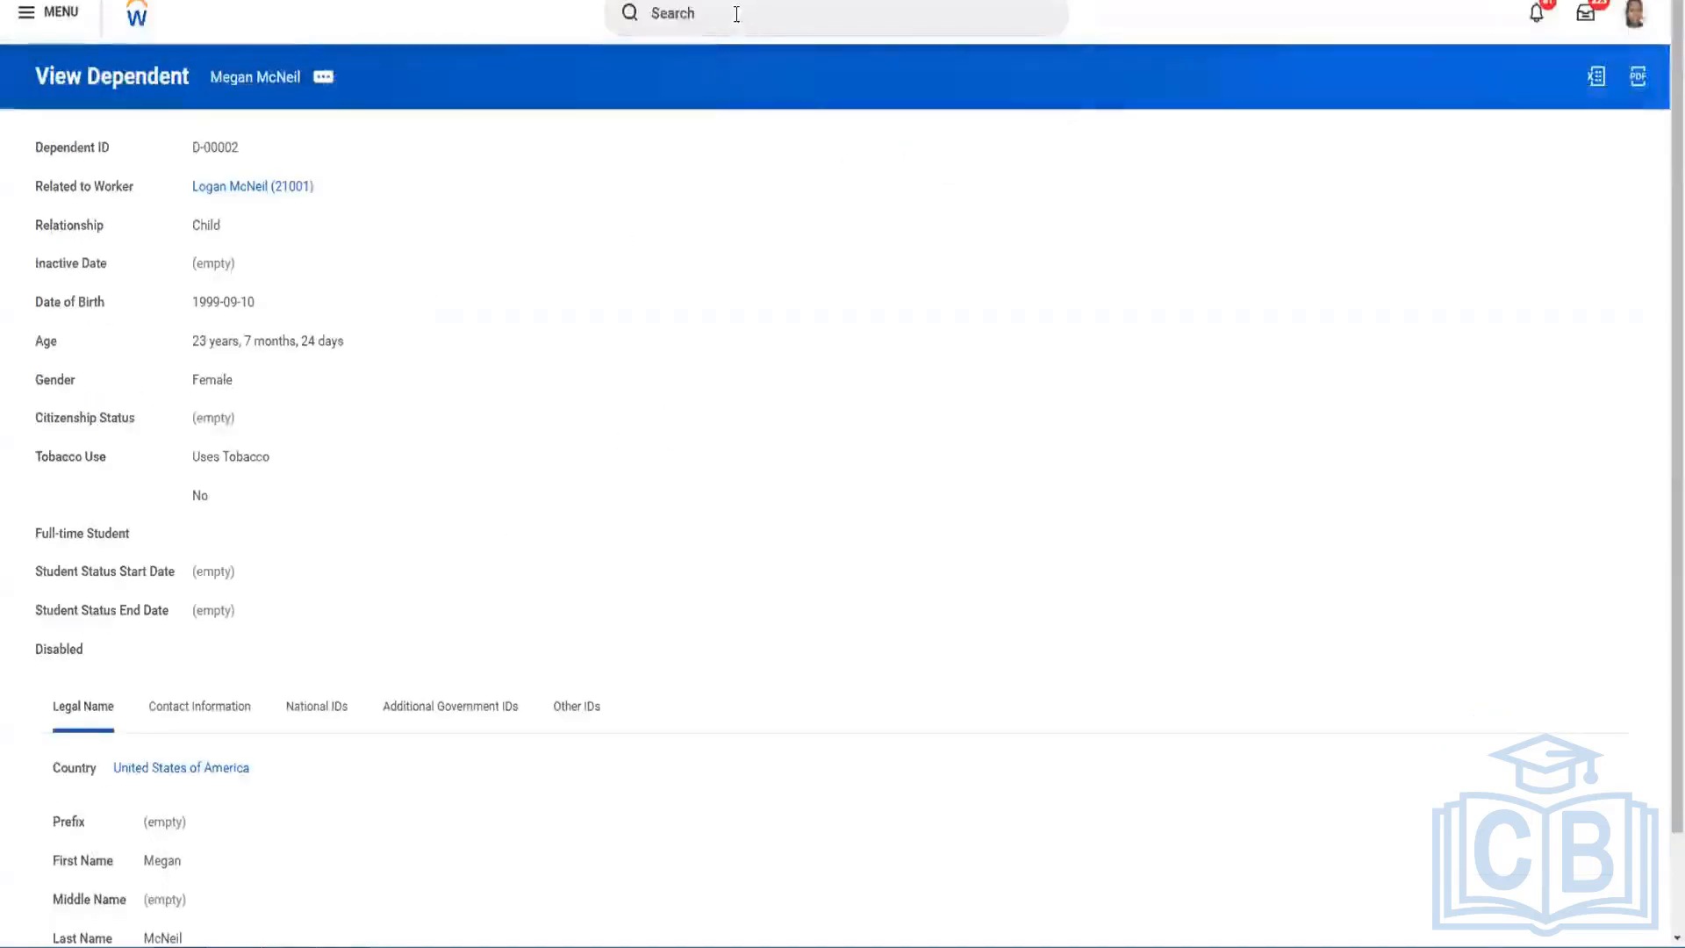
Step: Search for report definitions using the rd: prefix with the report author's first name, and clear the search
left_click(737, 14)
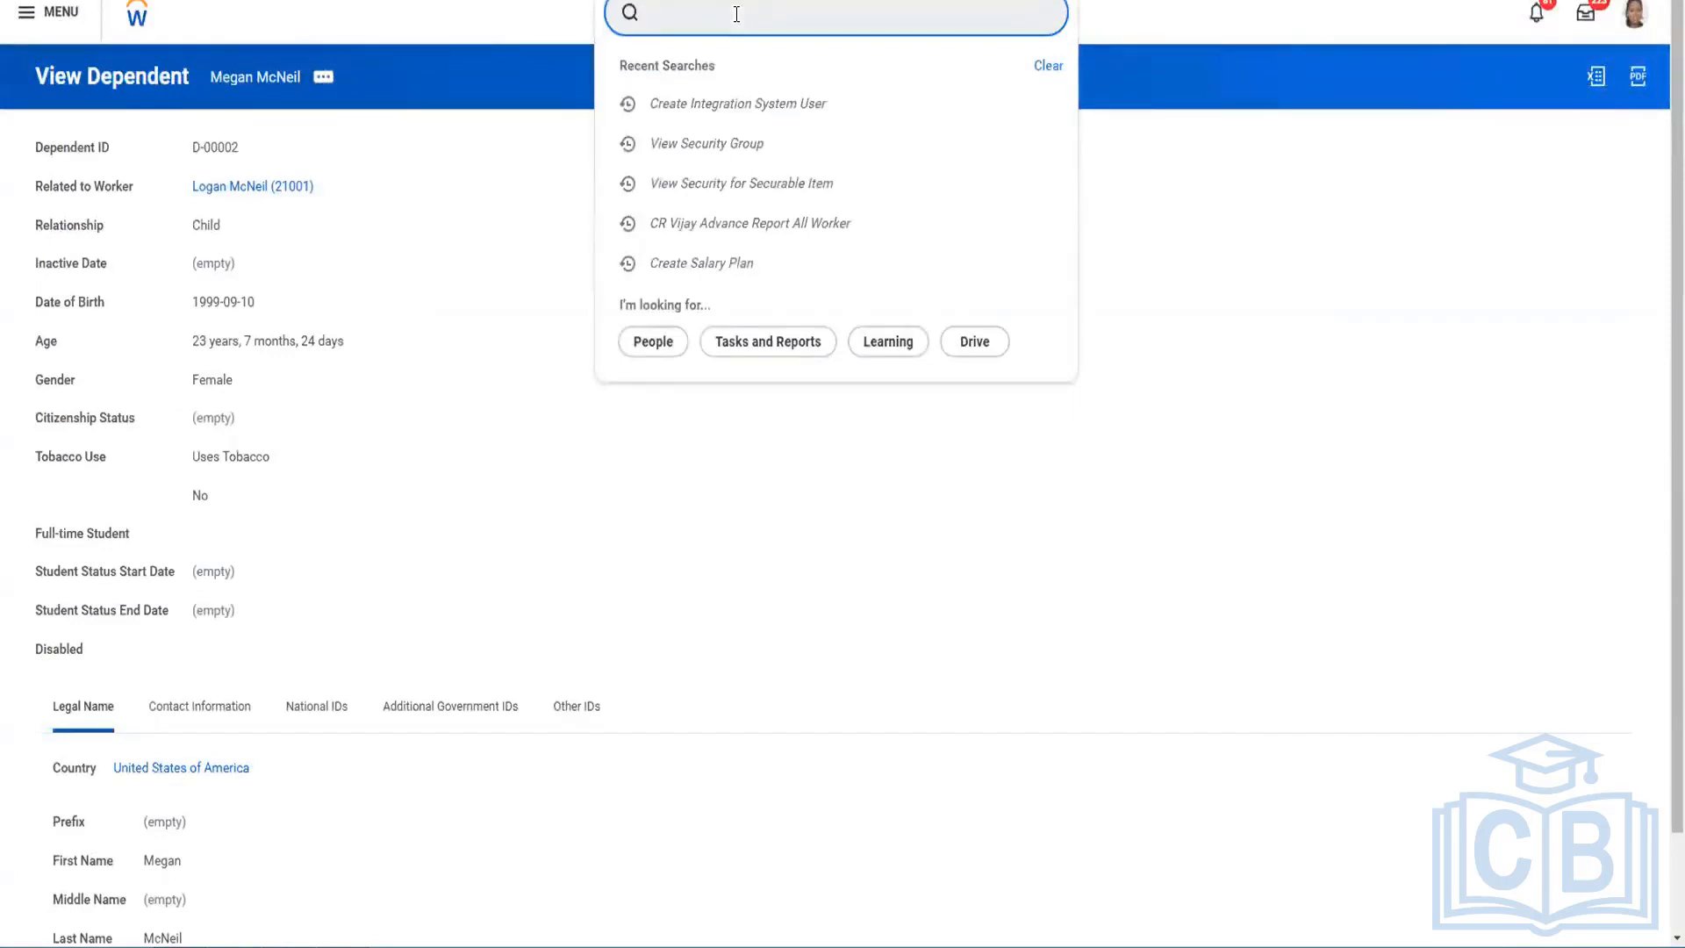
type("rd:")
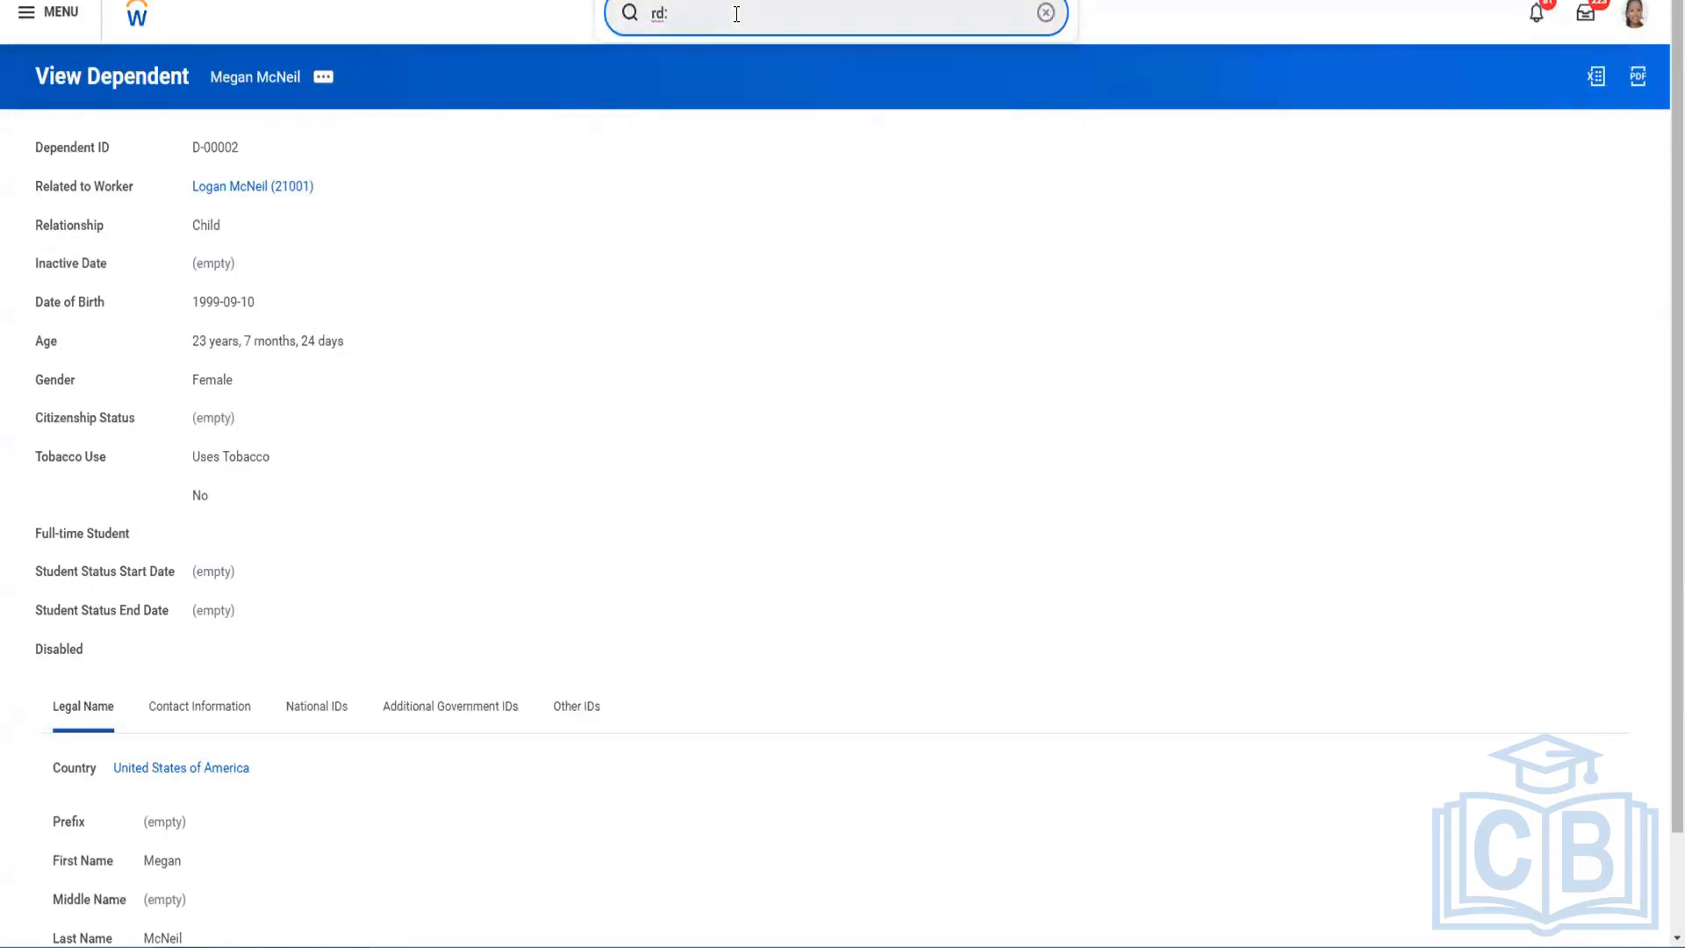
type("vijay")
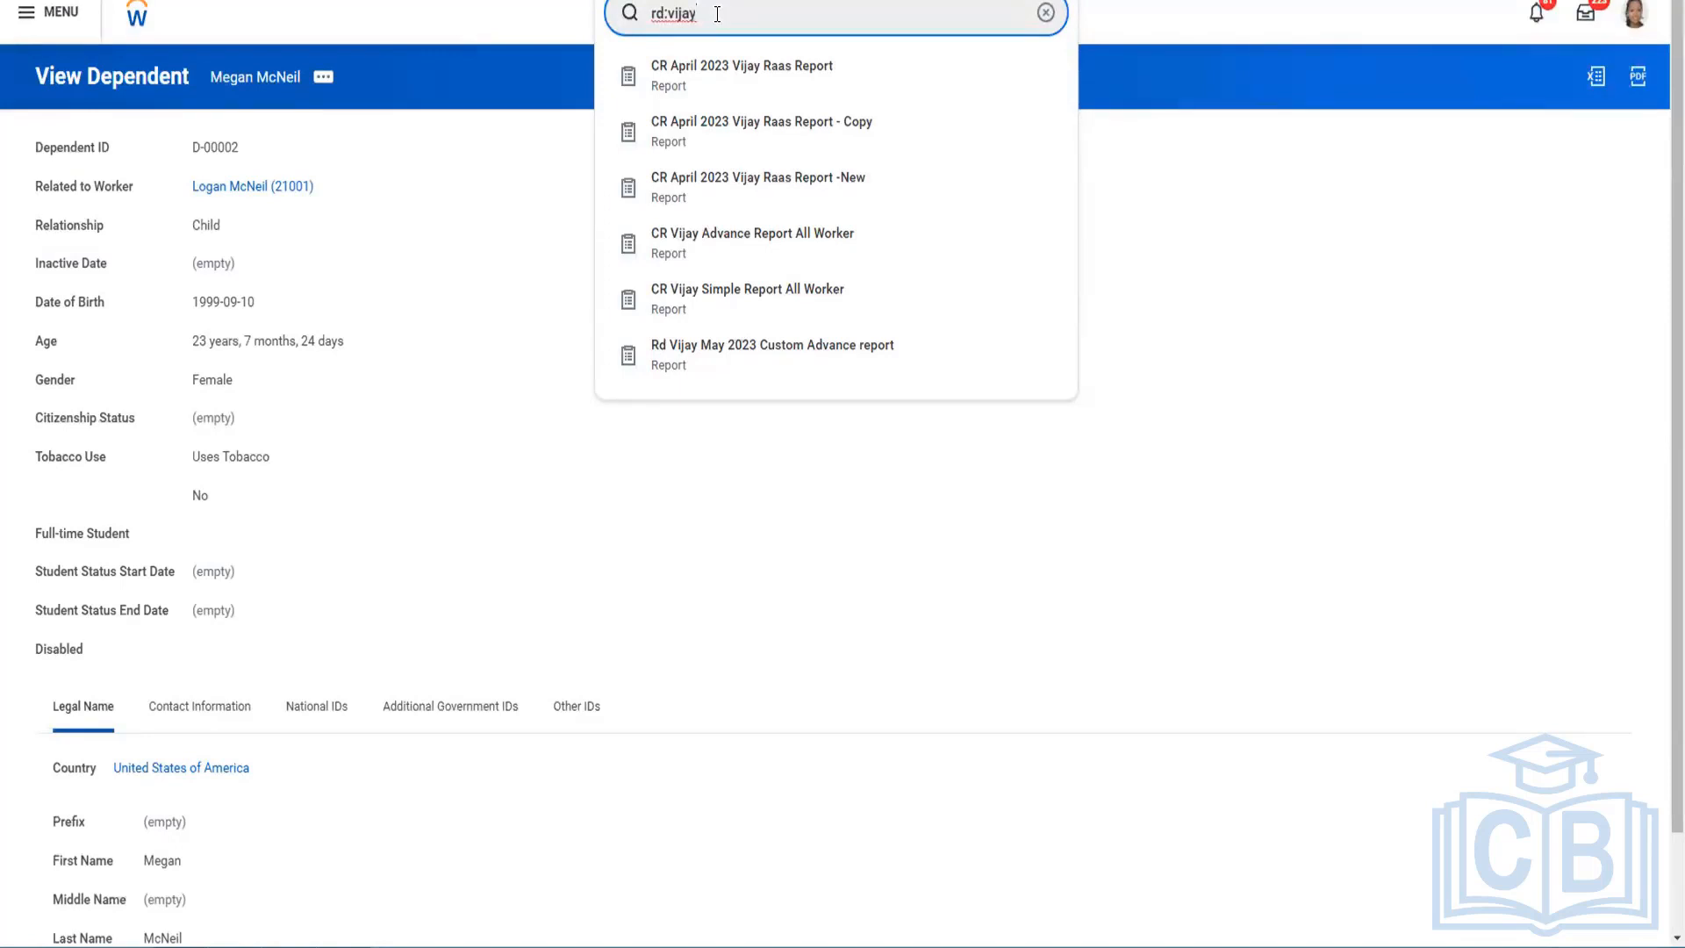
key("BackSpace")
key("BackSpace")
key("BackSpace")
key("BackSpace")
key("BackSpace")
key("BackSpace")
key("BackSpace")
key("BackSpace")
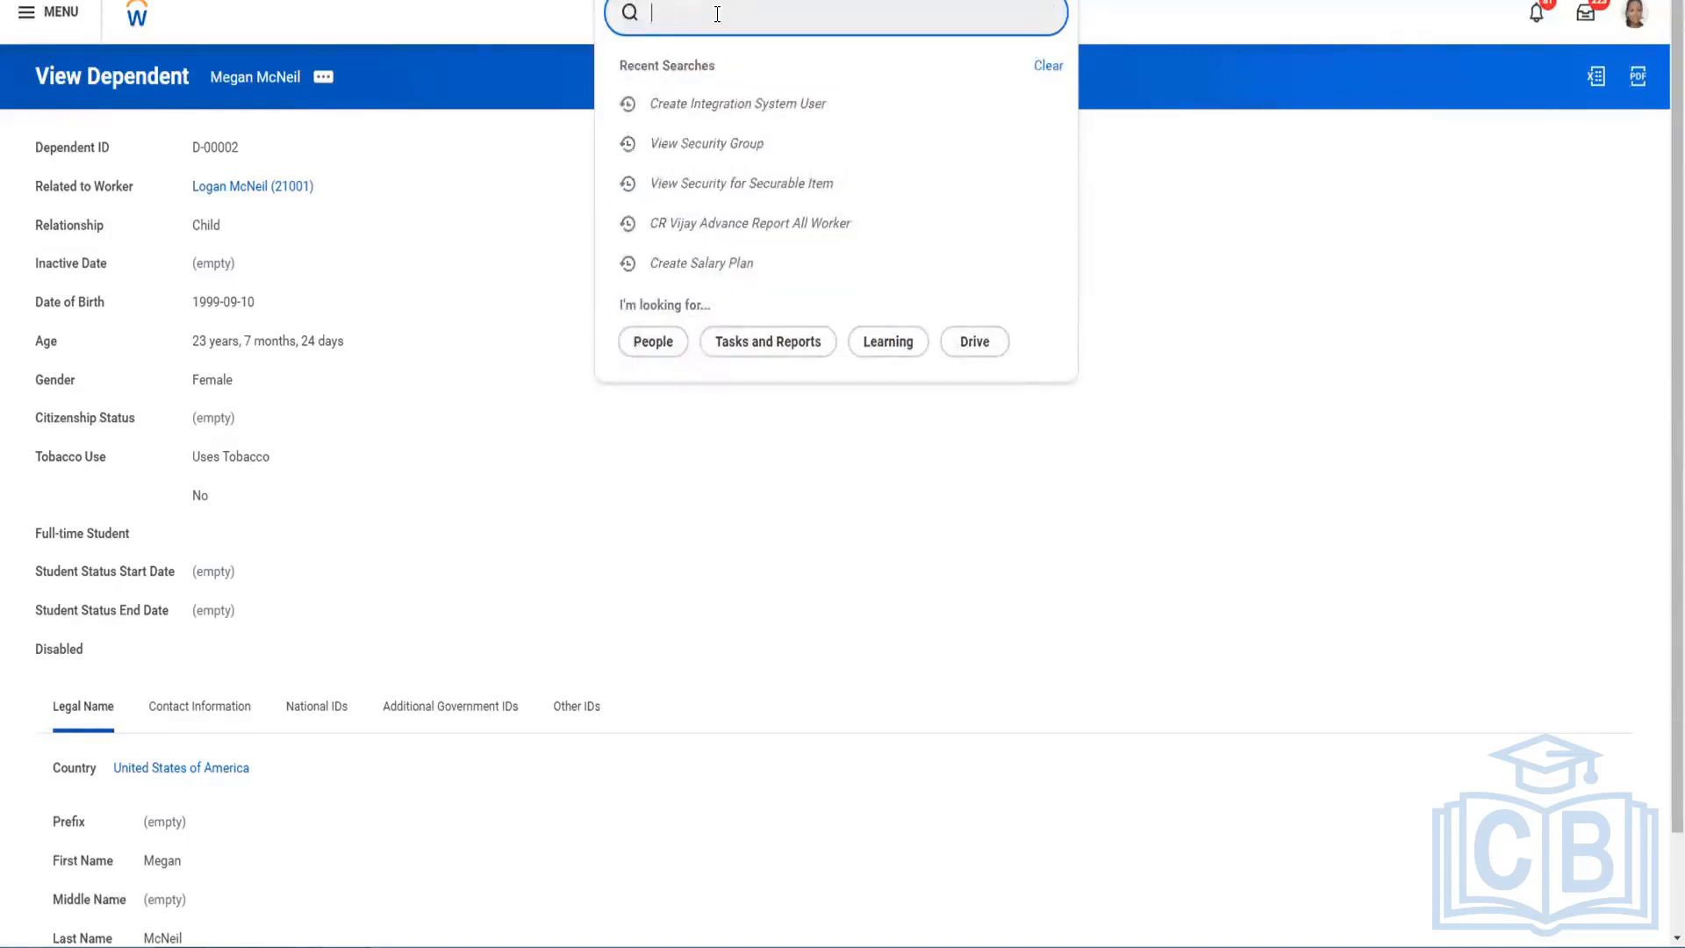
Step: Search for view cus rep and open the View Custom Report task
type("viw cus rep")
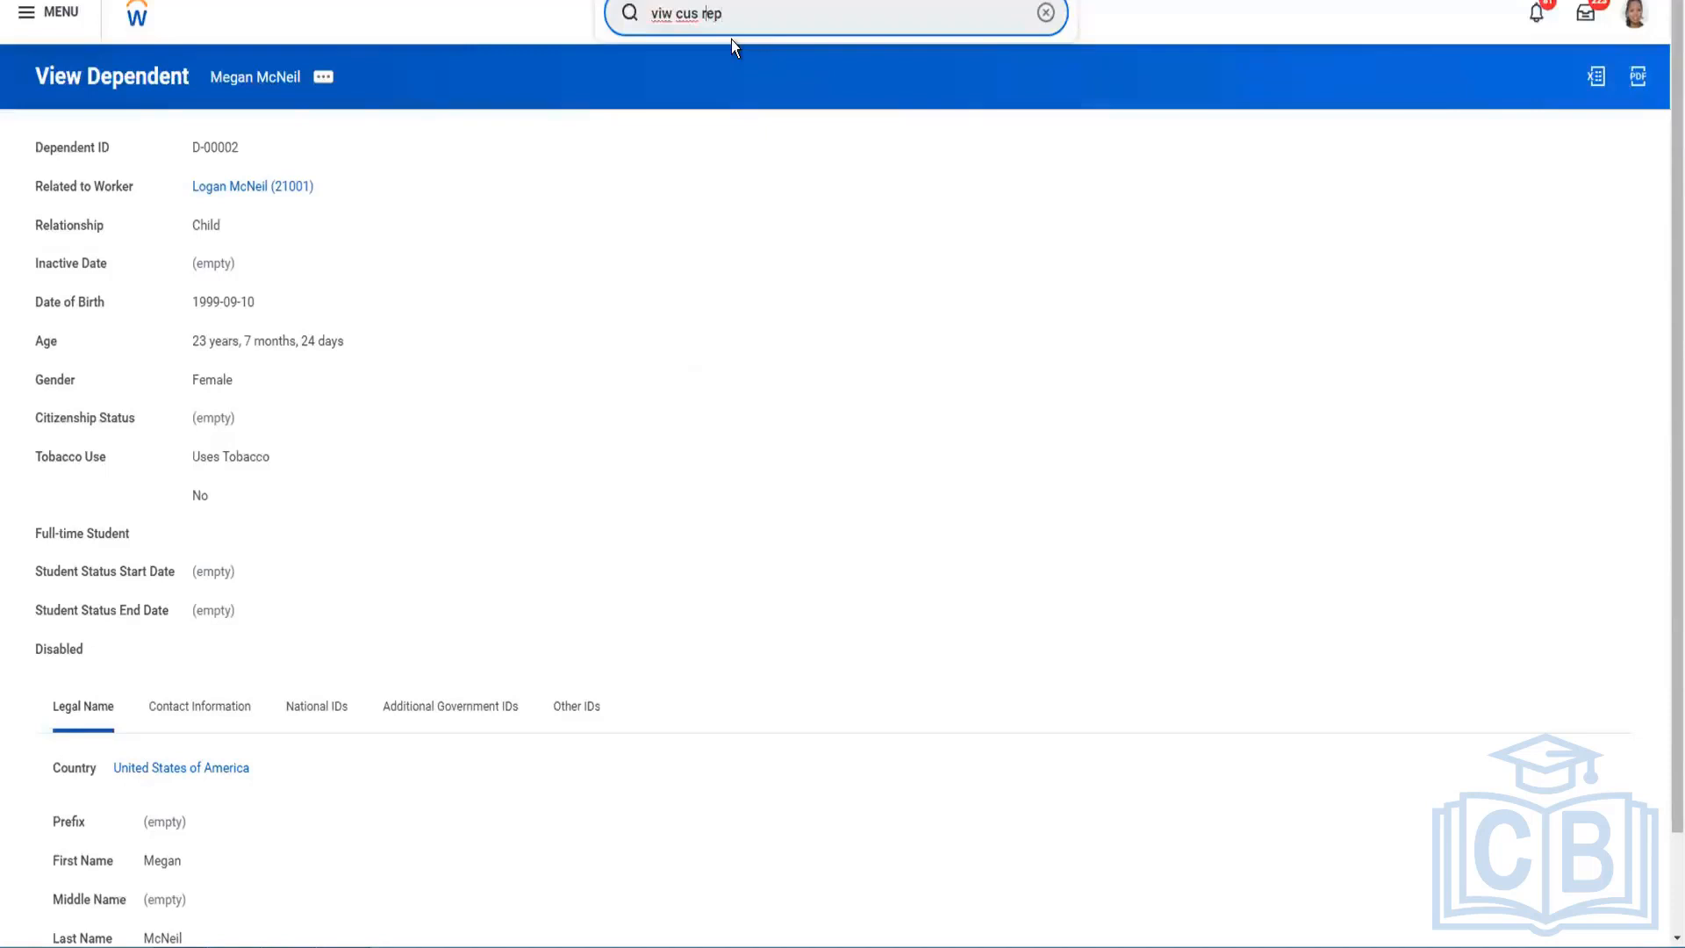
key("Left")
key("Left")
key("Left")
key("Left")
key("Left")
key("Left")
type("e")
key("BackSpace")
key("Right")
type("e")
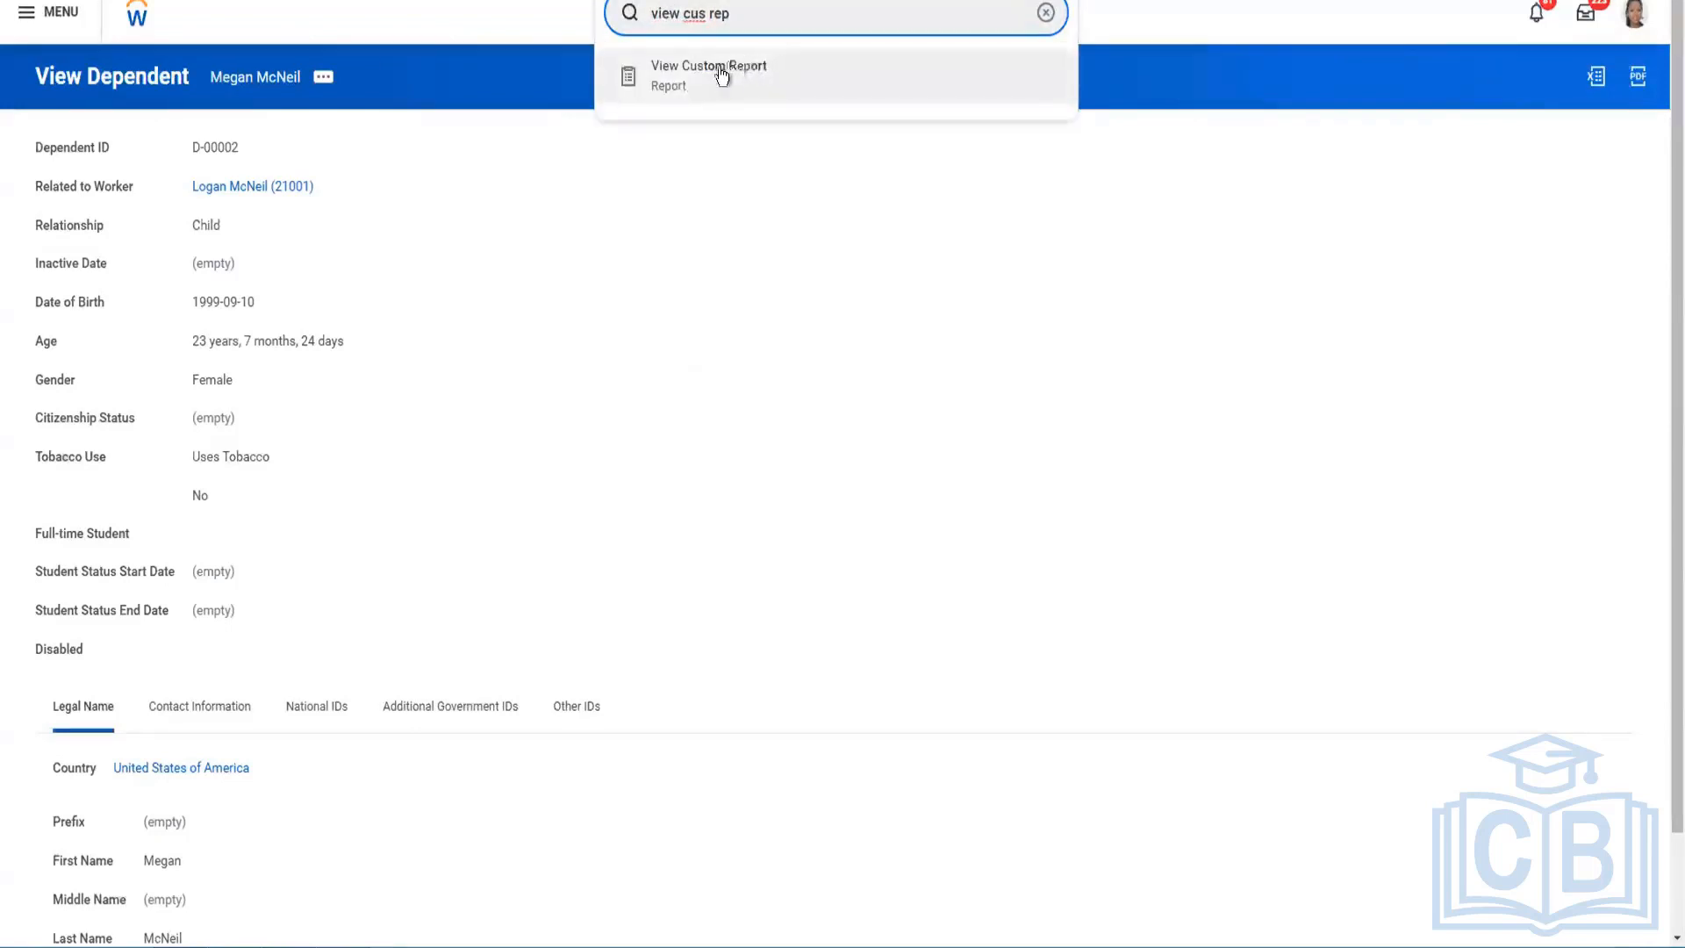
left_click(719, 67)
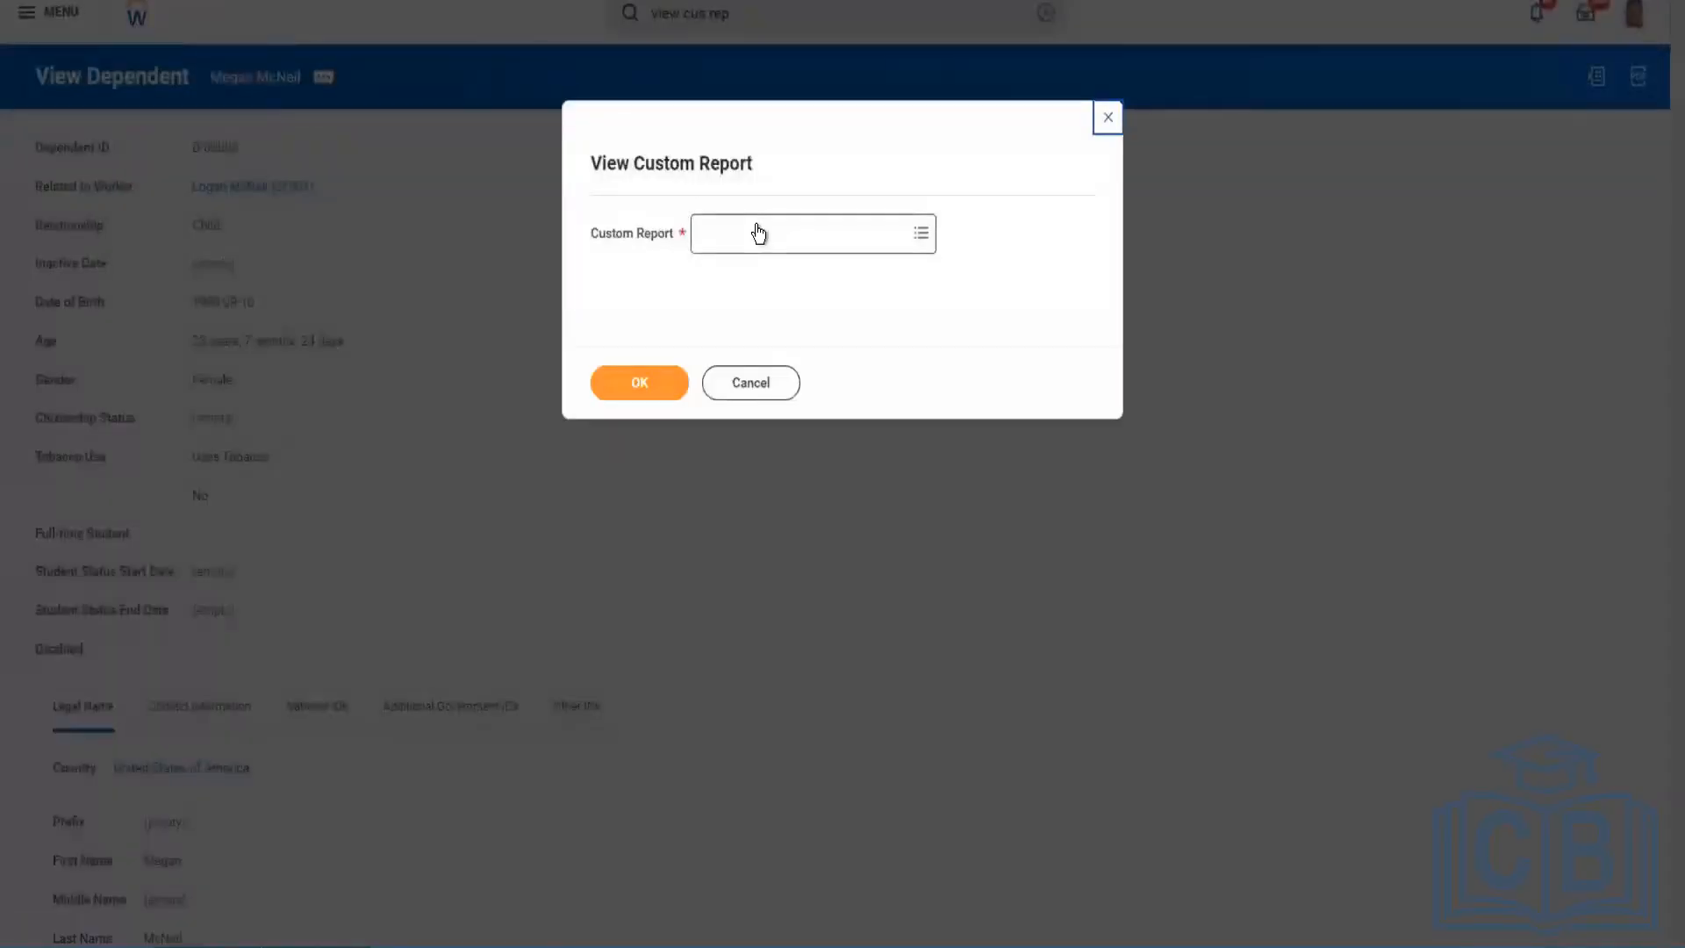
Step: Select Headcount & Open Positions as the custom report, open its definition and display its sharing options
left_click(757, 230)
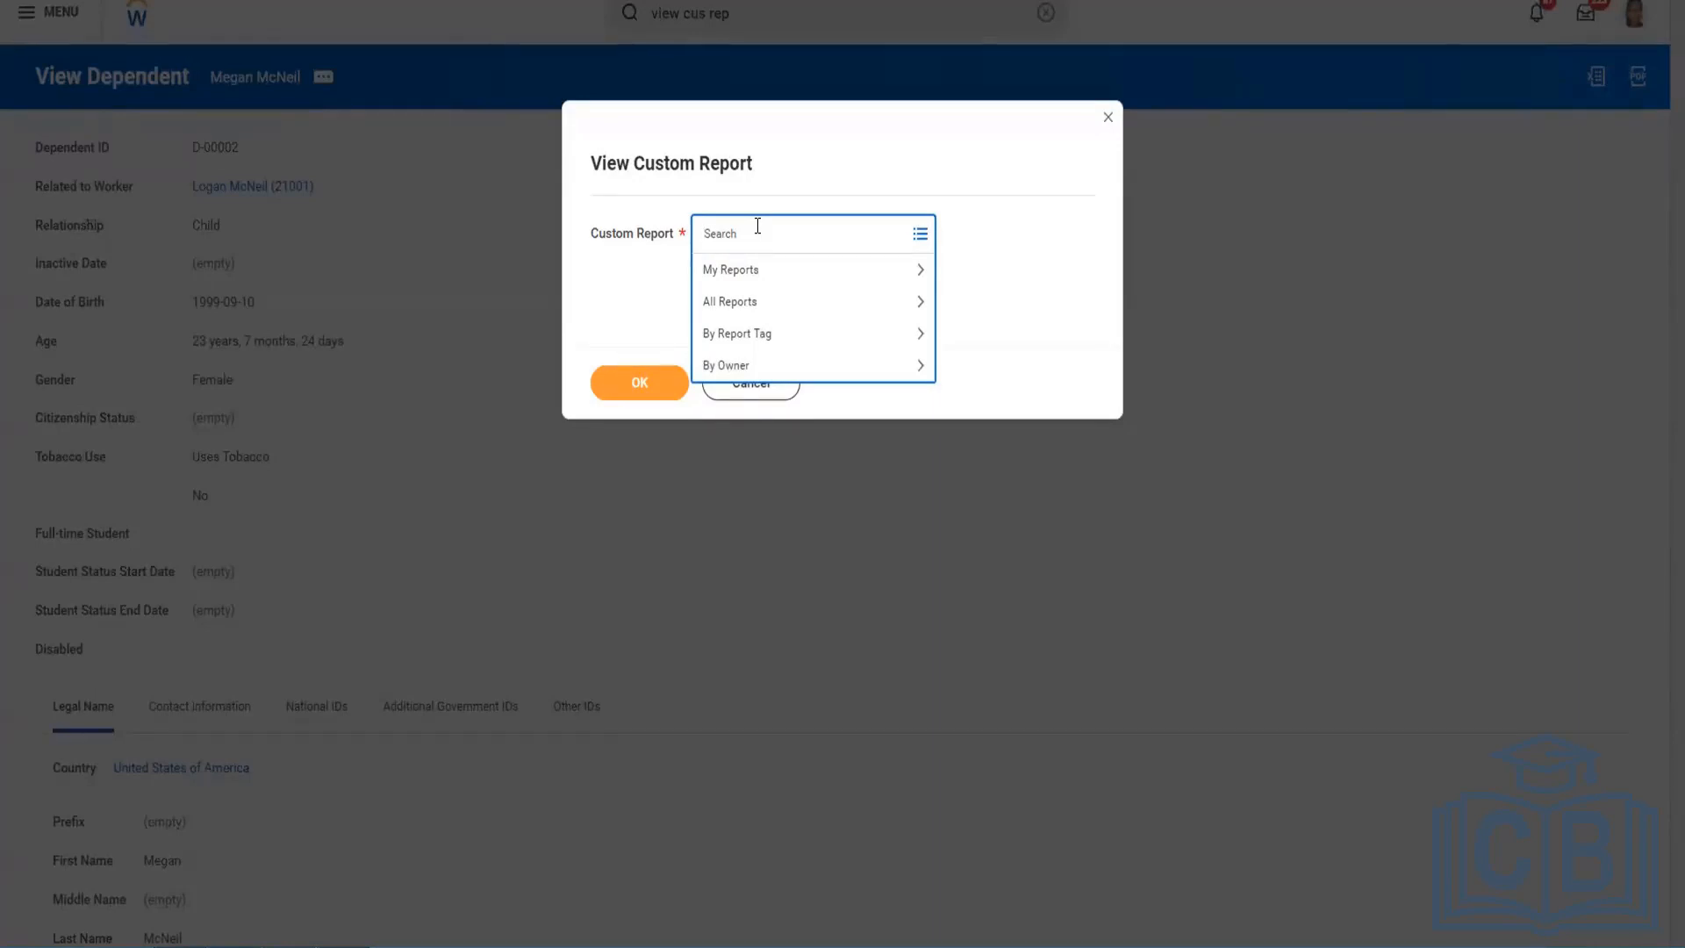
type("carol")
key("Return")
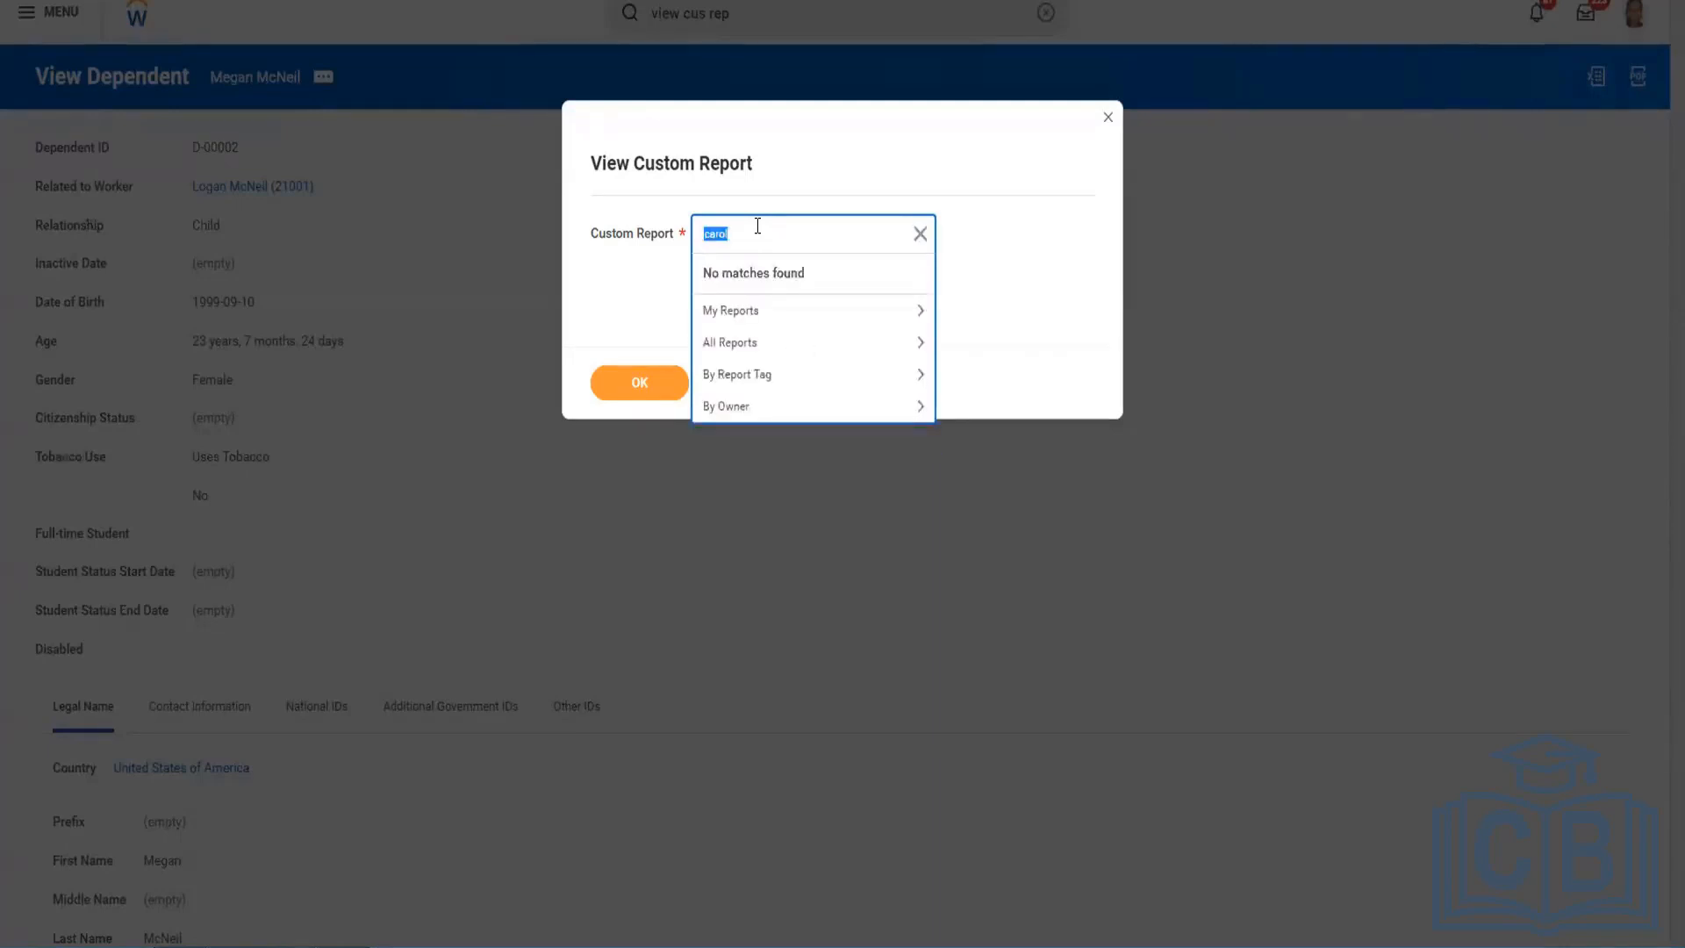
type("hen")
key("Return")
type("he")
key("Return")
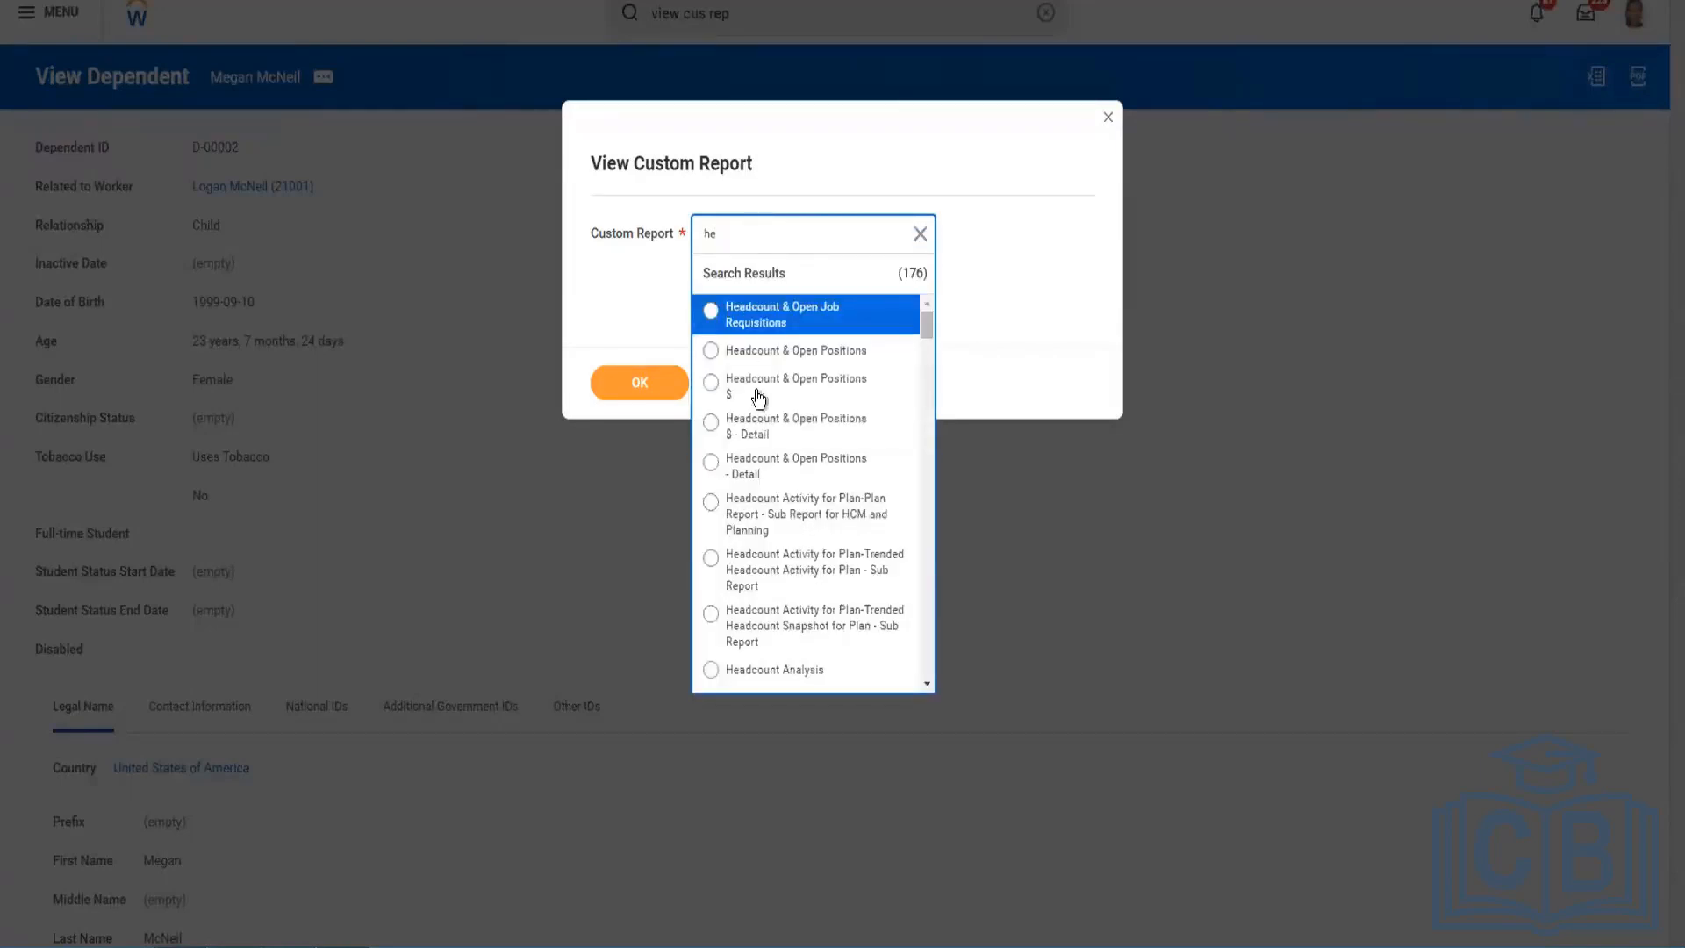
left_click(729, 350)
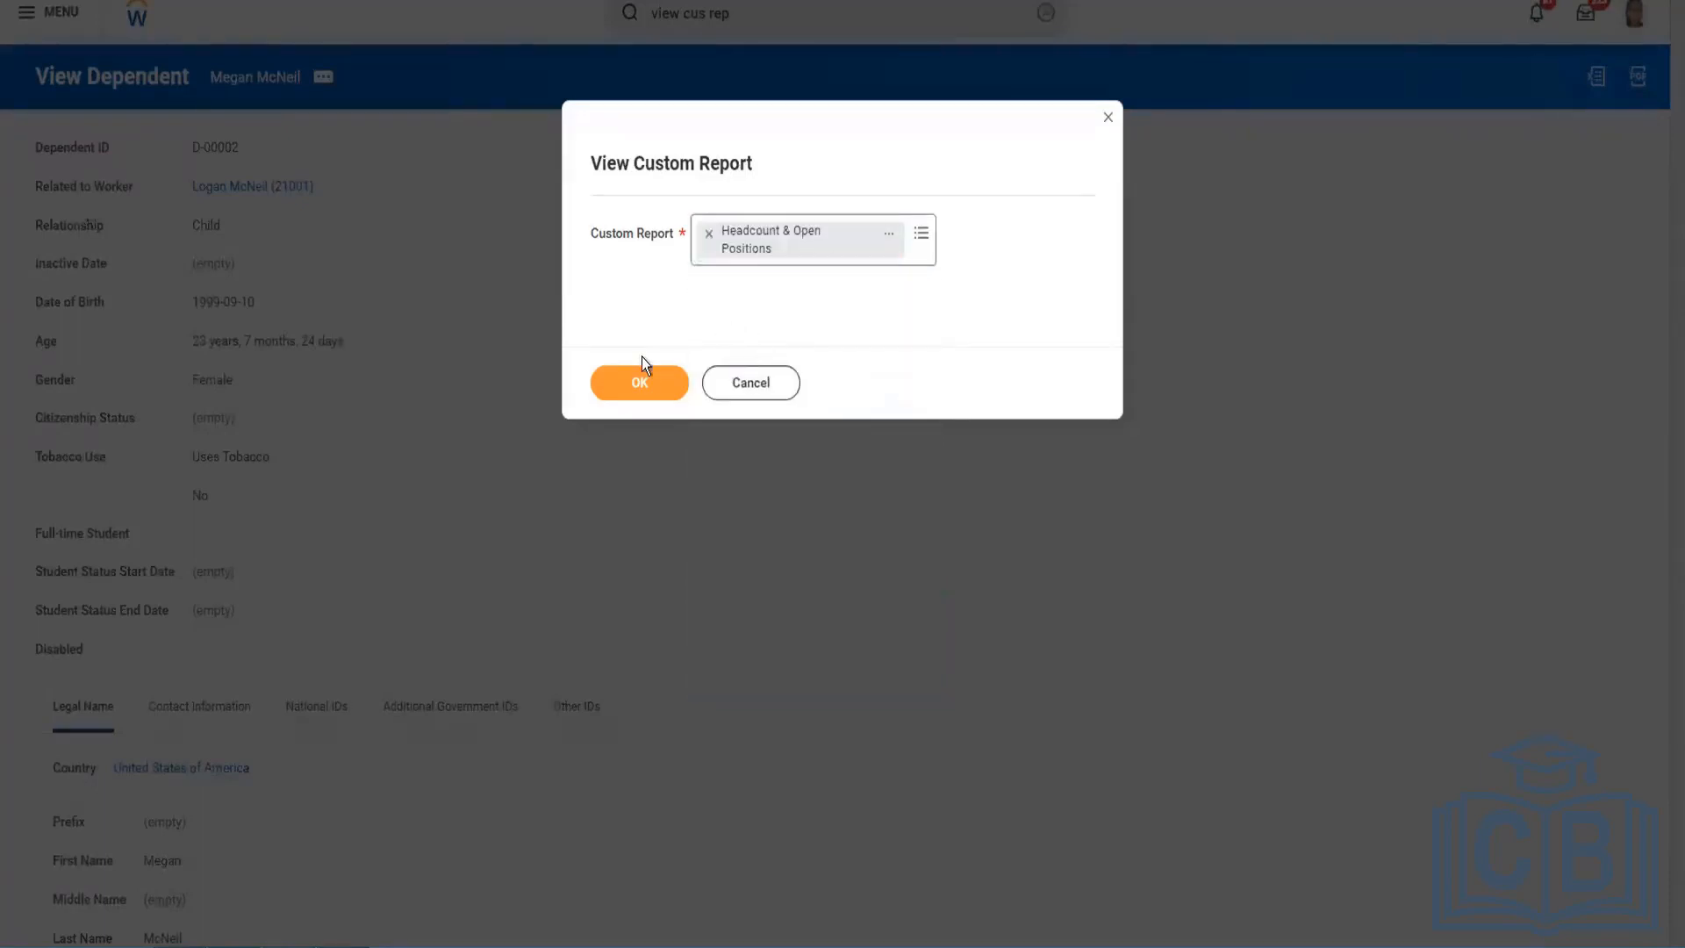
left_click(635, 382)
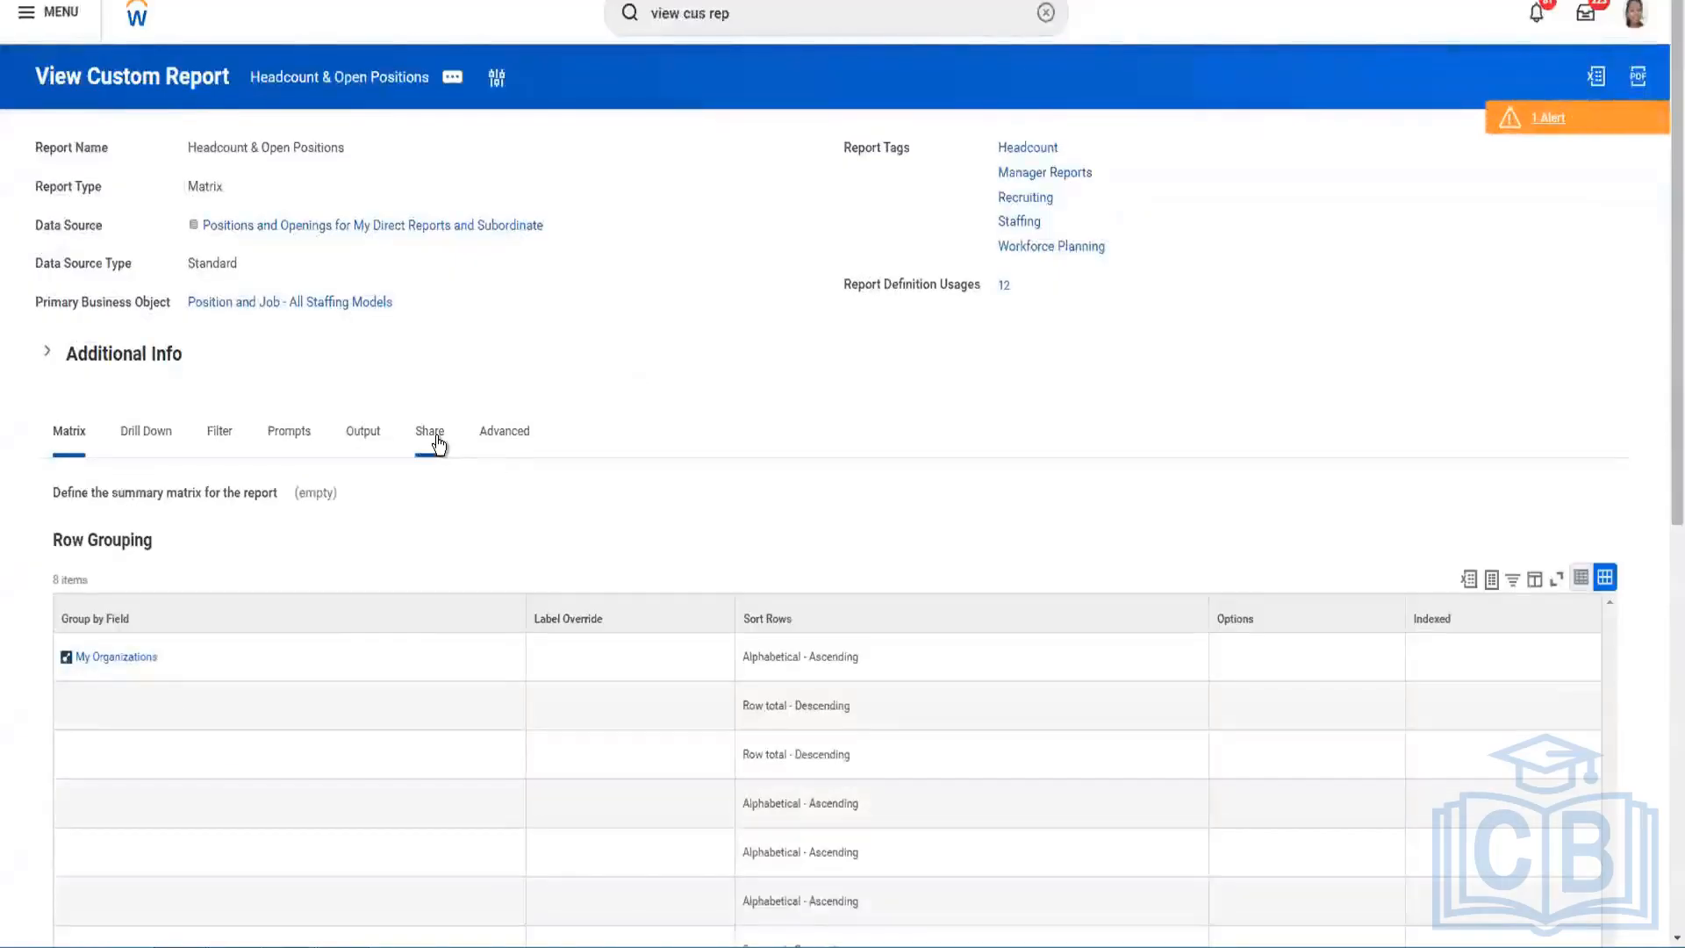
left_click(436, 441)
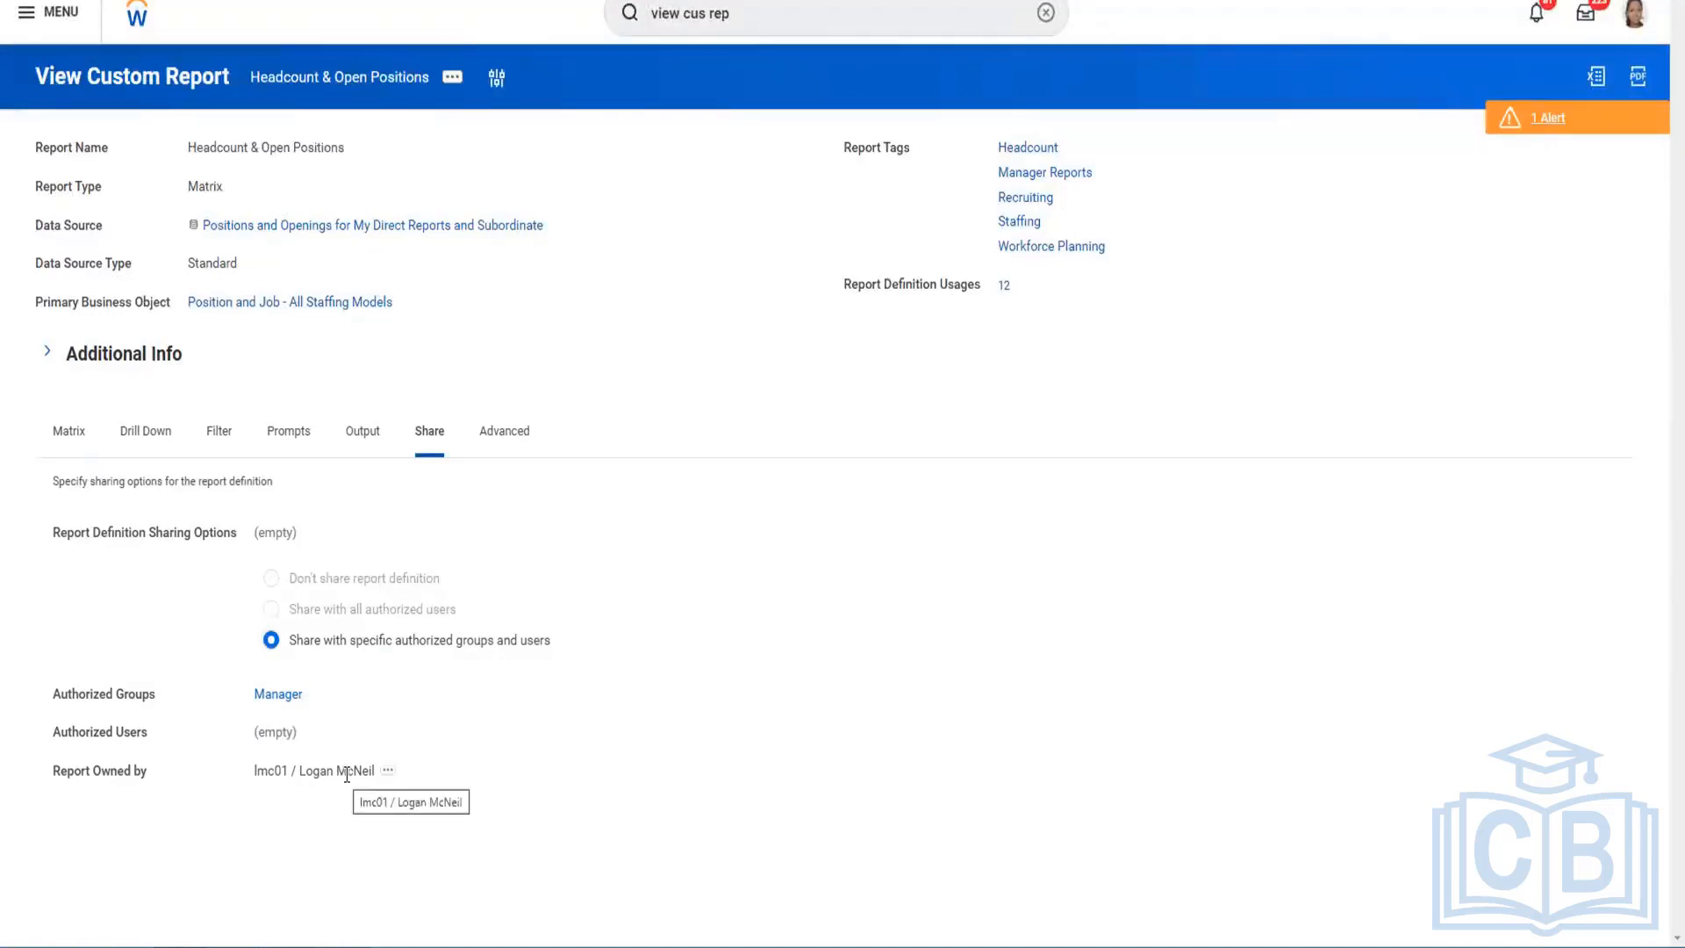
Step: Copy the report's name and search for rd:Headcount & Open Positions
left_click(455, 81)
mouse_move(526, 158)
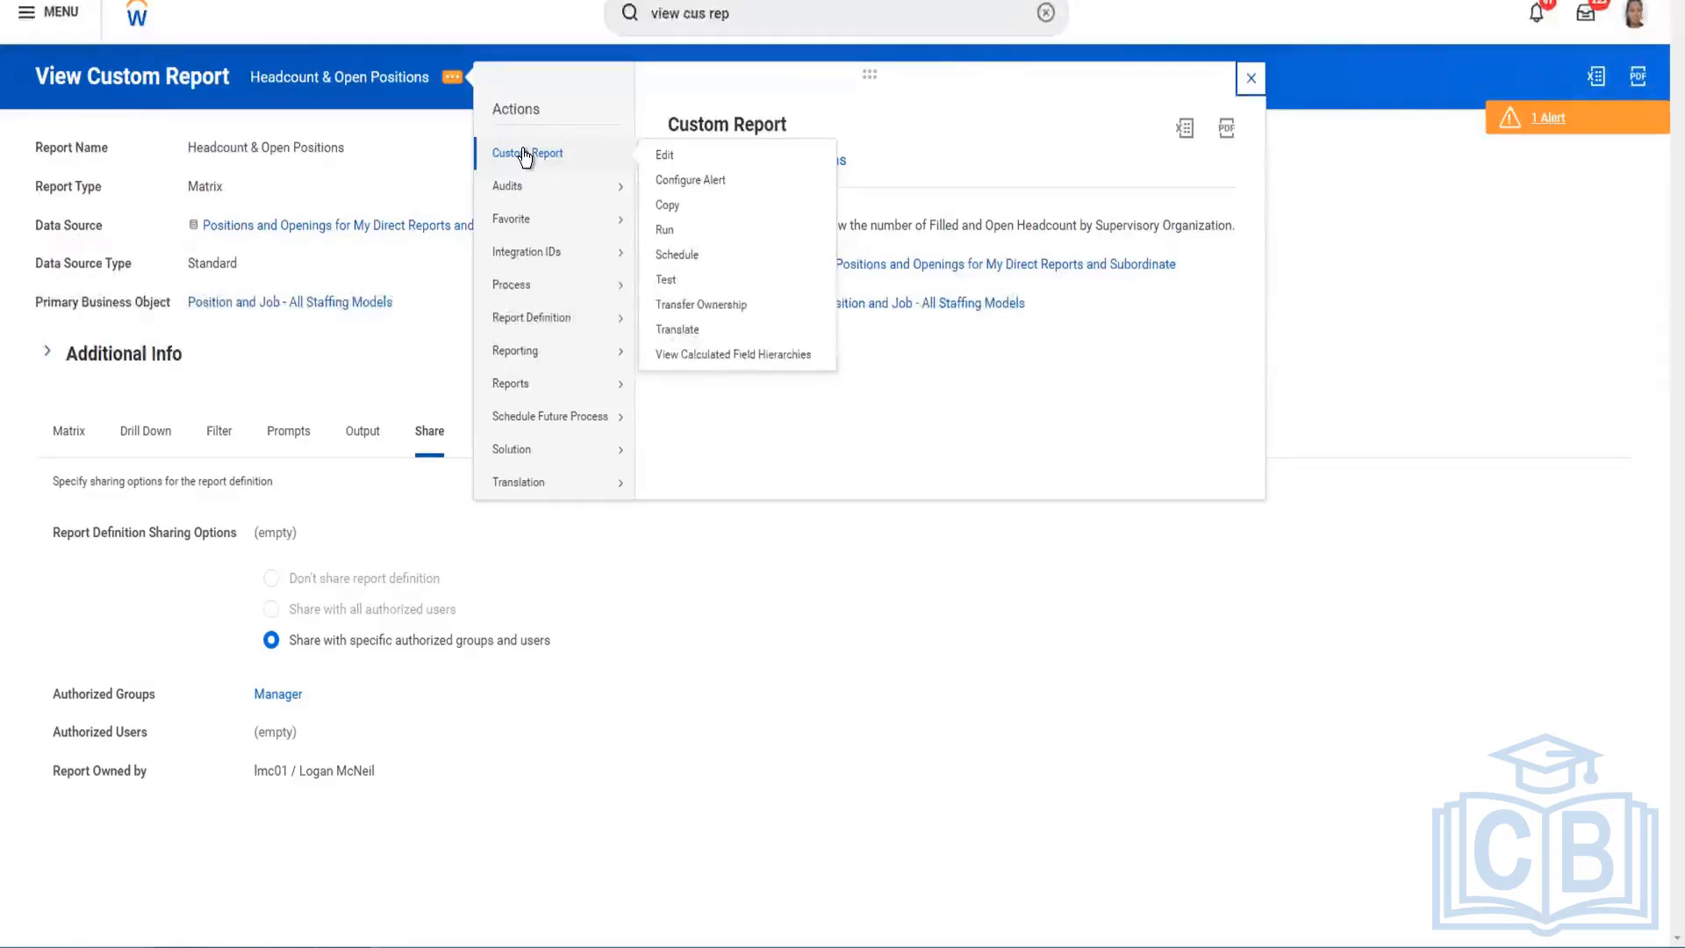
right_click(340, 79)
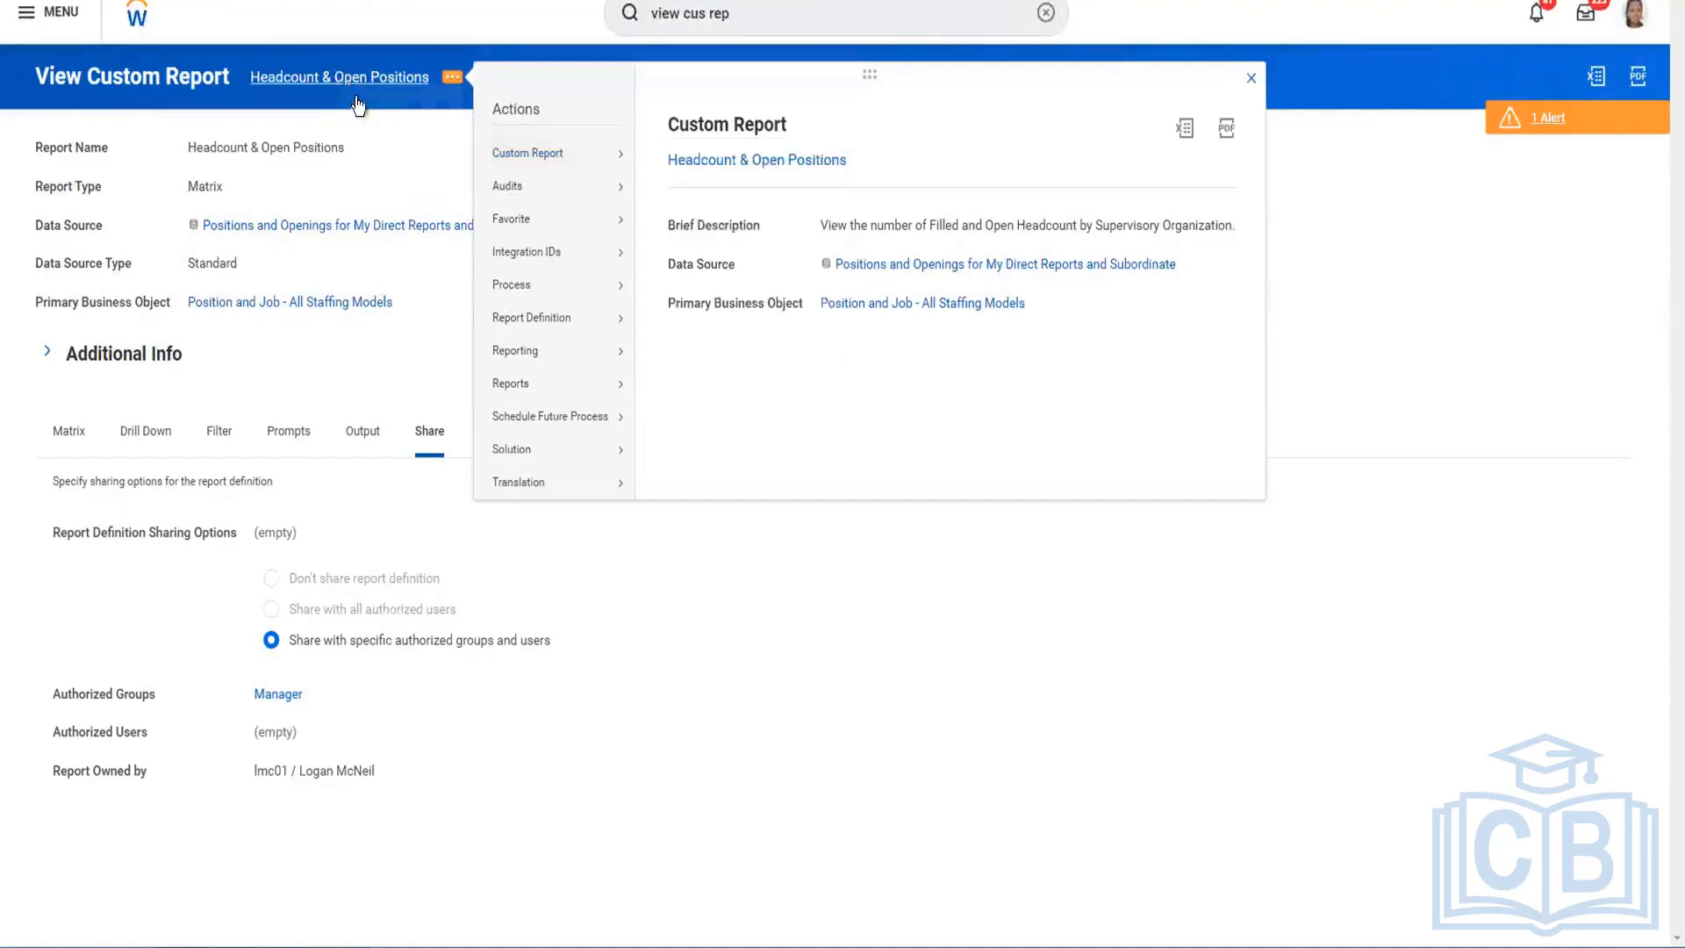
left_click(376, 154)
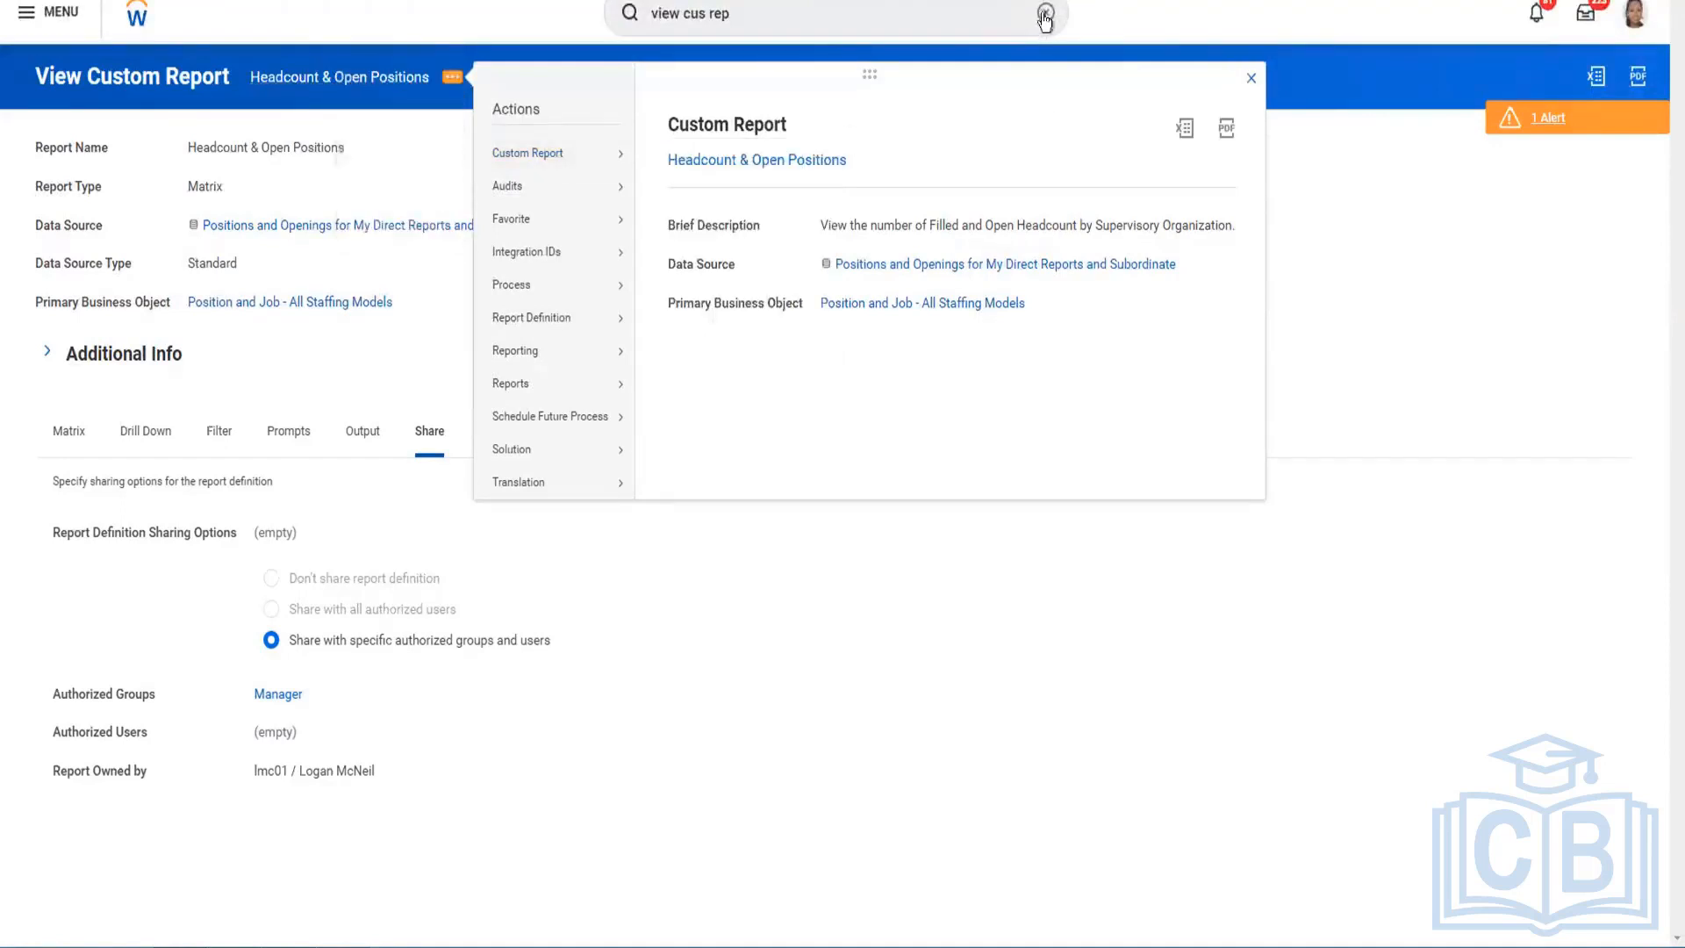
left_click(724, 12)
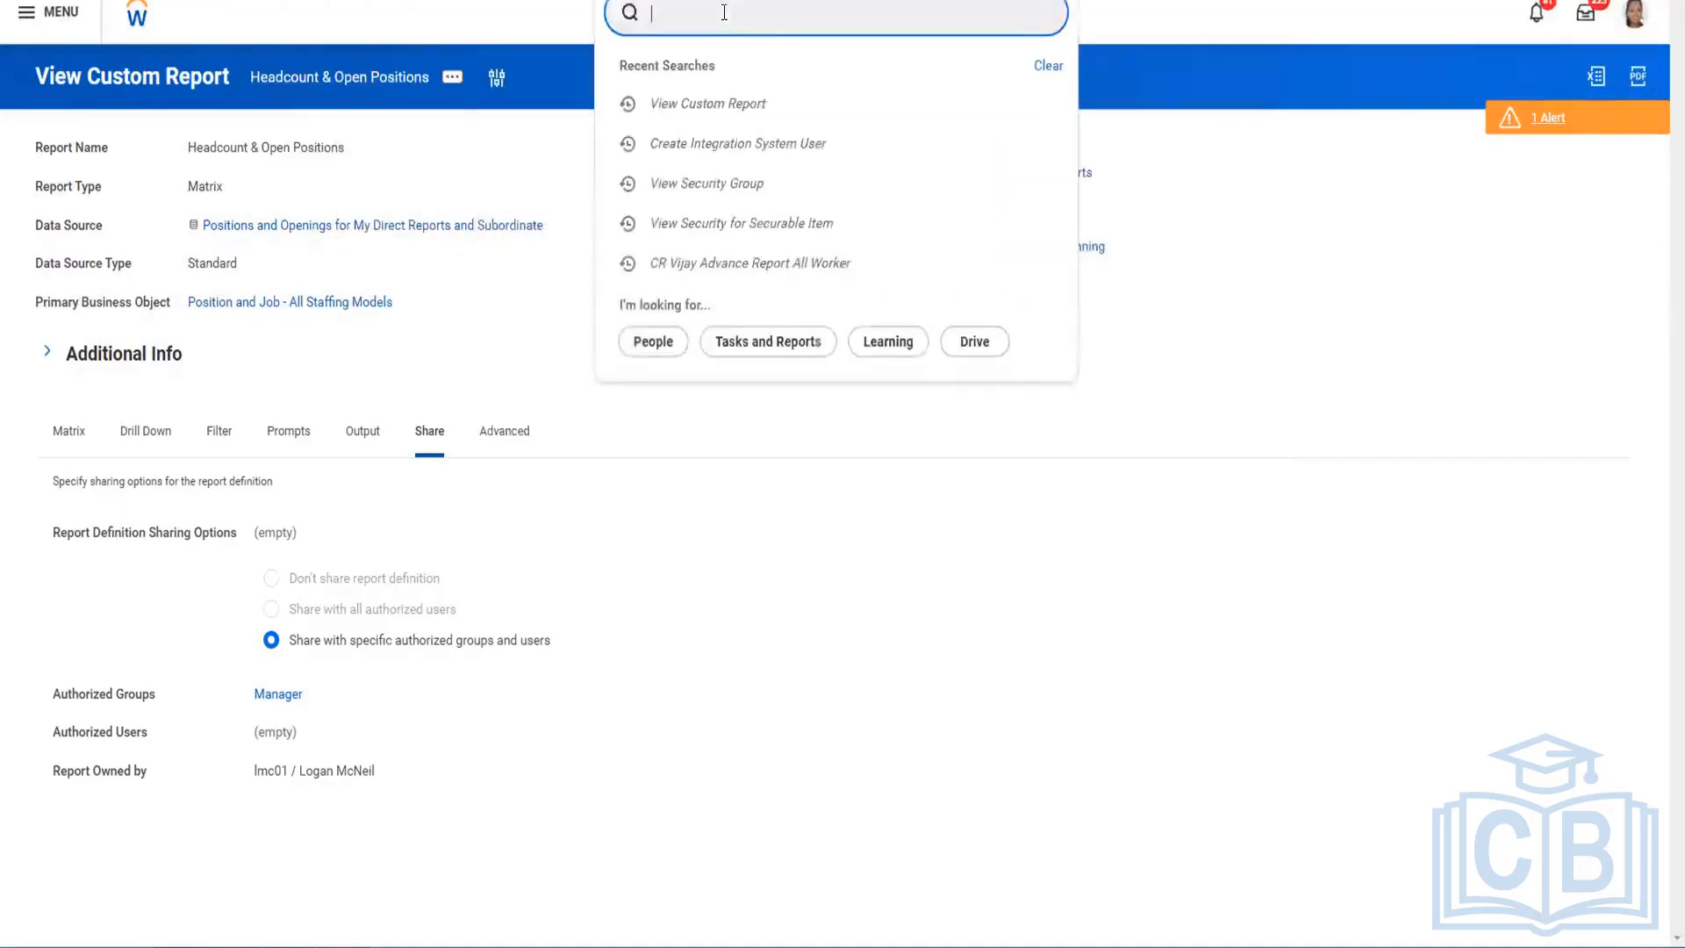
type("rd:")
type("Headcount & Open Positions")
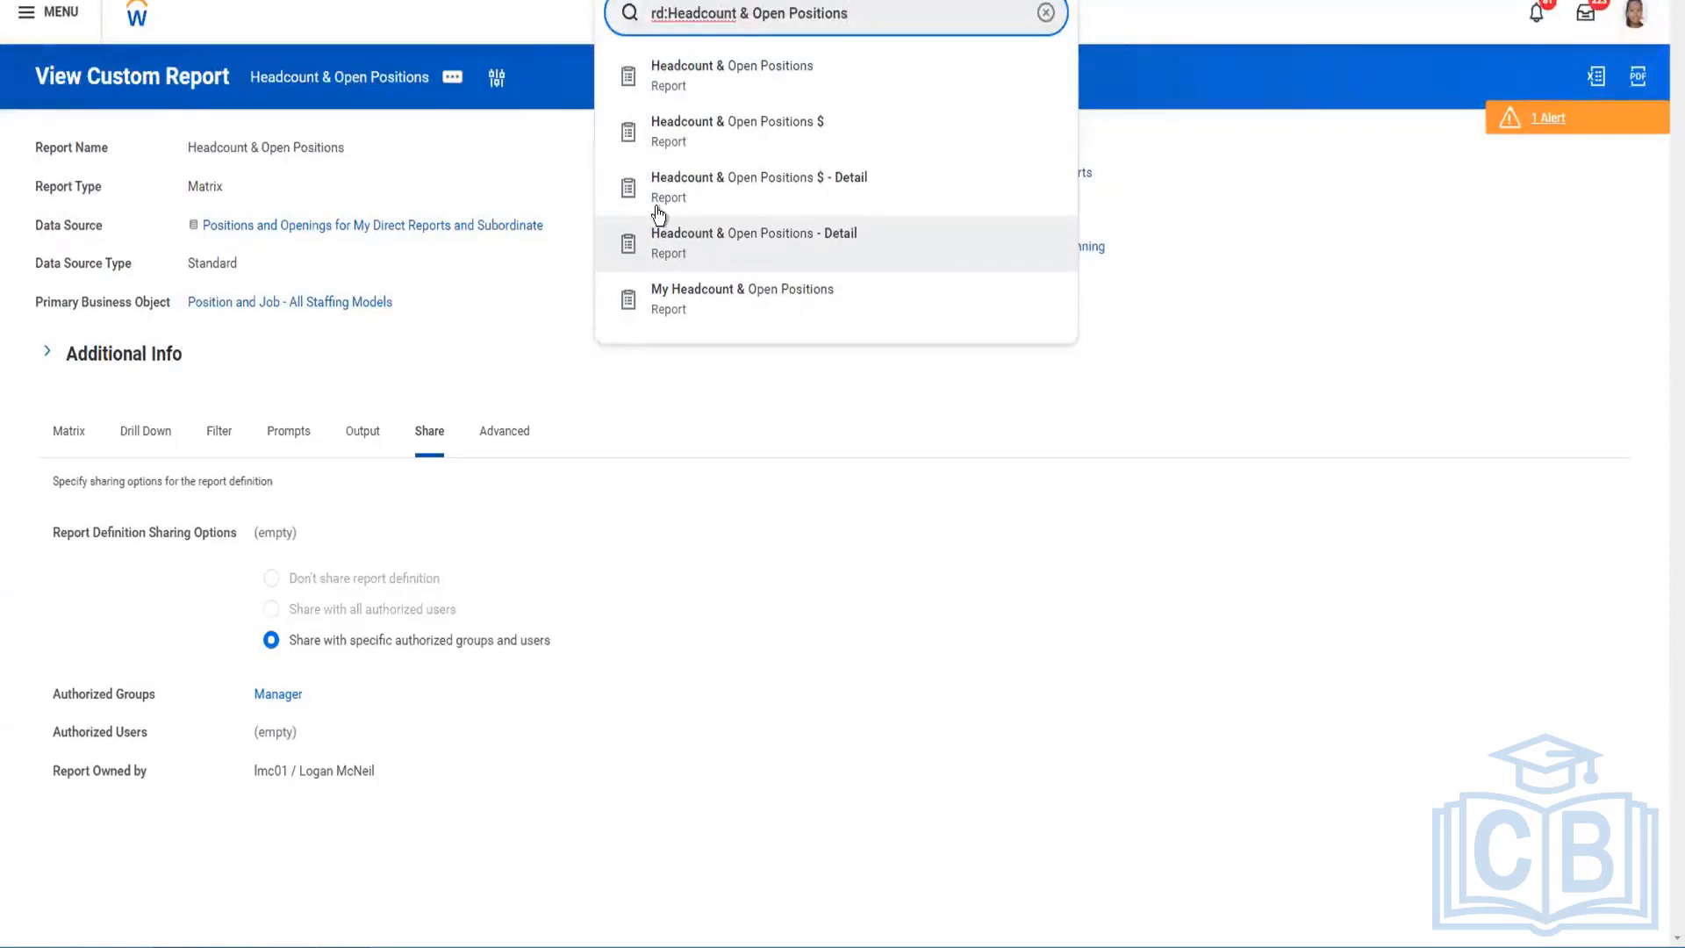
Step: Open the Headcount & Open Positions report for editing and activate the Authorized Users field in its sharing options
left_click(451, 81)
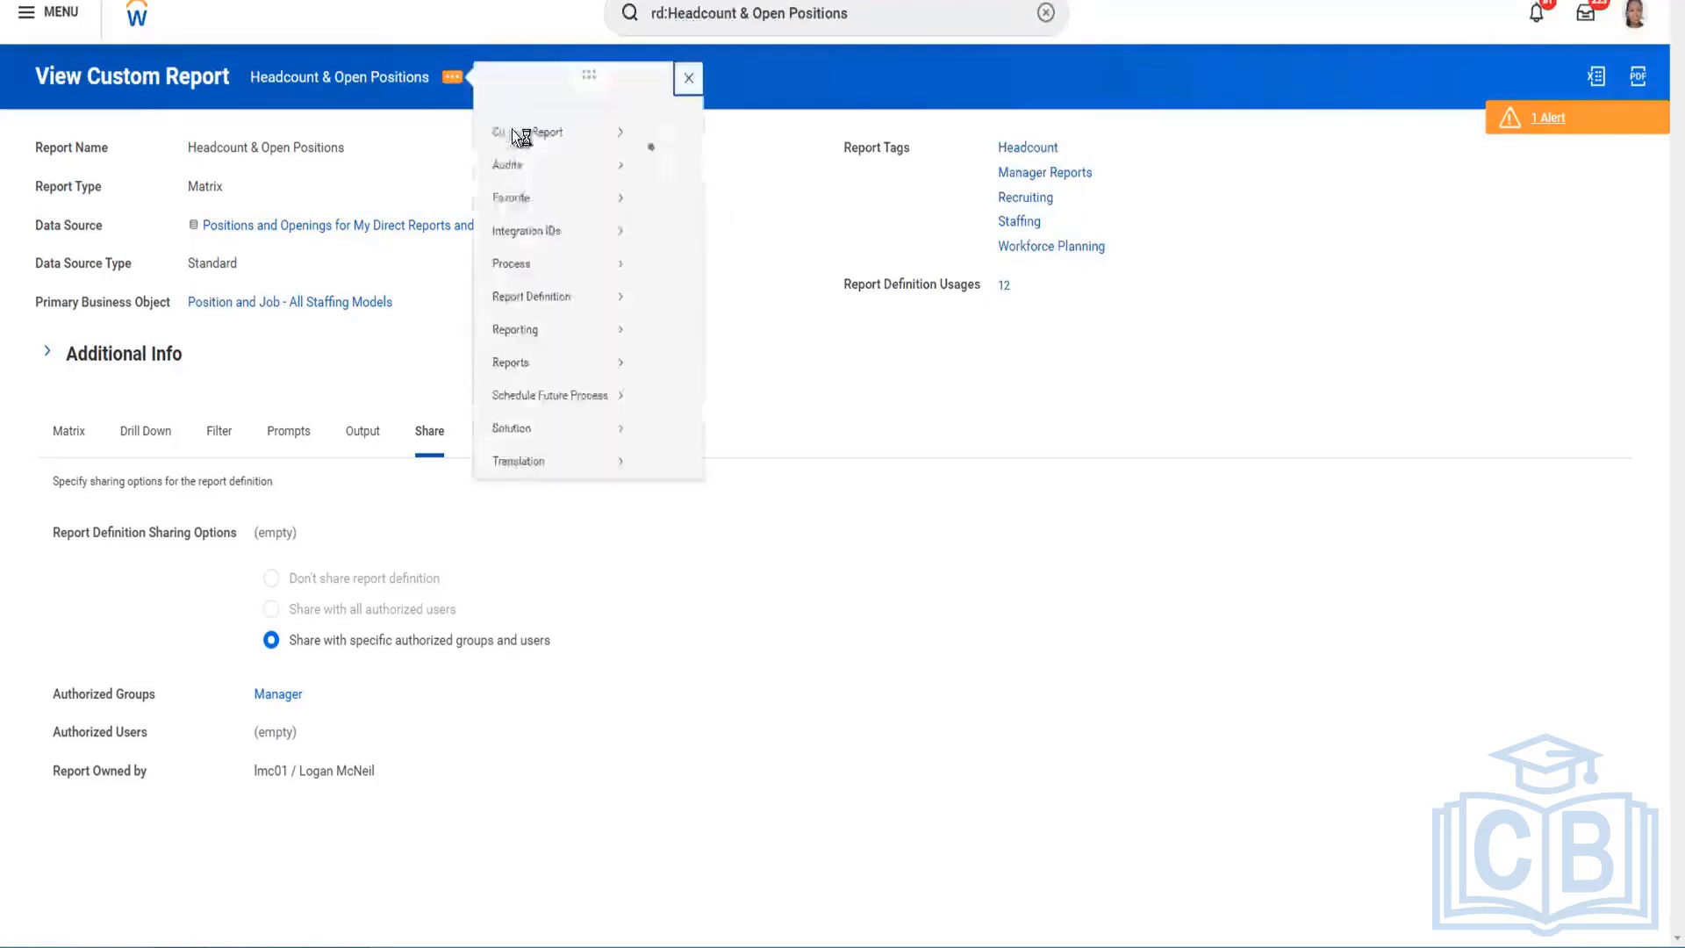
mouse_move(607, 167)
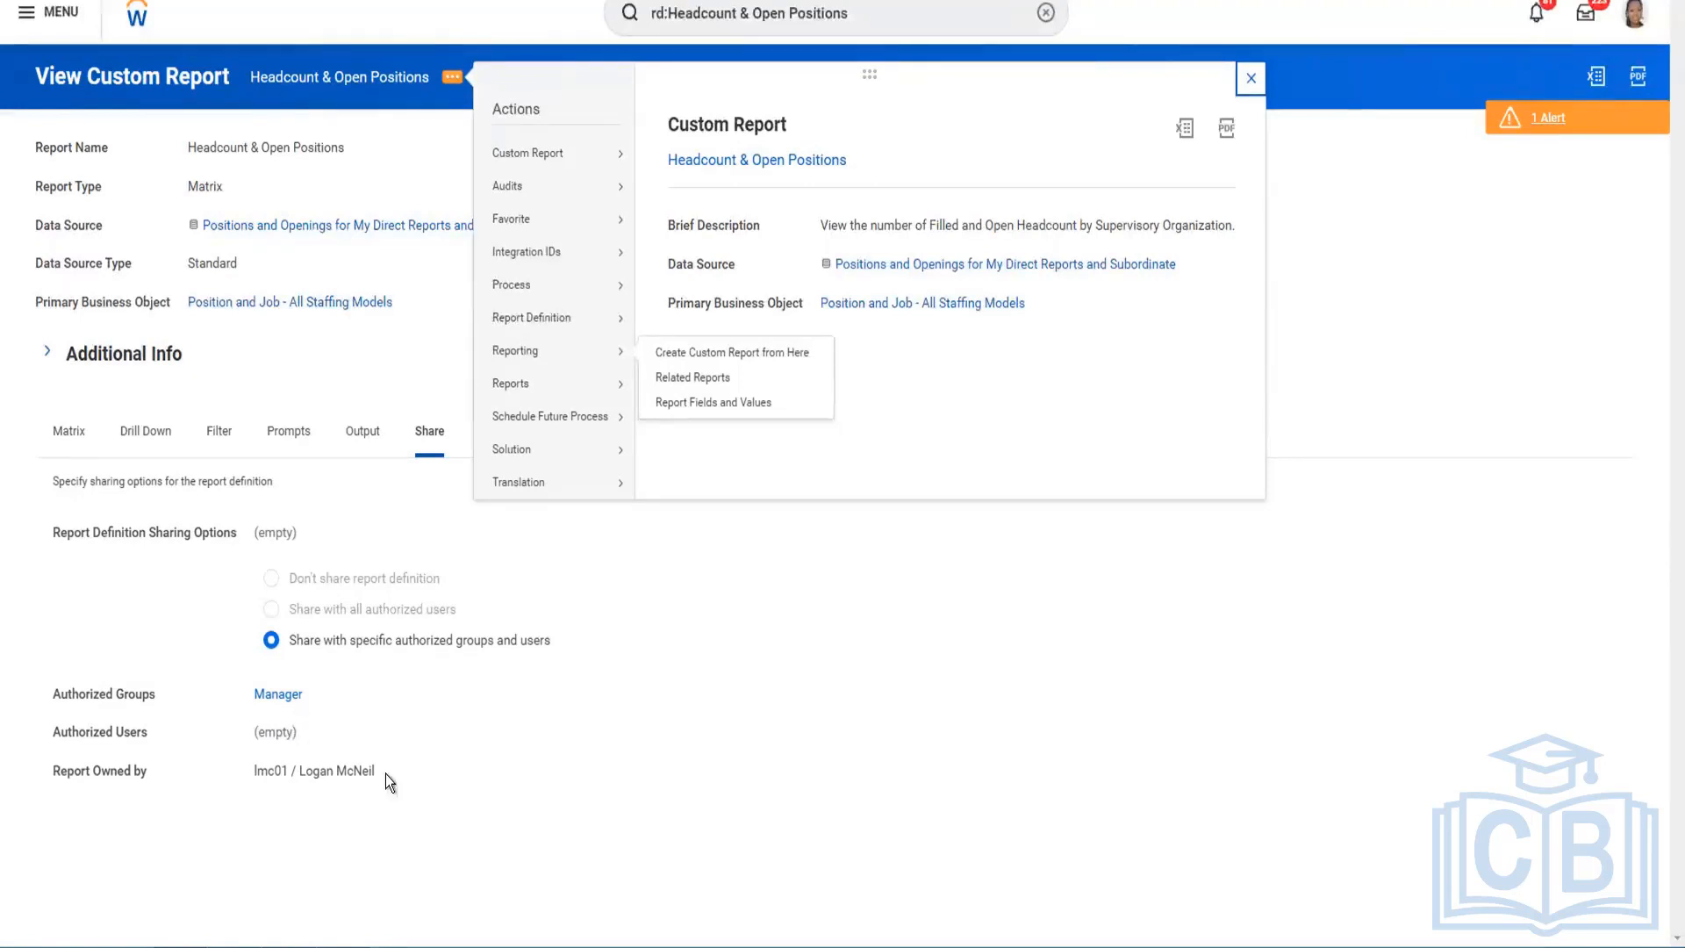
mouse_move(553, 165)
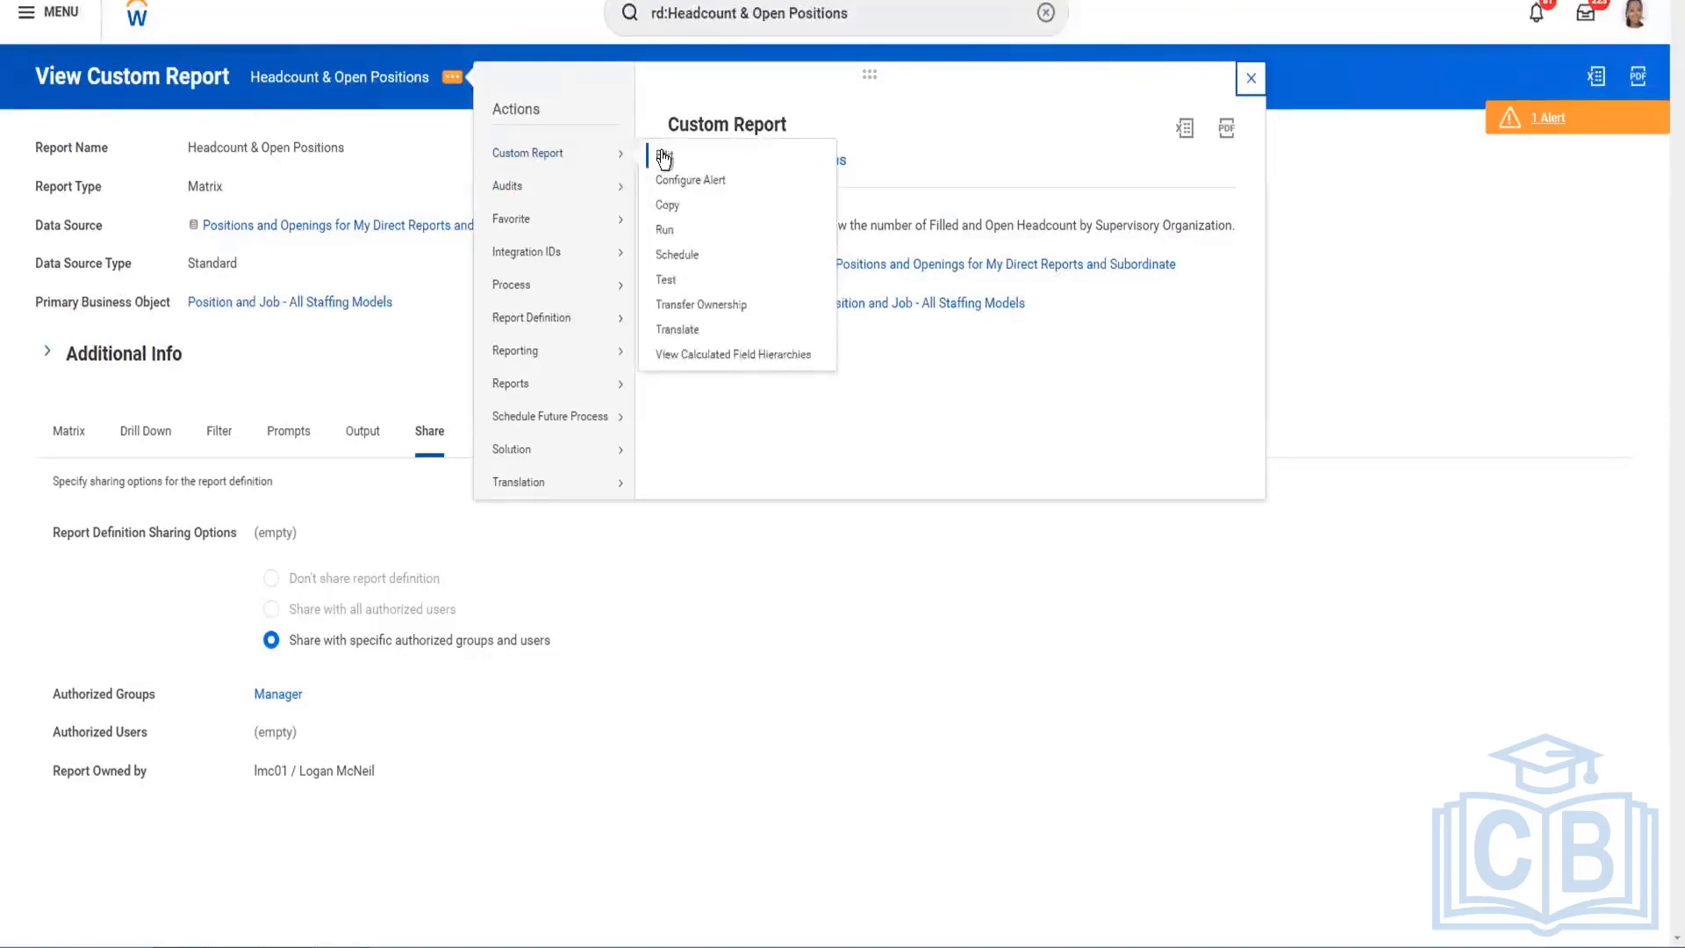
left_click(663, 158)
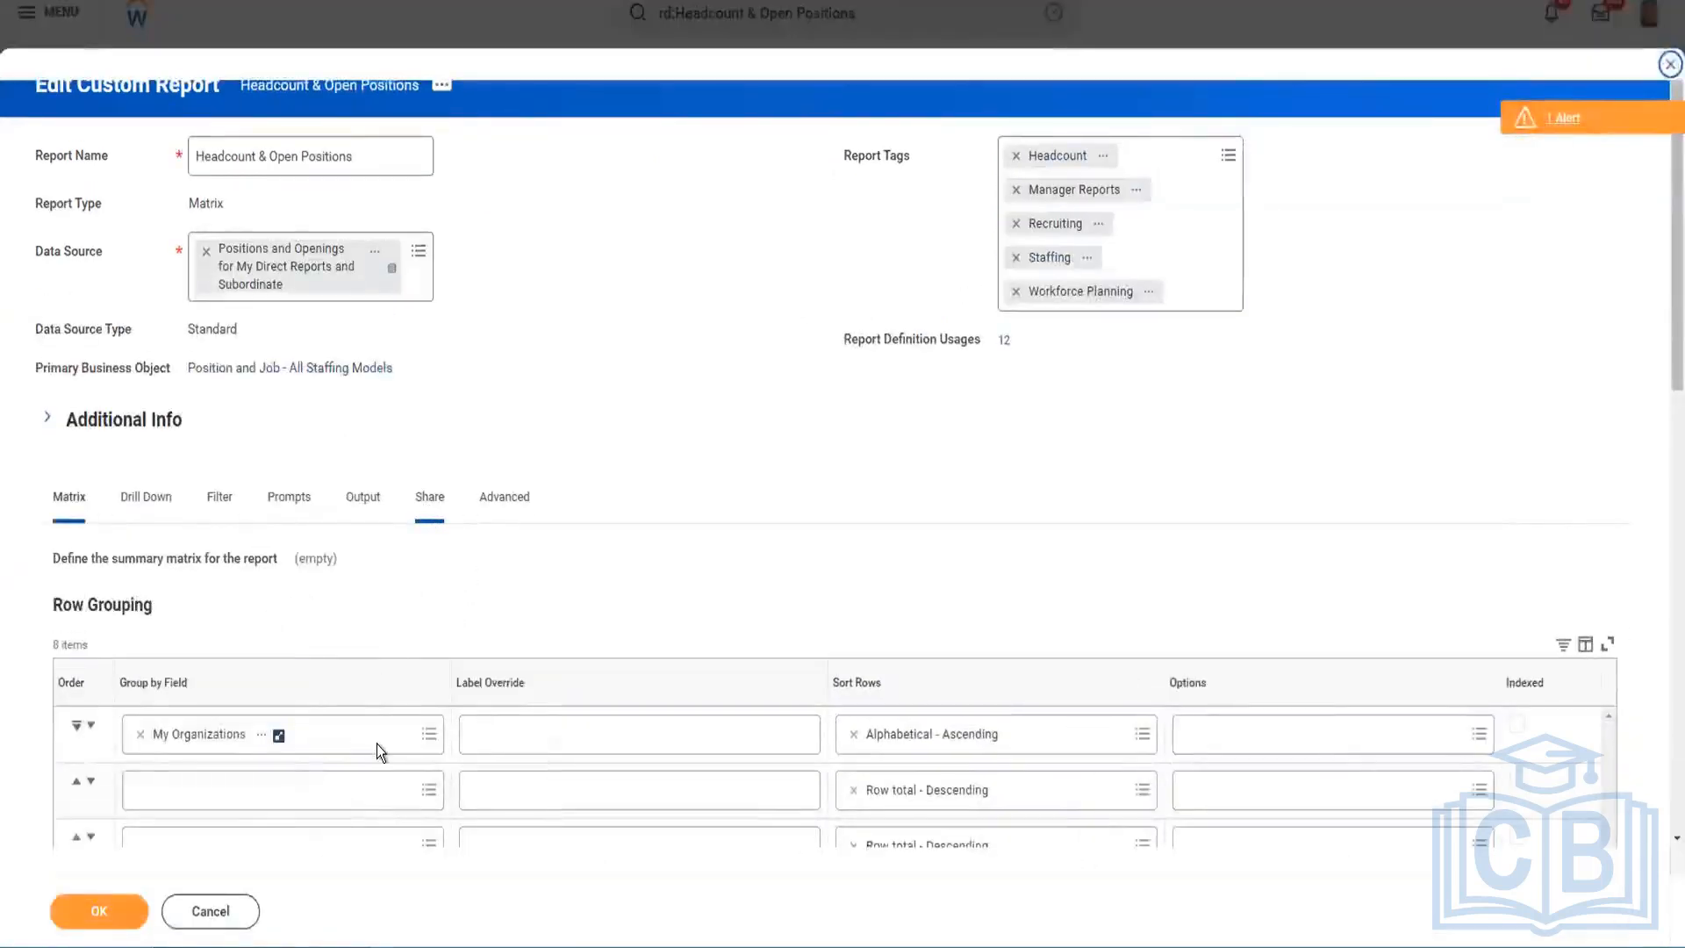
left_click(297, 808)
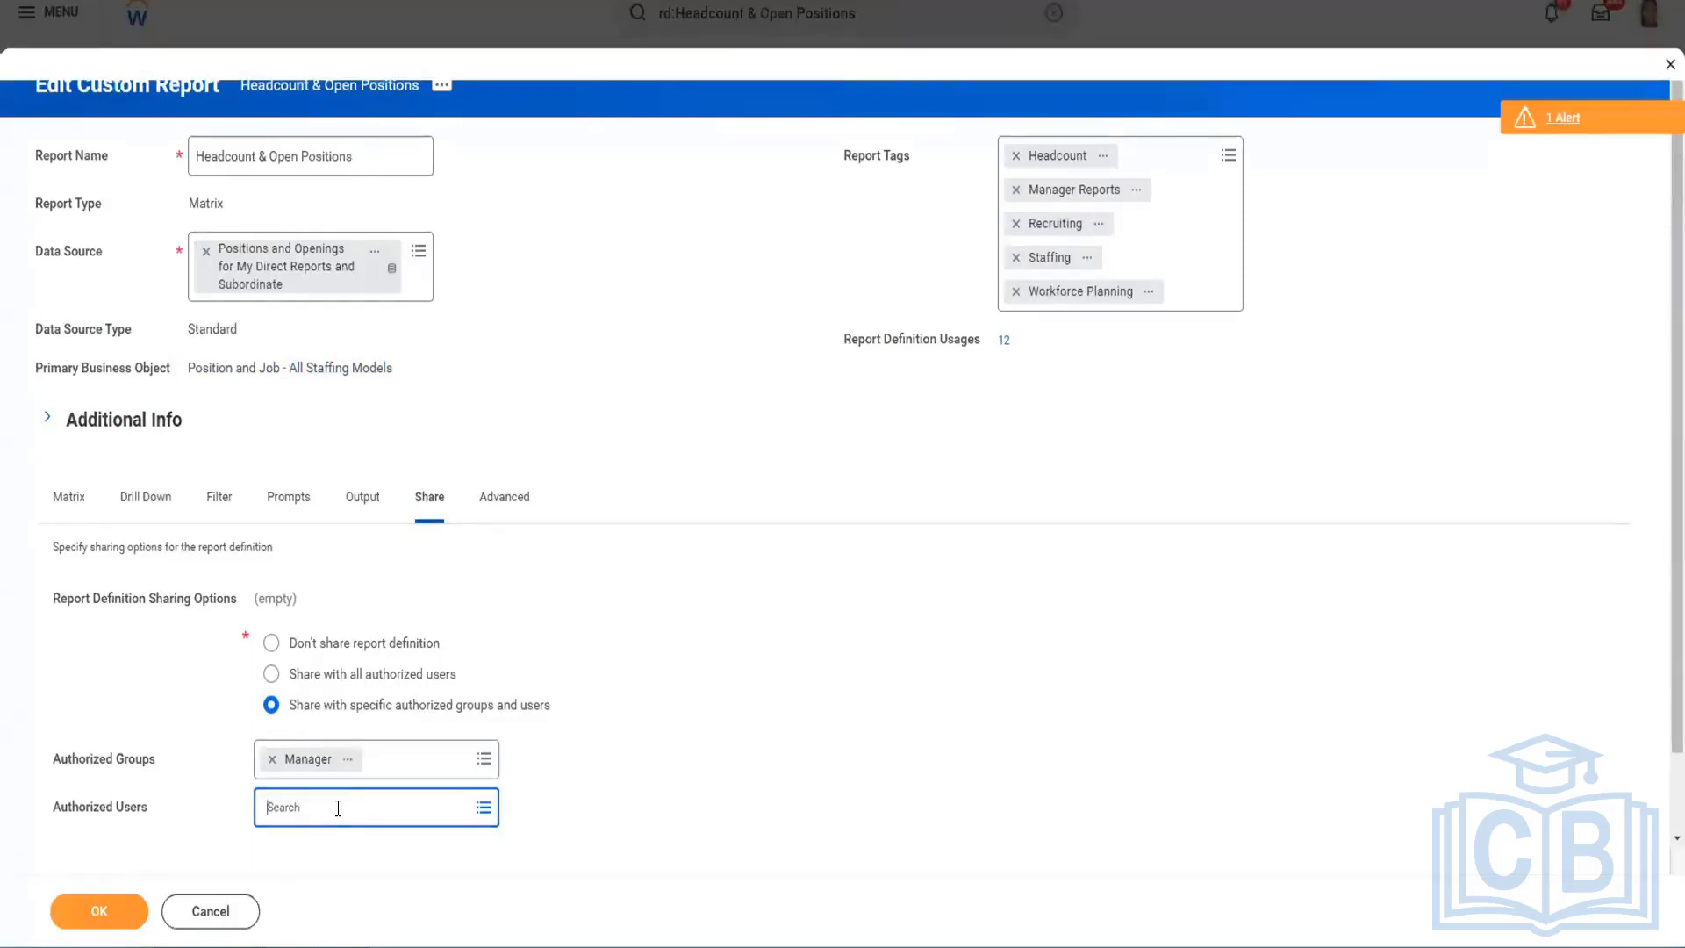
scroll(336, 808, "down", 1)
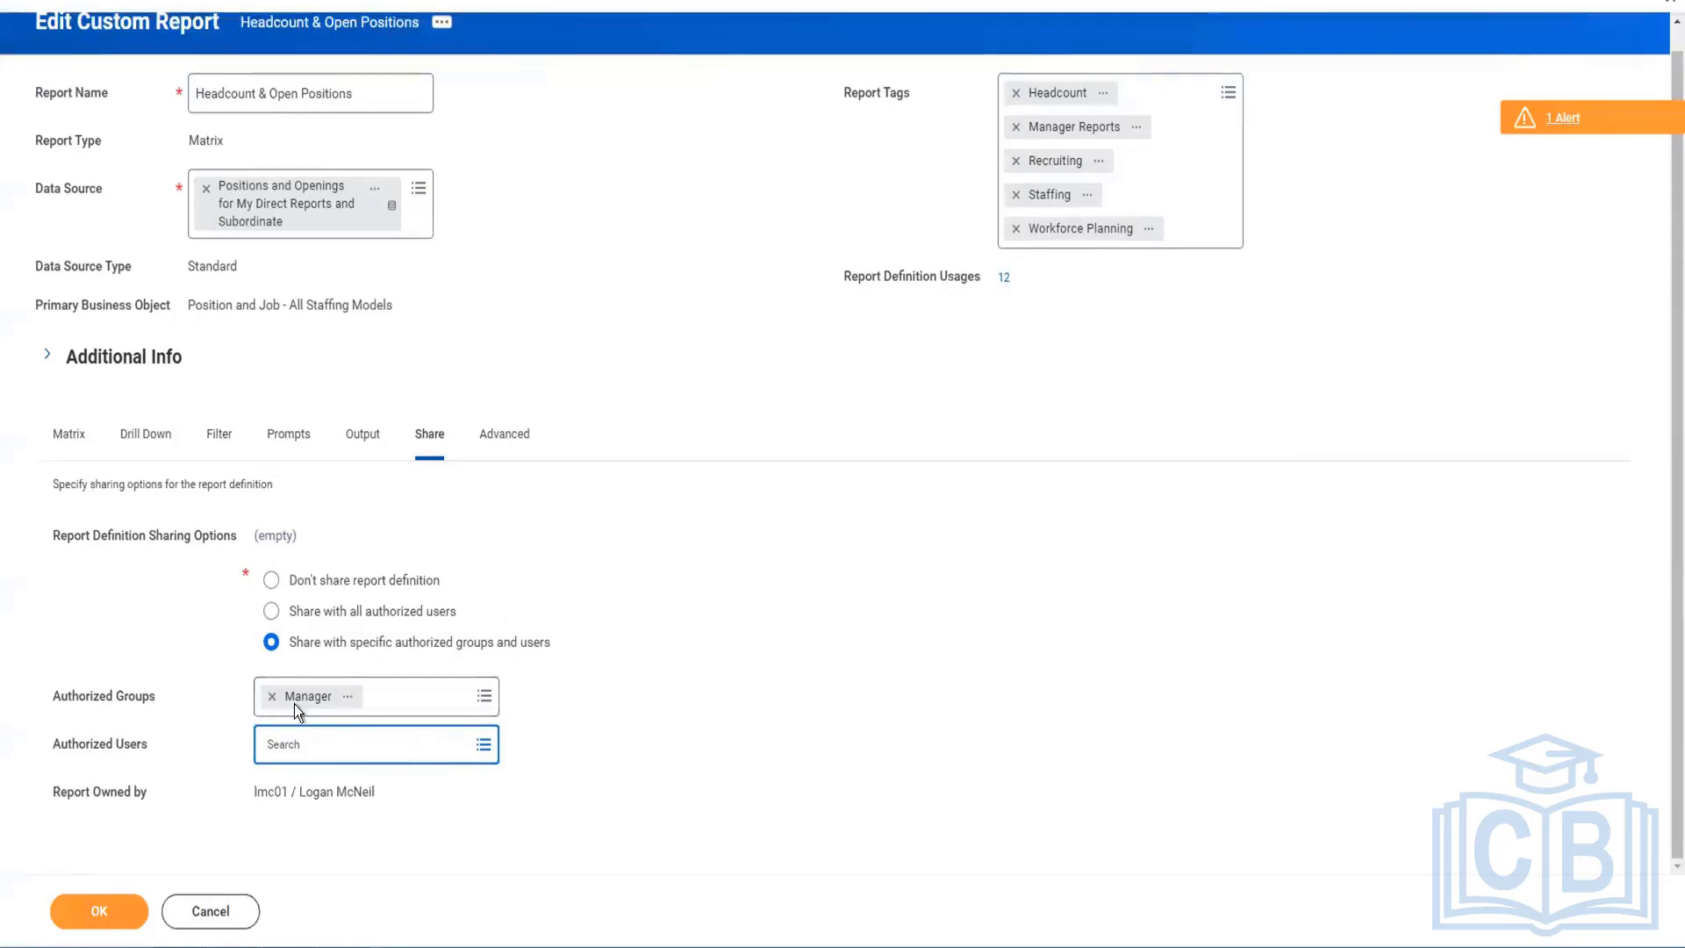
Step: Discard the Headcount & Open Positions edit and save the advanced All Worker report without changing its sharing options
left_click(208, 913)
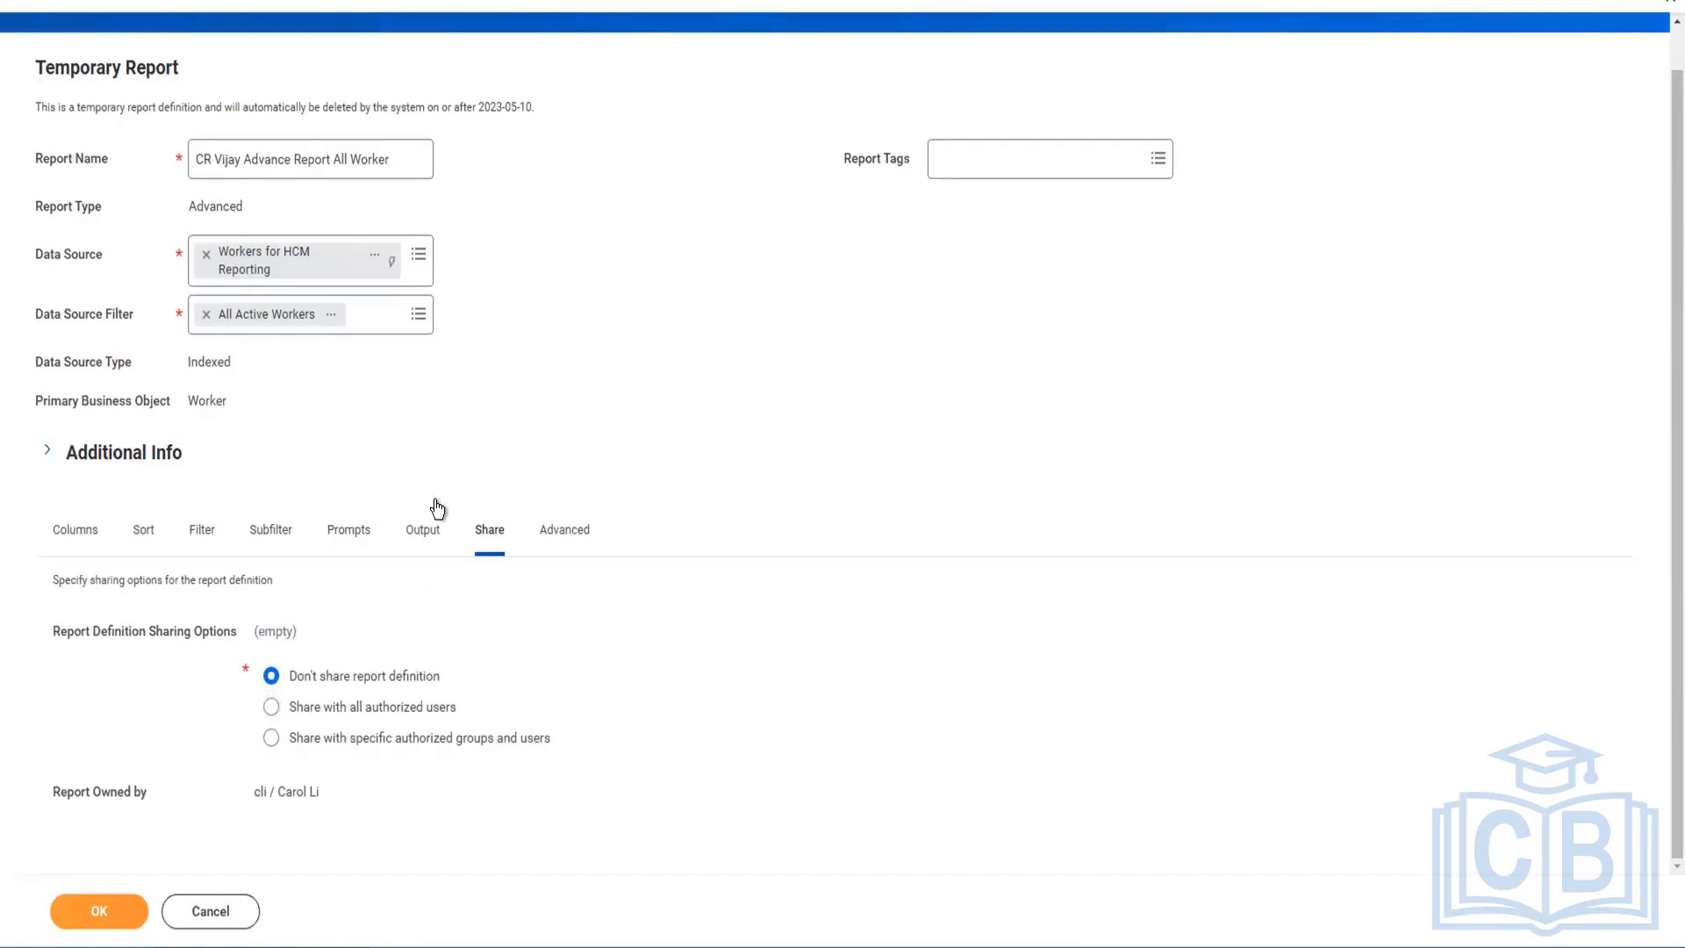
scroll(488, 582, "up", 1)
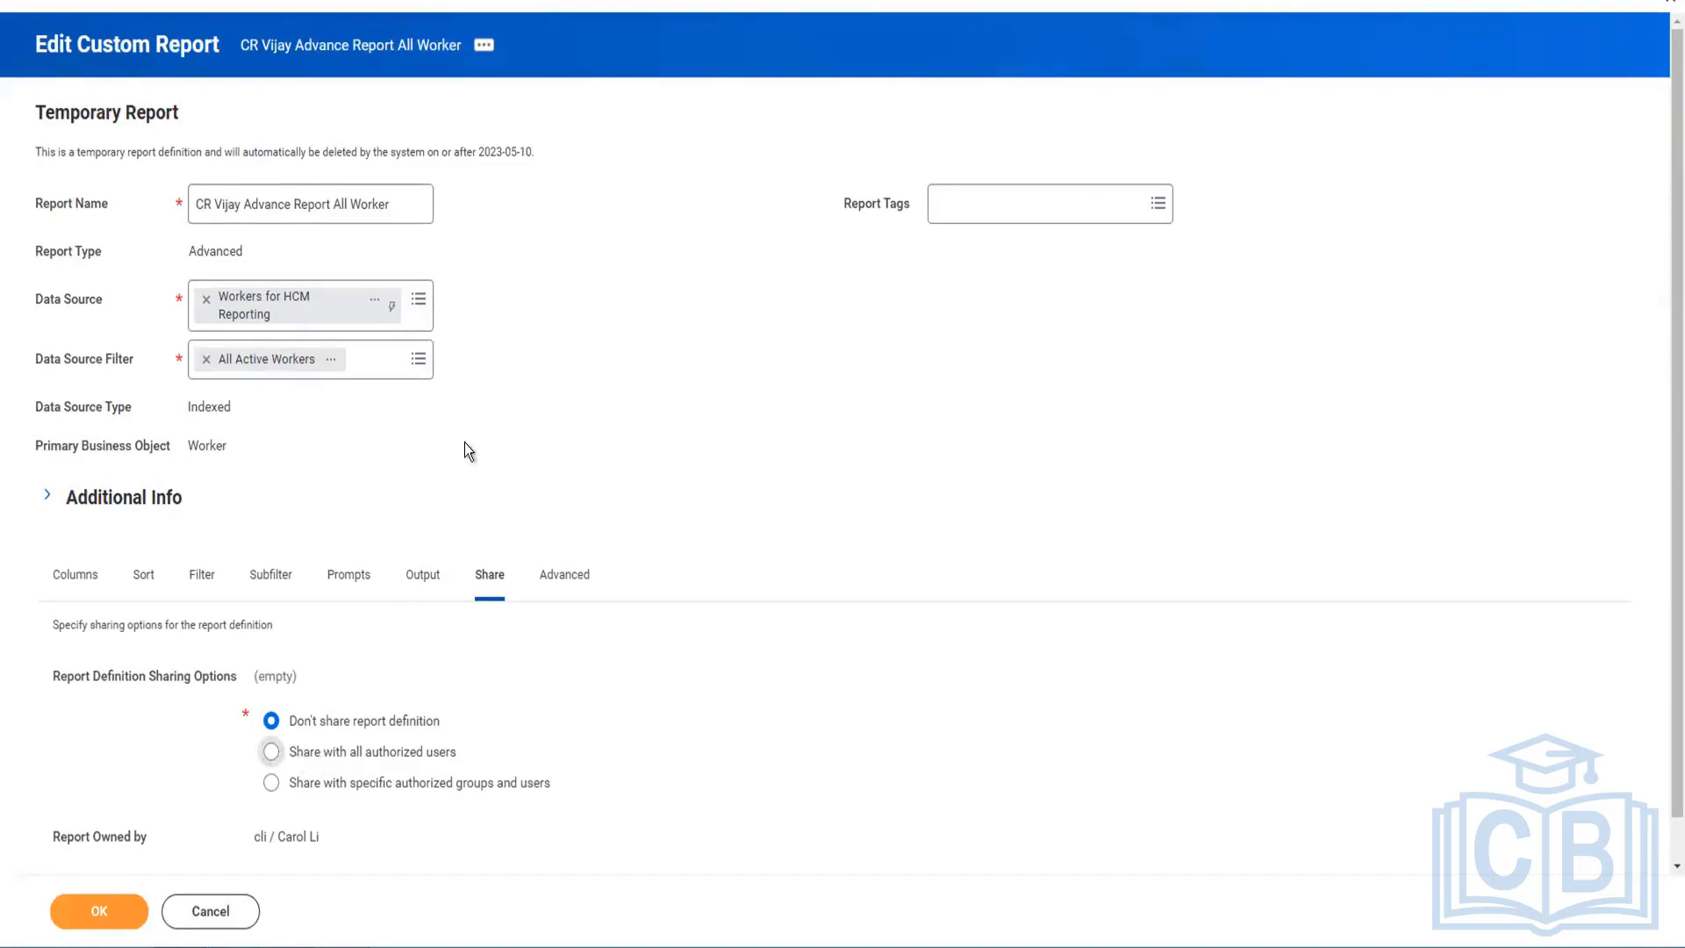
left_click(483, 45)
scroll(124, 911, "down", 1)
left_click(123, 911)
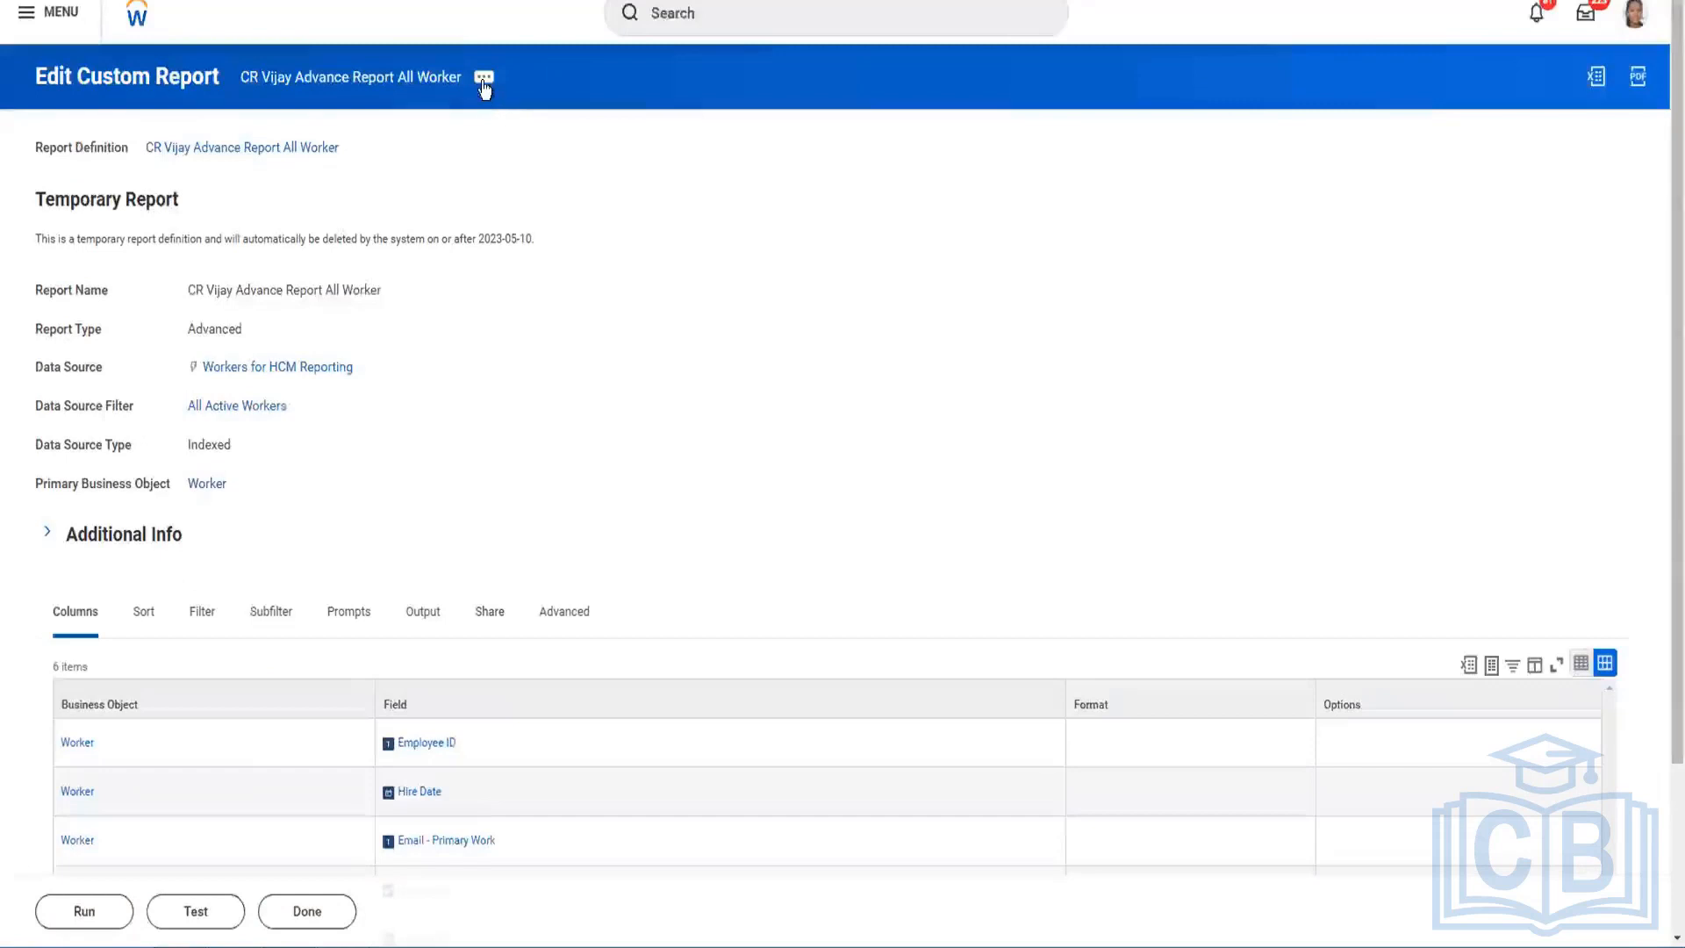
Step: Start scheduling the advanced All Worker report with the run frequency Daily Recurrence
left_click(484, 81)
mouse_move(539, 138)
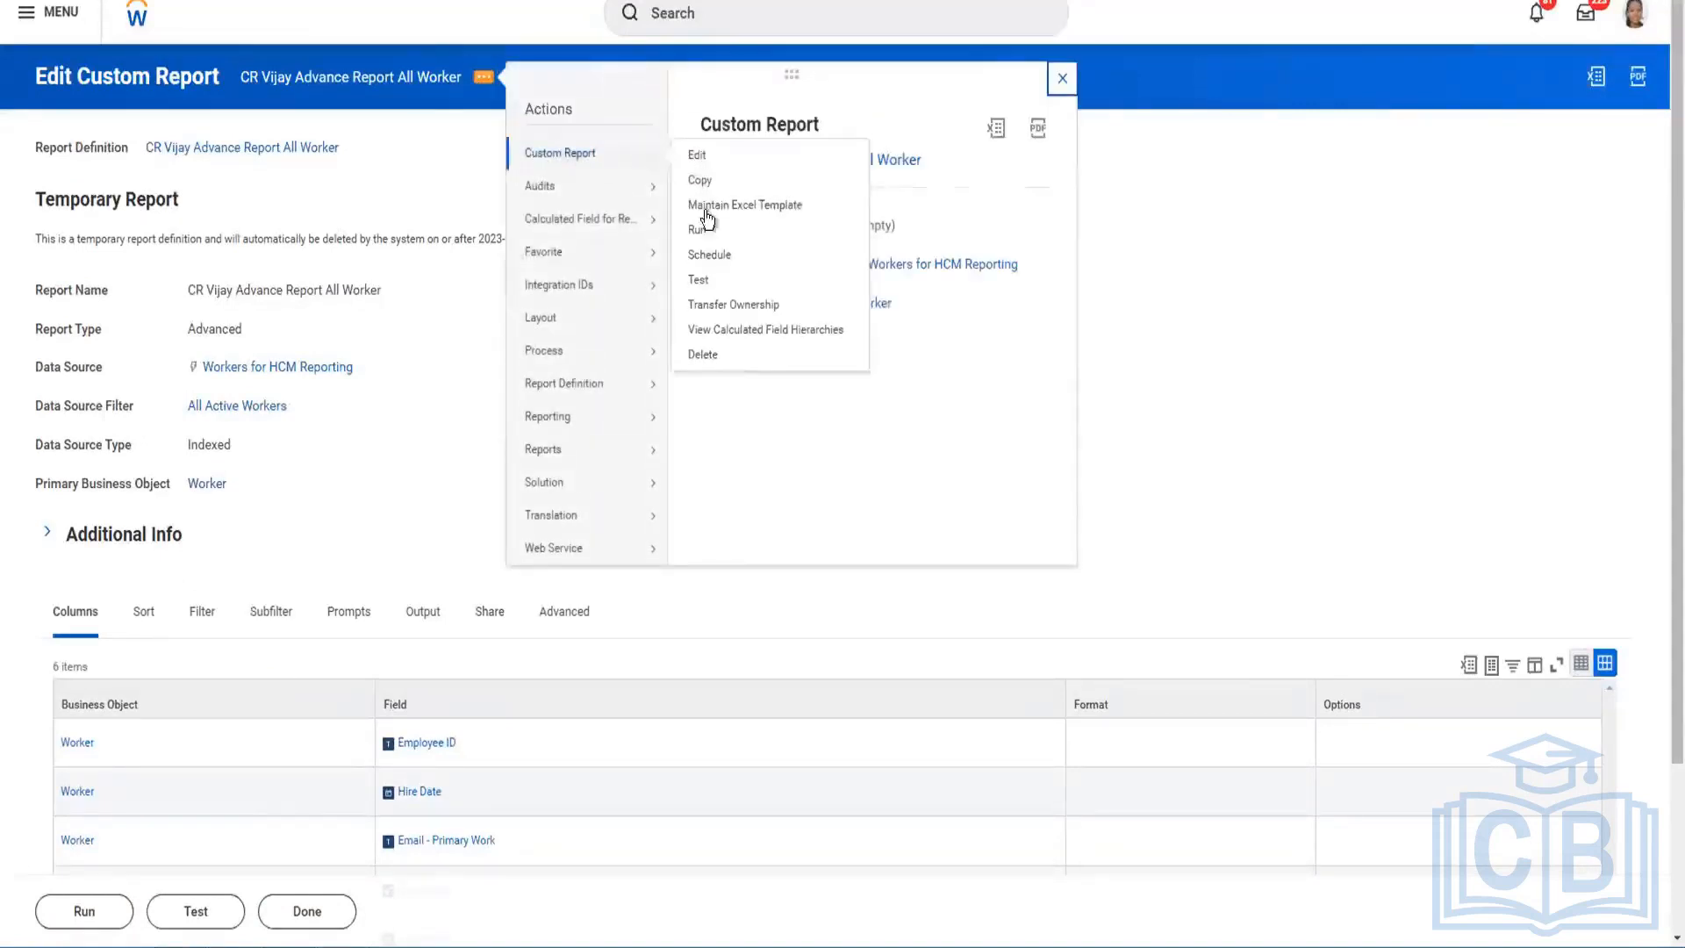
left_click(713, 254)
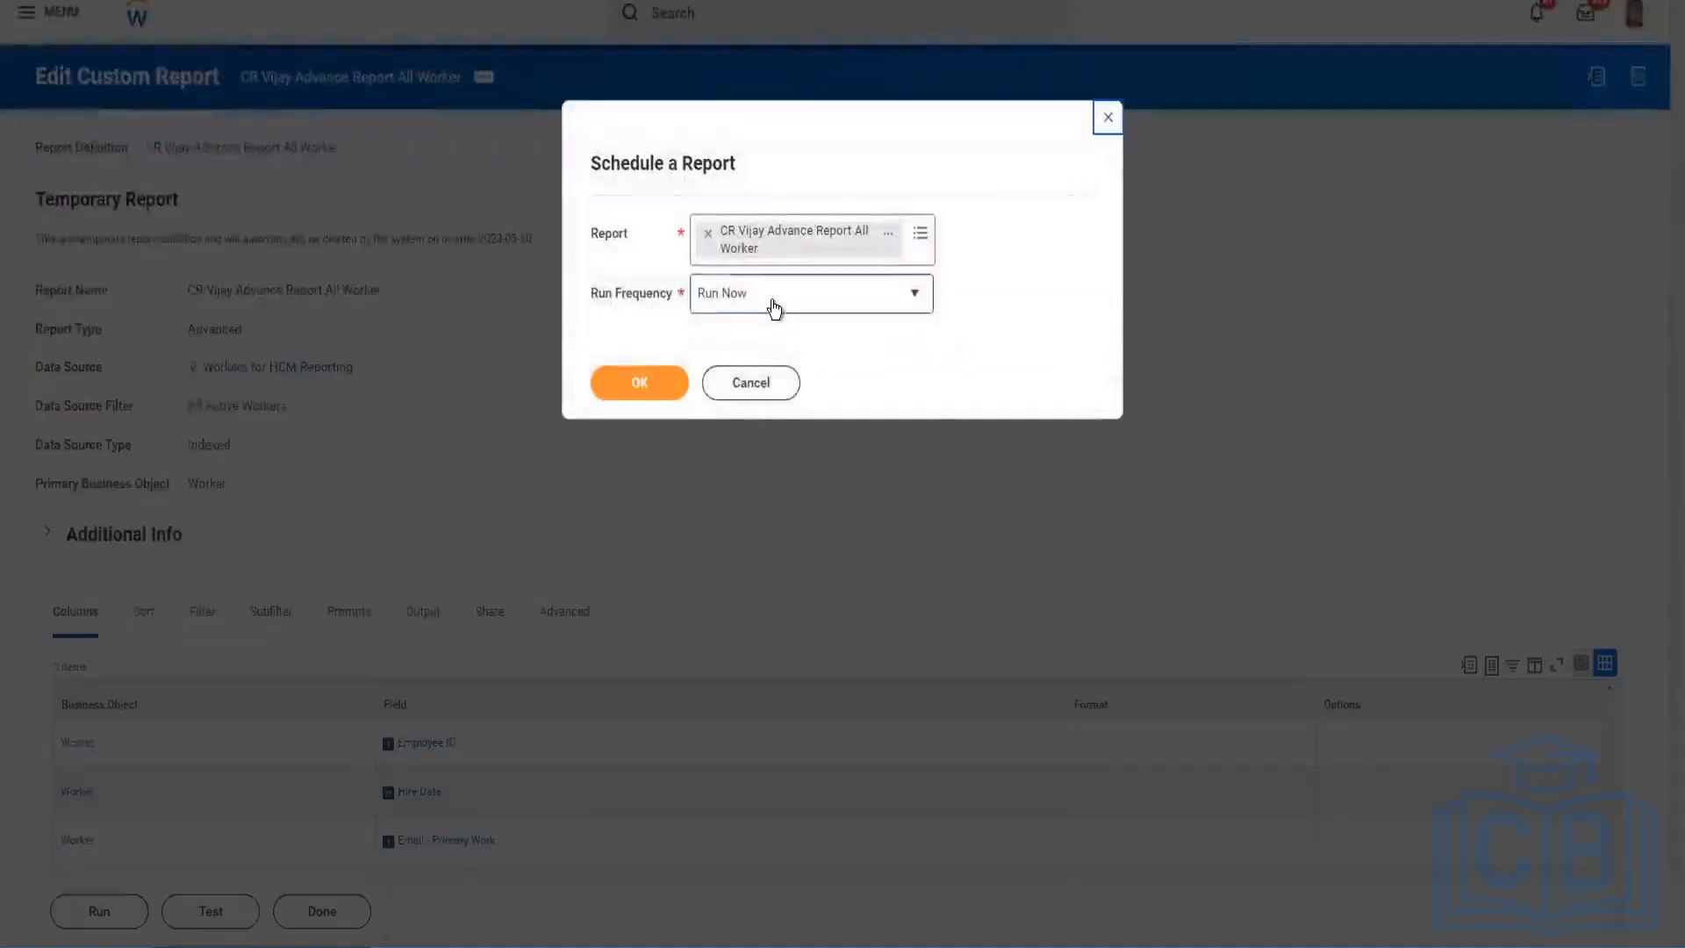
left_click(773, 303)
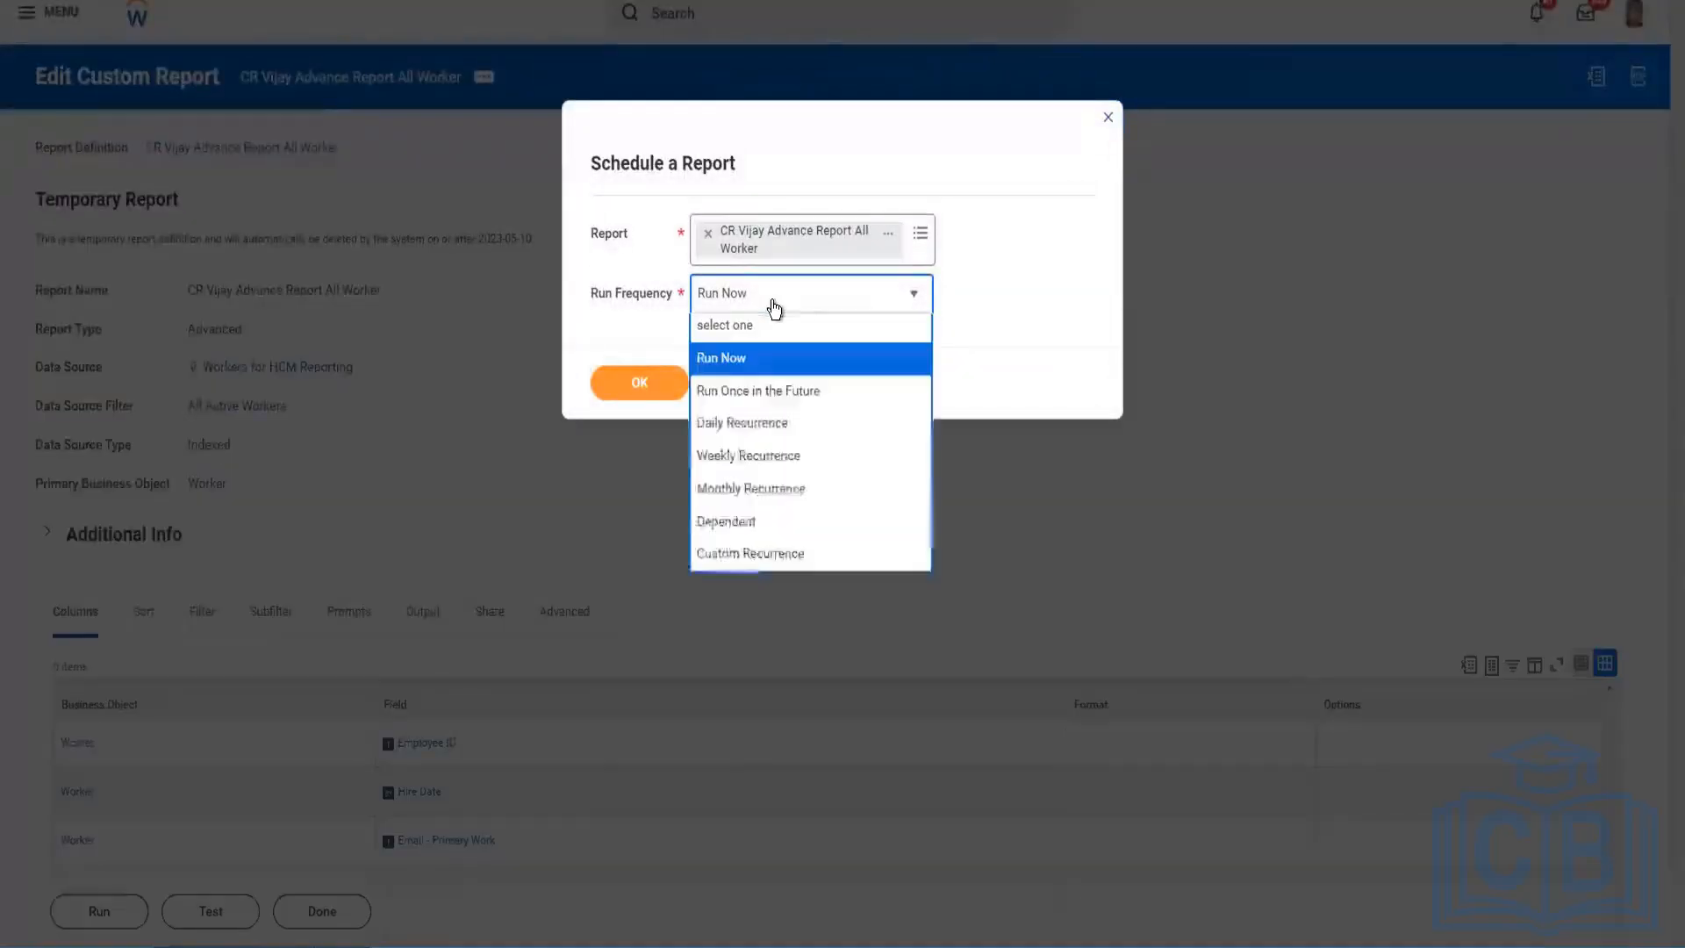
left_click(734, 426)
left_click(620, 383)
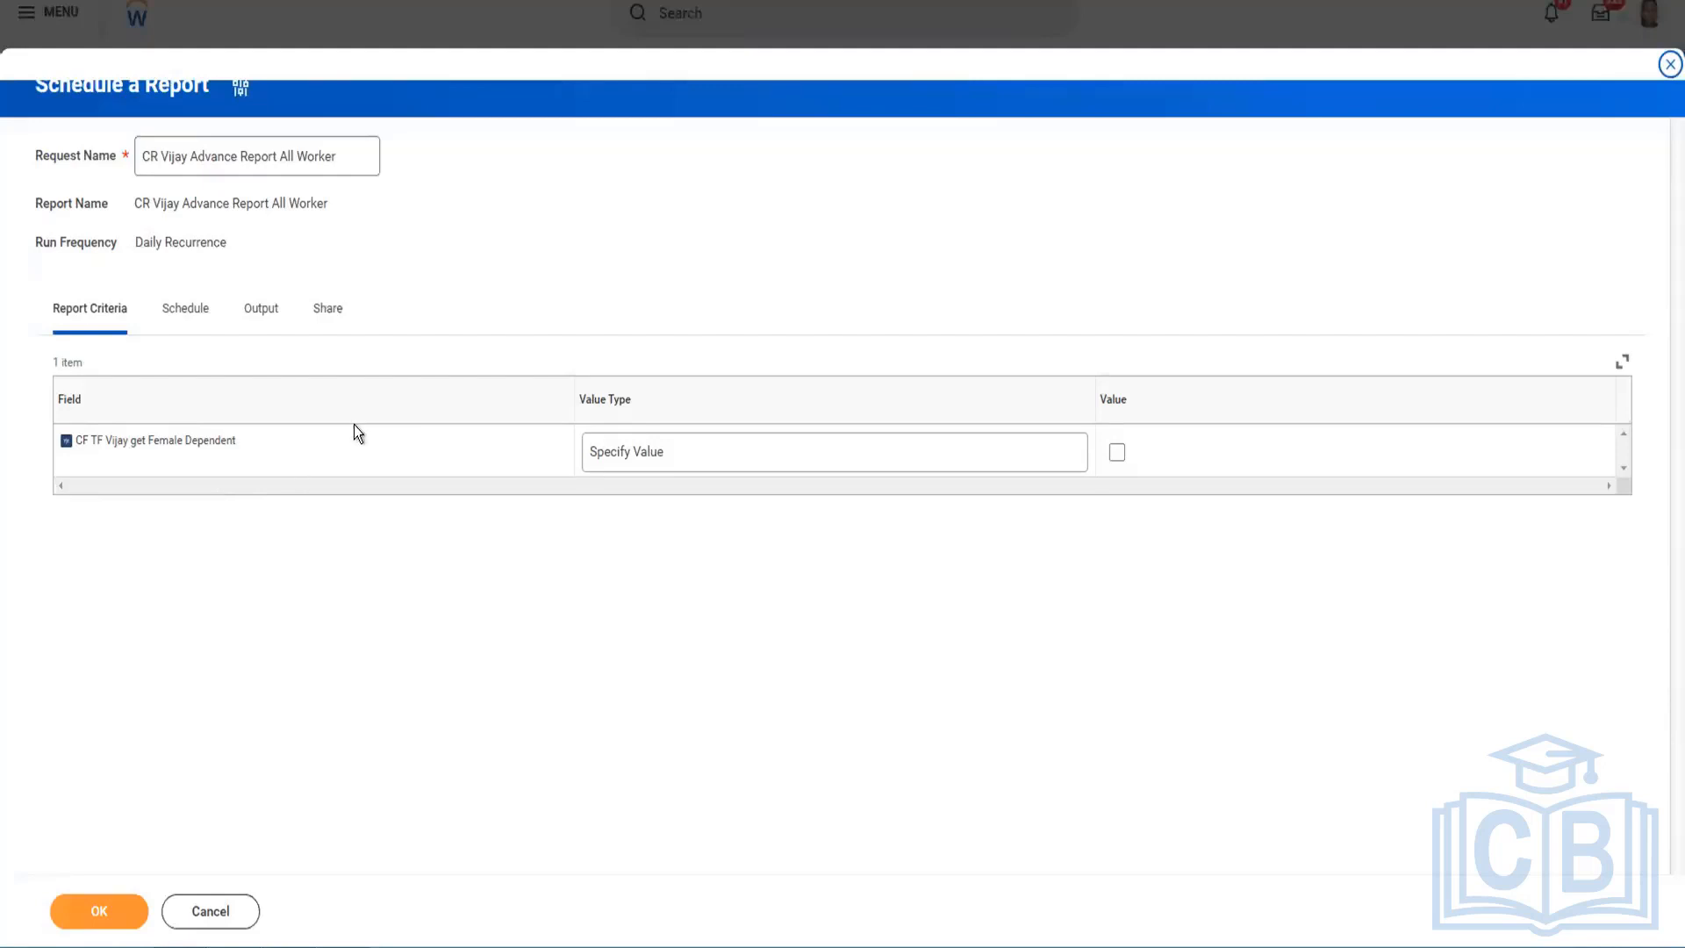
Step: Set the female-dependent criterion's value type to Determine Value at Runtime and display the available runtime value categories
left_click(963, 459)
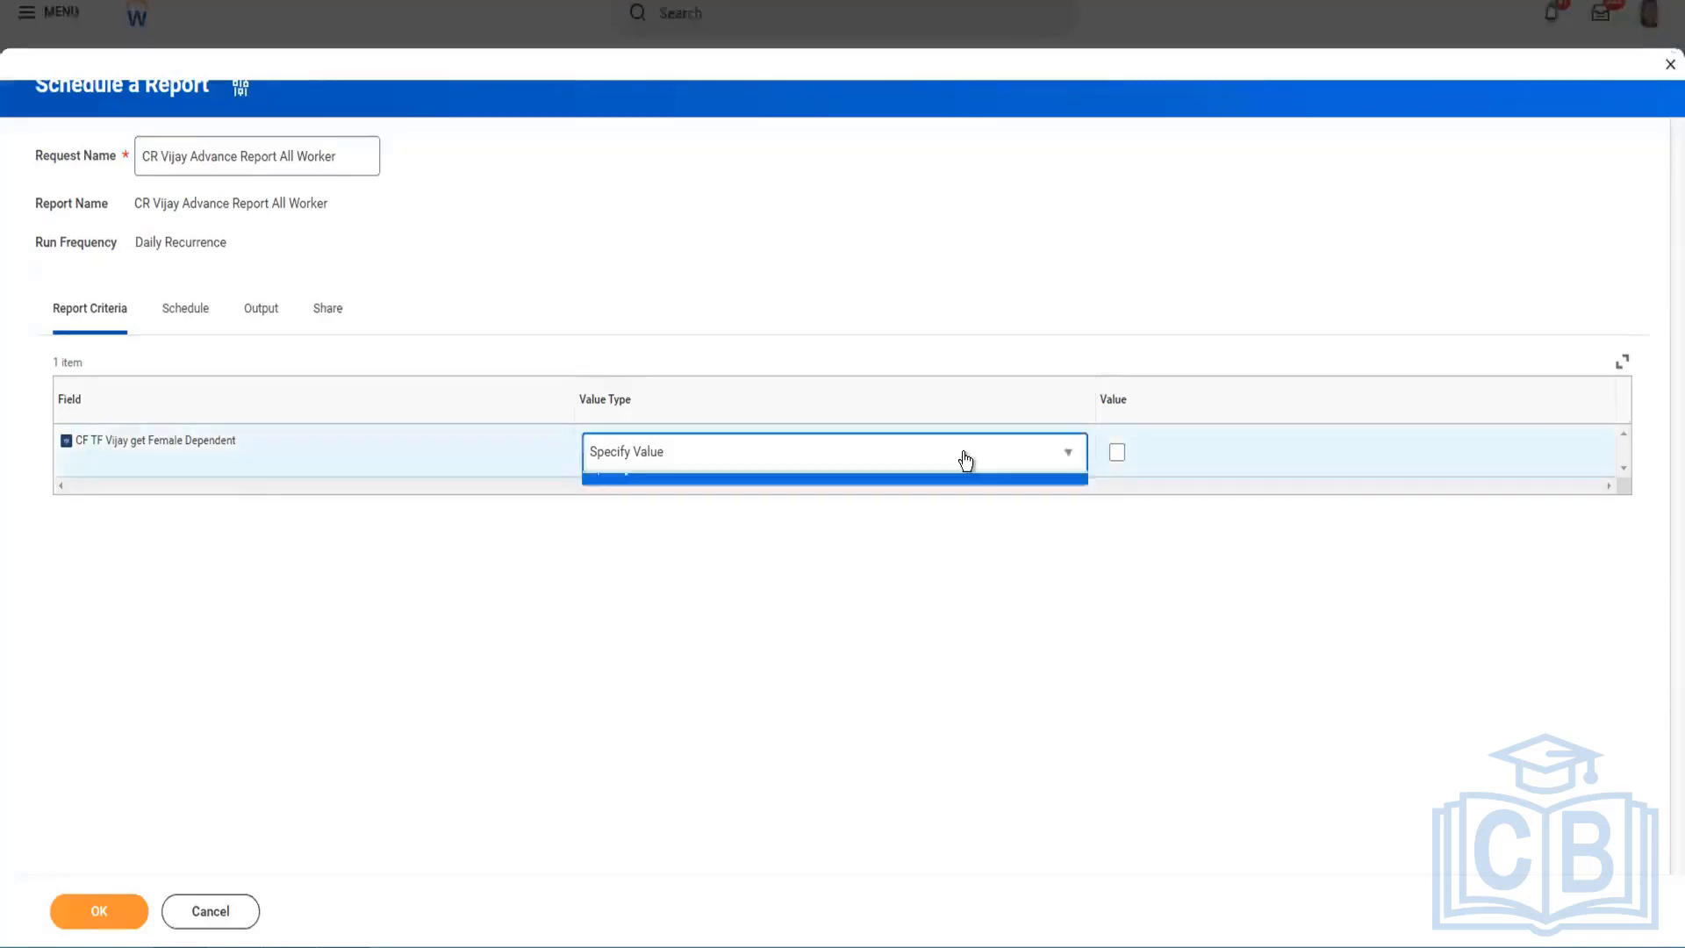
left_click(672, 525)
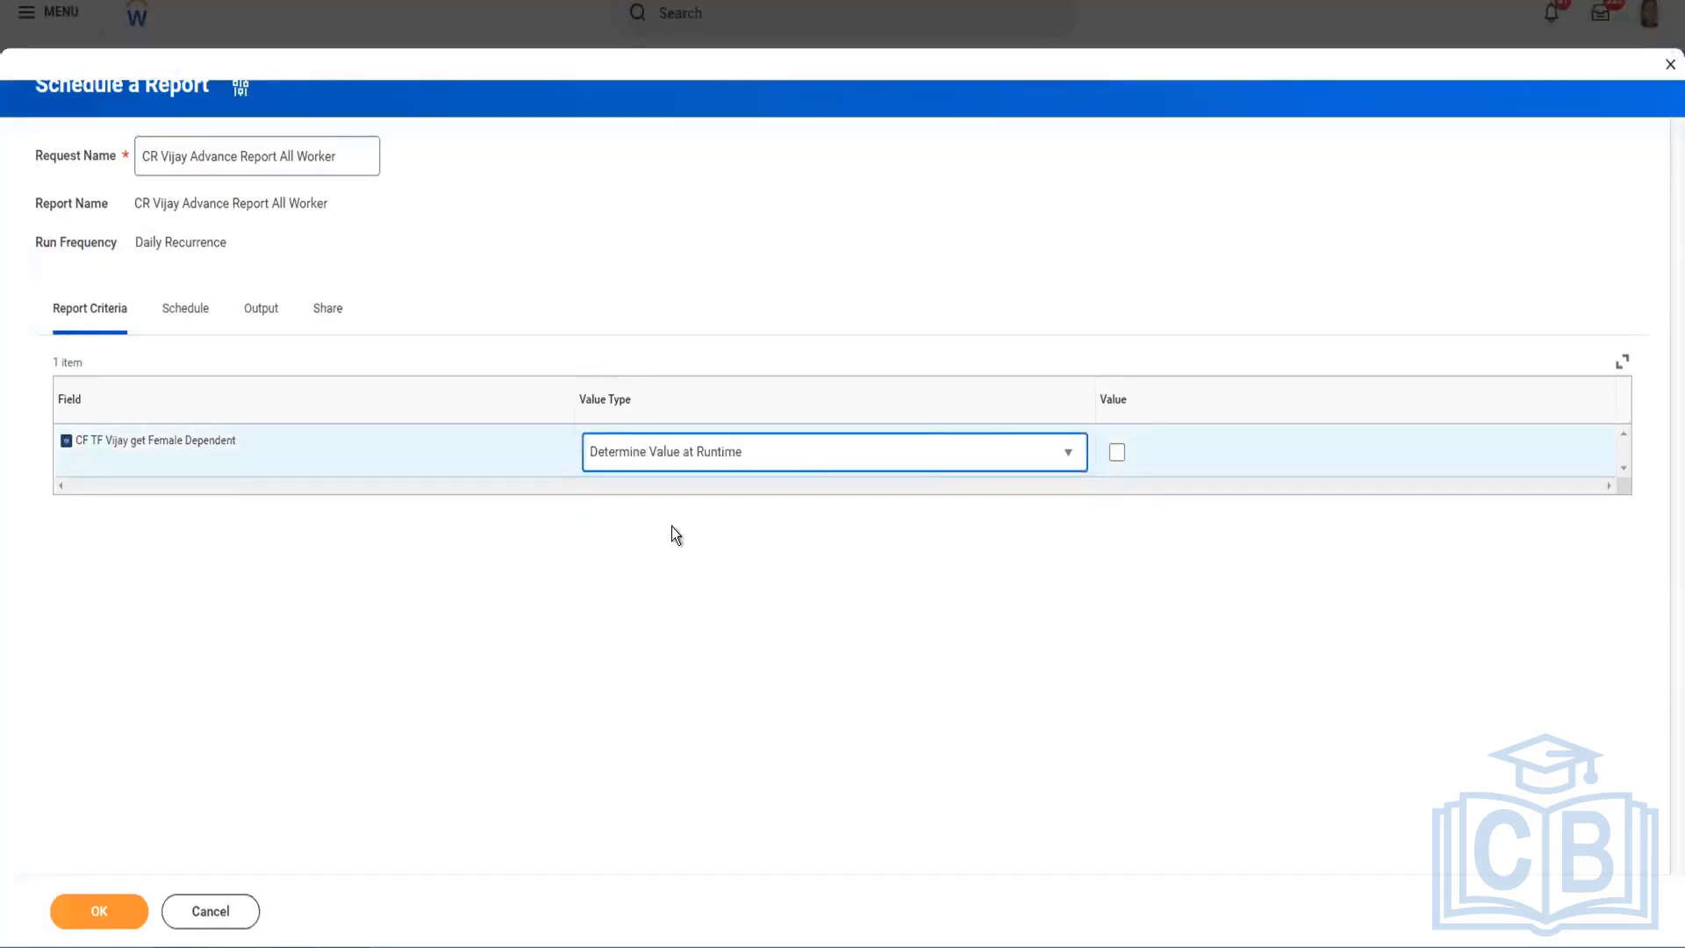
left_click(1176, 450)
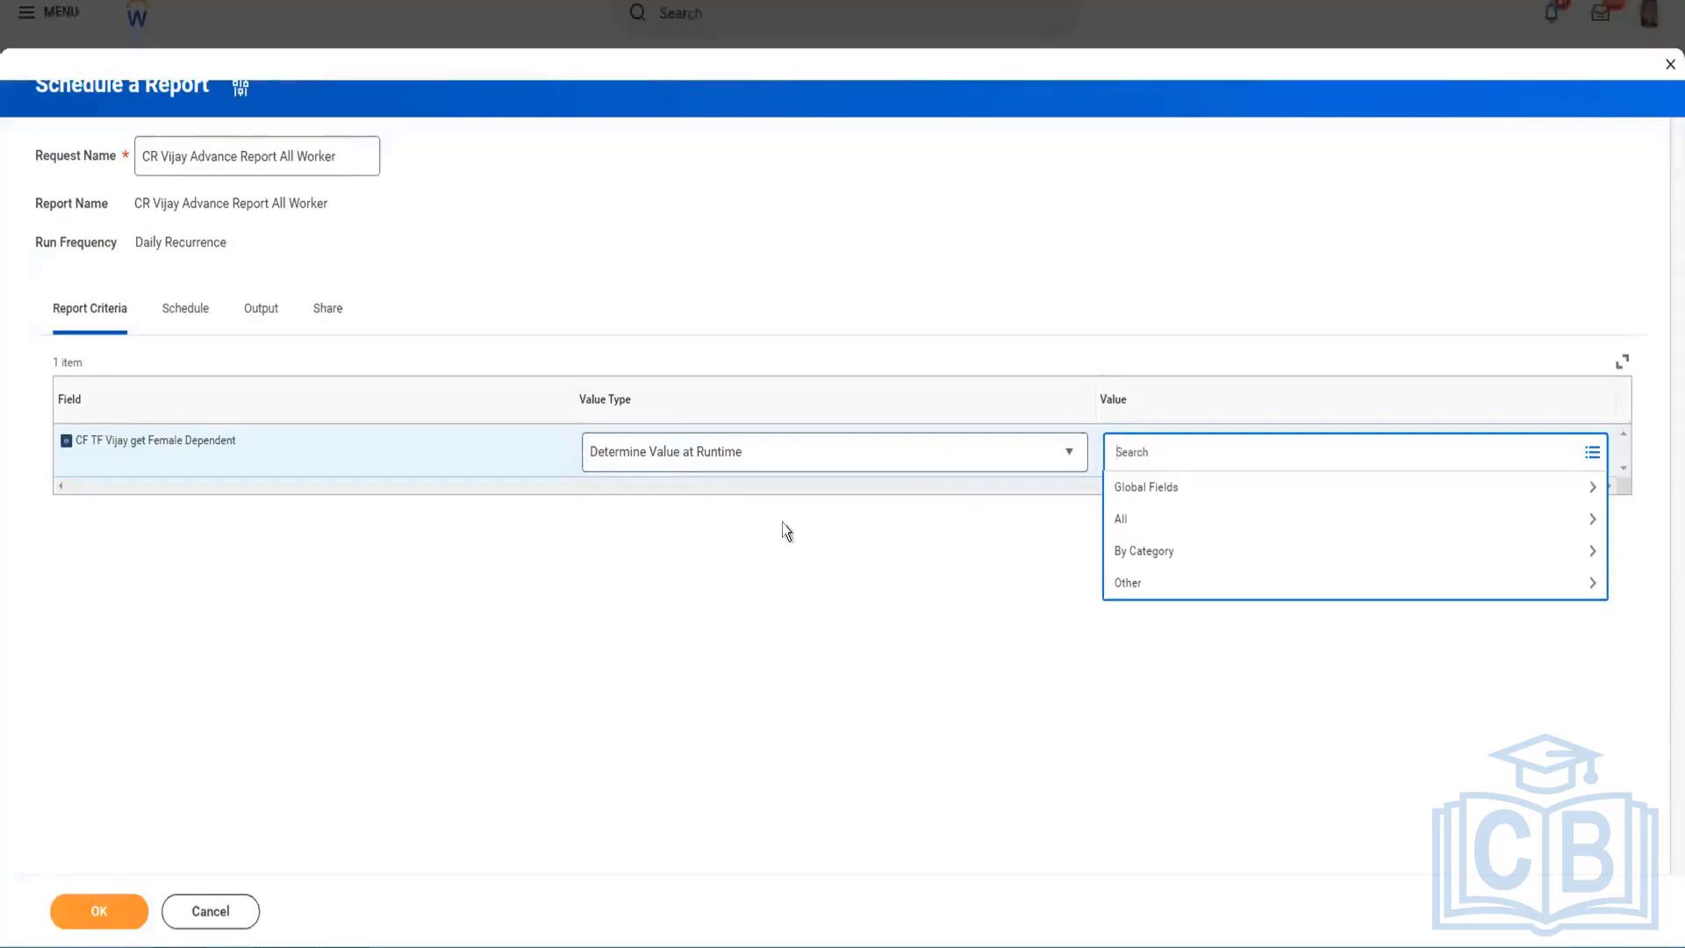
Step: Set the female-dependent criterion's value type to Specify Value and enable its value
left_click(755, 452)
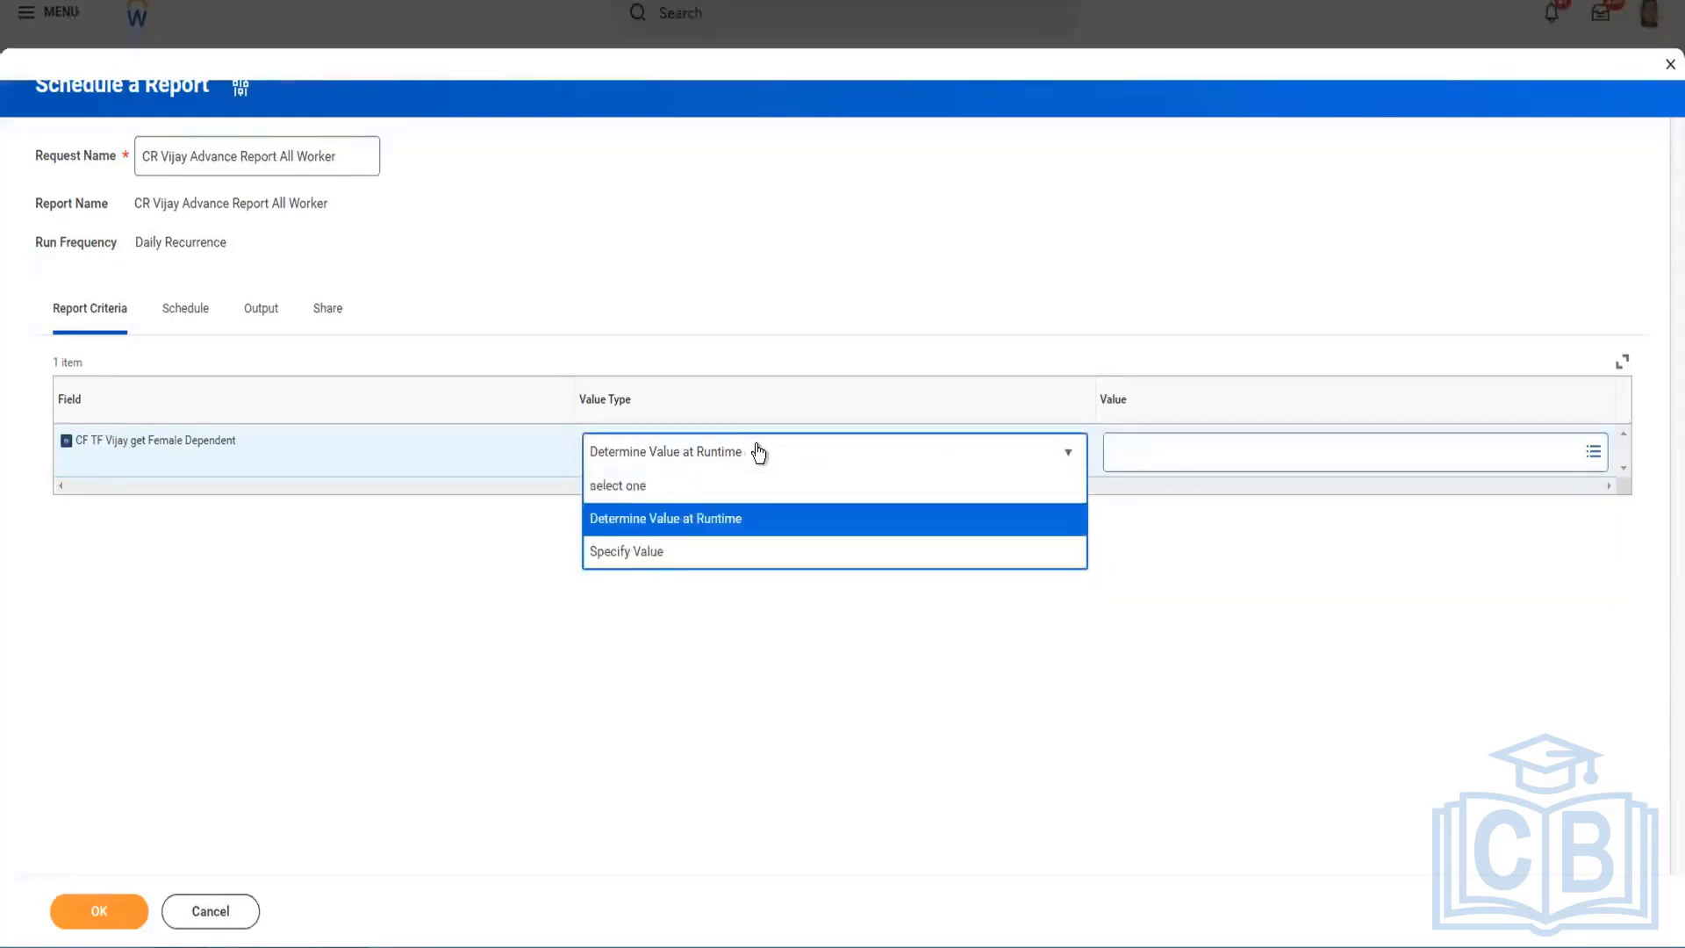
left_click(667, 553)
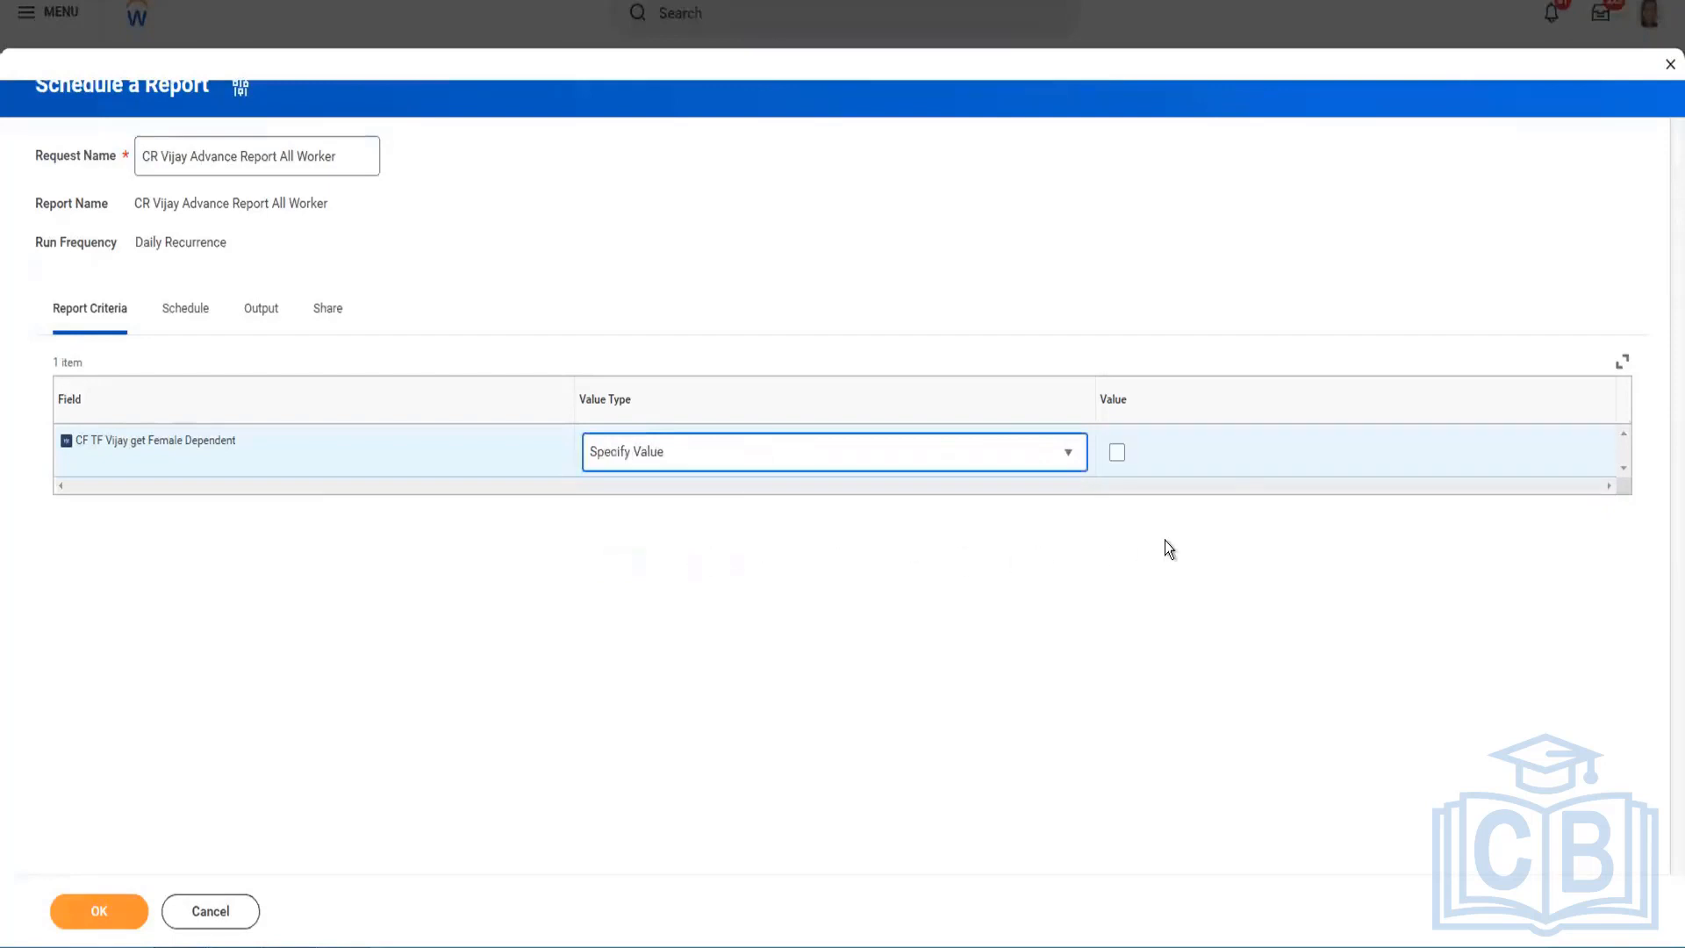
left_click(1218, 453)
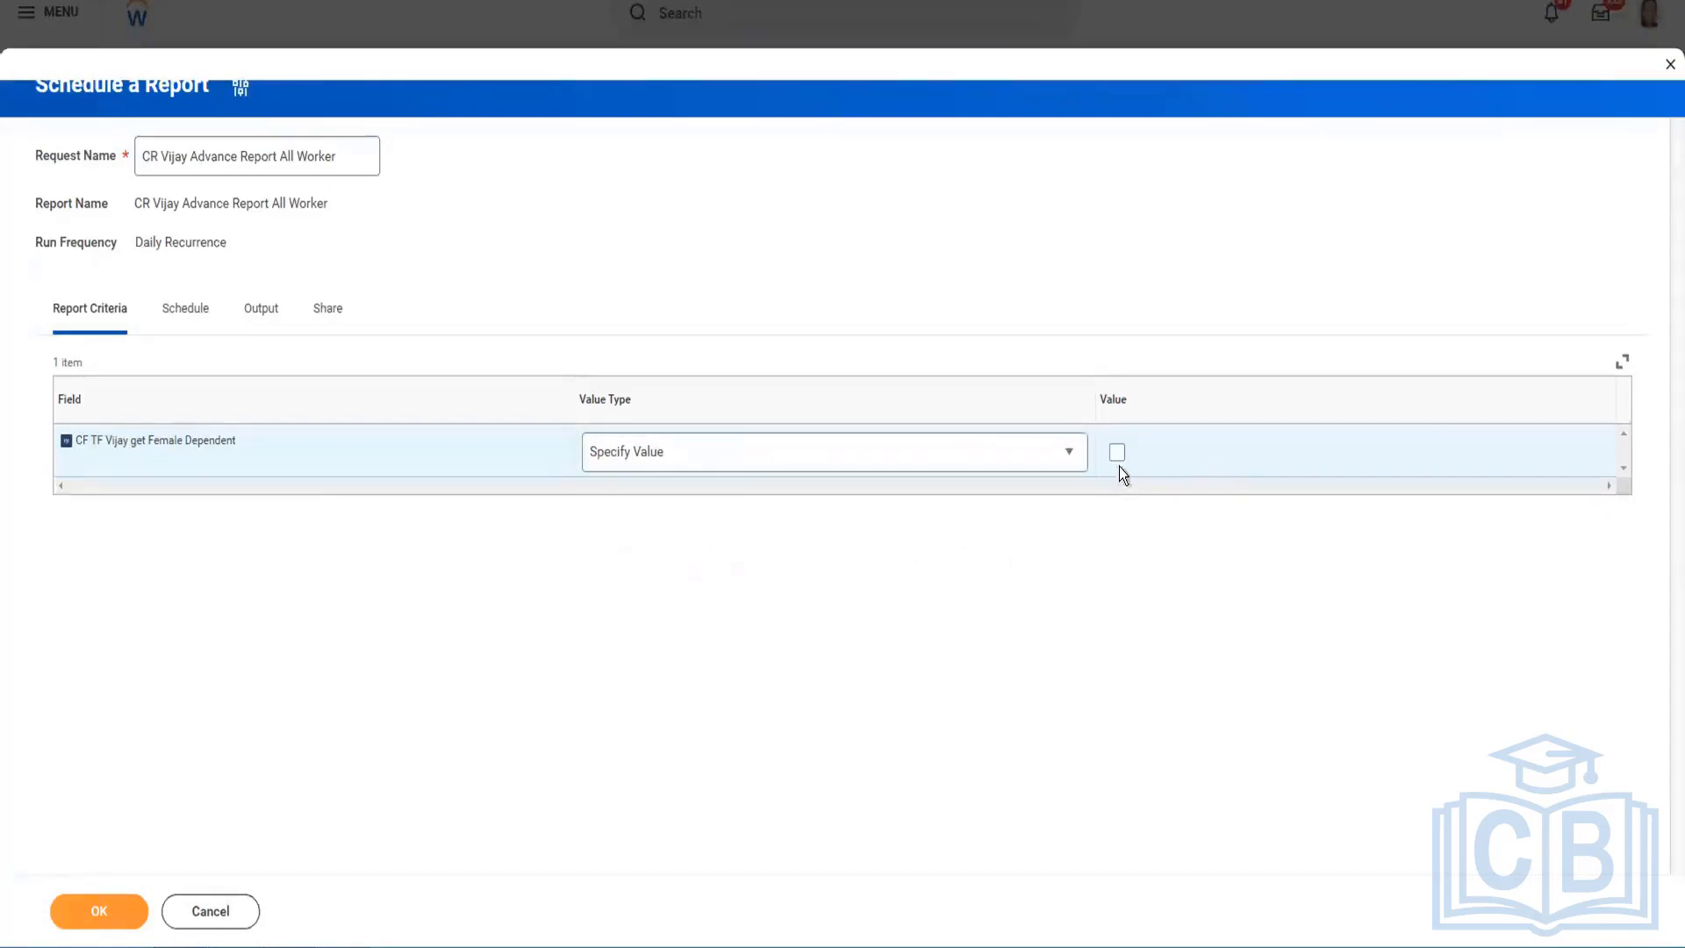
left_click(1116, 452)
left_click(772, 463)
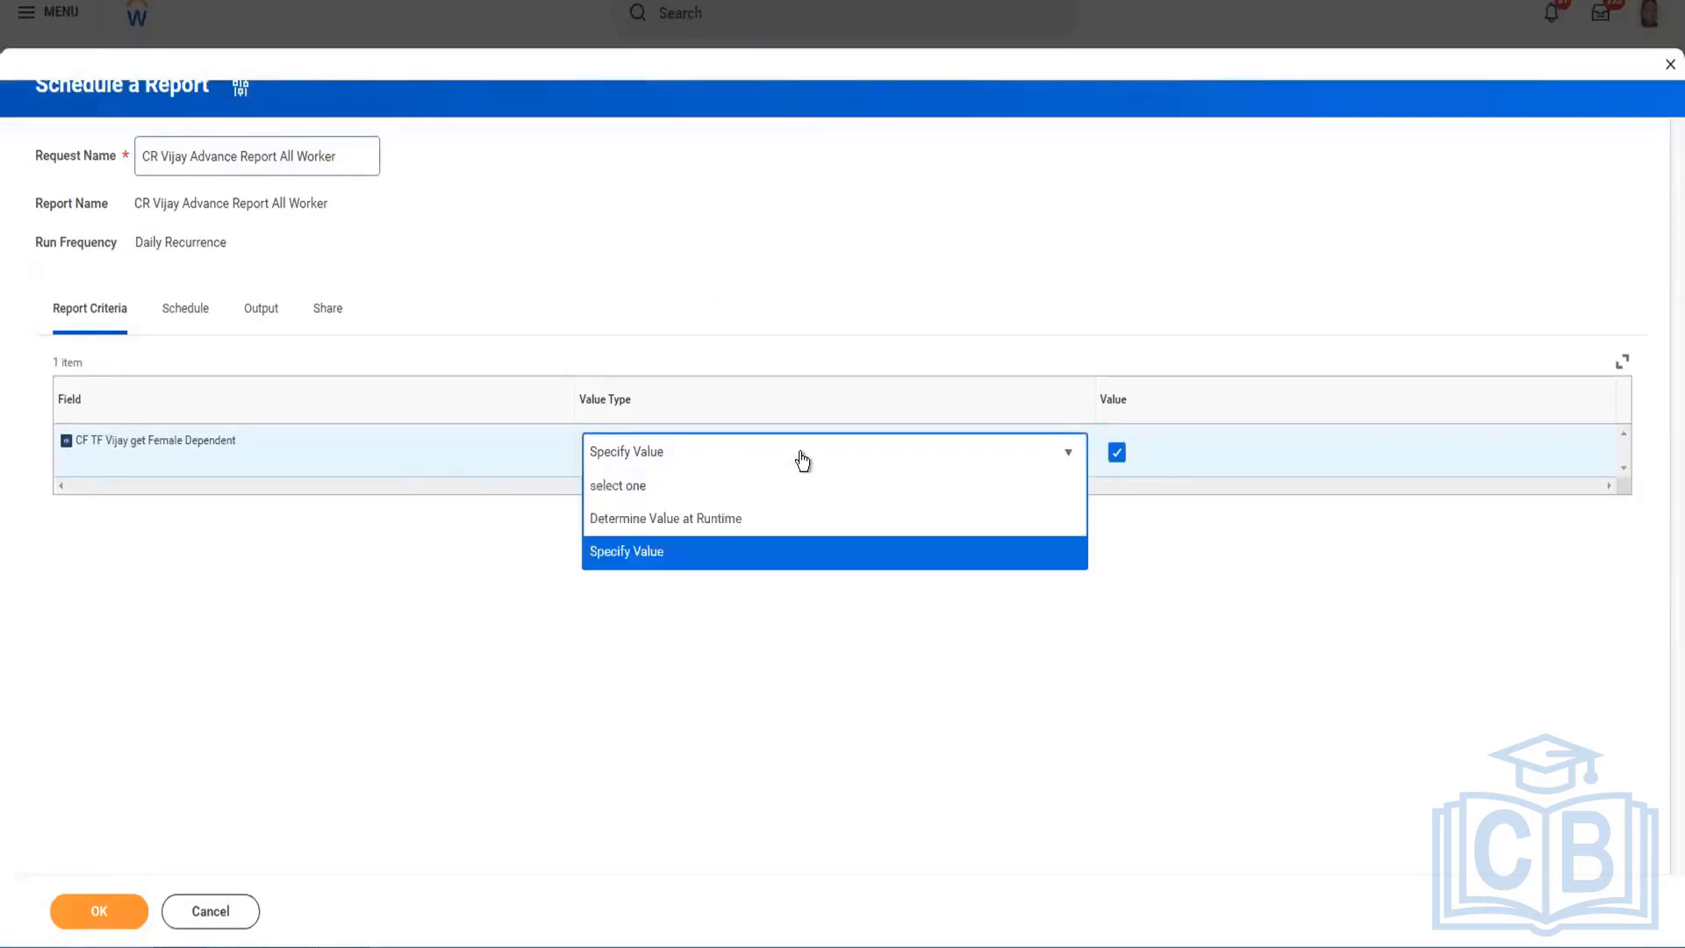
left_click(1235, 460)
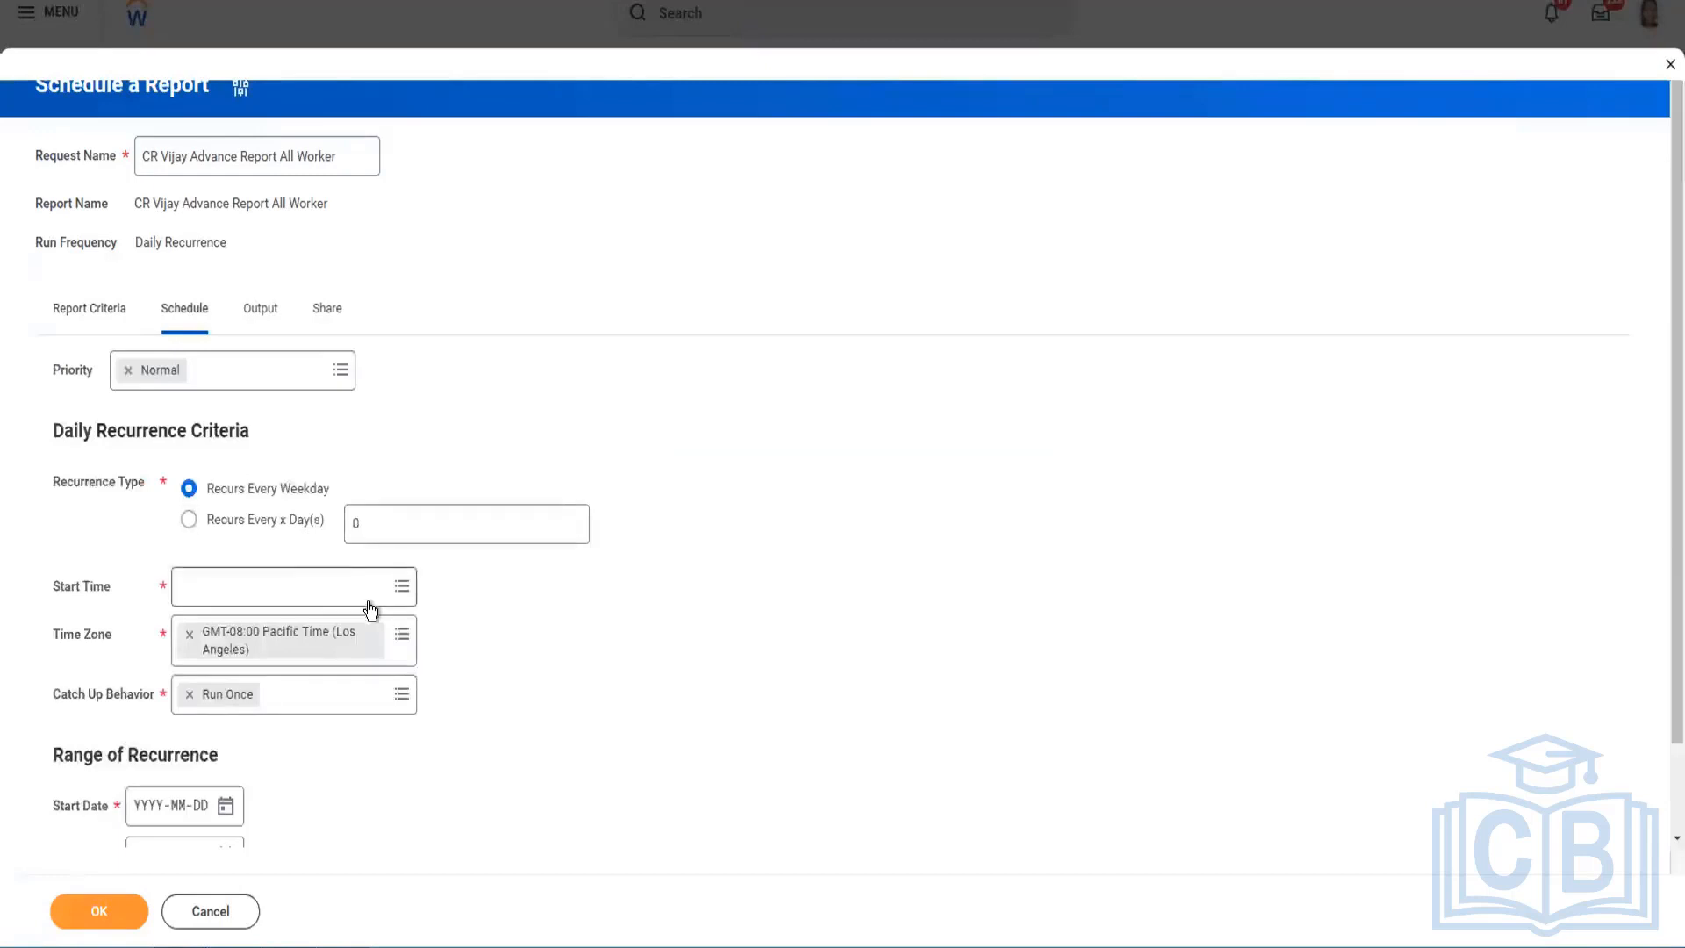
Step: Examine the daily recurrence settings and start time field, and the output type and file deletion period
scroll(368, 609, "down", 1)
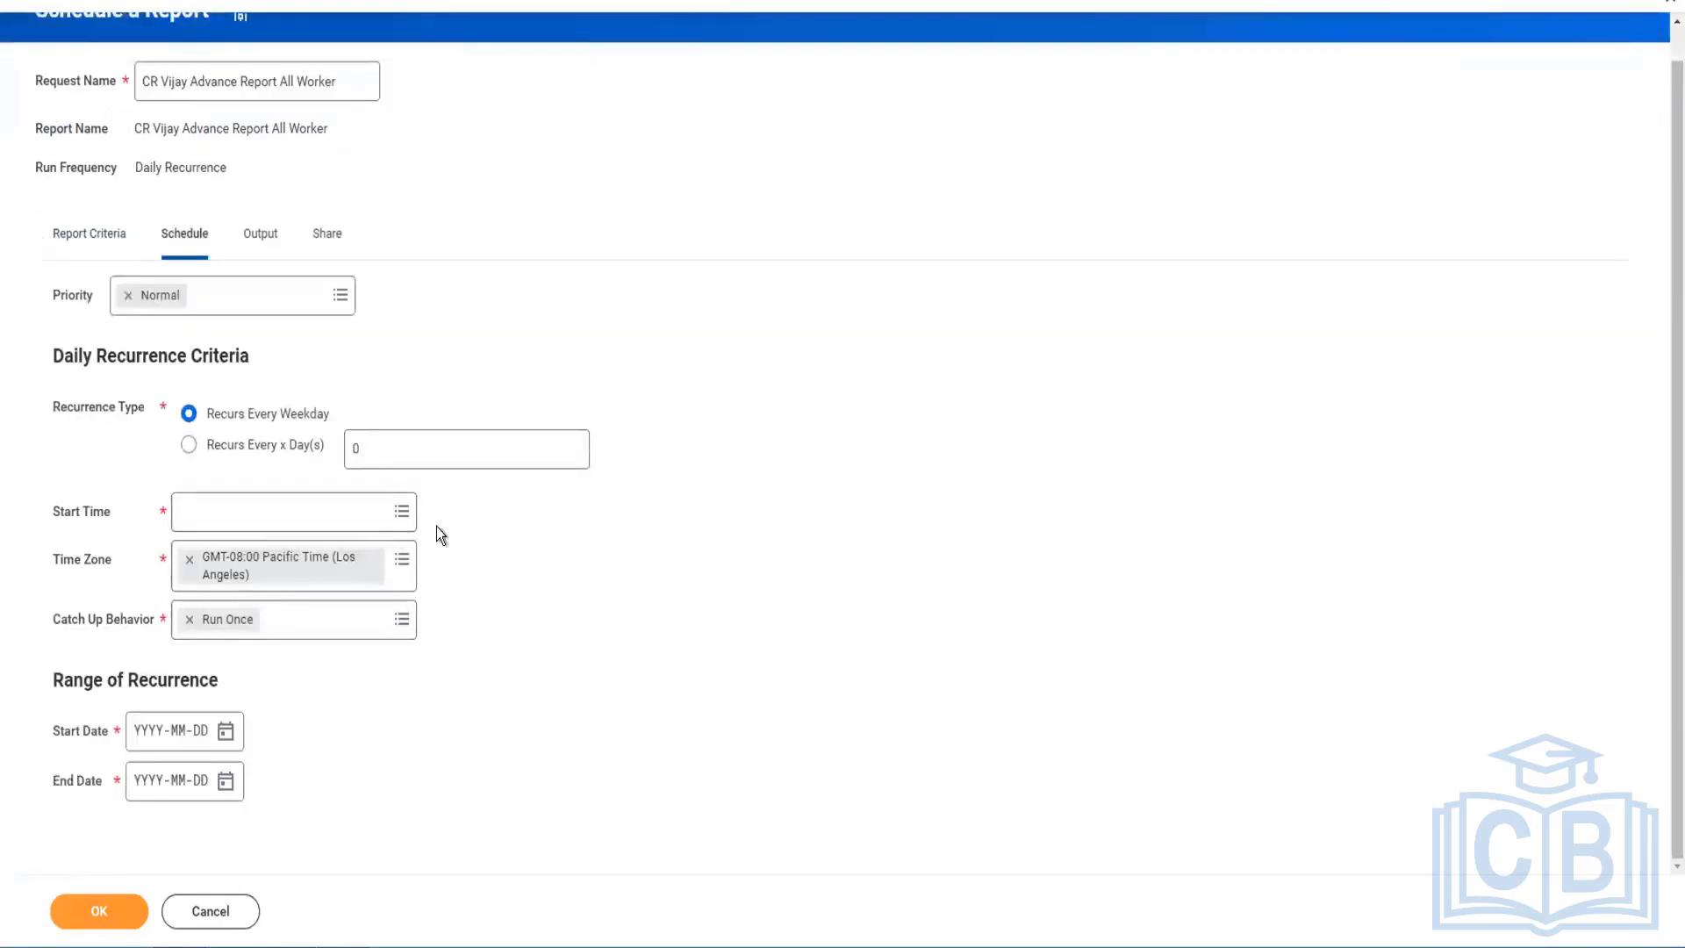
left_click(401, 512)
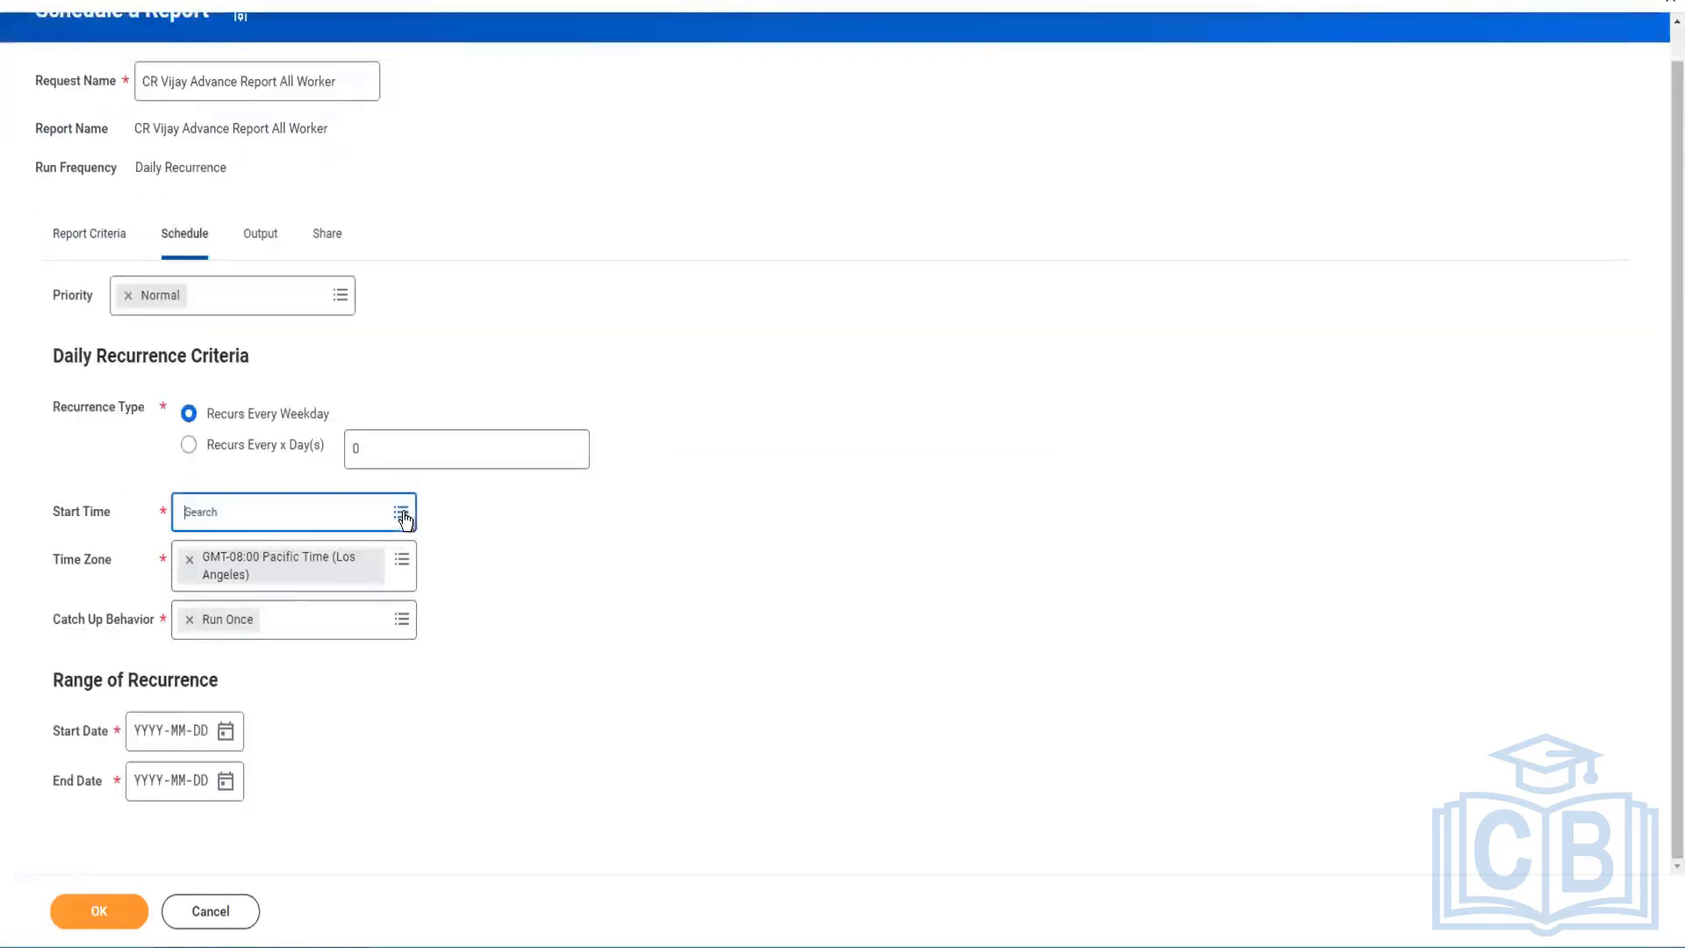
left_click(371, 653)
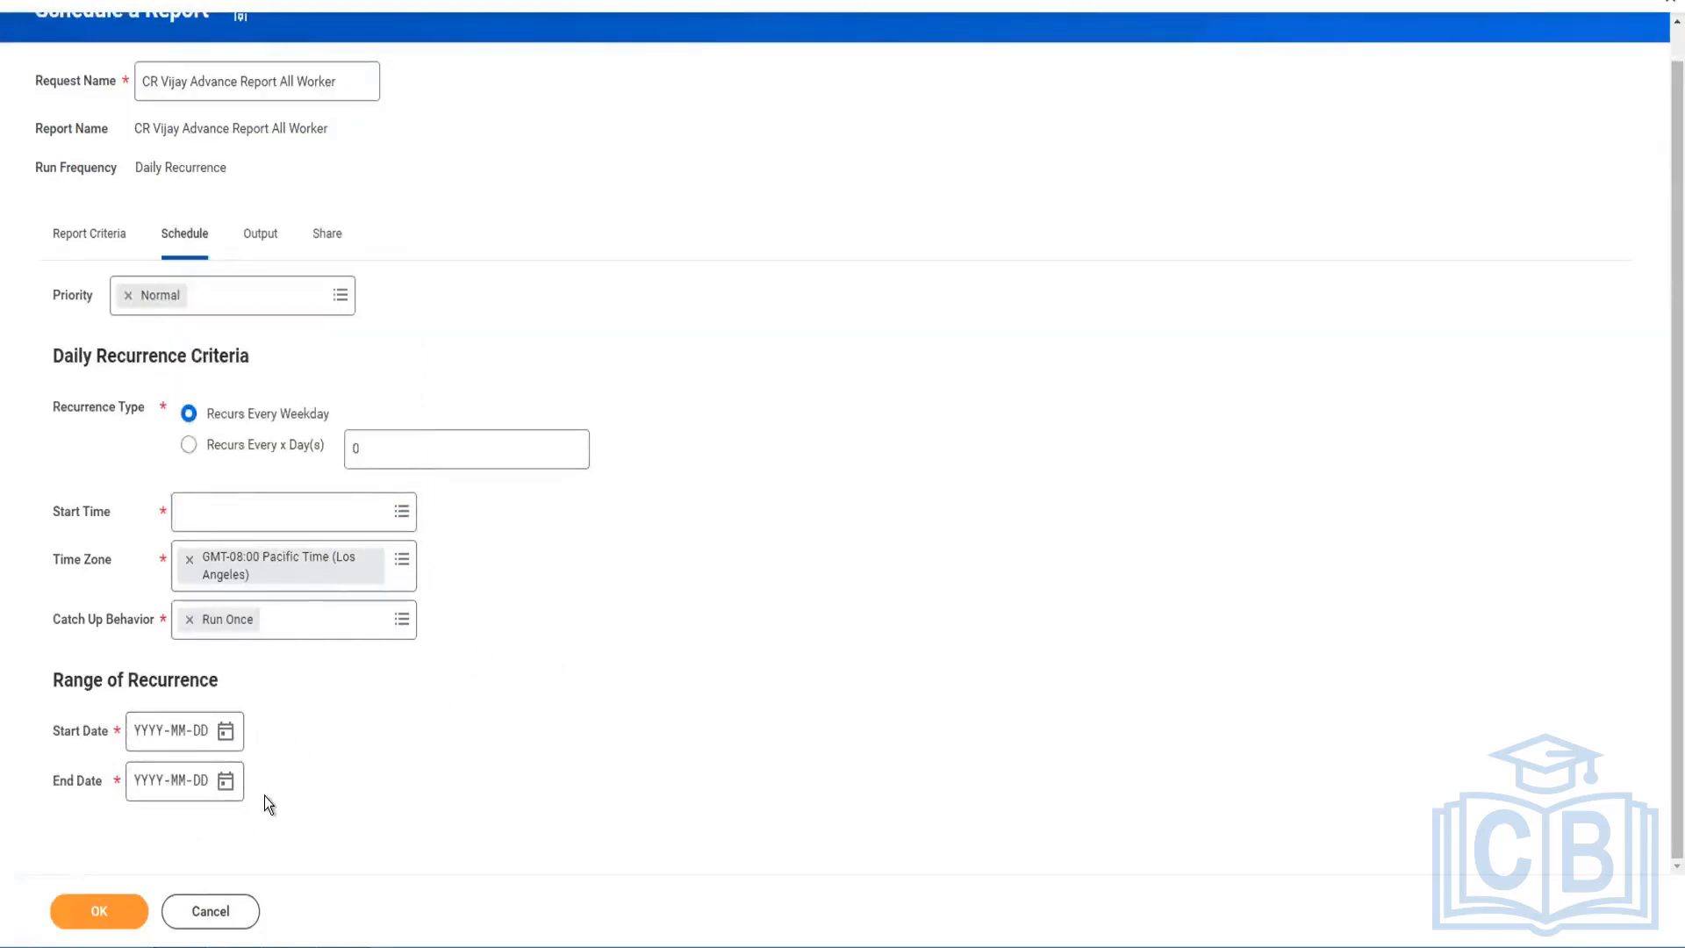
left_click(263, 240)
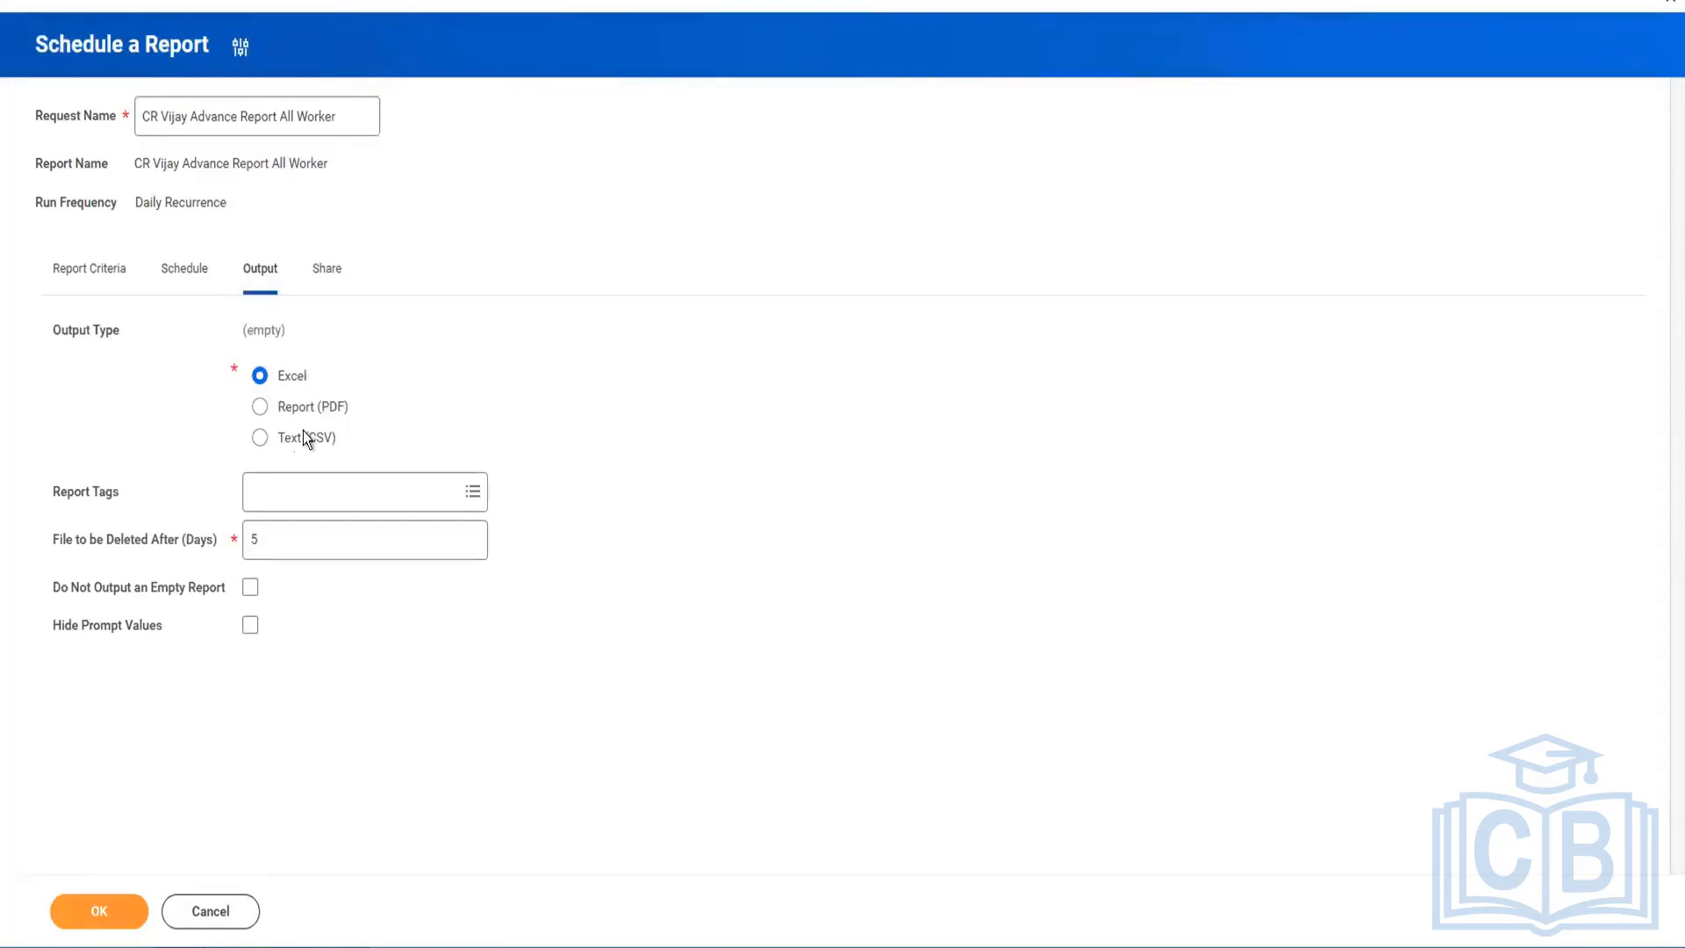
left_click(300, 545)
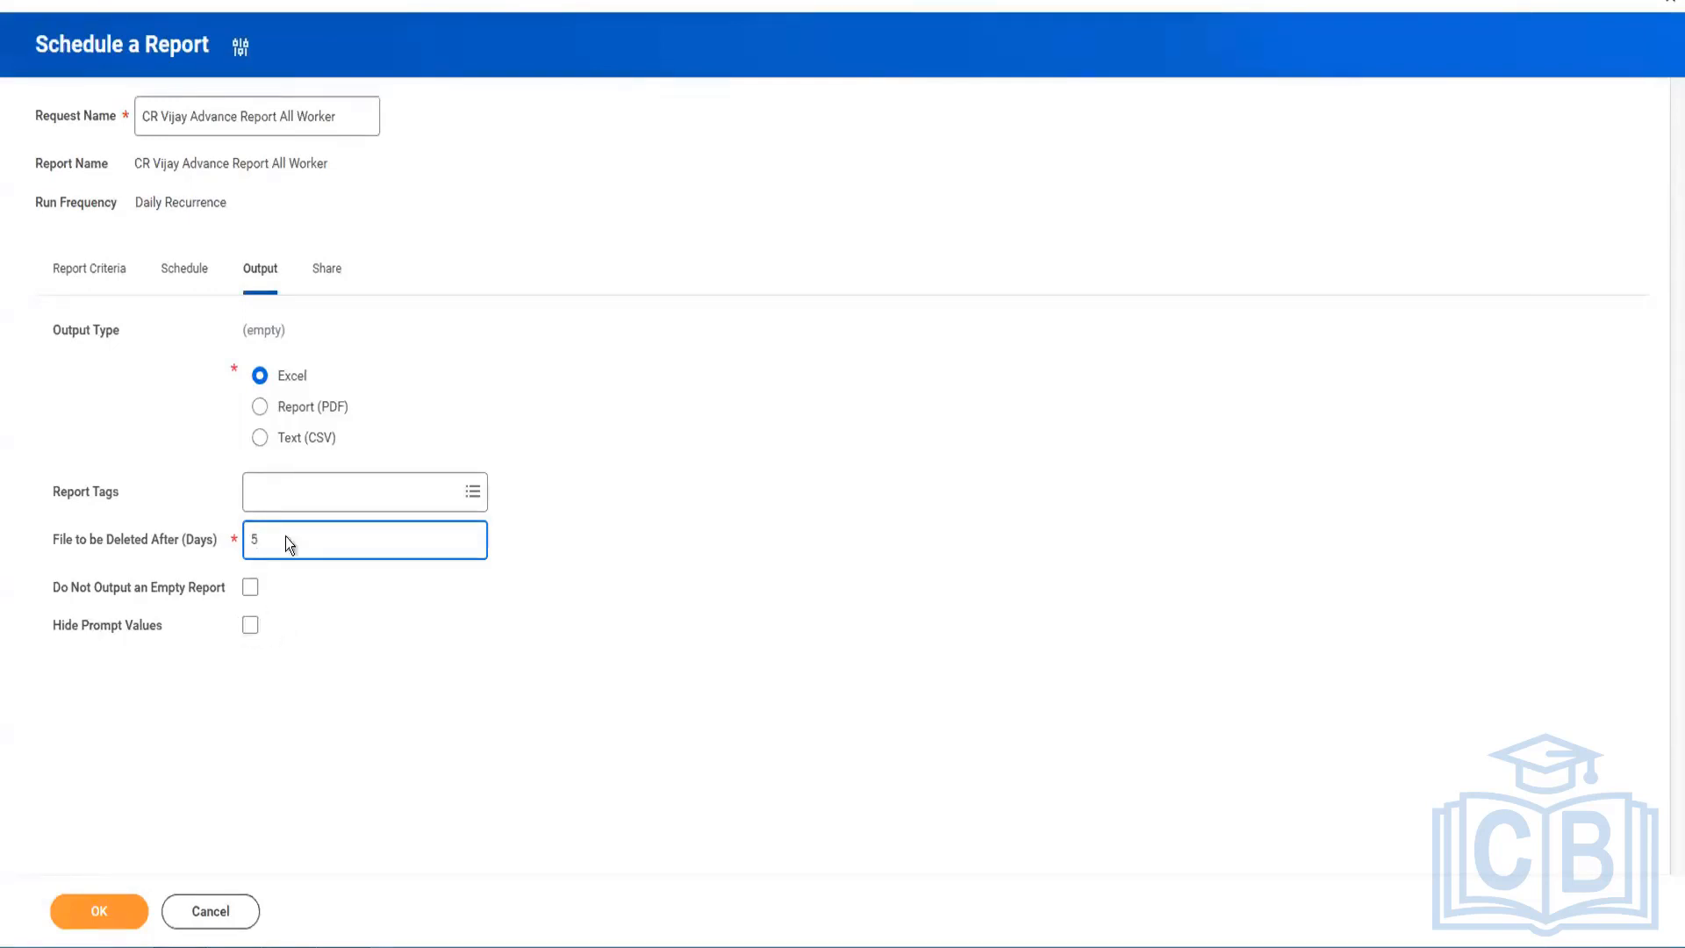
Step: Share the report output with other users, agree to the sharing statement and submit the schedule request
left_click(321, 276)
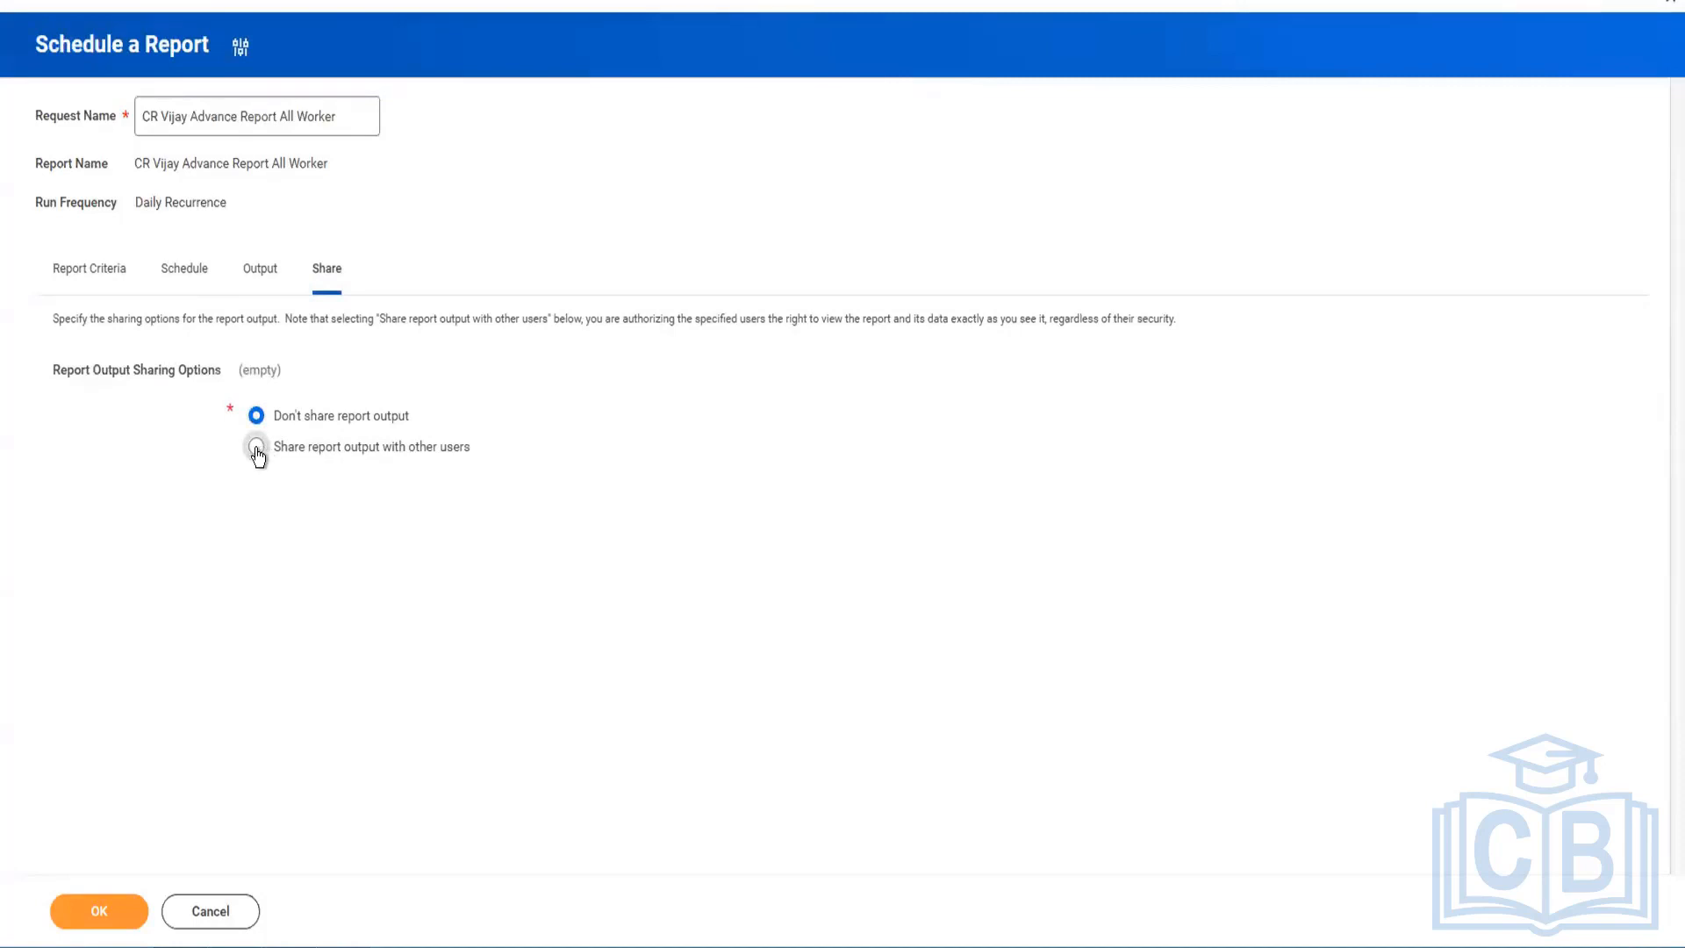
left_click(257, 449)
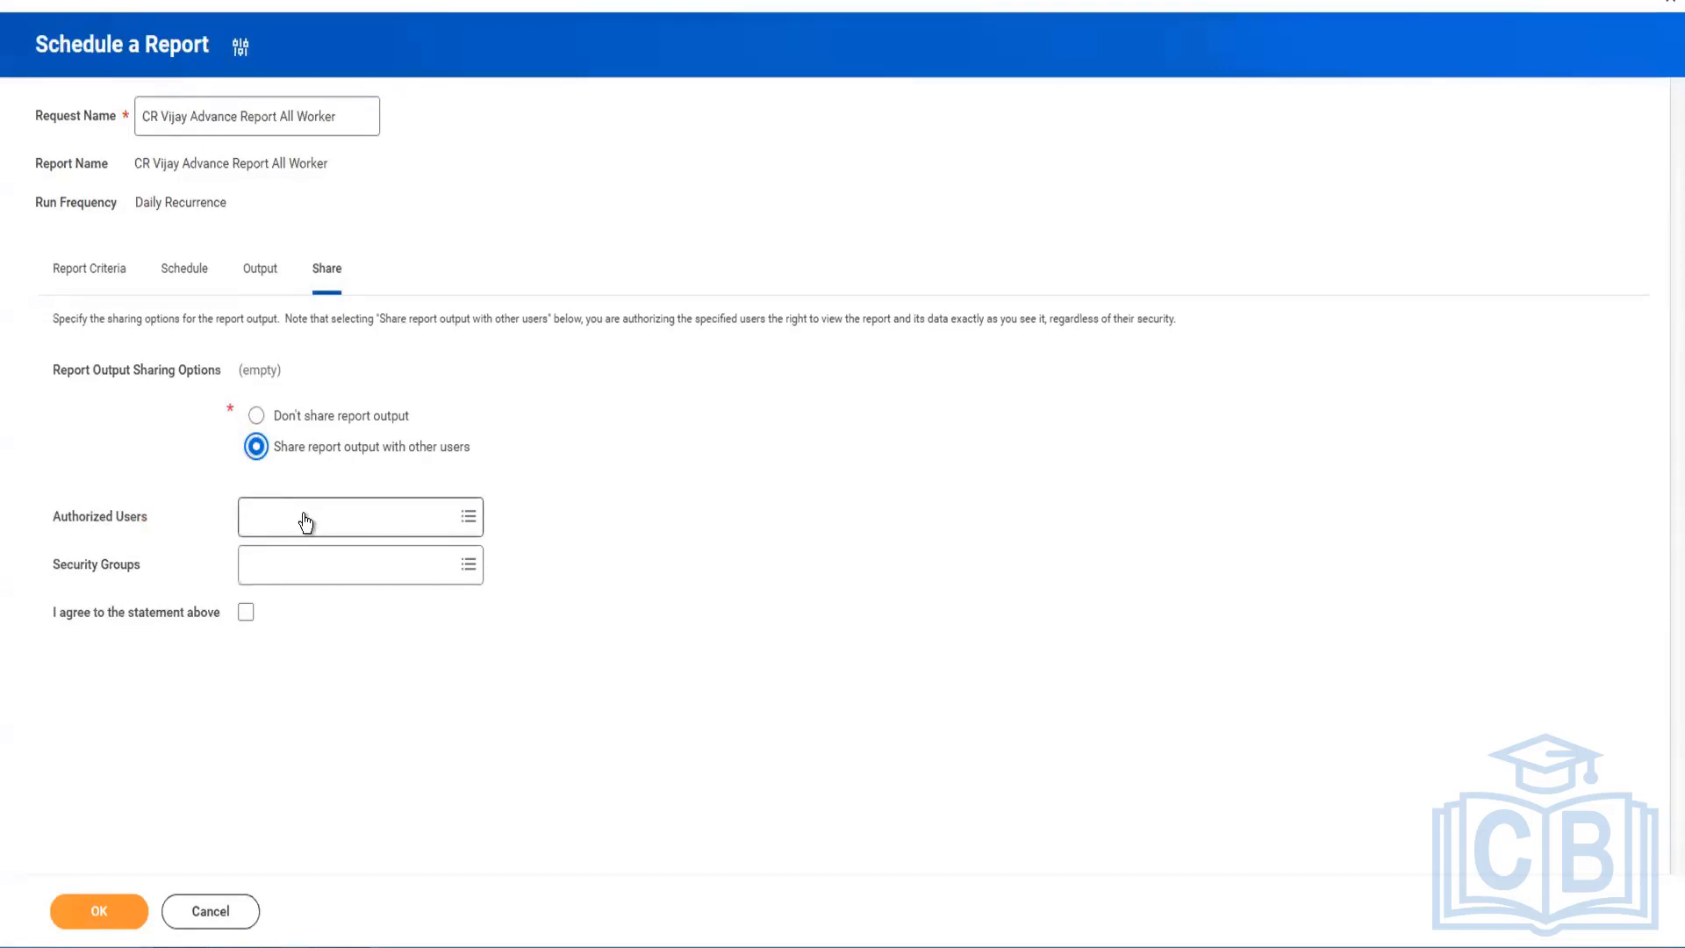
left_click(306, 522)
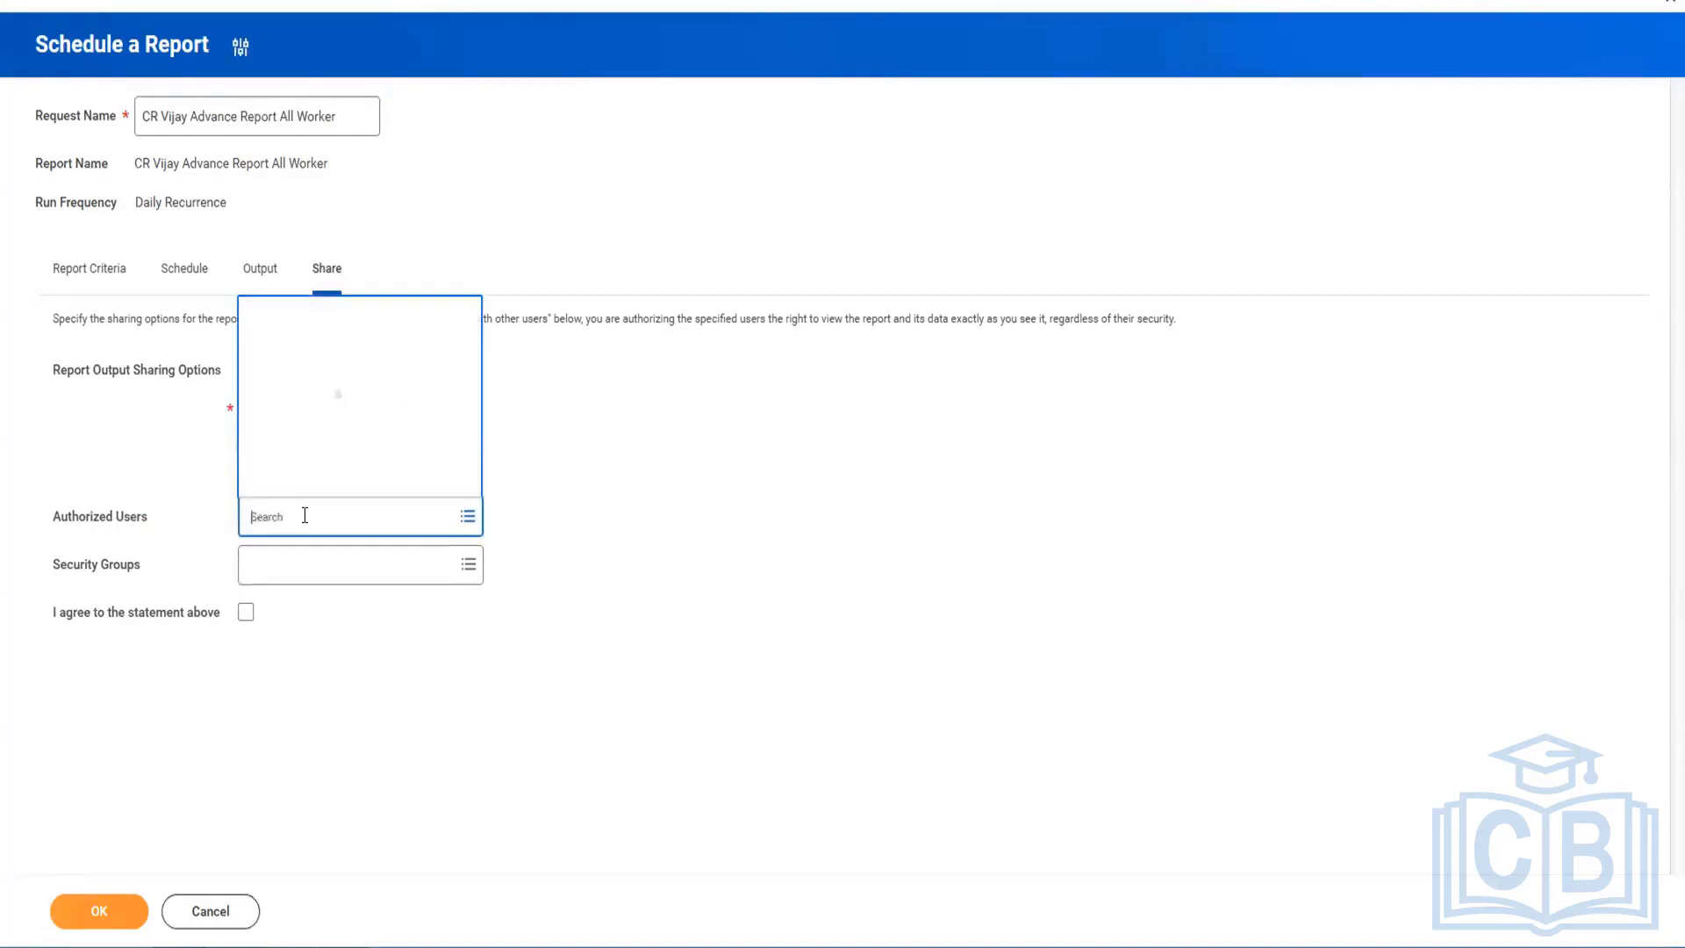
left_click(274, 565)
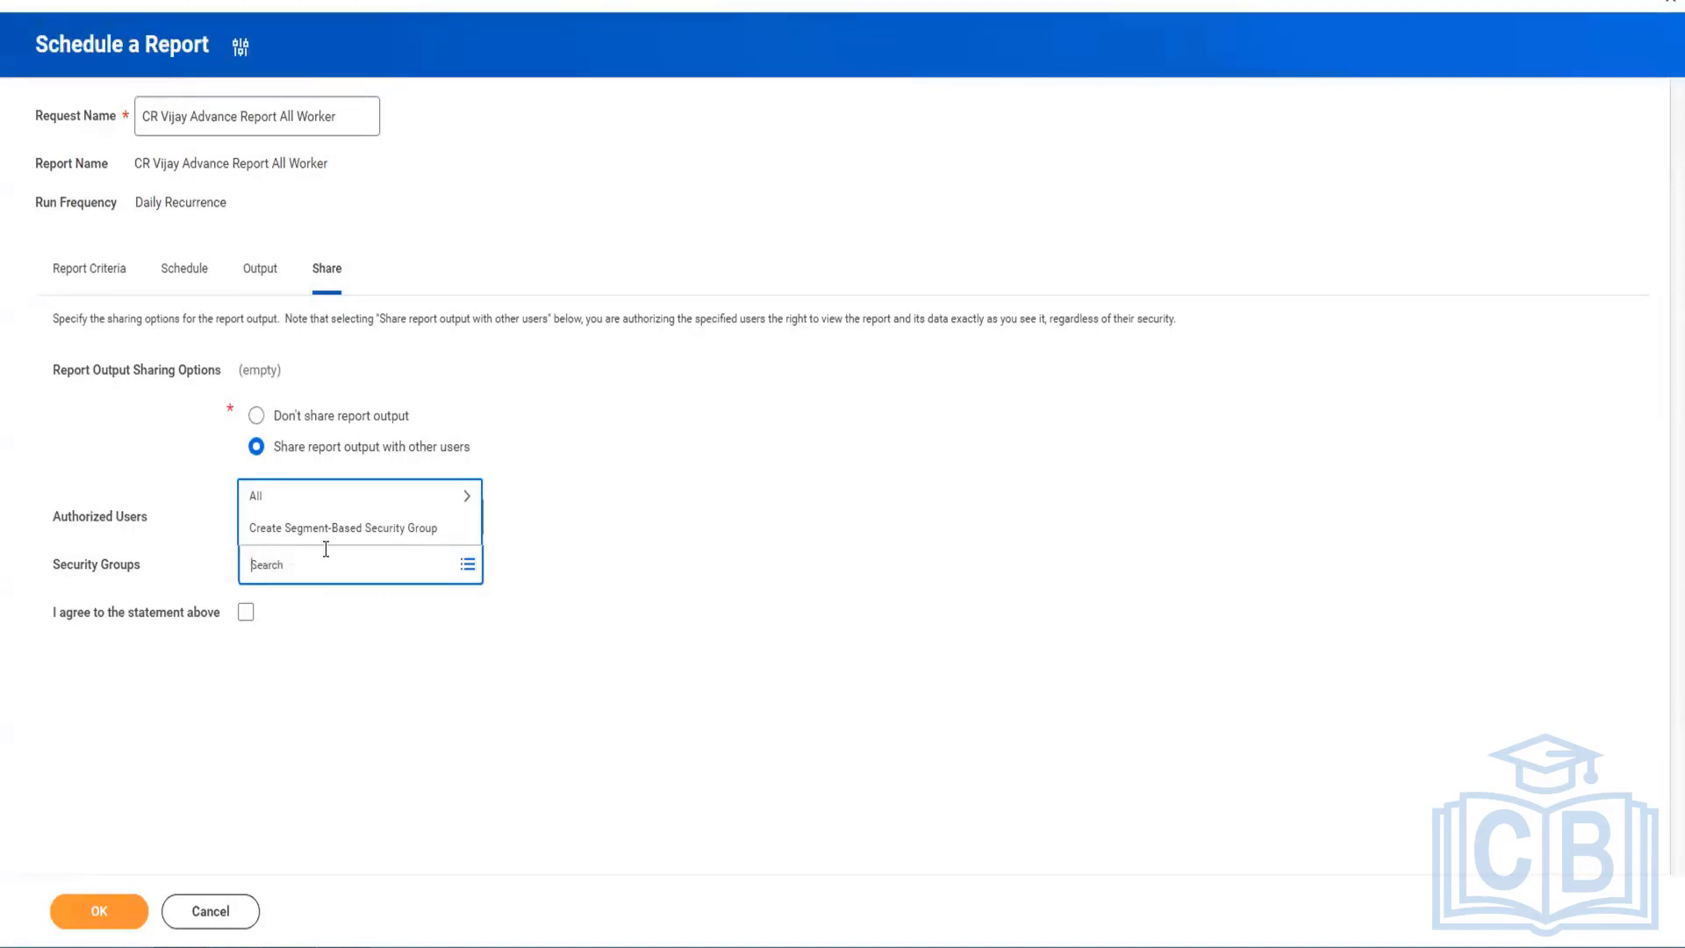
left_click(609, 527)
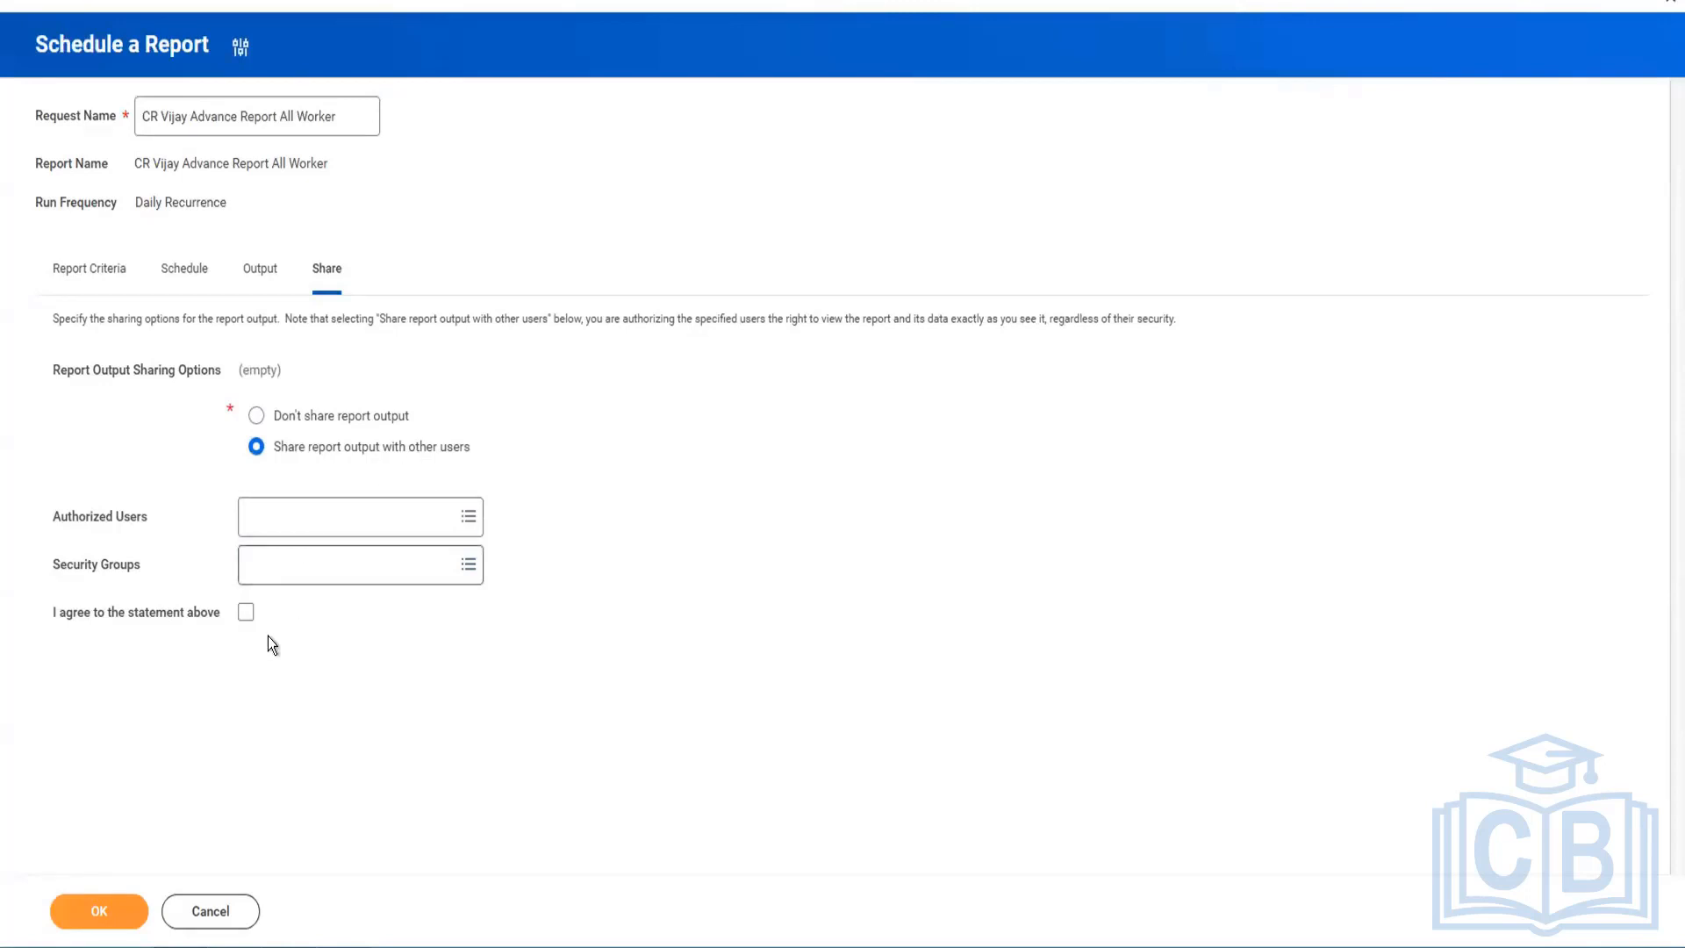
left_click(247, 622)
left_click(94, 927)
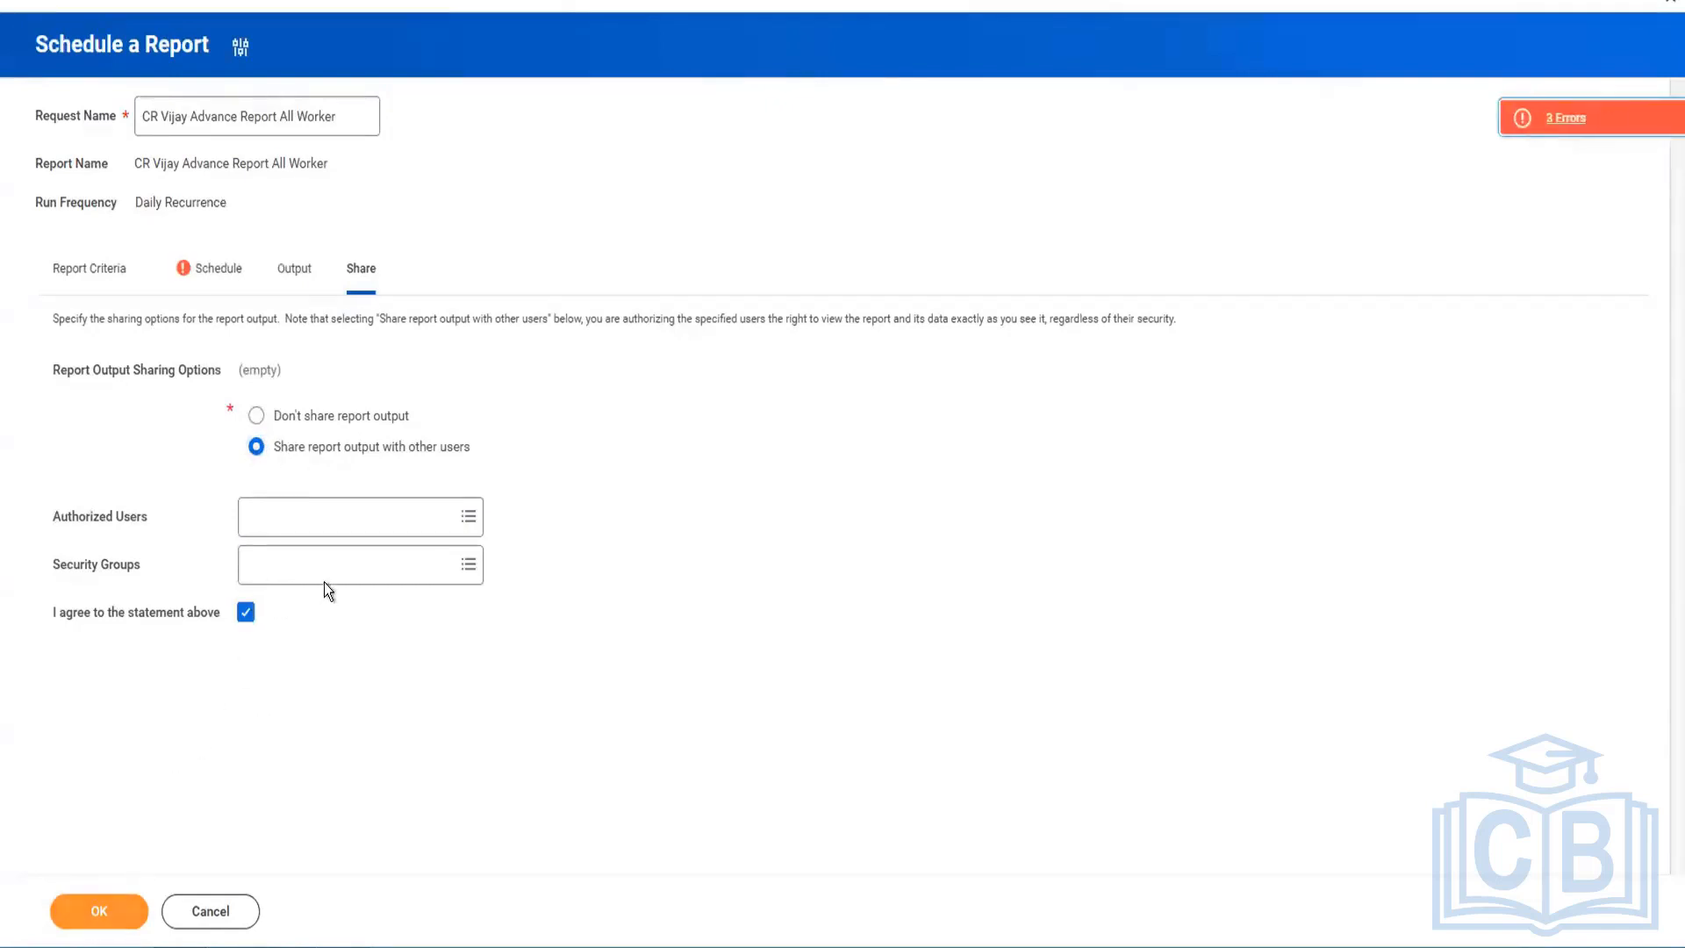
Step: Examine the schedule's required start time and recurrence date fields, and recheck the output sharing options
left_click(215, 267)
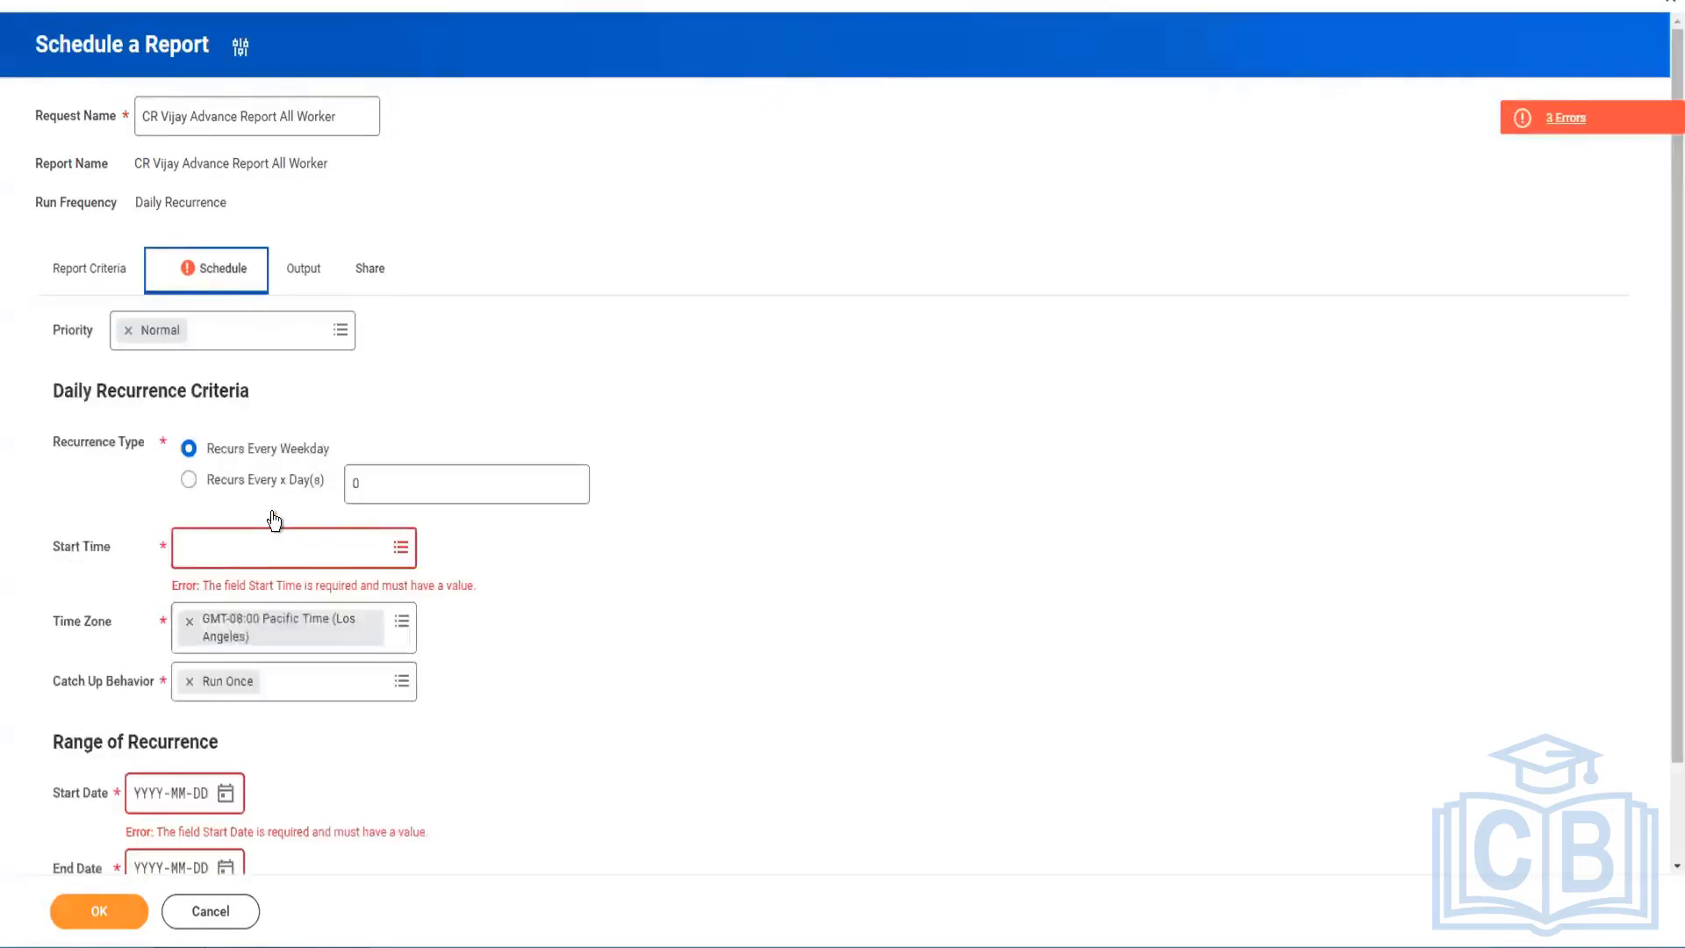
scroll(372, 502, "down", 2)
scroll(386, 448, "up", 1)
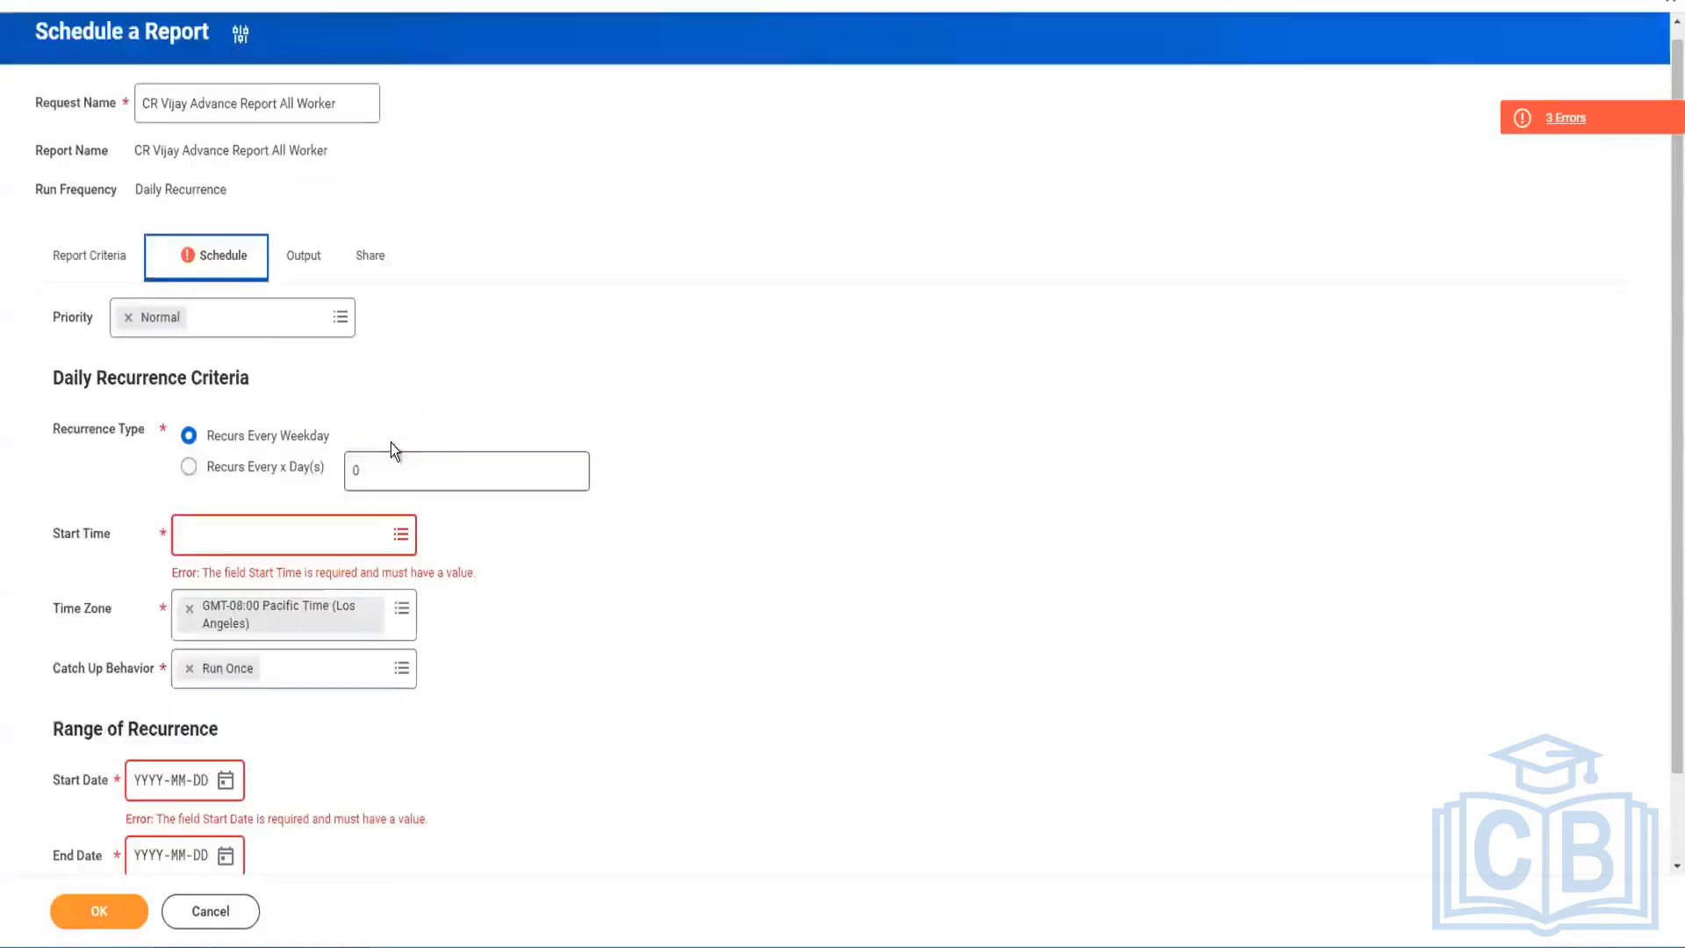
left_click(367, 518)
left_click(395, 534)
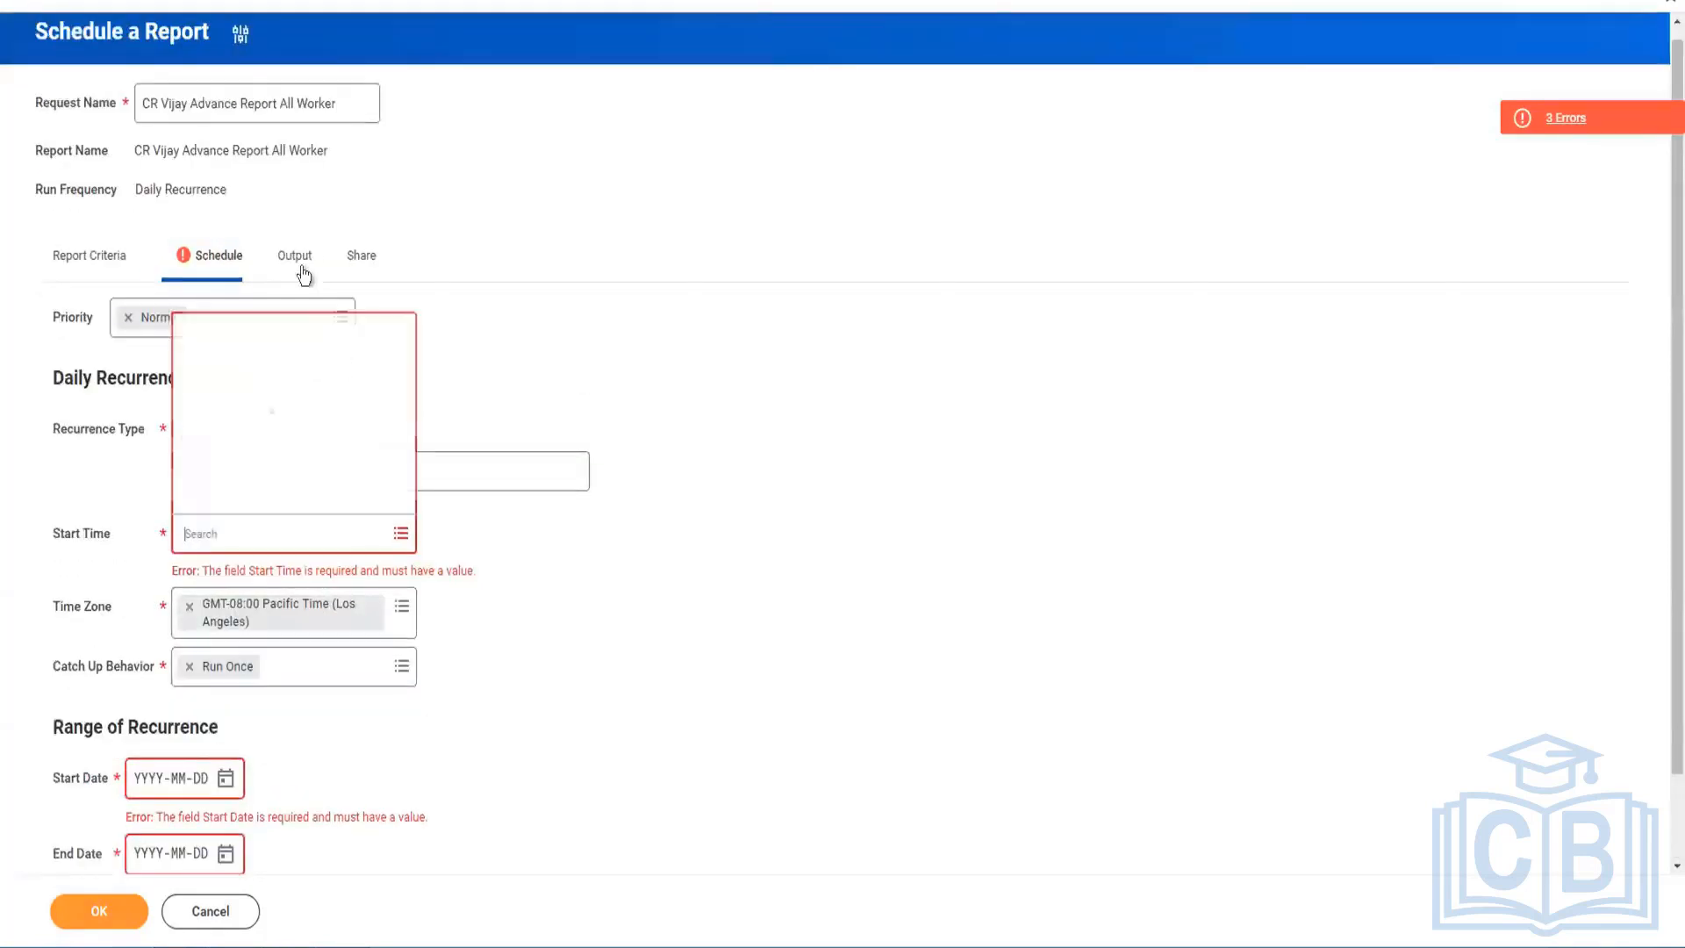
left_click(492, 269)
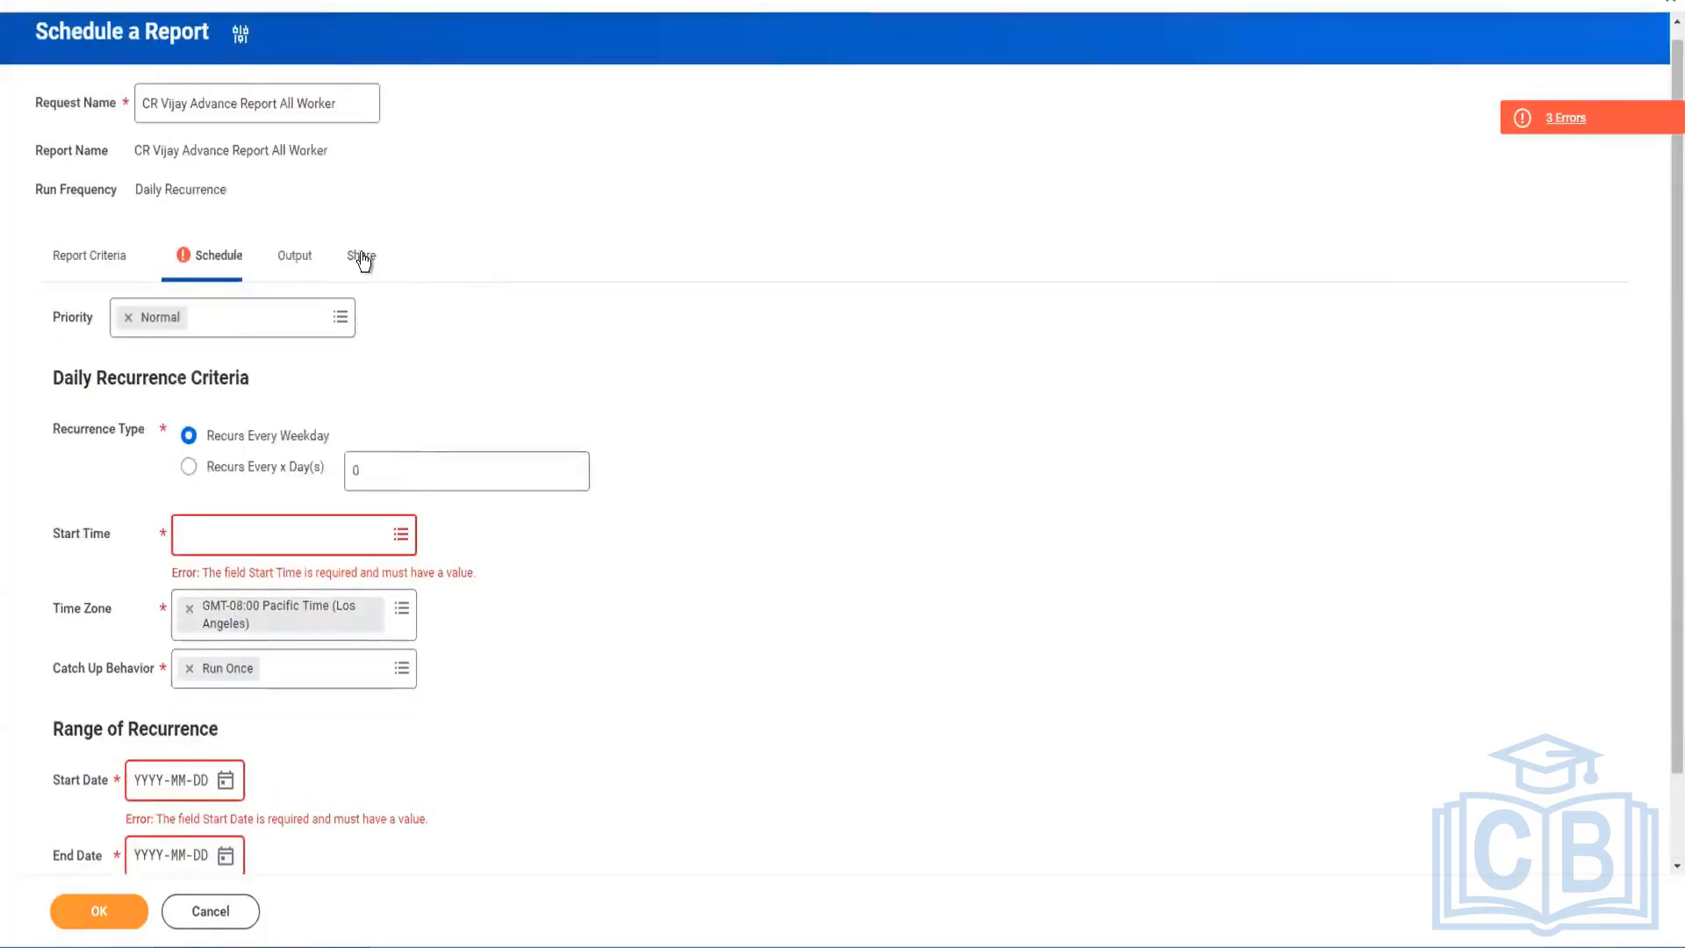
left_click(361, 264)
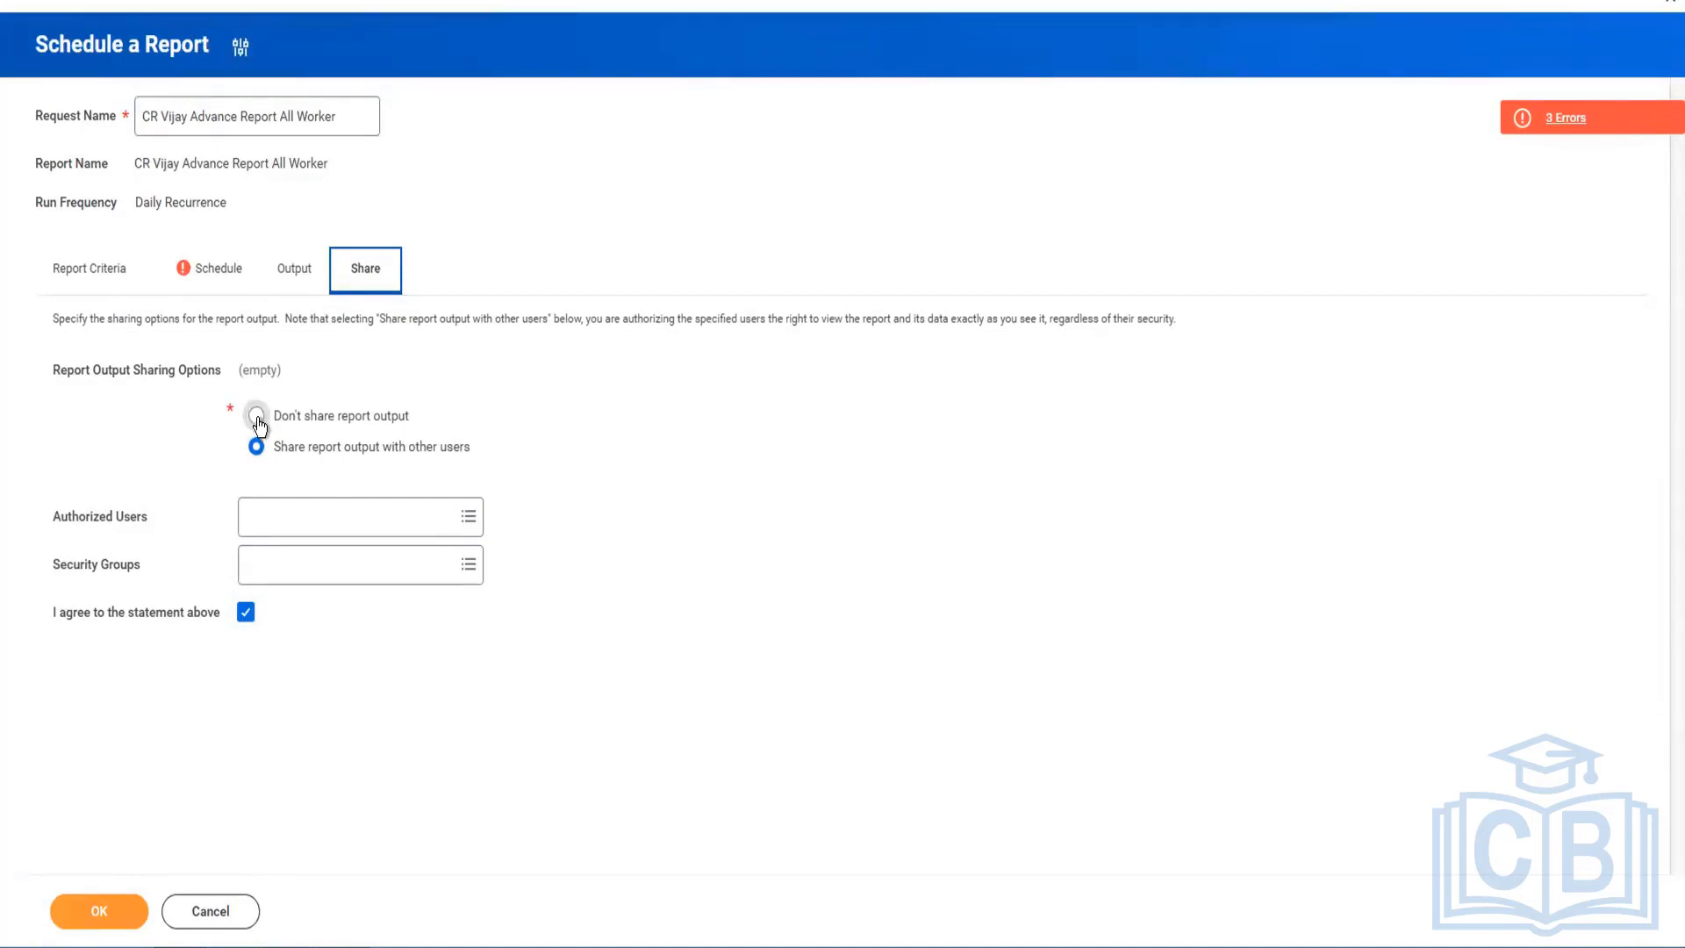
Step: Set the schedule's start time to 11:50 AM and its recurrence start date to 2023-05-06
left_click(209, 279)
left_click(298, 553)
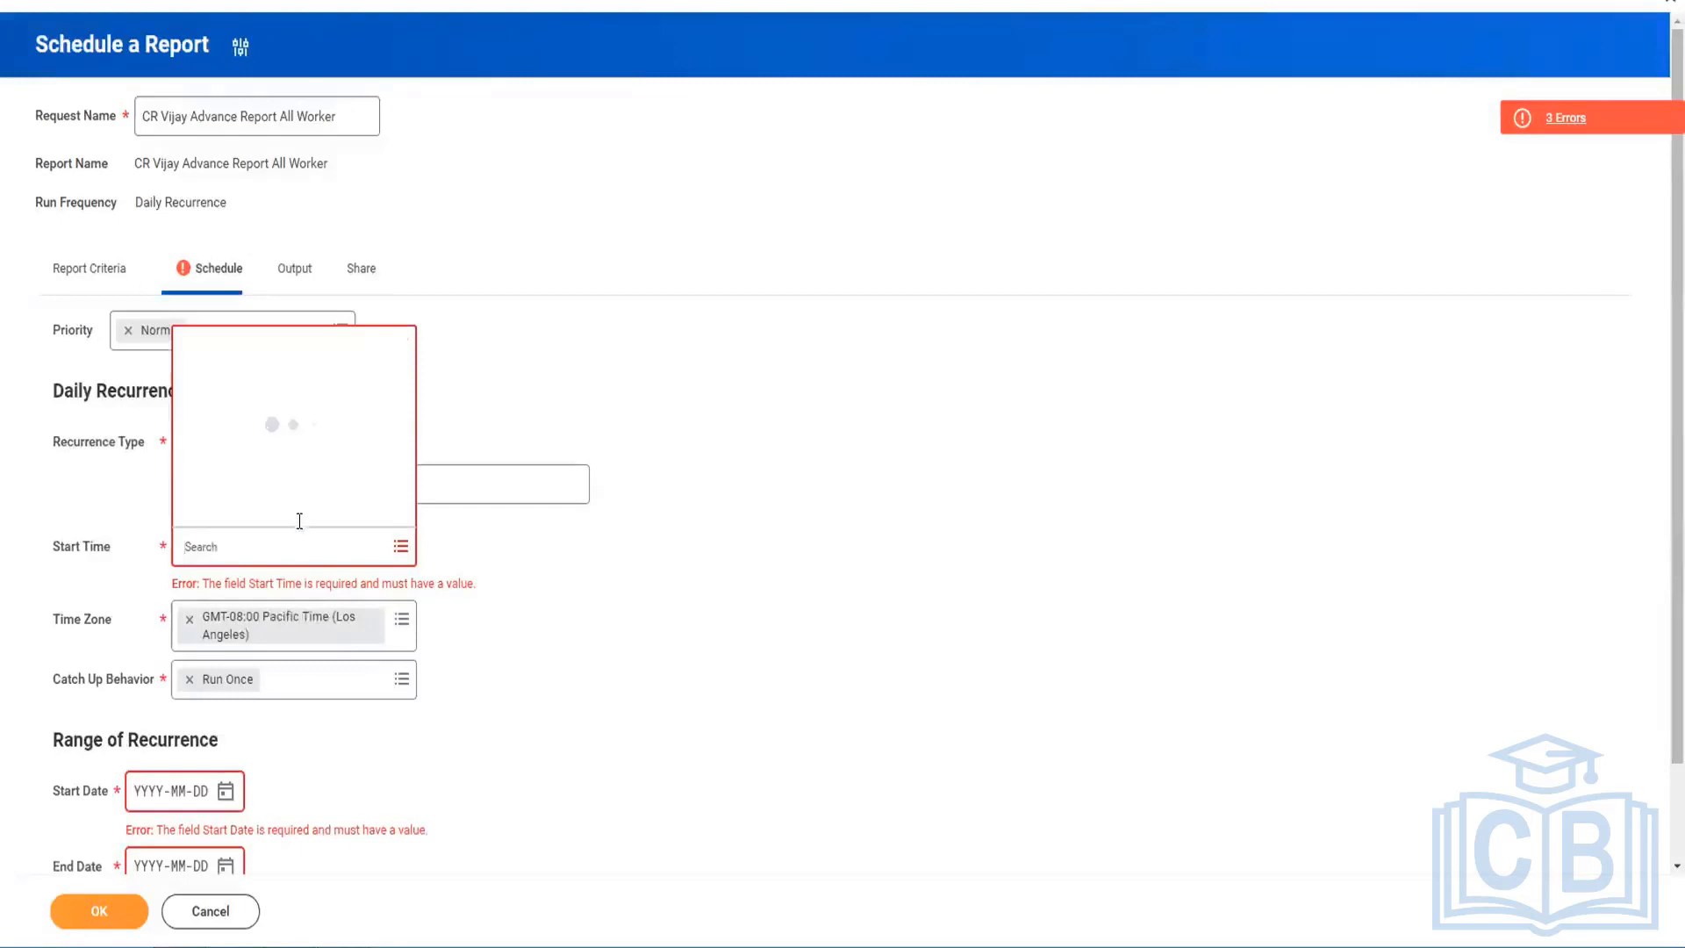
left_click(246, 496)
left_click(283, 462)
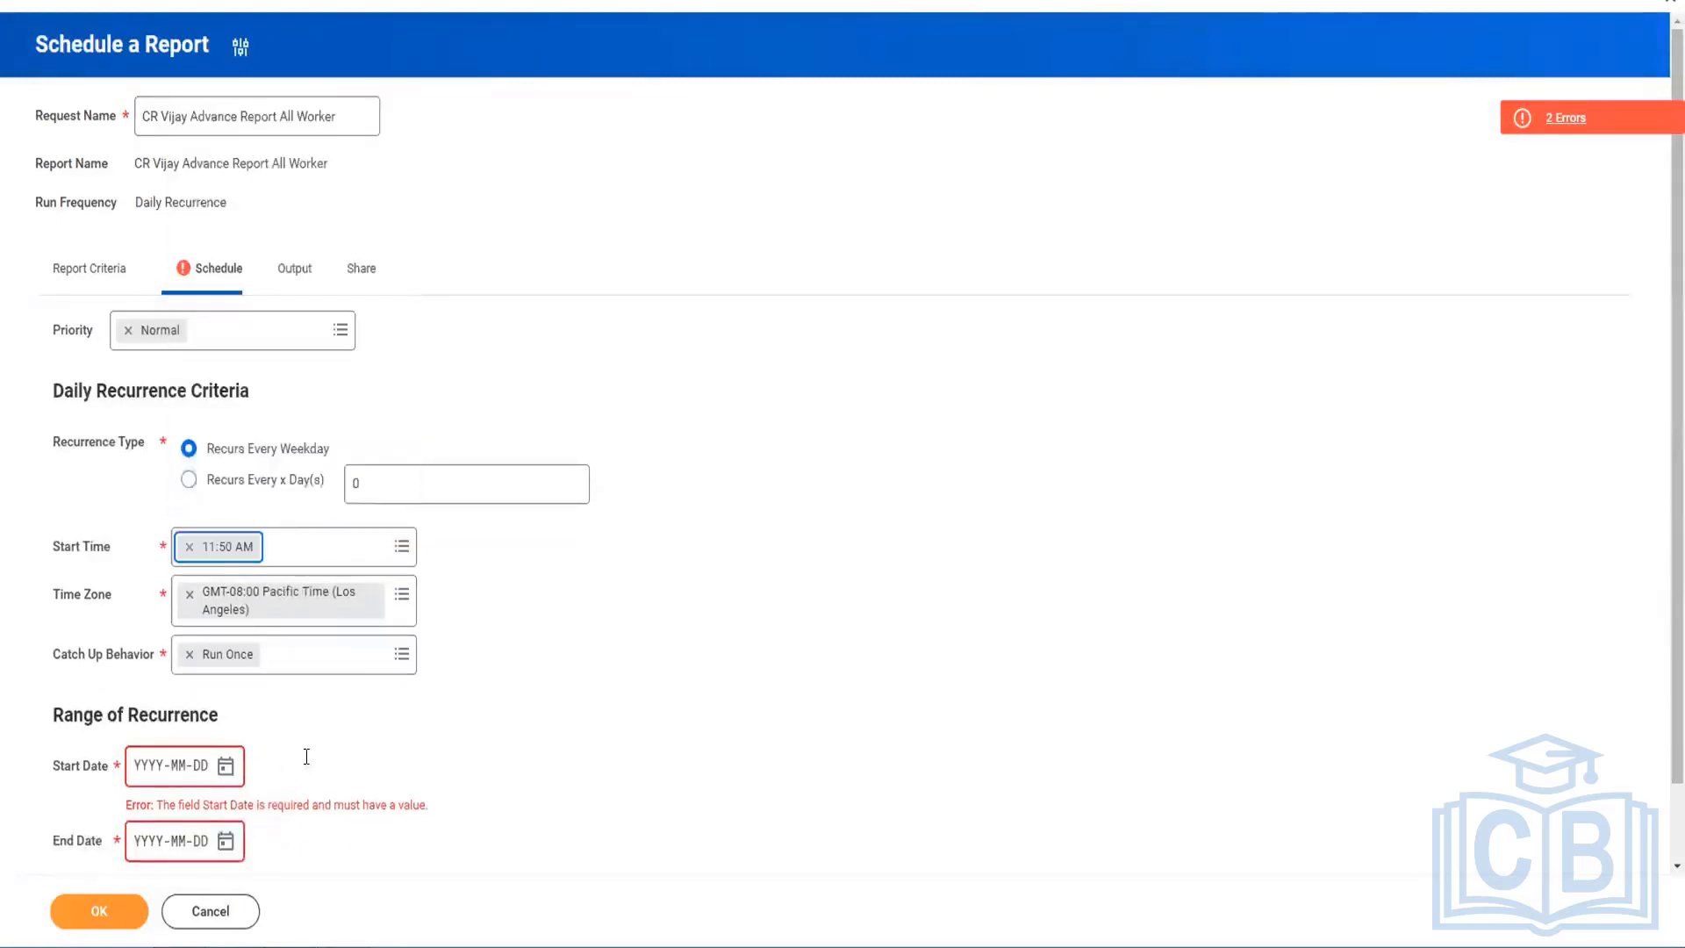
left_click(230, 768)
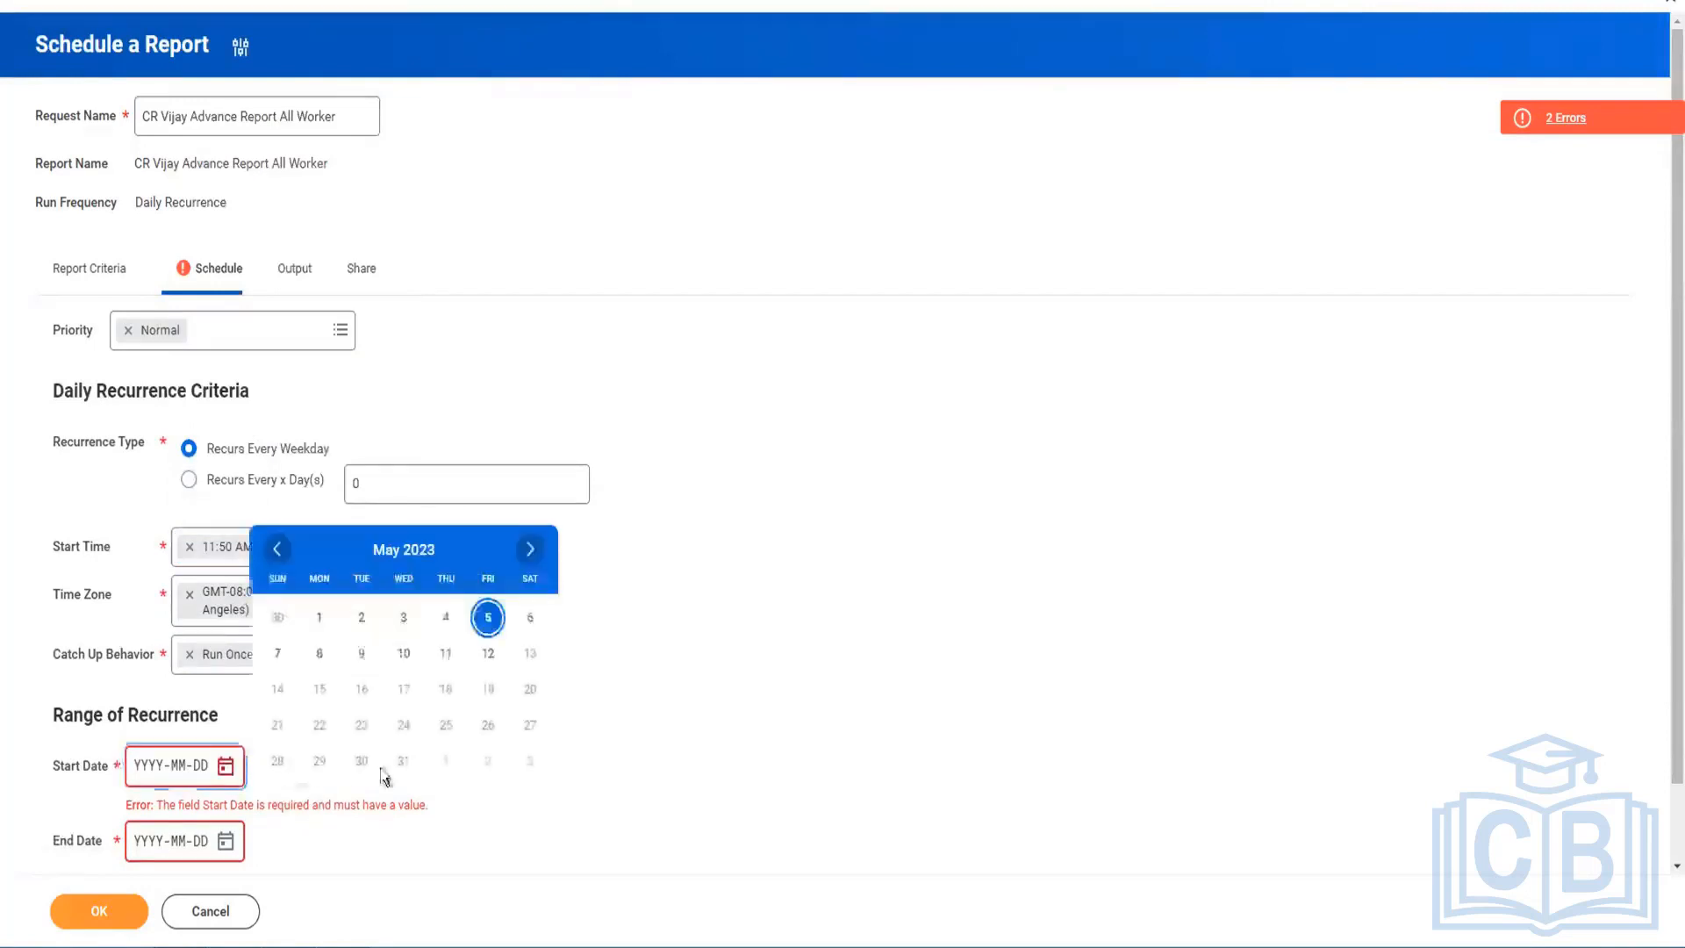
left_click(530, 617)
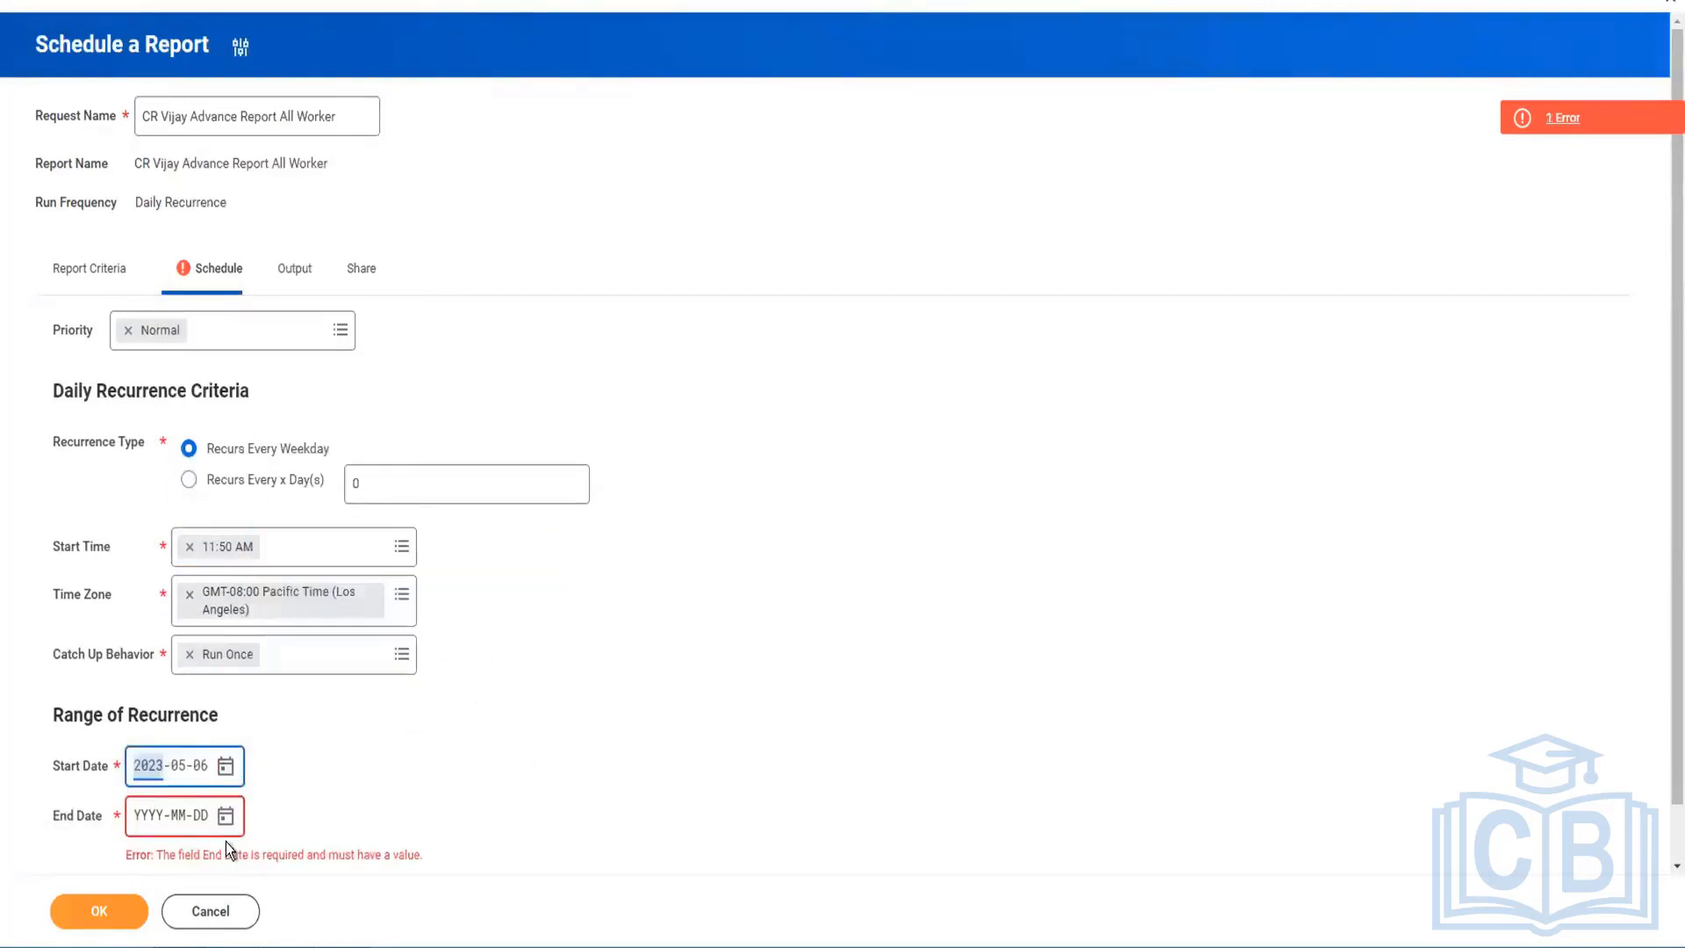
Step: Set the recurrence end date to 2023-05-09 and submit the schedule with an authorized user added to the output sharing
left_click(226, 818)
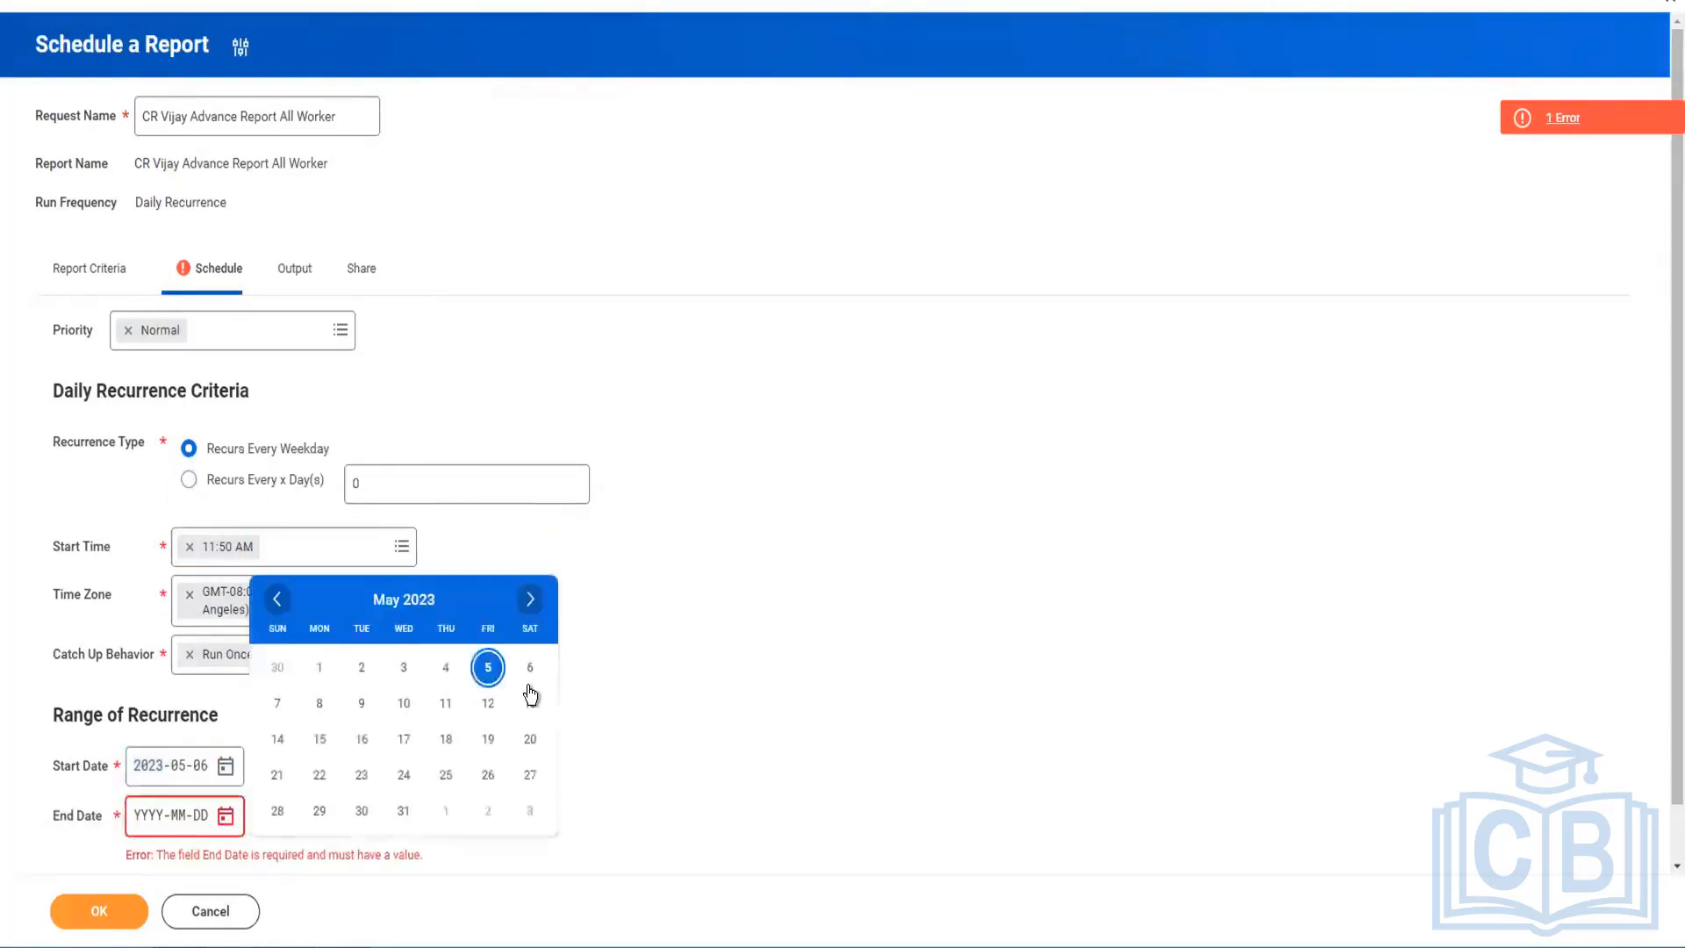
left_click(360, 703)
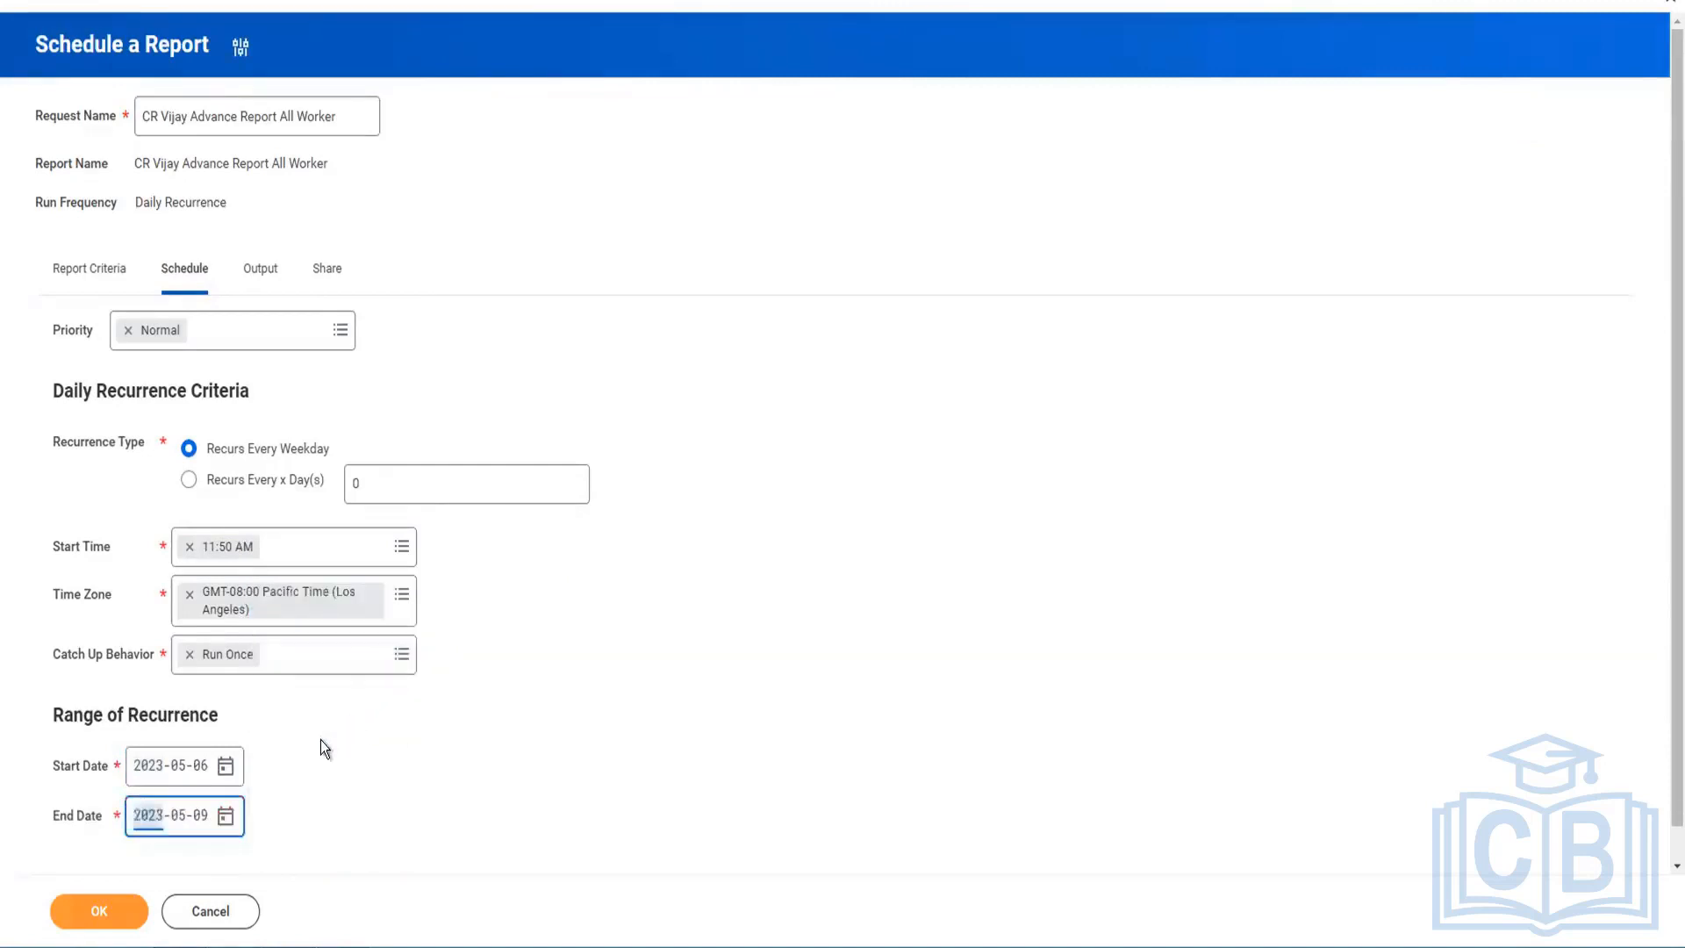
left_click(320, 283)
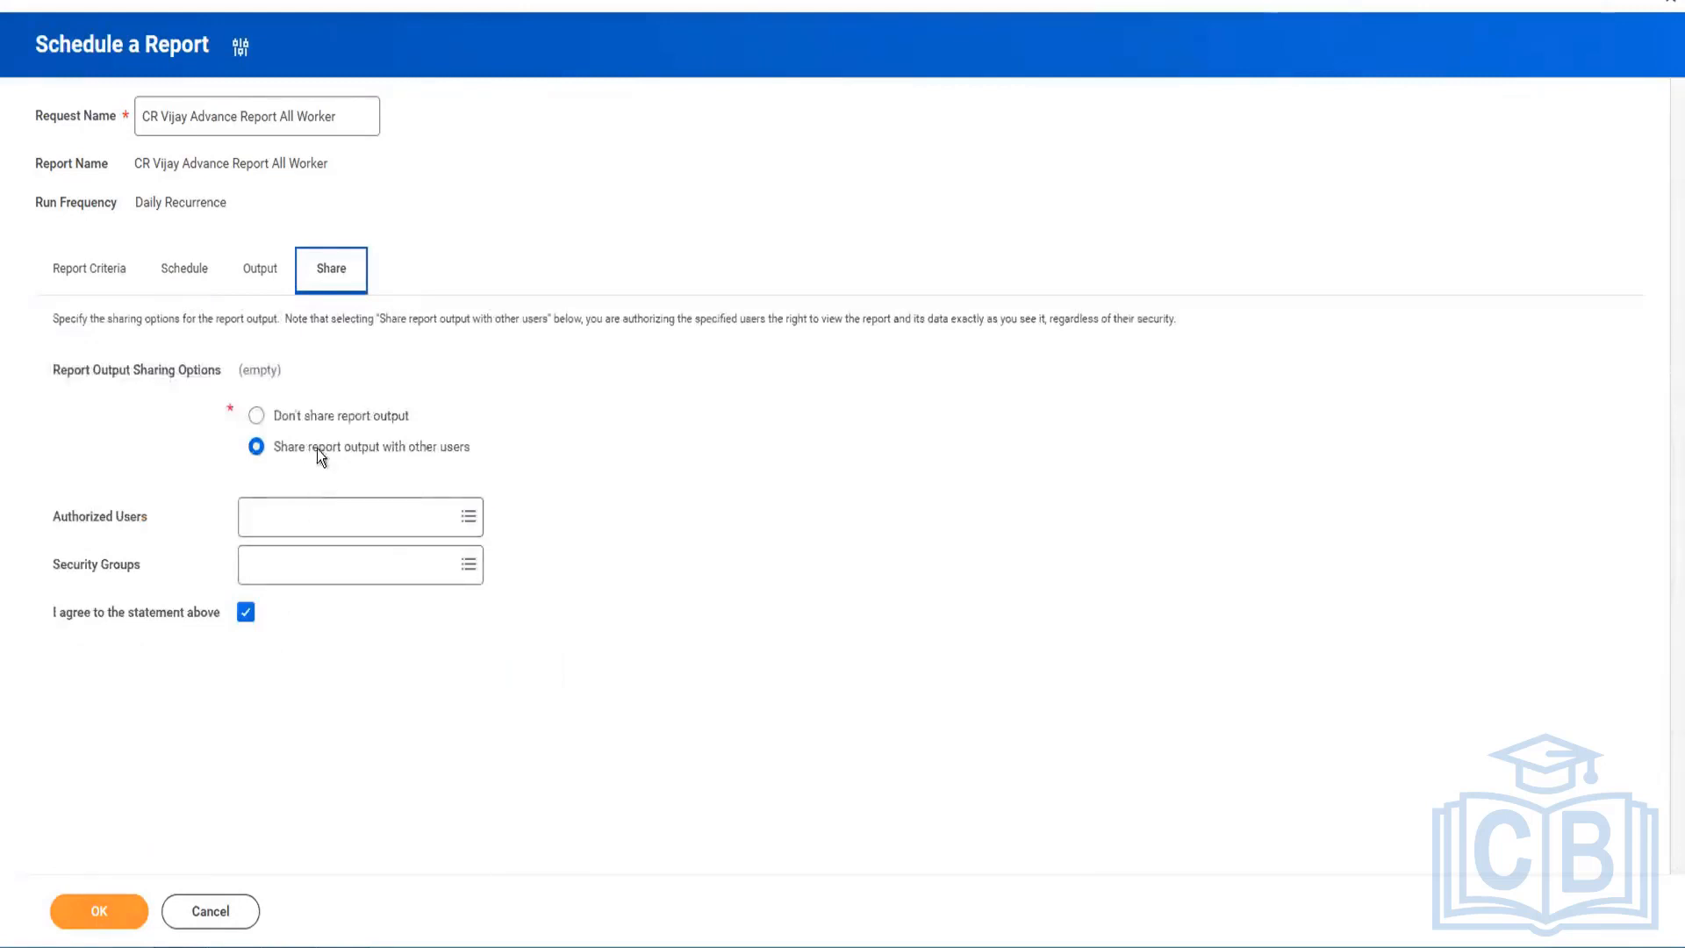
left_click(323, 513)
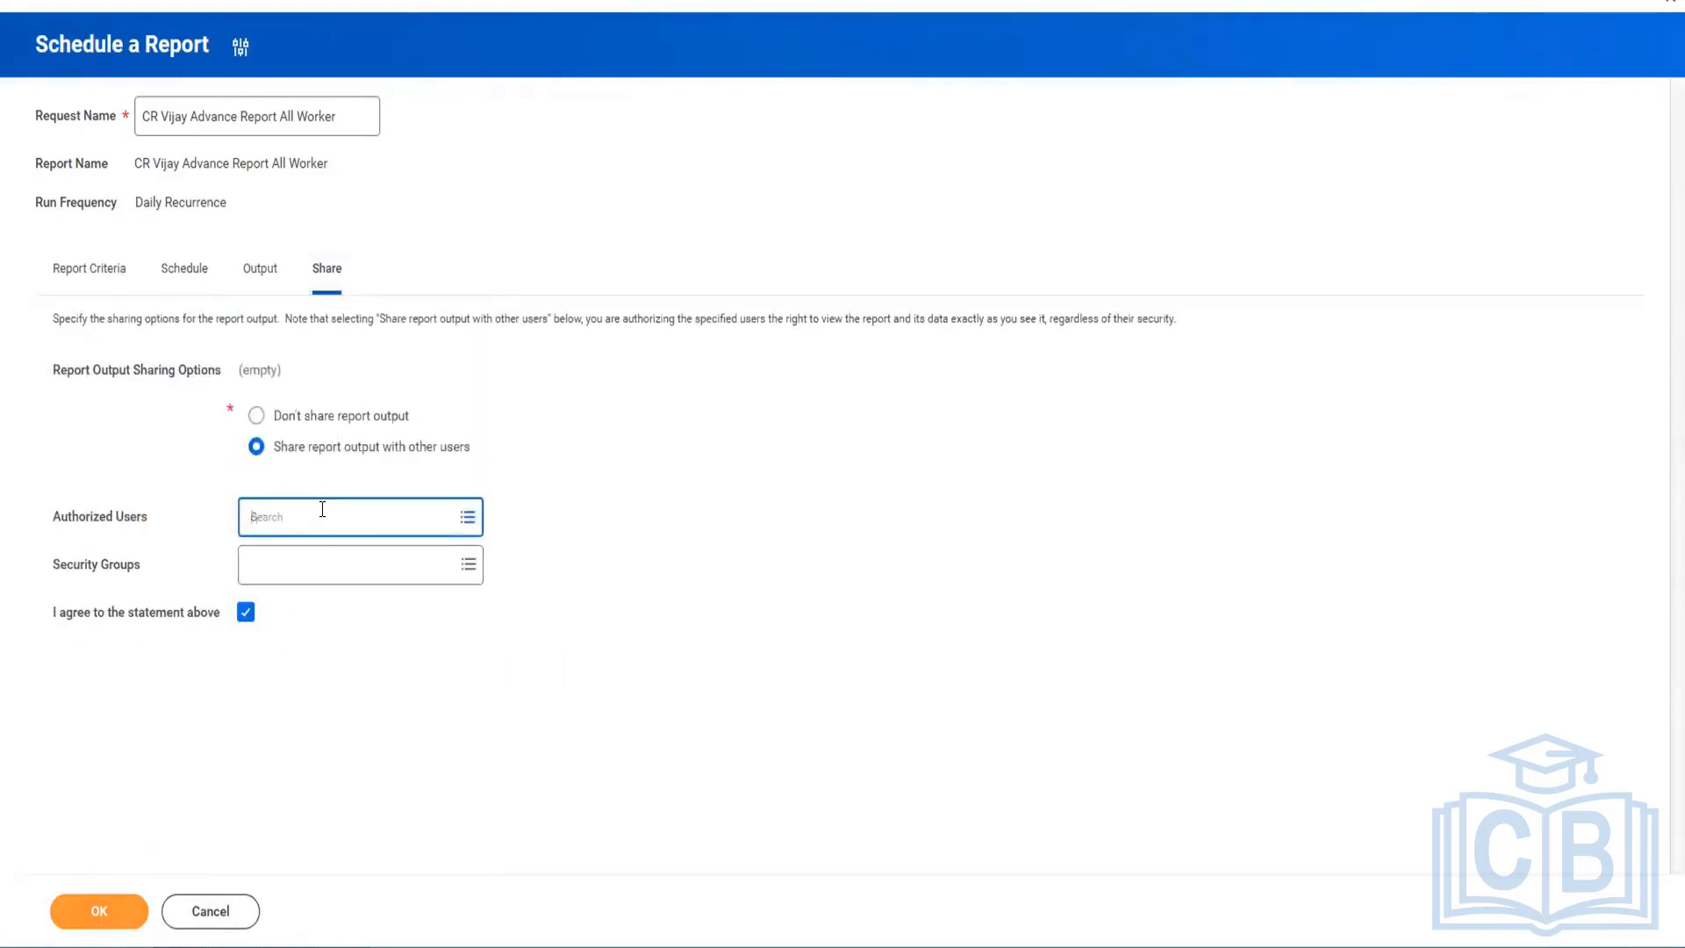
type("cli")
key("Return")
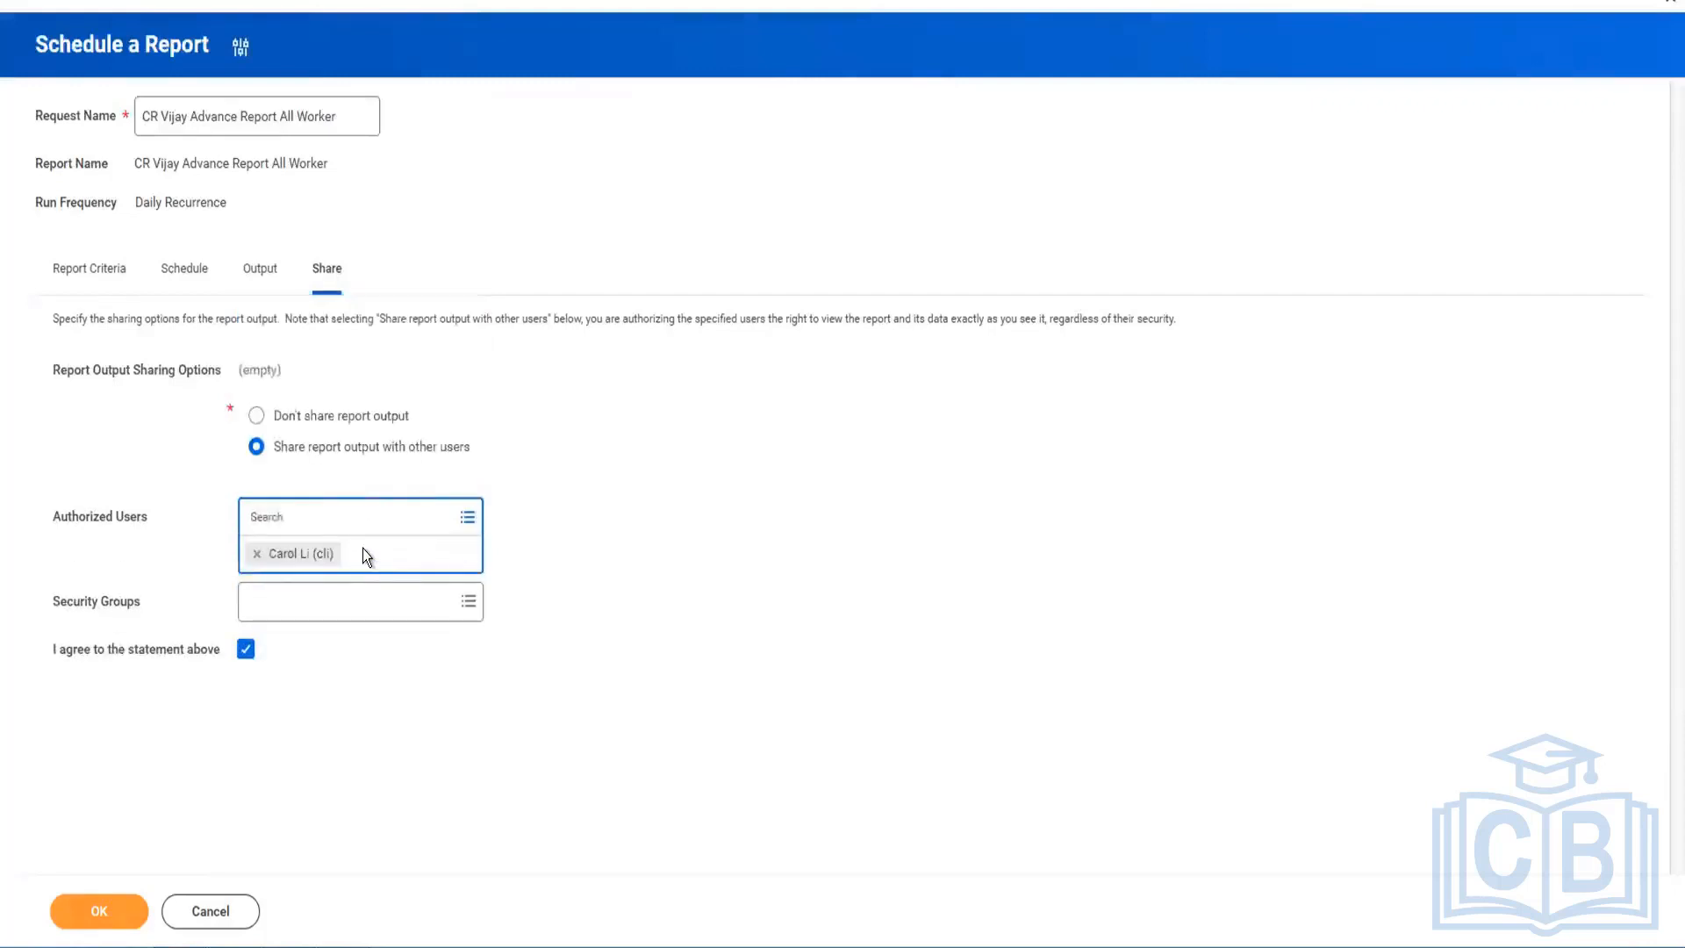
left_click(561, 568)
left_click(99, 911)
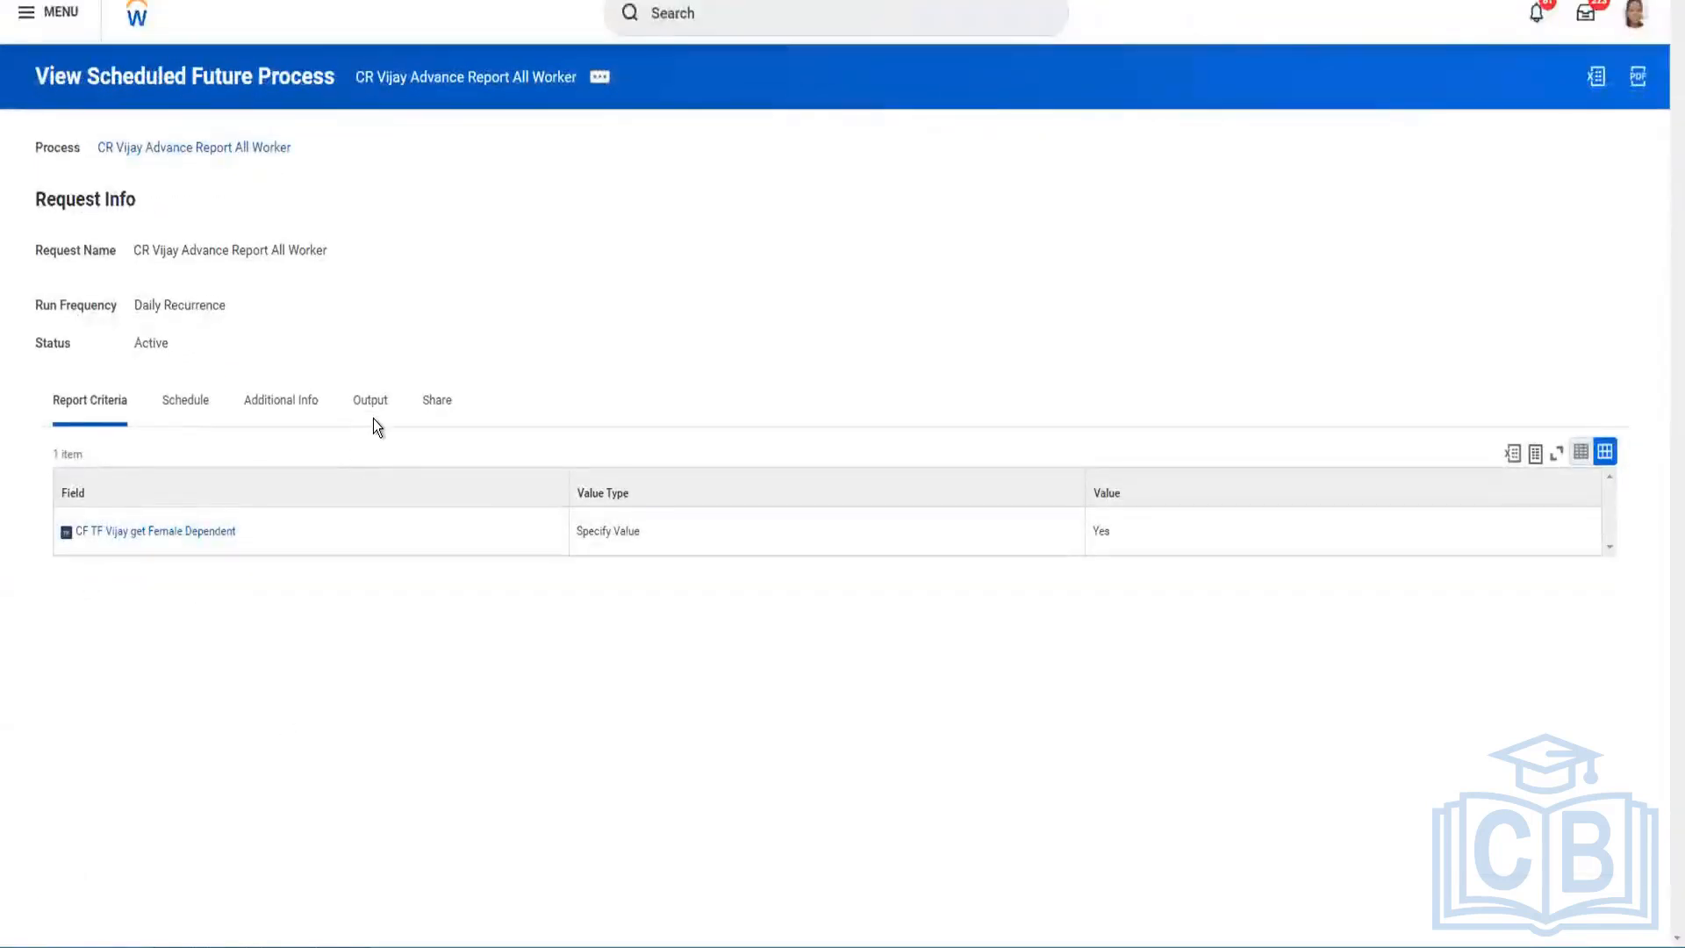
Step: Review the scheduled process's sharing settings, and trace the process from the report definition's usages
left_click(430, 402)
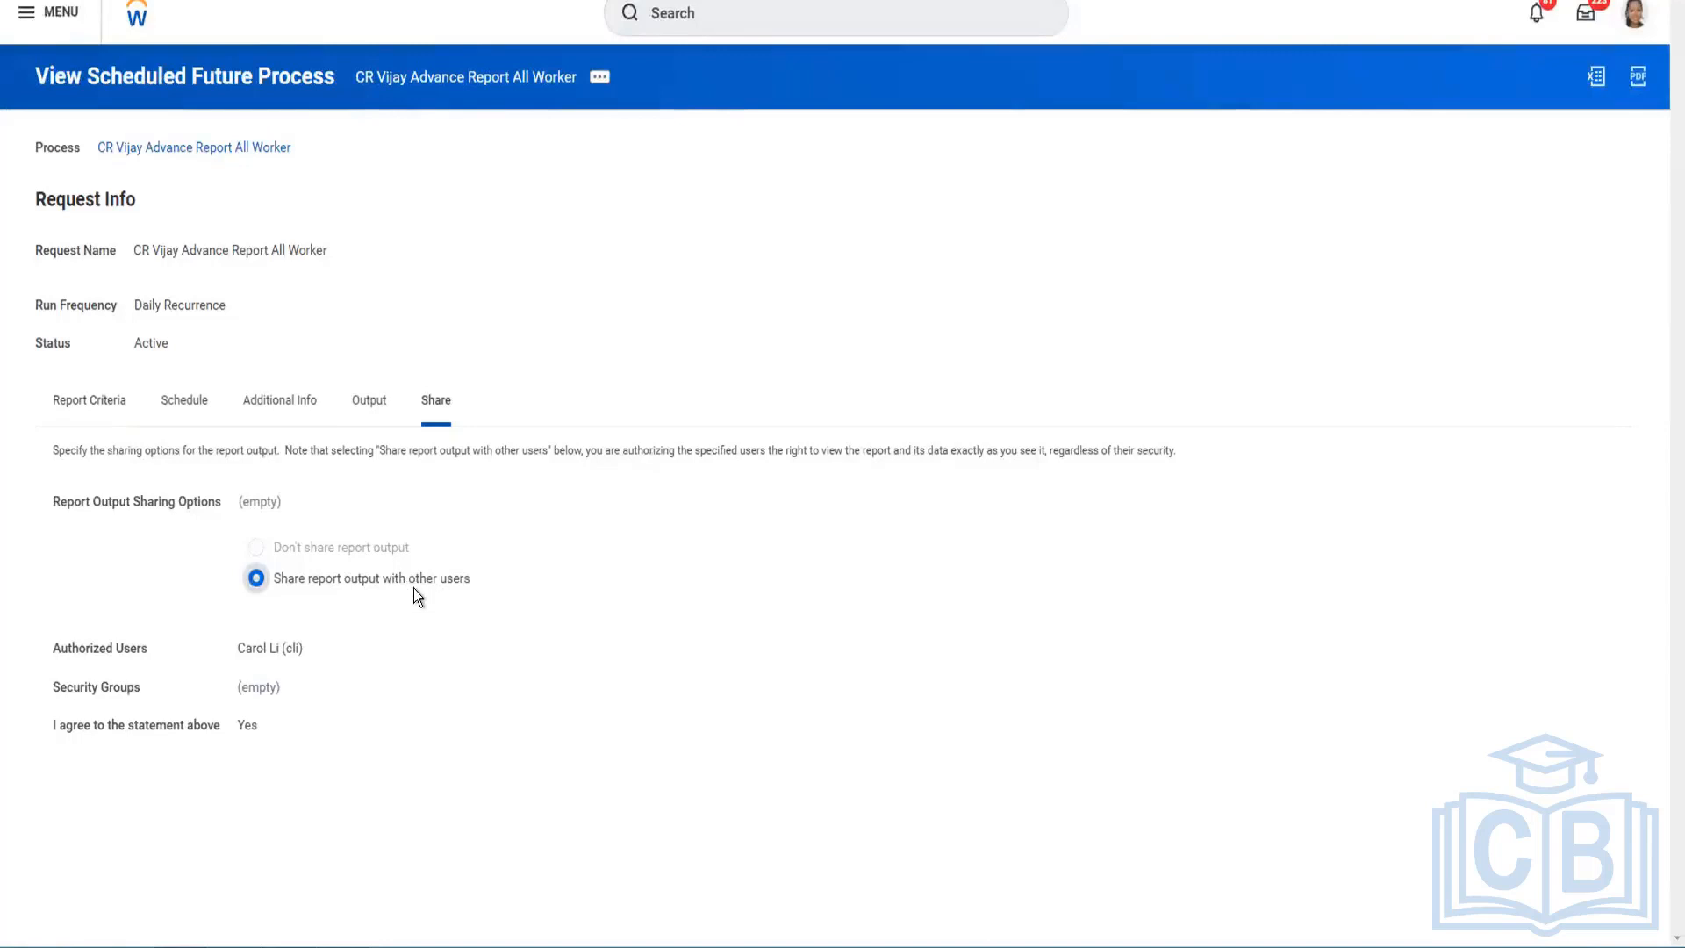
left_click(274, 647)
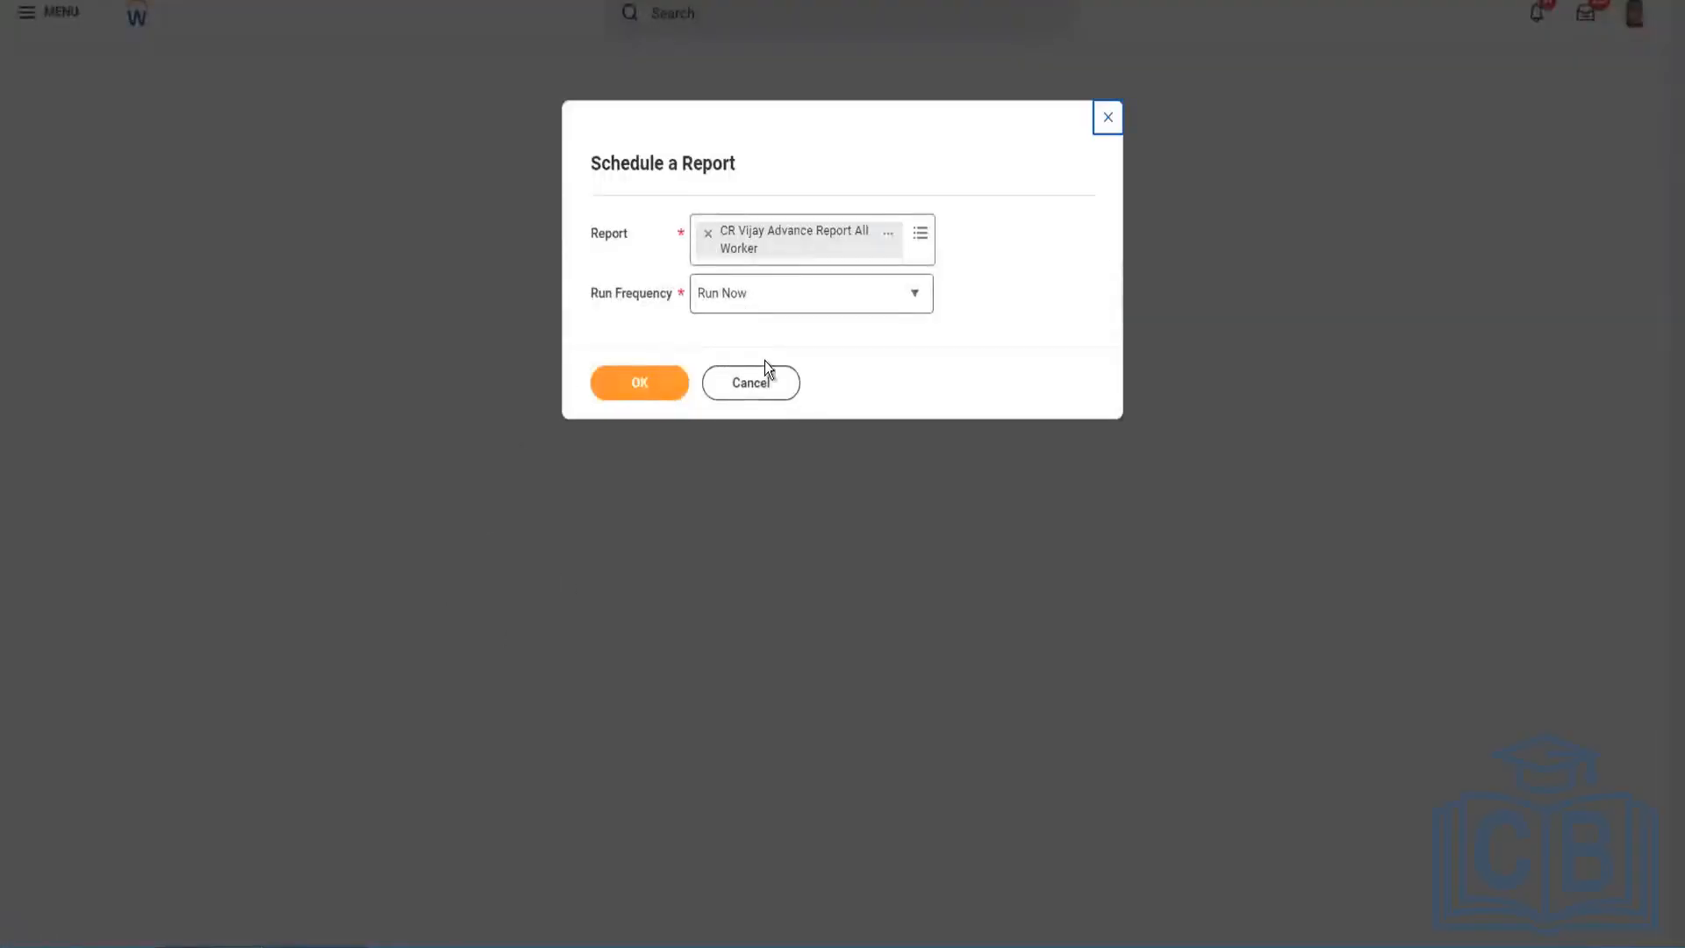
right_click(765, 242)
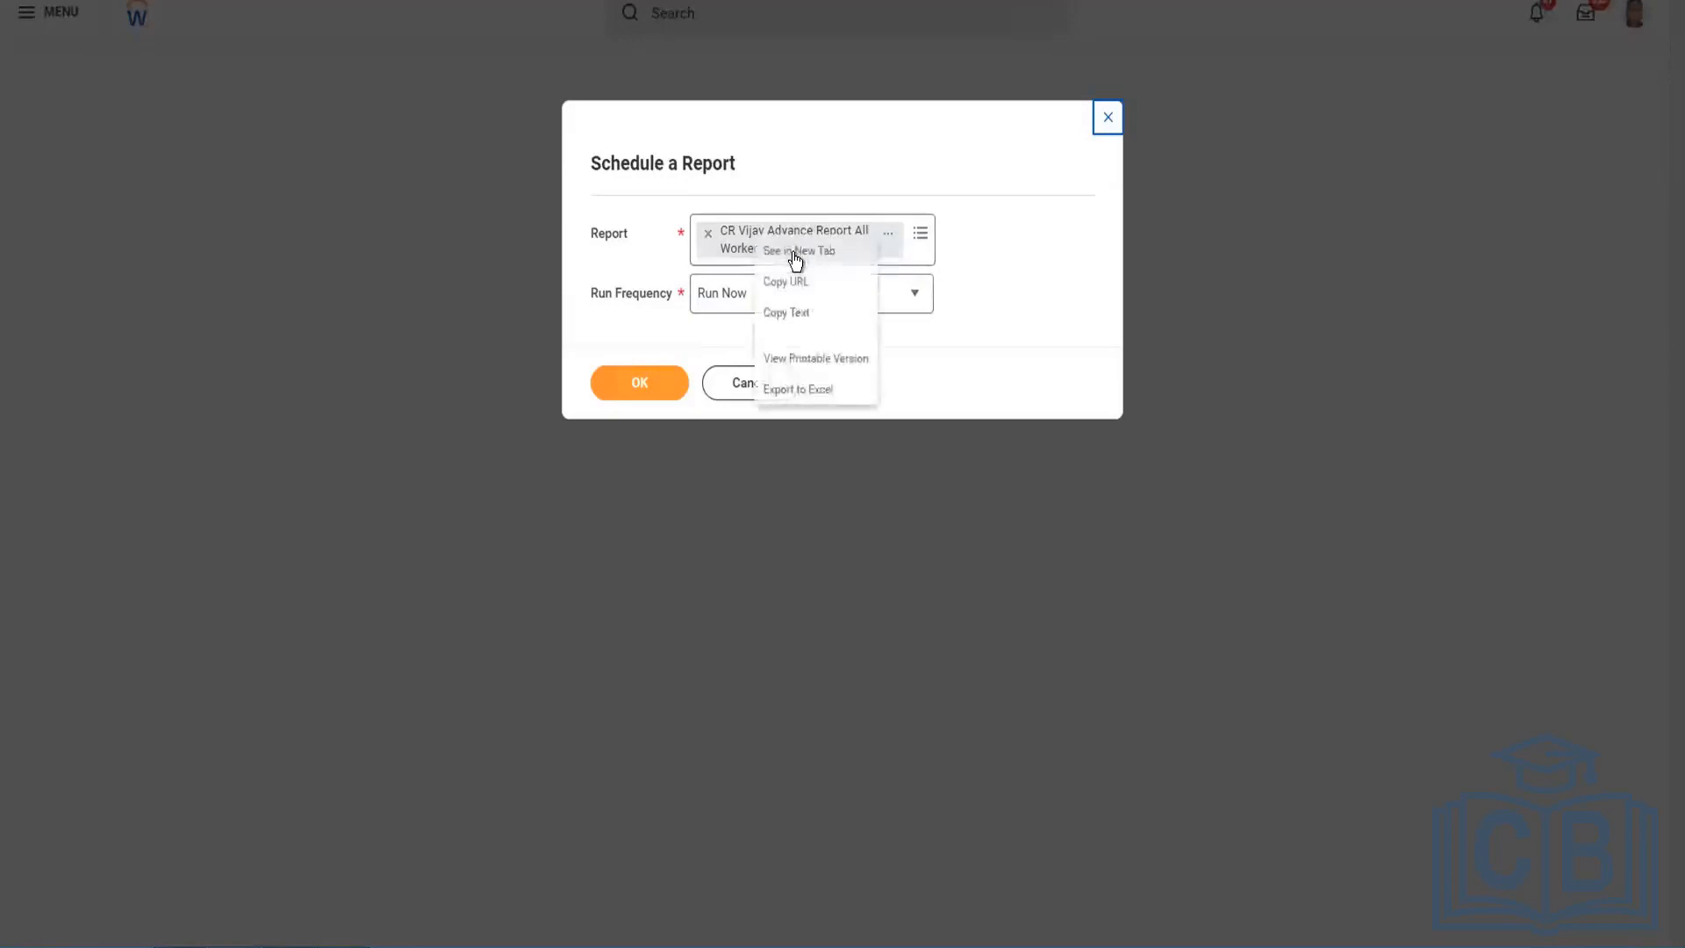
left_click(790, 251)
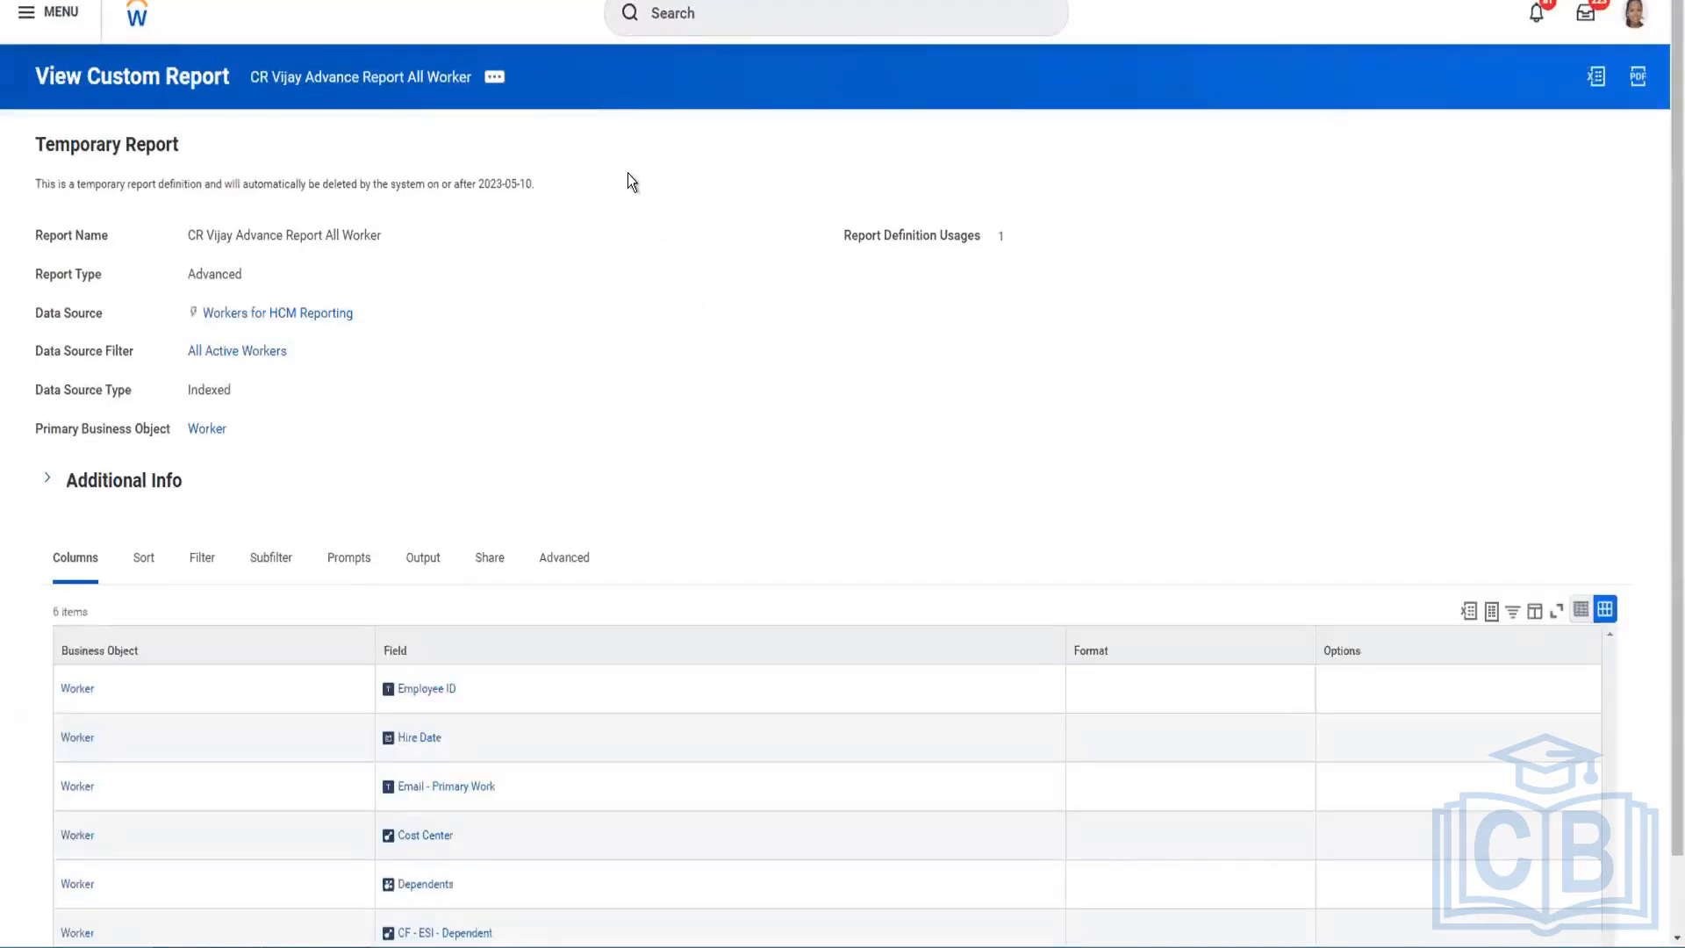
left_click(1004, 237)
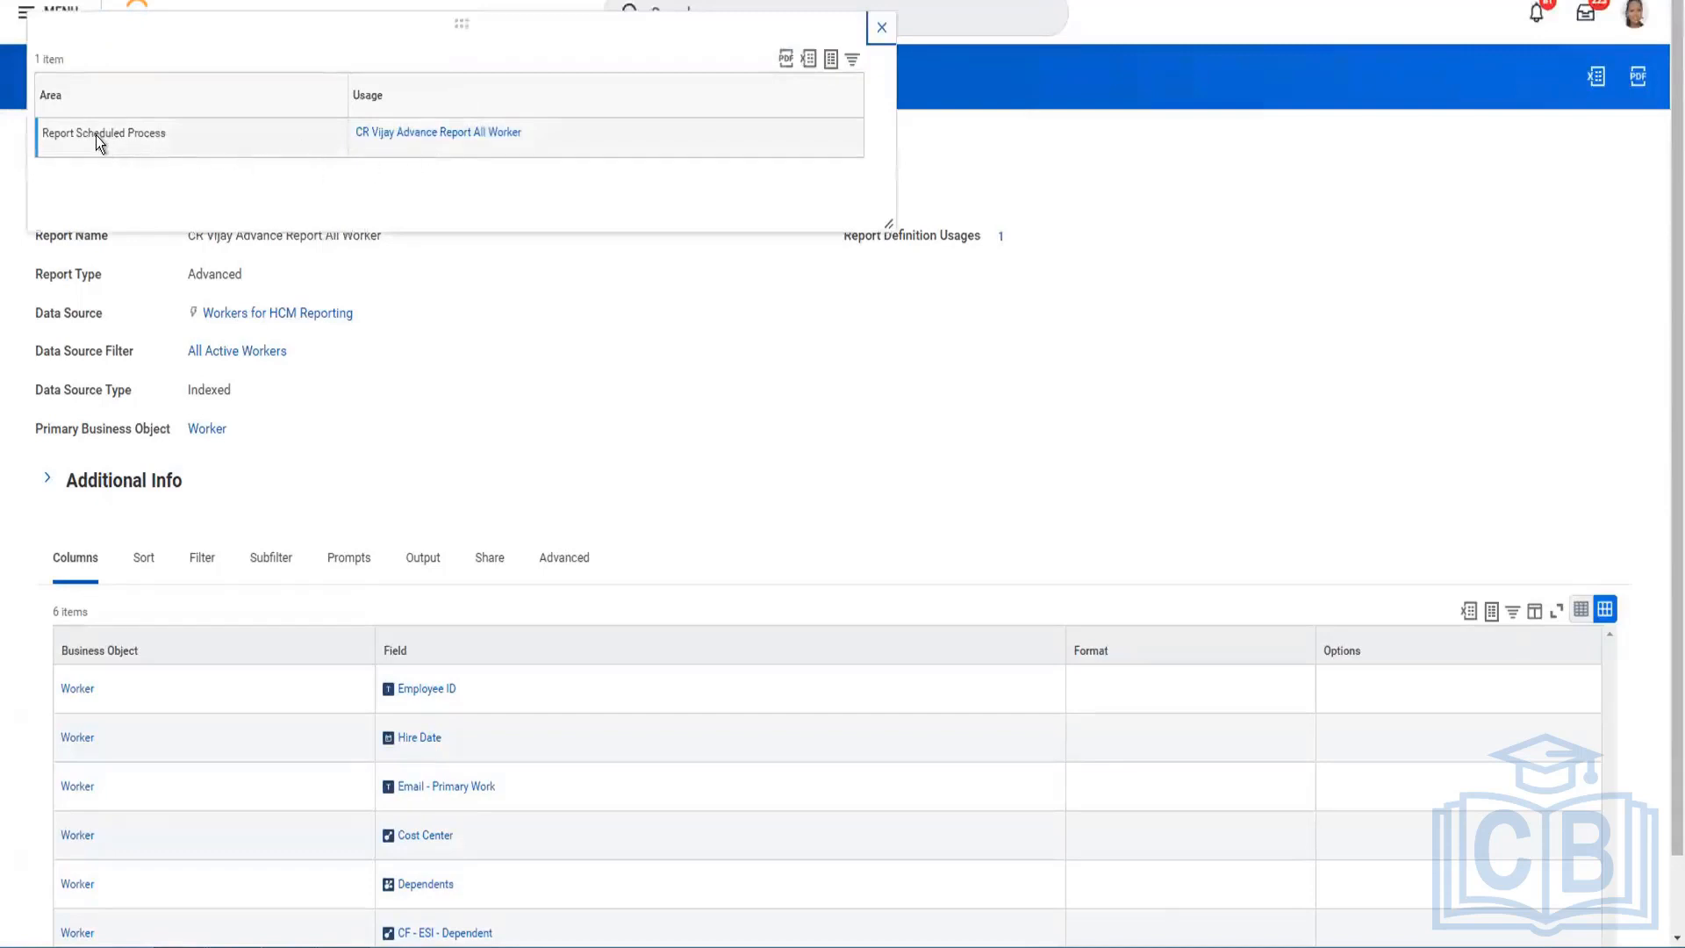
left_click(409, 136)
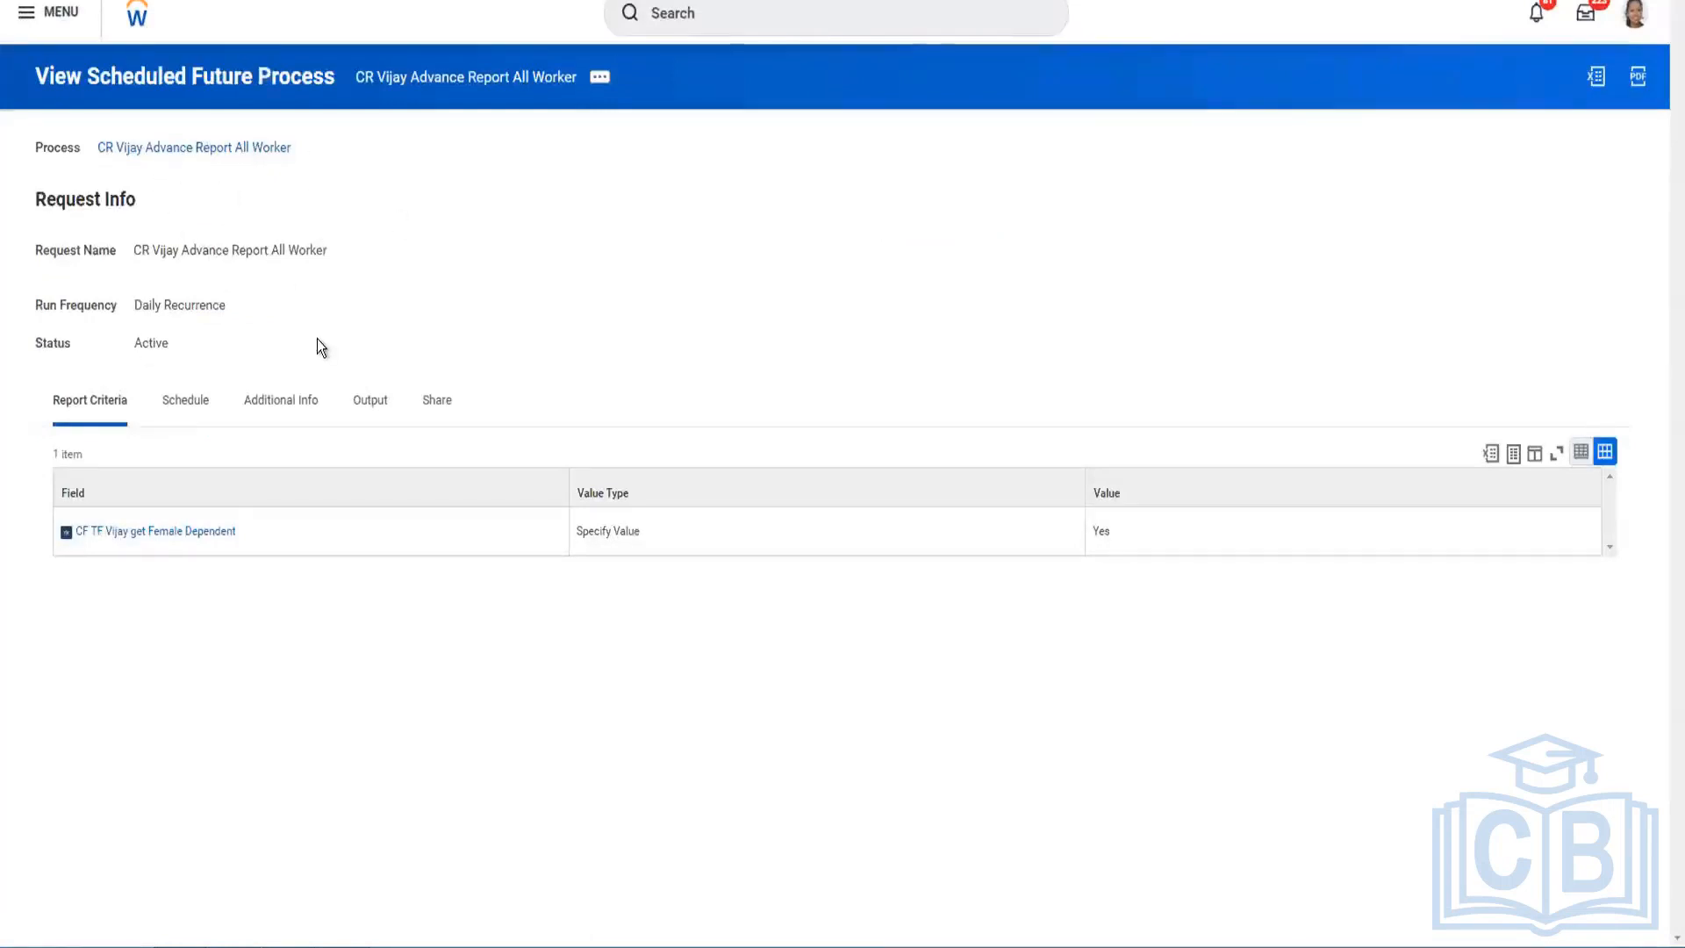
Step: Start transferring ownership of the scheduled future process and search for a new owner with "isu"
left_click(601, 78)
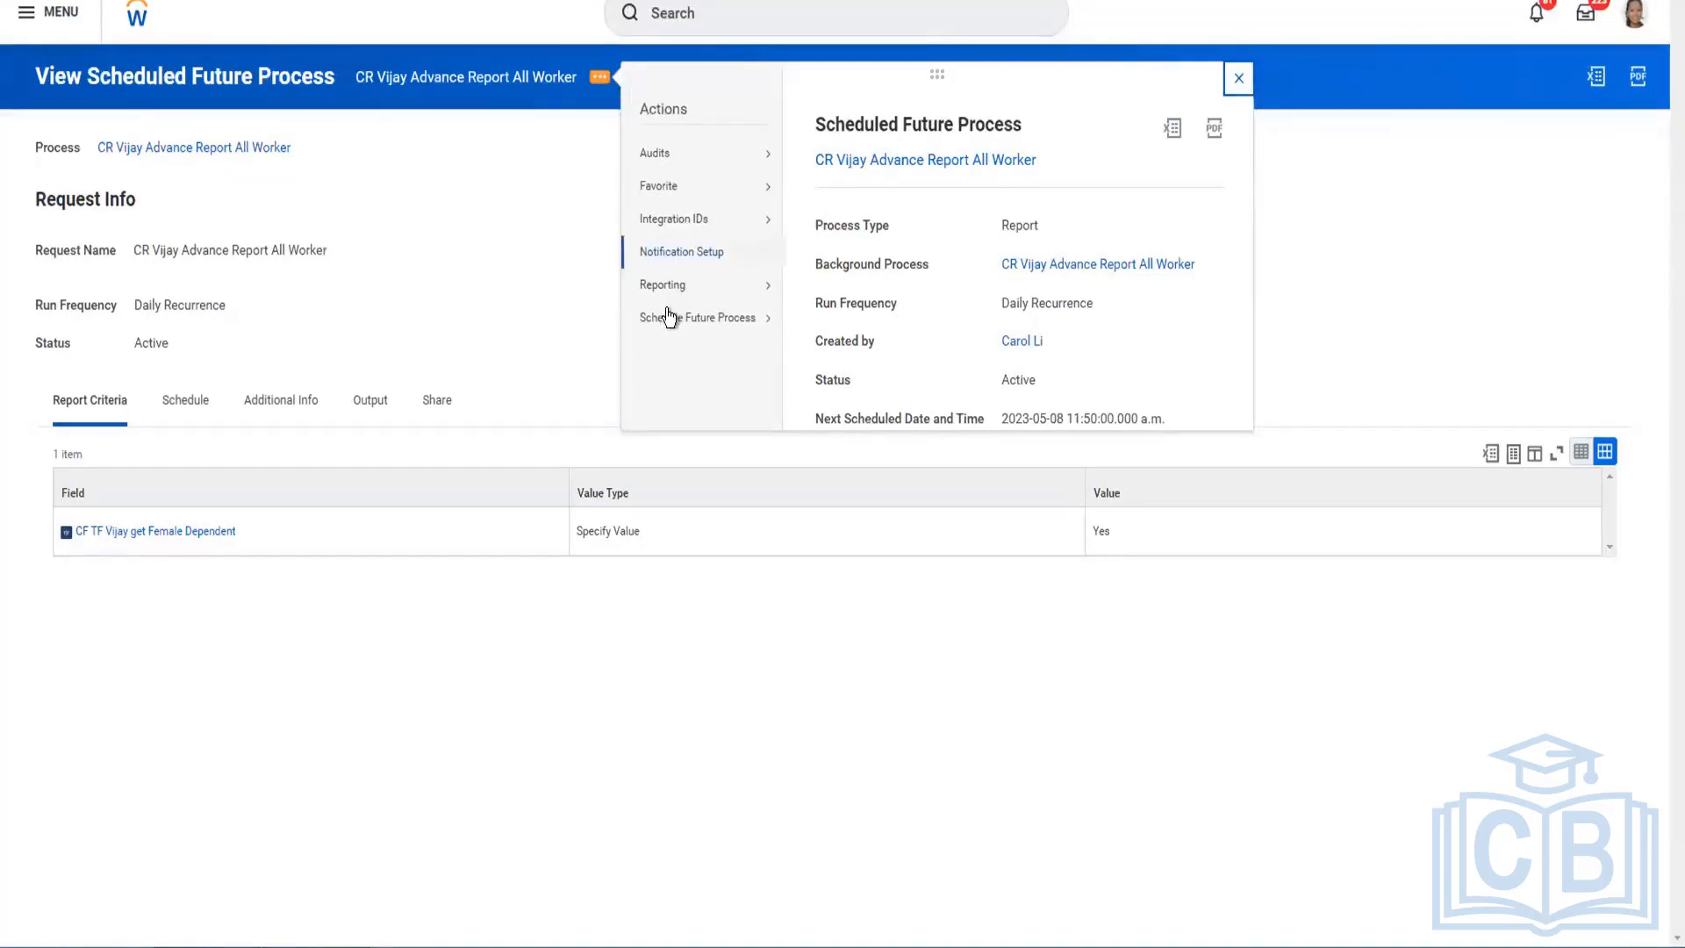
mouse_move(665, 321)
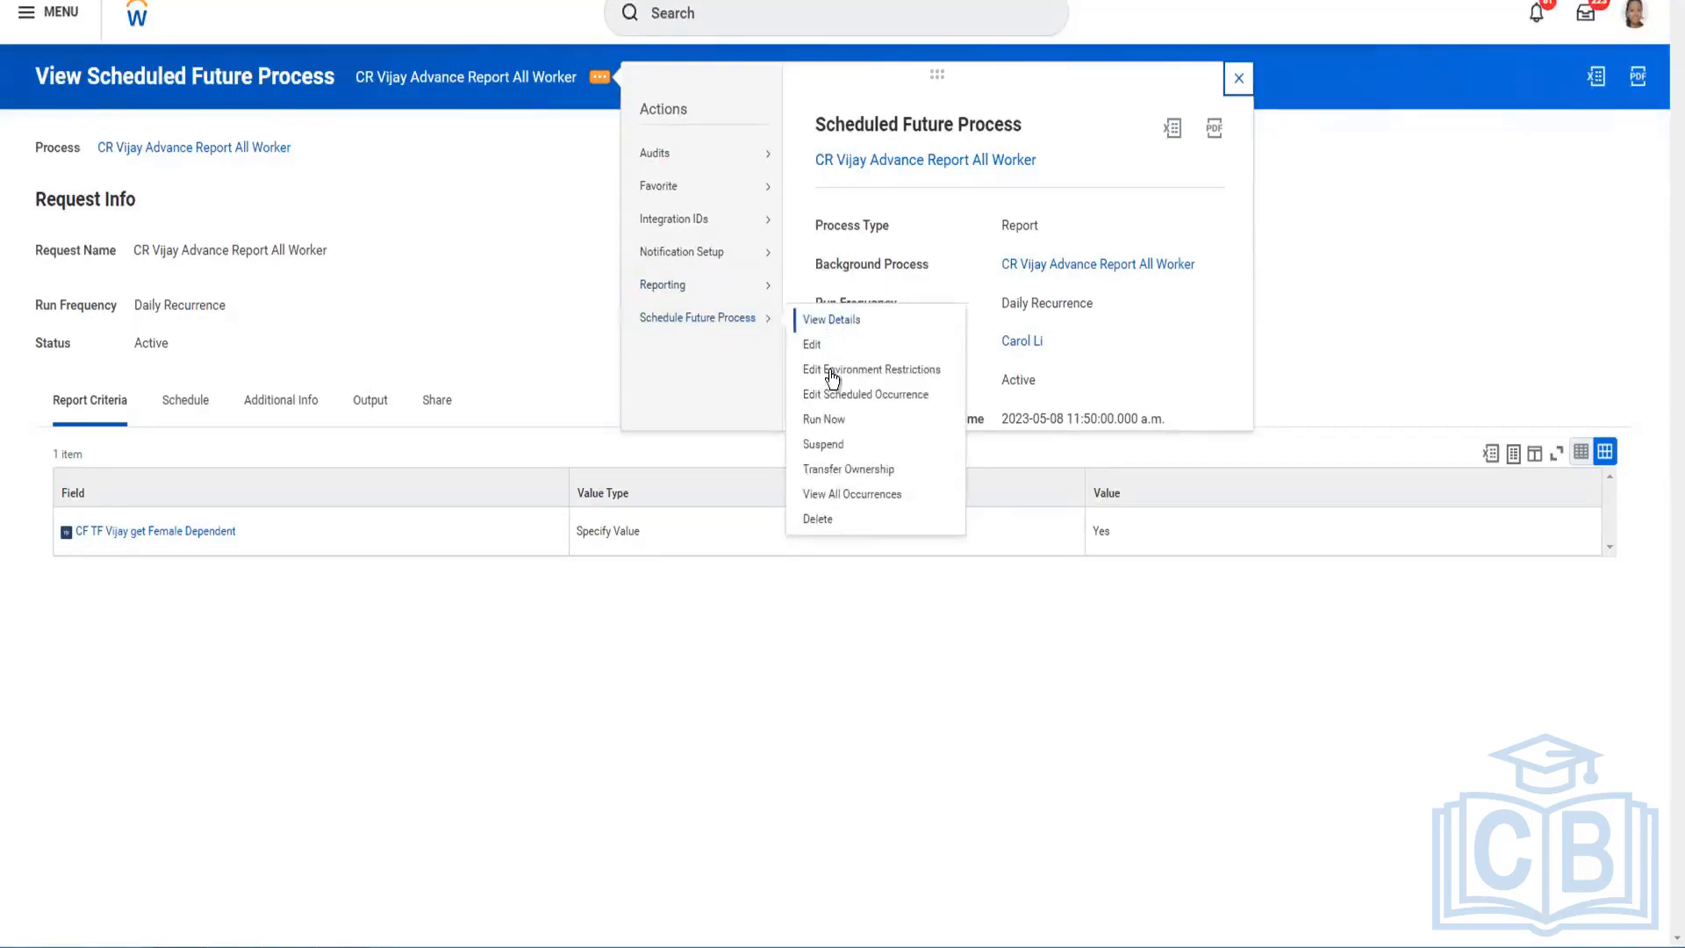
left_click(842, 472)
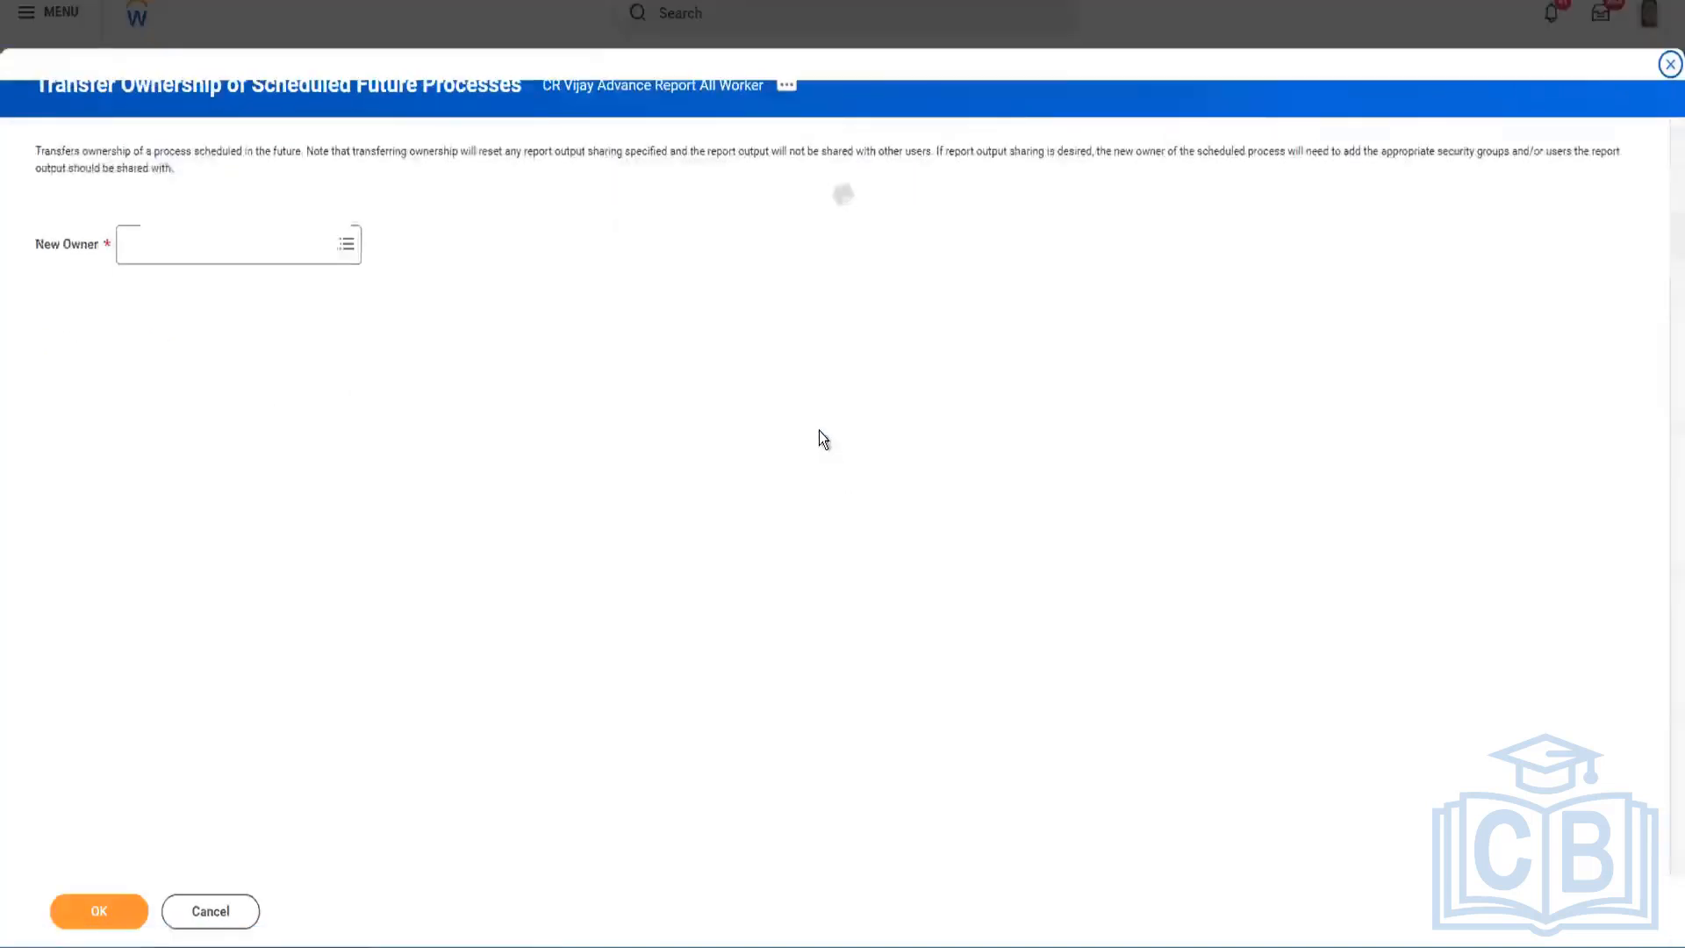
left_click(280, 247)
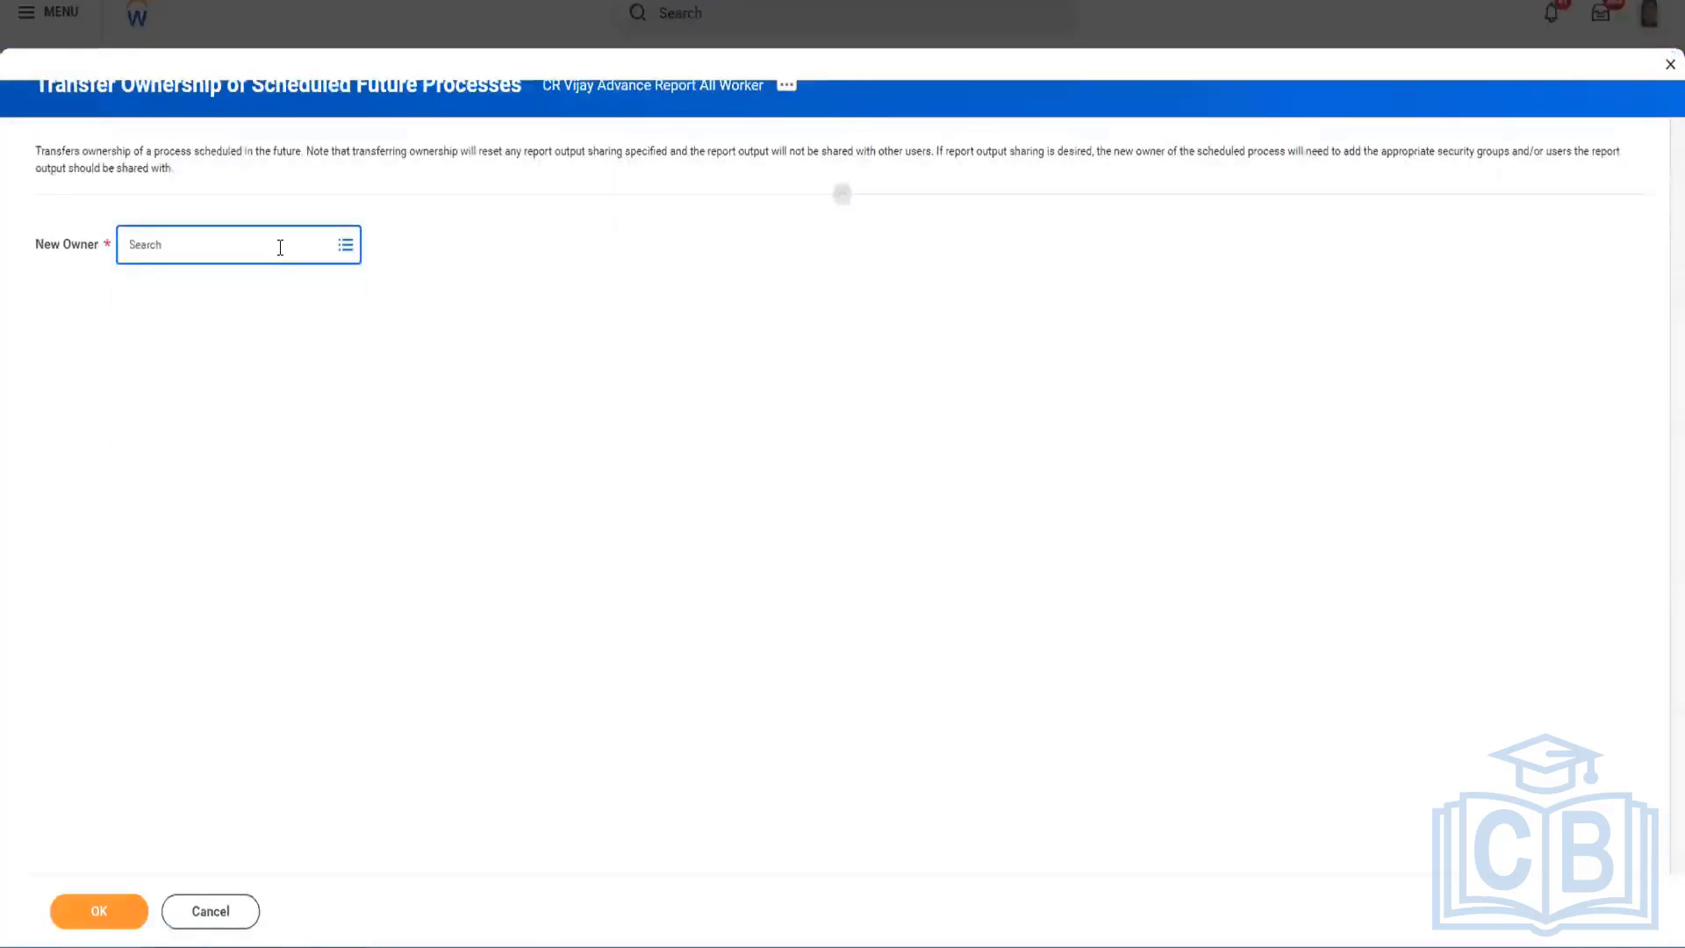
type("isu")
key("Return")
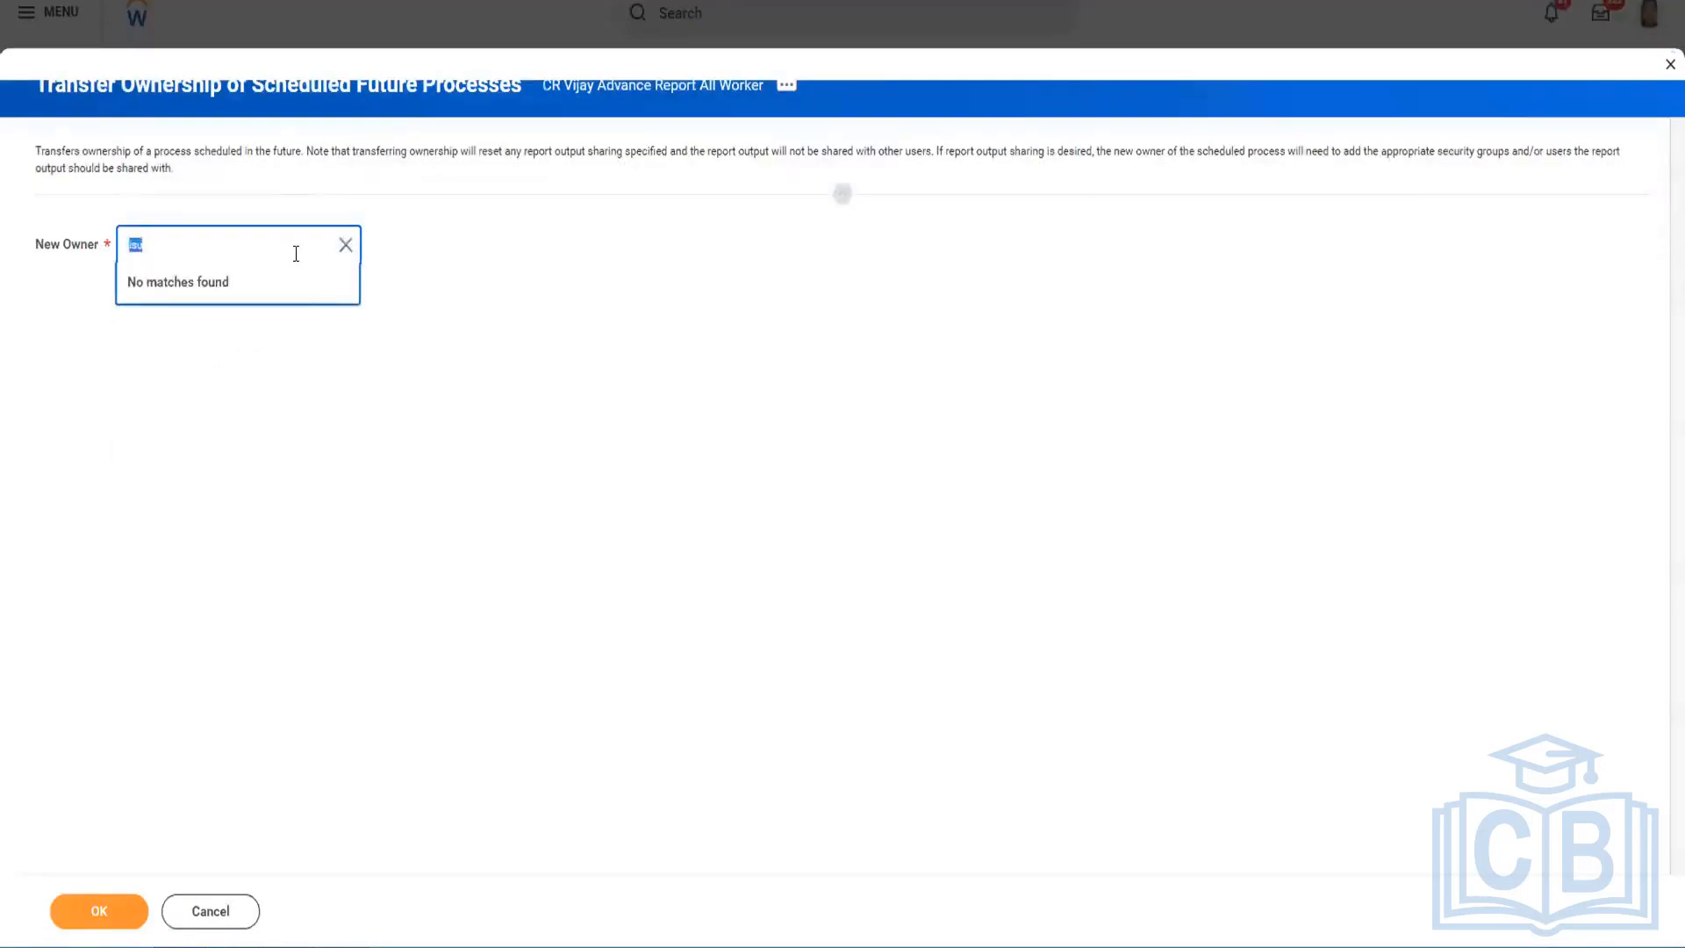
Step: Try other partial names for the new owner, and cancel the ownership transfer
left_click(296, 254)
key("Return")
key("BackSpace")
type("je")
key("Return")
type("he")
key("Return")
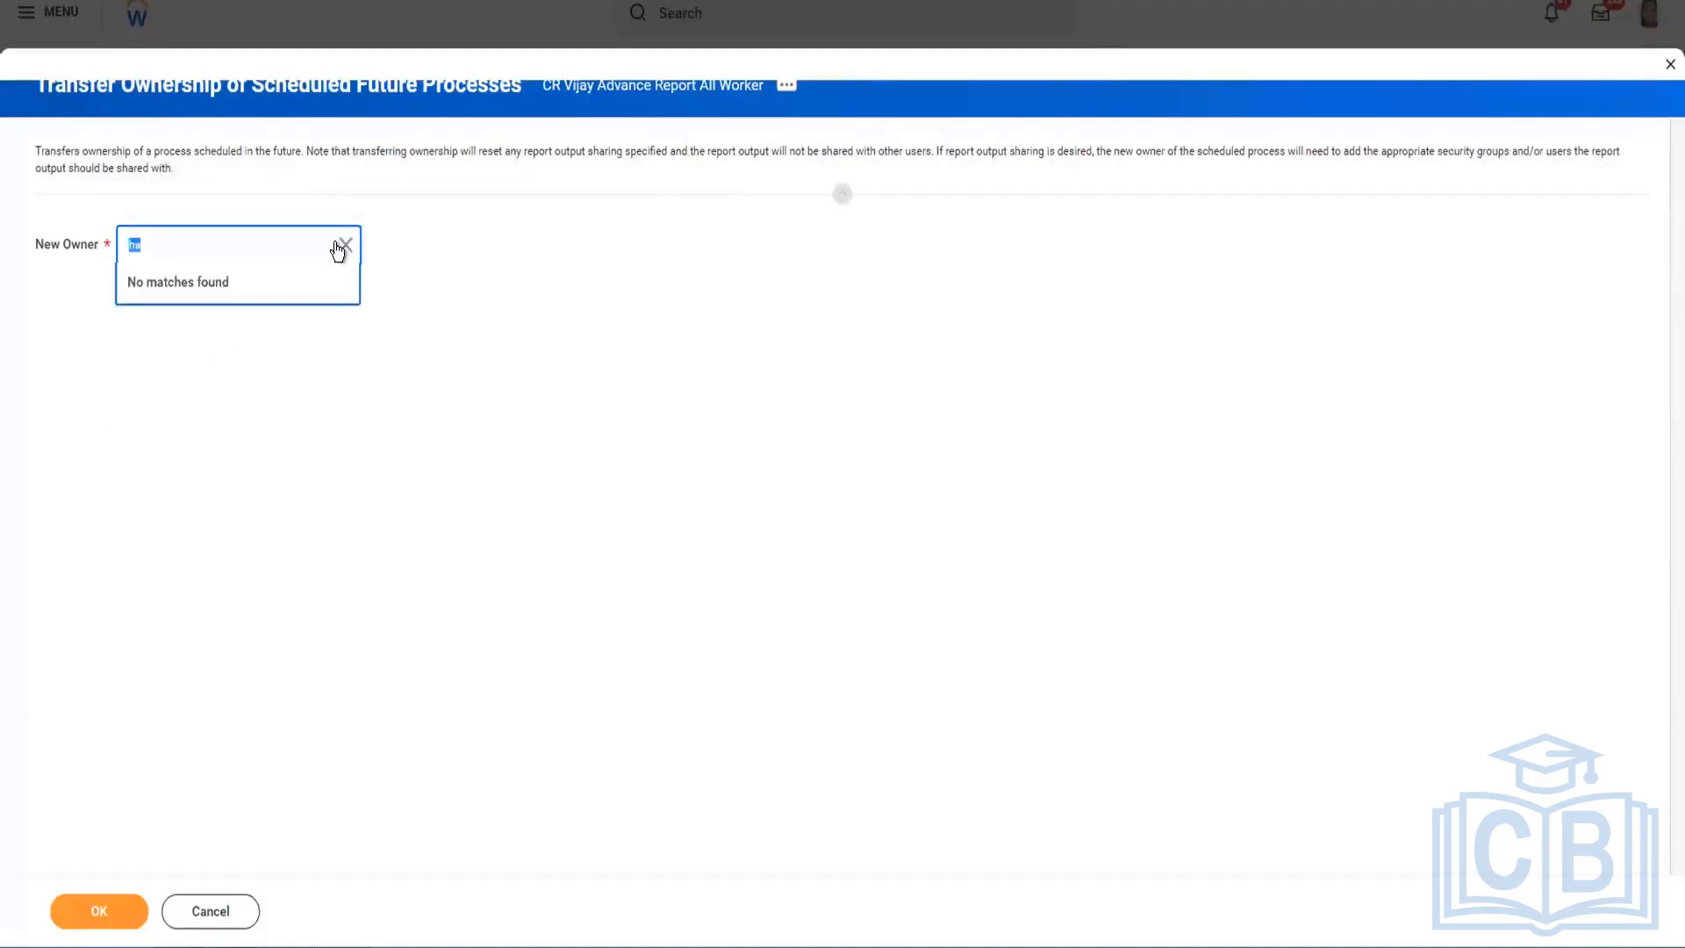
left_click(344, 246)
left_click(432, 324)
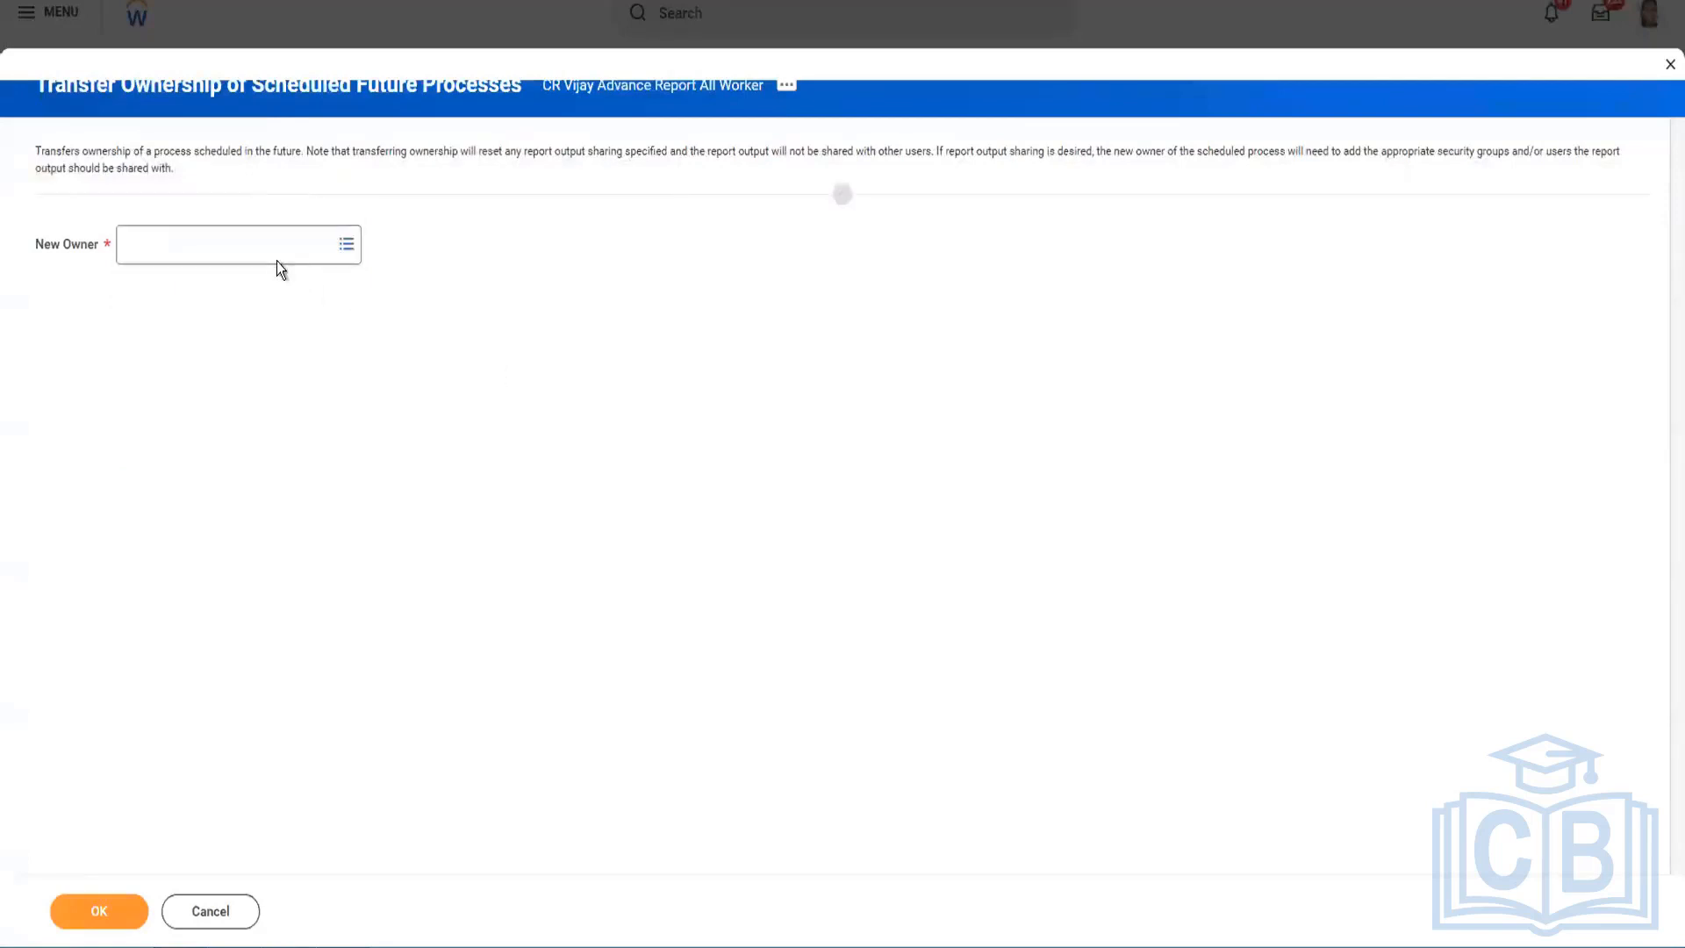
left_click(264, 244)
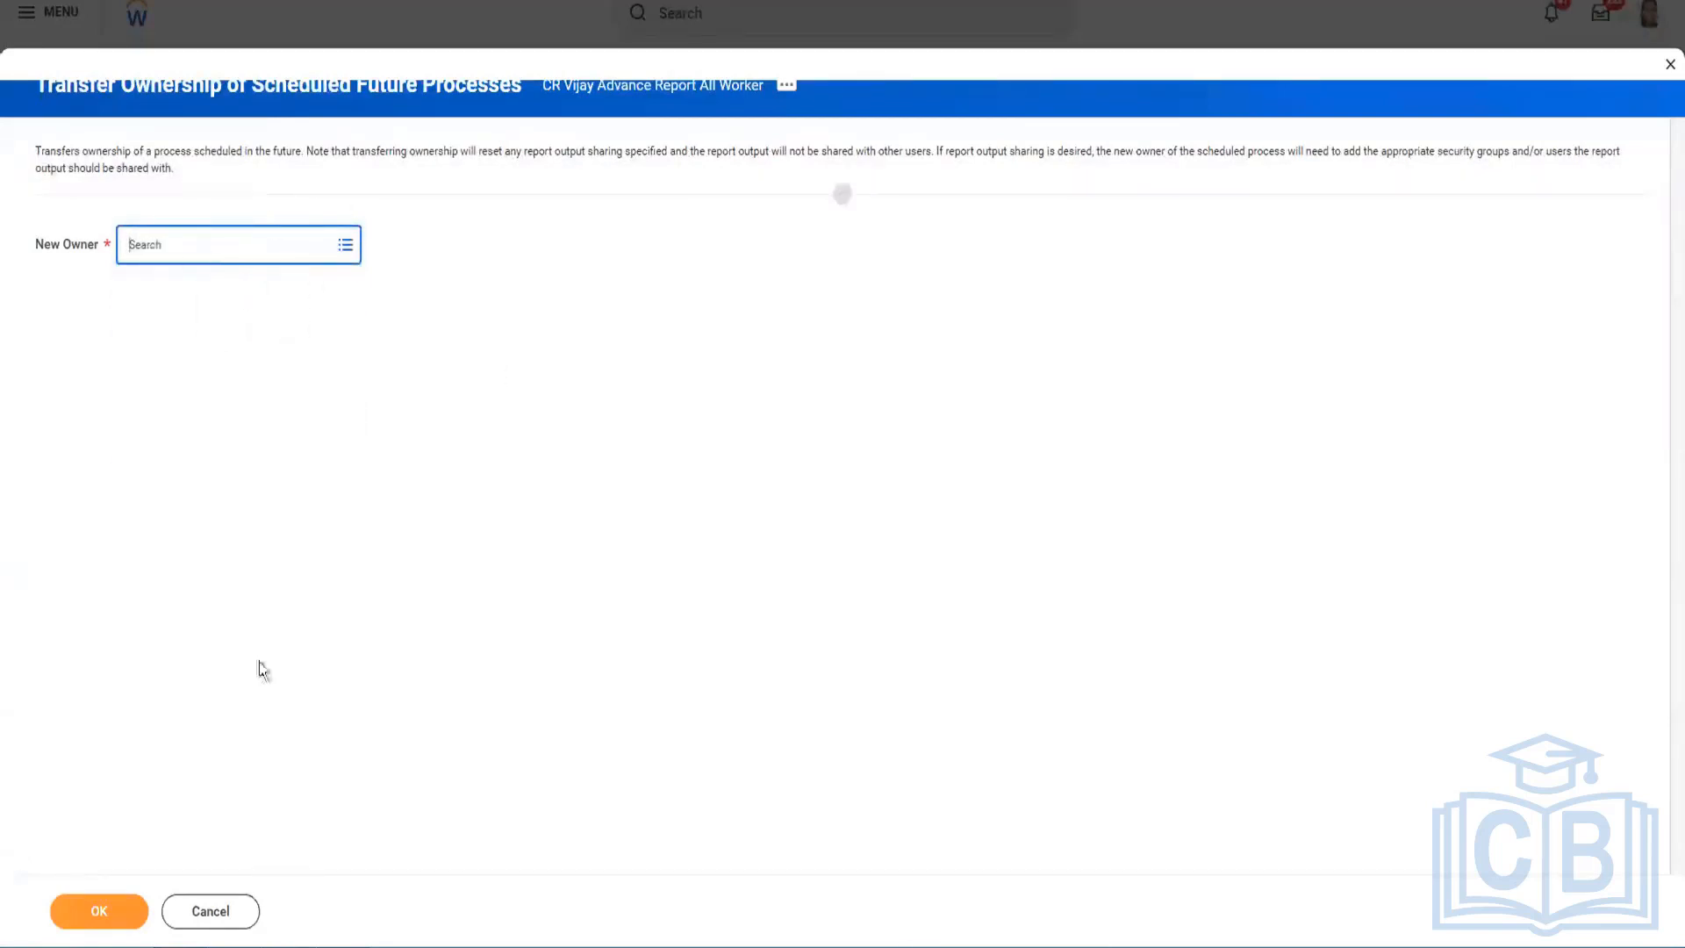
left_click(211, 911)
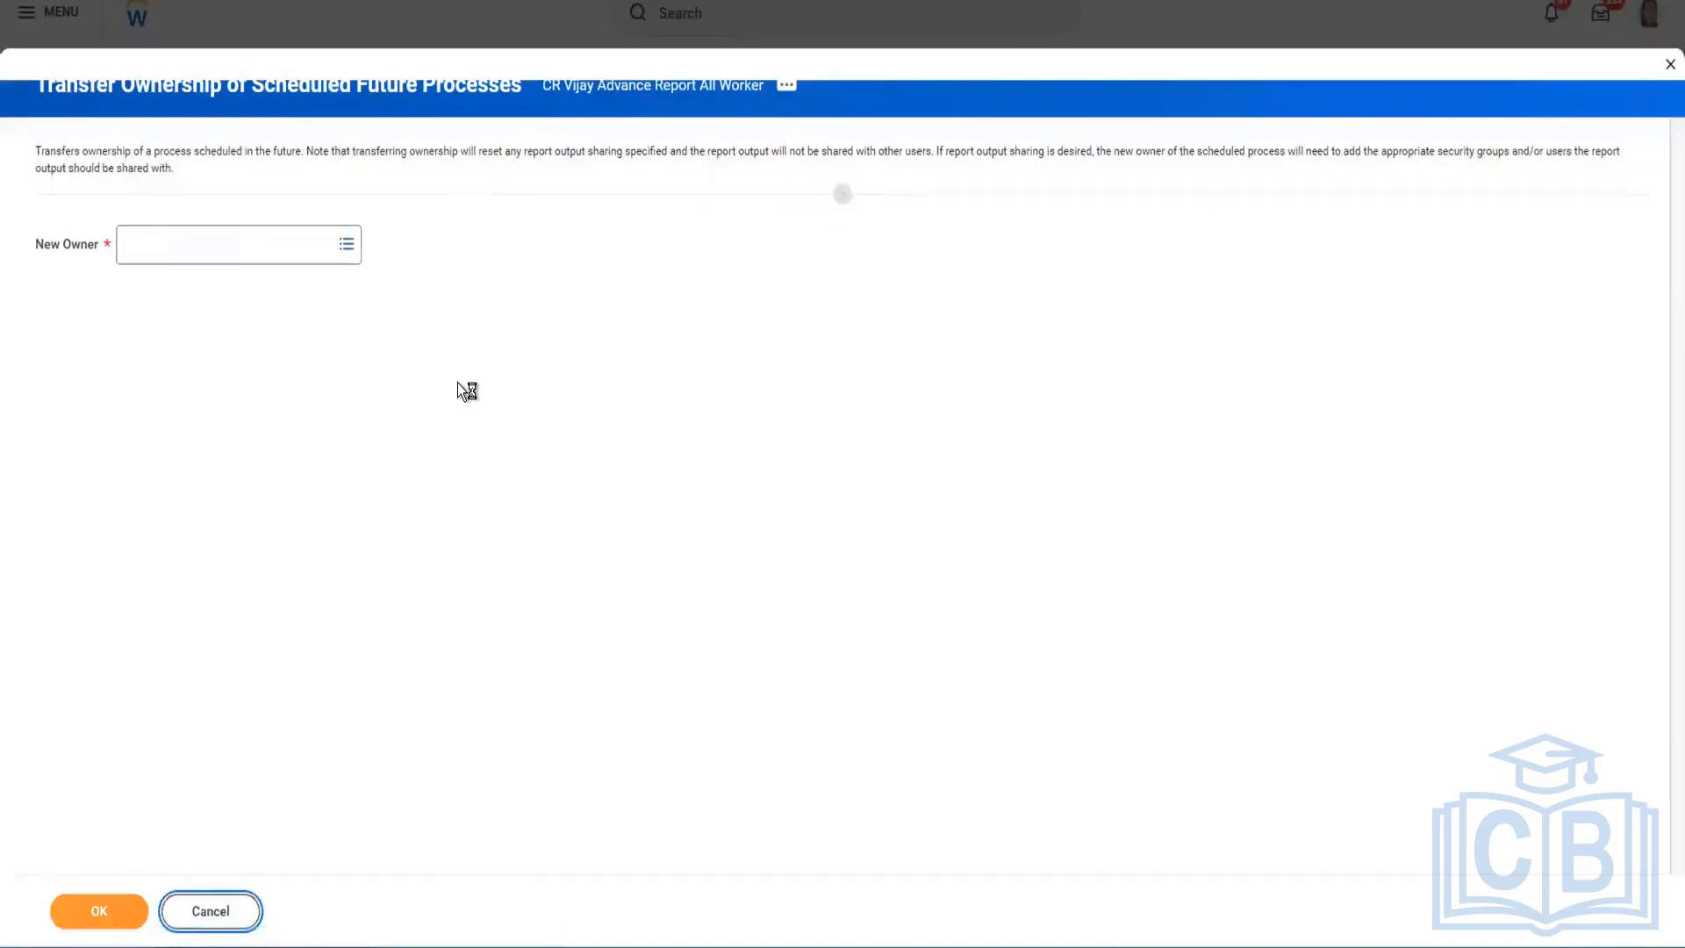
Step: Open the scheduled future process for editing and examine its output sharing options and authorized users
left_click(437, 404)
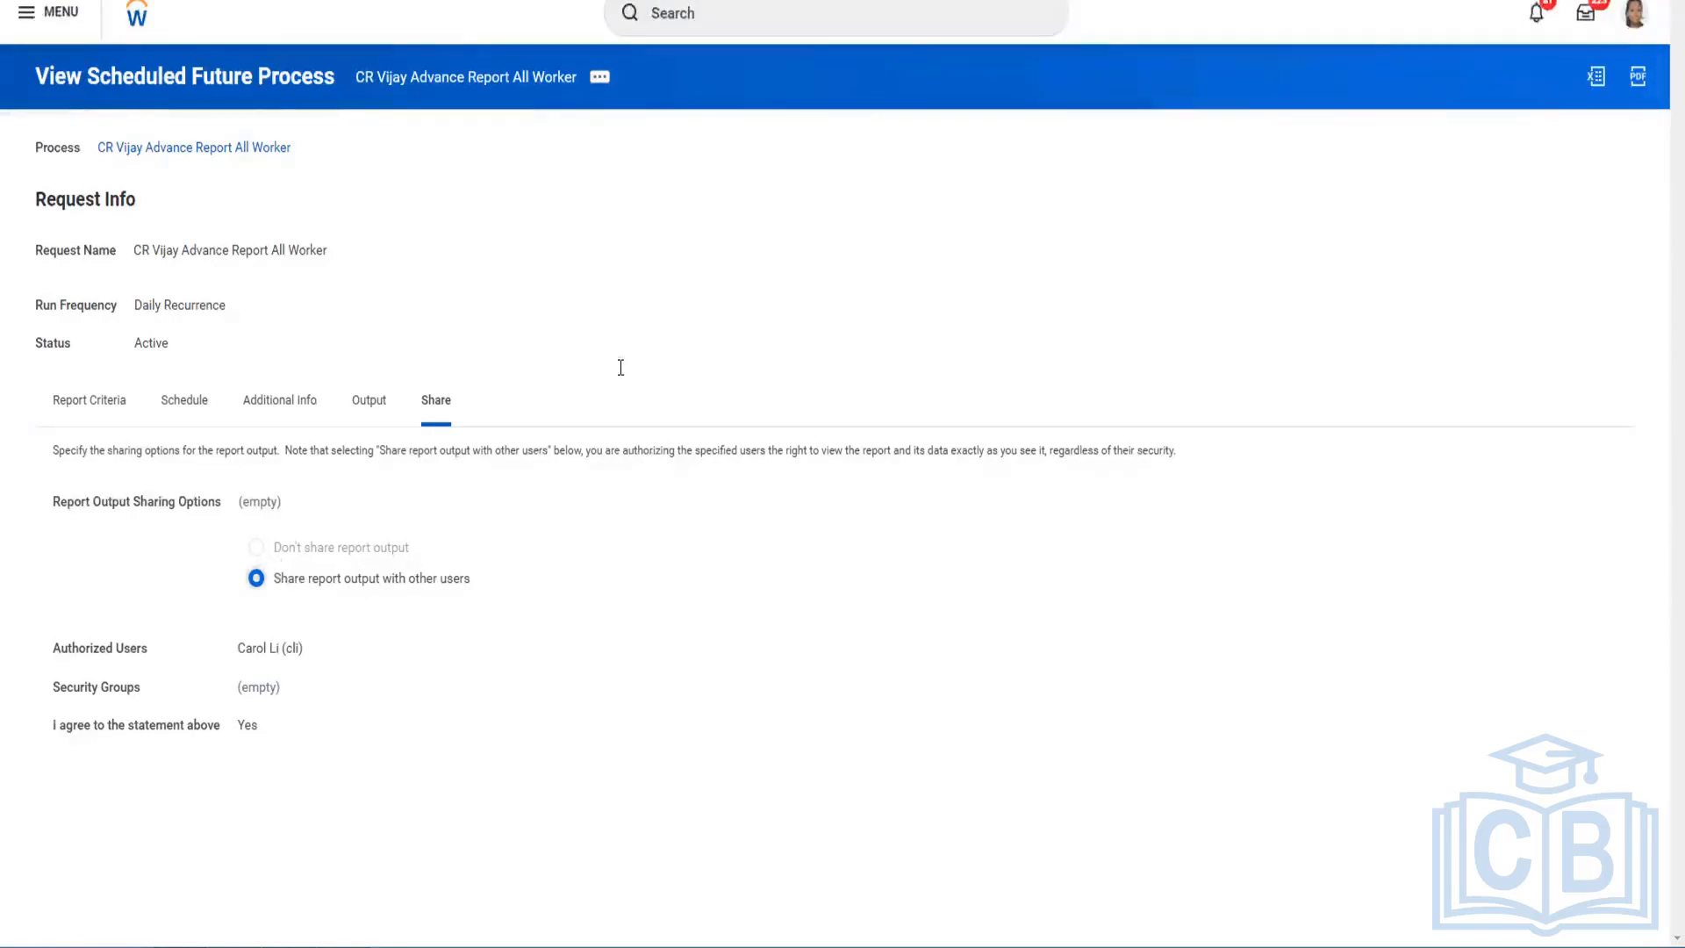
left_click(595, 80)
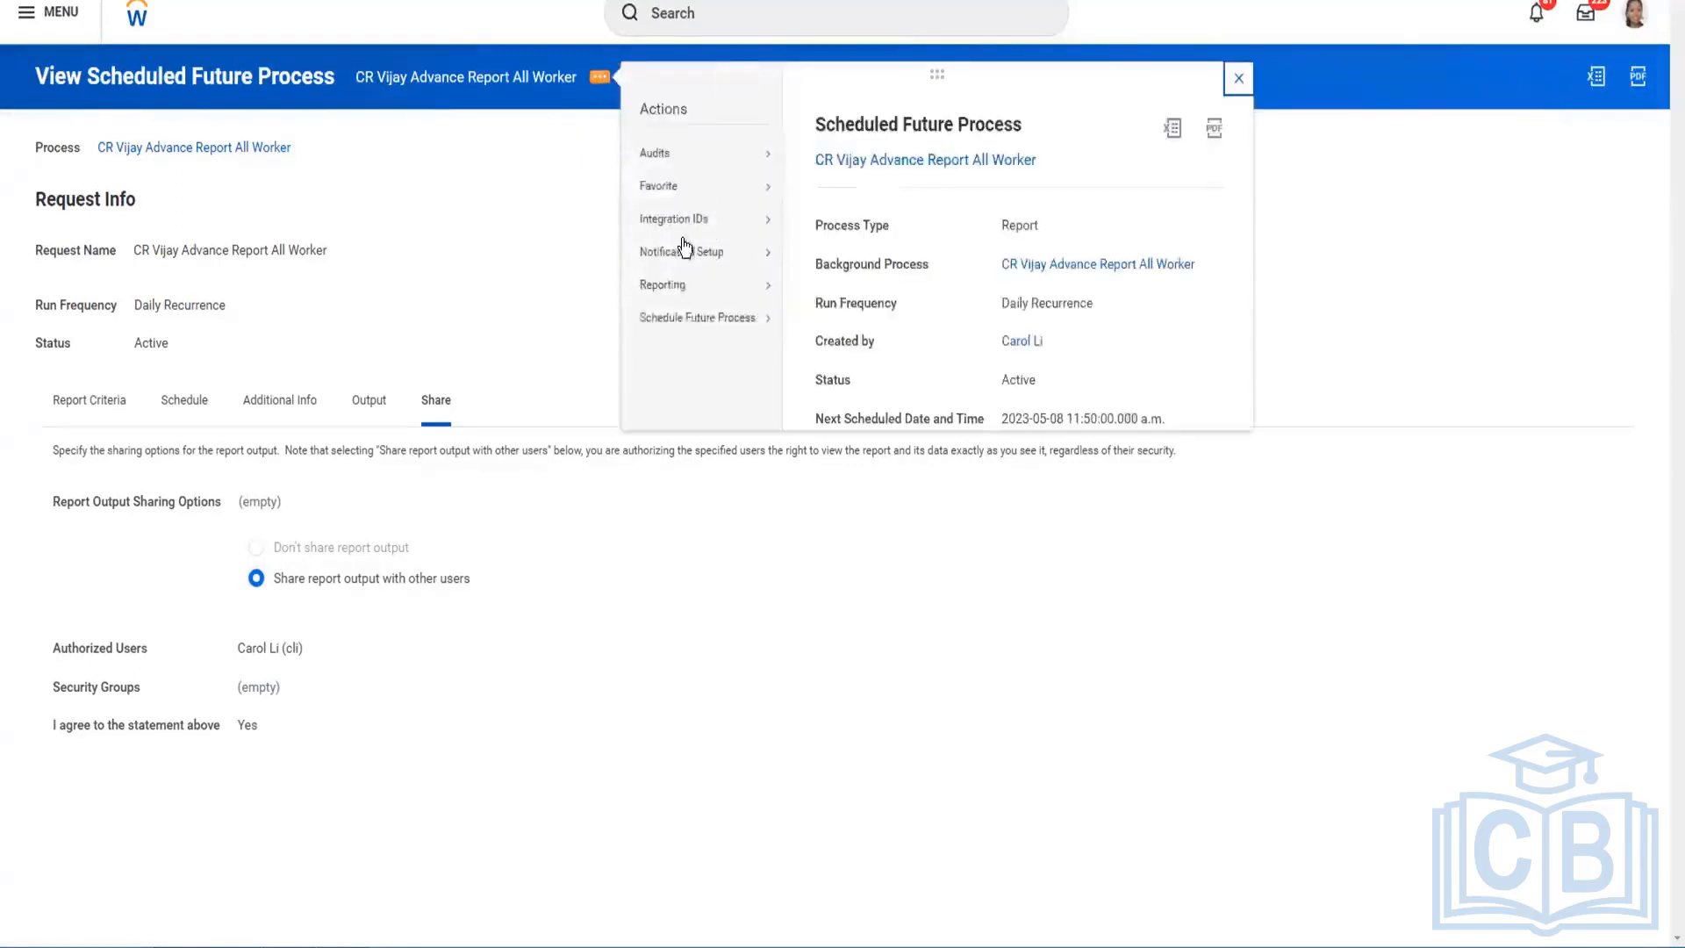
mouse_move(689, 317)
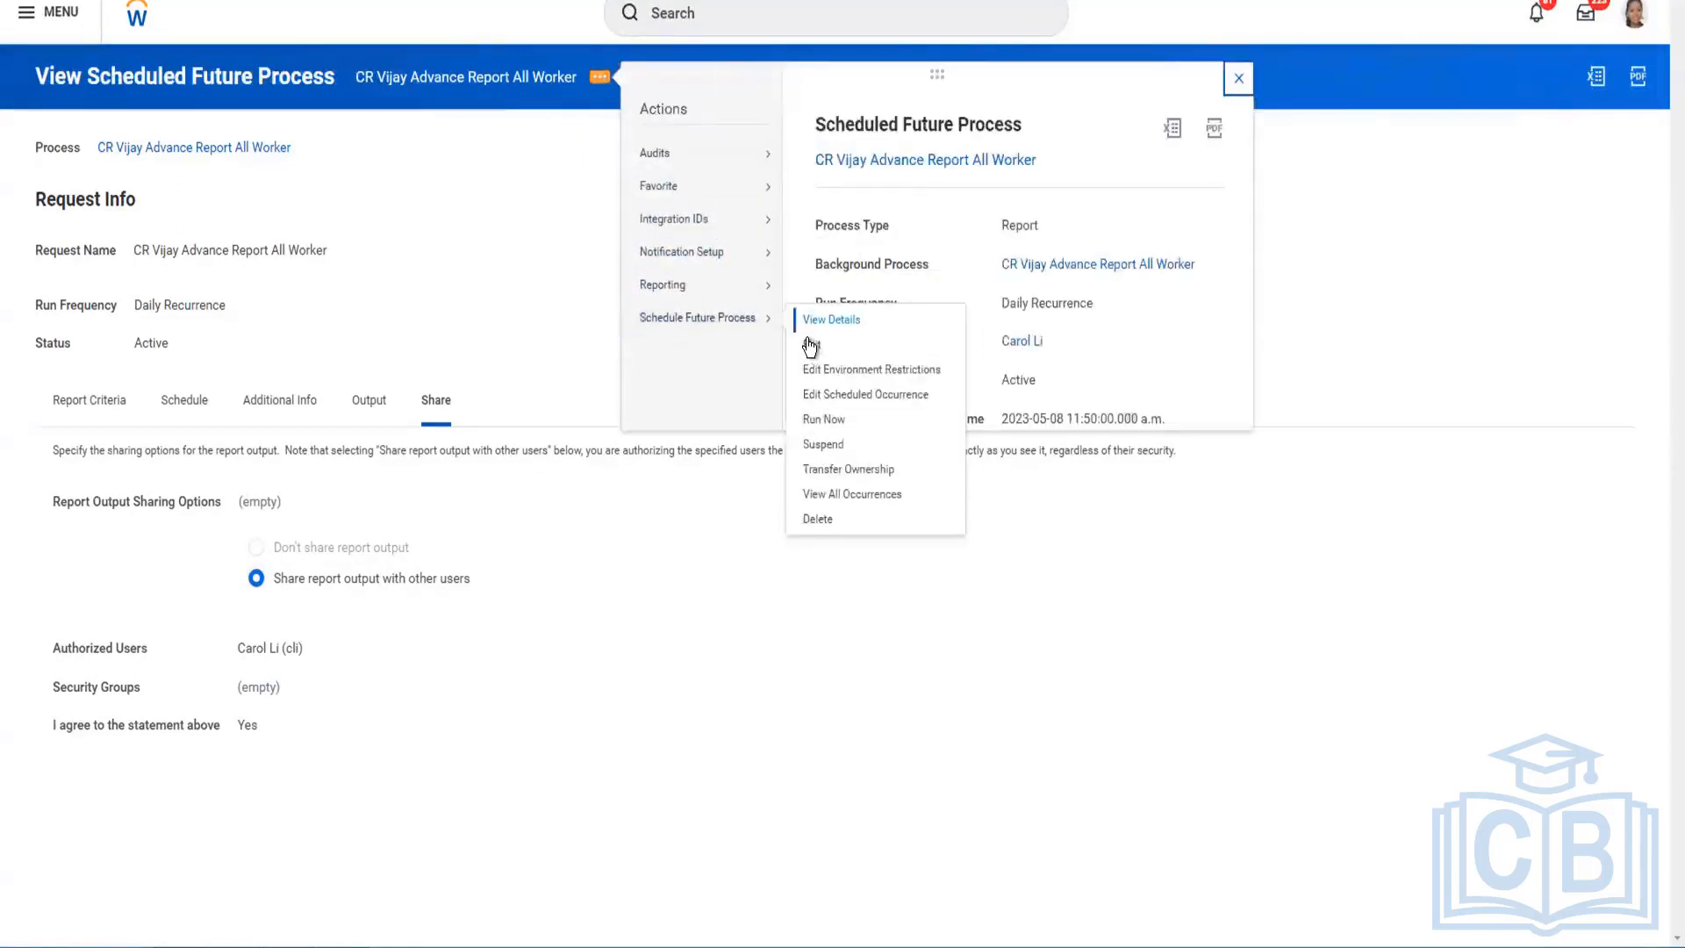
left_click(455, 418)
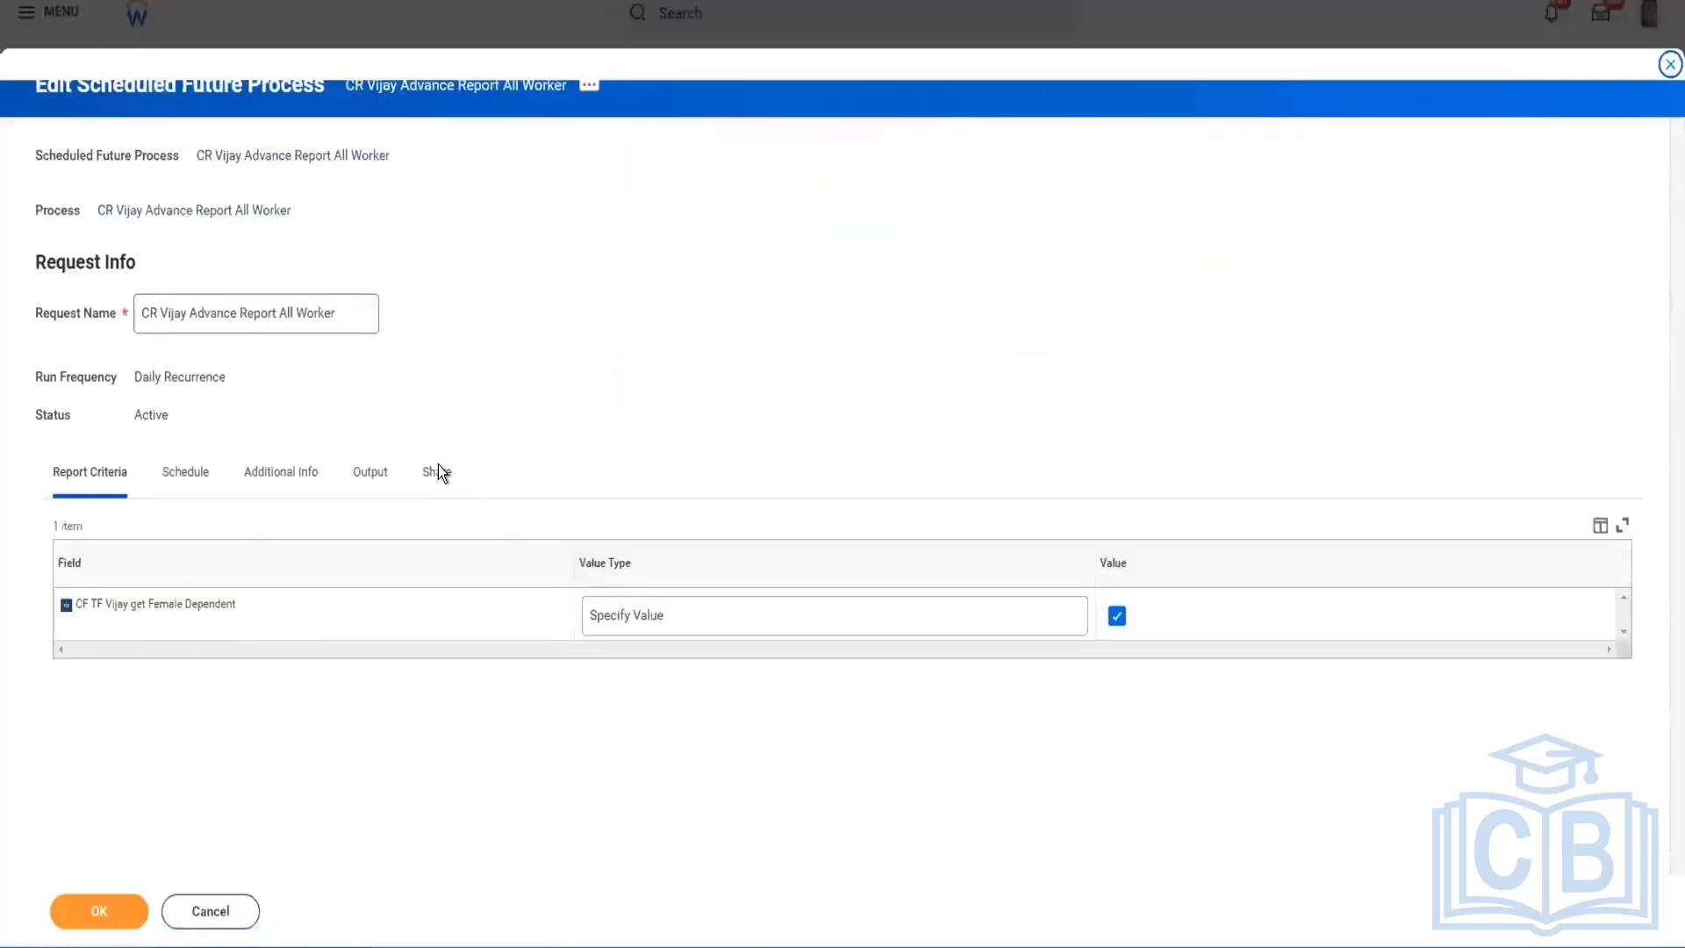
left_click(438, 473)
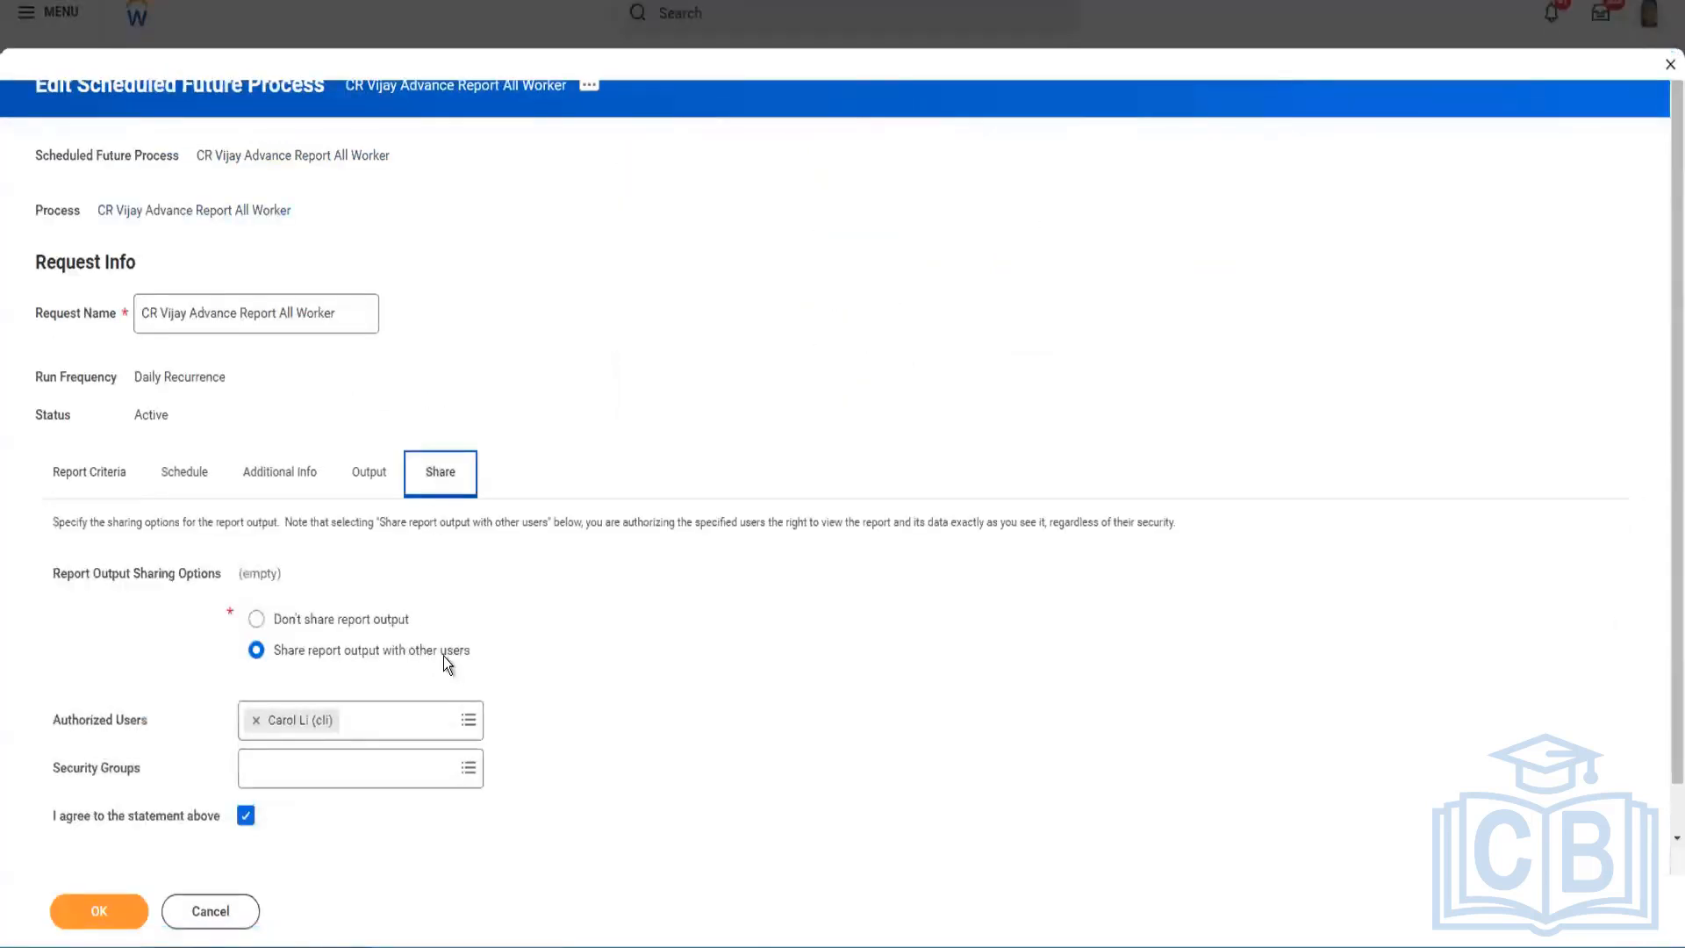
scroll(430, 650, "down", 1)
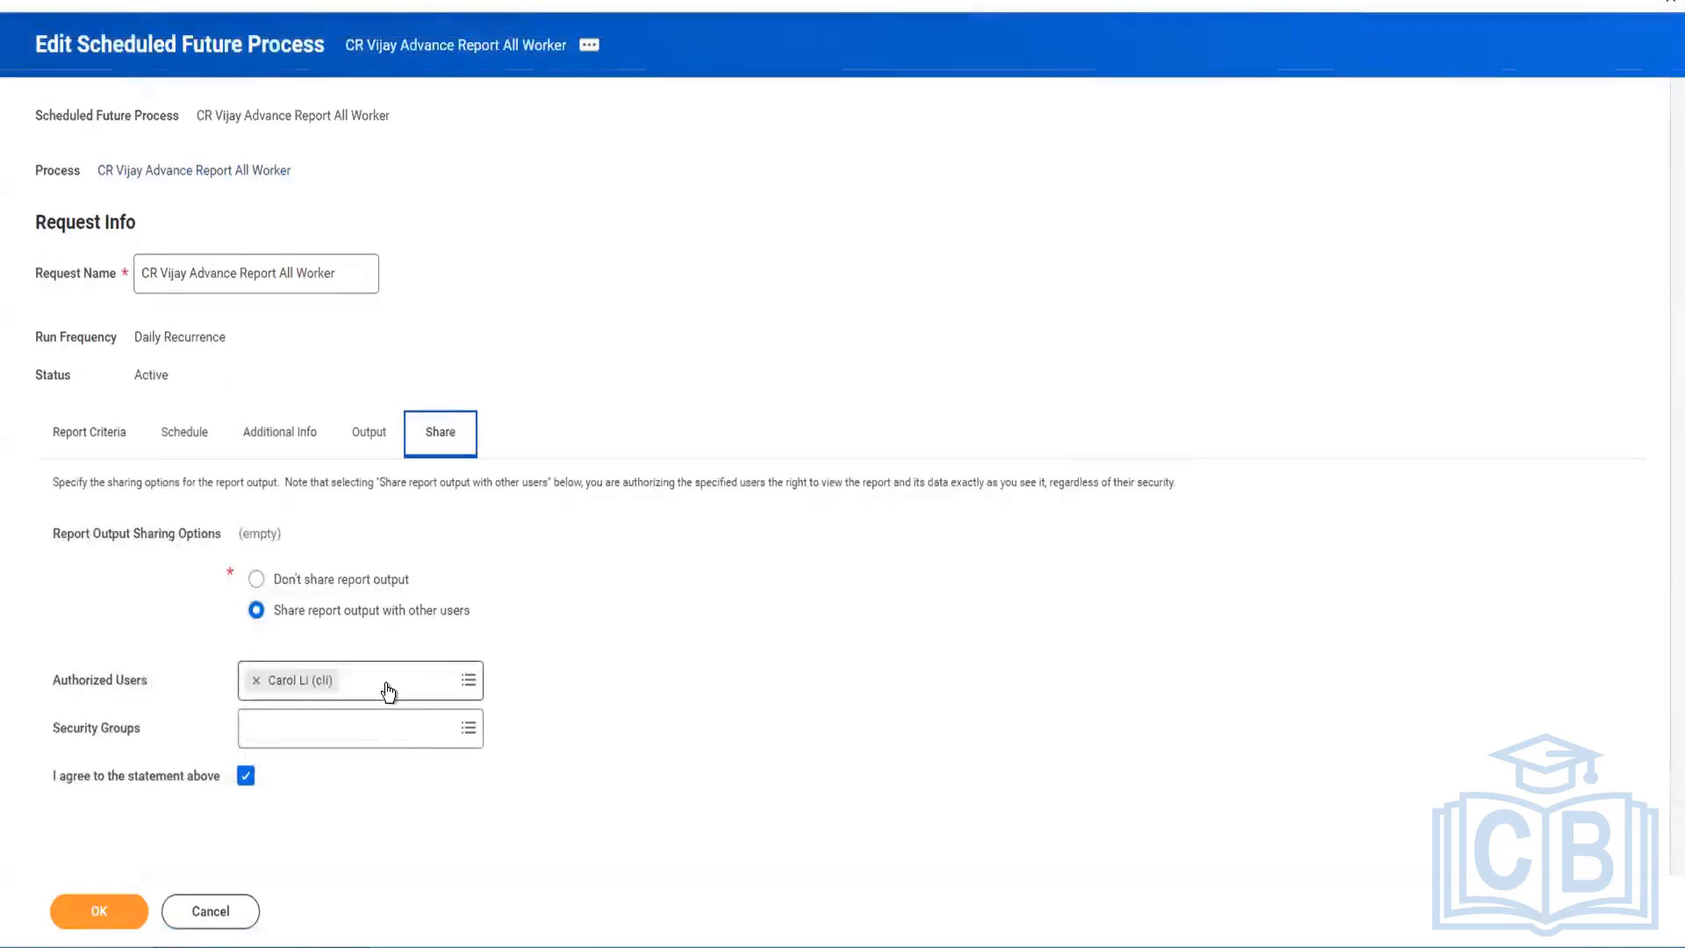